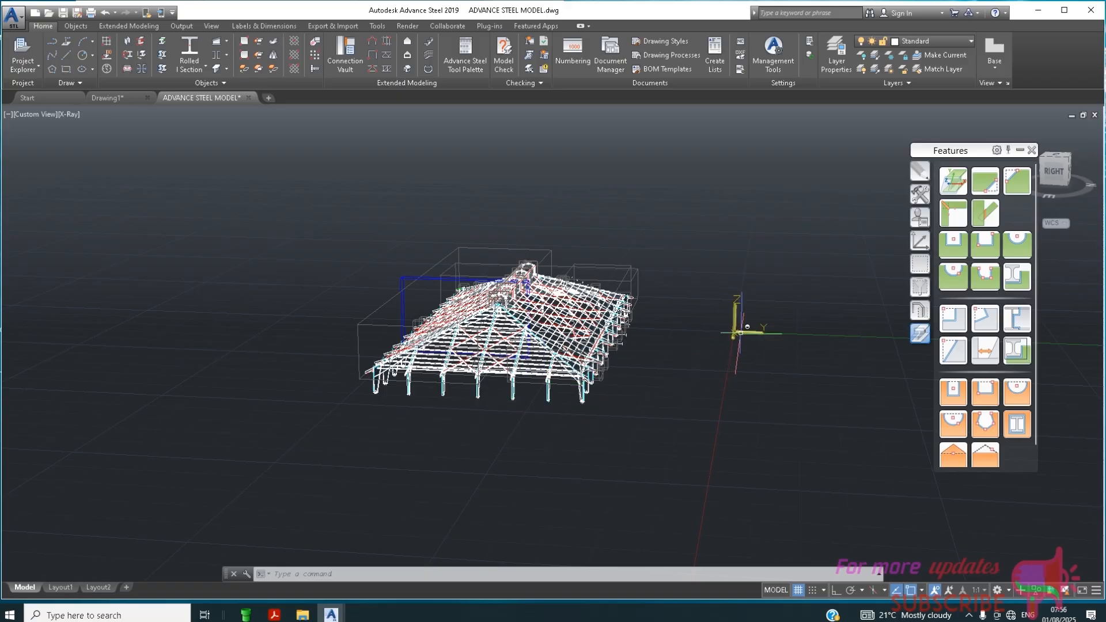
Move the UCS origin from the empty area beside the building to a point between the columns on its hip end
{"action": "left_click", "coordinate": [737, 329]}
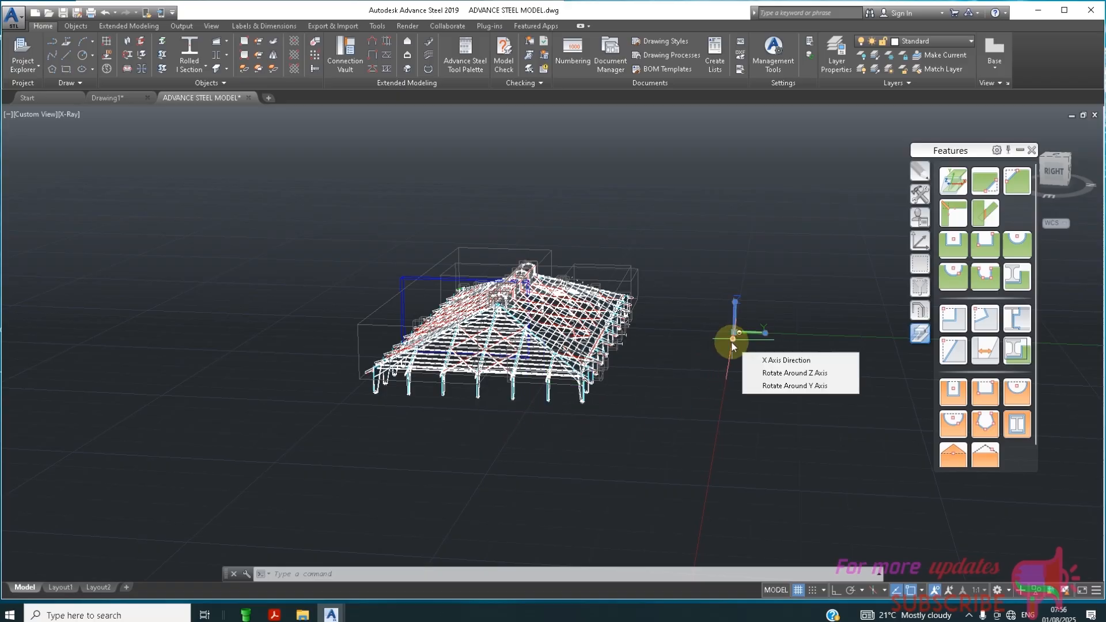
{"action": "left_click", "coordinate": [735, 328]}
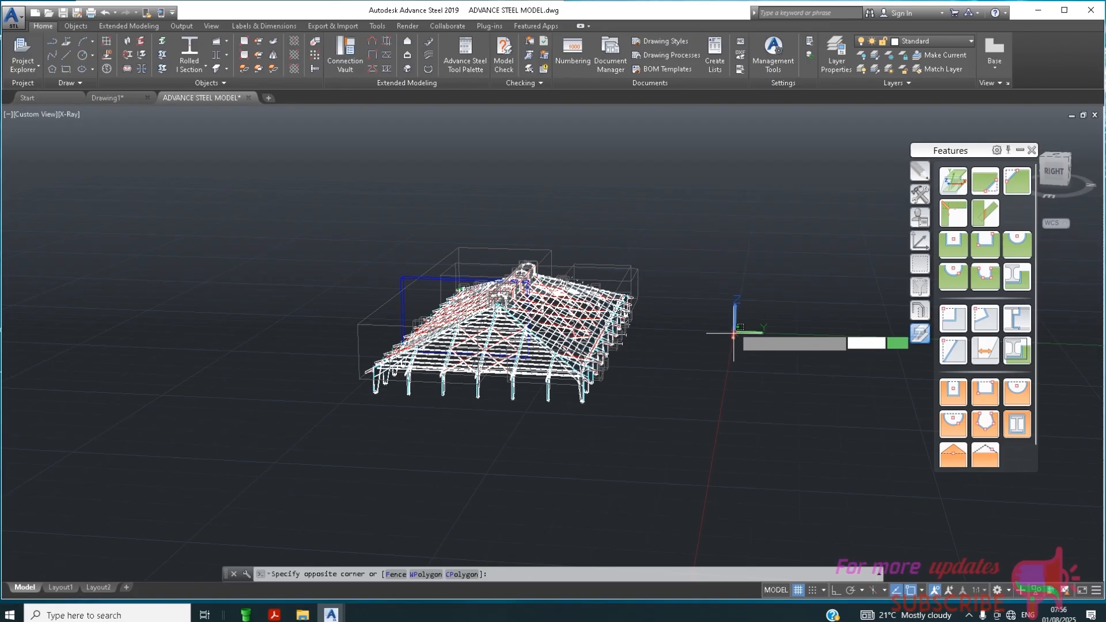
{"action": "left_click", "coordinate": [722, 386]}
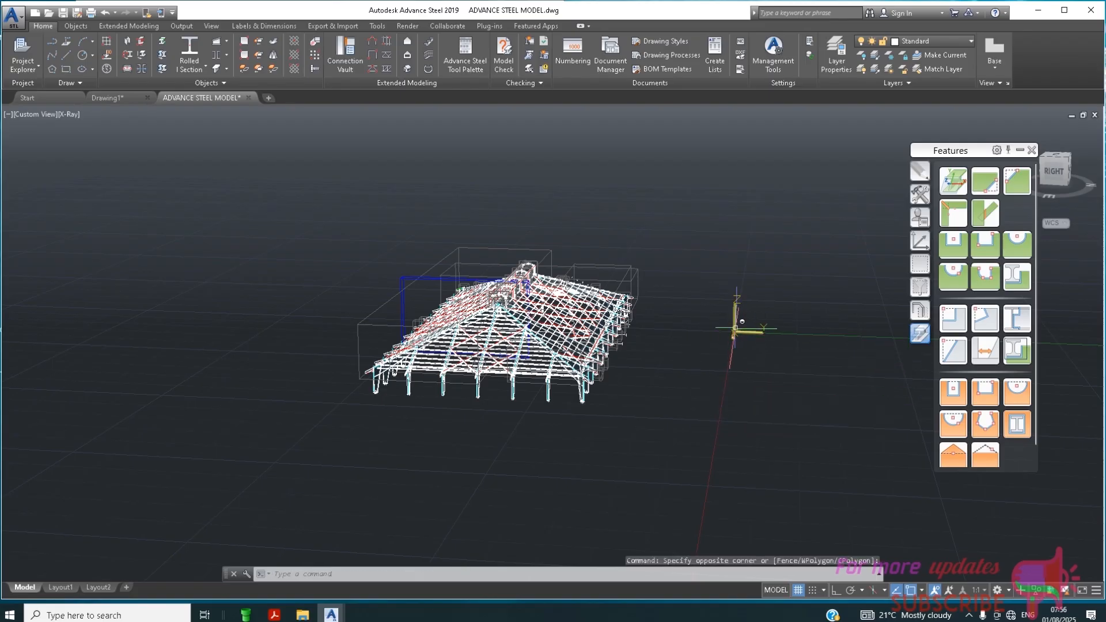
{"action": "left_click", "coordinate": [734, 330]}
{"action": "left_click", "coordinate": [734, 333]}
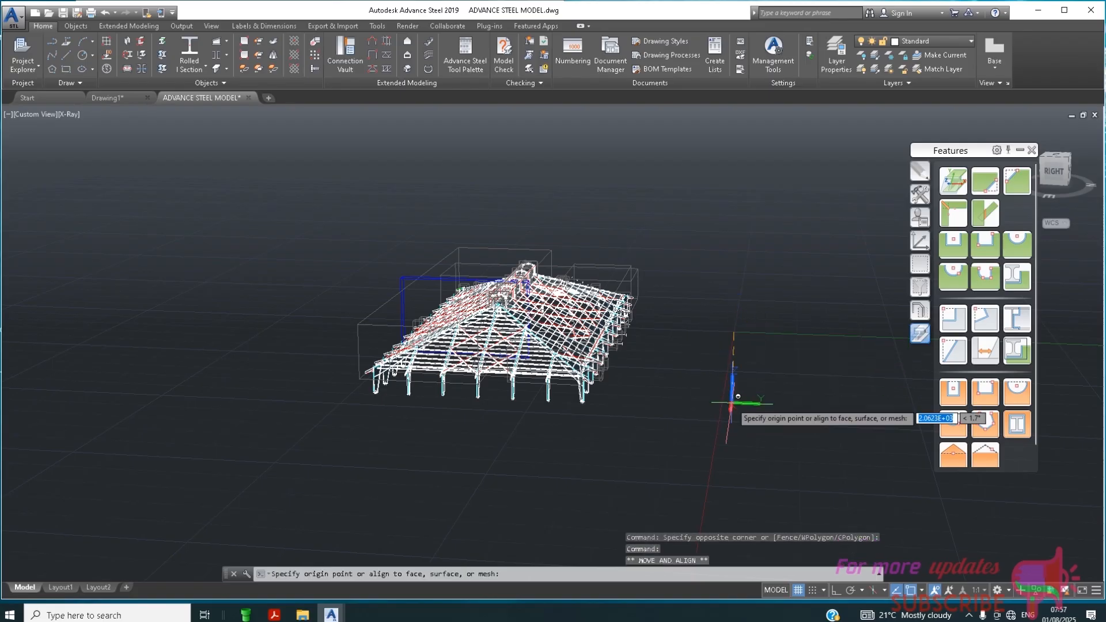
{"action": "scroll", "coordinate": [781, 471], "scroll_direction": "down", "scroll_amount": 1}
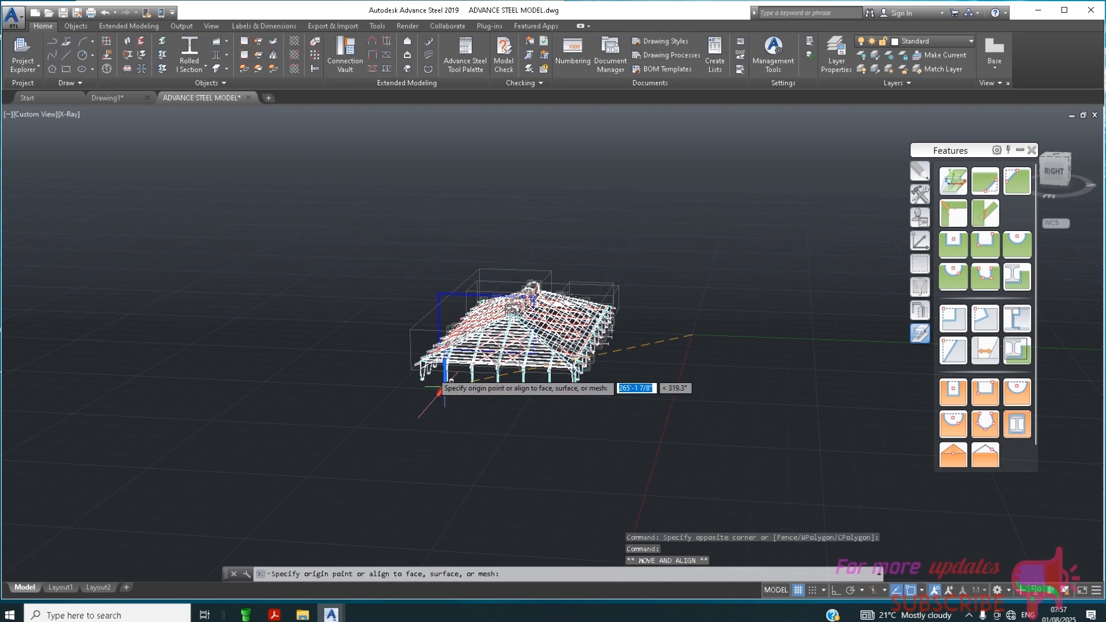
{"action": "scroll", "coordinate": [439, 391], "scroll_direction": "up", "scroll_amount": 5}
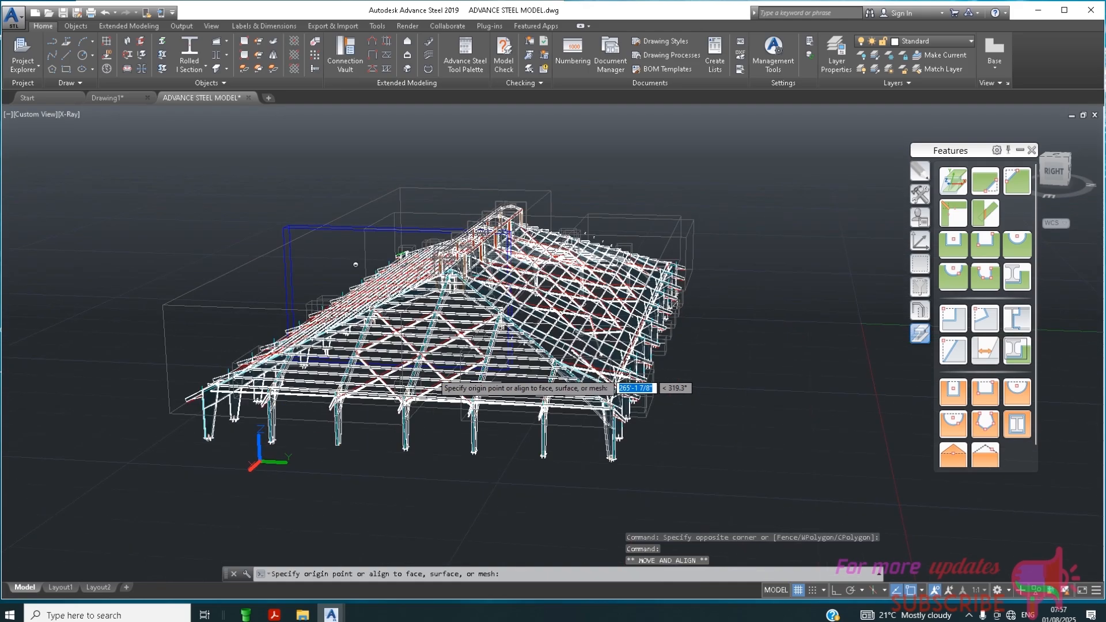
{"action": "right_click", "coordinate": [350, 342], "text": "shift"}
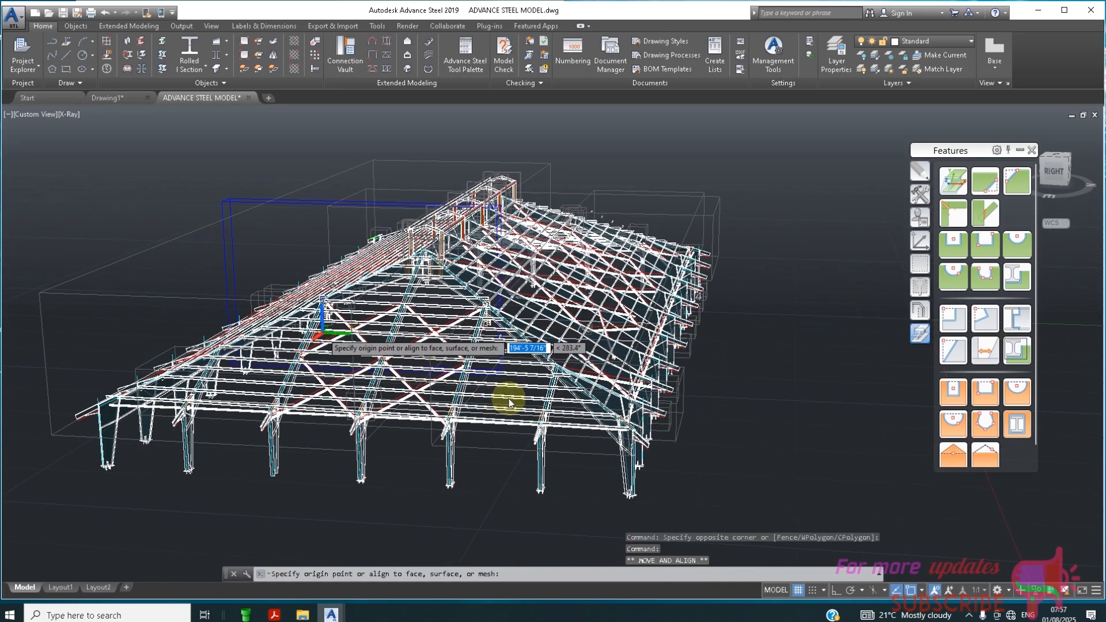
{"action": "left_click", "coordinate": [417, 451]}
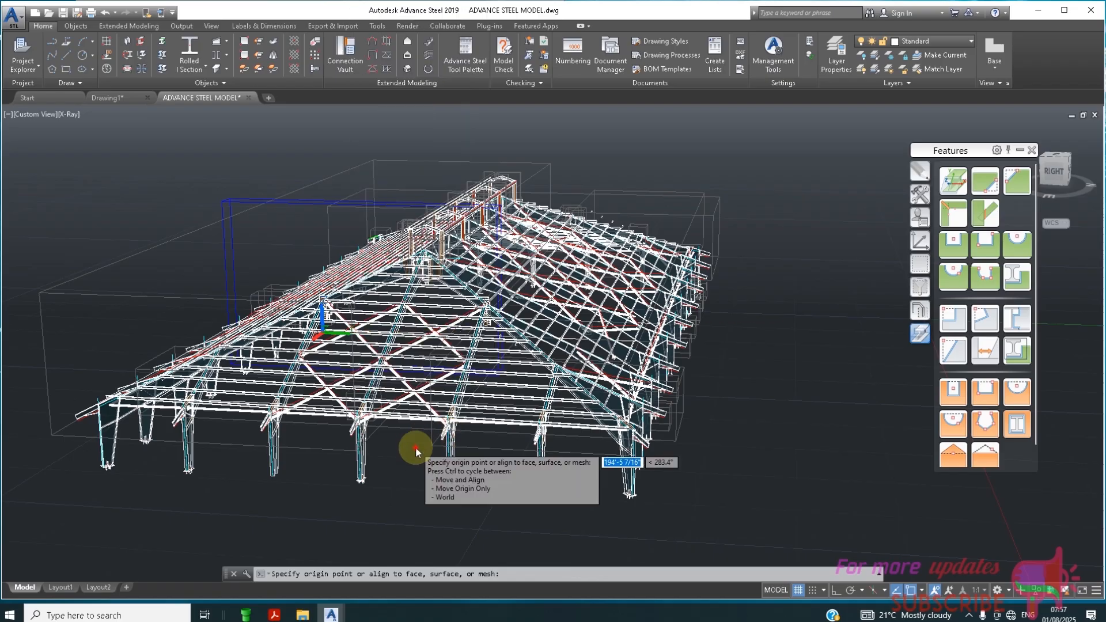
{"action": "left_click", "coordinate": [412, 450]}
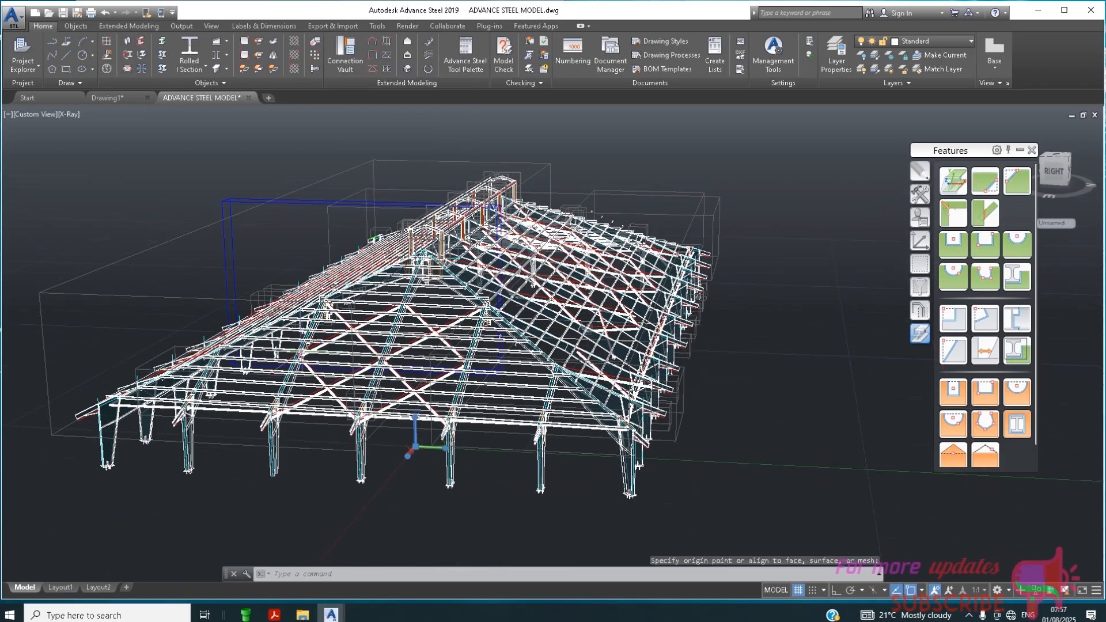
Move the UCS origin onto the upper end of the rafter where it meets the hip rafter's bolted plate
{"action": "scroll", "coordinate": [553, 323], "scroll_direction": "up", "scroll_amount": 2}
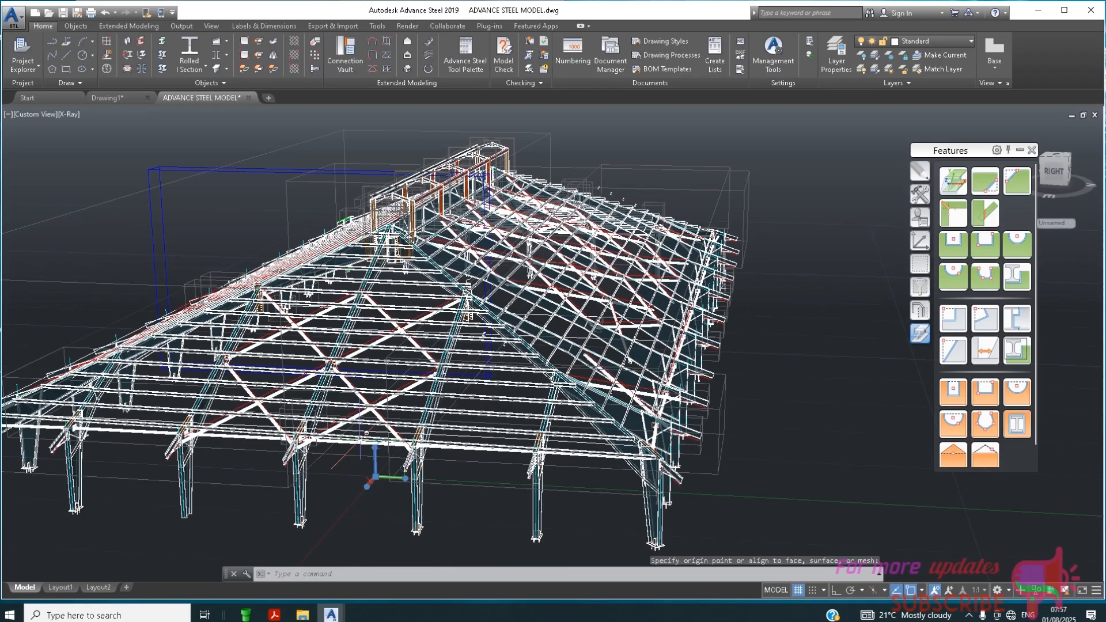
{"action": "left_click", "coordinate": [370, 470]}
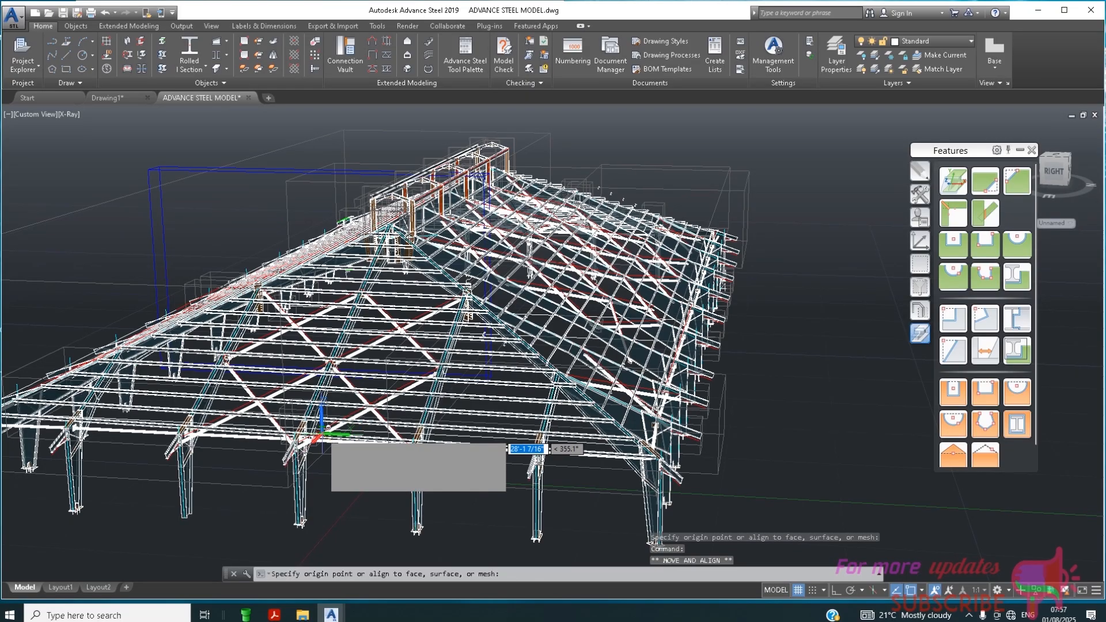
{"action": "scroll", "coordinate": [348, 447], "scroll_direction": "up", "scroll_amount": 3}
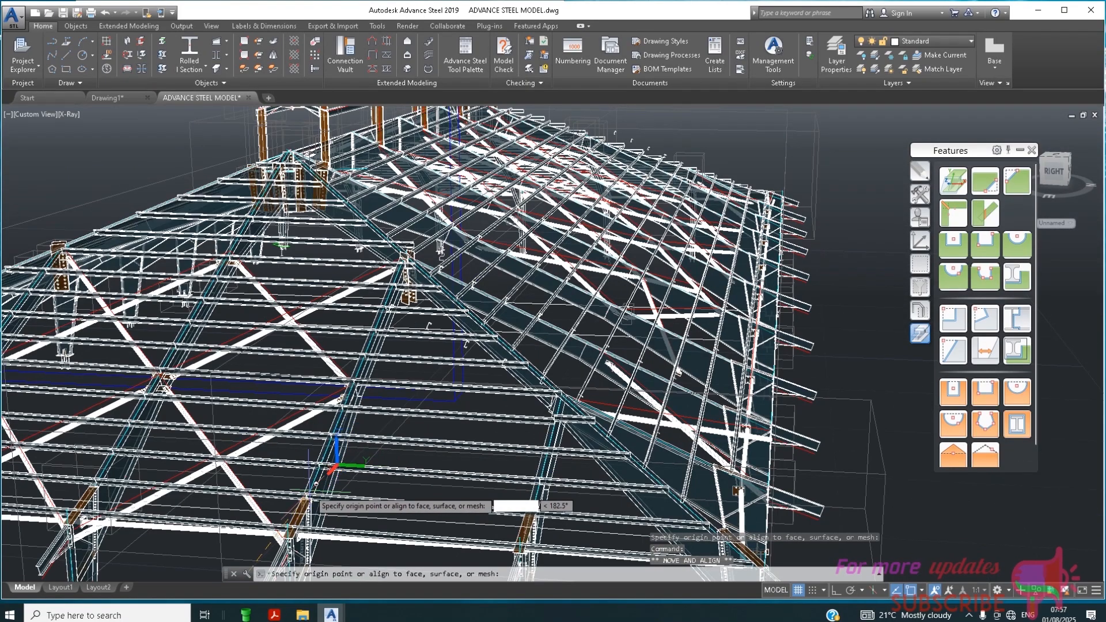
{"action": "scroll", "coordinate": [308, 494], "scroll_direction": "up", "scroll_amount": 2}
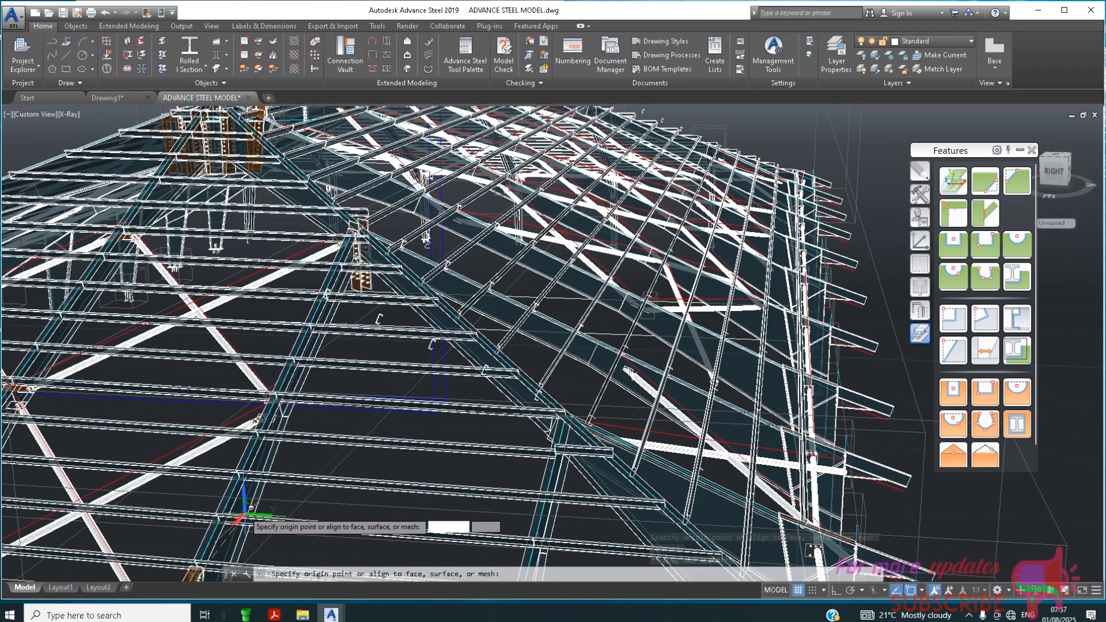
{"action": "scroll", "coordinate": [358, 248], "scroll_direction": "up", "scroll_amount": 2}
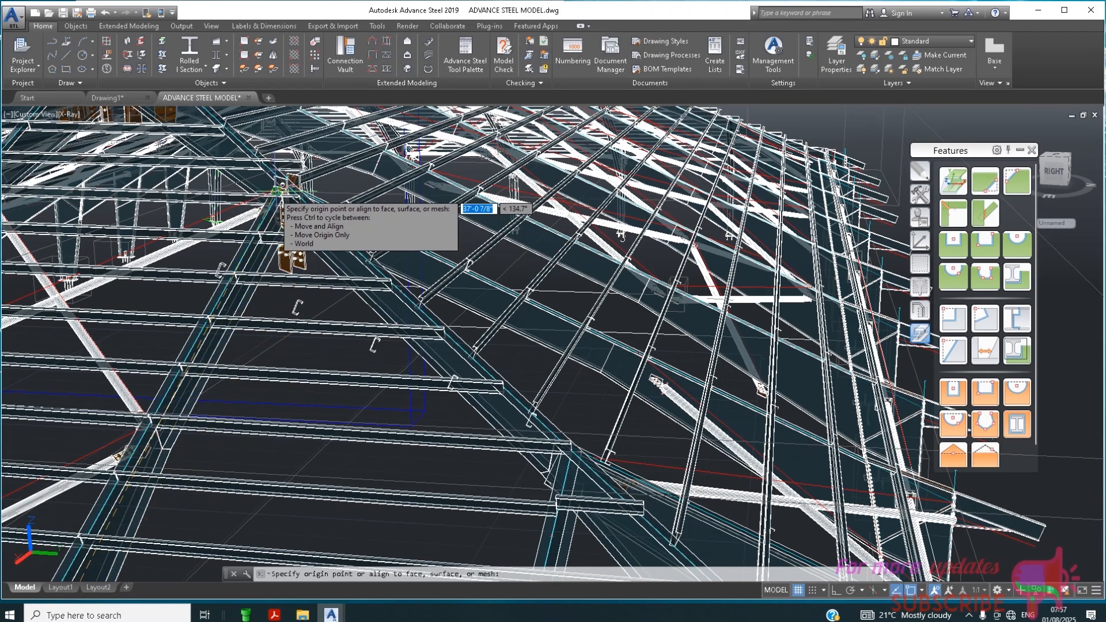
{"action": "left_click", "coordinate": [278, 191]}
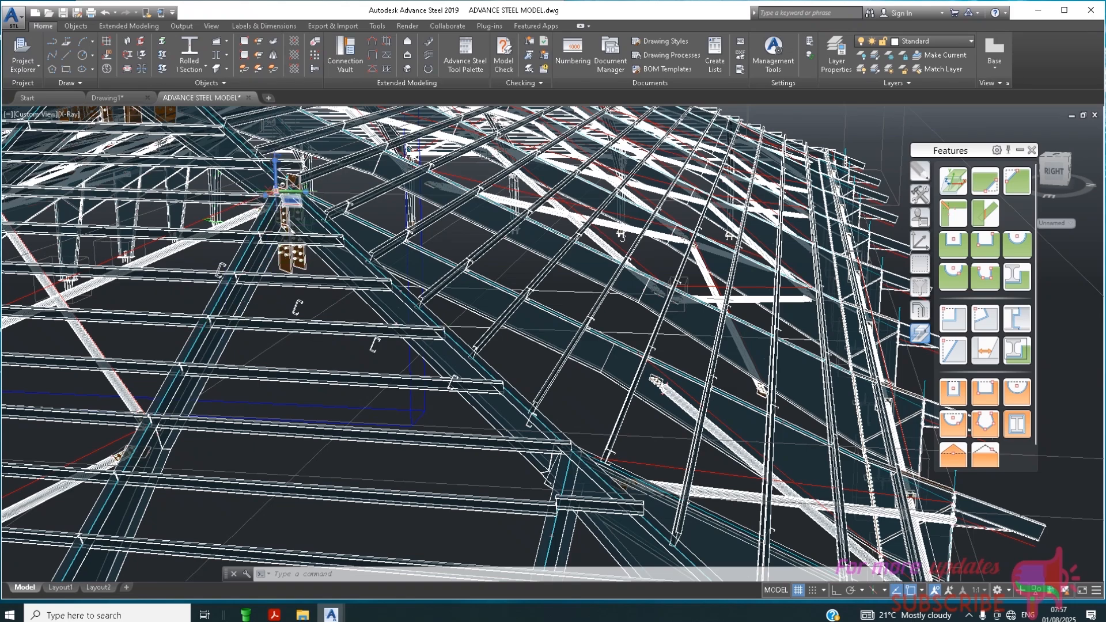
Align the UCS to the sloping hip-end rafter below the bolted plate, using the Object option
{"action": "right_click", "coordinate": [277, 192]}
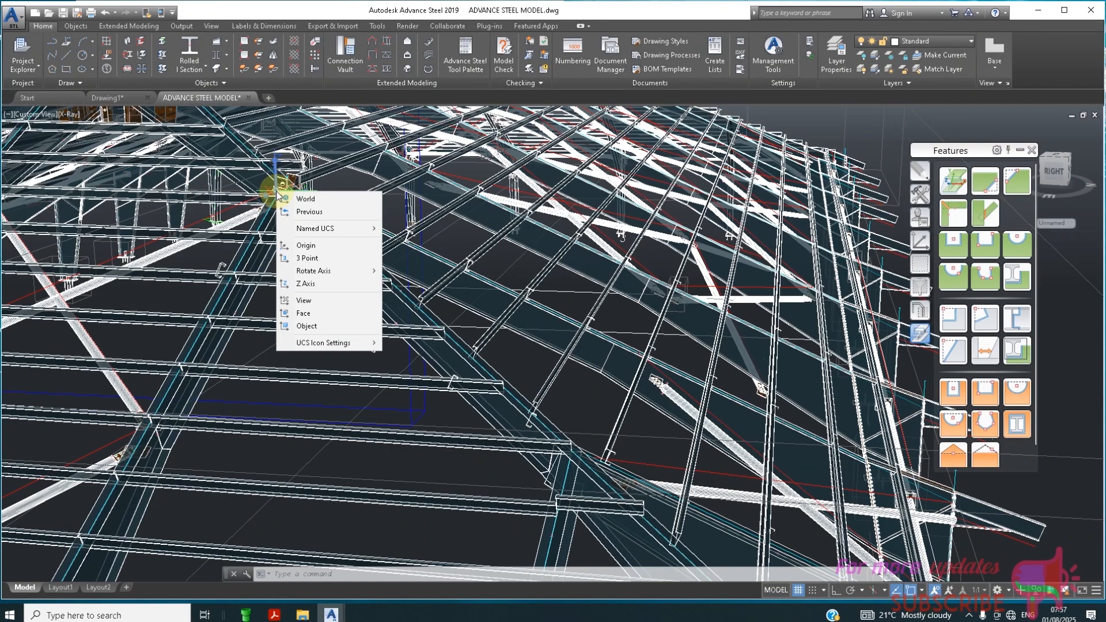
{"action": "left_click", "coordinate": [314, 312]}
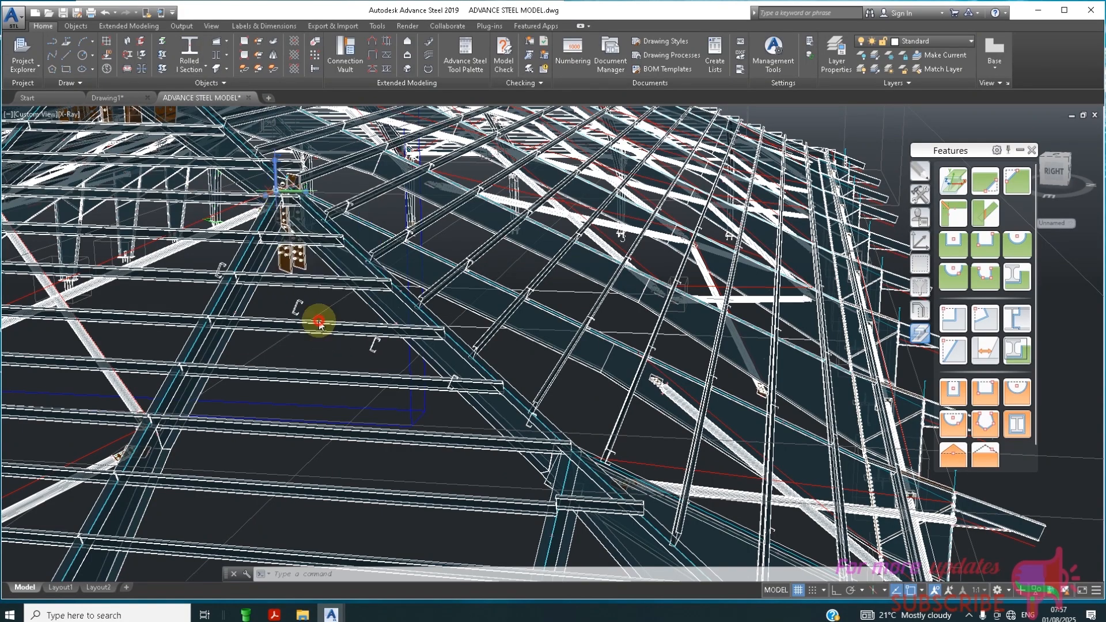
{"action": "left_click", "coordinate": [215, 333]}
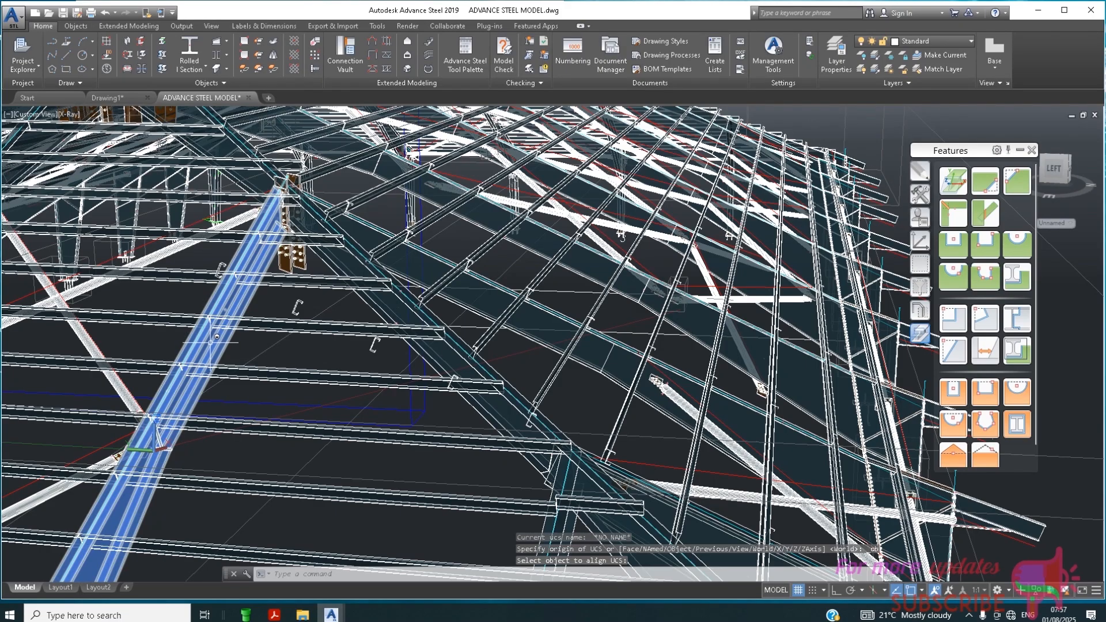
Relocate the rafter-aligned UCS origin from the middle of the rafter to its upper end at the bolted plate
{"action": "scroll", "coordinate": [455, 225], "scroll_direction": "down", "scroll_amount": 10}
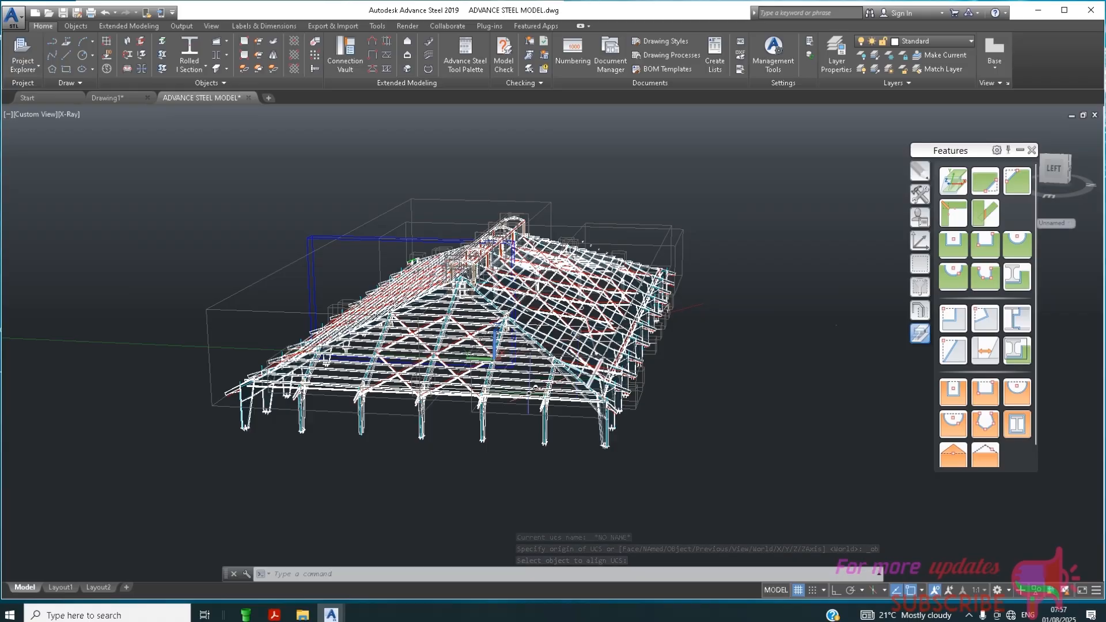
{"action": "scroll", "coordinate": [542, 369], "scroll_direction": "up", "scroll_amount": 3}
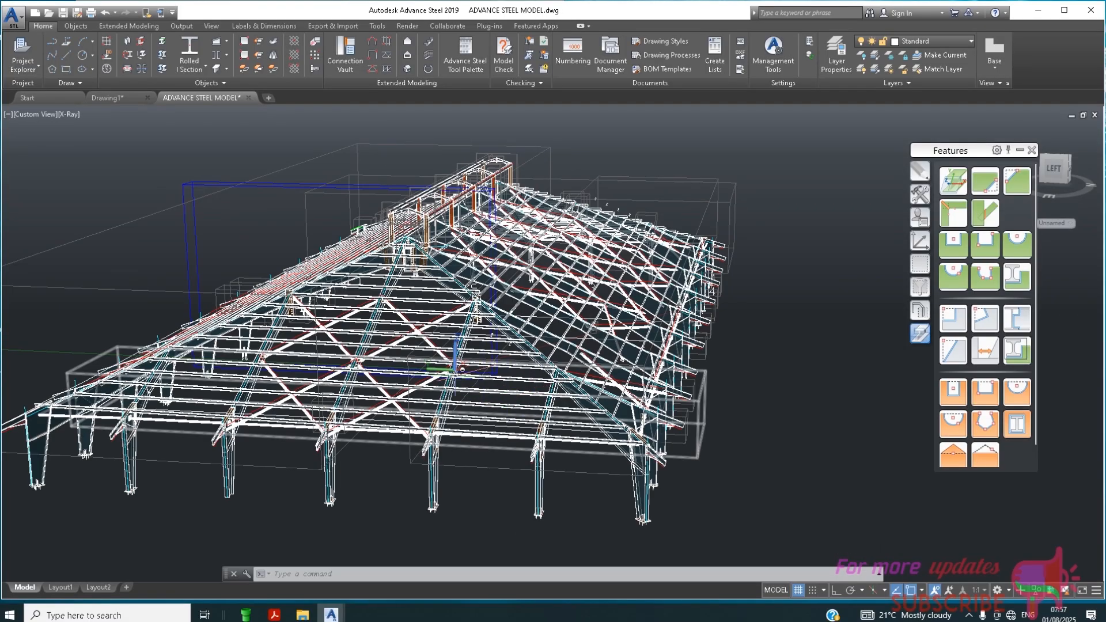
{"action": "scroll", "coordinate": [462, 370], "scroll_direction": "up", "scroll_amount": 4}
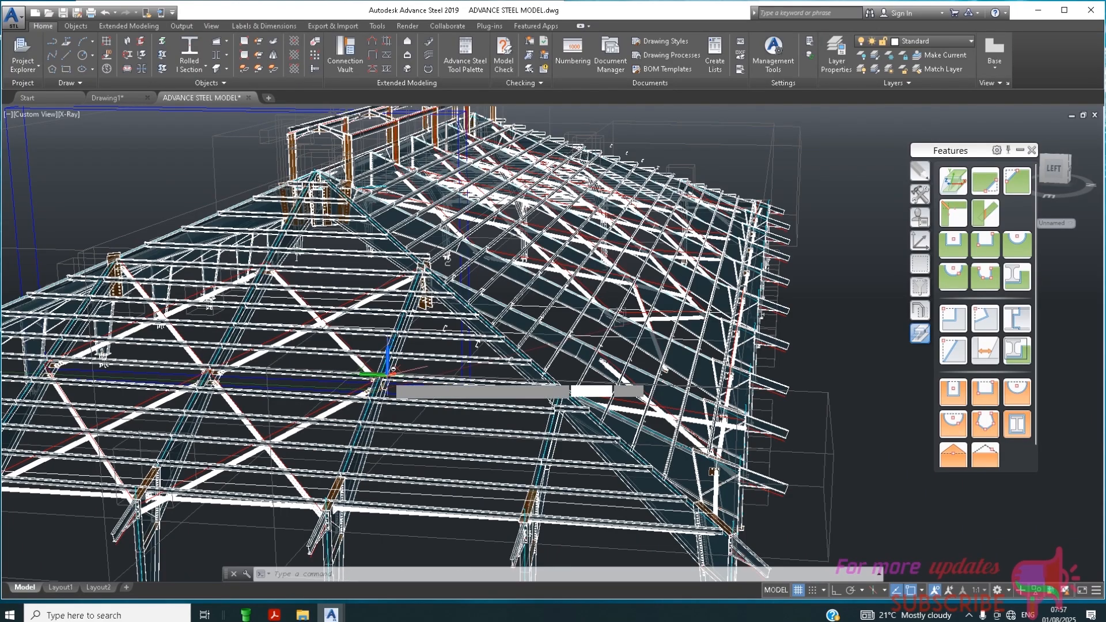
{"action": "left_click", "coordinate": [383, 375]}
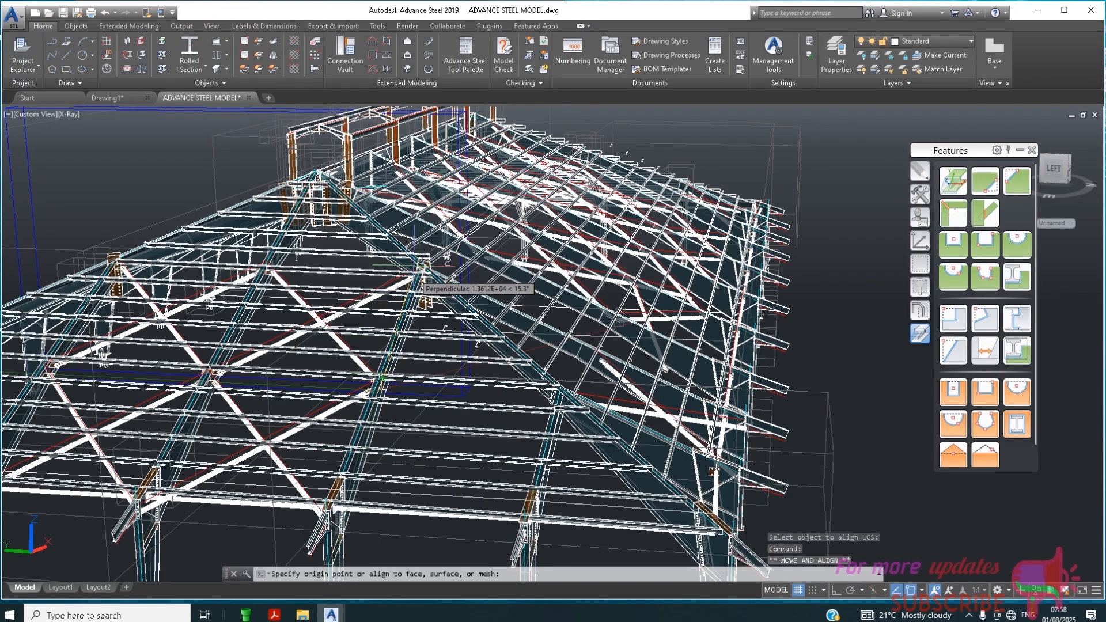
{"action": "scroll", "coordinate": [423, 272], "scroll_direction": "up", "scroll_amount": 4}
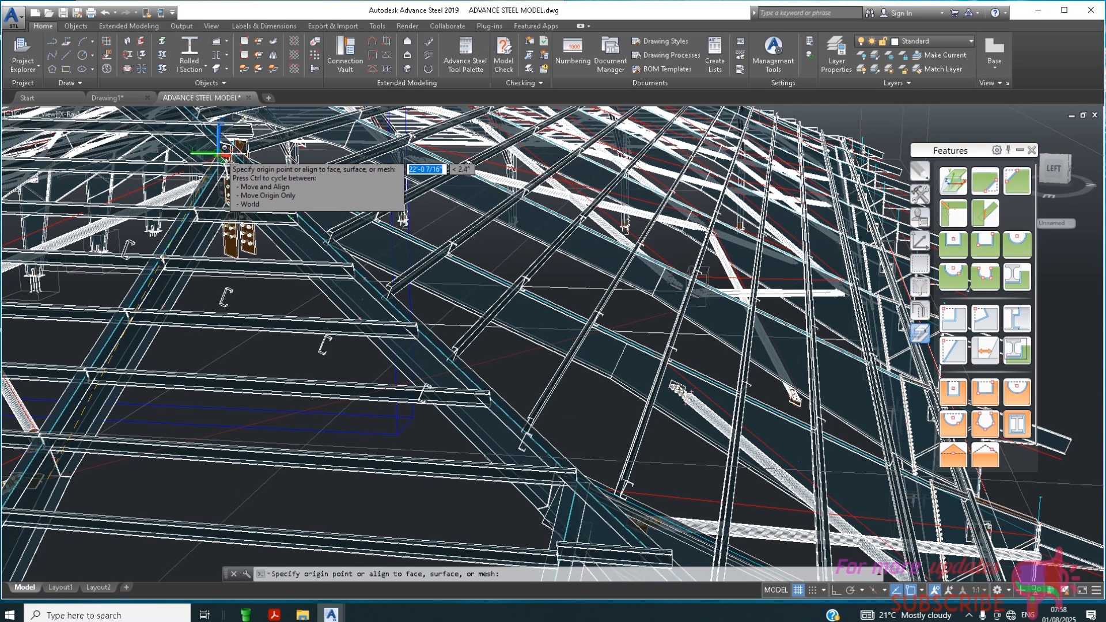
{"action": "left_click", "coordinate": [226, 161]}
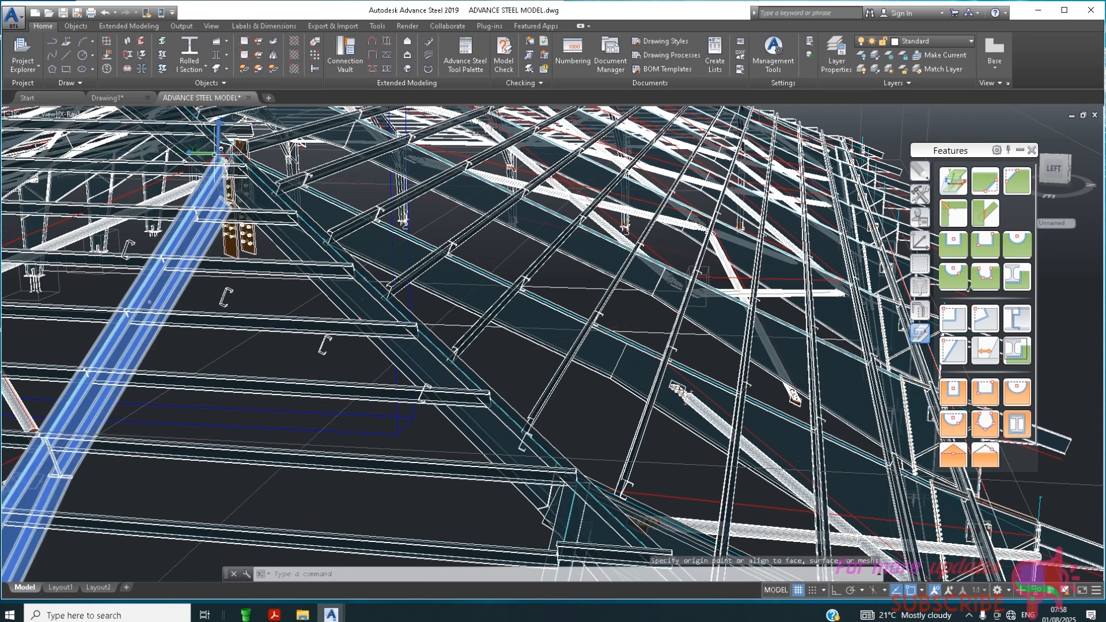
Turn the drawing grid off and back on
{"action": "scroll", "coordinate": [226, 153], "scroll_direction": "down", "scroll_amount": 10}
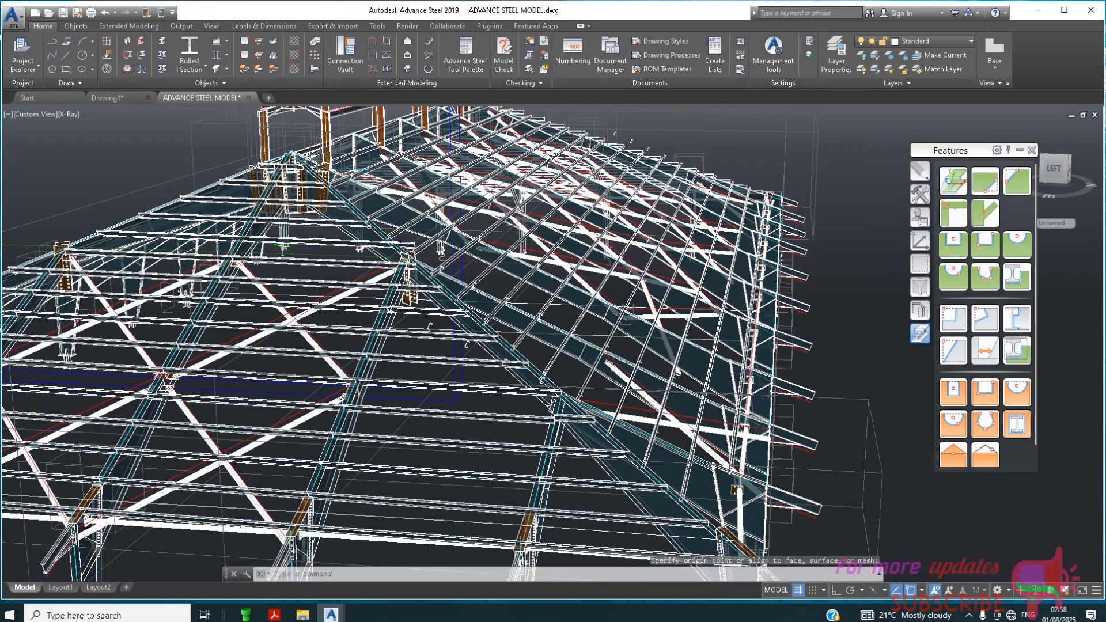
{"action": "scroll", "coordinate": [720, 519], "scroll_direction": "down", "scroll_amount": 8}
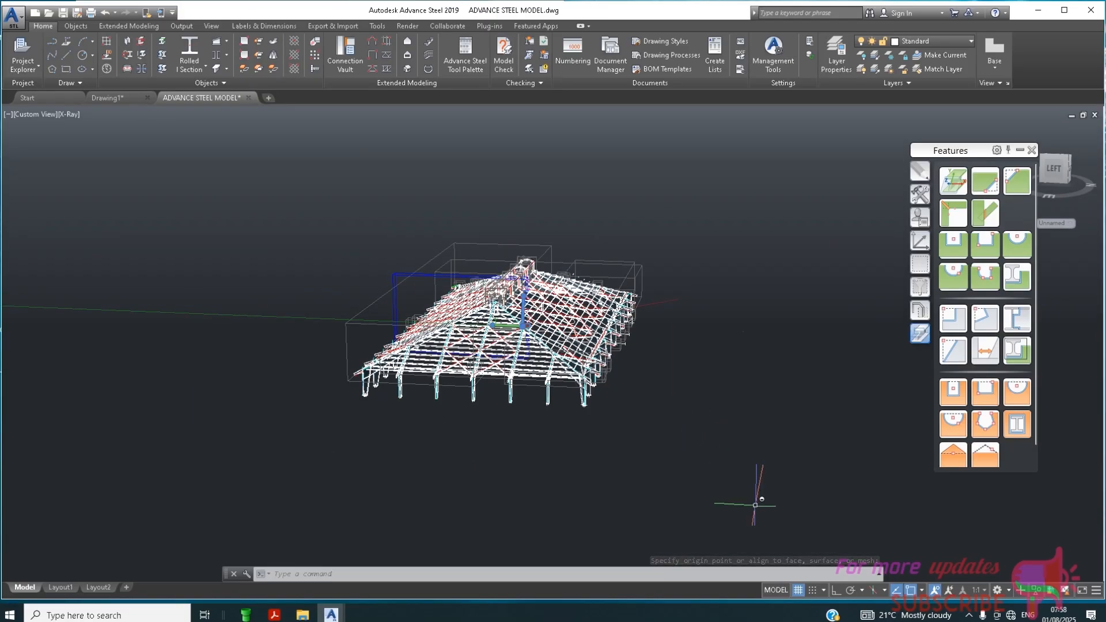
{"action": "left_click", "coordinate": [798, 591]}
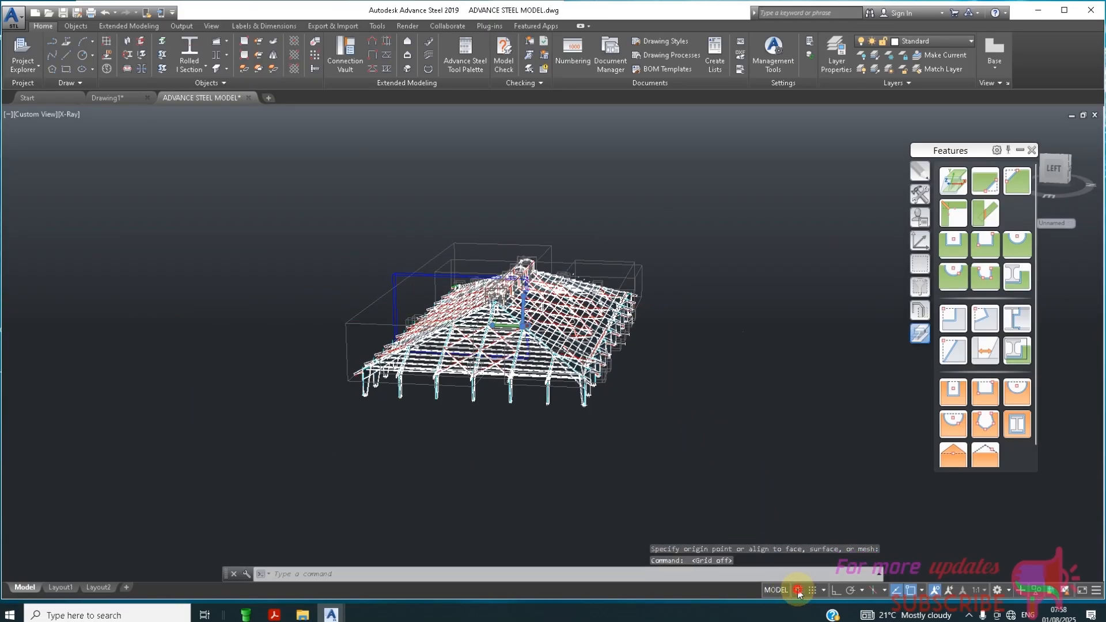
{"action": "left_click", "coordinate": [798, 591]}
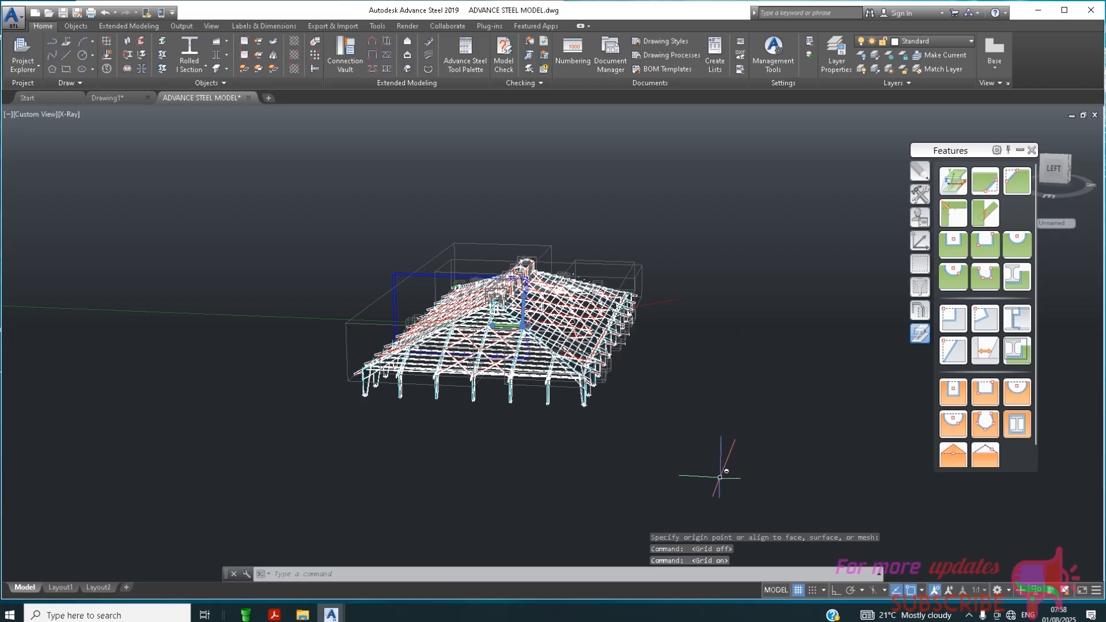
Align the UCS to the long sloping rafter of the hip-end roof face, using the Object option
{"action": "right_click", "coordinate": [677, 445]}
{"action": "left_click", "coordinate": [657, 454]}
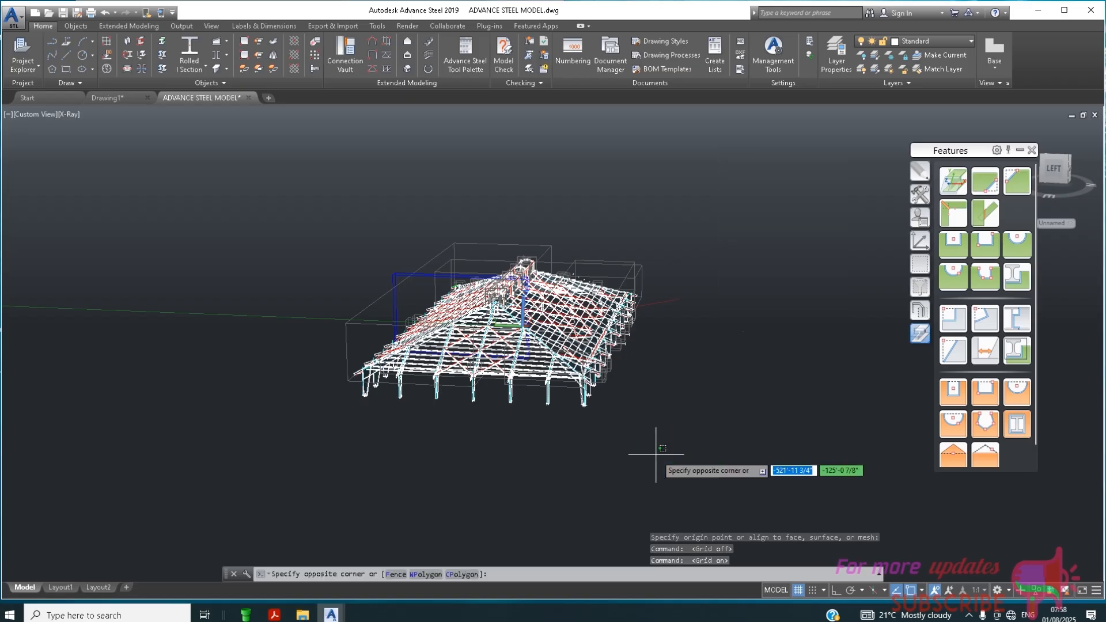
{"action": "middle_click_drag", "start_coordinate": [657, 455], "coordinate": [521, 461], "text": "shift"}
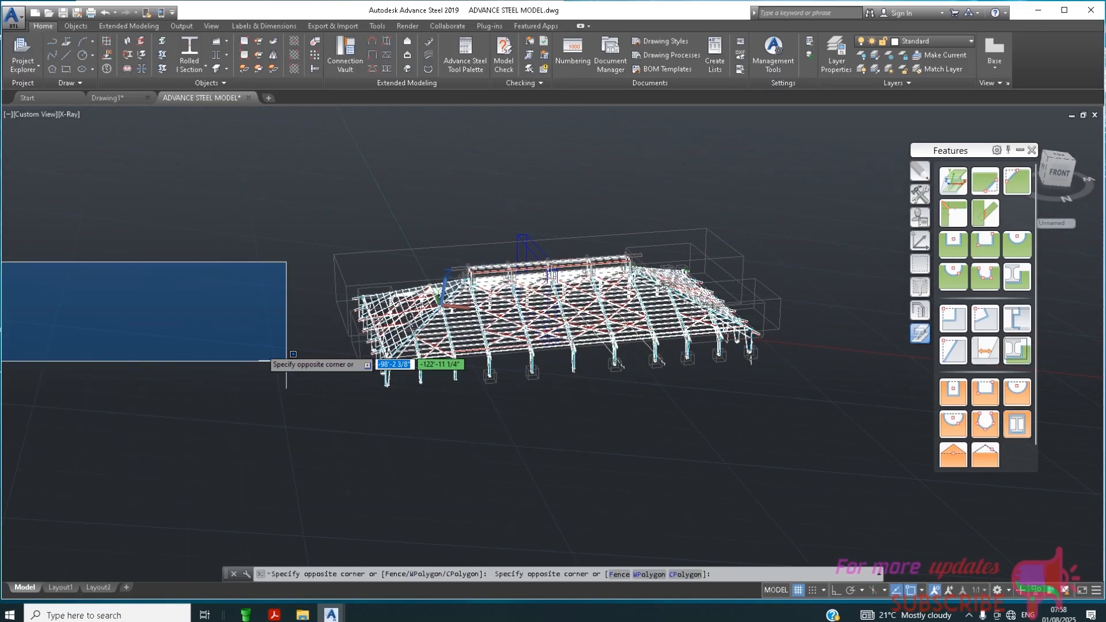
{"action": "left_click", "coordinate": [217, 333]}
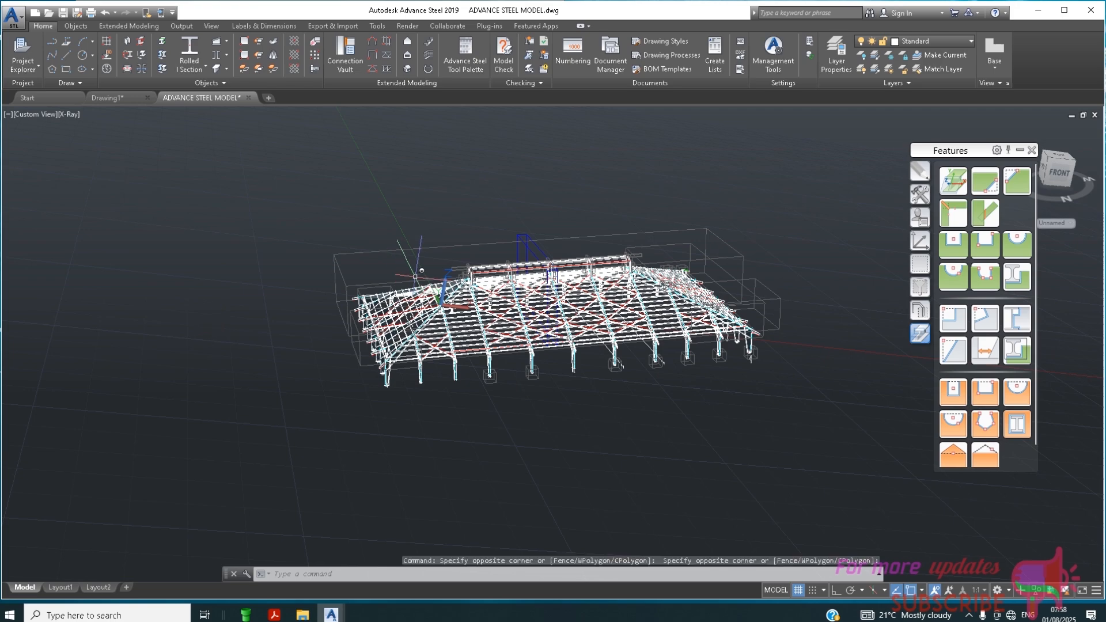
{"action": "scroll", "coordinate": [542, 334], "scroll_direction": "up", "scroll_amount": 3}
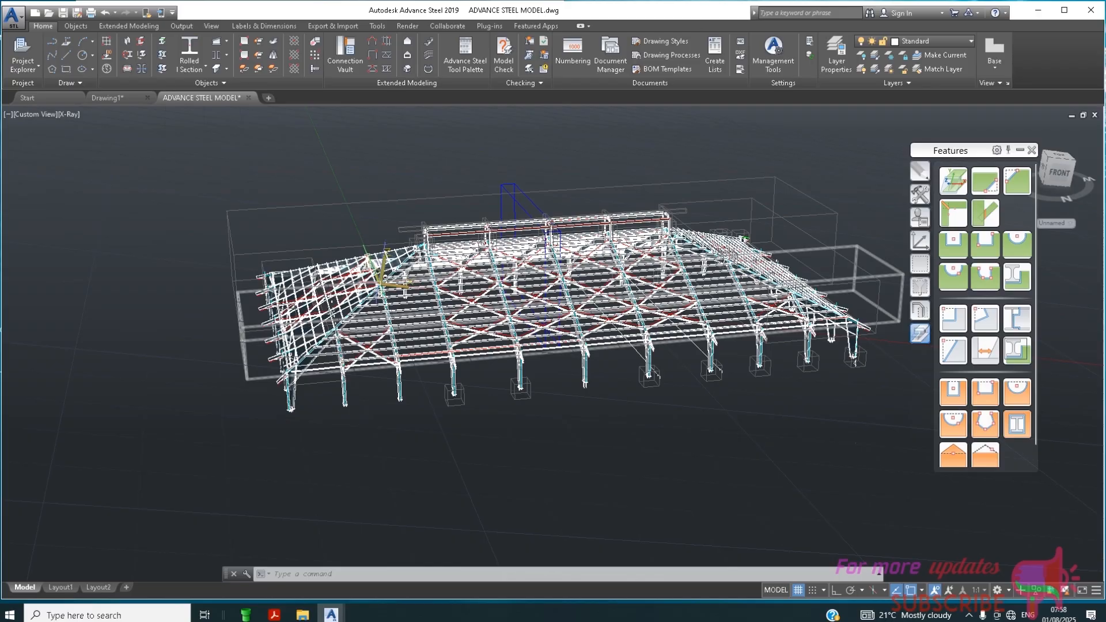
{"action": "left_click", "coordinate": [382, 271]}
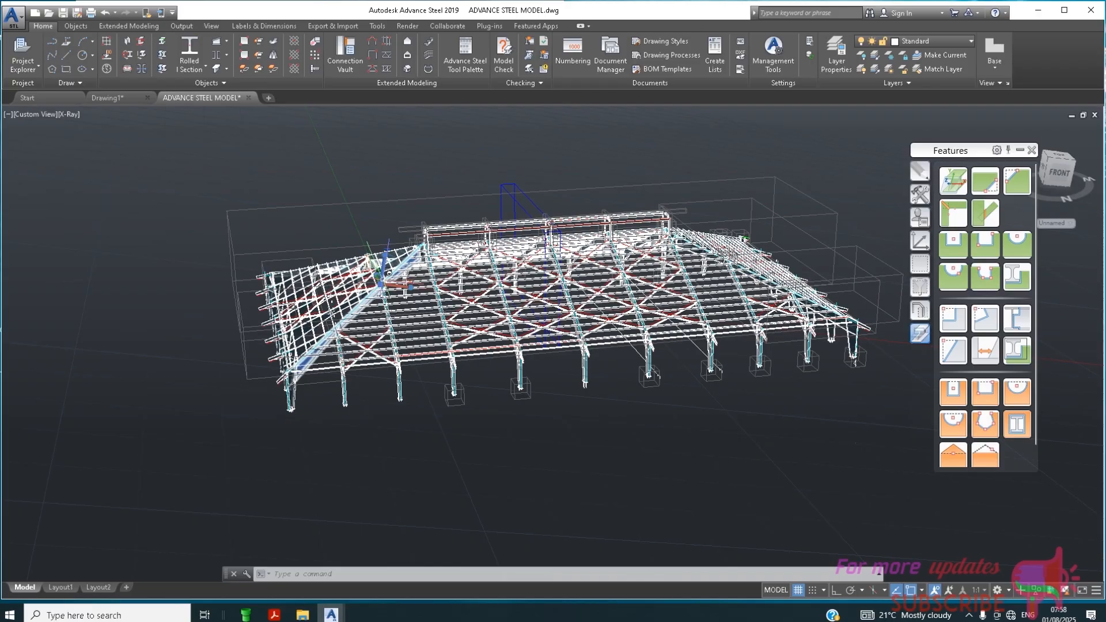
{"action": "right_click", "coordinate": [378, 283]}
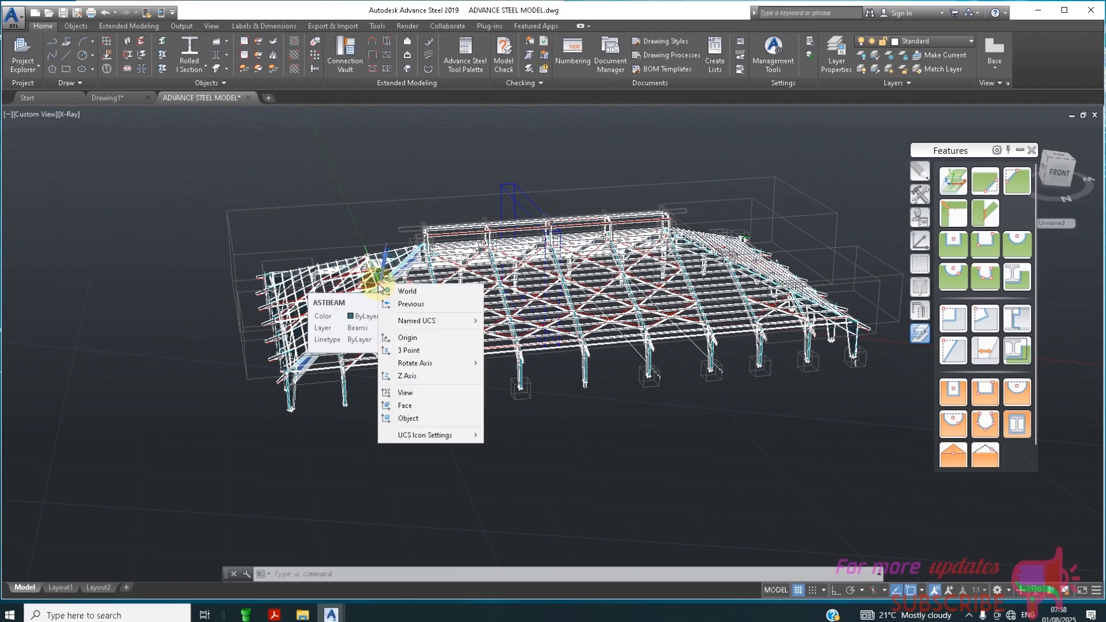
{"action": "left_click", "coordinate": [409, 419]}
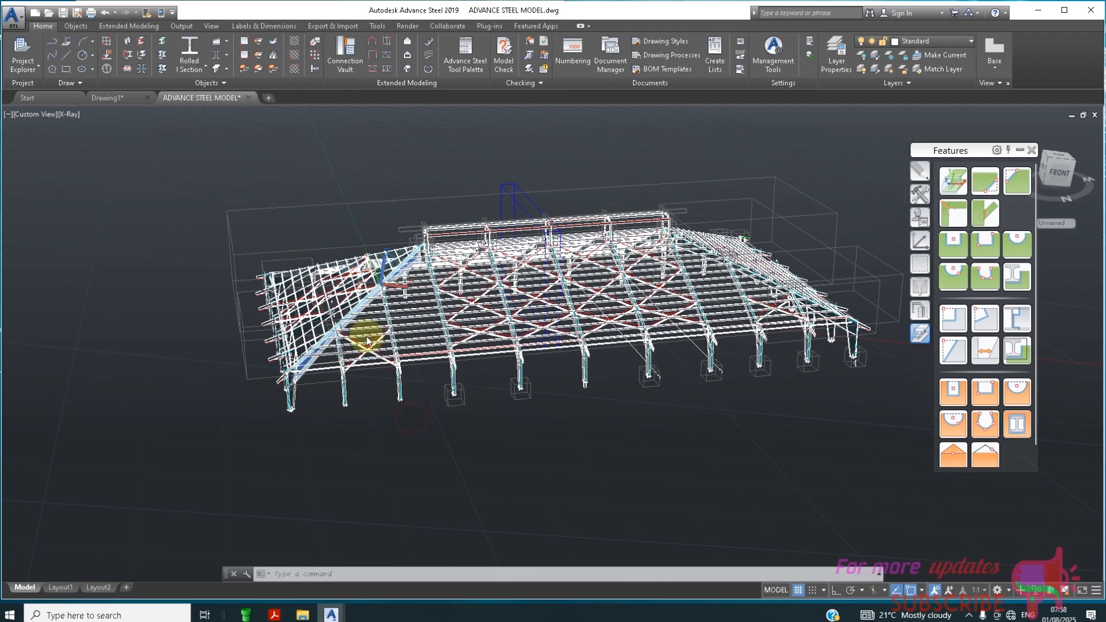
{"action": "scroll", "coordinate": [353, 286], "scroll_direction": "up", "scroll_amount": 1}
{"action": "scroll", "coordinate": [353, 286], "scroll_direction": "up", "scroll_amount": 1}
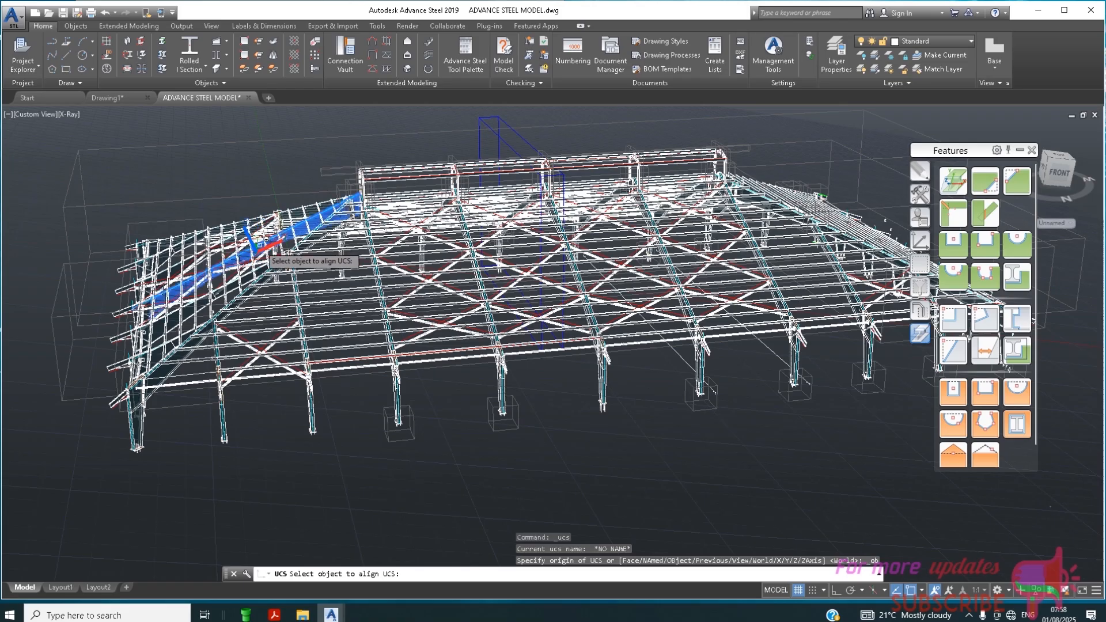
{"action": "left_click", "coordinate": [260, 243]}
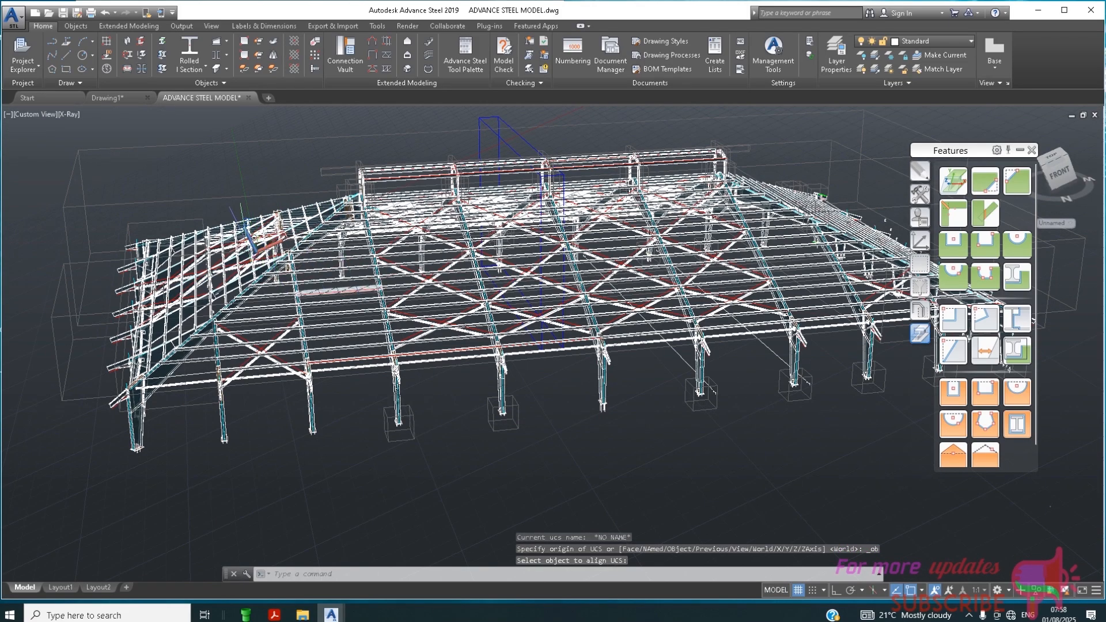
Examine the orientation of the rafter-aligned UCS and its grid relative to the hip-end roof face
{"action": "scroll", "coordinate": [453, 266], "scroll_direction": "up", "scroll_amount": 5}
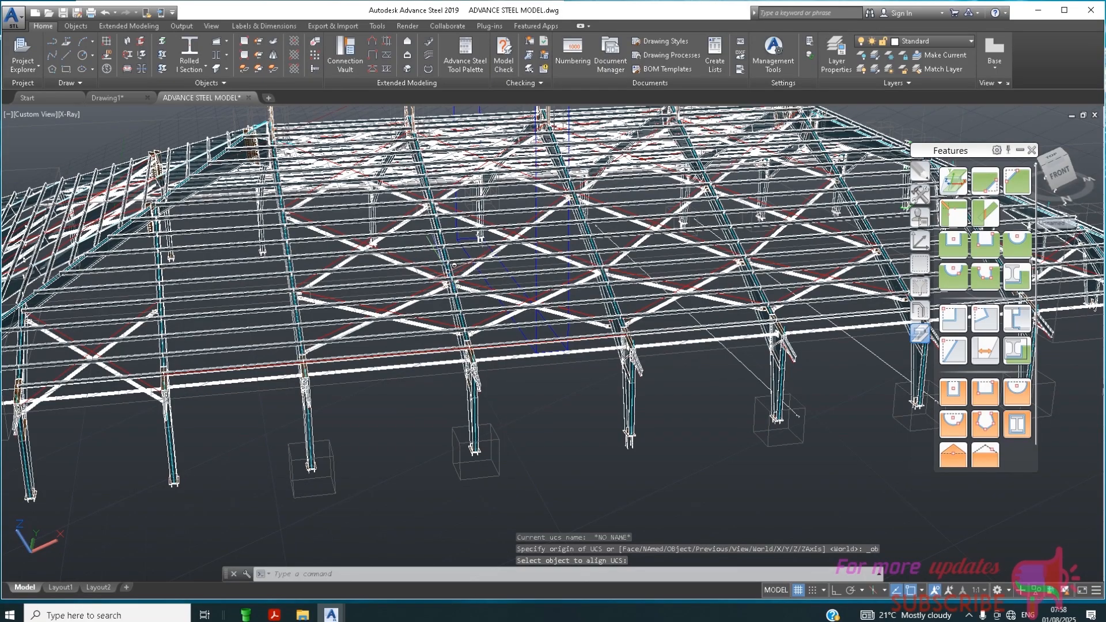
{"action": "scroll", "coordinate": [454, 265], "scroll_direction": "down", "scroll_amount": 6}
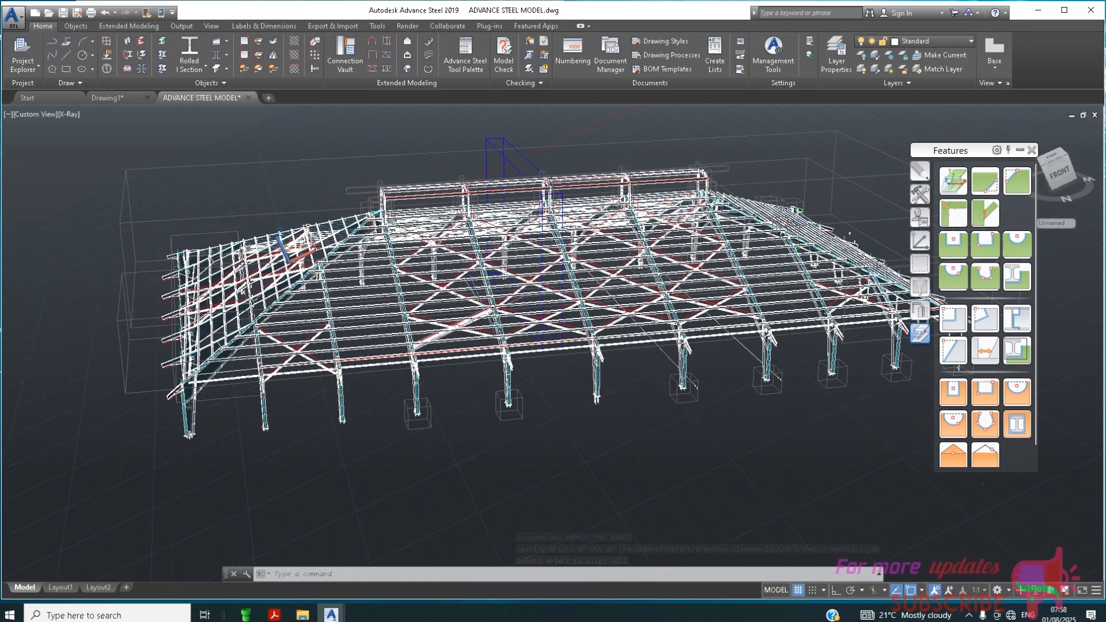
{"action": "scroll", "coordinate": [584, 347], "scroll_direction": "down", "scroll_amount": 3}
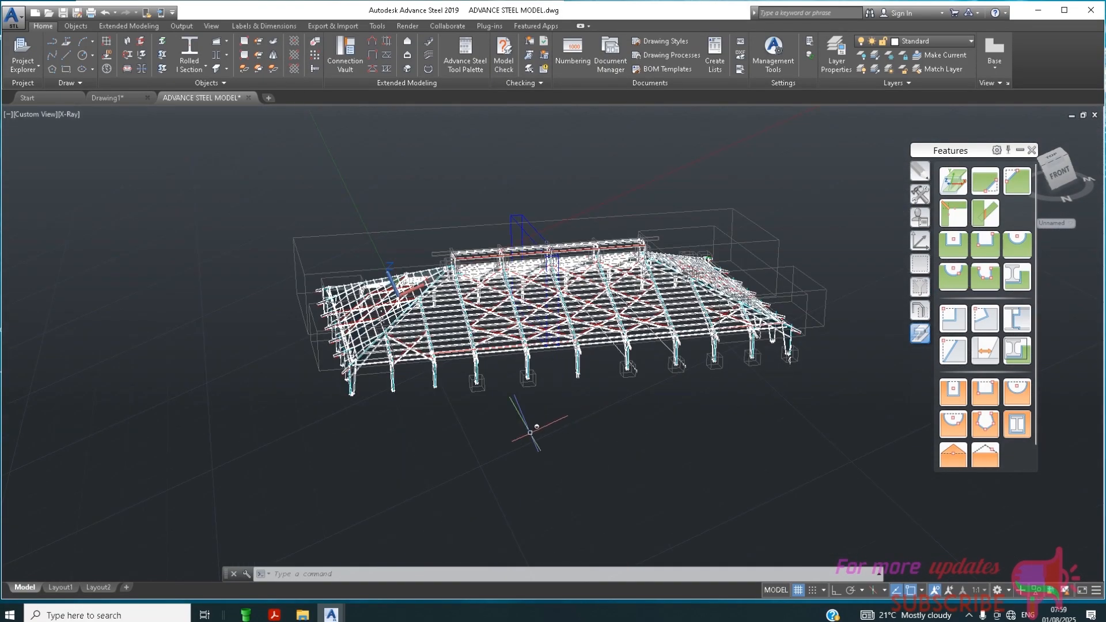
{"action": "middle_click_drag", "start_coordinate": [441, 478], "coordinate": [492, 447]}
{"action": "key", "text": "Escape"}
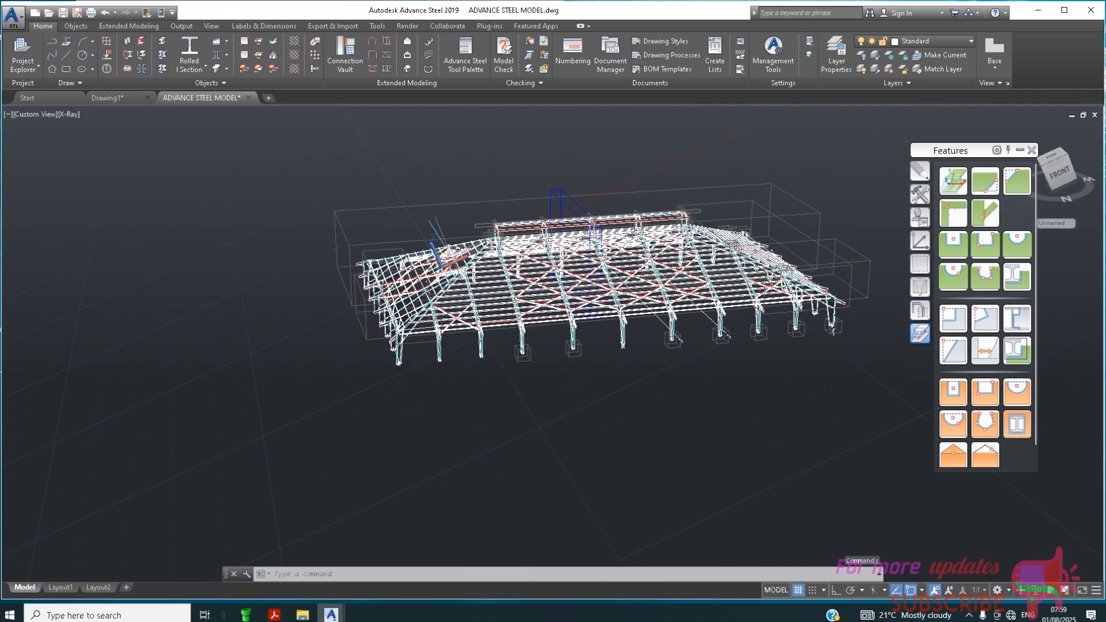
{"action": "scroll", "coordinate": [440, 371], "scroll_direction": "up", "scroll_amount": 3}
{"action": "middle_click_drag", "start_coordinate": [441, 371], "coordinate": [523, 539]}
{"action": "key", "text": "Escape"}
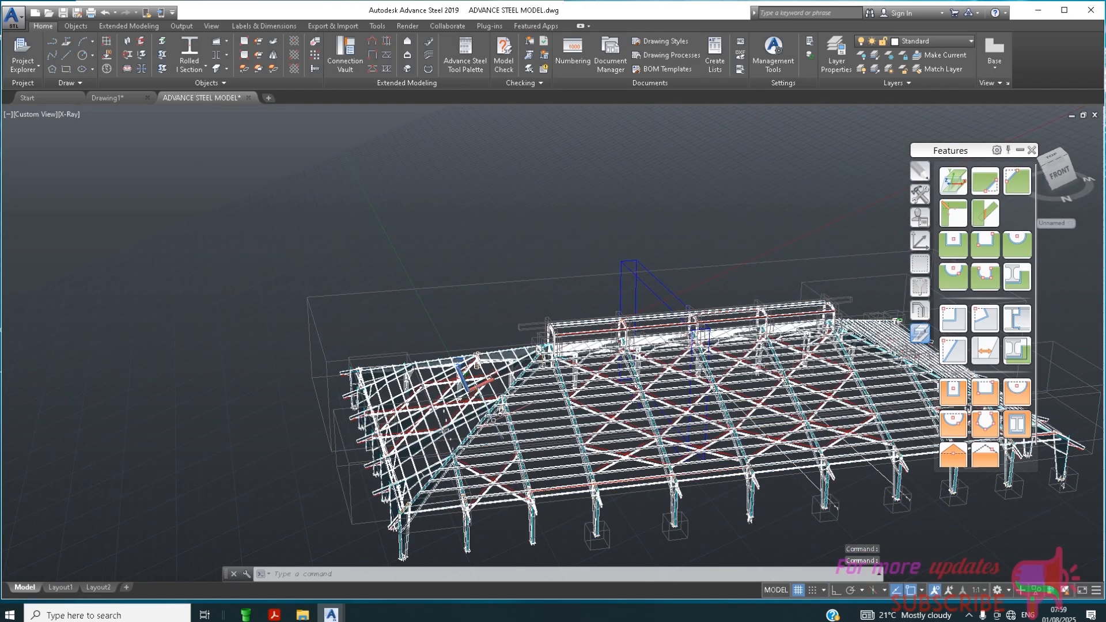
{"action": "scroll", "coordinate": [477, 364], "scroll_direction": "up", "scroll_amount": 2}
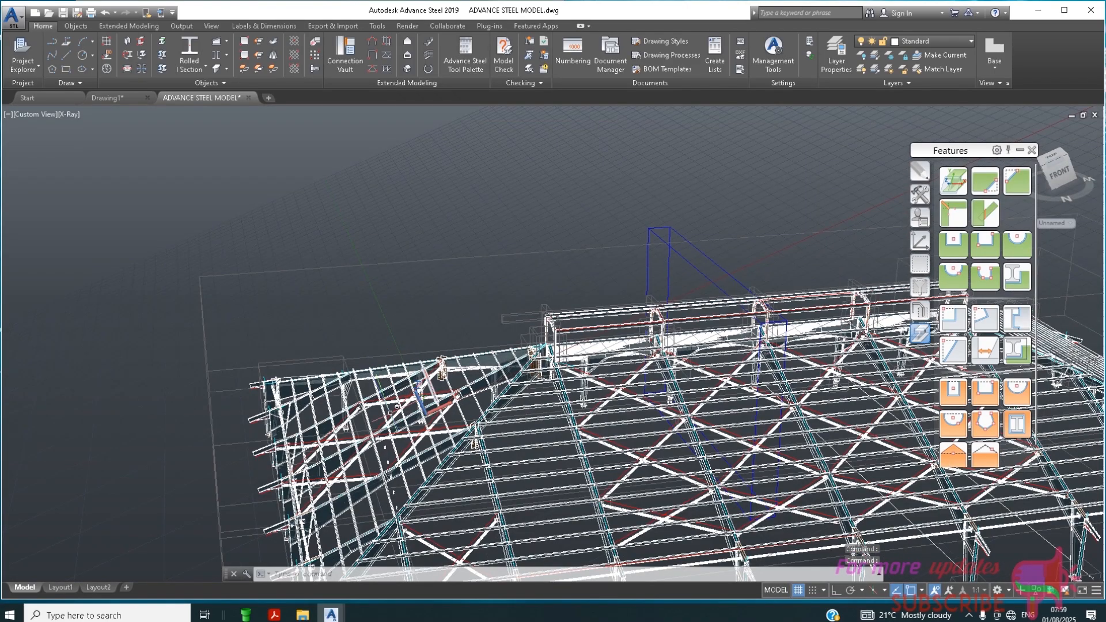
{"action": "scroll", "coordinate": [545, 340], "scroll_direction": "up", "scroll_amount": 1}
{"action": "scroll", "coordinate": [543, 322], "scroll_direction": "up", "scroll_amount": 1}
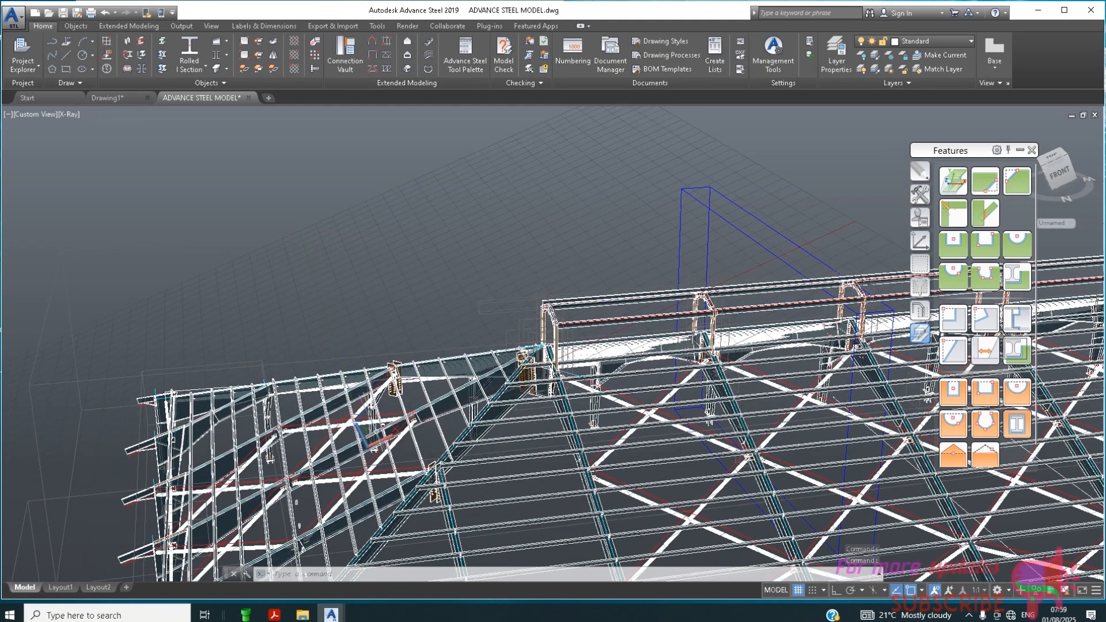
{"action": "scroll", "coordinate": [365, 444], "scroll_direction": "up", "scroll_amount": 1}
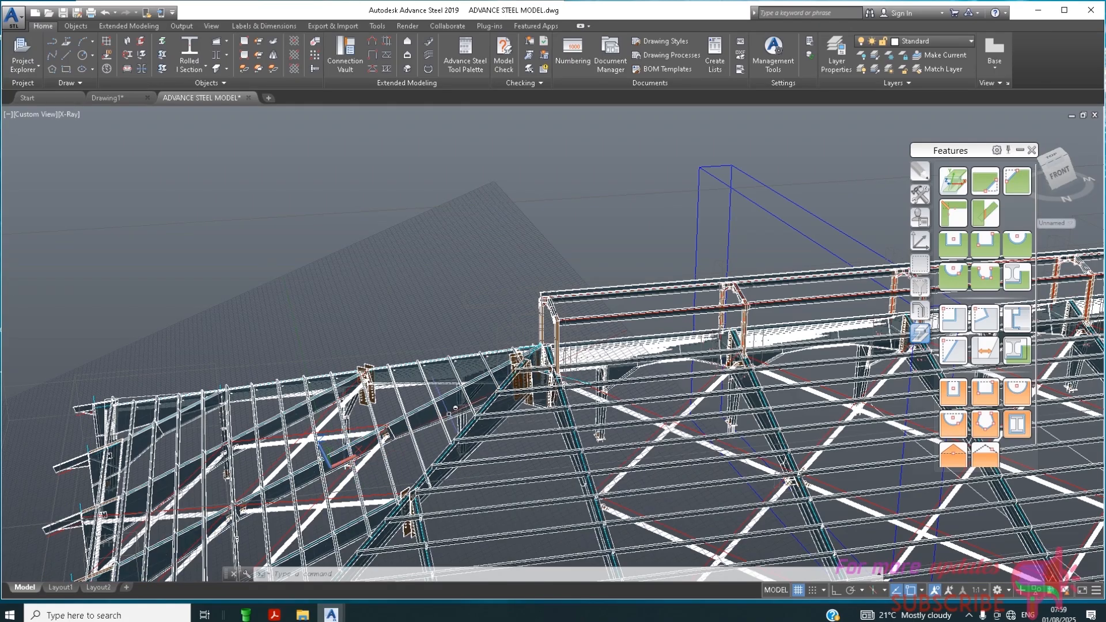
{"action": "scroll", "coordinate": [490, 362], "scroll_direction": "down", "scroll_amount": 2}
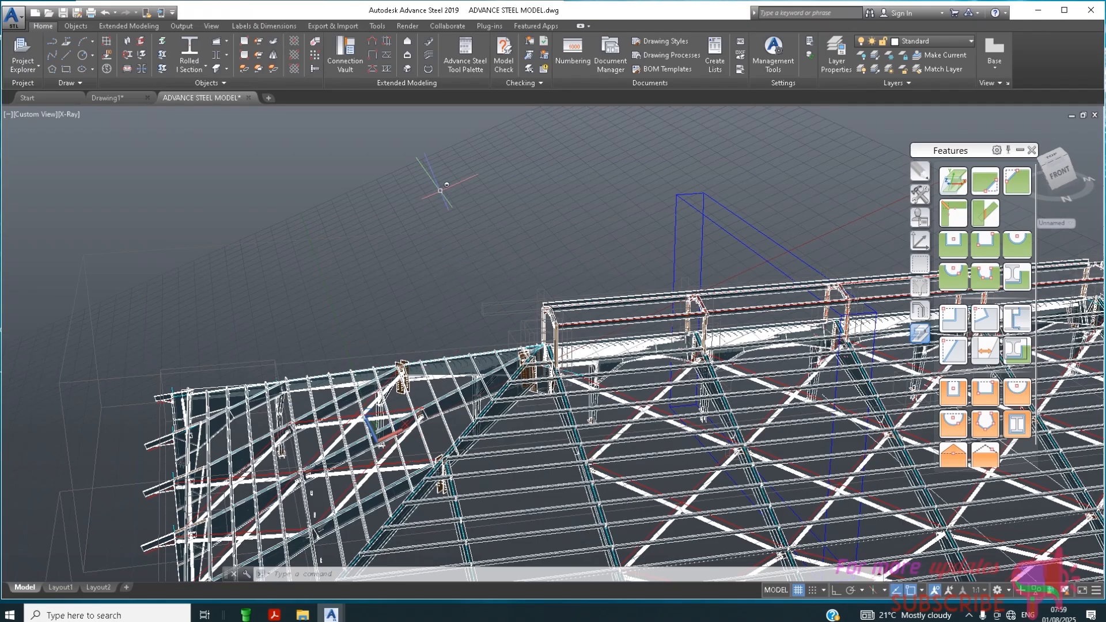
{"action": "left_click", "coordinate": [406, 37]}
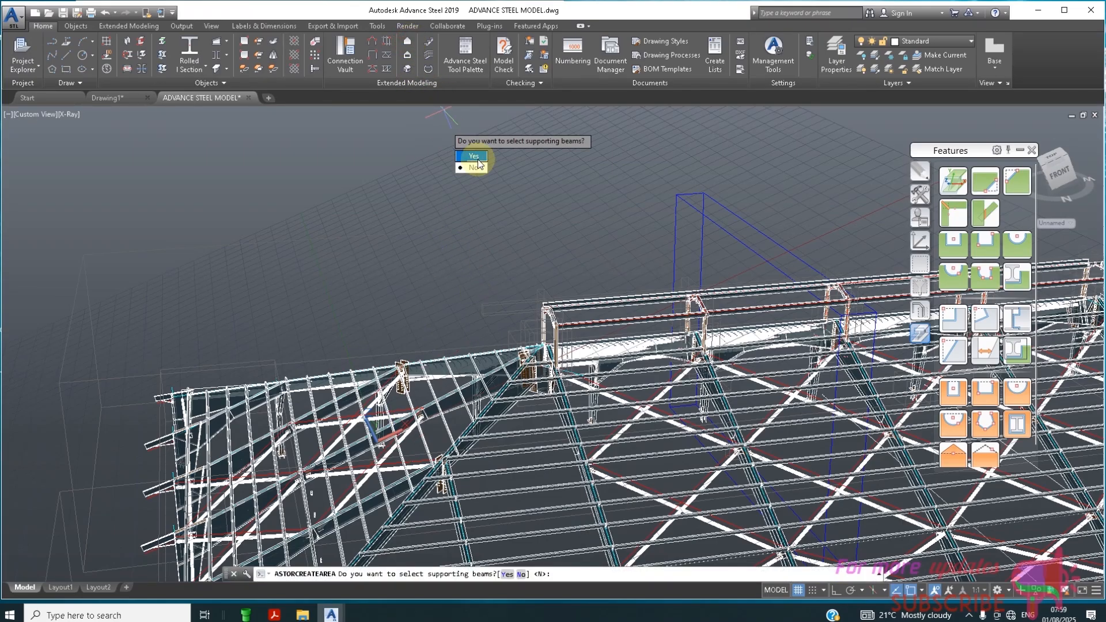
{"action": "left_click", "coordinate": [476, 158]}
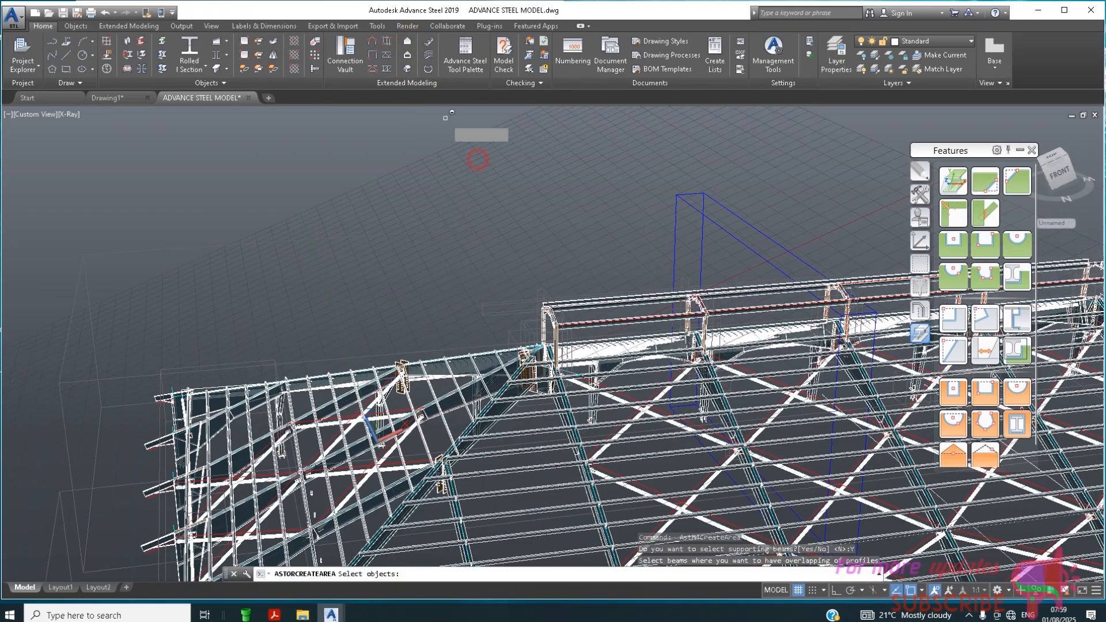
{"action": "left_click", "coordinate": [432, 385]}
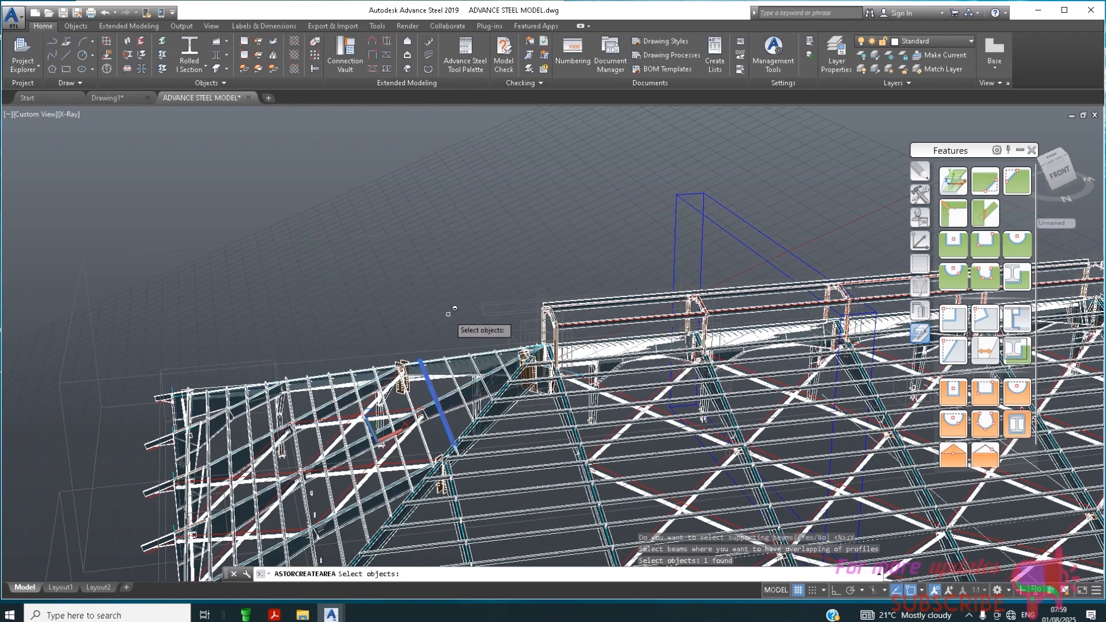
{"action": "key", "text": "Return"}
{"action": "key", "text": "Down"}
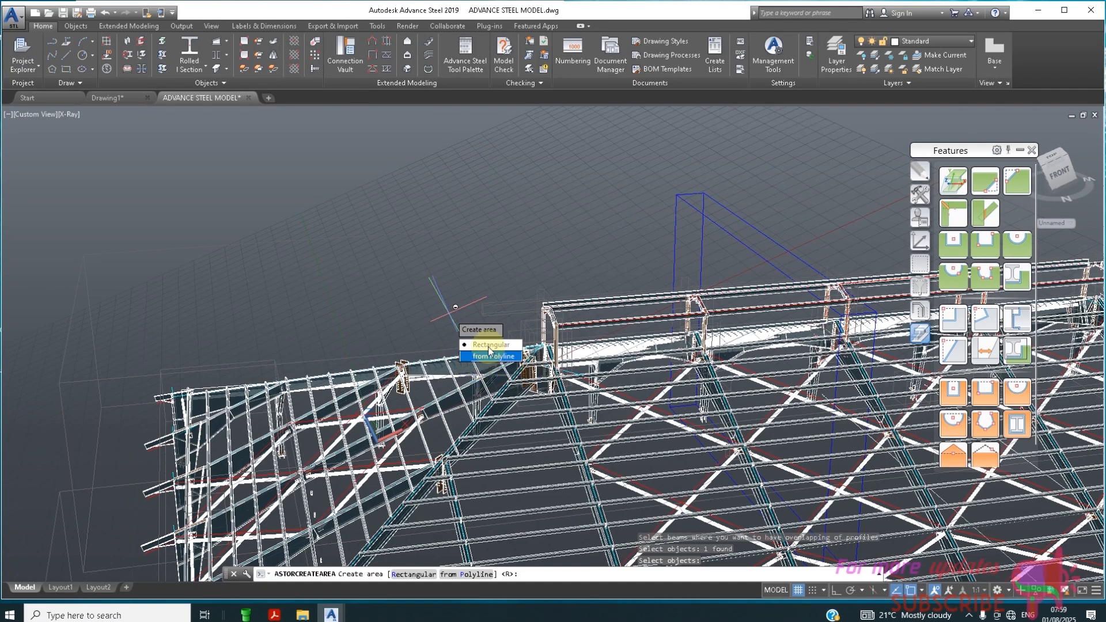
{"action": "key", "text": "Escape"}
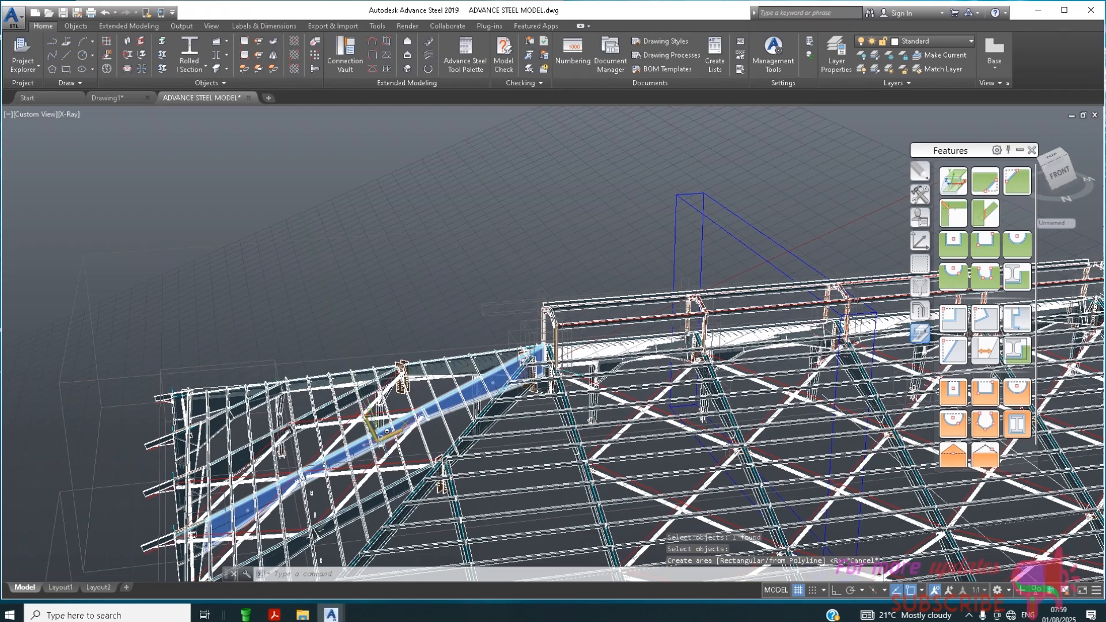
Try to relocate the UCS with Move and Align onto the purlin end beside the hip rafter's bolted plate
{"action": "mouse_move", "coordinate": [382, 431]}
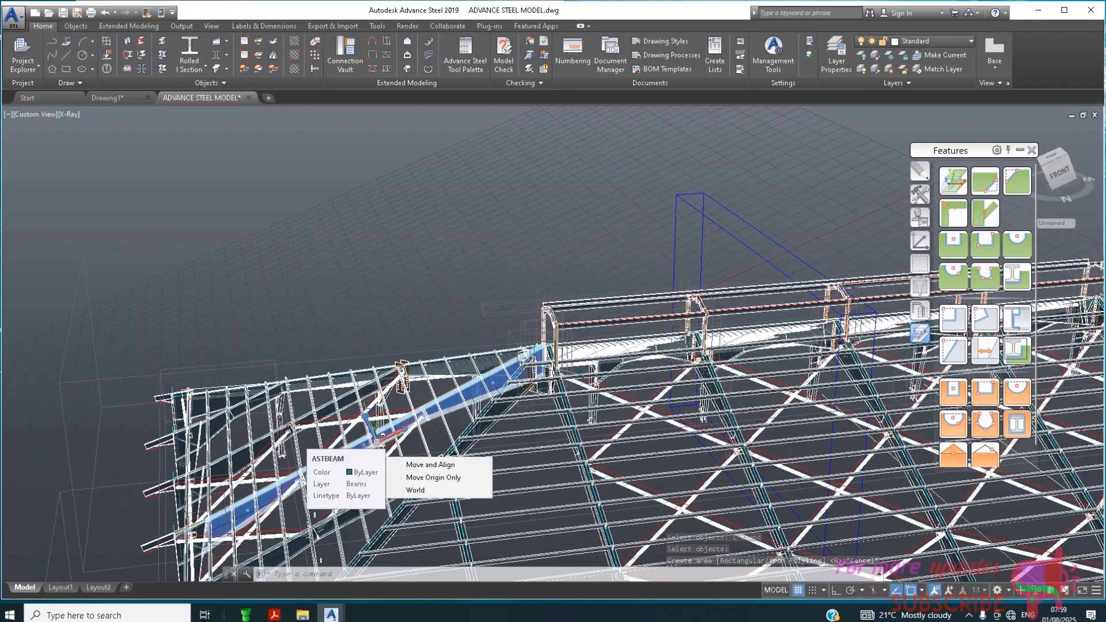
{"action": "left_click", "coordinate": [429, 462]}
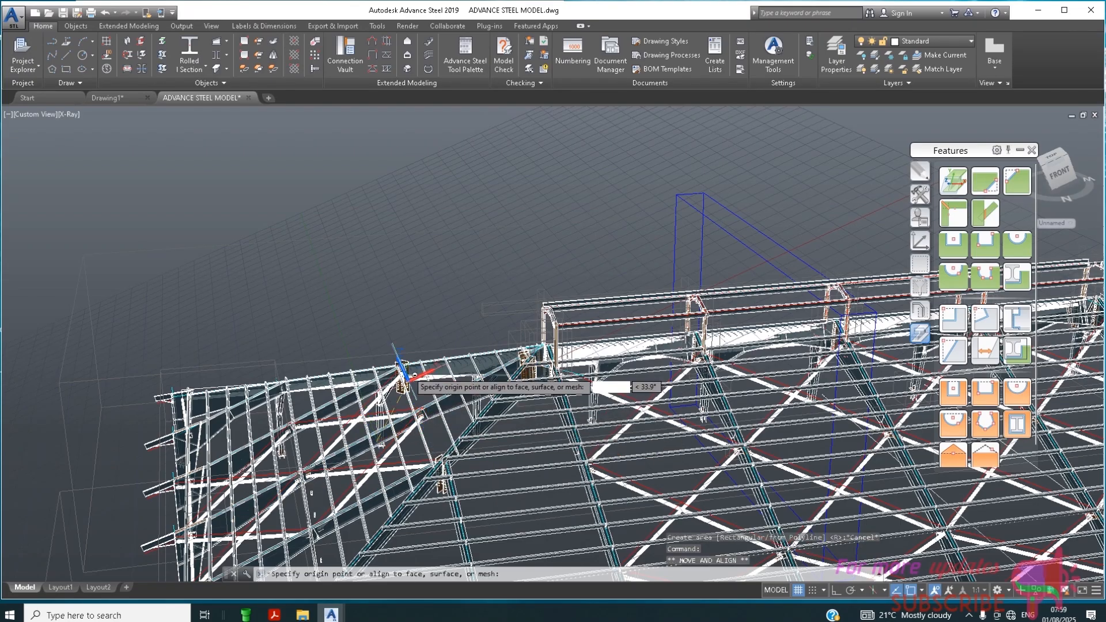
{"action": "scroll", "coordinate": [409, 375], "scroll_direction": "up", "scroll_amount": 4}
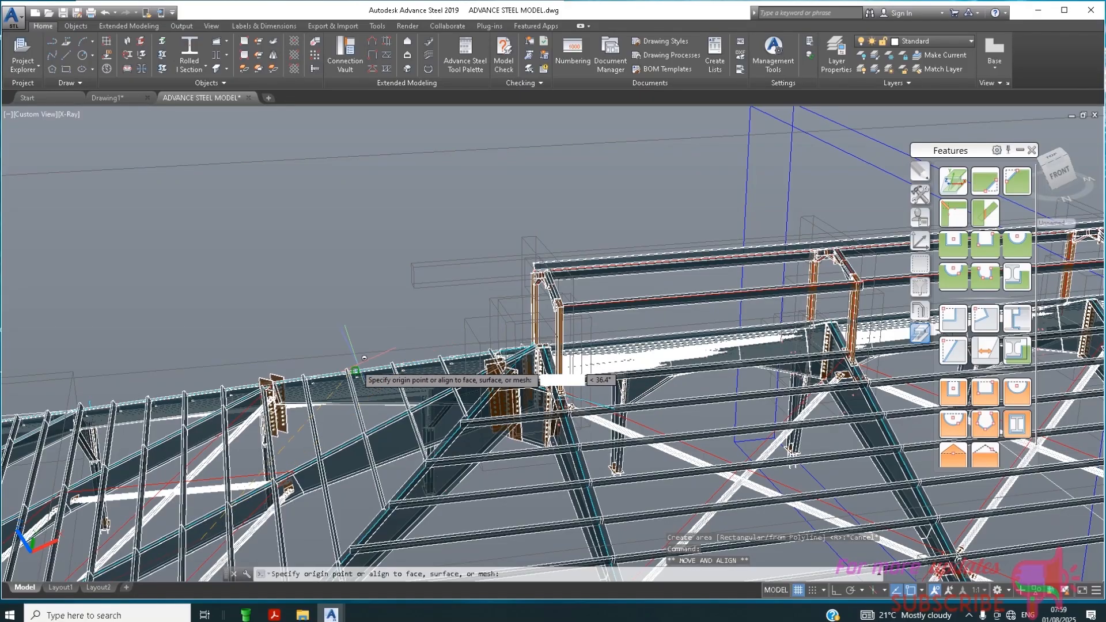
{"action": "left_click", "coordinate": [303, 374]}
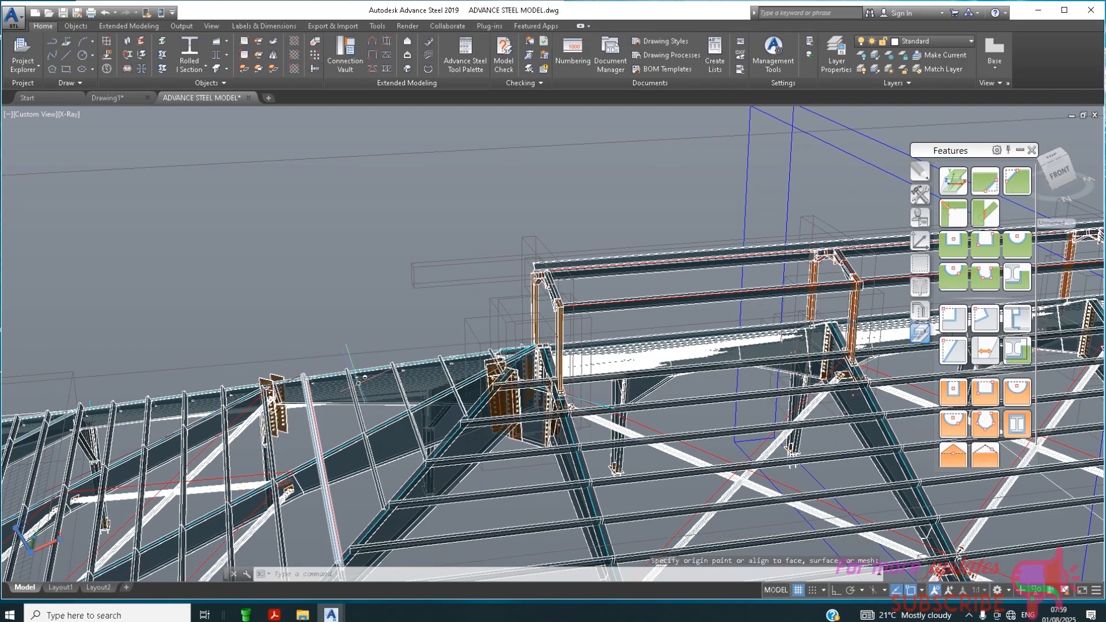
Place the UCS origin on the upper end of the hip-end purlin next to the bolted plate, using Move and Align
{"action": "scroll", "coordinate": [385, 270], "scroll_direction": "down", "scroll_amount": 1}
{"action": "middle_click_drag", "start_coordinate": [385, 270], "coordinate": [356, 304], "text": "shift"}
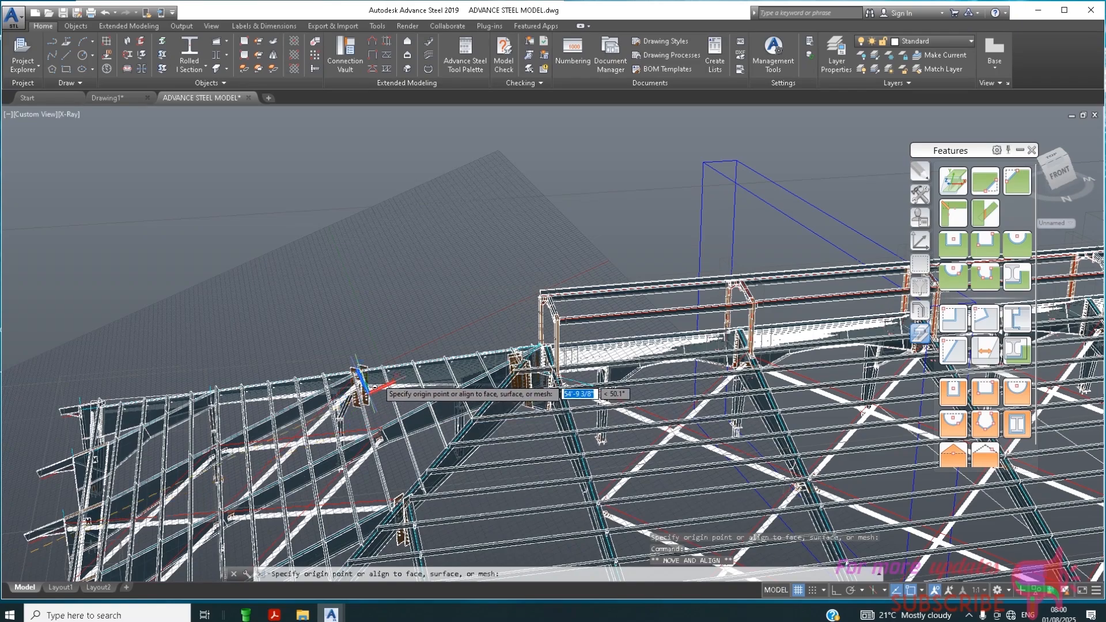
{"action": "scroll", "coordinate": [385, 381], "scroll_direction": "up", "scroll_amount": 2}
{"action": "scroll", "coordinate": [398, 374], "scroll_direction": "up", "scroll_amount": 1}
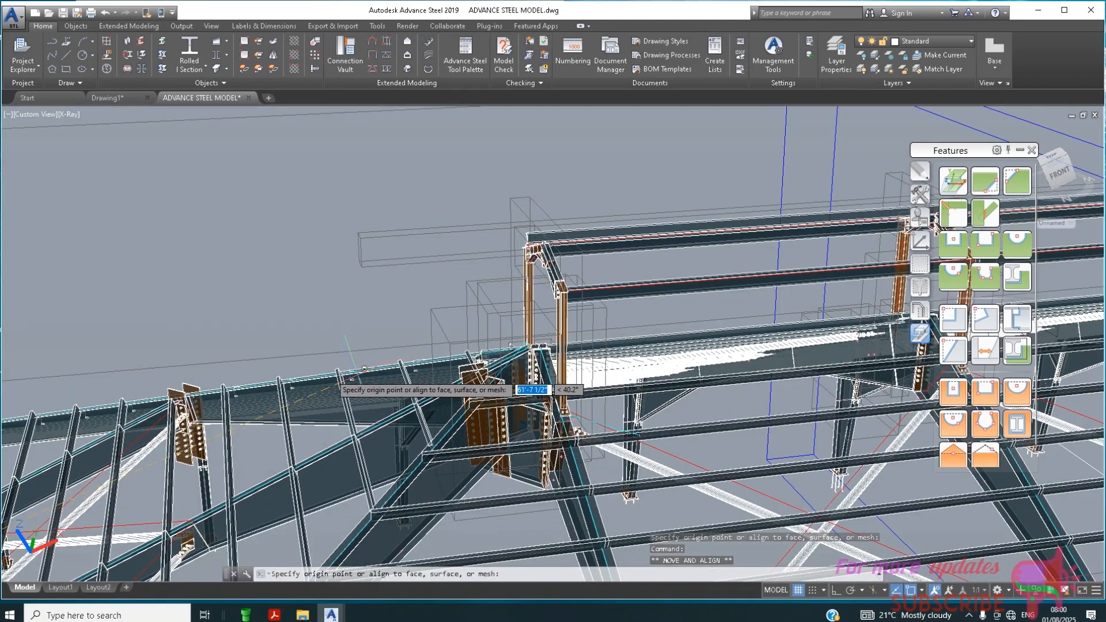
{"action": "left_click", "coordinate": [235, 374]}
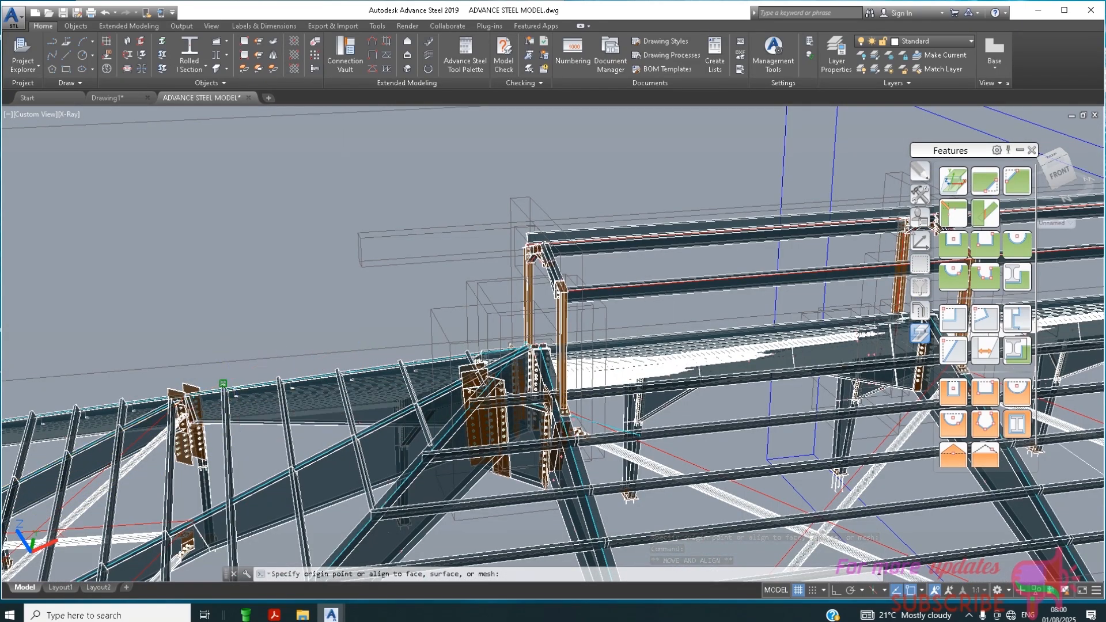
{"action": "middle_click_drag", "start_coordinate": [345, 285], "coordinate": [369, 288], "text": "shift"}
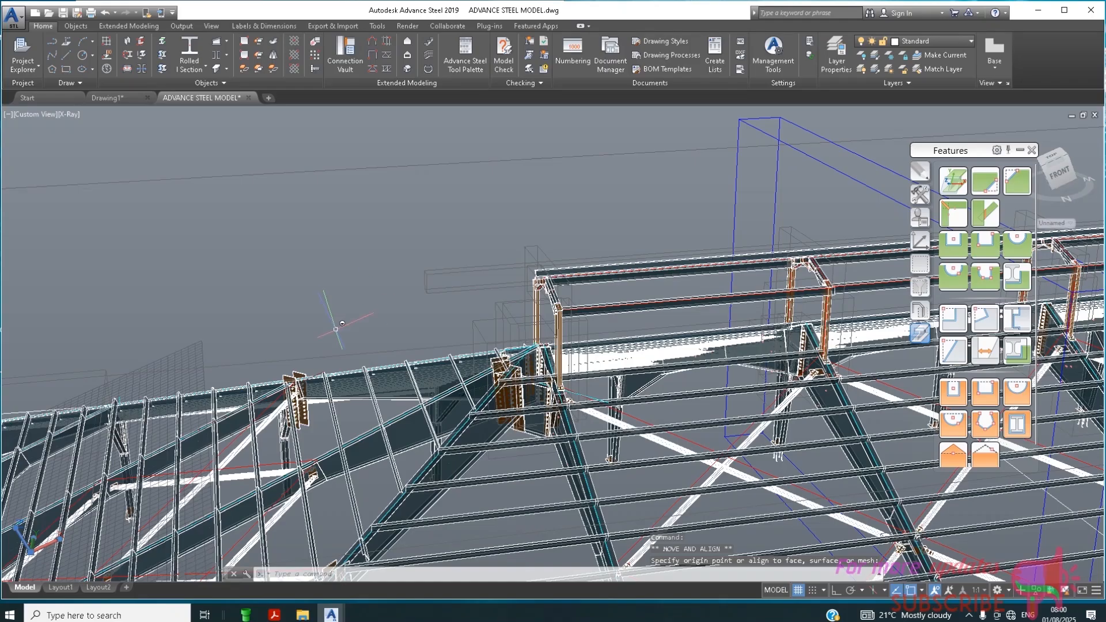
{"action": "type", "text": "UCS"}
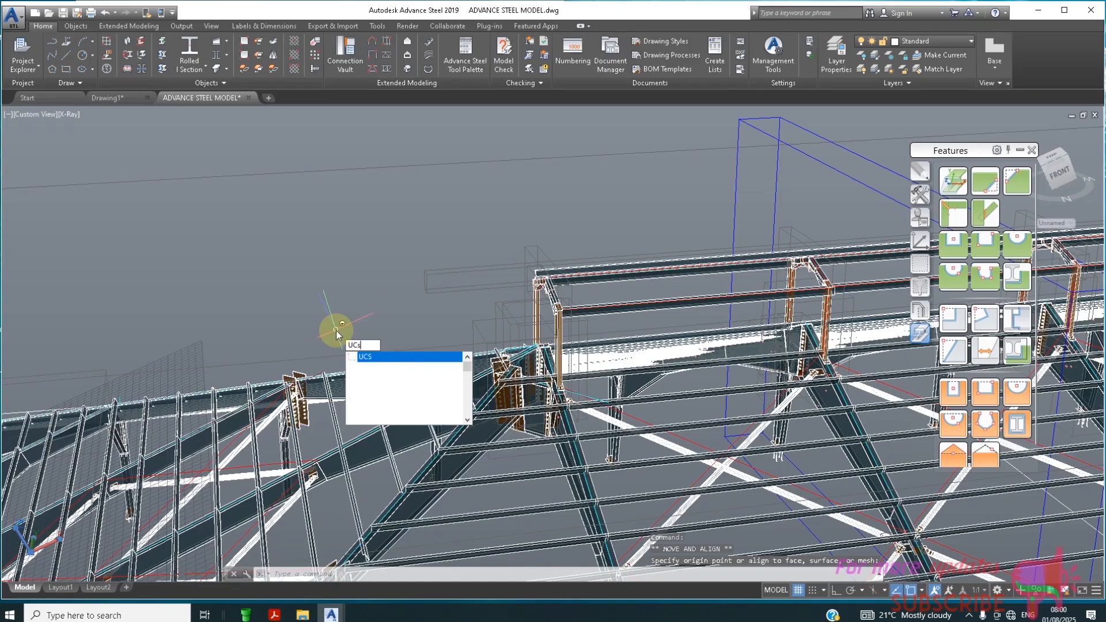
{"action": "key", "text": "Return"}
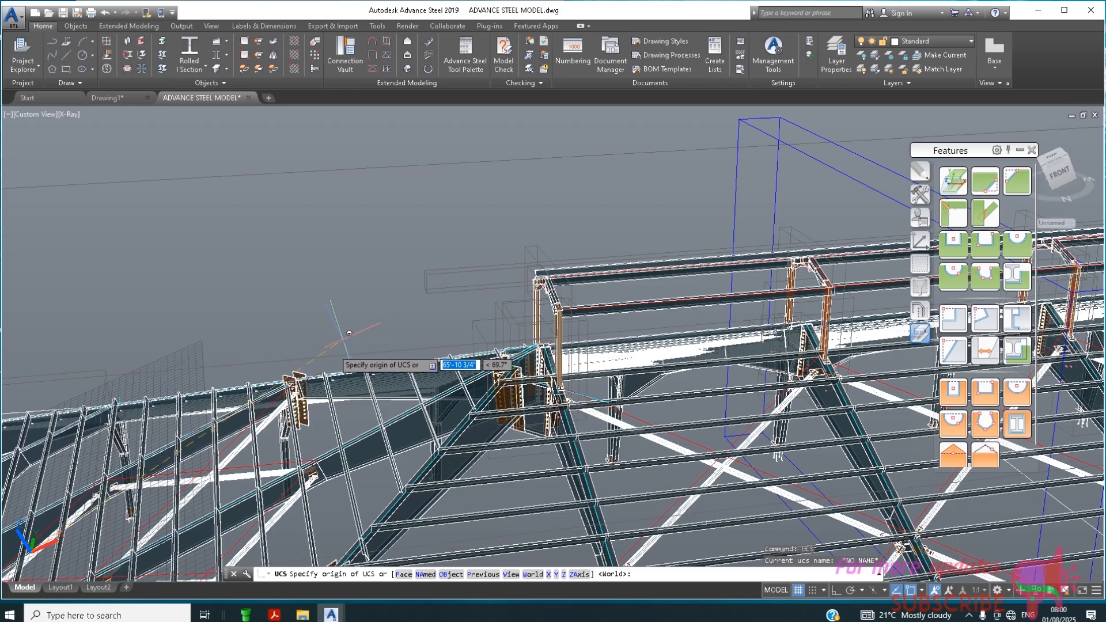
{"action": "scroll", "coordinate": [540, 346], "scroll_direction": "down", "scroll_amount": 1}
{"action": "key", "text": "Escape"}
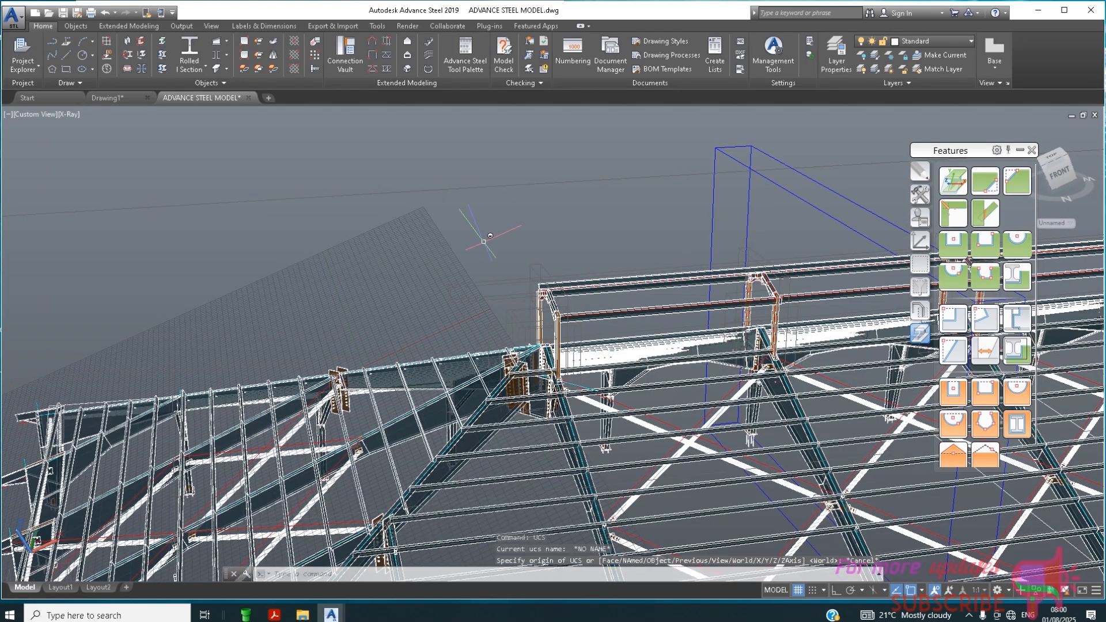
{"action": "scroll", "coordinate": [541, 345], "scroll_direction": "down", "scroll_amount": 1}
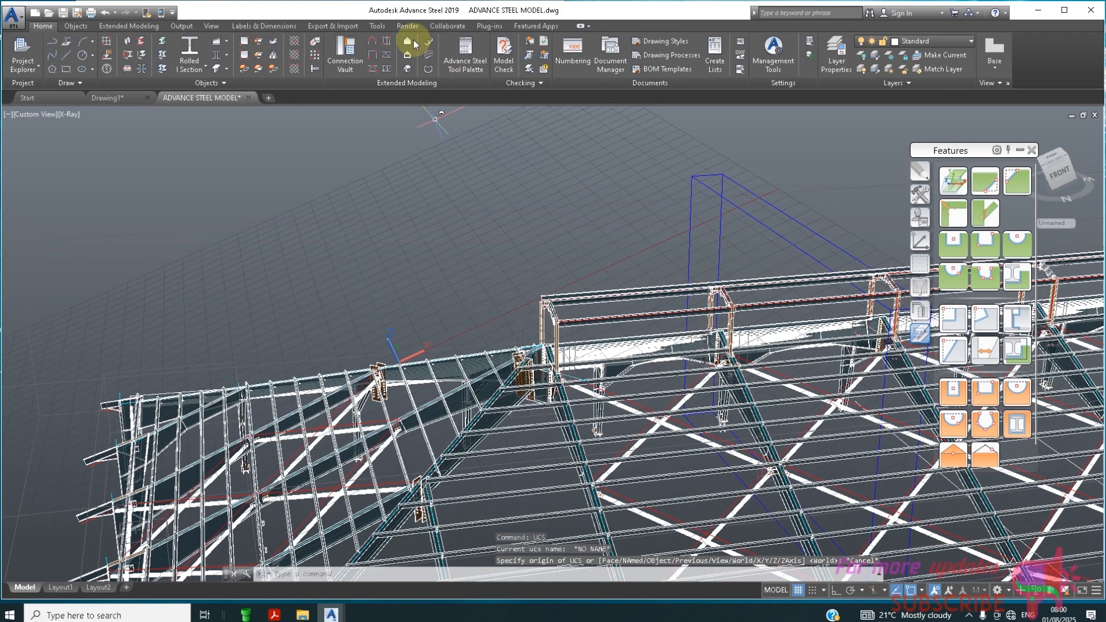
Start a rectangular area for the cladding, with supporting beams enabled and the hip-end purlin near the UCS as the overlap beam
{"action": "left_click", "coordinate": [410, 43]}
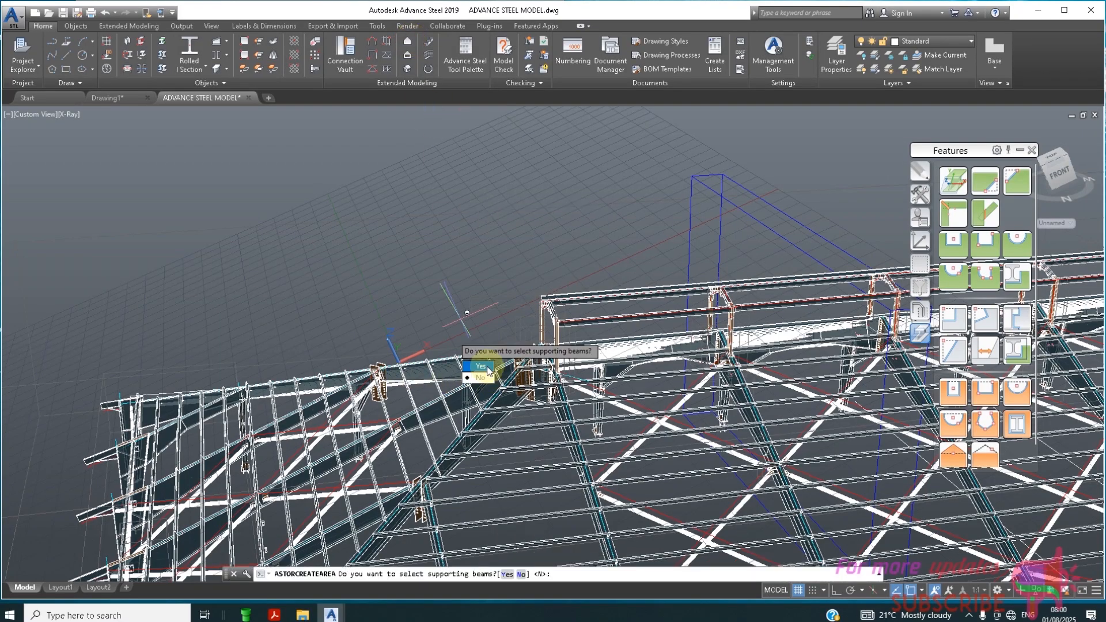
{"action": "type", "text": "y"}
{"action": "key", "text": "Return"}
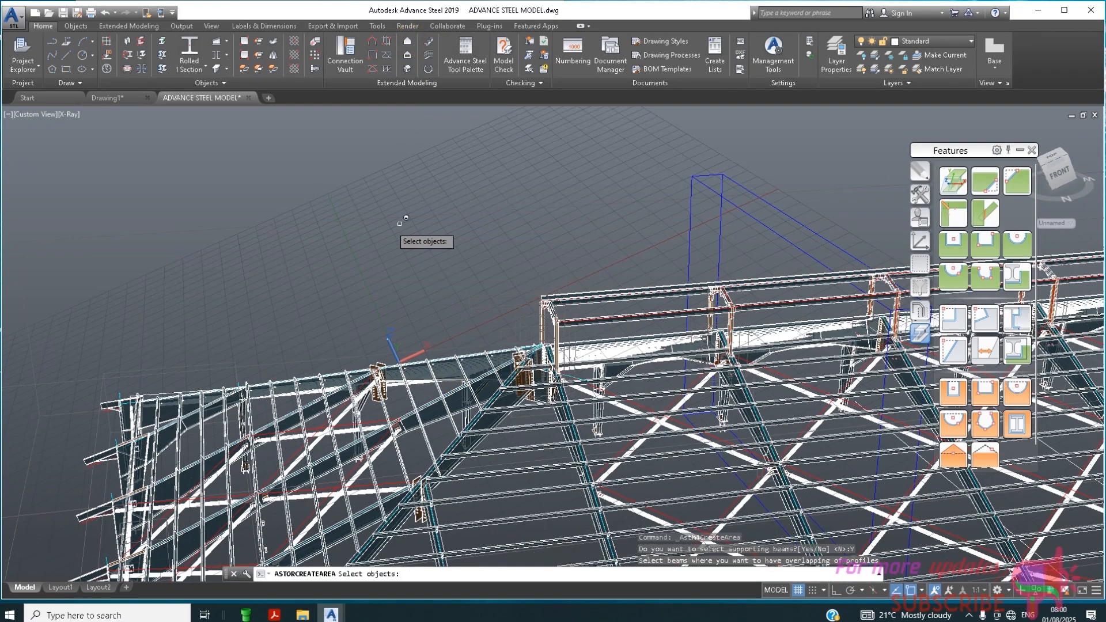
{"action": "left_click", "coordinate": [408, 396]}
{"action": "key", "text": "Return"}
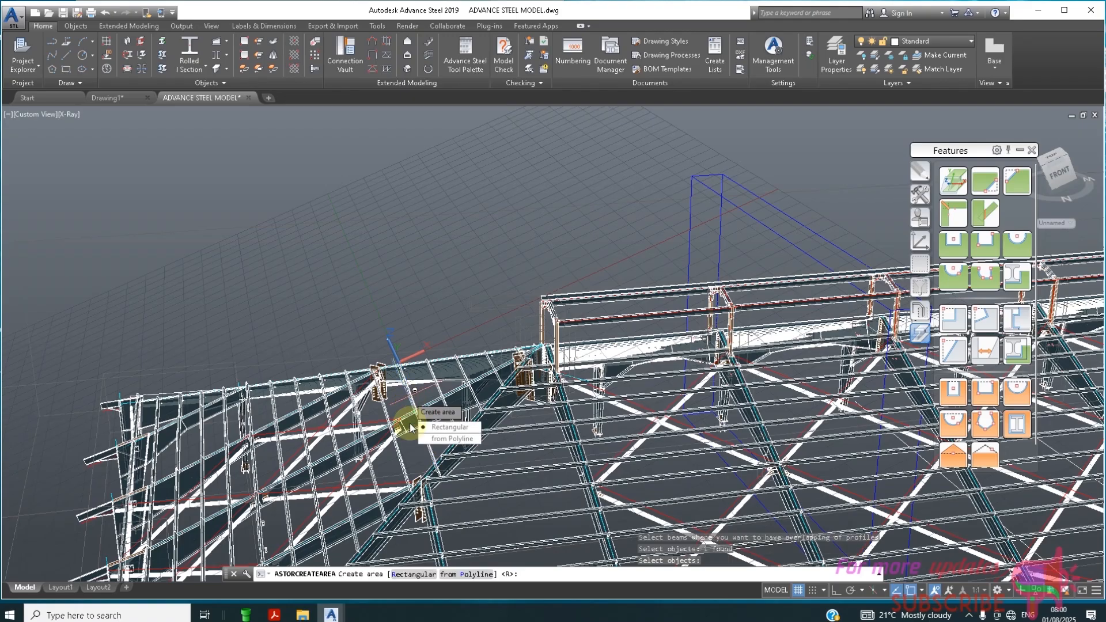
{"action": "key", "text": "Return"}
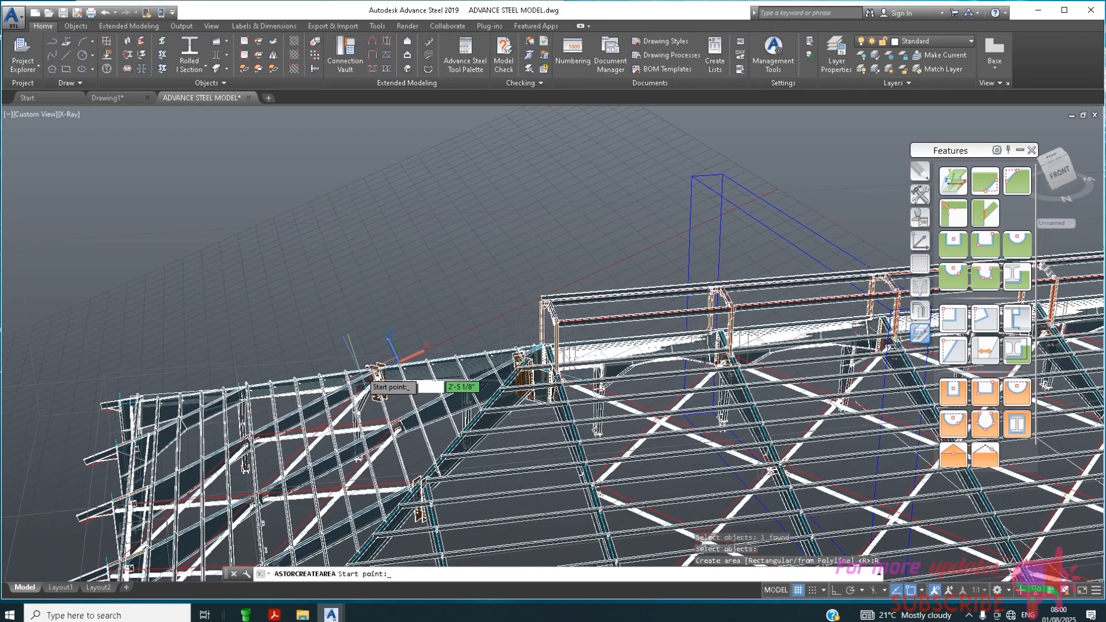
Draw the rectangular area from the bolted plate at the hip-end's upper corner to the lower far corner at the eaves
{"action": "scroll", "coordinate": [398, 386], "scroll_direction": "up", "scroll_amount": 2}
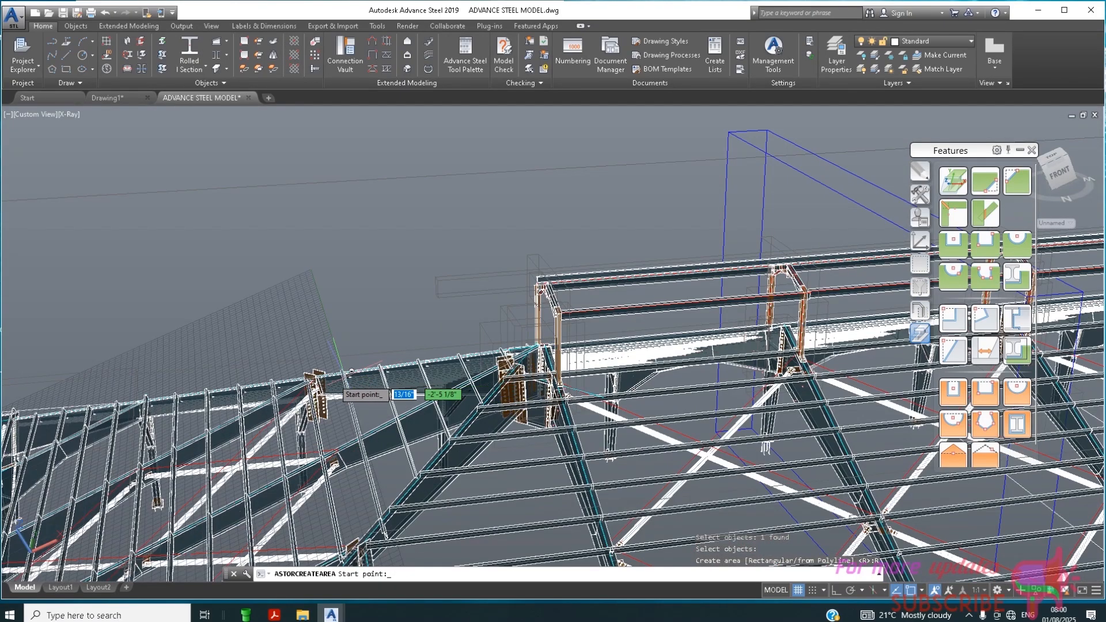
{"action": "left_click", "coordinate": [309, 378]}
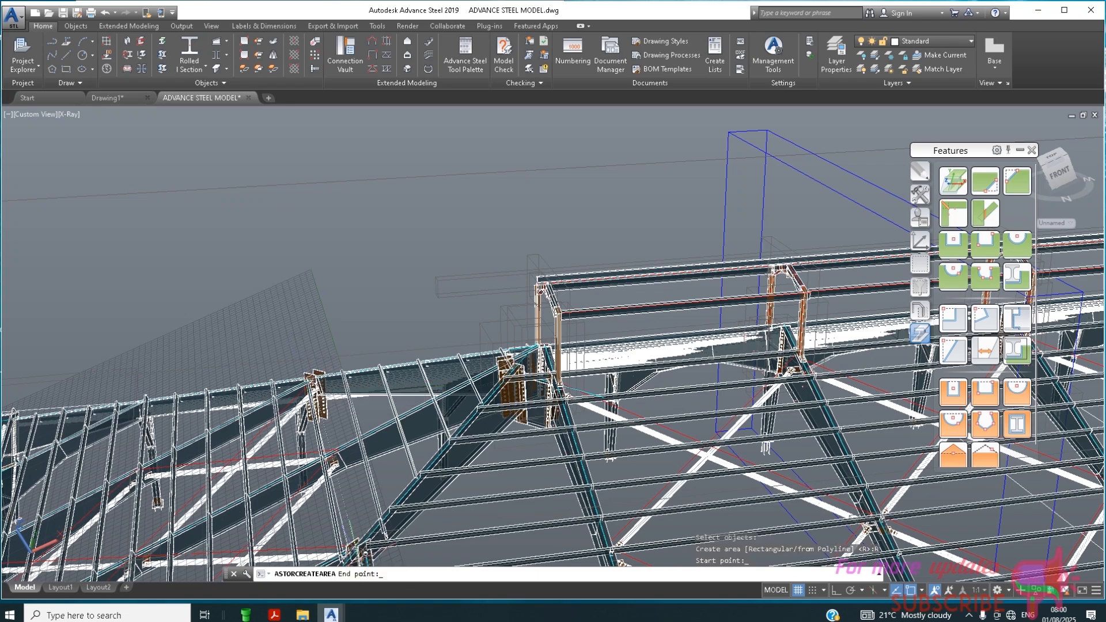
{"action": "scroll", "coordinate": [664, 310], "scroll_direction": "down", "scroll_amount": 3}
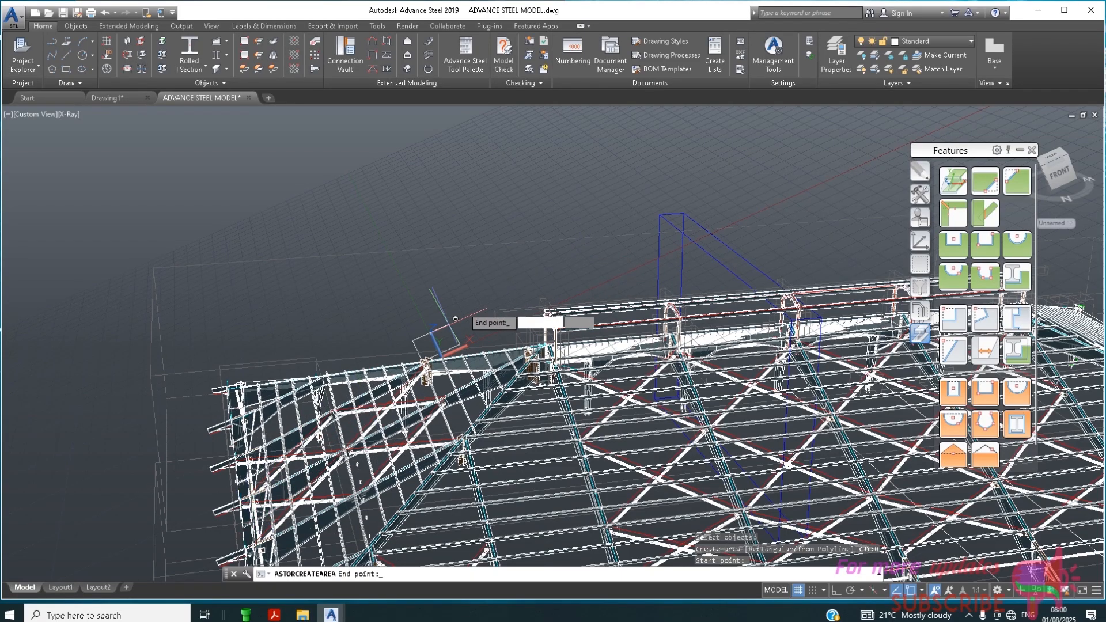
{"action": "scroll", "coordinate": [474, 276], "scroll_direction": "down", "scroll_amount": 3}
{"action": "scroll", "coordinate": [475, 276], "scroll_direction": "down", "scroll_amount": 2}
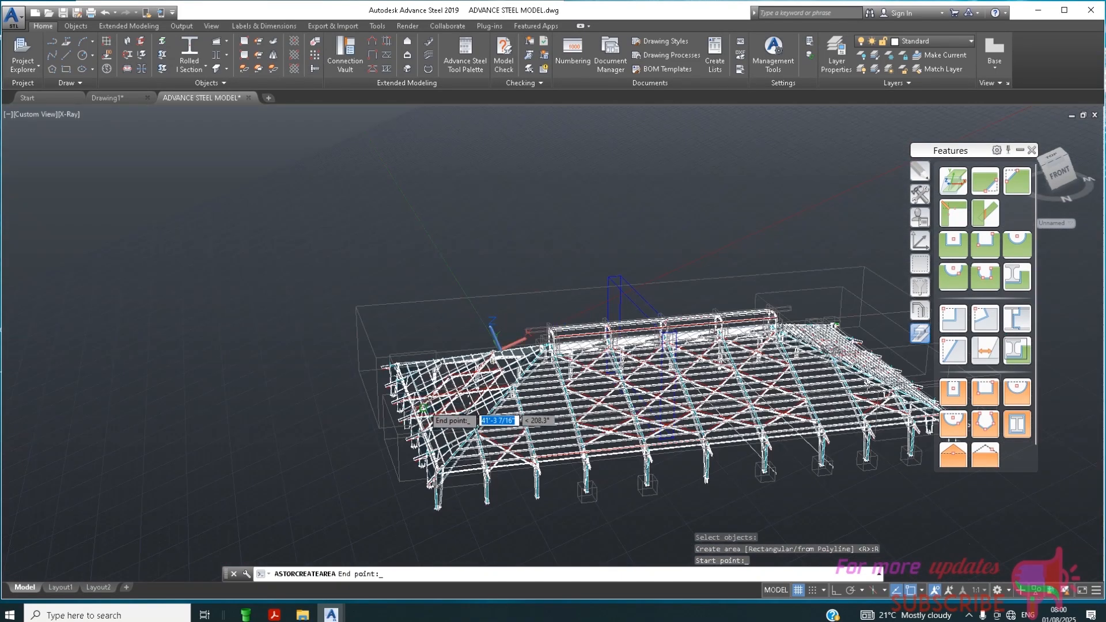
{"action": "scroll", "coordinate": [501, 352], "scroll_direction": "up", "scroll_amount": 3}
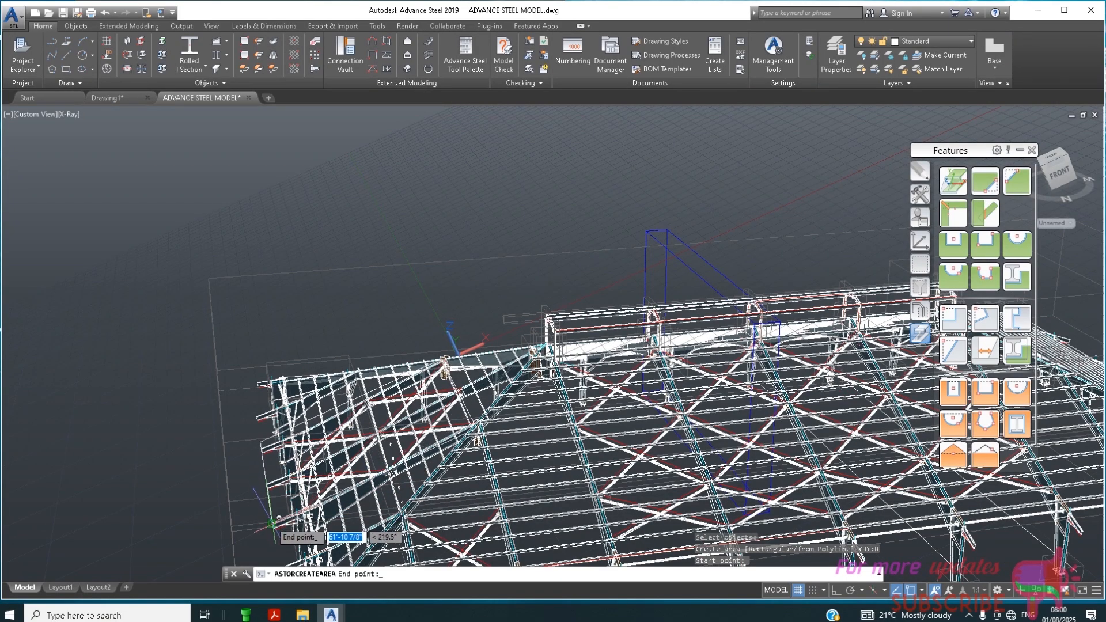
{"action": "left_click", "coordinate": [274, 523]}
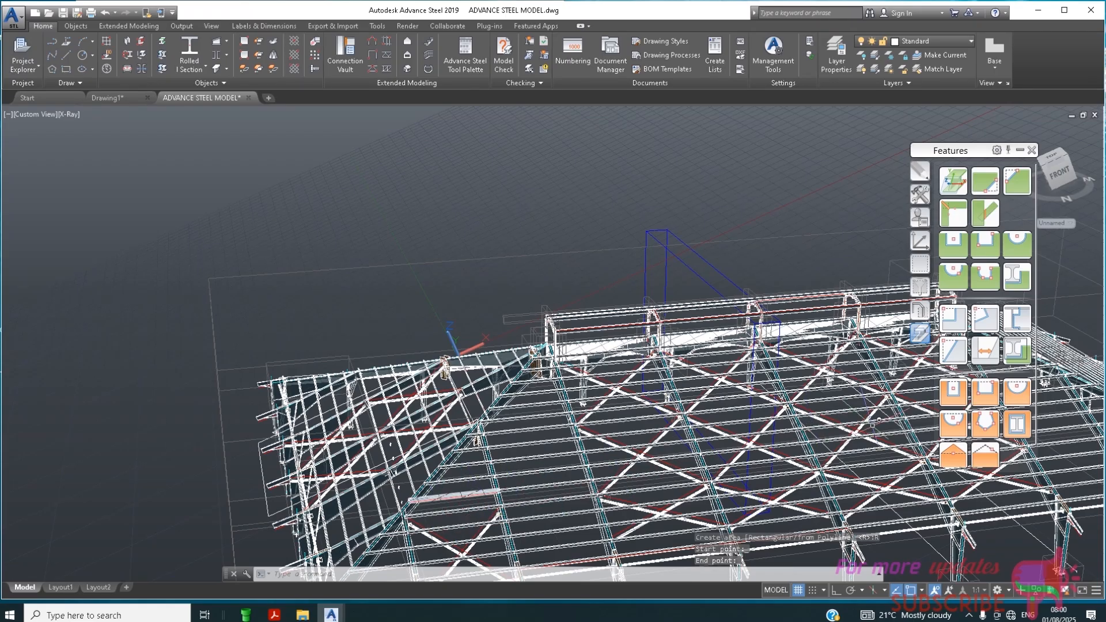
Create cladding sheets on the new rectangular hip-end area, keeping the default cladding properties
{"action": "left_click", "coordinate": [407, 69]}
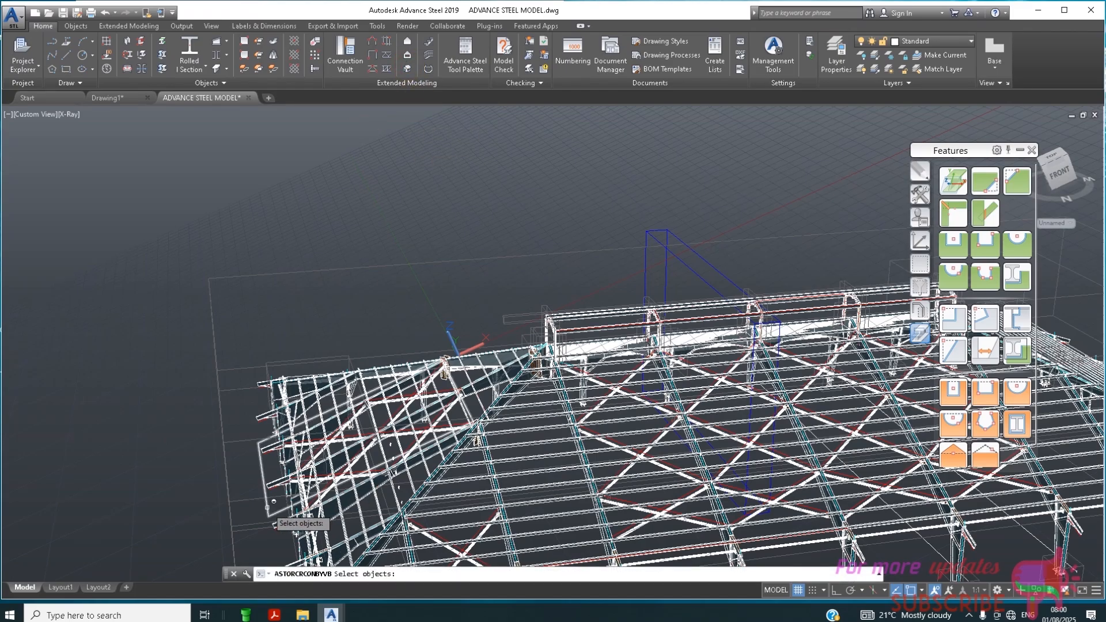
{"action": "left_click", "coordinate": [274, 501]}
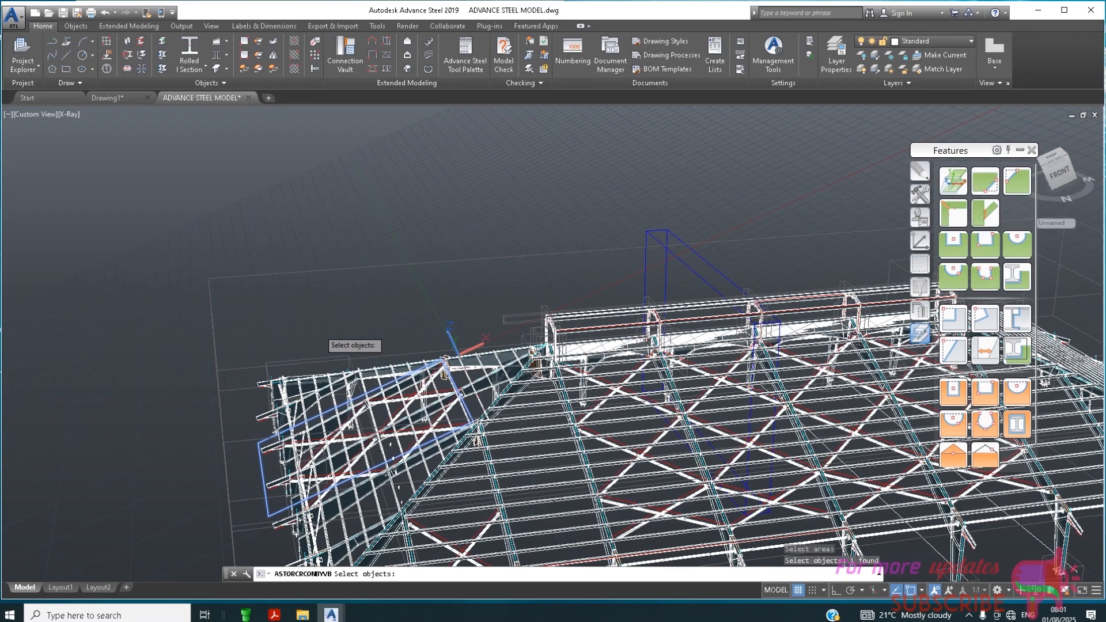
{"action": "key", "text": "Return"}
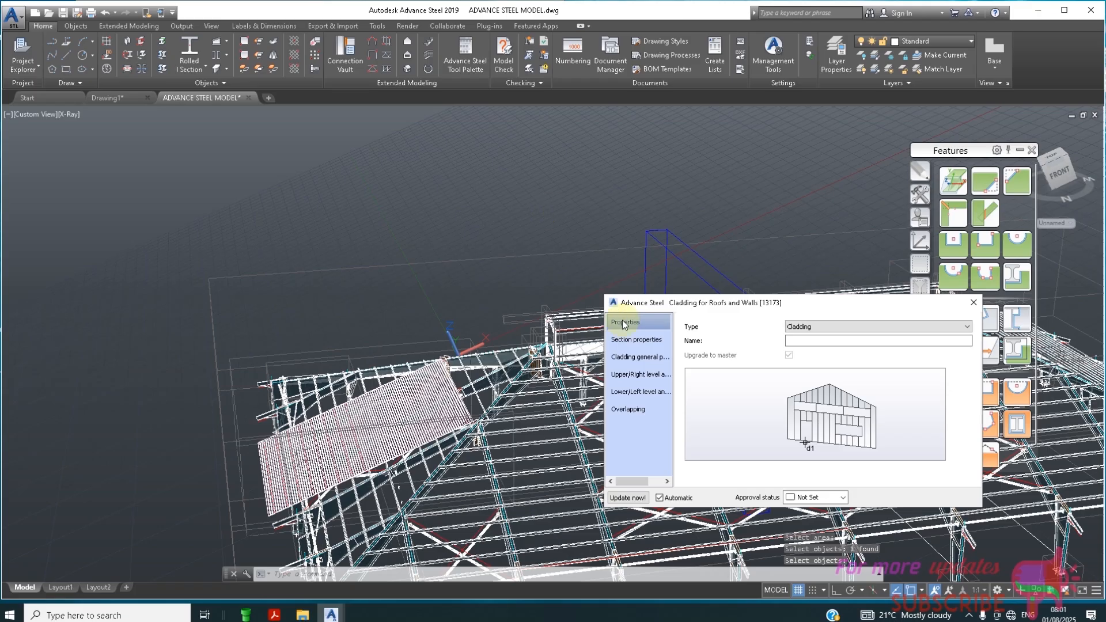
{"action": "left_click", "coordinate": [974, 303]}
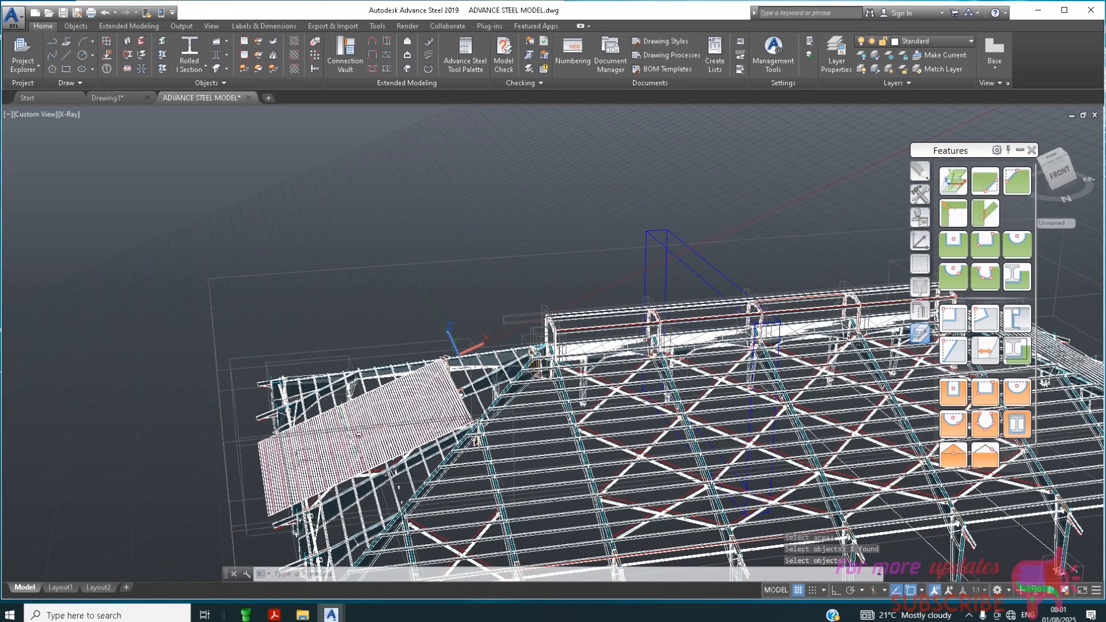
Select a cladding sheet in the middle of the hip-end face and bring up the Advance Steel Tools set containing Trim/Extend
{"action": "left_click", "coordinate": [348, 455]}
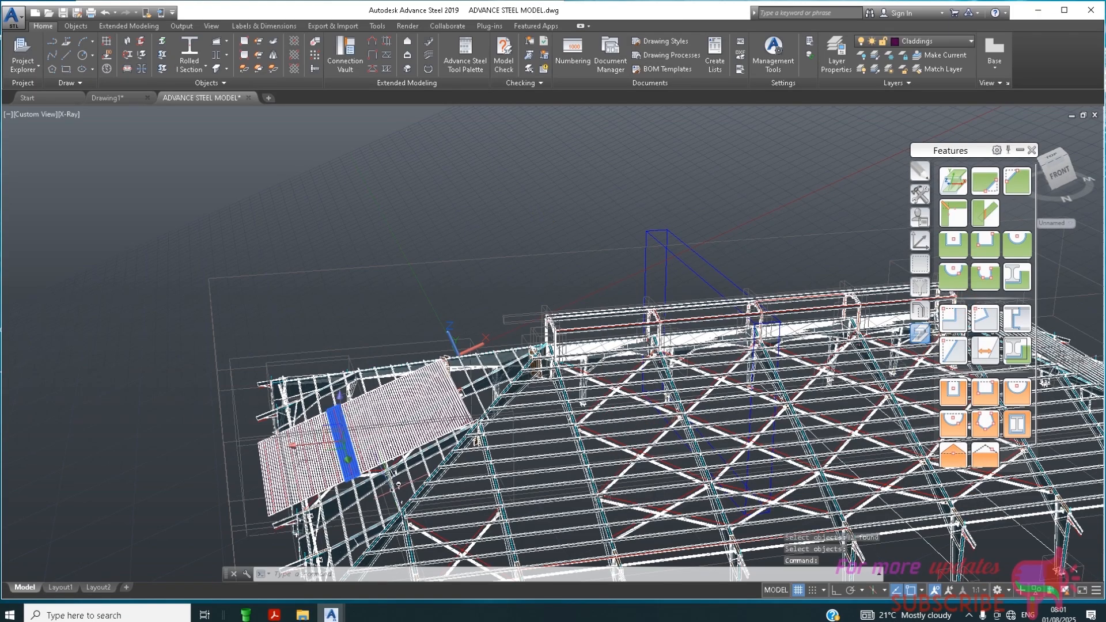
{"action": "left_click", "coordinate": [920, 196]}
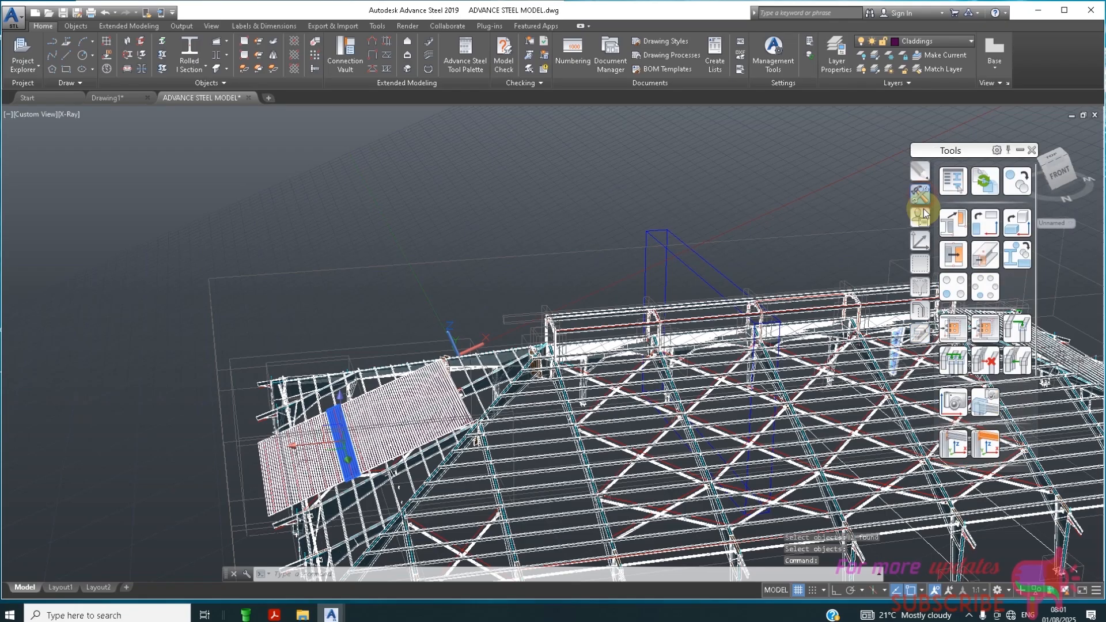
{"action": "left_click", "coordinate": [1031, 150]}
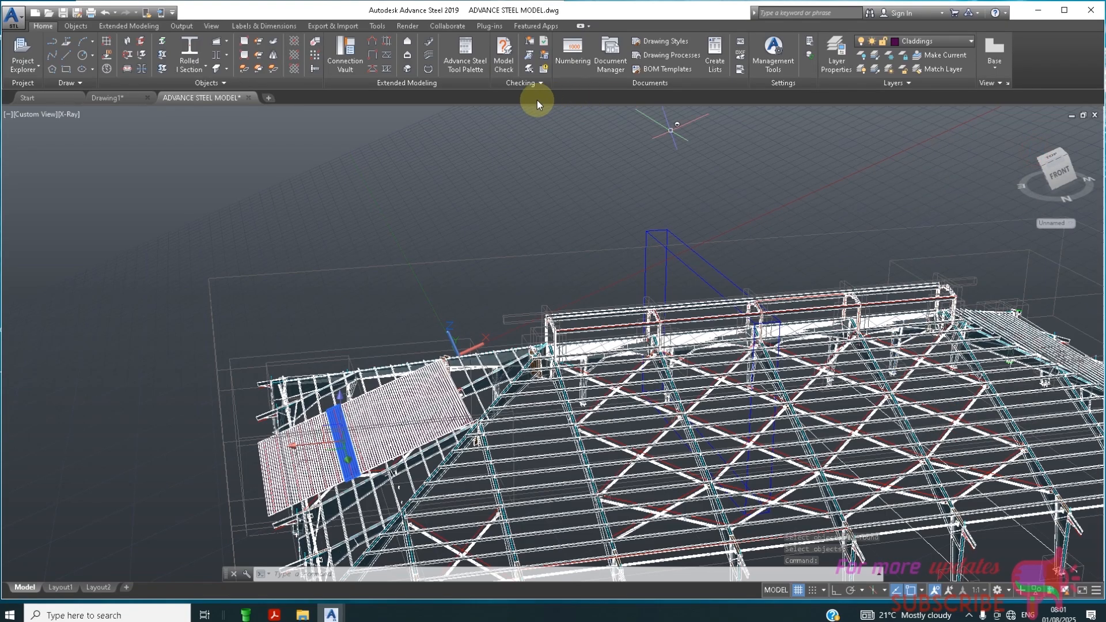
{"action": "left_click", "coordinate": [465, 53]}
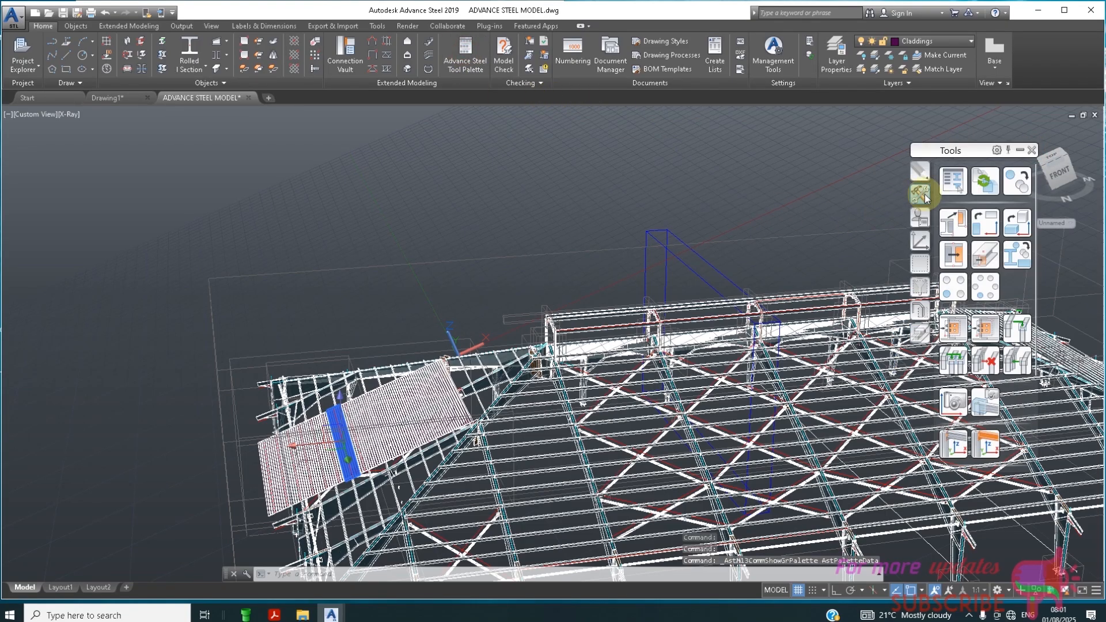
{"action": "scroll", "coordinate": [982, 358], "scroll_direction": "down", "scroll_amount": 3}
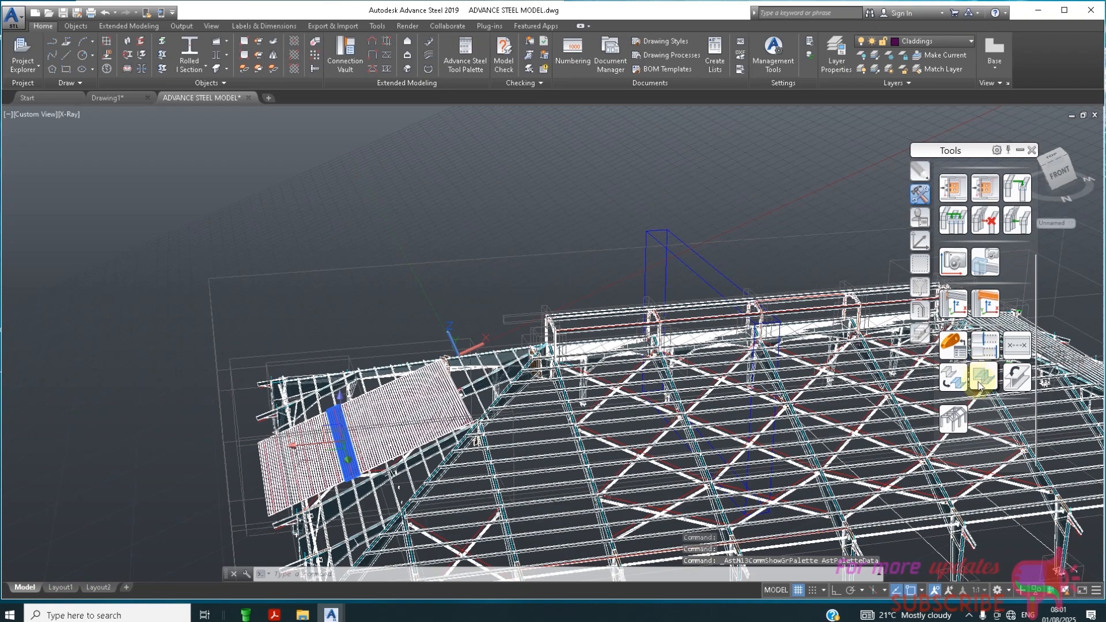
Try to extend all the hip-end cladding sheets to a boundary object with Trim/Extend, using Extend mode and the System option
{"action": "left_click", "coordinate": [986, 345]}
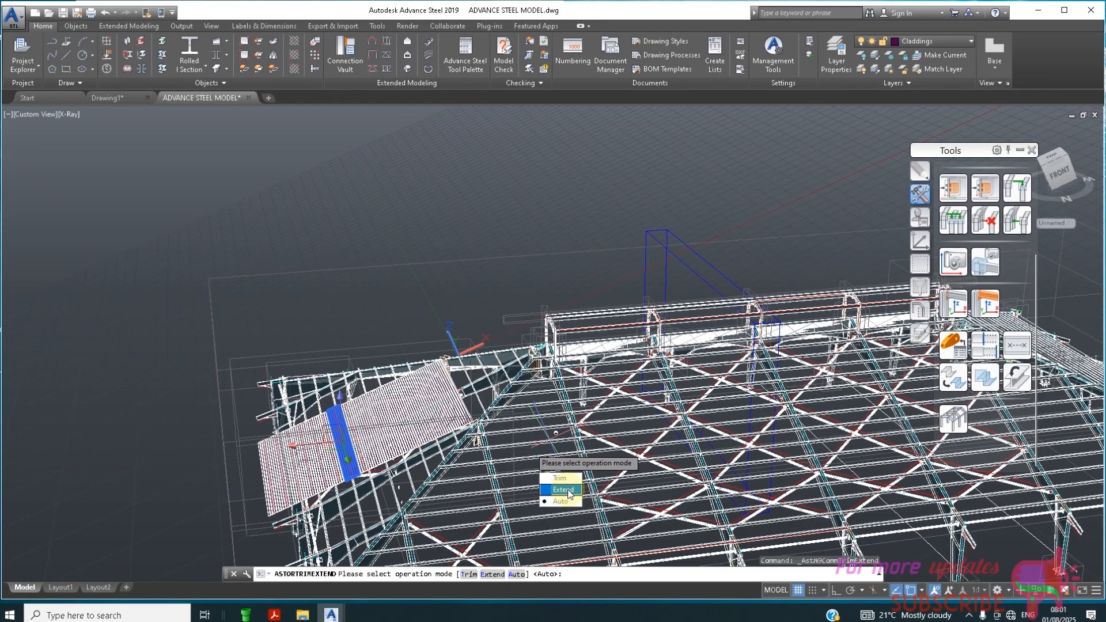
{"action": "left_click", "coordinate": [568, 489]}
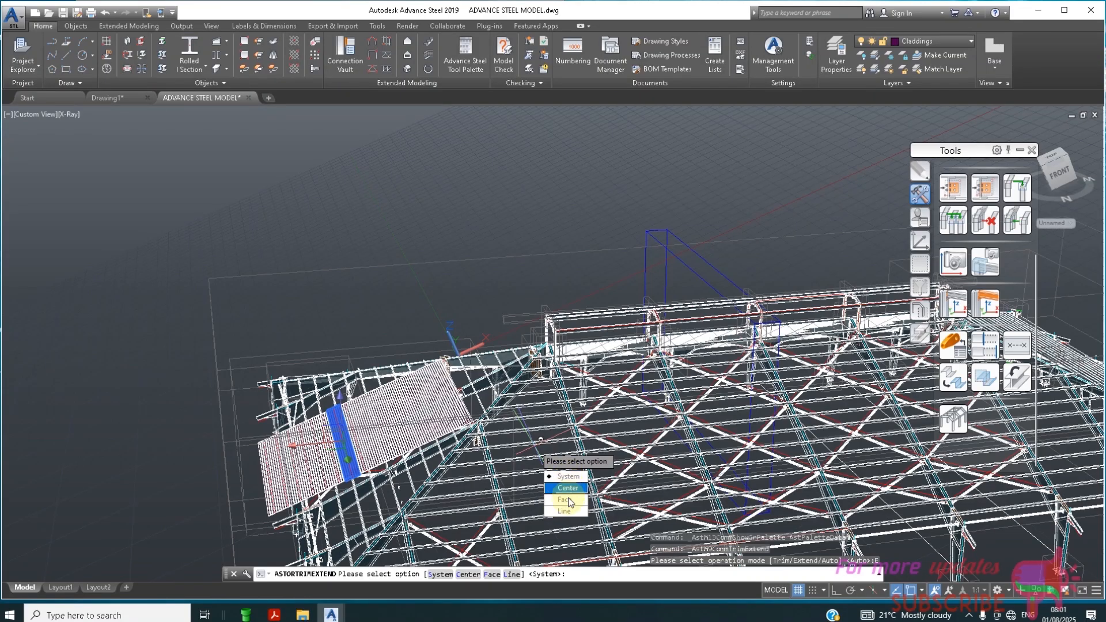
{"action": "left_click", "coordinate": [568, 479]}
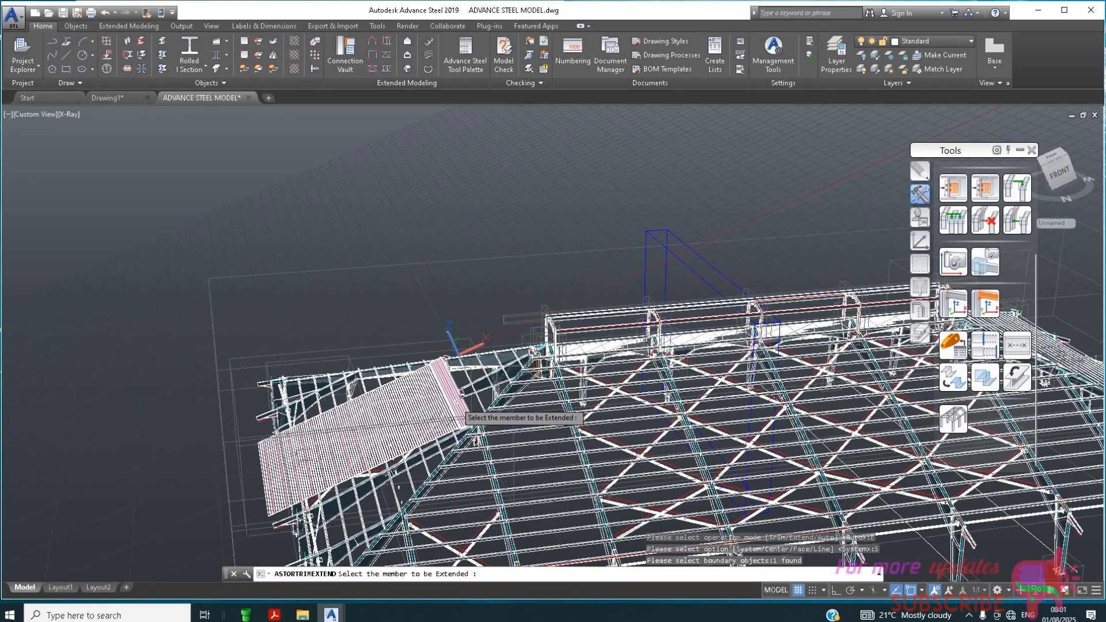
{"action": "left_click", "coordinate": [461, 392]}
{"action": "left_click", "coordinate": [445, 400]}
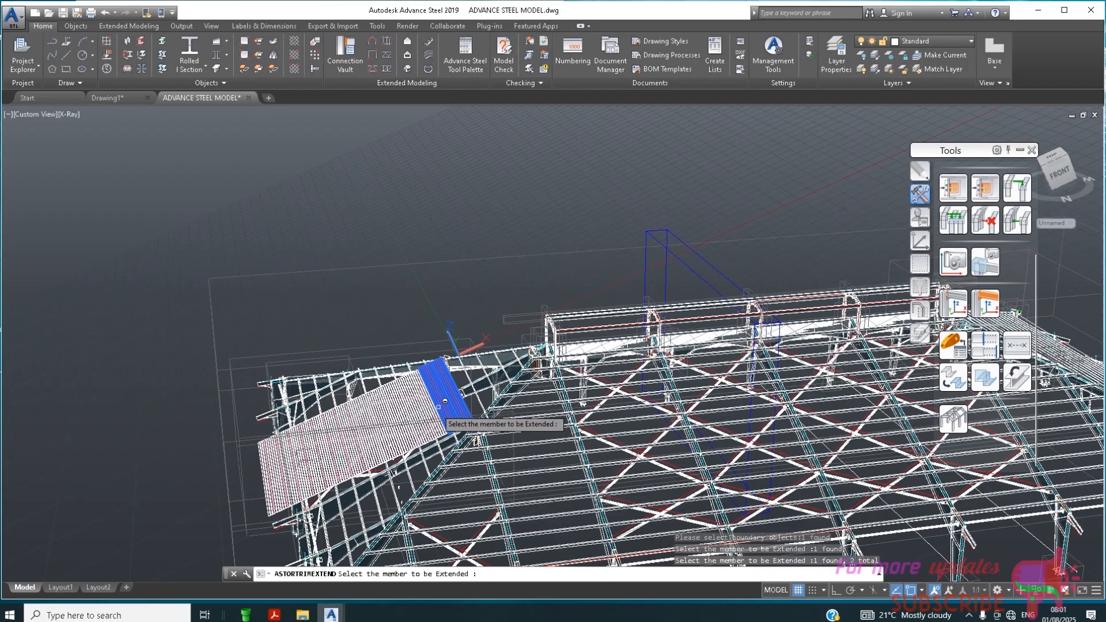
{"action": "left_click", "coordinate": [426, 406]}
{"action": "left_click", "coordinate": [408, 417]}
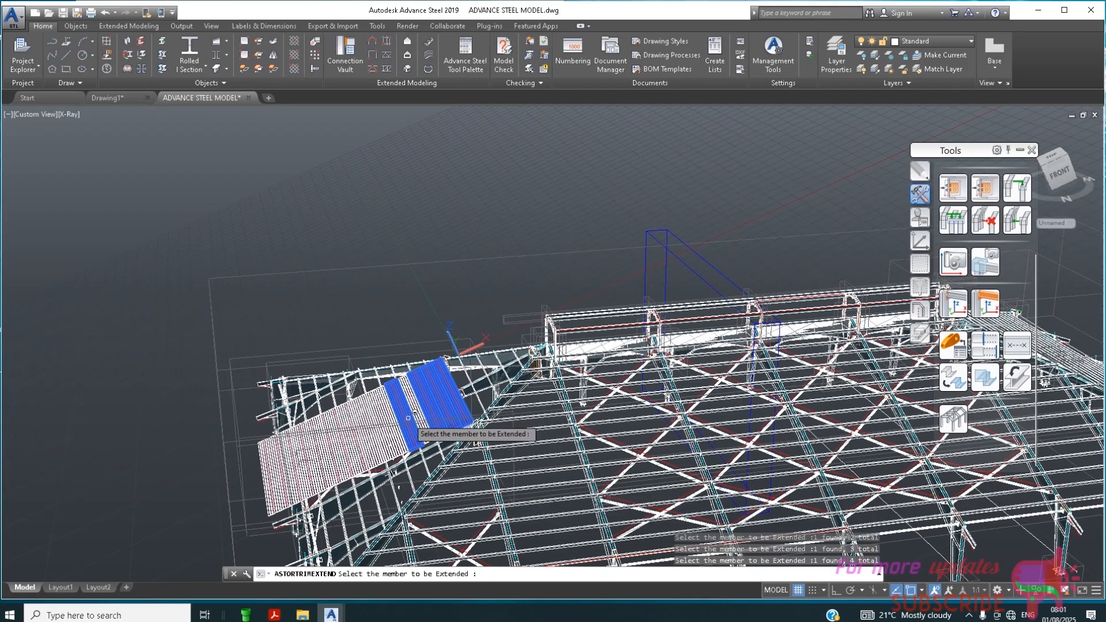
{"action": "left_click", "coordinate": [391, 413]}
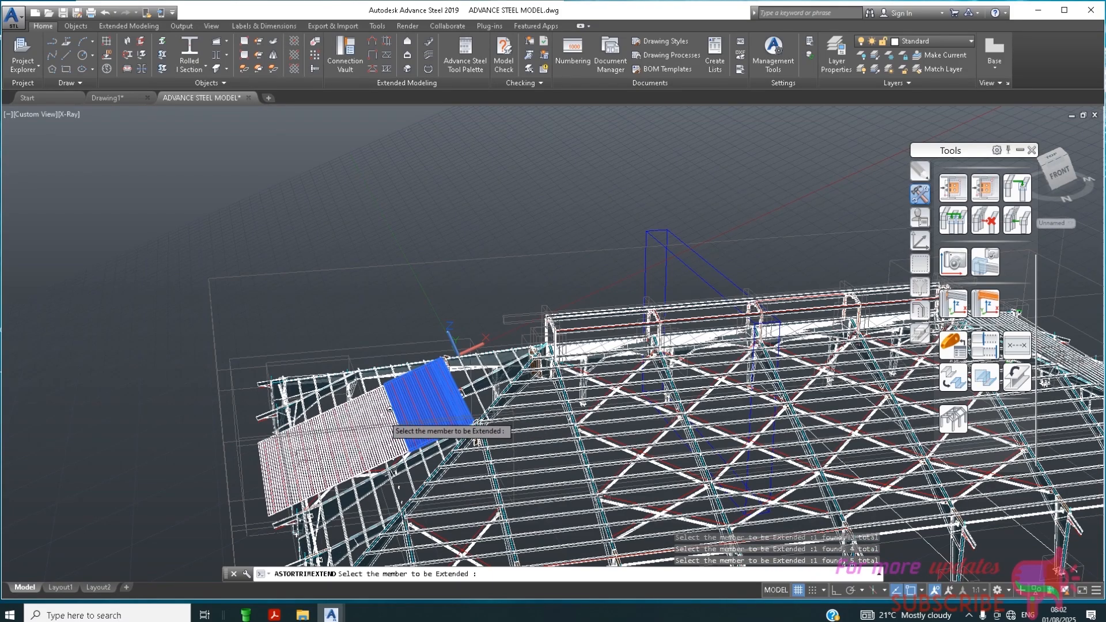
{"action": "left_click", "coordinate": [377, 411]}
{"action": "left_click", "coordinate": [365, 416]}
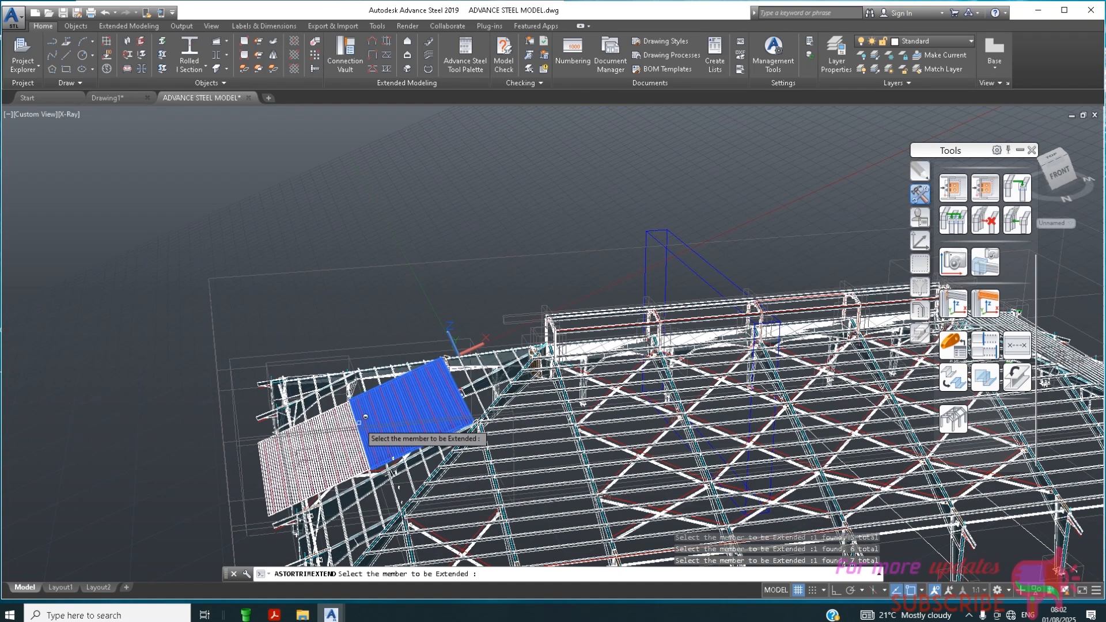
{"action": "left_click", "coordinate": [361, 437]}
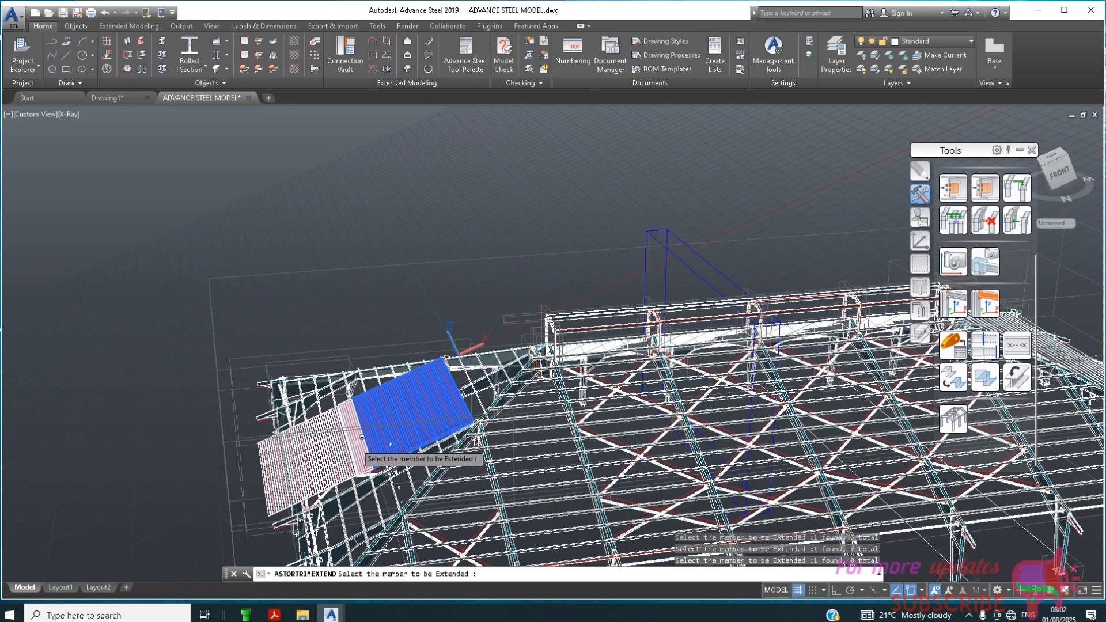
{"action": "left_click", "coordinate": [358, 446]}
{"action": "left_click", "coordinate": [353, 460]}
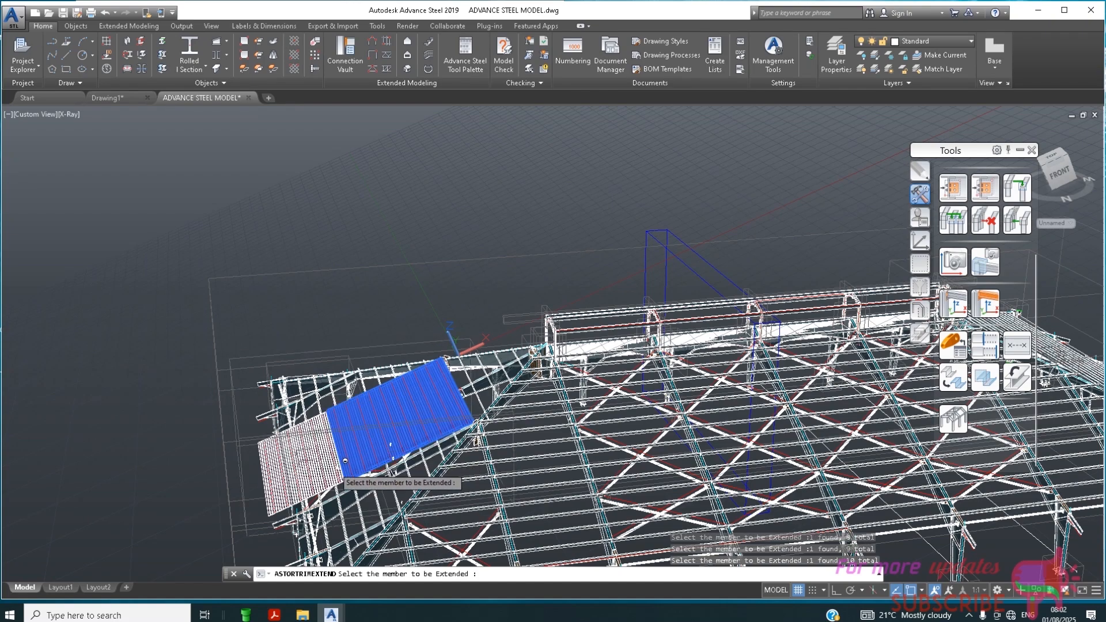
{"action": "left_click", "coordinate": [339, 463]}
{"action": "left_click", "coordinate": [328, 466]}
{"action": "left_click", "coordinate": [318, 468]}
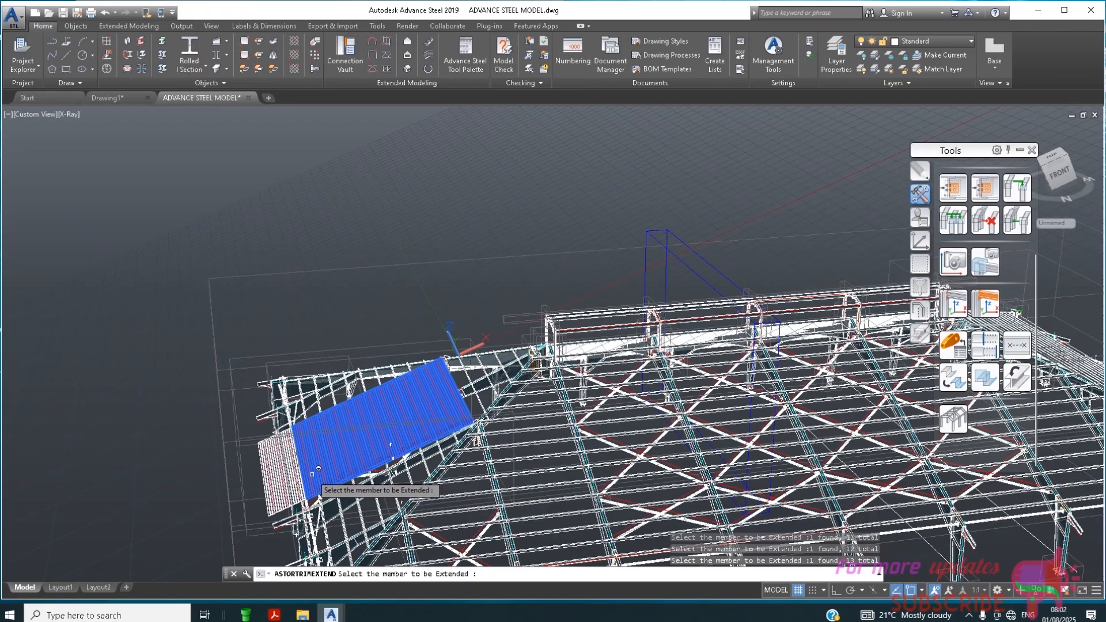
{"action": "left_click", "coordinate": [279, 484]}
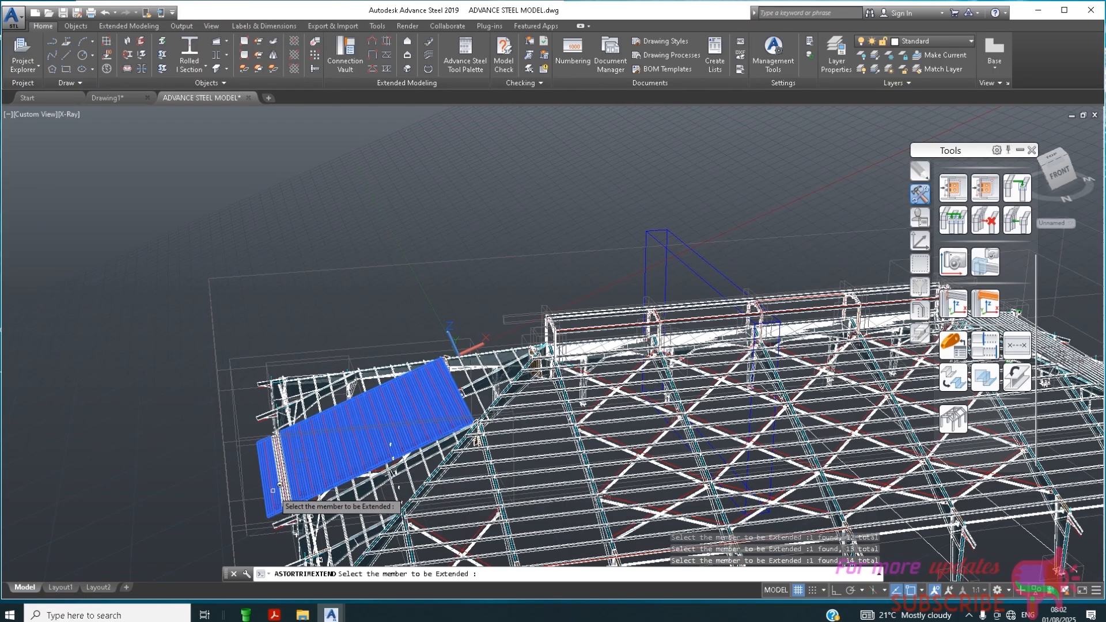
{"action": "left_click", "coordinate": [278, 487]}
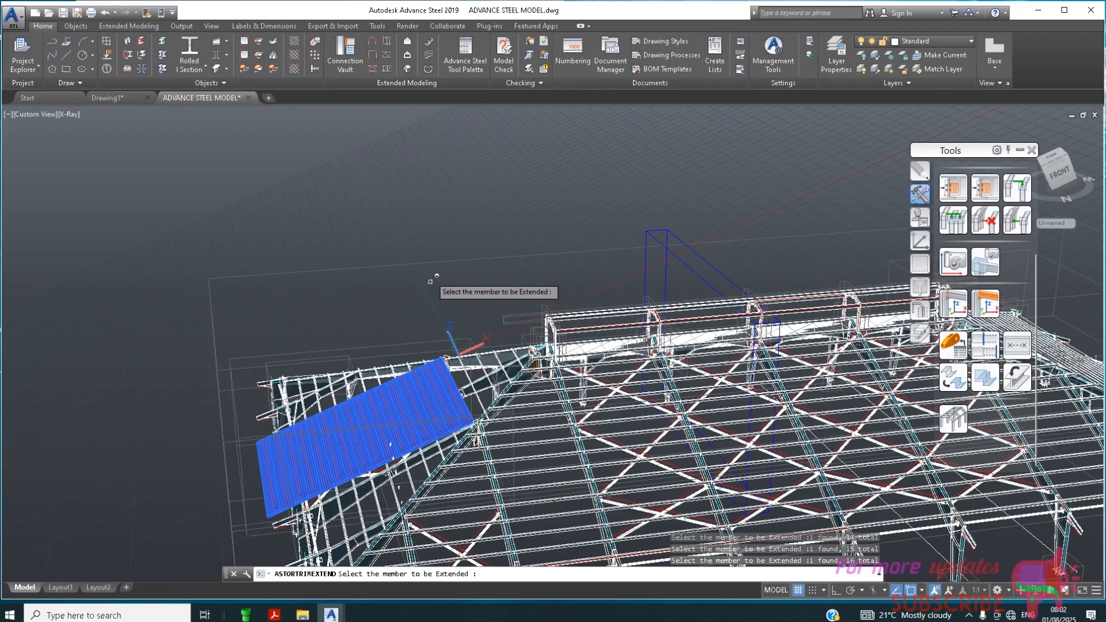
{"action": "key", "text": "Return"}
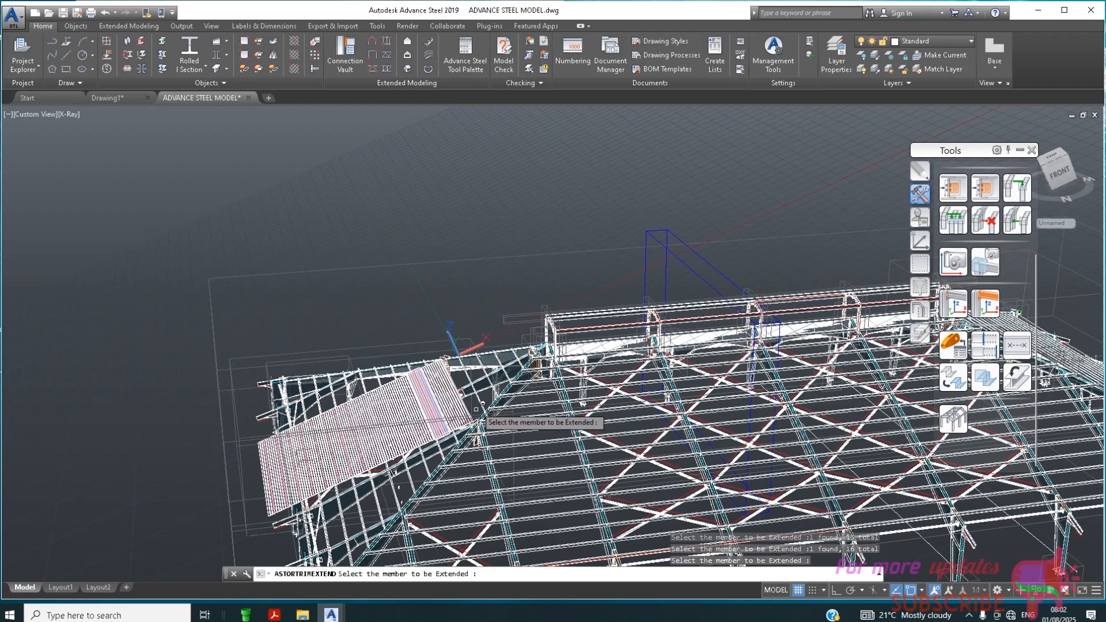
{"action": "key", "text": "Escape"}
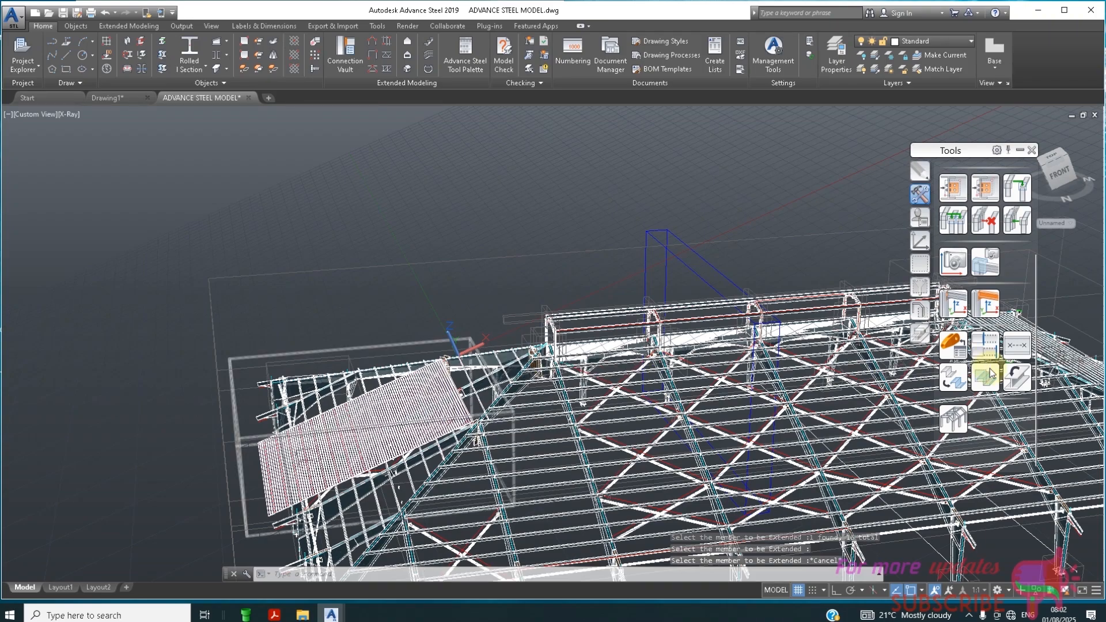
Start Trim/Extend in Extend mode with the System option and pick all the hip-end cladding sheets as boundary objects
{"action": "left_click", "coordinate": [988, 376]}
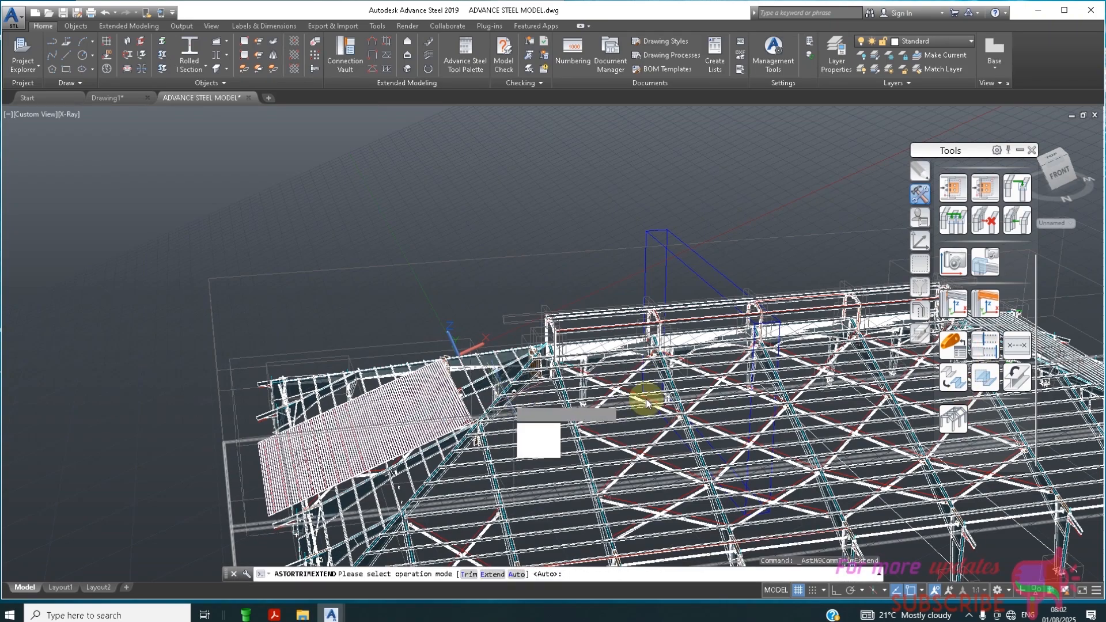
{"action": "left_click", "coordinate": [539, 445]}
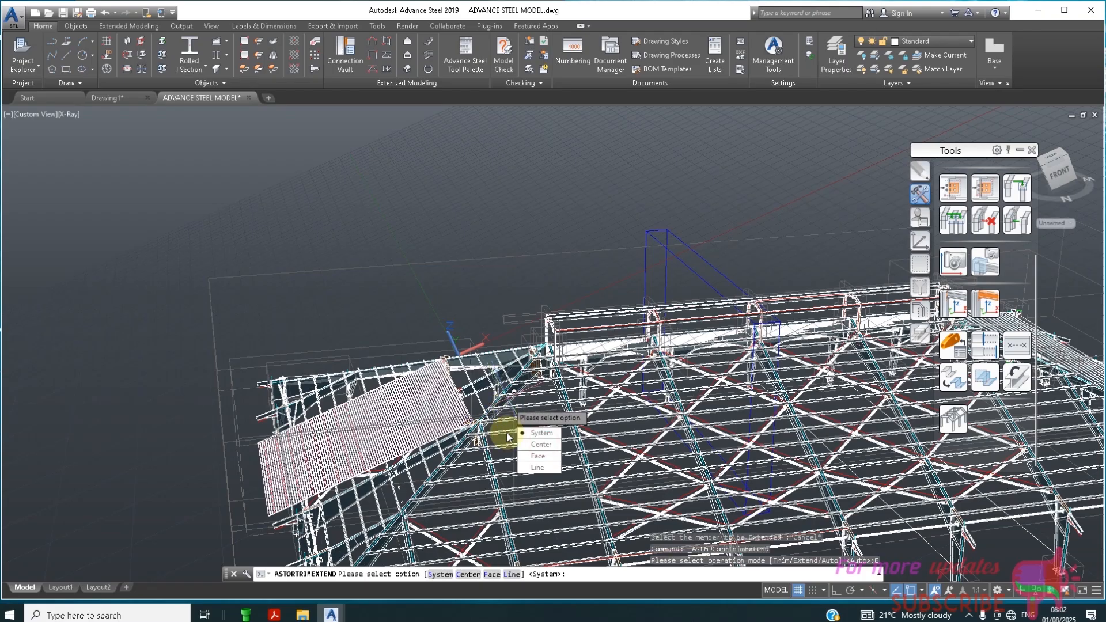
{"action": "left_click", "coordinate": [533, 433]}
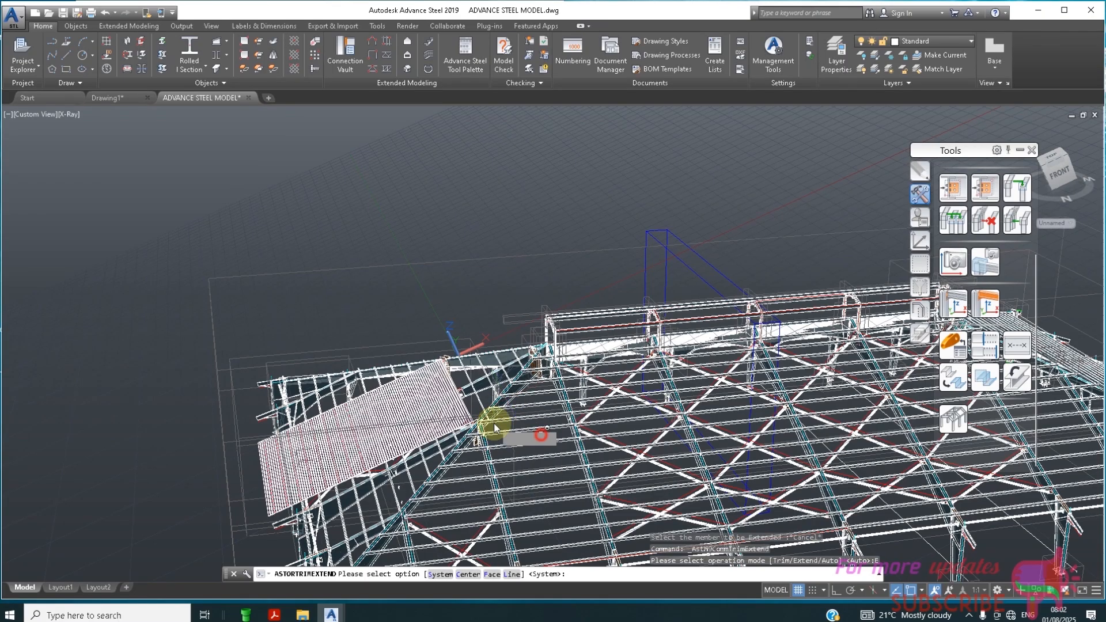
{"action": "left_click", "coordinate": [450, 397]}
{"action": "left_click", "coordinate": [437, 396]}
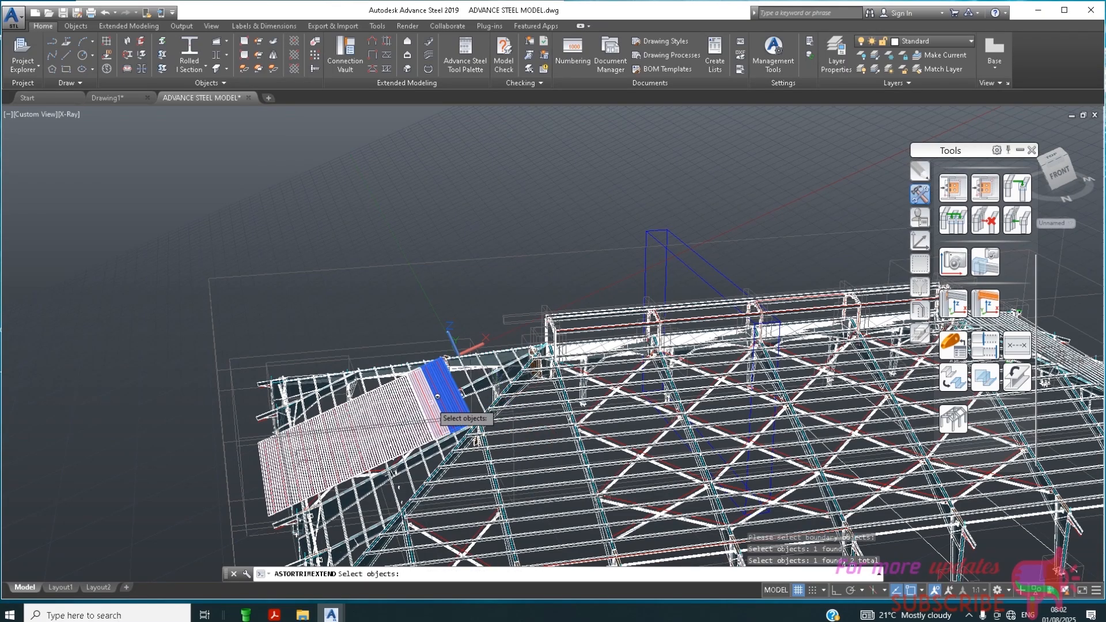
{"action": "left_click", "coordinate": [431, 397]}
{"action": "left_click", "coordinate": [415, 398]}
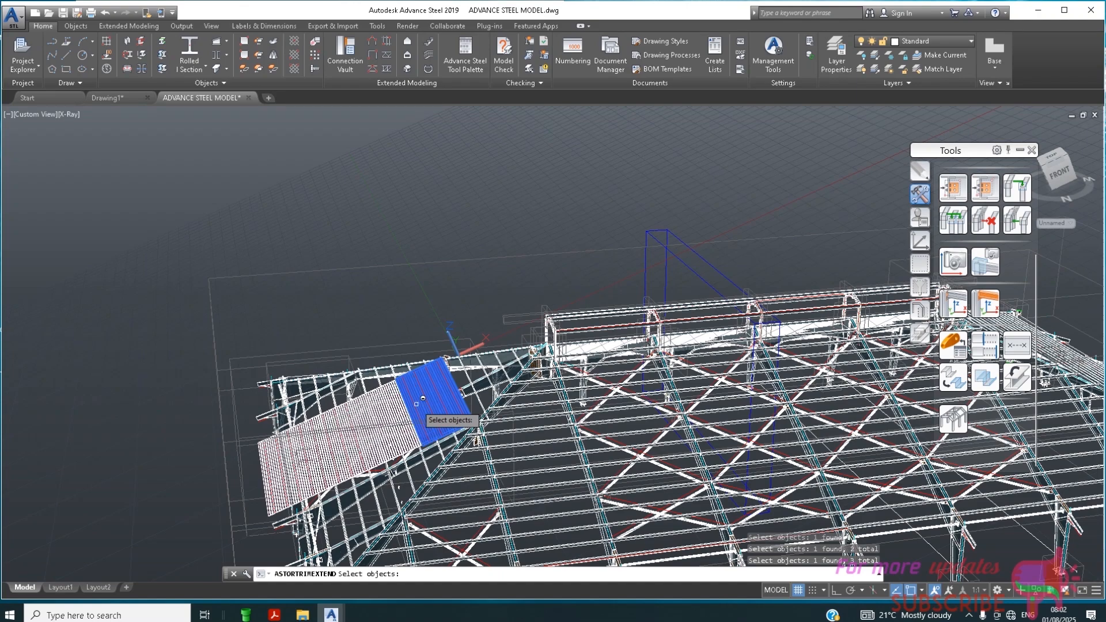
{"action": "left_click", "coordinate": [402, 399]}
{"action": "left_click", "coordinate": [393, 403]}
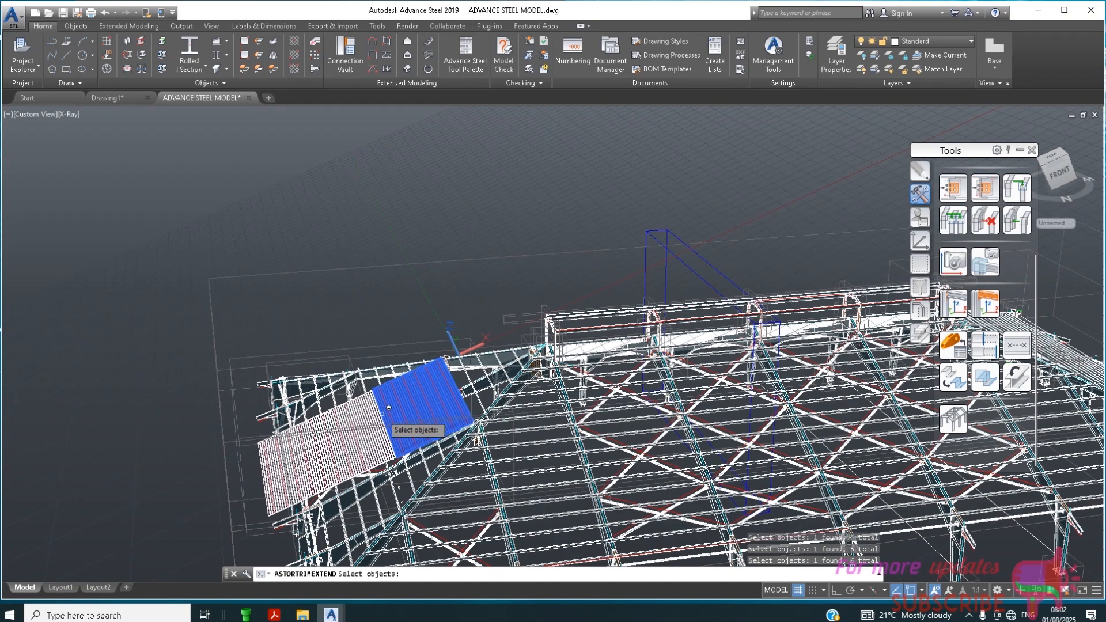
{"action": "left_click", "coordinate": [386, 408]}
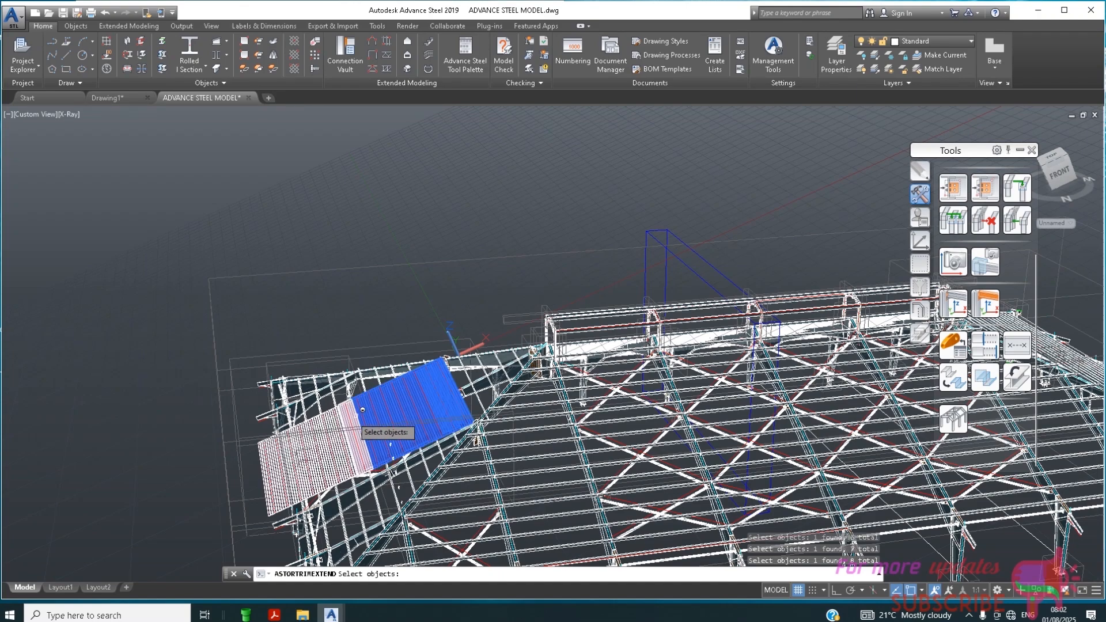
{"action": "left_click", "coordinate": [358, 413]}
{"action": "left_click", "coordinate": [340, 415]}
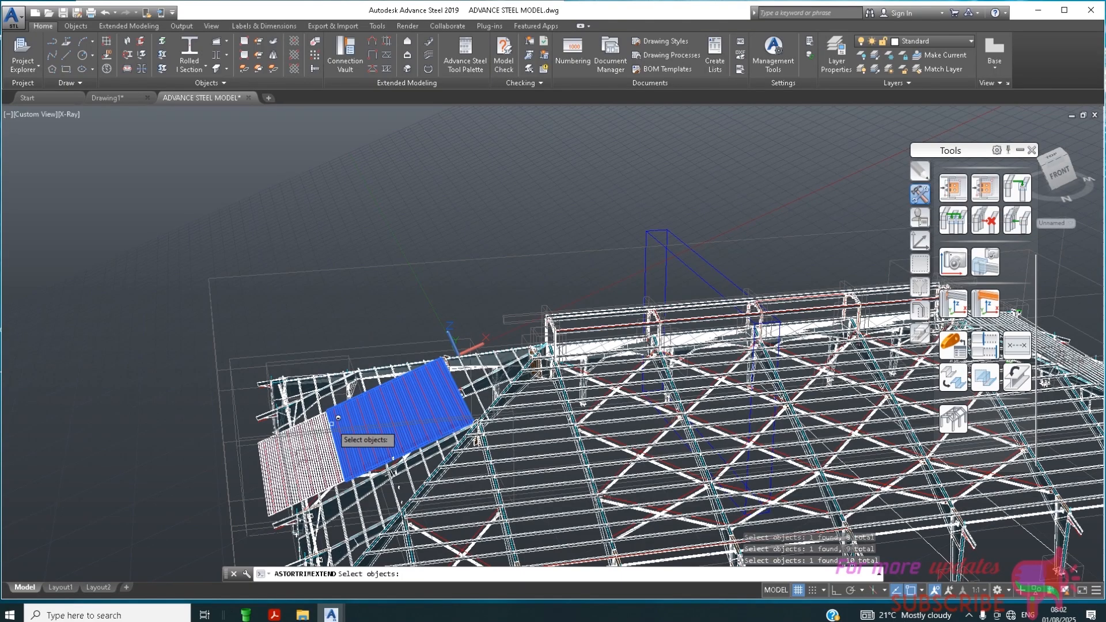
{"action": "left_click", "coordinate": [330, 417]}
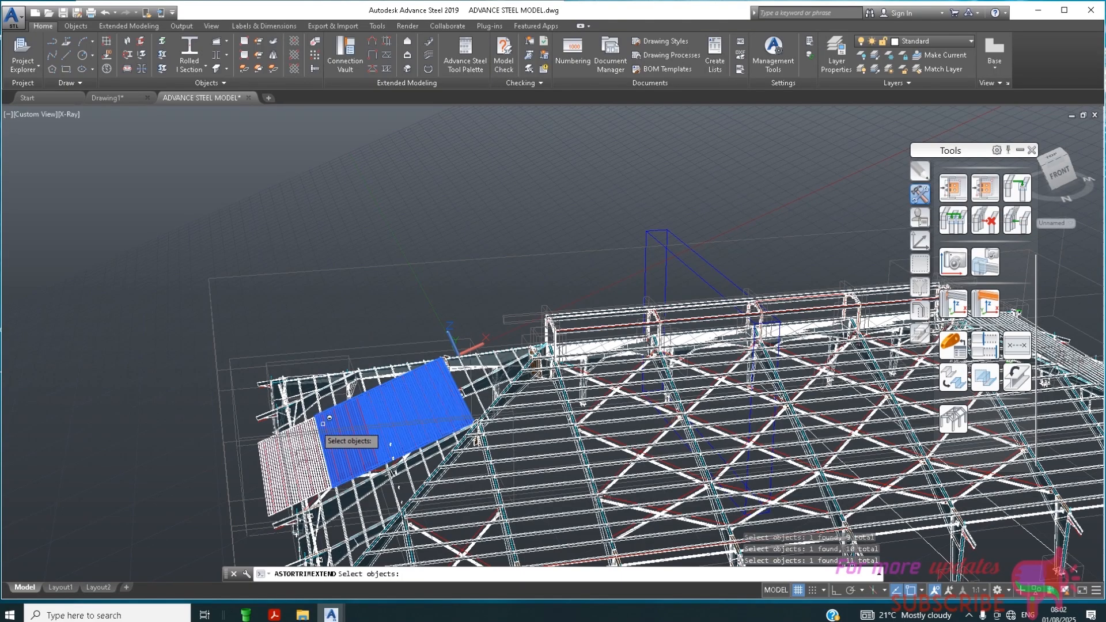
{"action": "left_click", "coordinate": [311, 437]}
{"action": "left_click", "coordinate": [296, 471]}
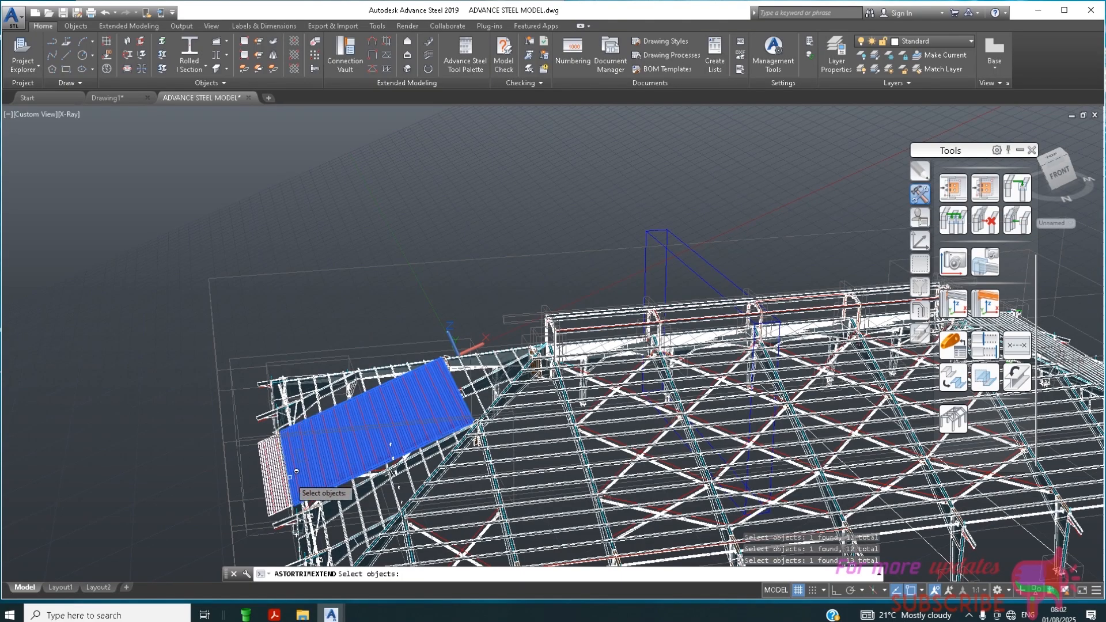
{"action": "left_click", "coordinate": [289, 478]}
{"action": "left_click", "coordinate": [280, 480]}
{"action": "left_click", "coordinate": [269, 491]}
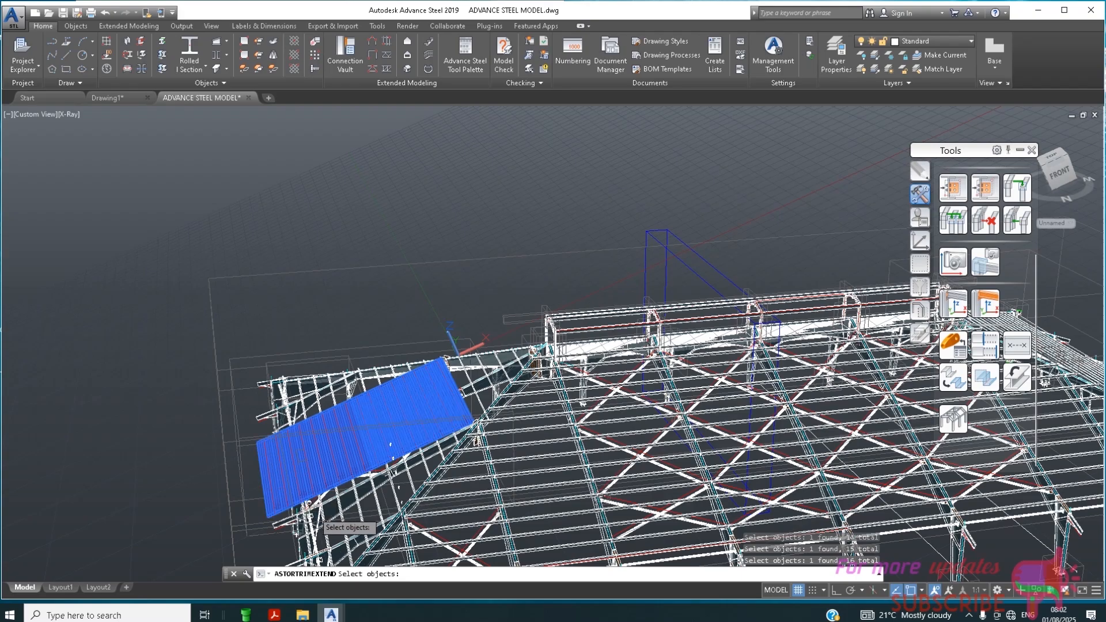
Add both sloping hip rafters beside the cladding to the boundary selection and try to extend the sheets
{"action": "left_click", "coordinate": [394, 519]}
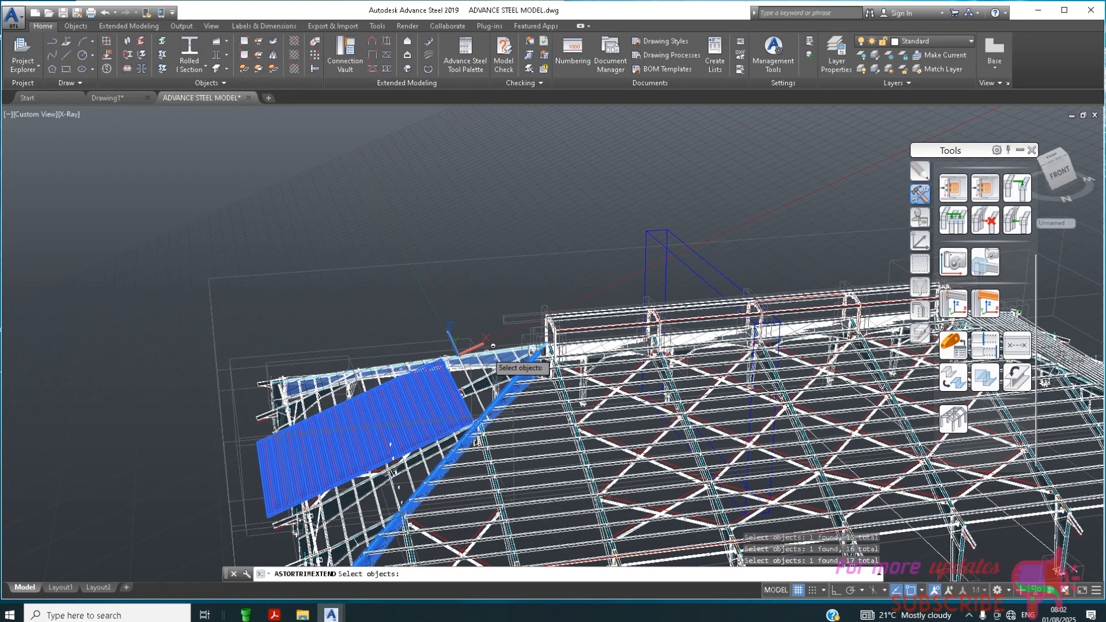
{"action": "left_click", "coordinate": [486, 352]}
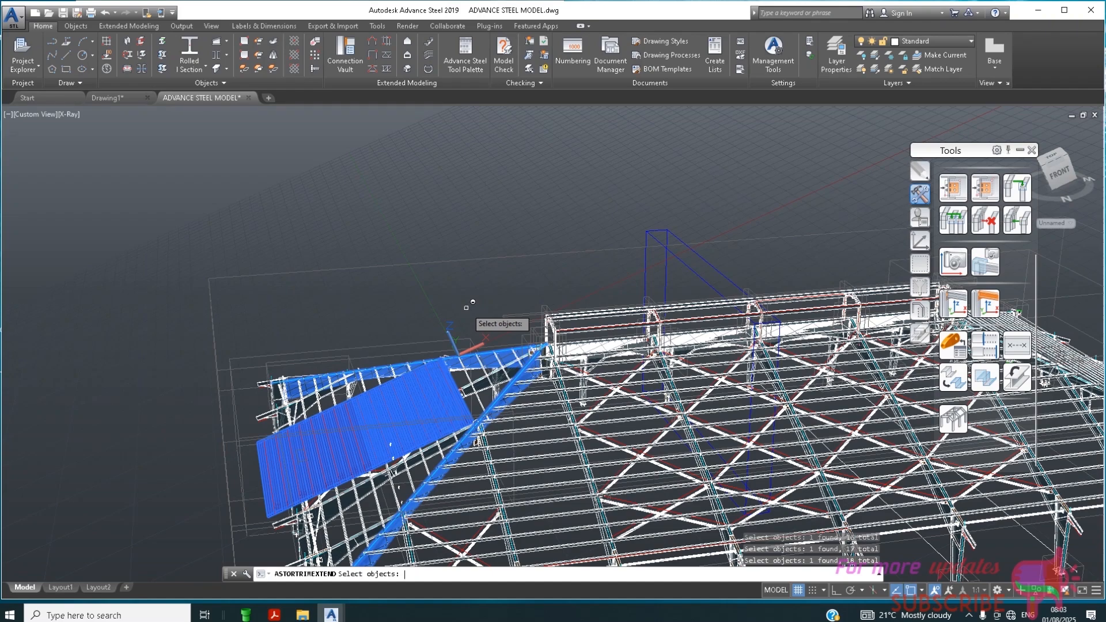
{"action": "key", "text": "Return"}
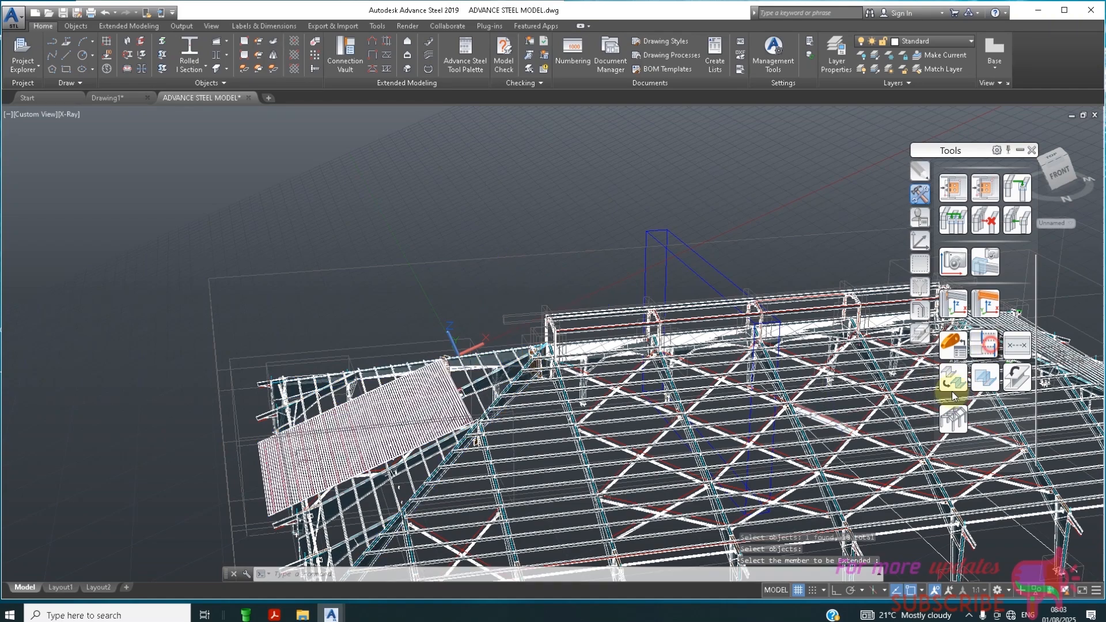
Extend one cladding sheet near the eaves end to the near hip rafter with Trim/Extend, using Extend mode and the System option
{"action": "left_click", "coordinate": [507, 455]}
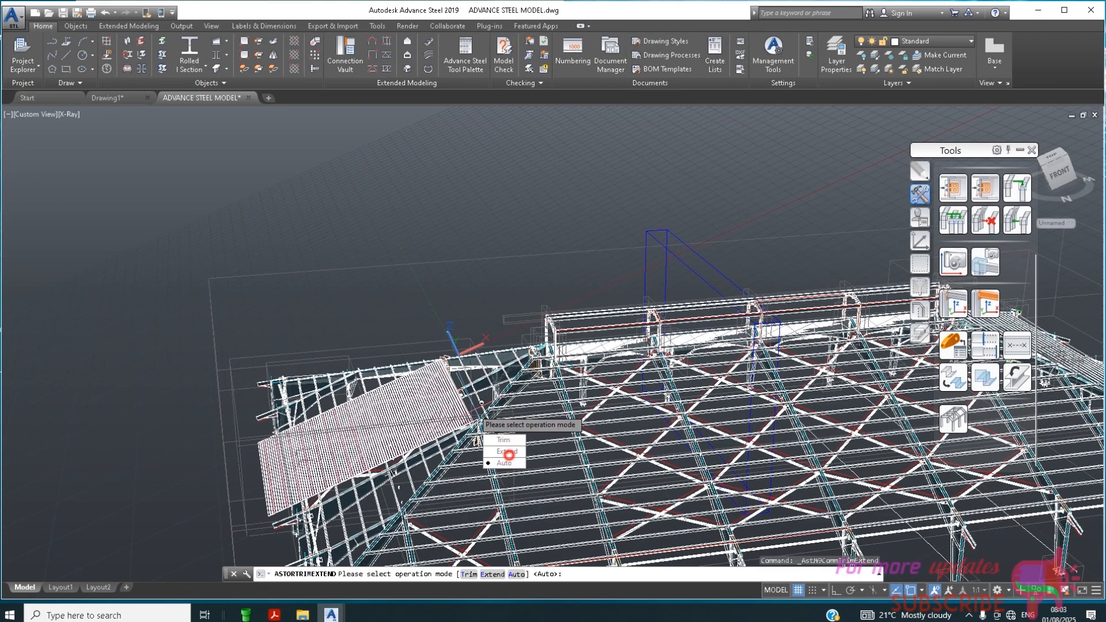
{"action": "left_click", "coordinate": [510, 444]}
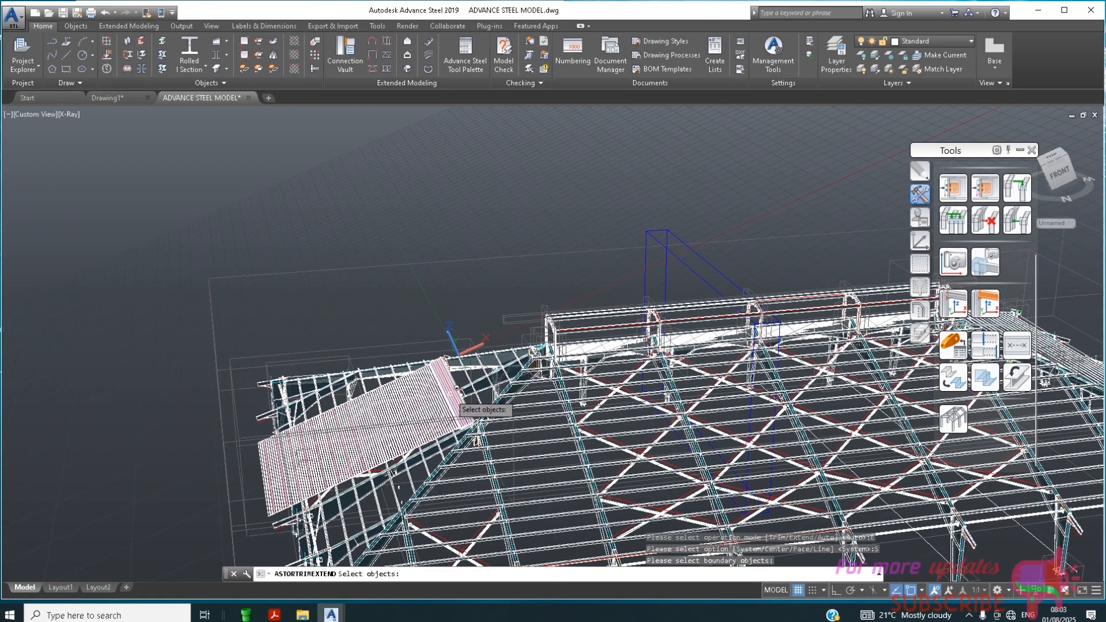
{"action": "left_click", "coordinate": [283, 473]}
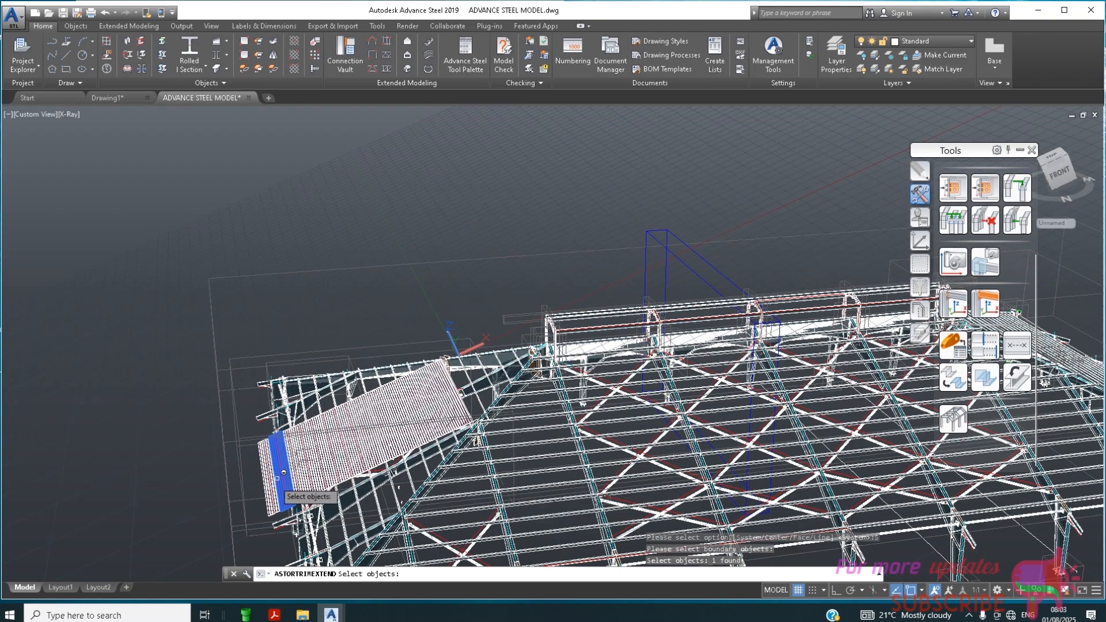
{"action": "left_click", "coordinate": [402, 523]}
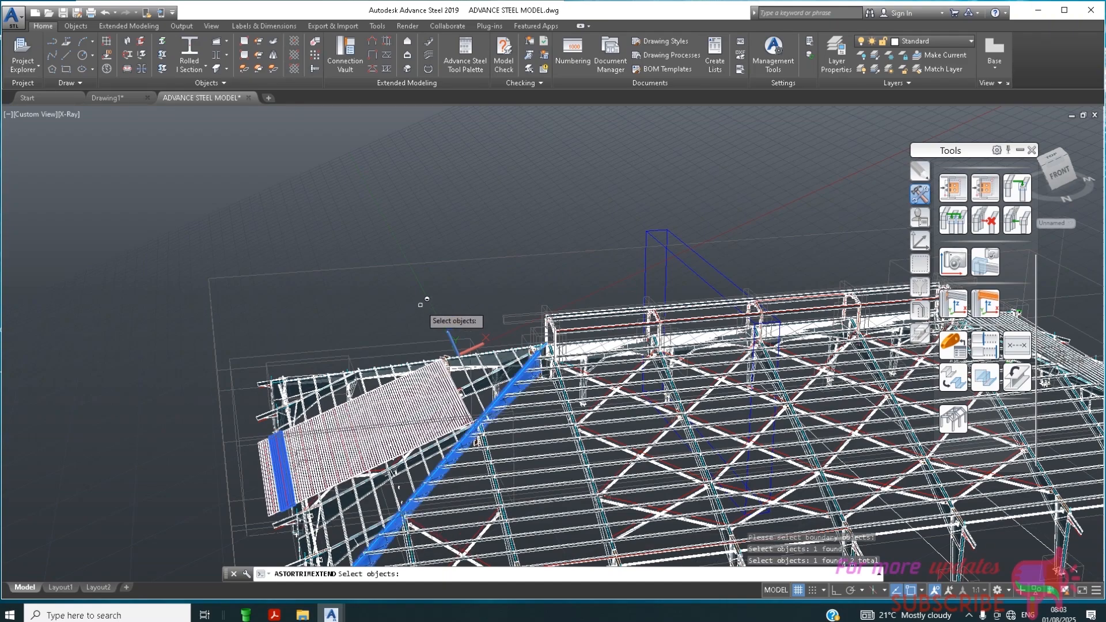
{"action": "key", "text": "Return"}
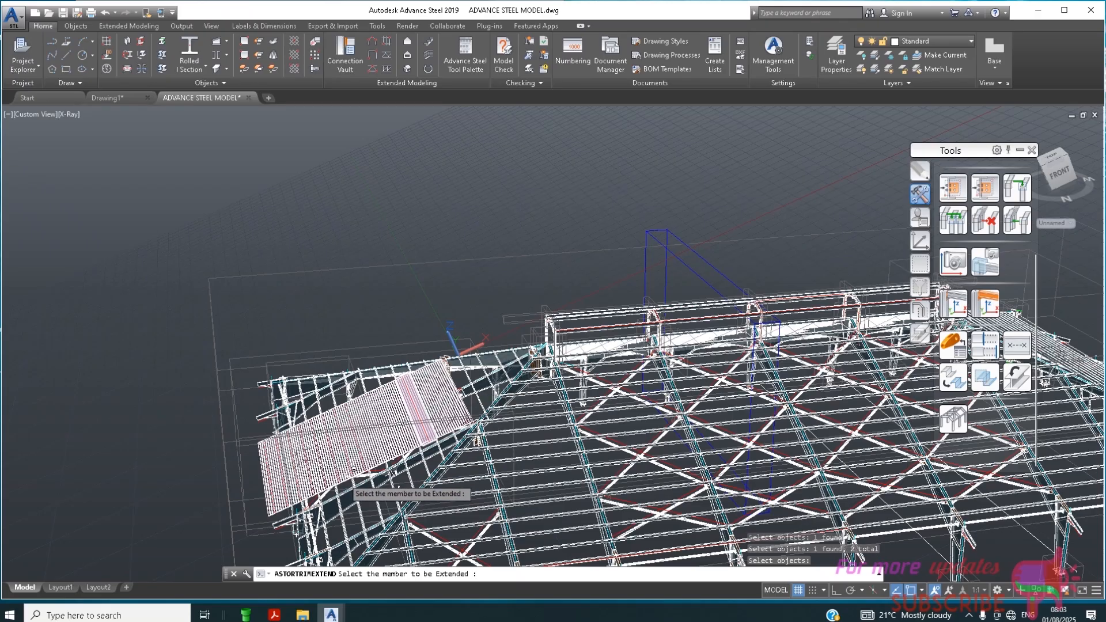
{"action": "left_click", "coordinate": [301, 487]}
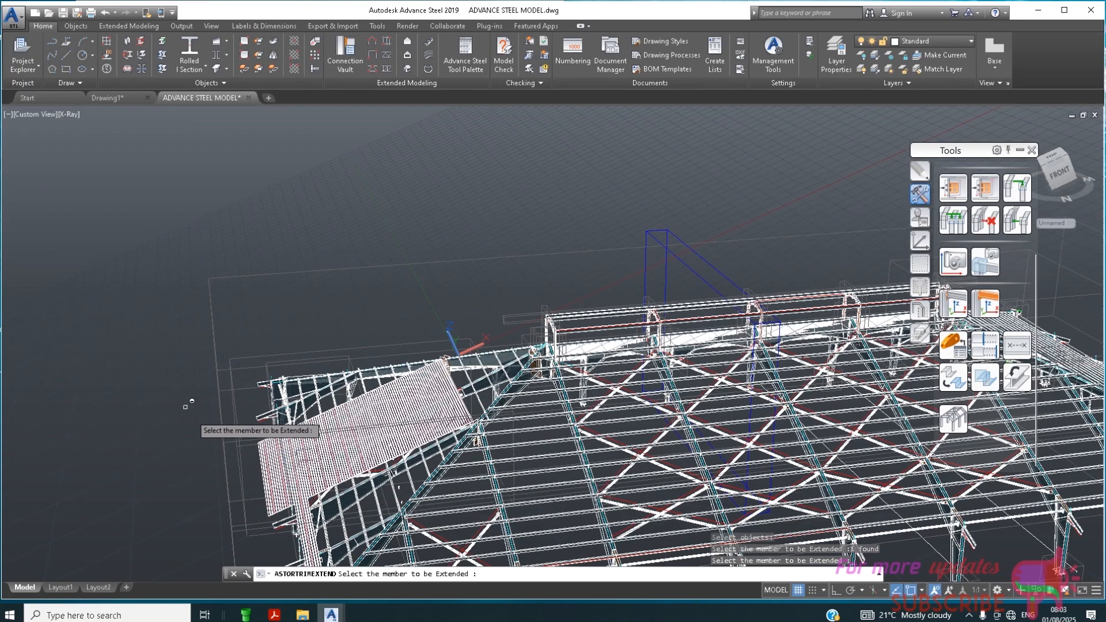
{"action": "scroll", "coordinate": [471, 233], "scroll_direction": "down", "scroll_amount": 2}
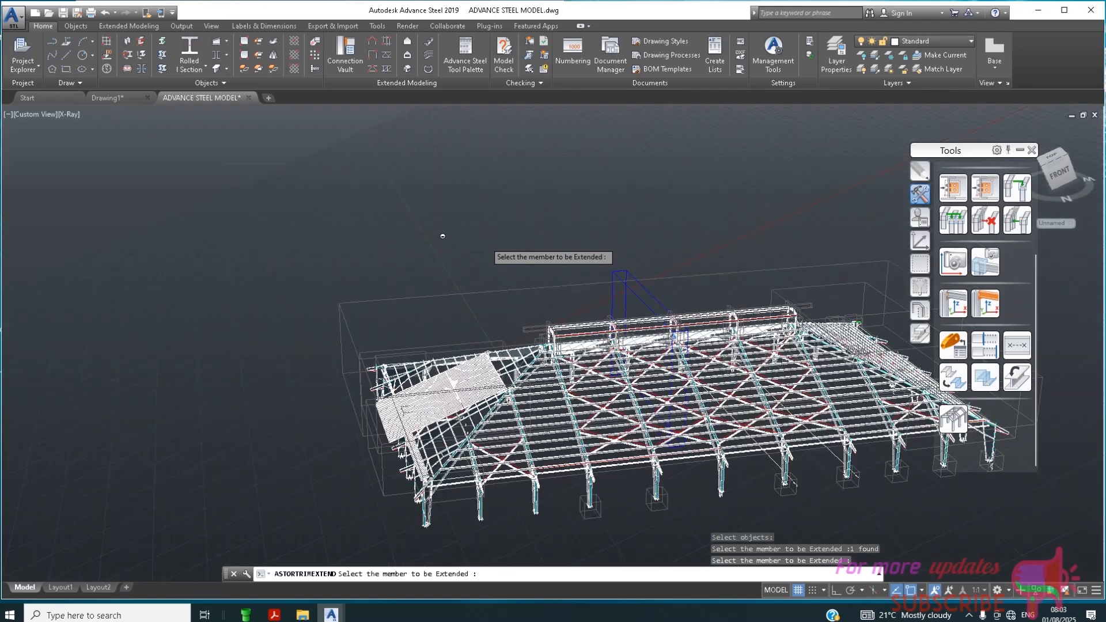
{"action": "scroll", "coordinate": [403, 470], "scroll_direction": "down", "scroll_amount": 1}
{"action": "scroll", "coordinate": [419, 484], "scroll_direction": "up", "scroll_amount": 1}
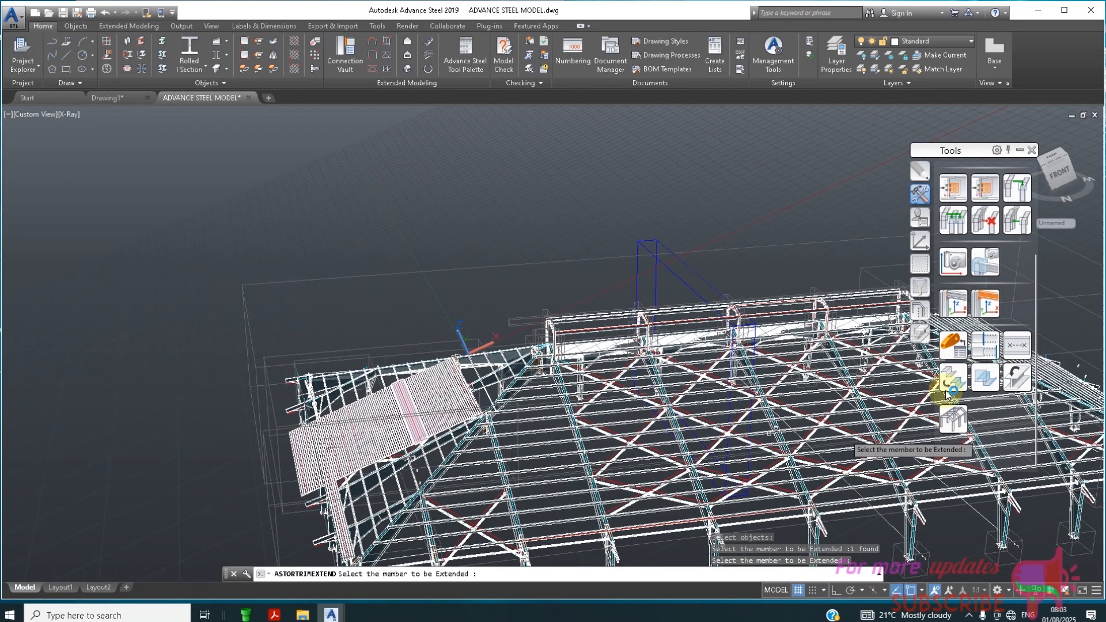
{"action": "key", "text": "Escape"}
Start Advanced Trim/Extend in Extend mode with the System option and pick every hip-end cladding sheet as a boundary object
{"action": "left_click", "coordinate": [990, 352]}
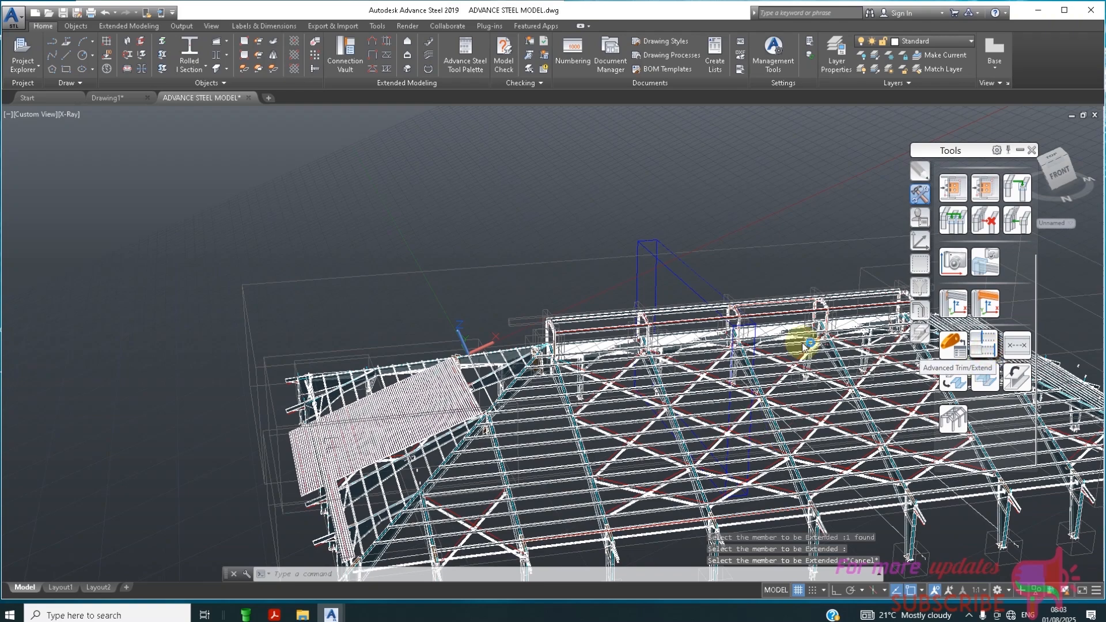
{"action": "left_click", "coordinate": [674, 330]}
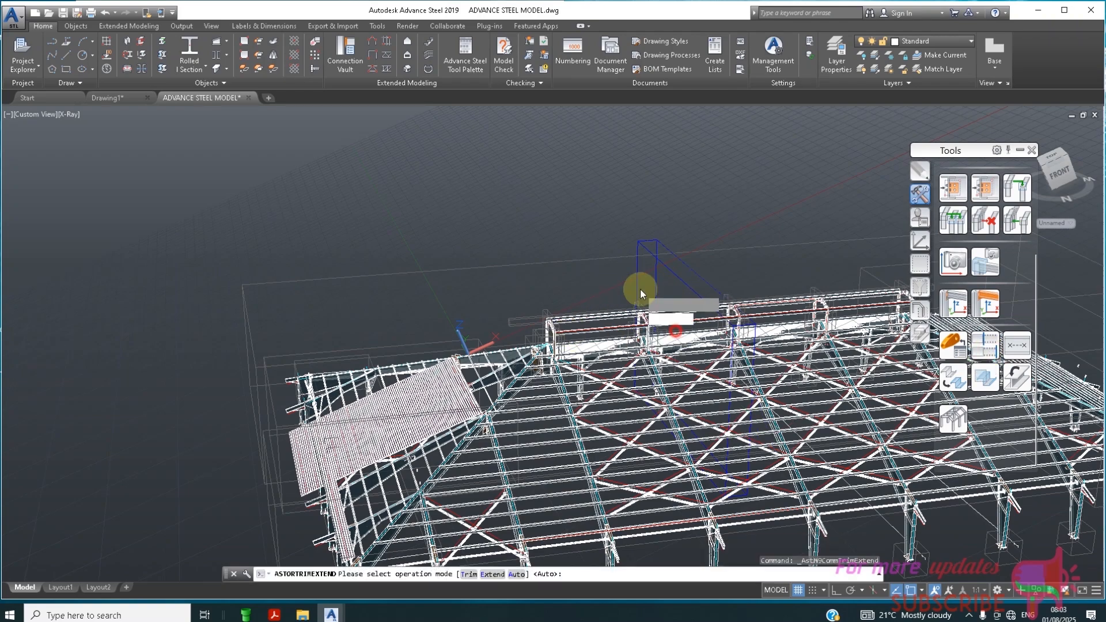
{"action": "left_click", "coordinate": [671, 329]}
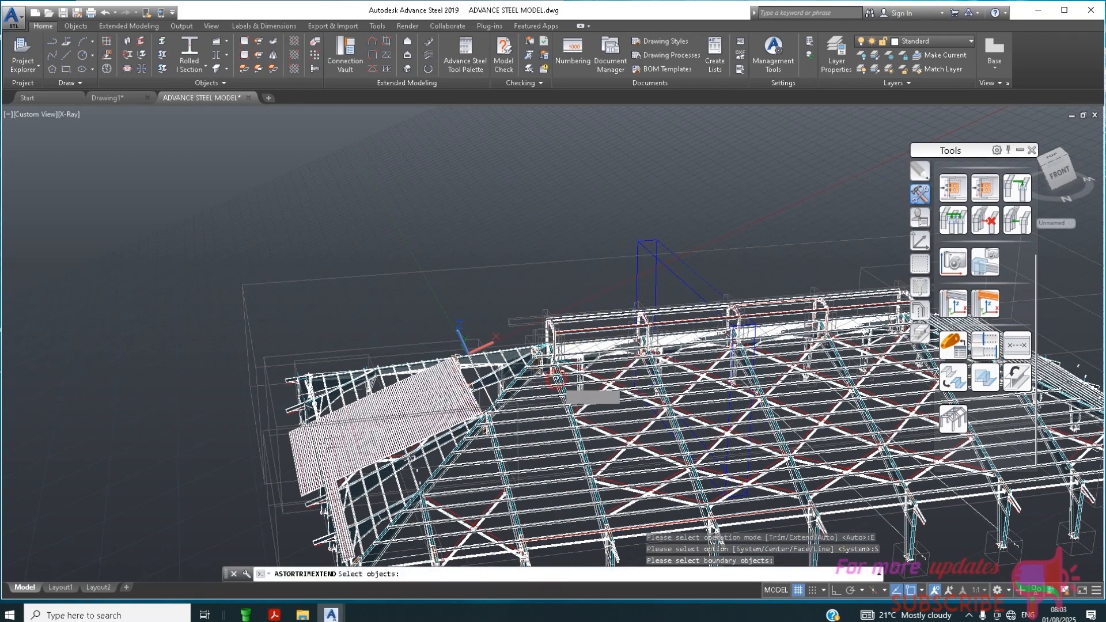
{"action": "left_click", "coordinate": [464, 397]}
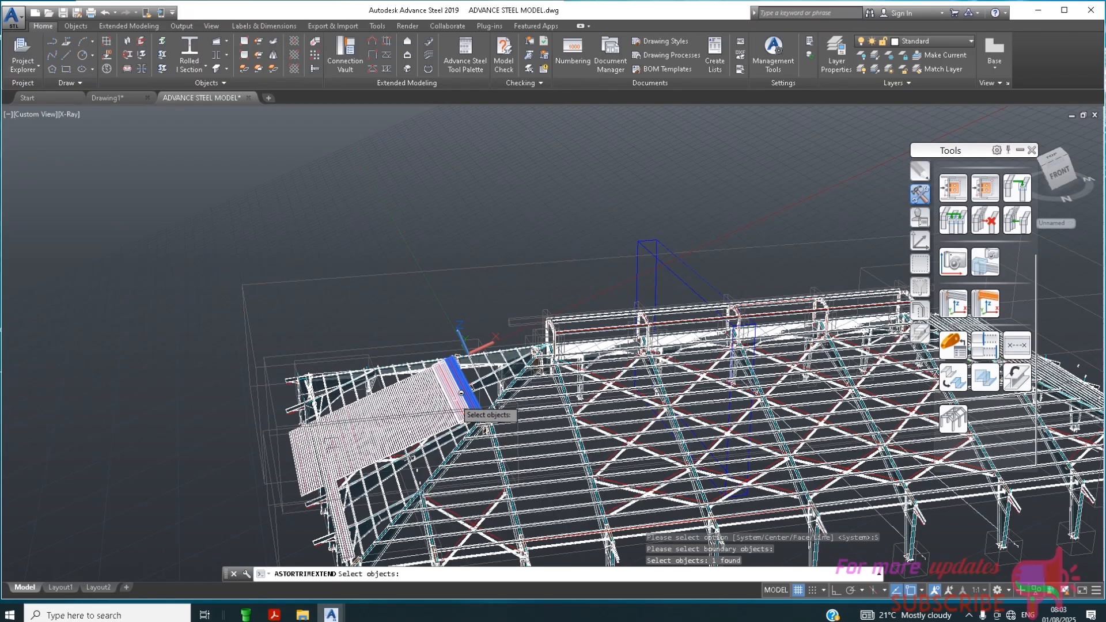
{"action": "left_click", "coordinate": [457, 393]}
{"action": "left_click", "coordinate": [451, 393]}
{"action": "left_click", "coordinate": [421, 399]}
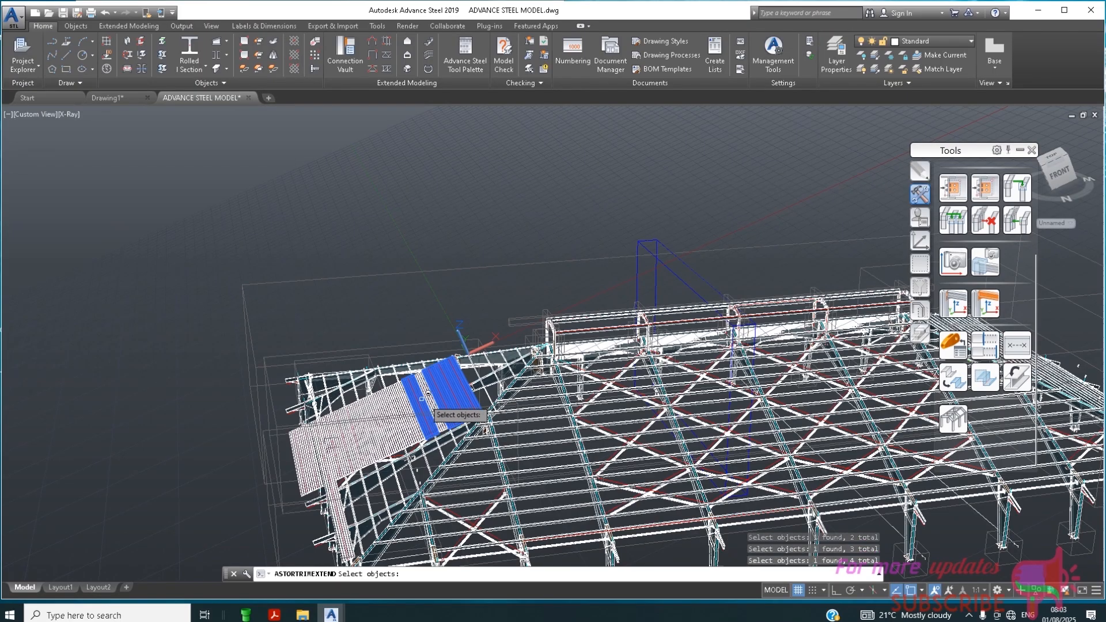
{"action": "left_click", "coordinate": [437, 394]}
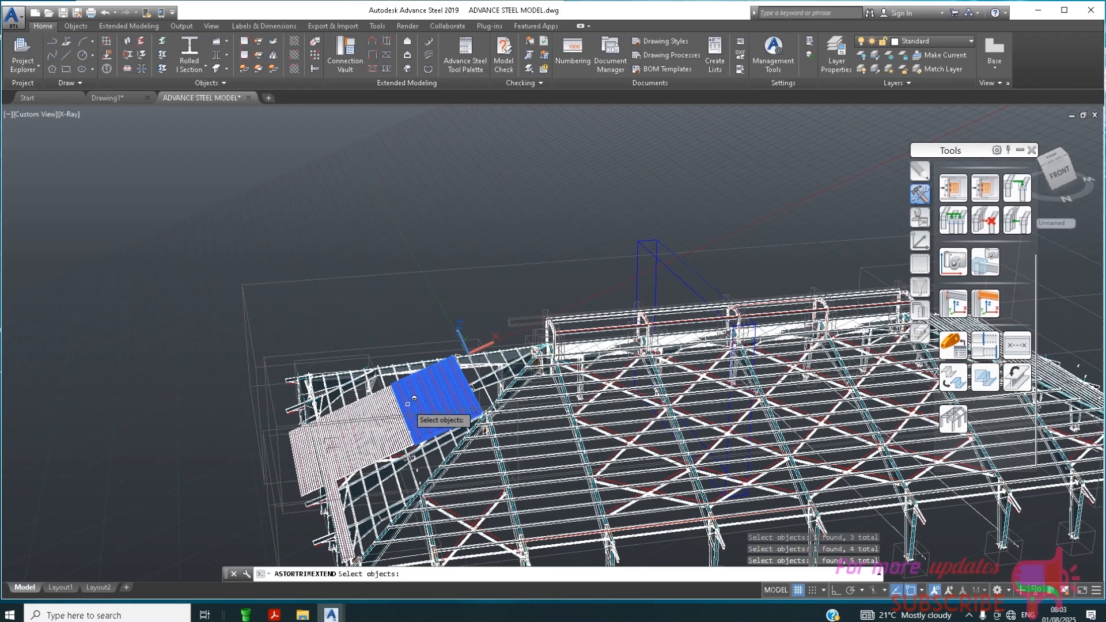
{"action": "left_click", "coordinate": [401, 400]}
{"action": "left_click", "coordinate": [392, 399]}
{"action": "left_click", "coordinate": [386, 400]}
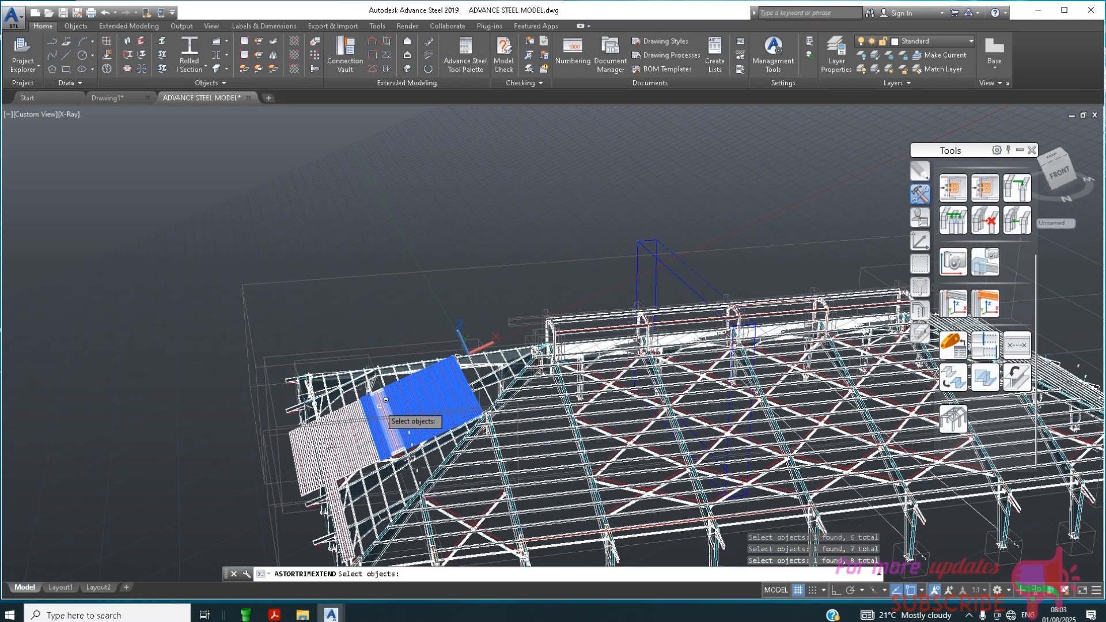
{"action": "left_click", "coordinate": [383, 405]}
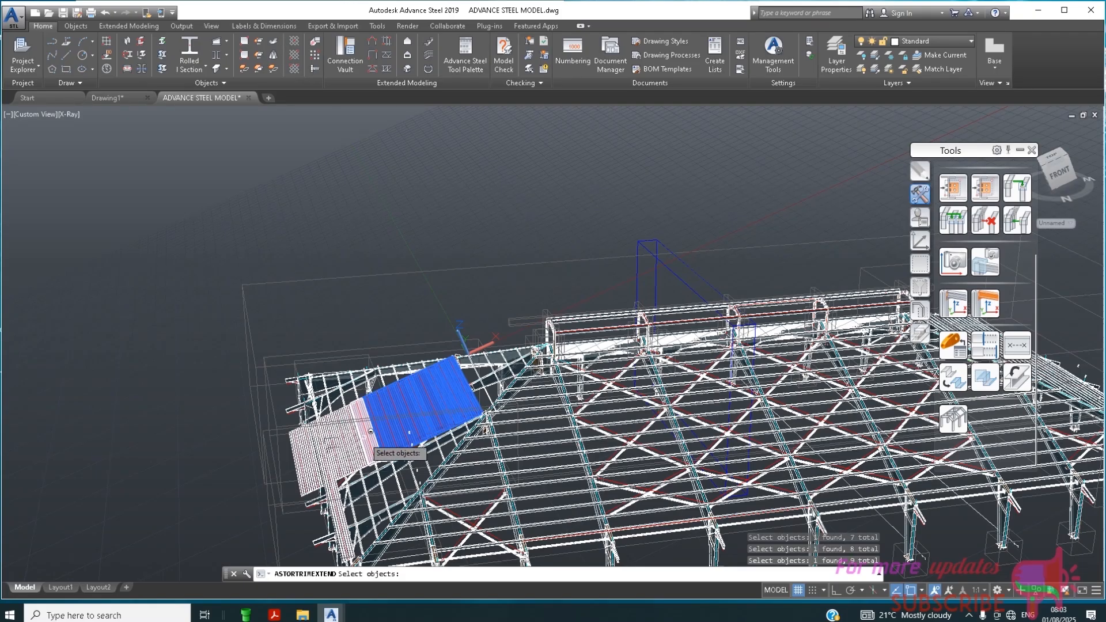
{"action": "left_click", "coordinate": [364, 439]}
{"action": "left_click", "coordinate": [368, 444]}
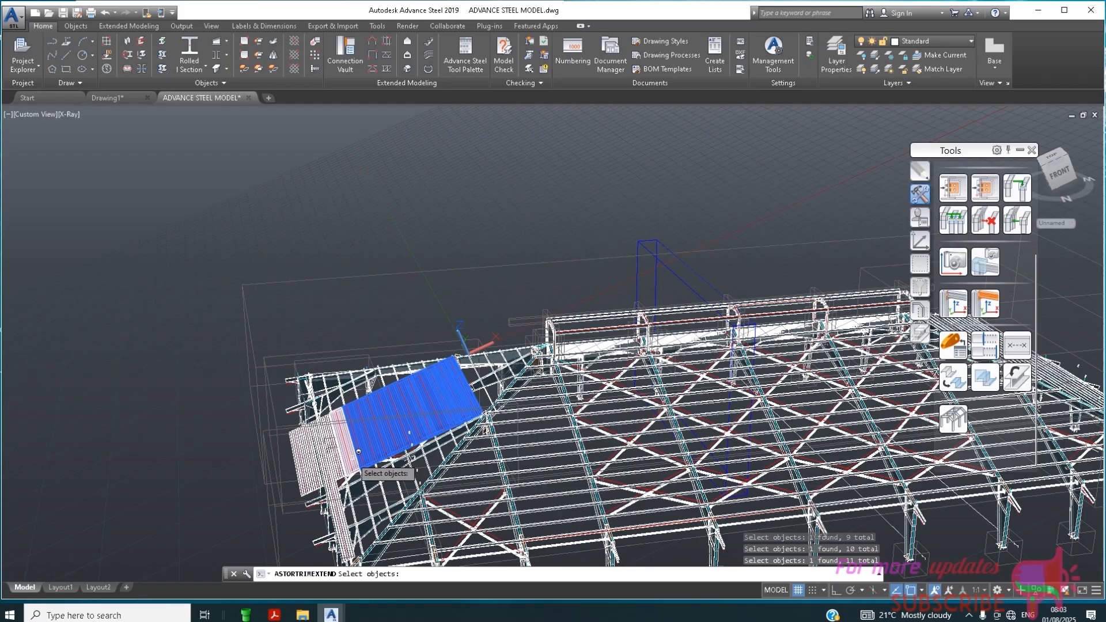
{"action": "left_click", "coordinate": [352, 452]}
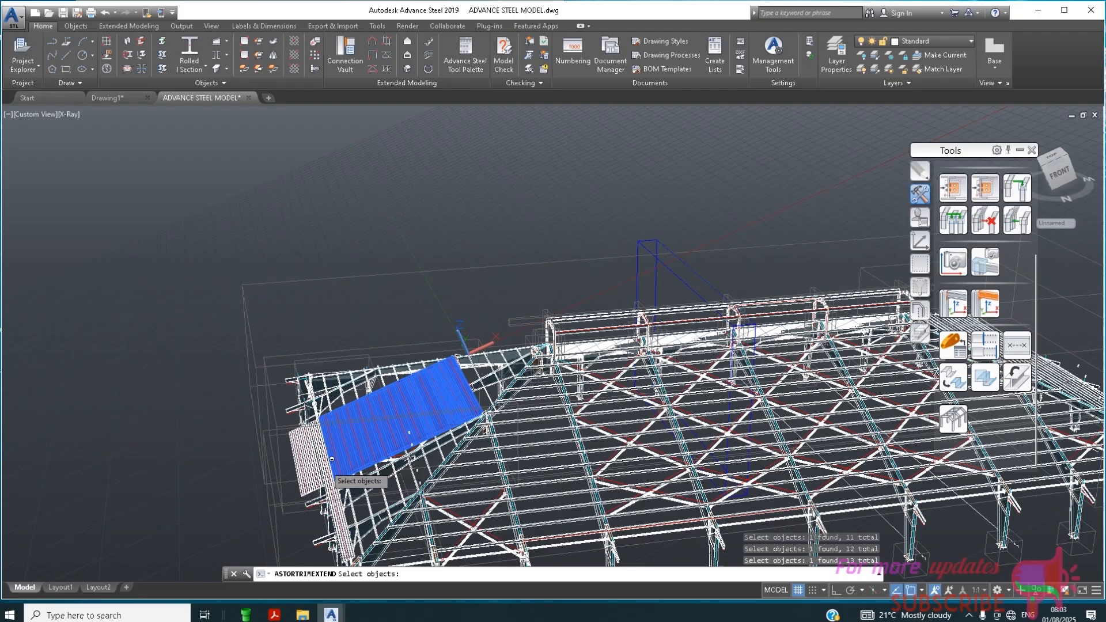
{"action": "left_click", "coordinate": [324, 464]}
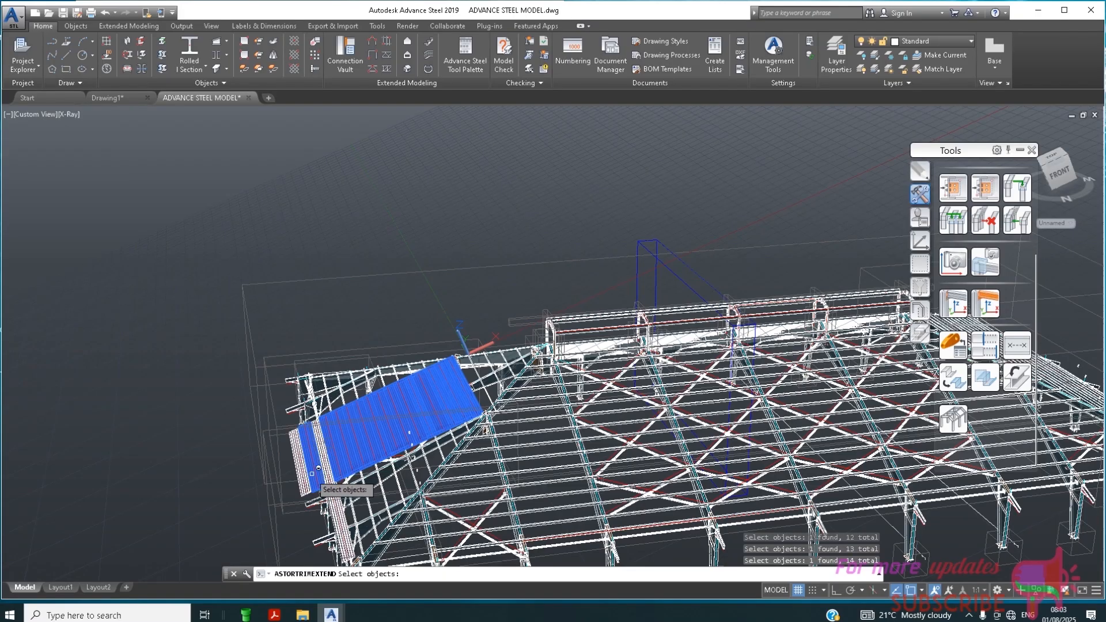
{"action": "left_click", "coordinate": [306, 472]}
{"action": "left_click", "coordinate": [300, 484]}
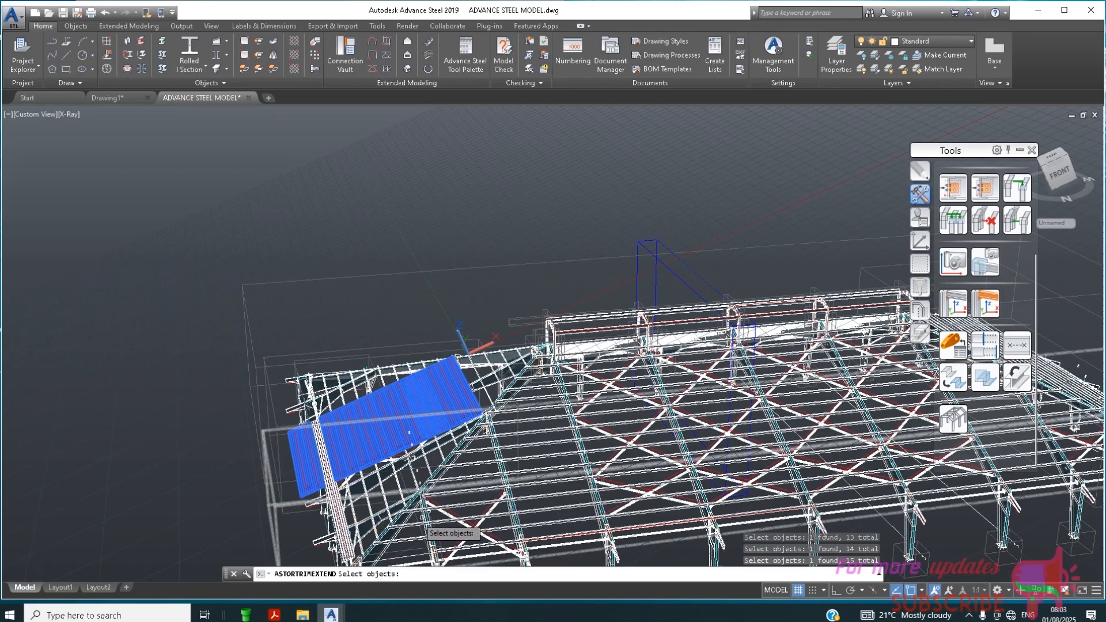
Add the near and far sloping hip rafters to the boundary objects and complete the boundary selection
{"action": "left_click", "coordinate": [397, 516]}
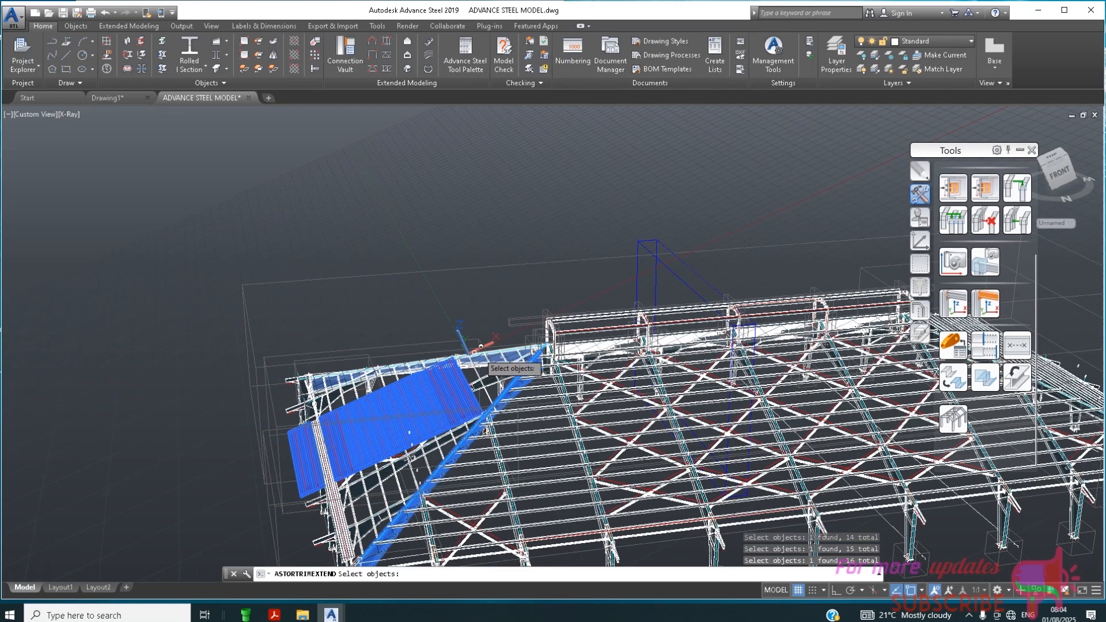
{"action": "left_click", "coordinate": [481, 359]}
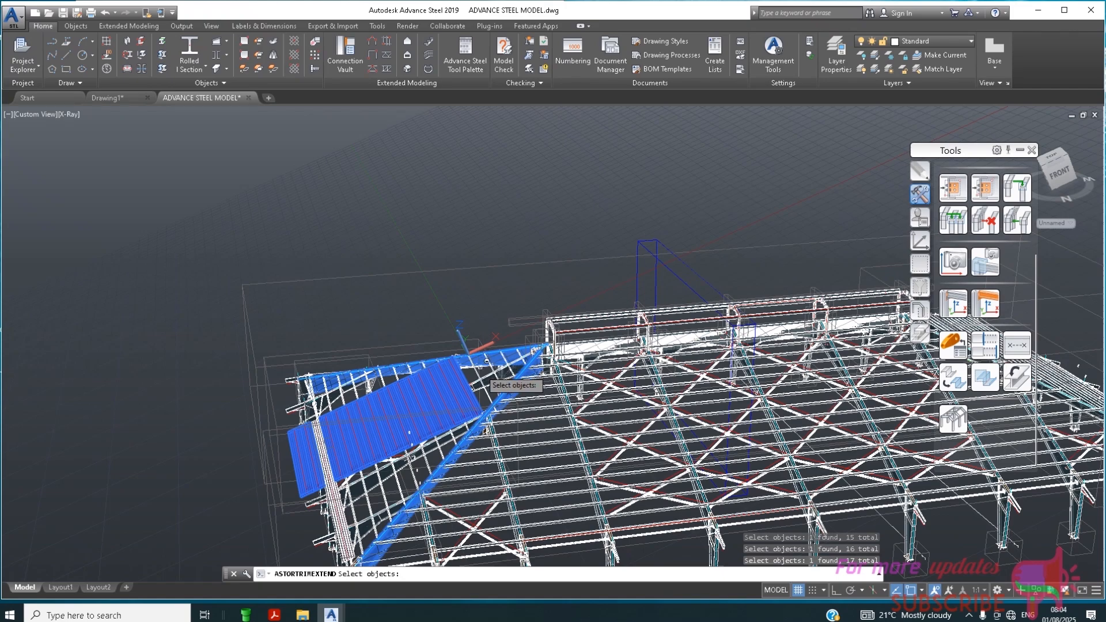
{"action": "key", "text": "Return"}
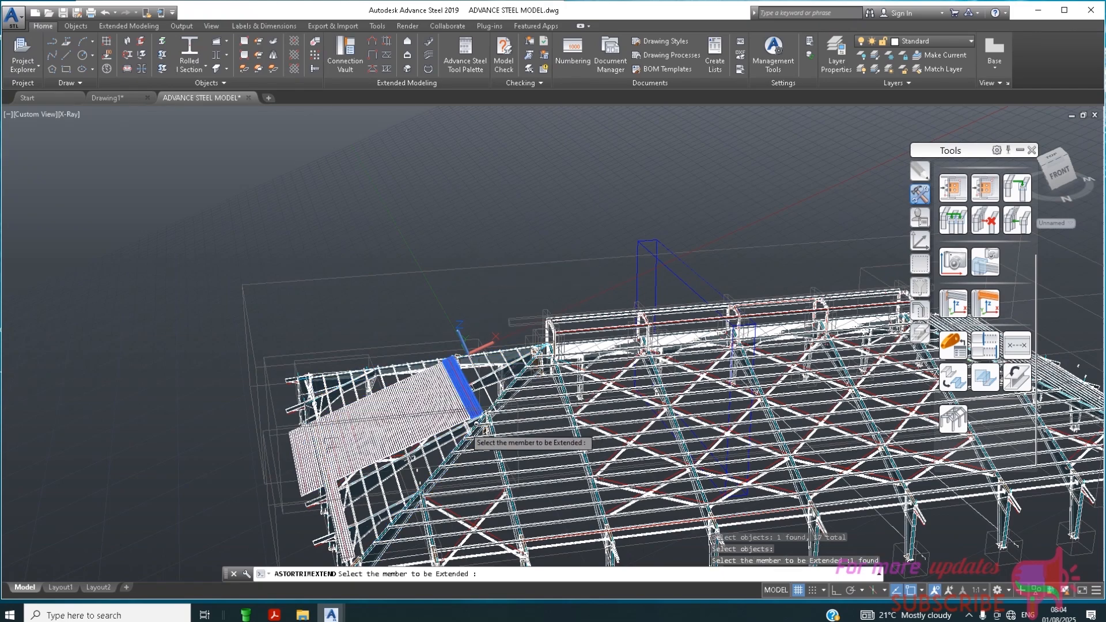
Extend all the hip-end cladding sheets at their eaves-side ends to the near hip rafter
{"action": "left_click", "coordinate": [469, 410]}
{"action": "left_click", "coordinate": [461, 414]}
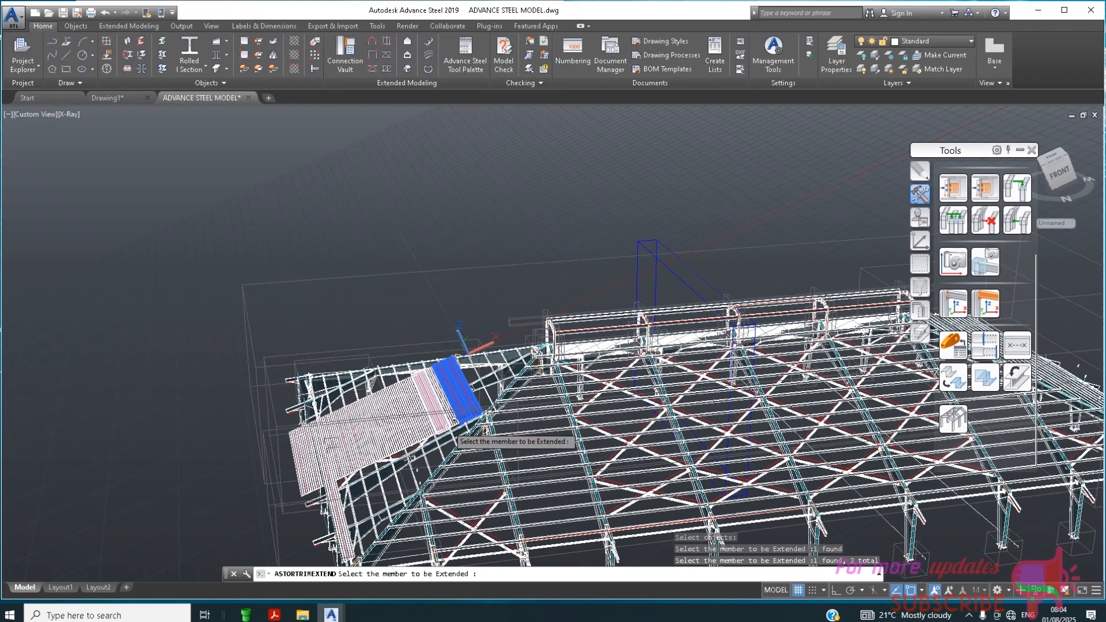
{"action": "left_click", "coordinate": [452, 418]}
{"action": "left_click", "coordinate": [439, 419]}
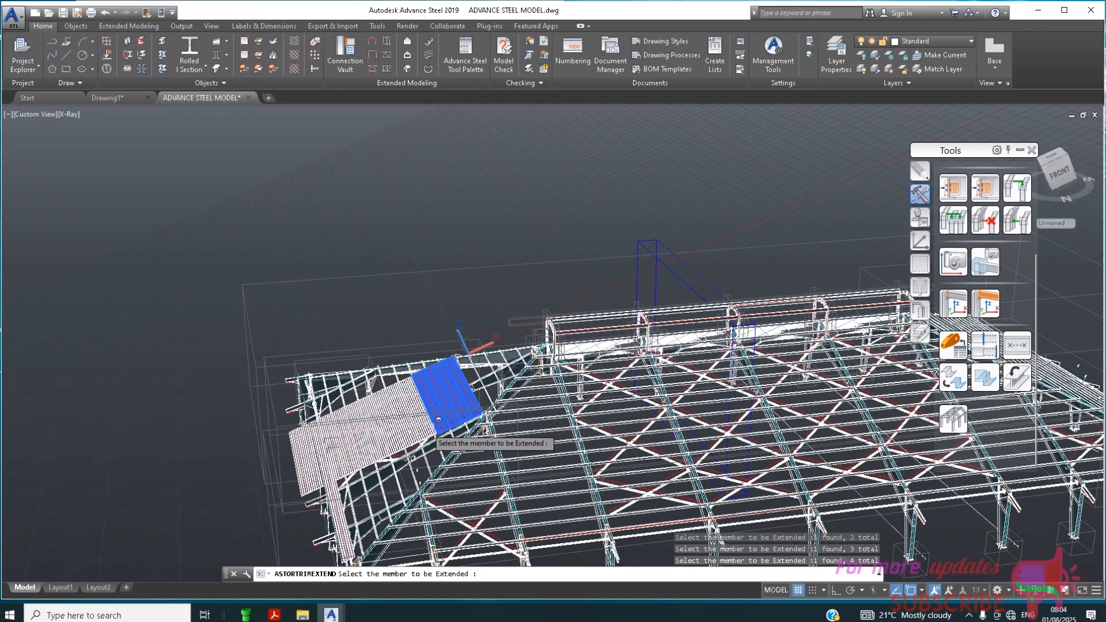
{"action": "left_click", "coordinate": [423, 427]}
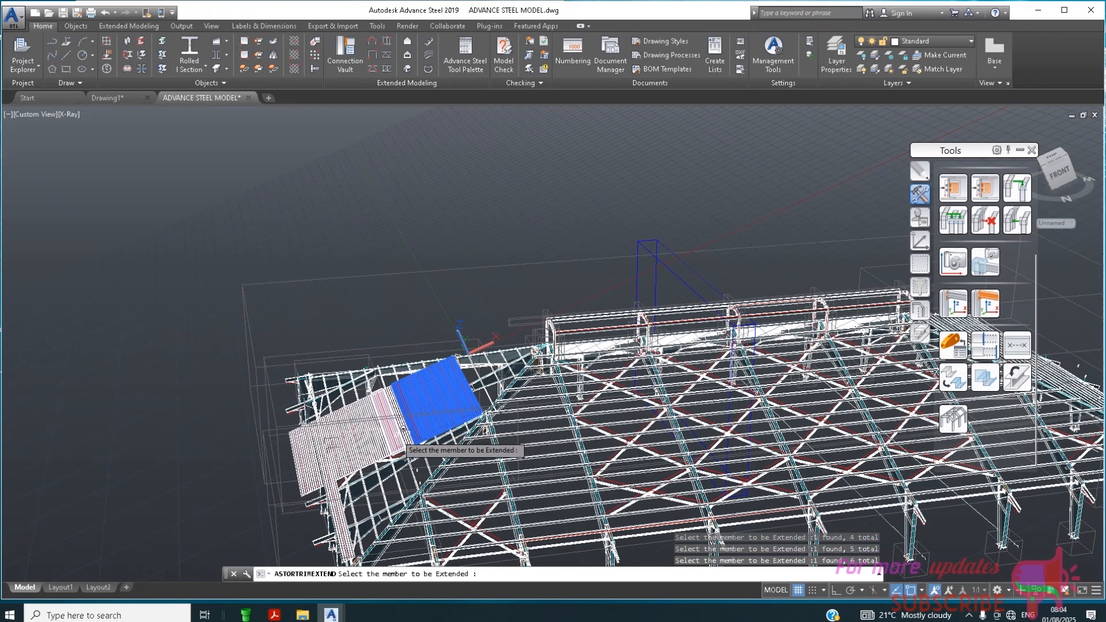
{"action": "left_click", "coordinate": [396, 433]}
{"action": "left_click", "coordinate": [388, 435]}
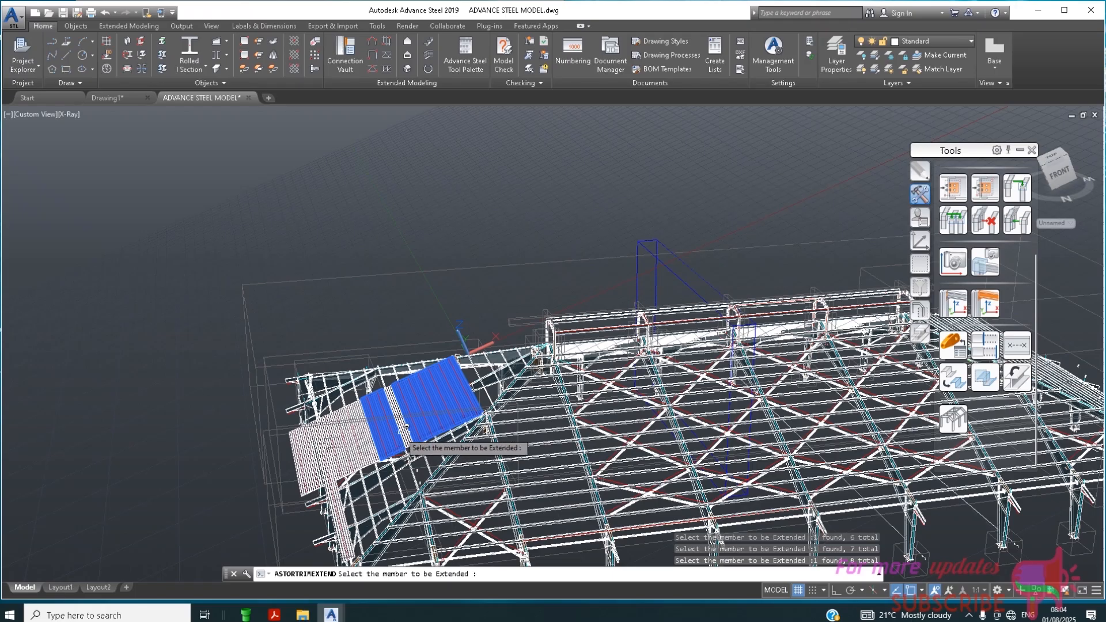
{"action": "left_click", "coordinate": [406, 427]}
{"action": "left_click", "coordinate": [367, 440]}
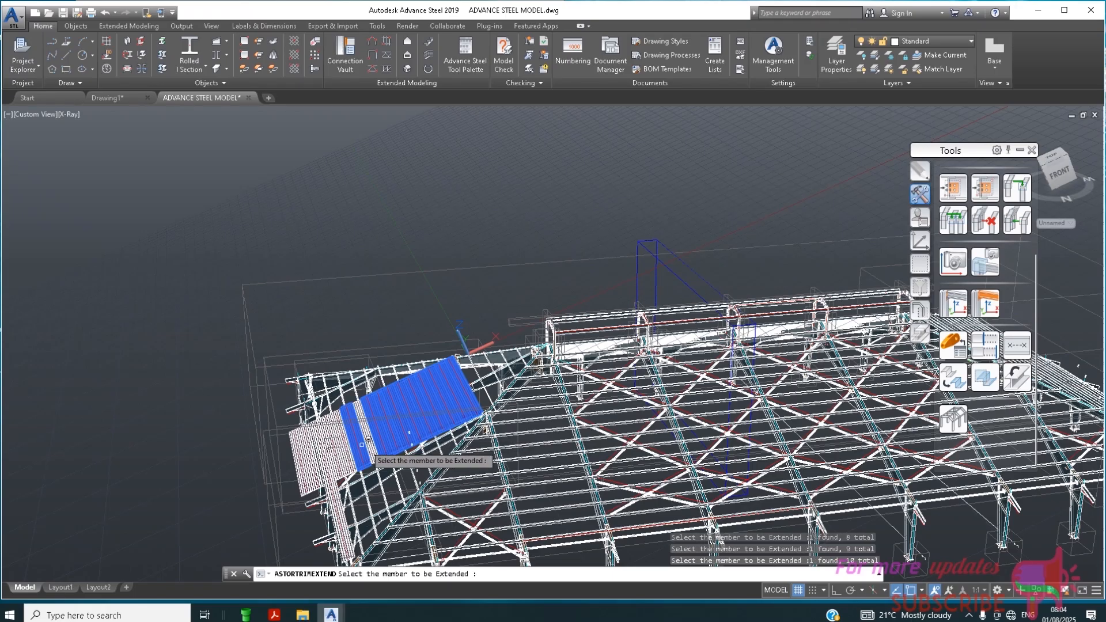
{"action": "left_click", "coordinate": [371, 438]}
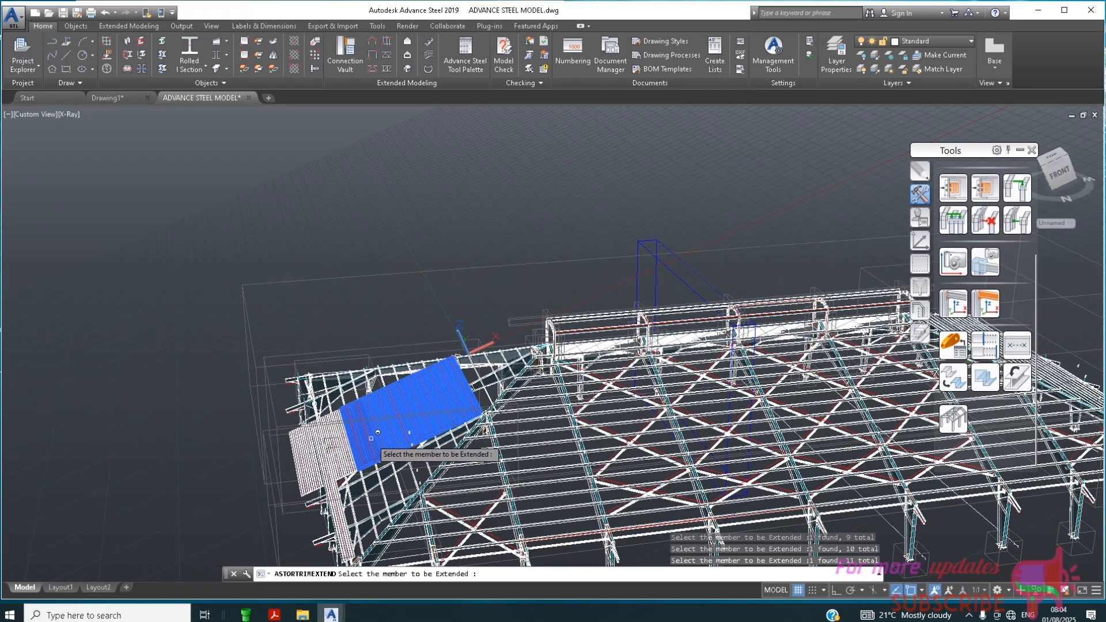
{"action": "left_click", "coordinate": [362, 447]}
{"action": "left_click", "coordinate": [347, 462]}
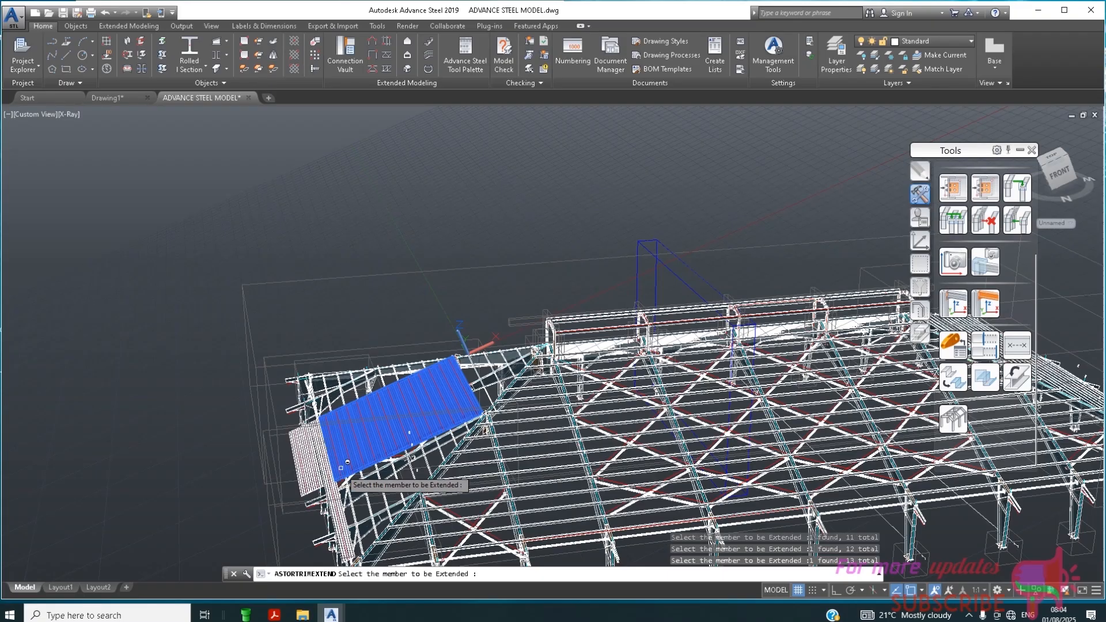
{"action": "left_click", "coordinate": [314, 461]}
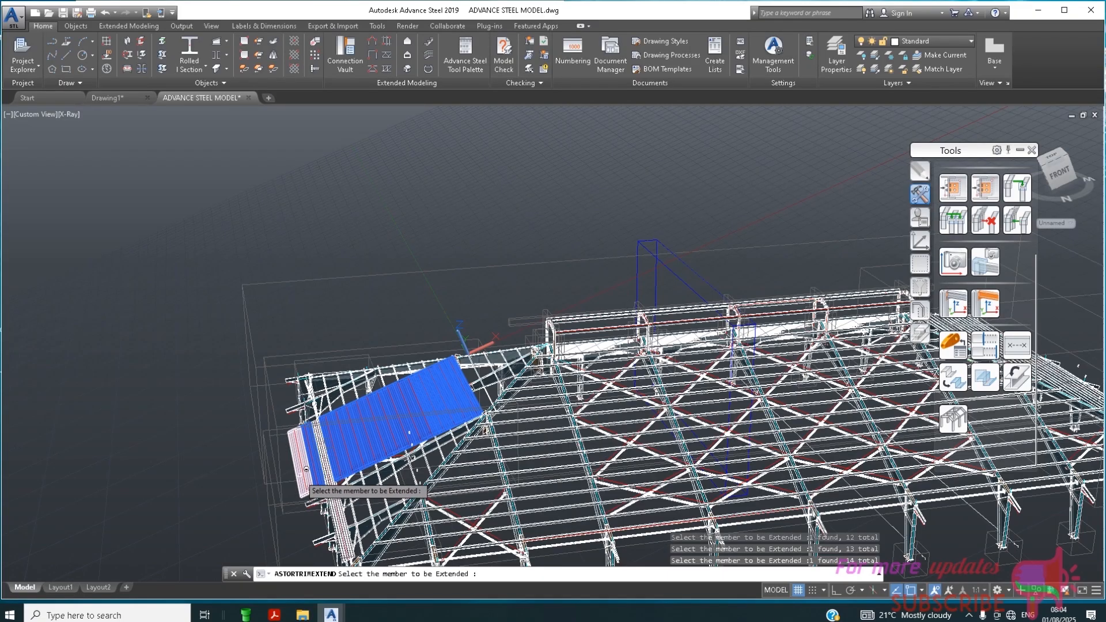
{"action": "left_click", "coordinate": [306, 469]}
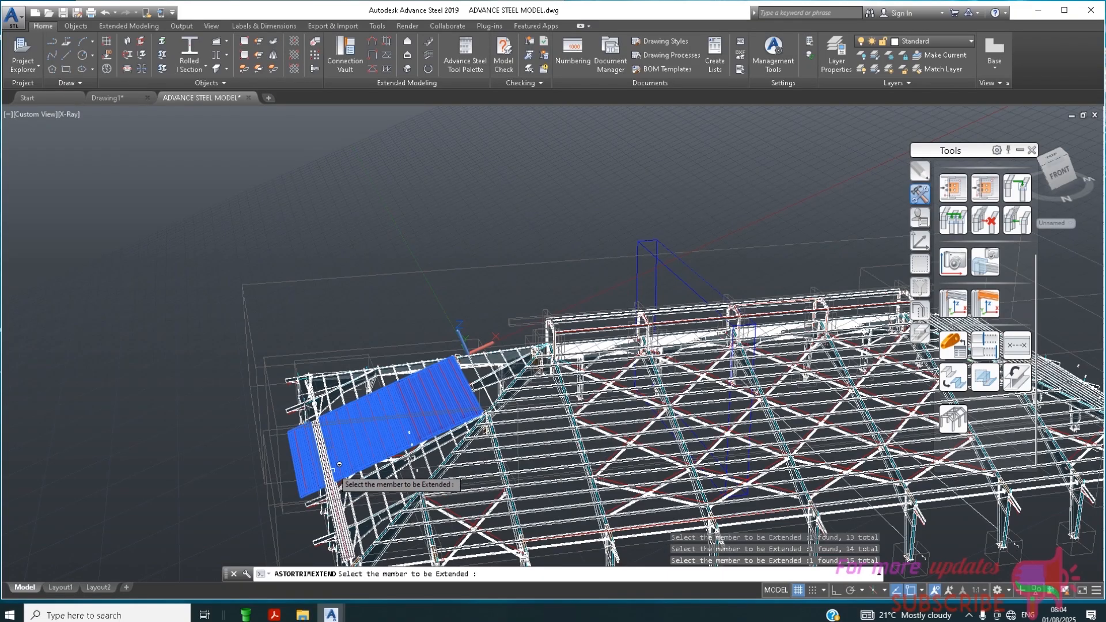
{"action": "key", "text": "Return"}
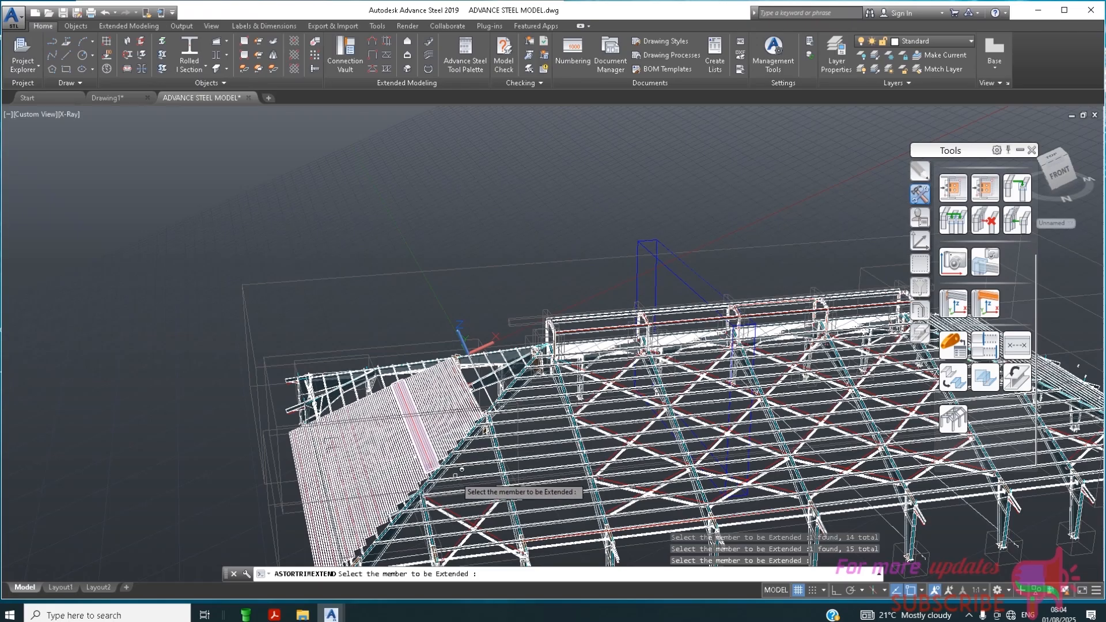
Examine the extended cladding's edges along the hip rafters from the front and the hip end, and end Trim/Extend
{"action": "scroll", "coordinate": [507, 360], "scroll_direction": "down", "scroll_amount": 2}
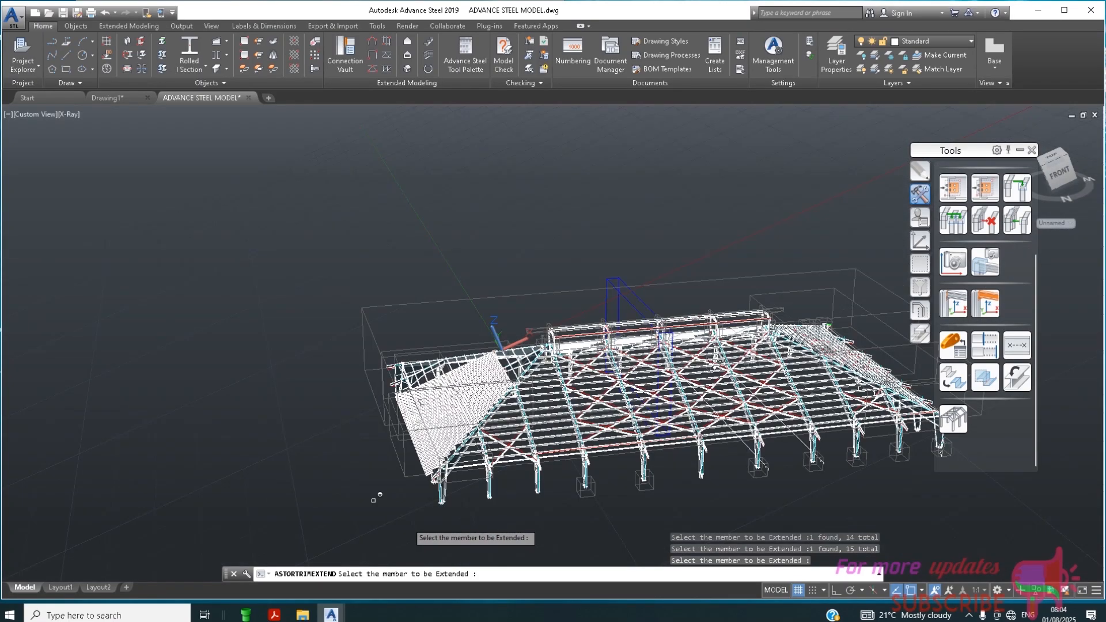
{"action": "scroll", "coordinate": [419, 393], "scroll_direction": "up", "scroll_amount": 1}
{"action": "scroll", "coordinate": [465, 397], "scroll_direction": "up", "scroll_amount": 2}
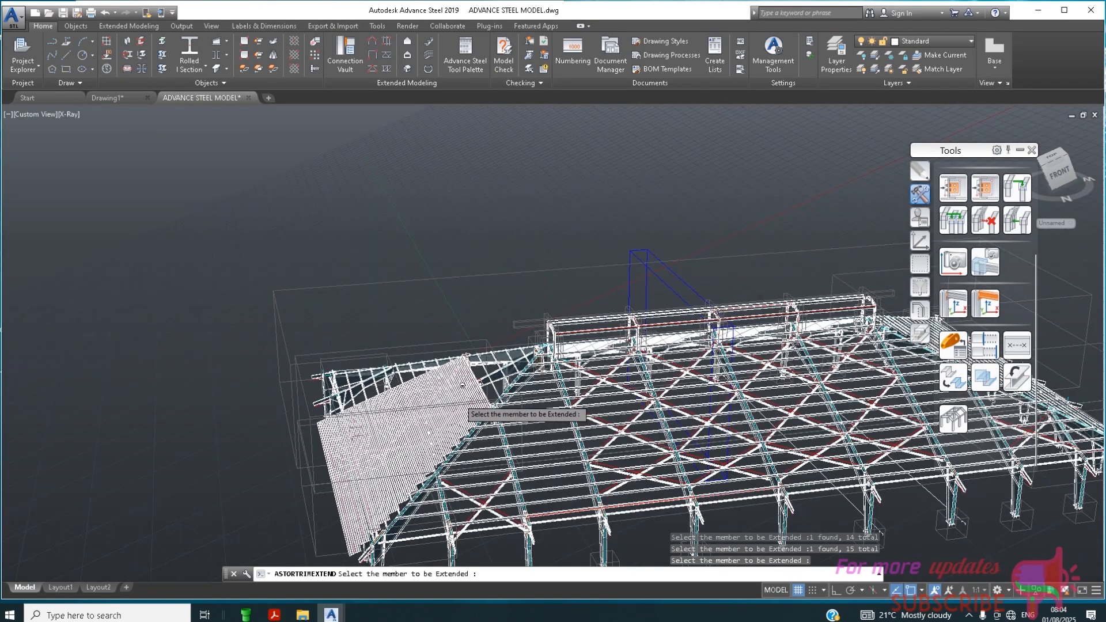
{"action": "scroll", "coordinate": [463, 385], "scroll_direction": "up", "scroll_amount": 1}
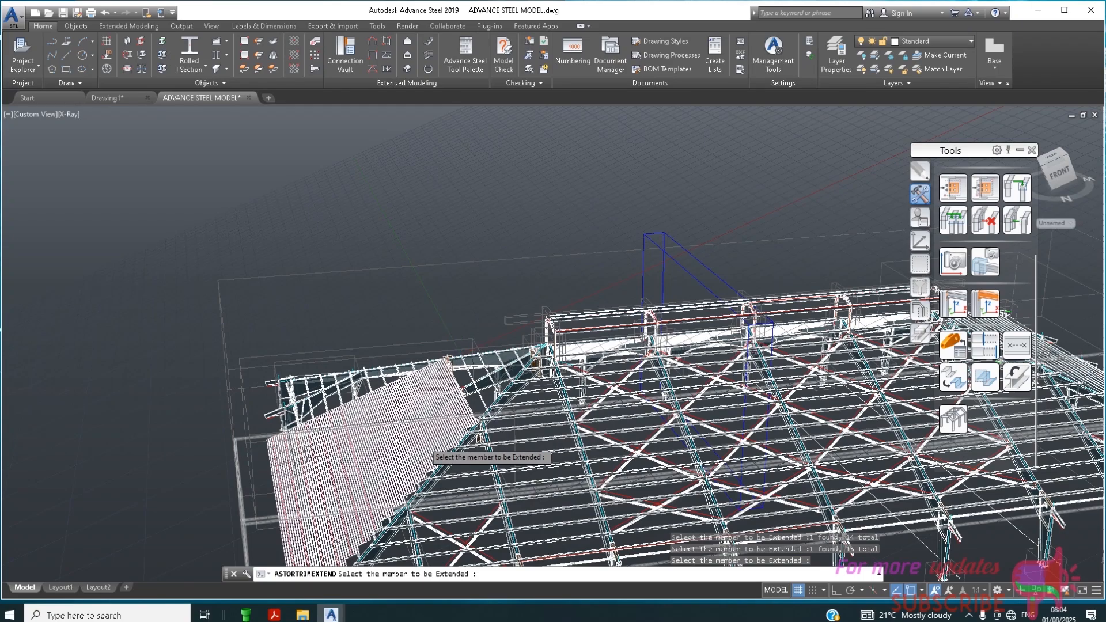
{"action": "scroll", "coordinate": [463, 395], "scroll_direction": "up", "scroll_amount": 1}
{"action": "scroll", "coordinate": [441, 469], "scroll_direction": "up", "scroll_amount": 1}
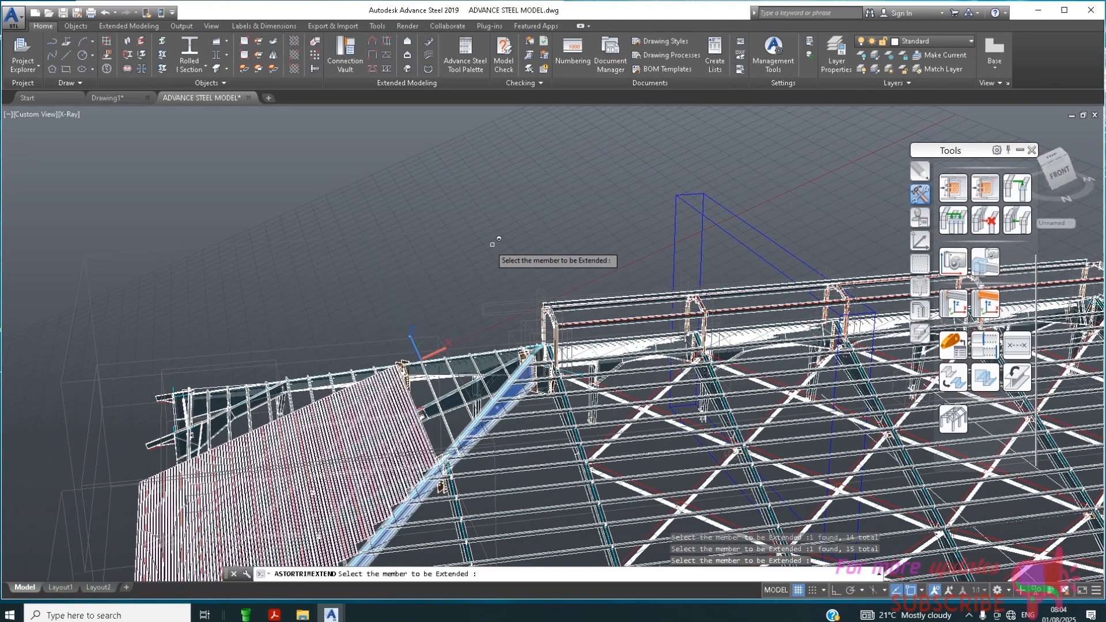
{"action": "scroll", "coordinate": [488, 239], "scroll_direction": "down", "scroll_amount": 1}
{"action": "scroll", "coordinate": [487, 239], "scroll_direction": "down", "scroll_amount": 1}
{"action": "scroll", "coordinate": [426, 239], "scroll_direction": "down", "scroll_amount": 1}
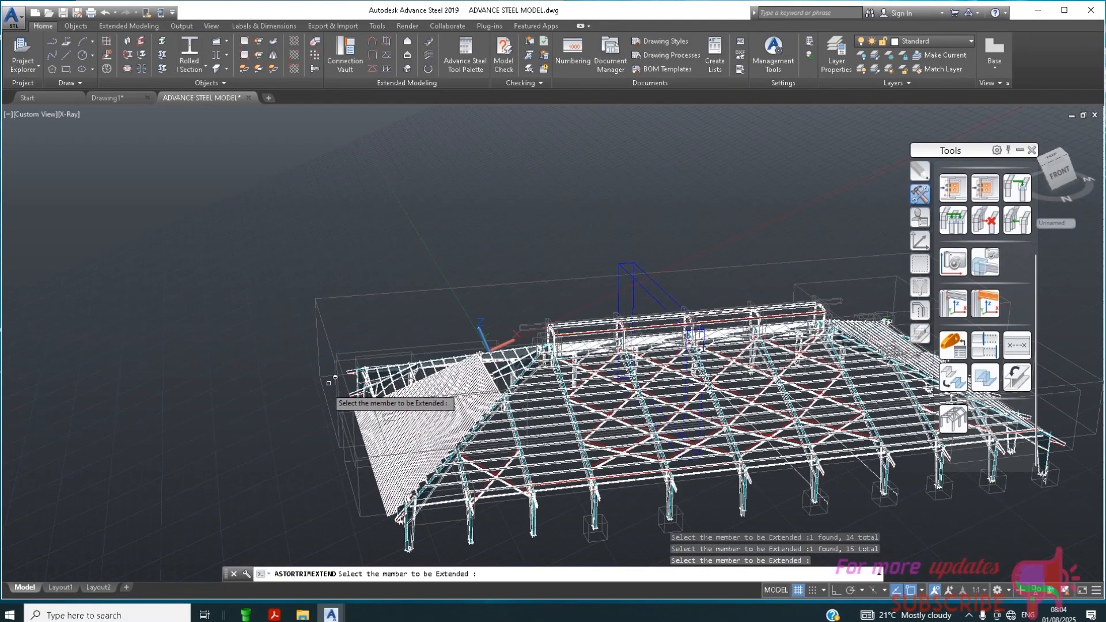
{"action": "middle_click_drag", "start_coordinate": [321, 424], "coordinate": [519, 403], "text": "shift"}
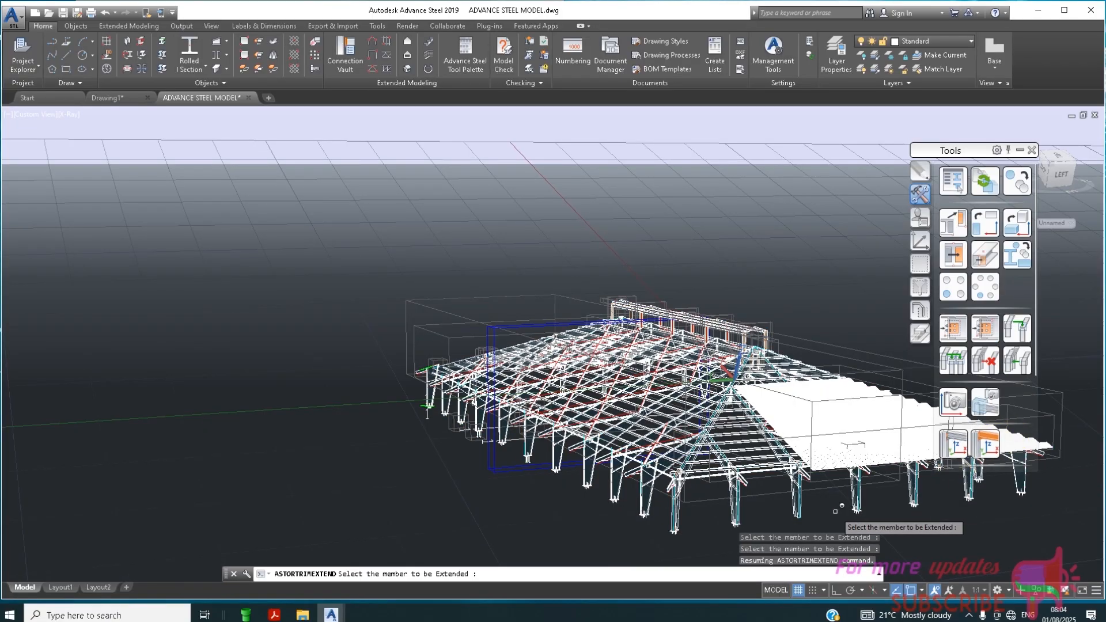
{"action": "middle_click_drag", "start_coordinate": [835, 512], "coordinate": [829, 515]}
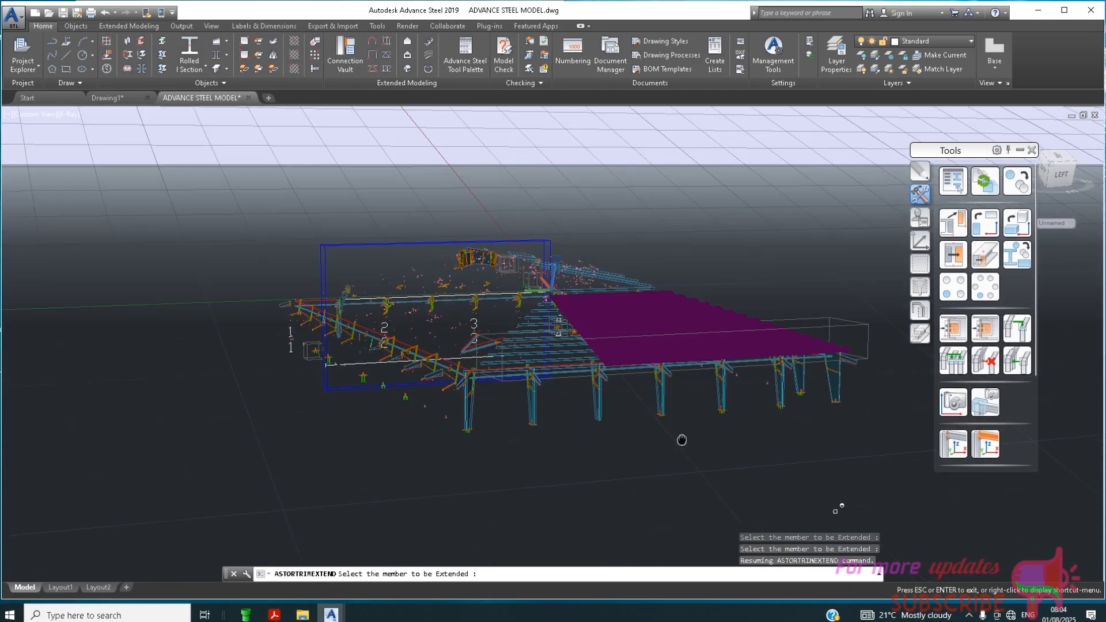
{"action": "middle_click_drag", "start_coordinate": [681, 439], "coordinate": [553, 390], "text": "shift"}
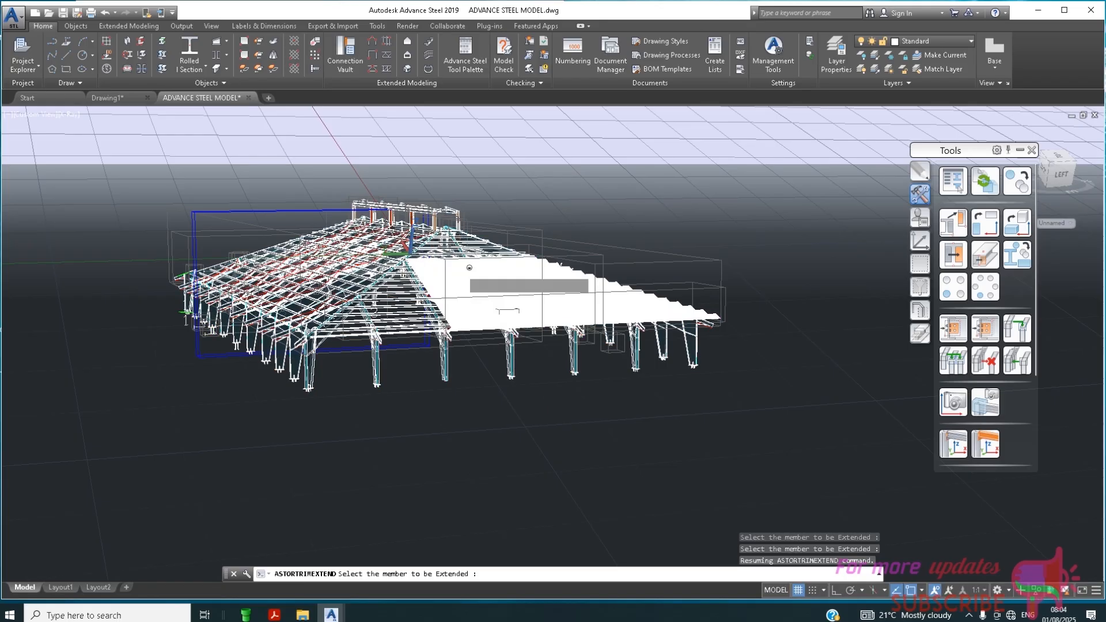
{"action": "key", "text": "Return"}
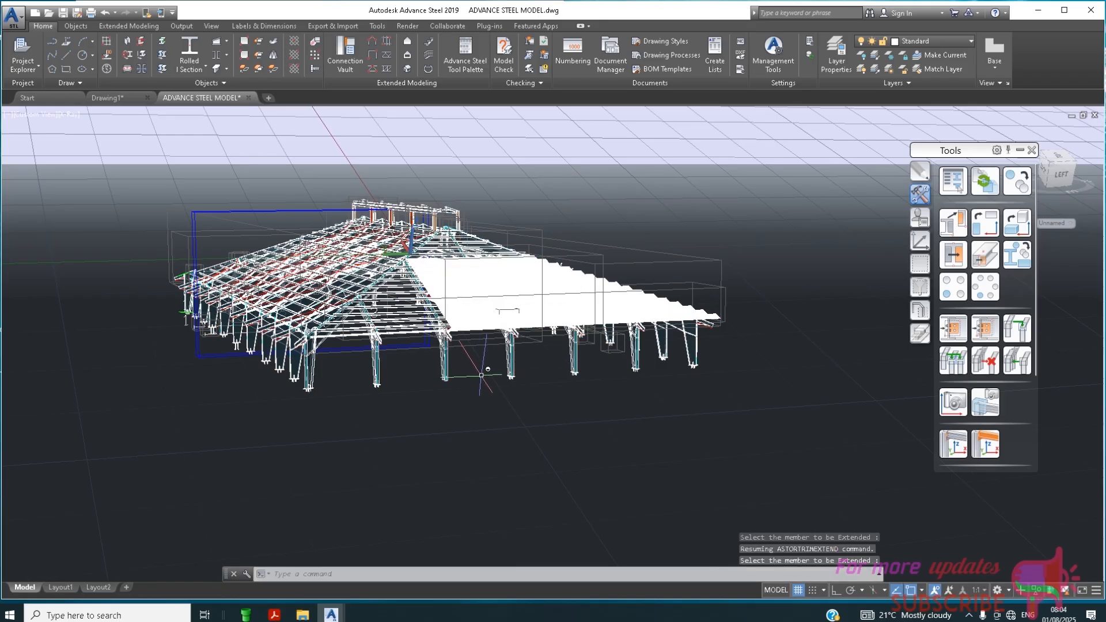
{"action": "scroll", "coordinate": [390, 297], "scroll_direction": "up", "scroll_amount": 2}
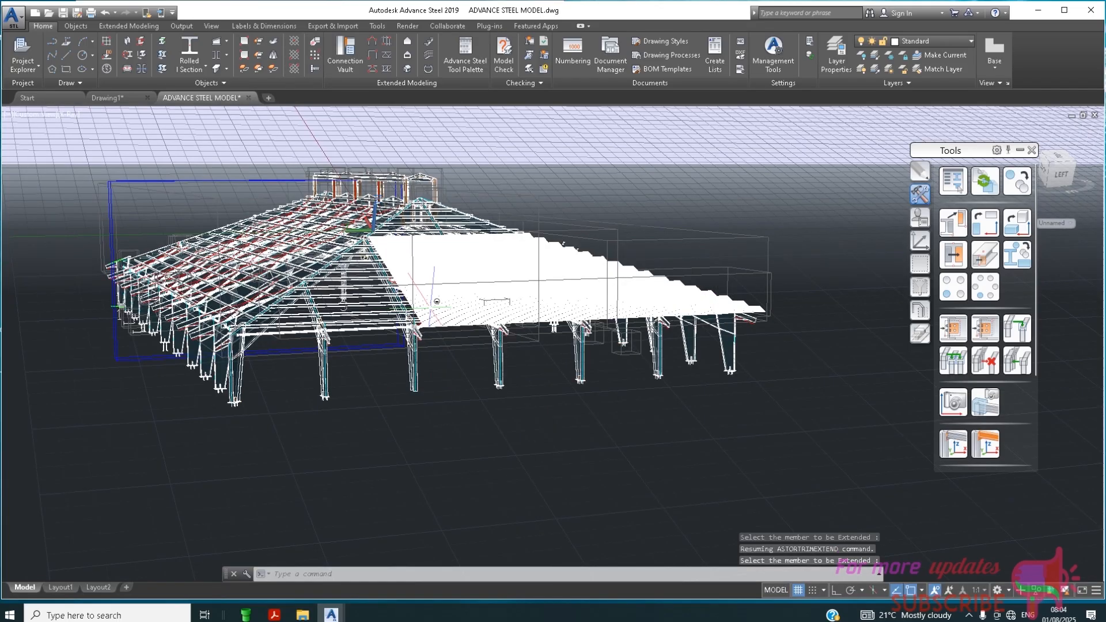
Start Trim/Extend in Extend mode with the System option, using all hip-end cladding sheets and the hip rafter on their uncovered side as boundaries
{"action": "scroll", "coordinate": [437, 302], "scroll_direction": "up", "scroll_amount": 2}
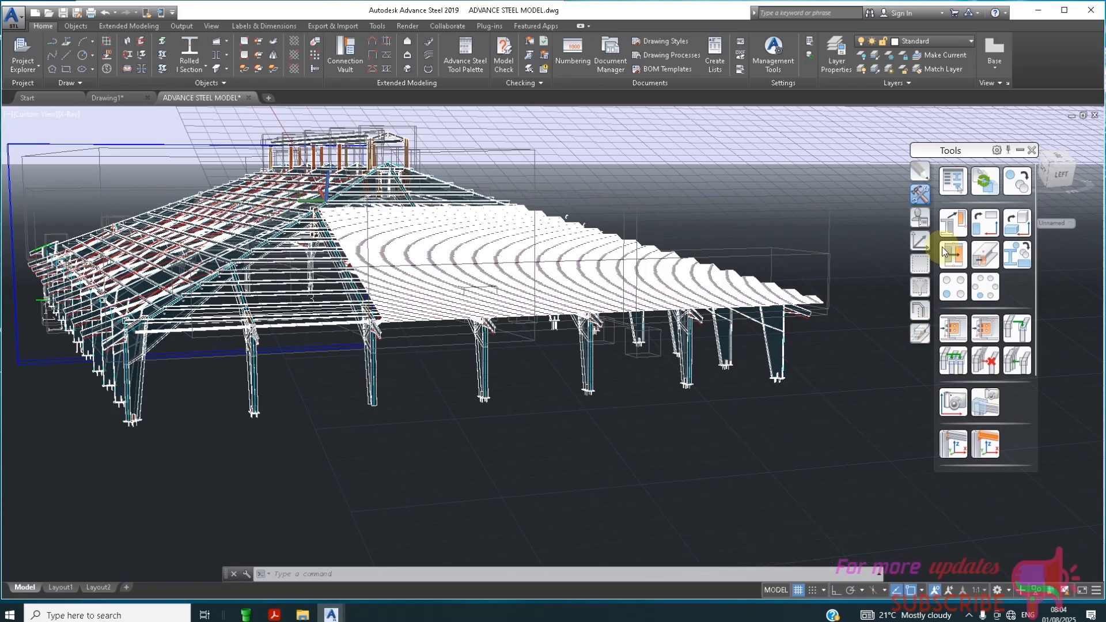
{"action": "scroll", "coordinate": [957, 346], "scroll_direction": "down", "scroll_amount": 3}
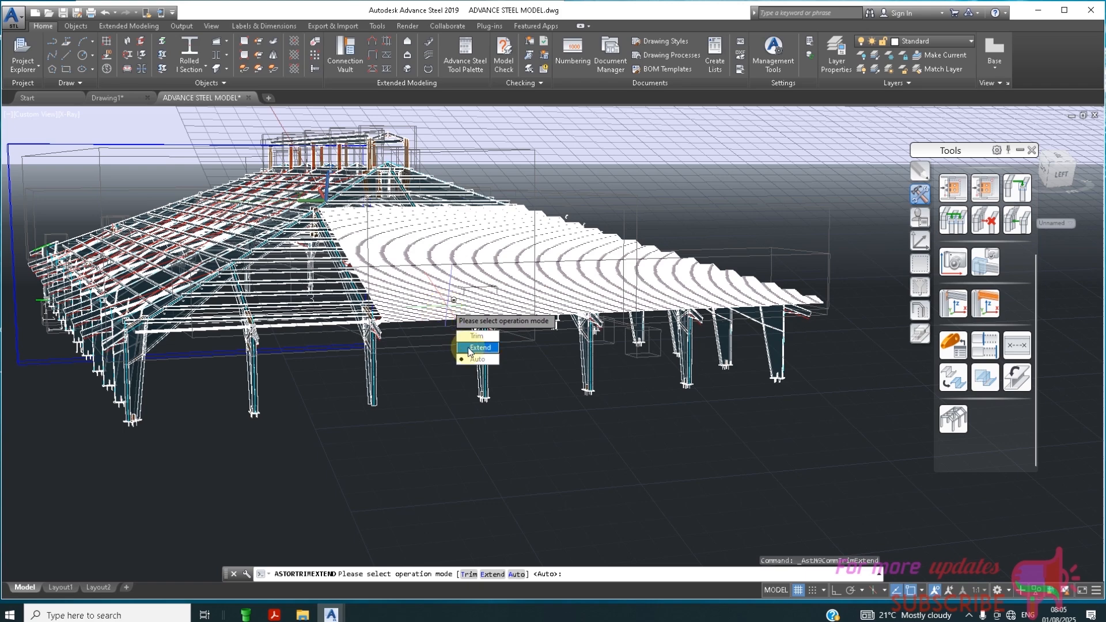
{"action": "left_click", "coordinate": [470, 348]}
{"action": "left_click", "coordinate": [471, 338]}
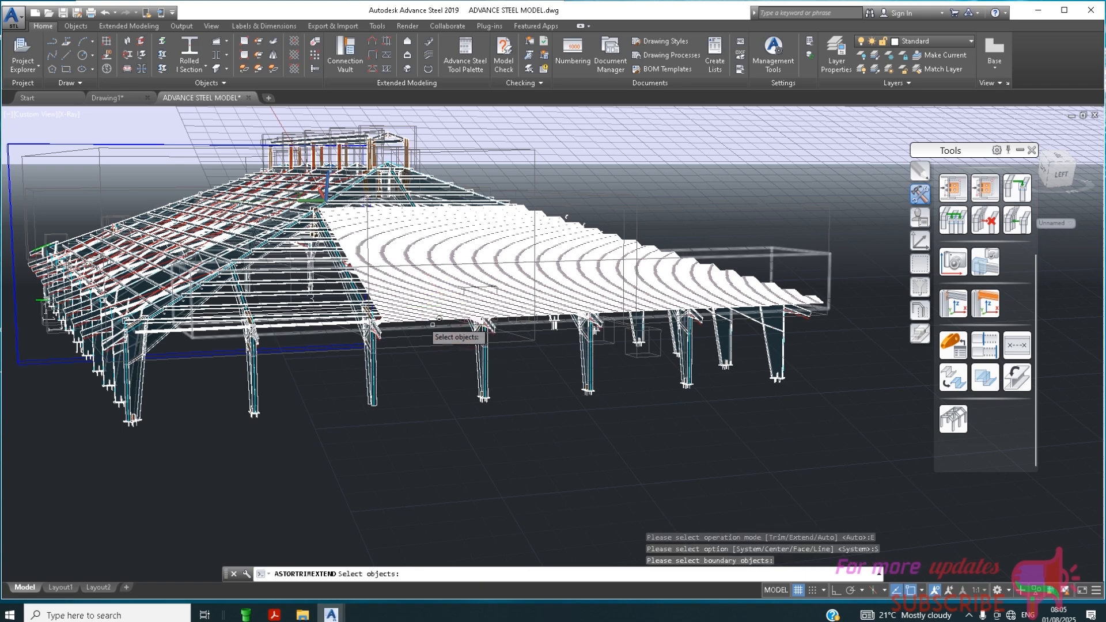
{"action": "left_click", "coordinate": [405, 303]}
{"action": "left_click", "coordinate": [404, 300]}
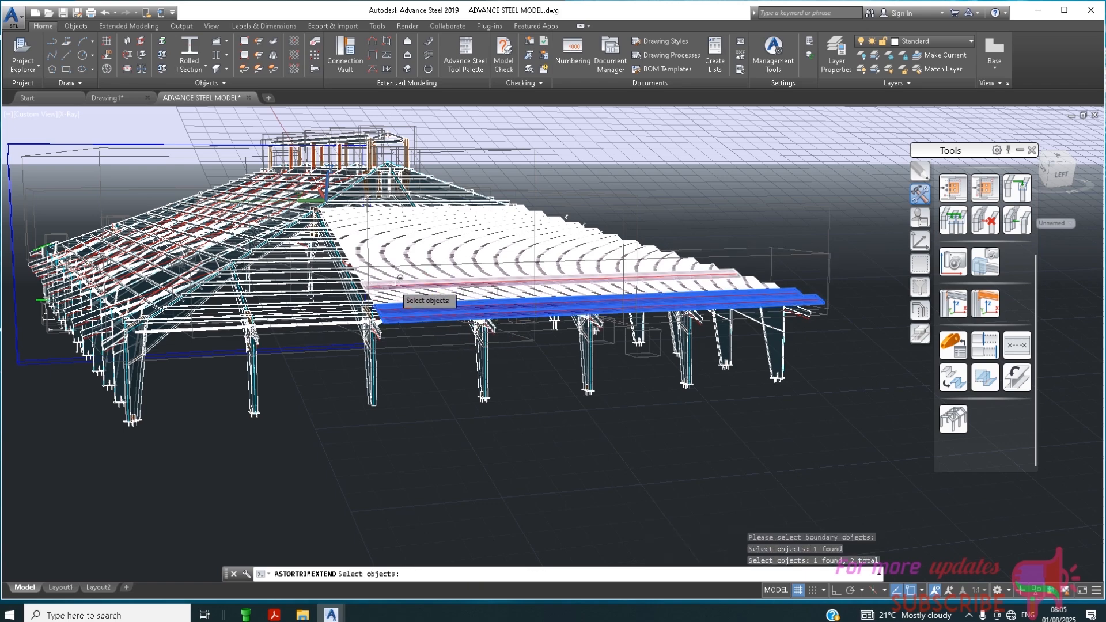
{"action": "left_click", "coordinate": [400, 290]}
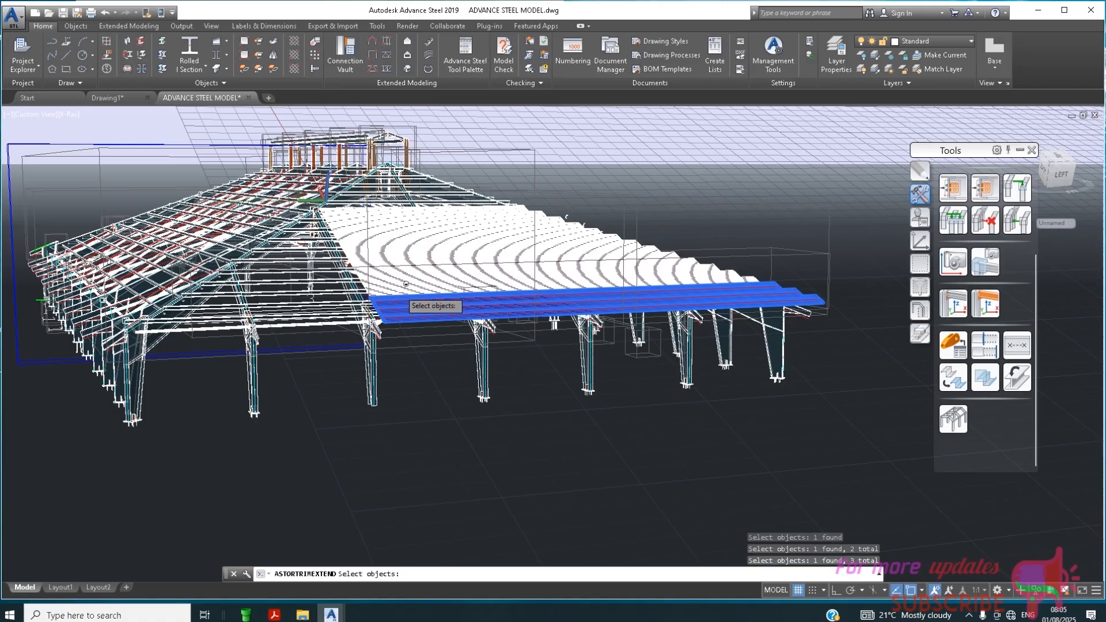
{"action": "left_click", "coordinate": [402, 280]}
{"action": "left_click", "coordinate": [398, 274]}
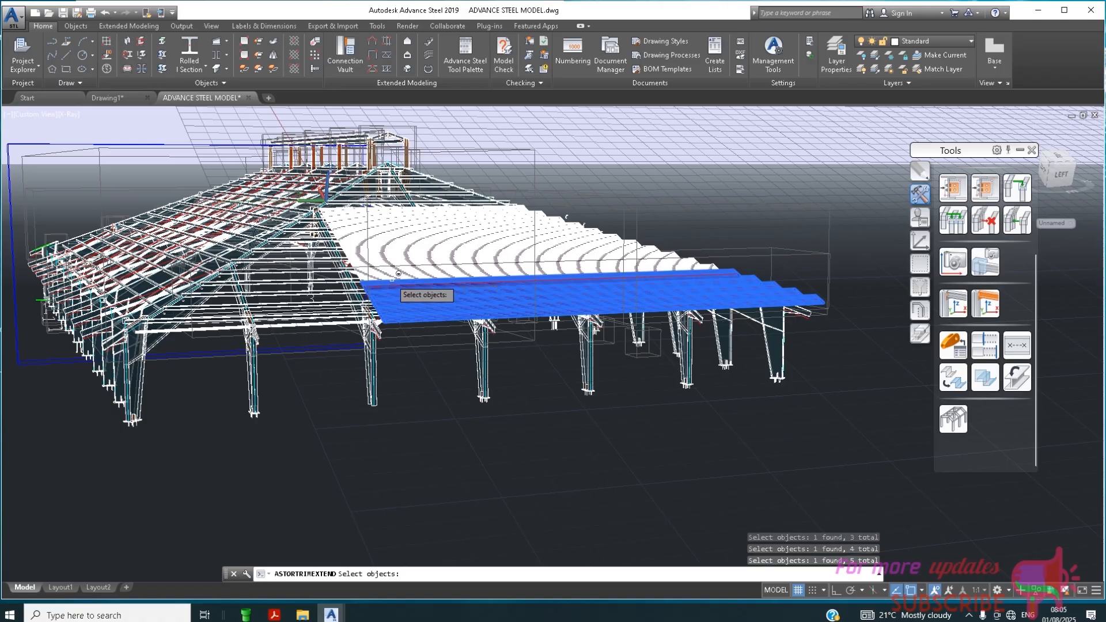
{"action": "left_click", "coordinate": [394, 265]}
{"action": "left_click", "coordinate": [390, 254]}
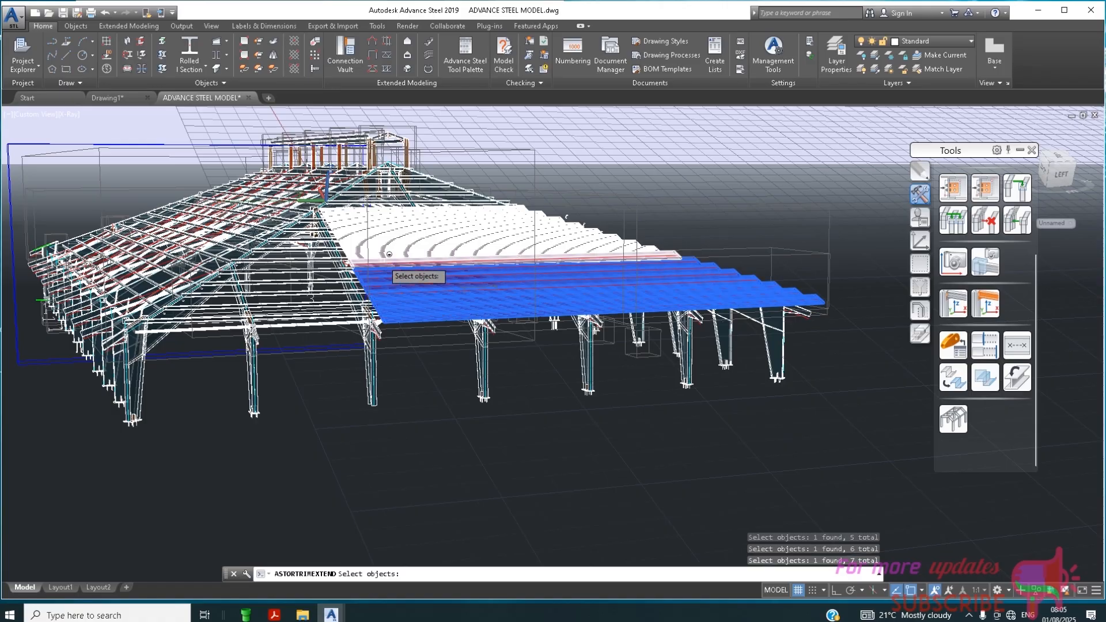
{"action": "left_click", "coordinate": [389, 250]}
{"action": "left_click", "coordinate": [387, 245]}
{"action": "left_click", "coordinate": [387, 241]}
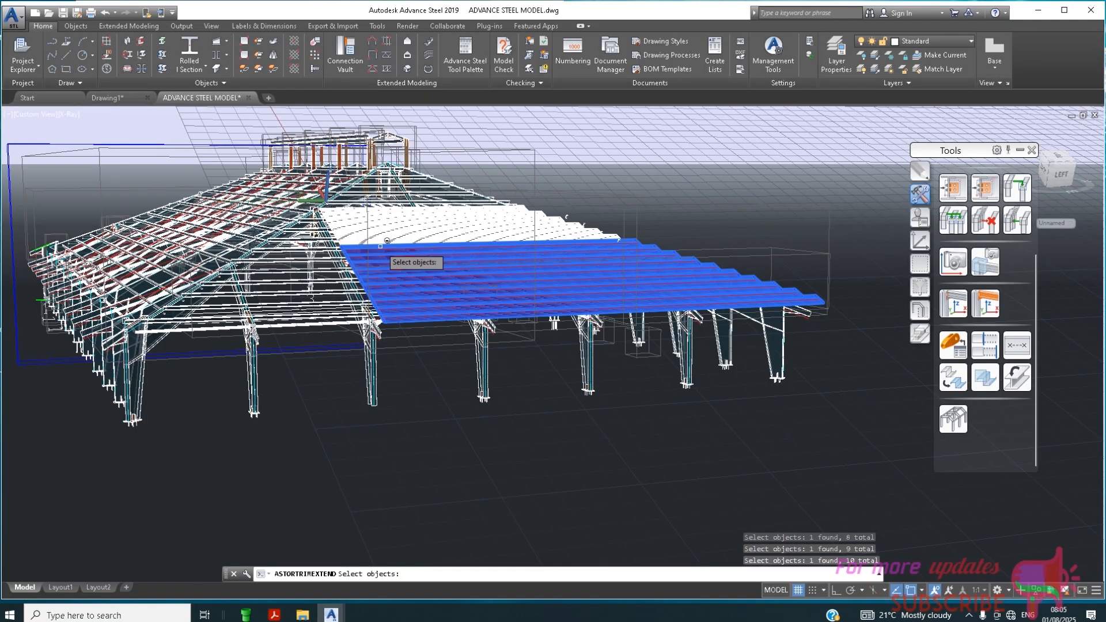
{"action": "left_click", "coordinate": [388, 235]}
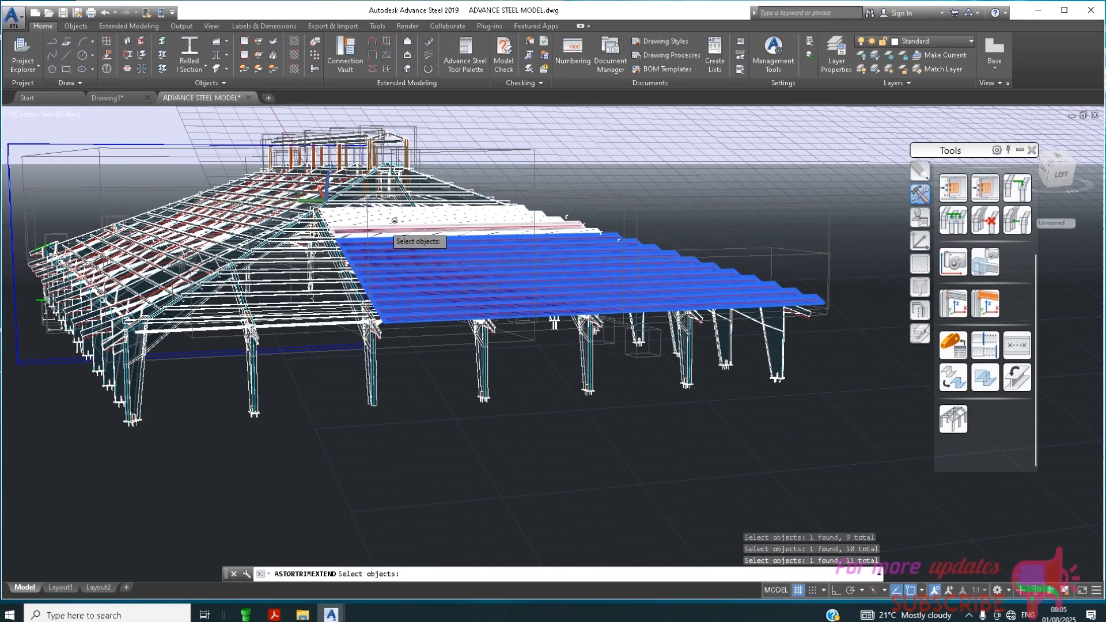
{"action": "left_click", "coordinate": [389, 231]}
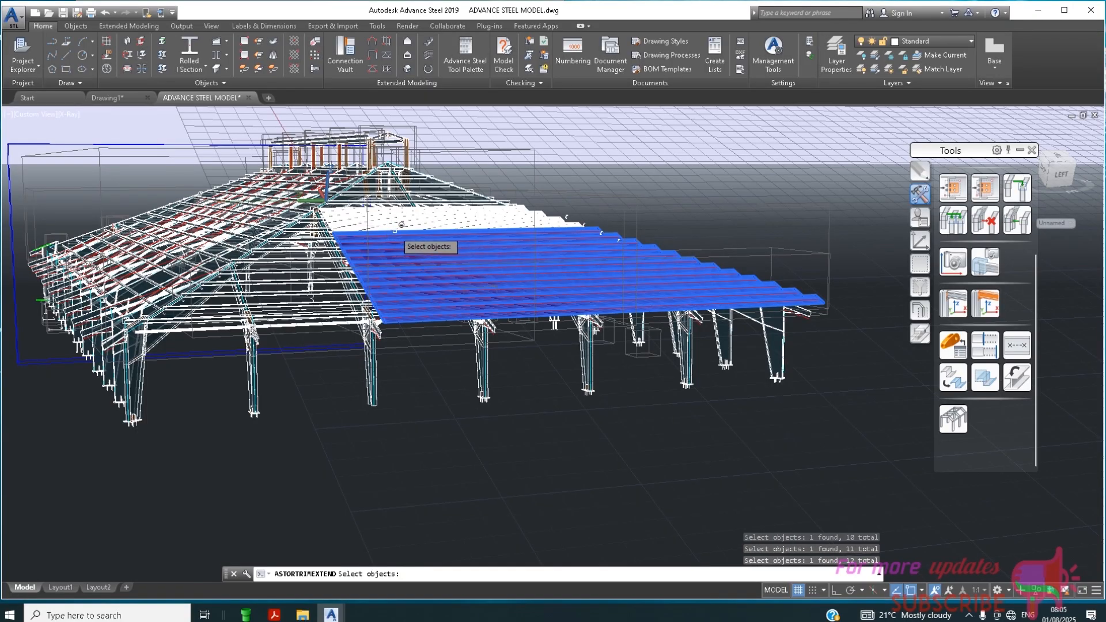
{"action": "left_click", "coordinate": [399, 219]}
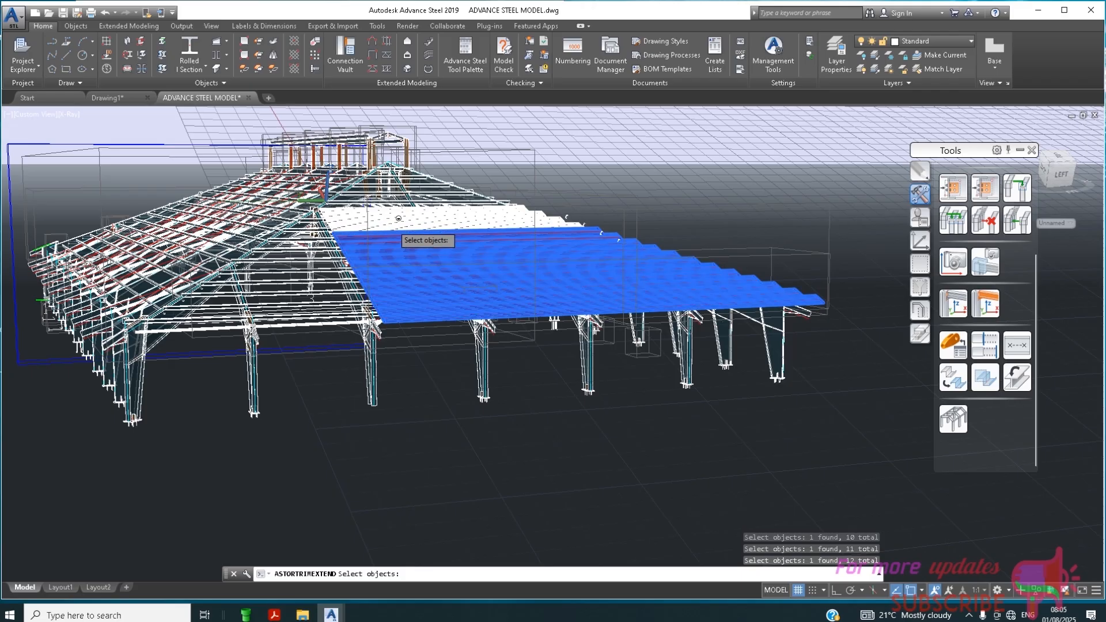
{"action": "left_click", "coordinate": [398, 213]}
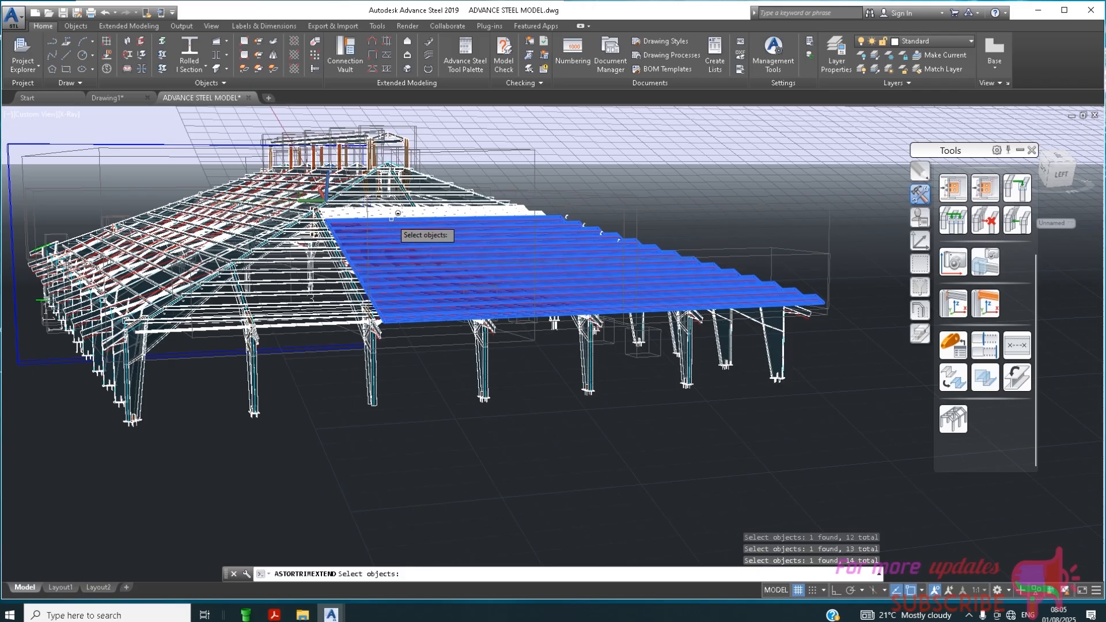
{"action": "left_click", "coordinate": [398, 212]}
{"action": "left_click", "coordinate": [396, 208]}
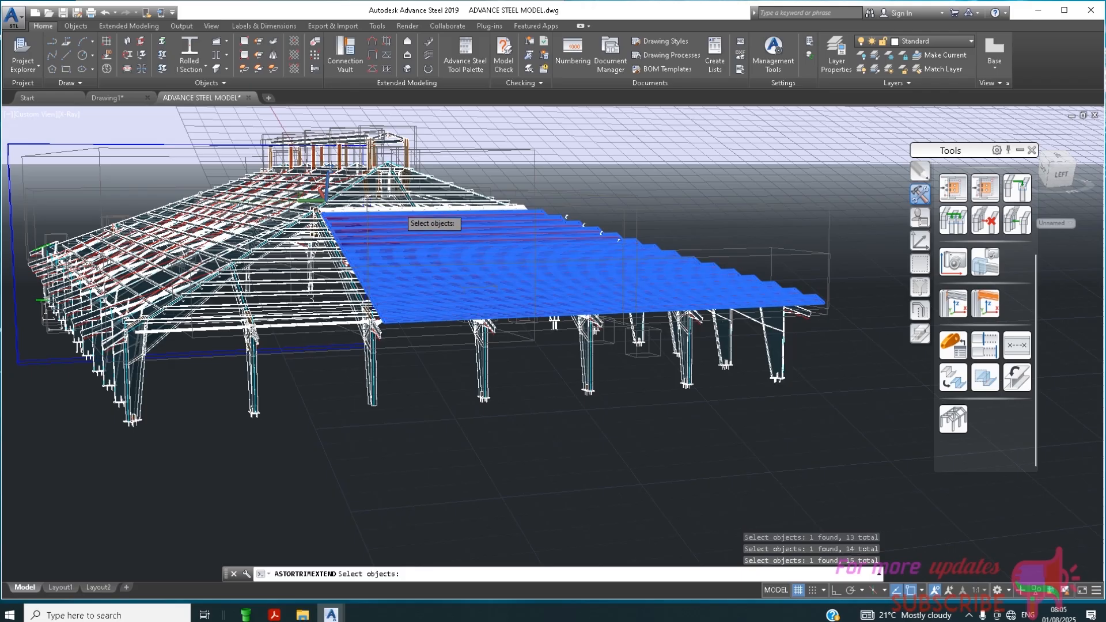
{"action": "left_click", "coordinate": [173, 338]}
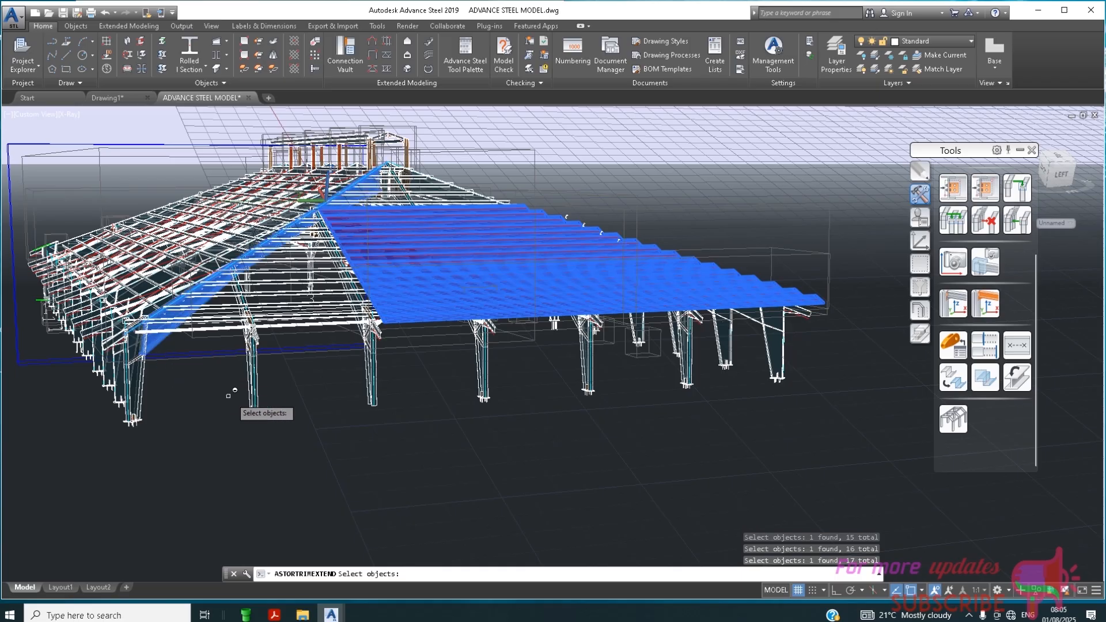
{"action": "key", "text": "Return"}
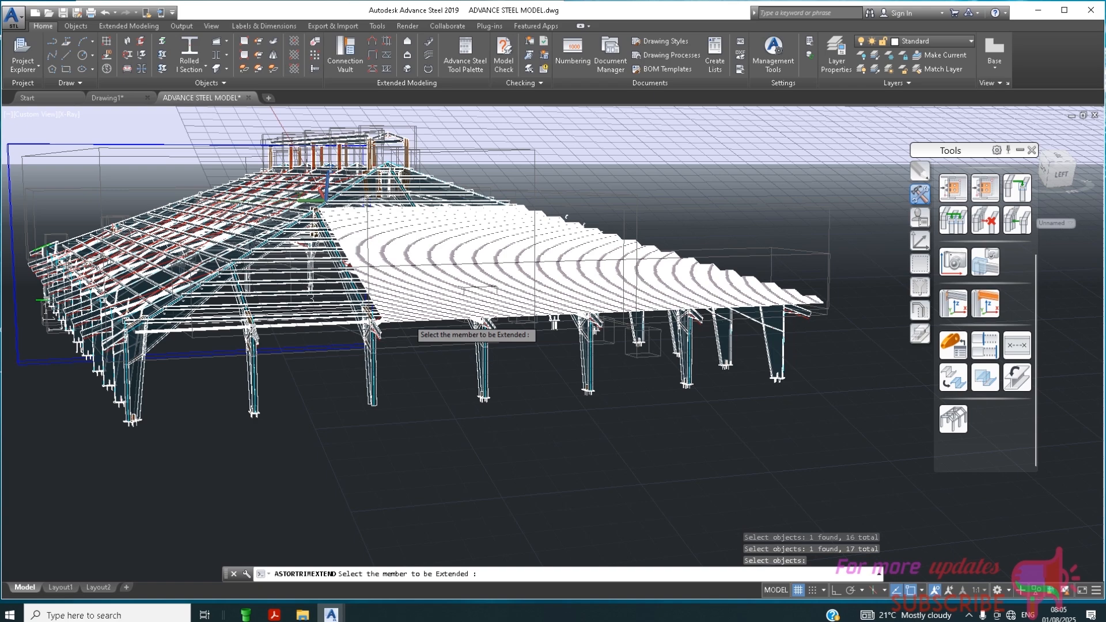
Extend all the hip-end cladding sheets across the uncovered half of the hip end to its sloping hip rafter
{"action": "left_click", "coordinate": [410, 302]}
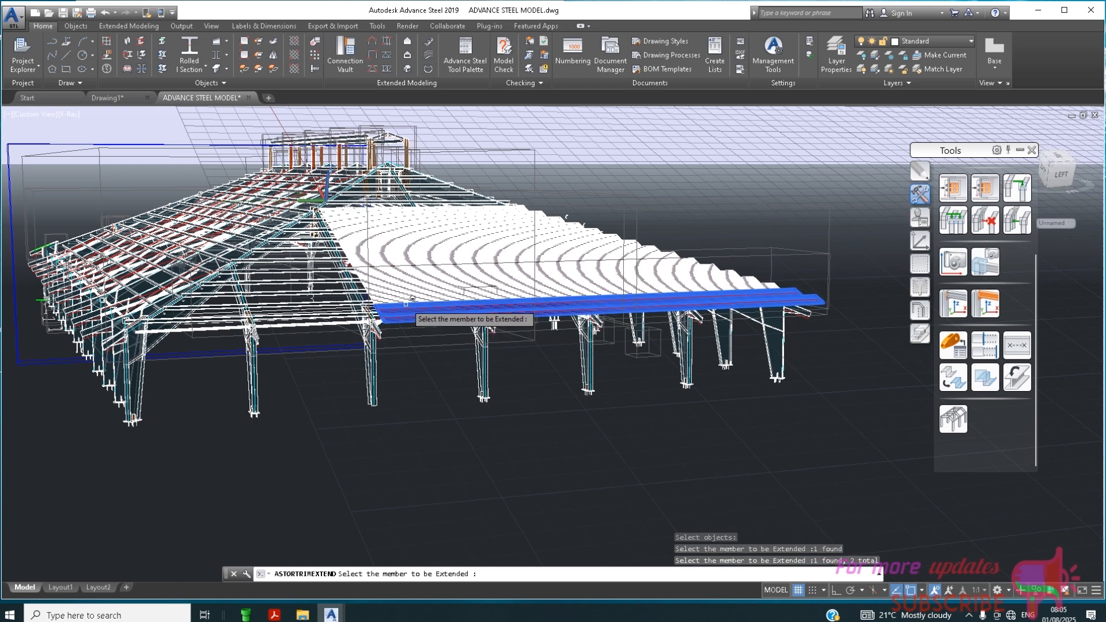
{"action": "left_click", "coordinate": [411, 294]}
{"action": "left_click", "coordinate": [409, 286]}
{"action": "left_click", "coordinate": [406, 278]}
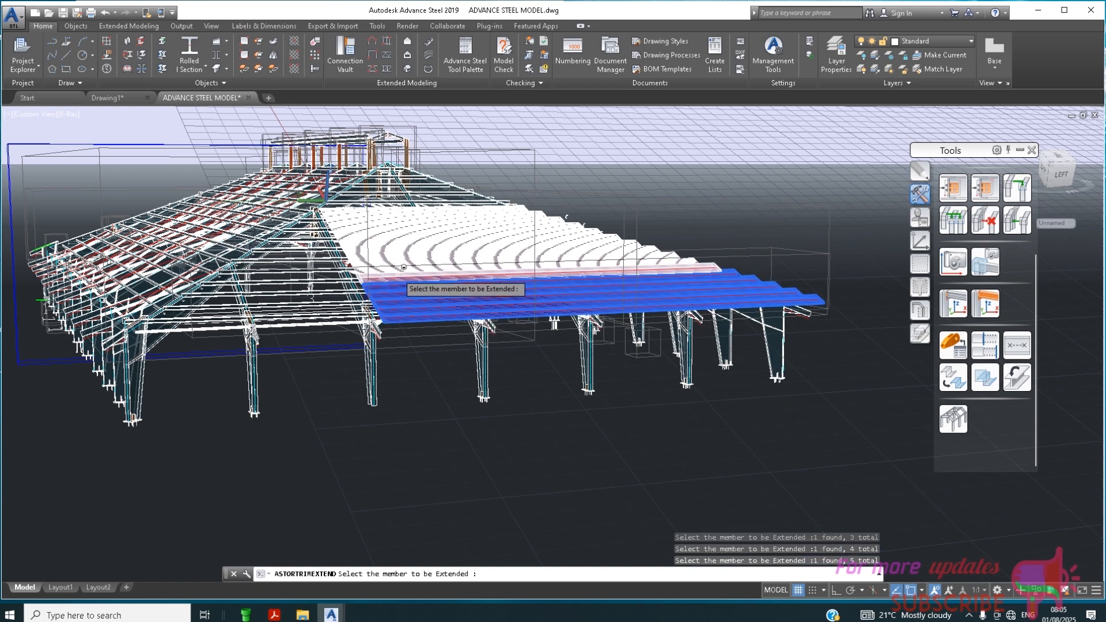
{"action": "left_click", "coordinate": [404, 265]}
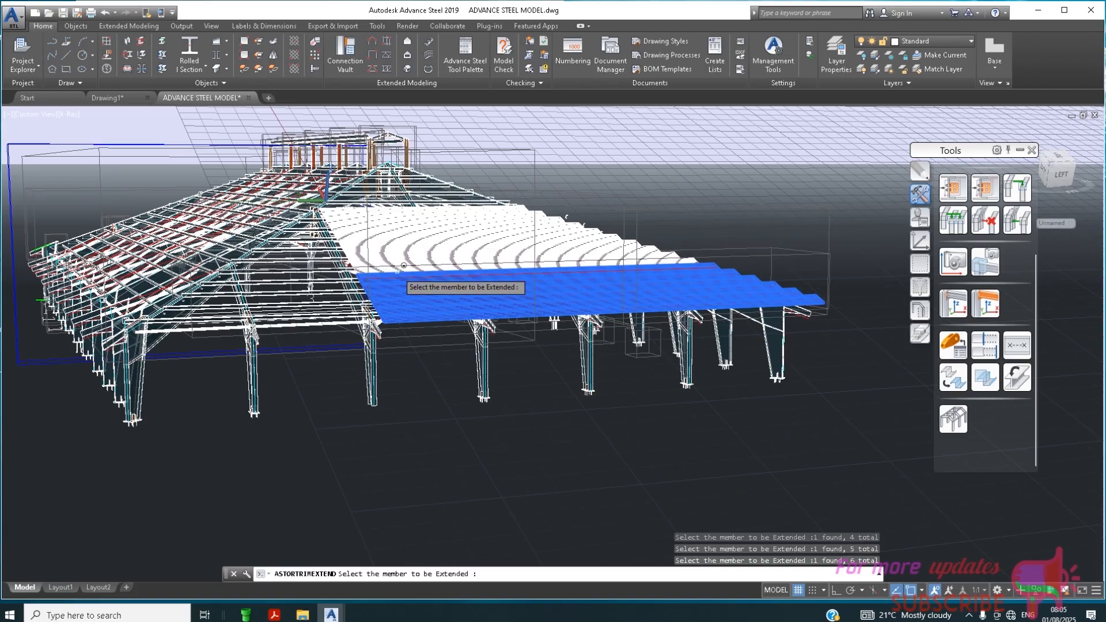
{"action": "left_click", "coordinate": [403, 265]}
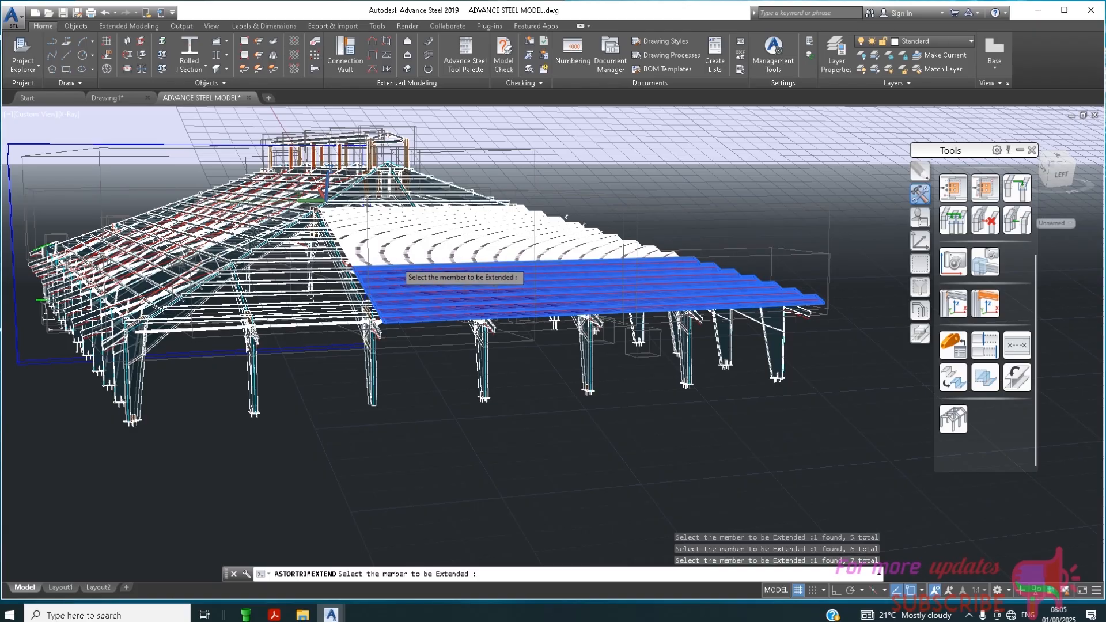
{"action": "left_click", "coordinate": [399, 250]}
{"action": "left_click", "coordinate": [395, 243]}
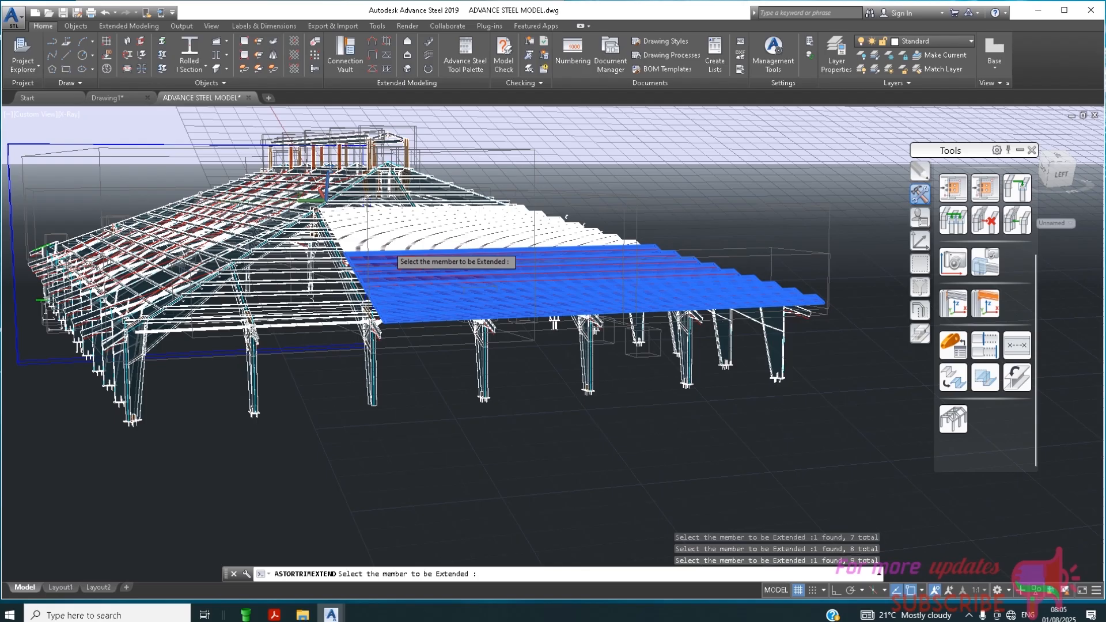
{"action": "left_click", "coordinate": [396, 236]}
{"action": "left_click", "coordinate": [397, 231]}
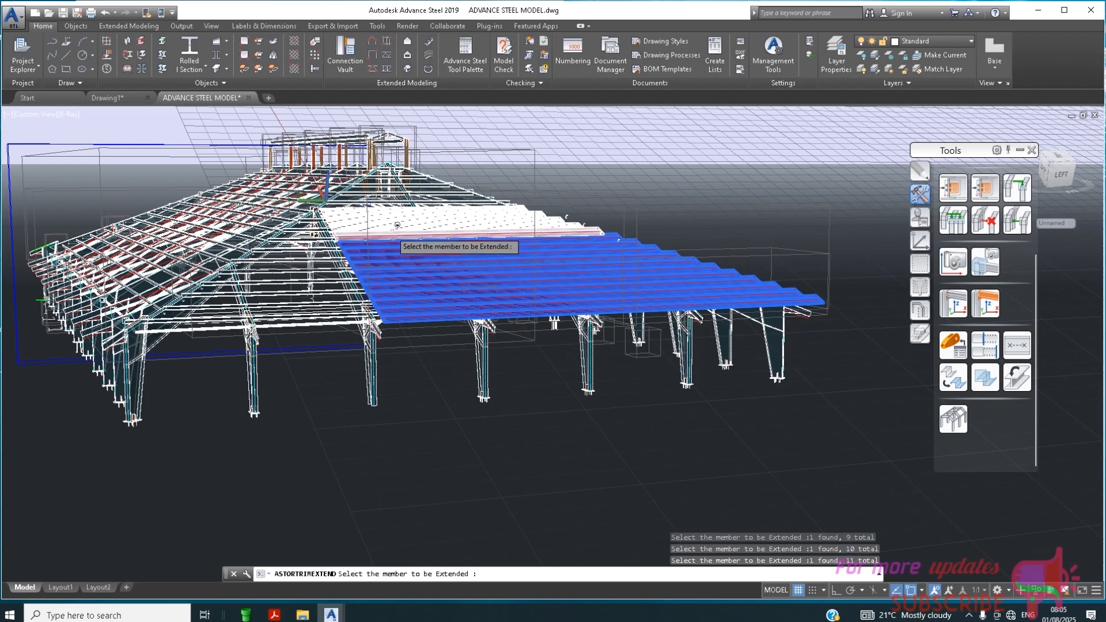
{"action": "left_click", "coordinate": [390, 230]}
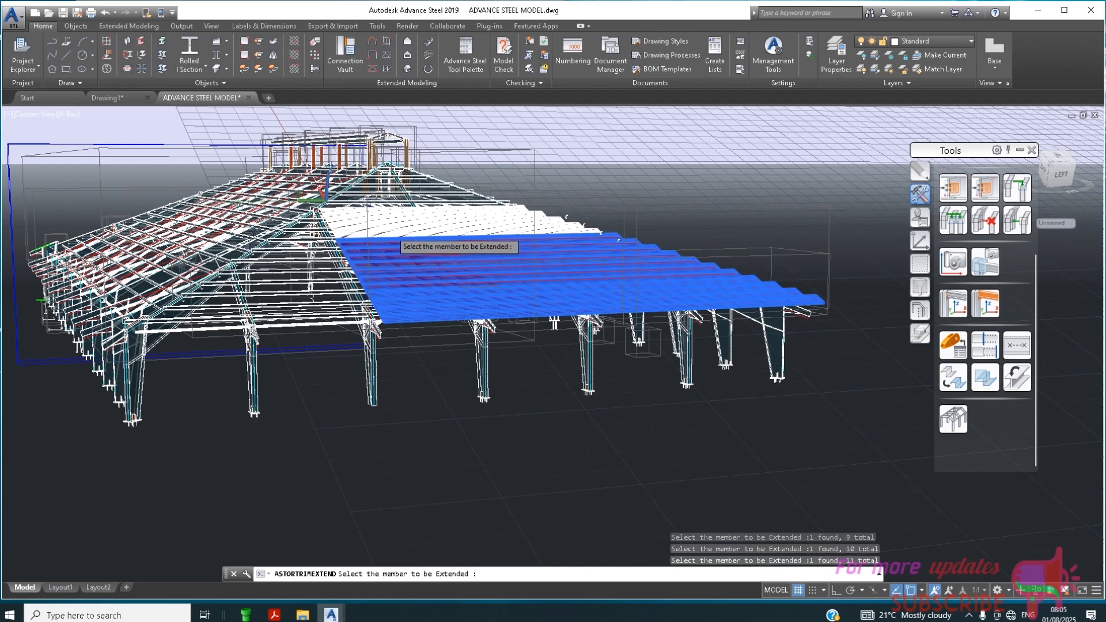
{"action": "left_click", "coordinate": [388, 224]}
{"action": "left_click", "coordinate": [386, 216]}
{"action": "left_click", "coordinate": [385, 219]}
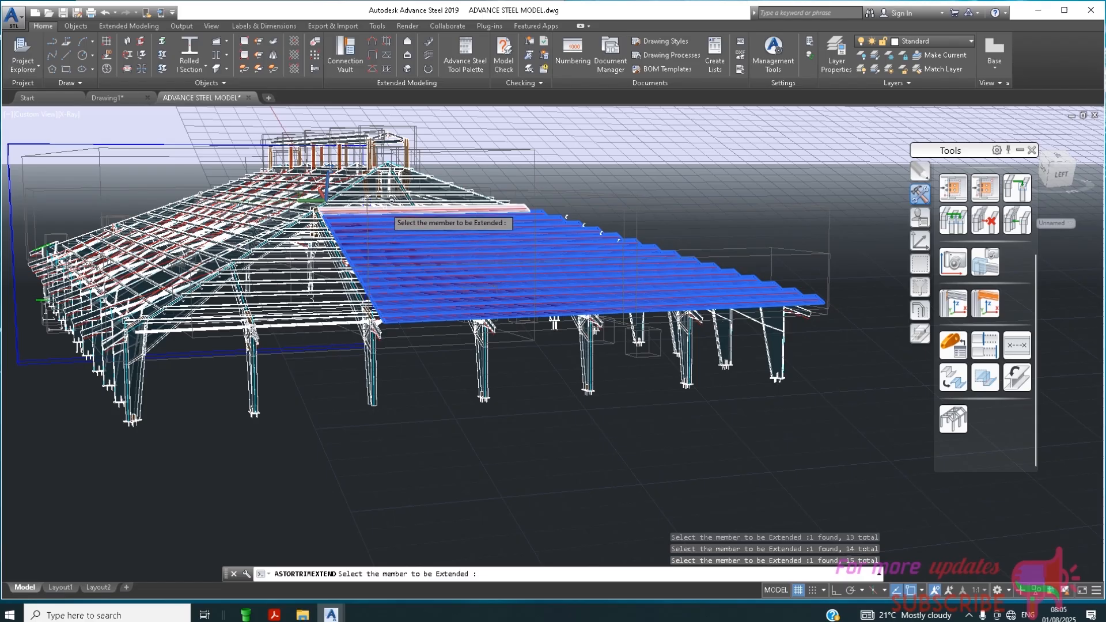
{"action": "left_click", "coordinate": [386, 216]}
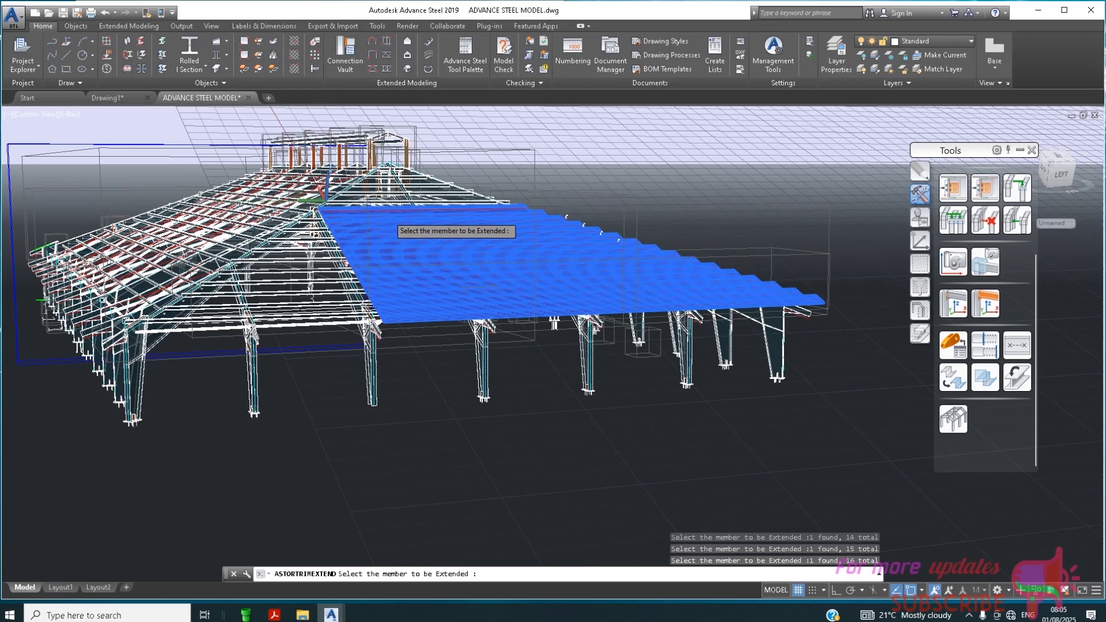
{"action": "key", "text": "Return"}
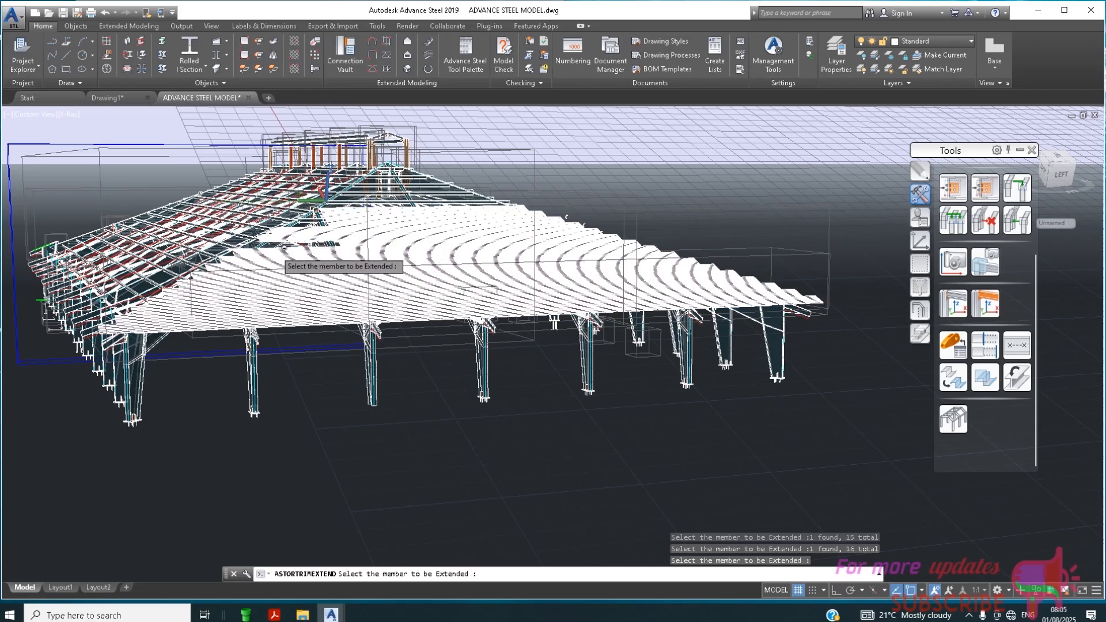
Extend the four upper hip-end cladding sheets that still stop short until they reach the hip rafter
{"action": "scroll", "coordinate": [284, 246], "scroll_direction": "up", "scroll_amount": 2}
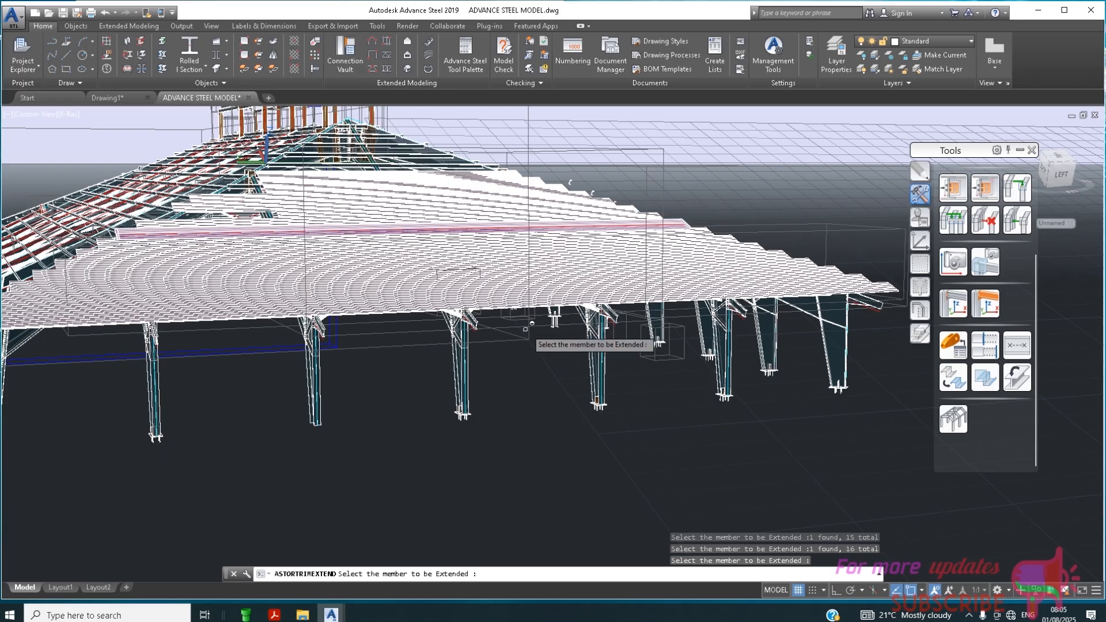
{"action": "scroll", "coordinate": [526, 329], "scroll_direction": "down", "scroll_amount": 4}
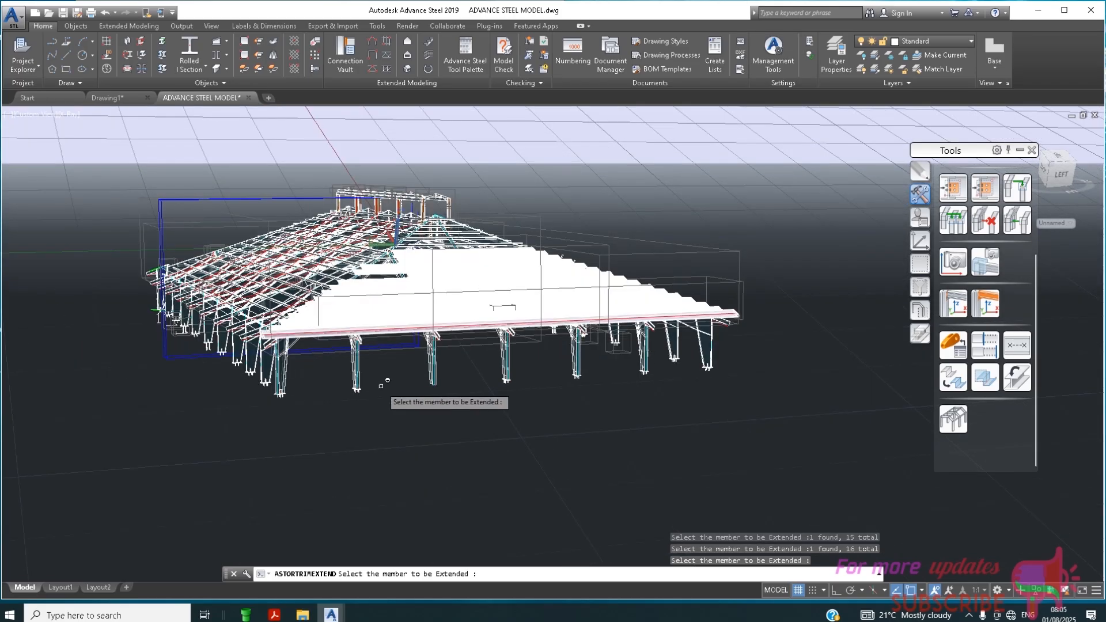
{"action": "middle_click_drag", "start_coordinate": [380, 385], "coordinate": [459, 457], "text": "shift"}
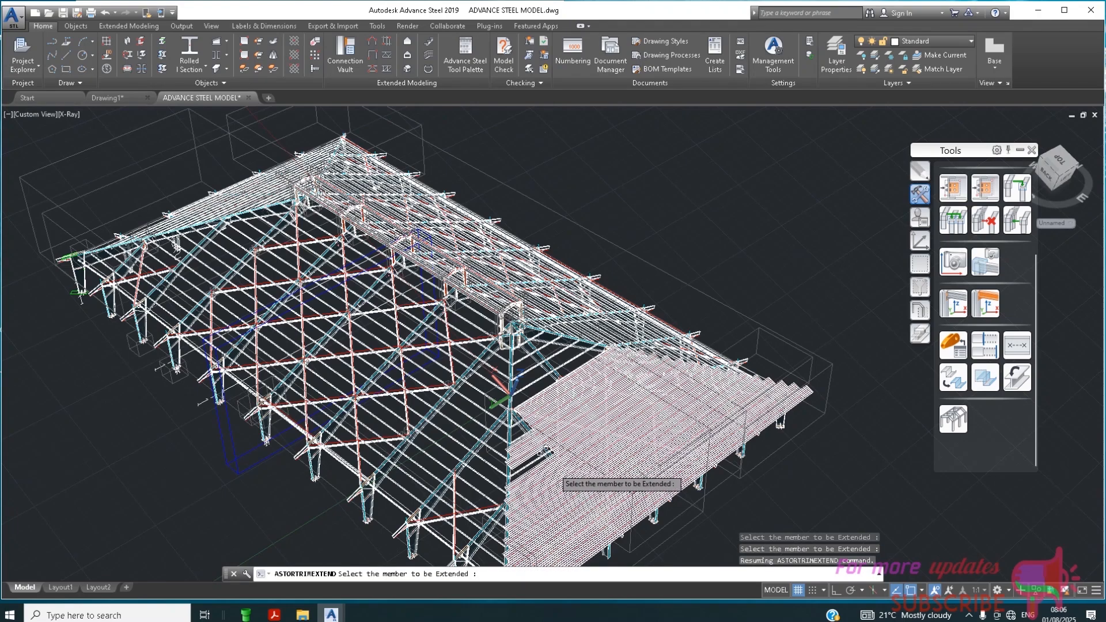
{"action": "scroll", "coordinate": [561, 462], "scroll_direction": "up", "scroll_amount": 1}
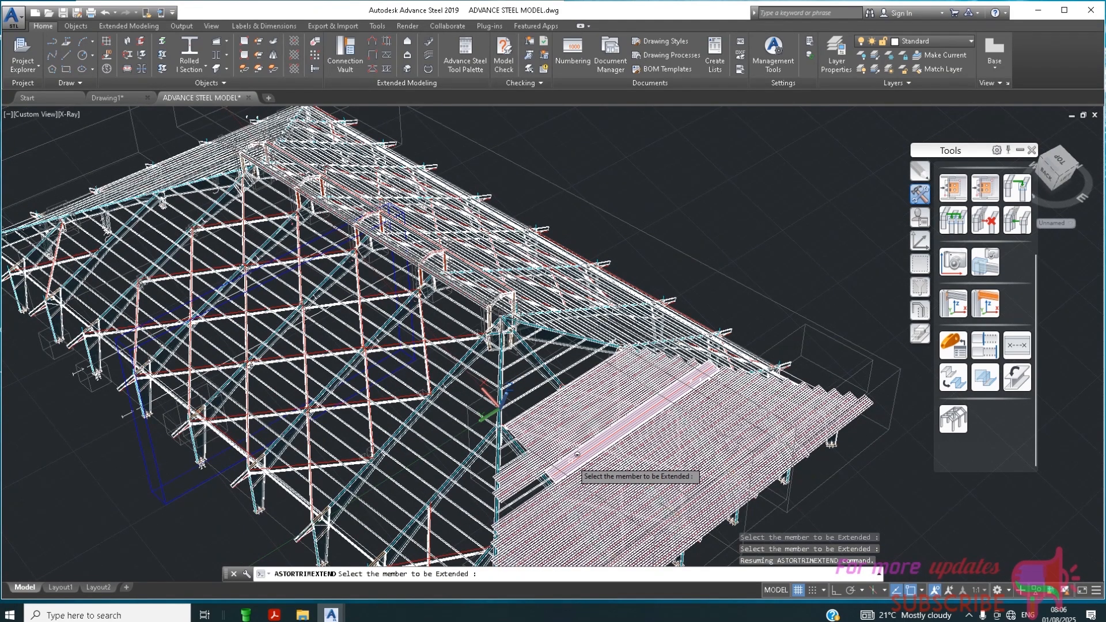
{"action": "left_click", "coordinate": [582, 451]}
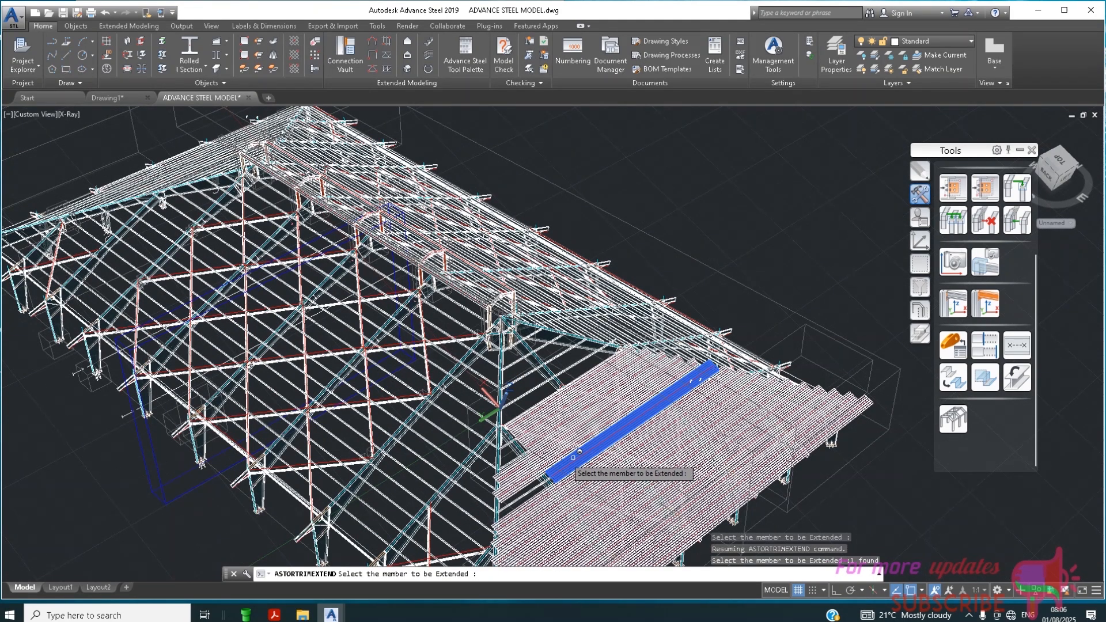
{"action": "left_click", "coordinate": [544, 432]}
{"action": "left_click", "coordinate": [524, 427]}
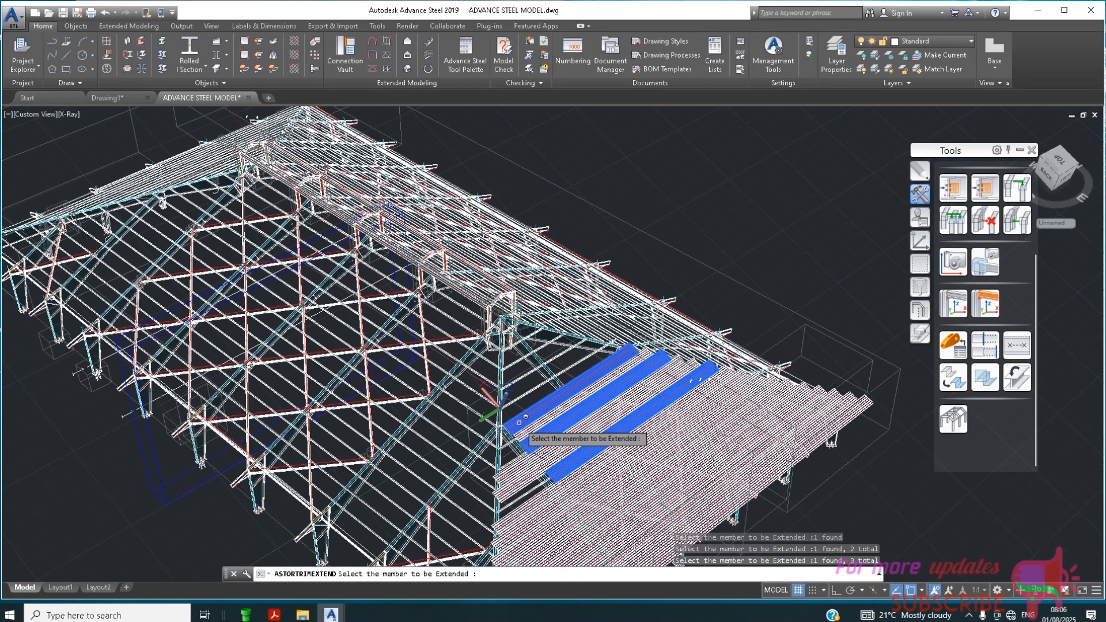
{"action": "left_click", "coordinate": [543, 433]}
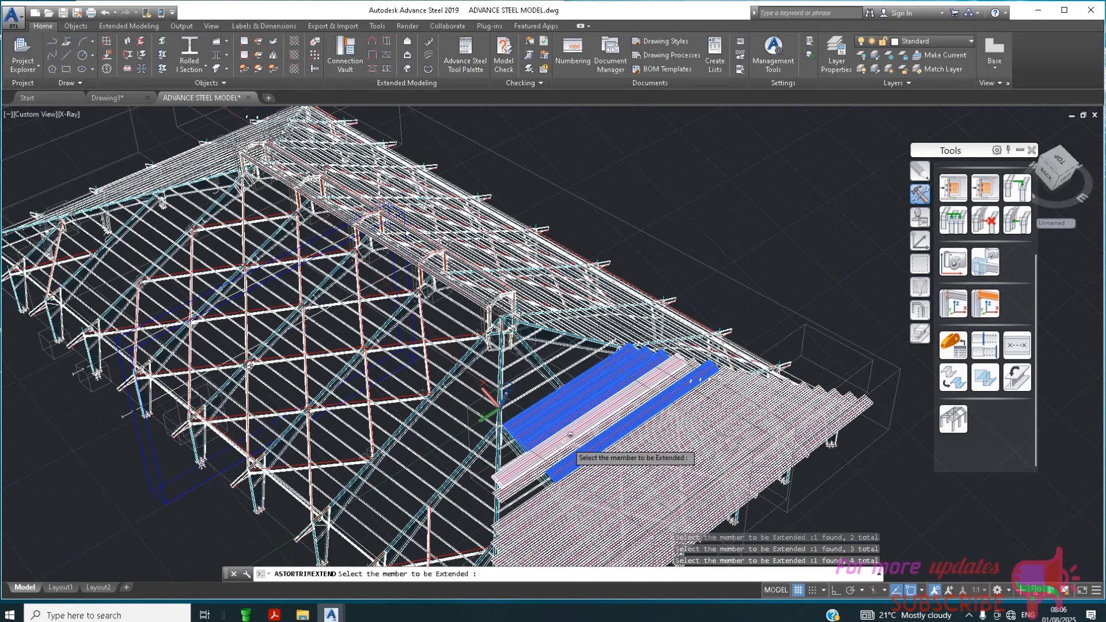
{"action": "key", "text": "Return"}
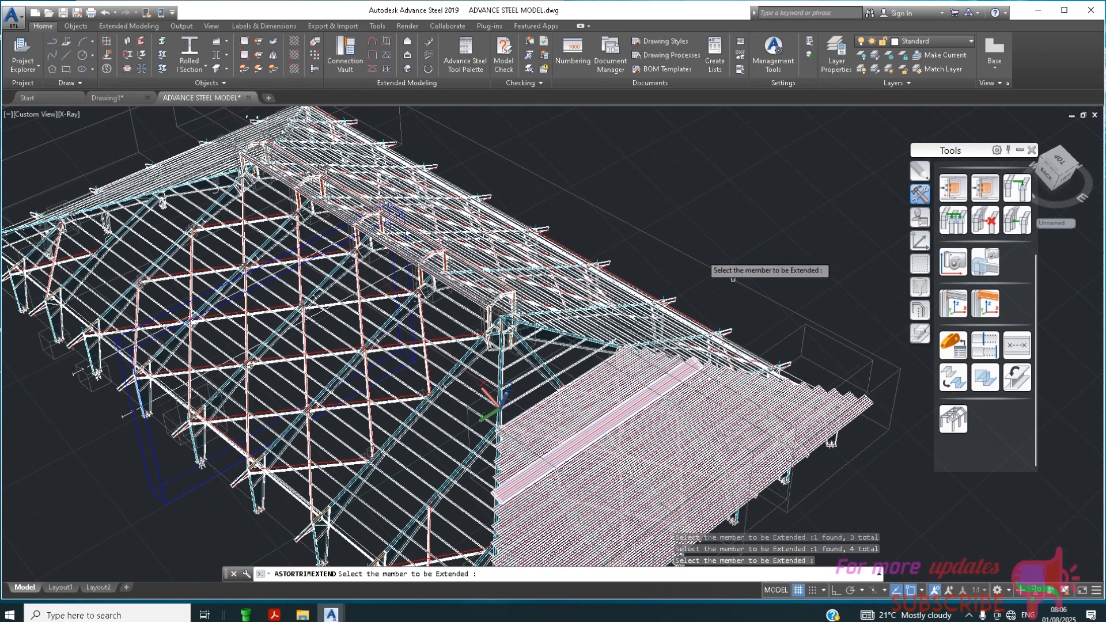
{"action": "scroll", "coordinate": [601, 207], "scroll_direction": "down", "scroll_amount": 1}
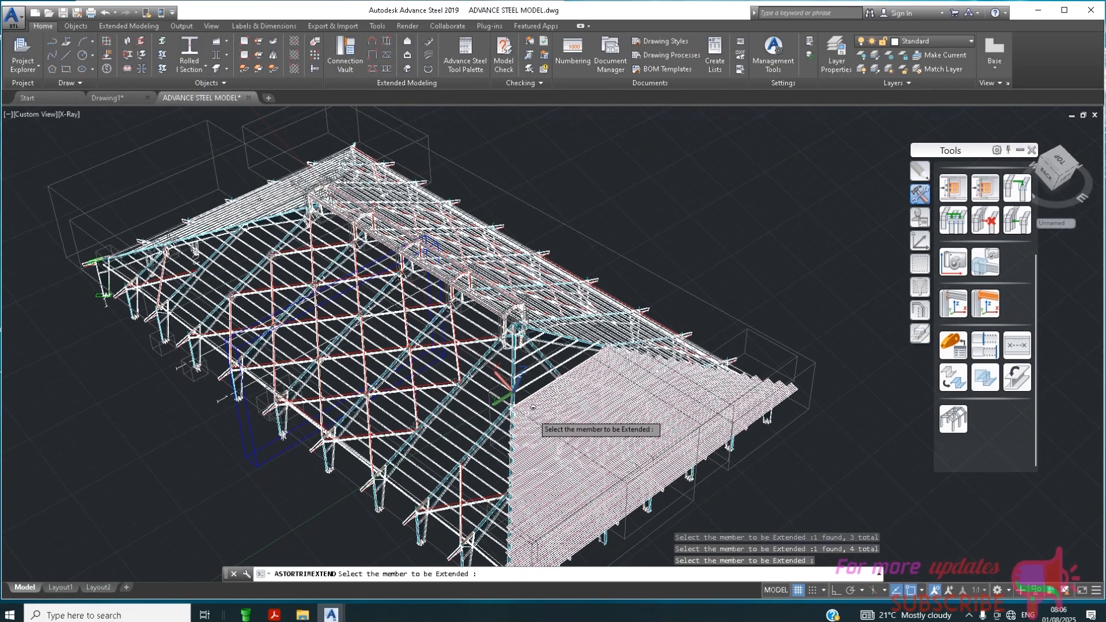
{"action": "middle_click_drag", "start_coordinate": [600, 366], "coordinate": [344, 374]}
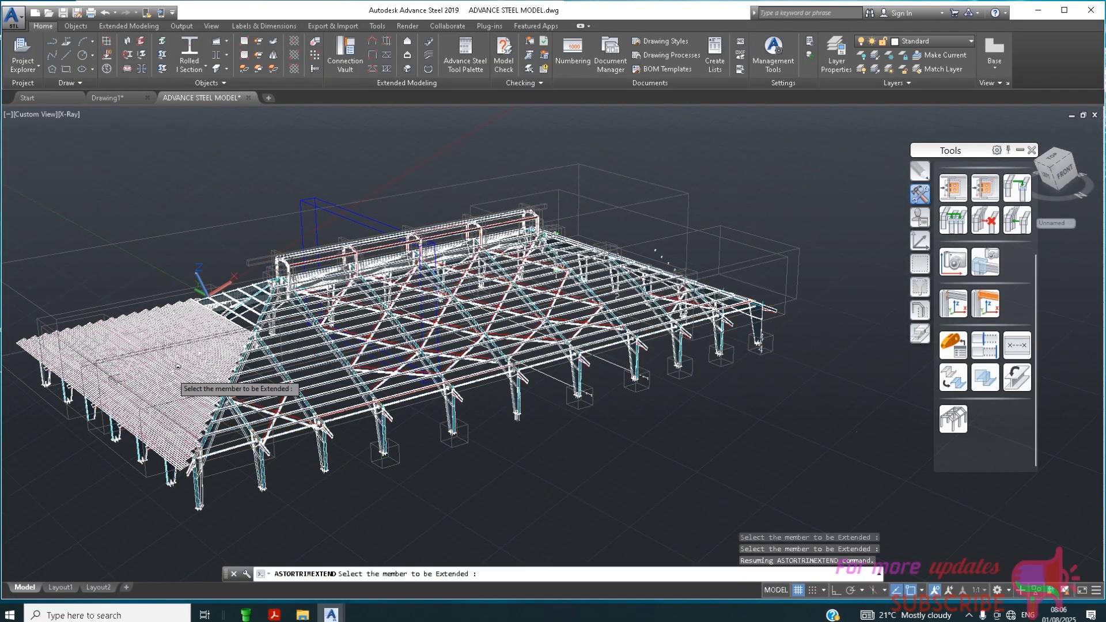
Look over the hip-end cladding from the front side of the building and end Trim/Extend
{"action": "scroll", "coordinate": [591, 330], "scroll_direction": "up", "scroll_amount": 2}
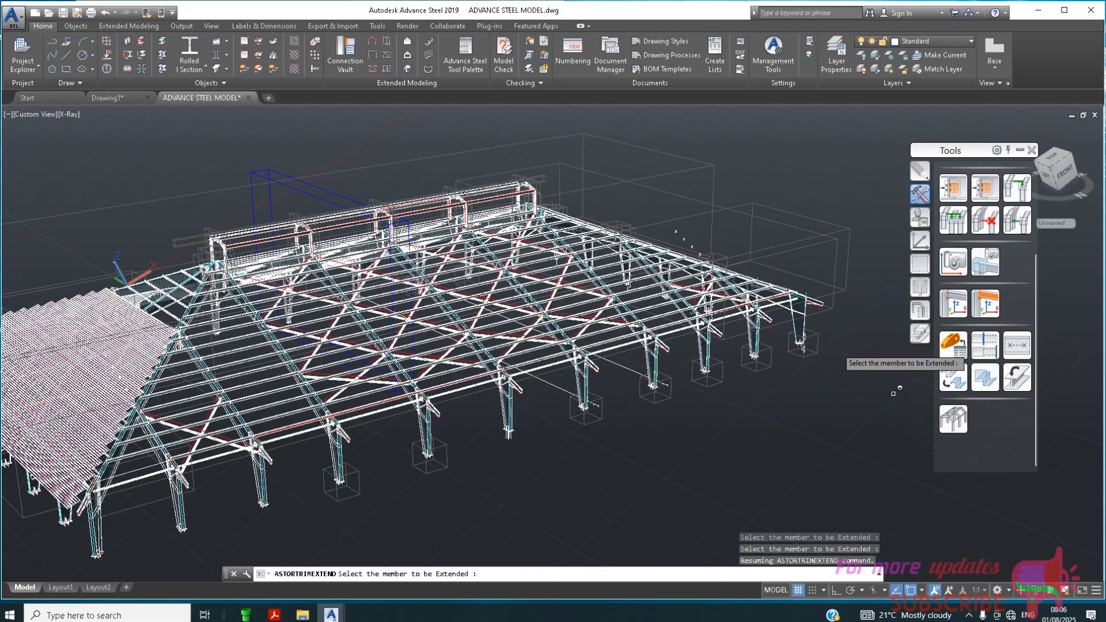
{"action": "scroll", "coordinate": [795, 340], "scroll_direction": "down", "scroll_amount": 2}
{"action": "scroll", "coordinate": [743, 352], "scroll_direction": "down", "scroll_amount": 1}
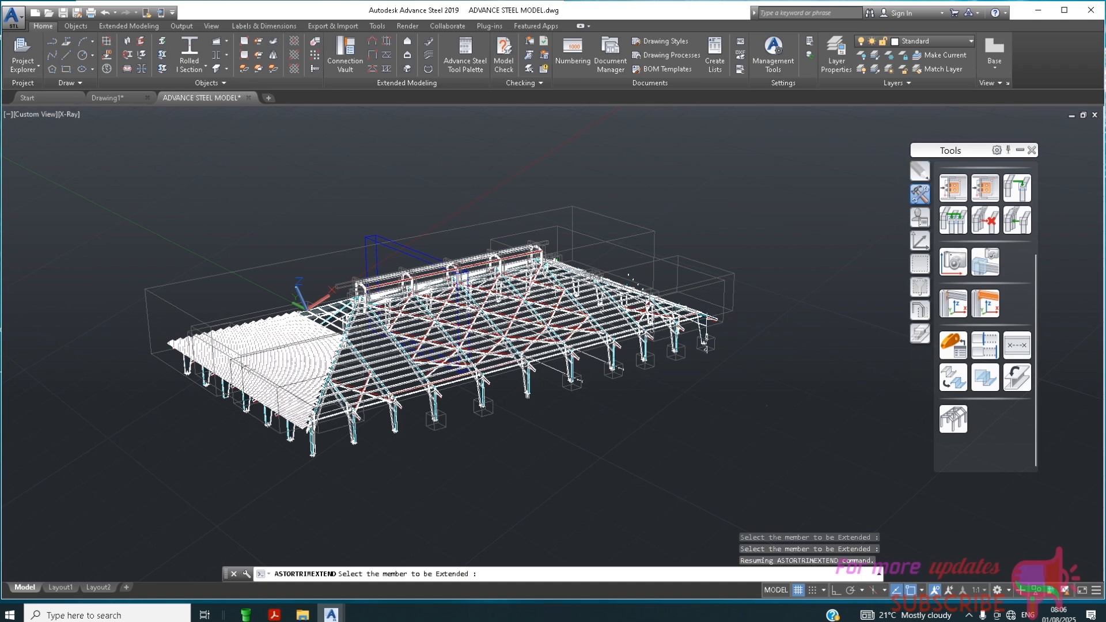
{"action": "key", "text": "Escape"}
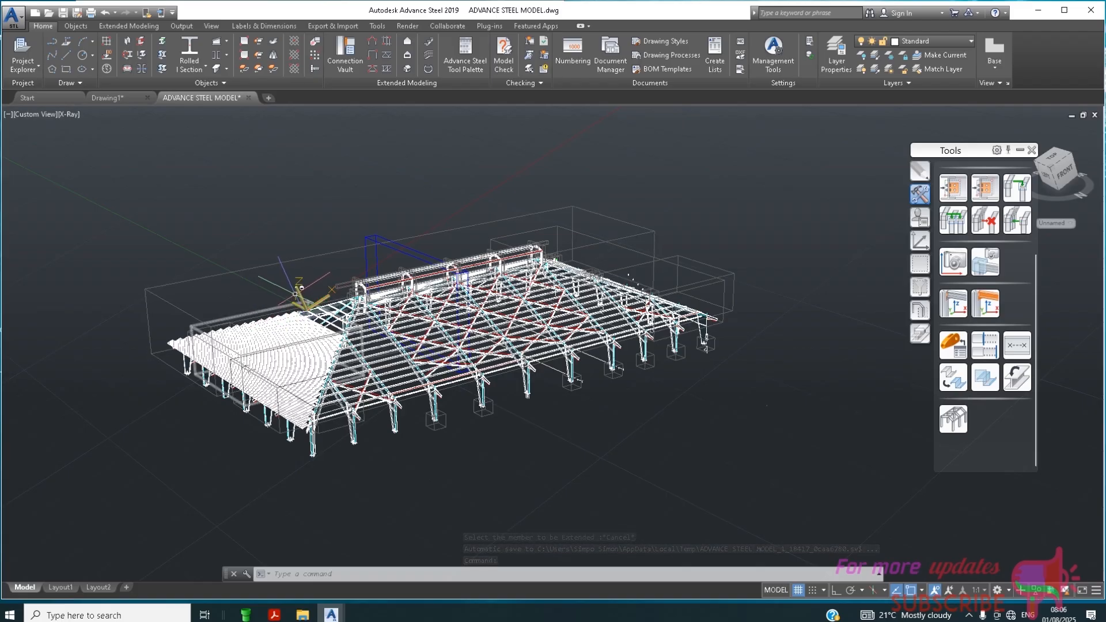
Move the UCS origin to the ridge end of the first main rafter beside the clad hip end
{"action": "left_click", "coordinate": [317, 311]}
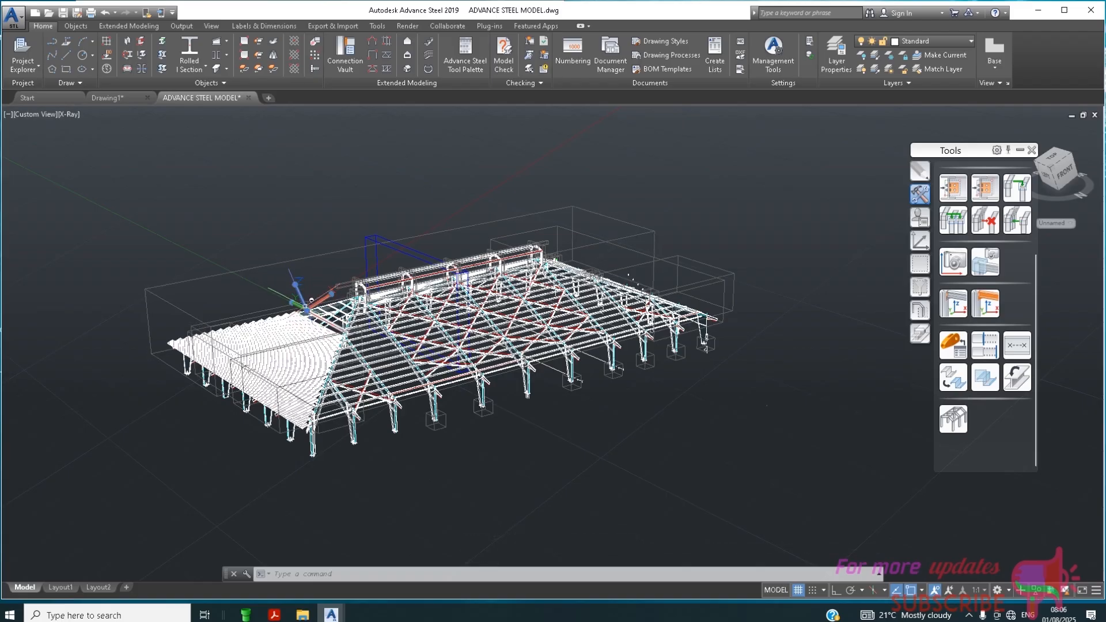
{"action": "key", "text": "Escape"}
{"action": "left_click", "coordinate": [307, 308]}
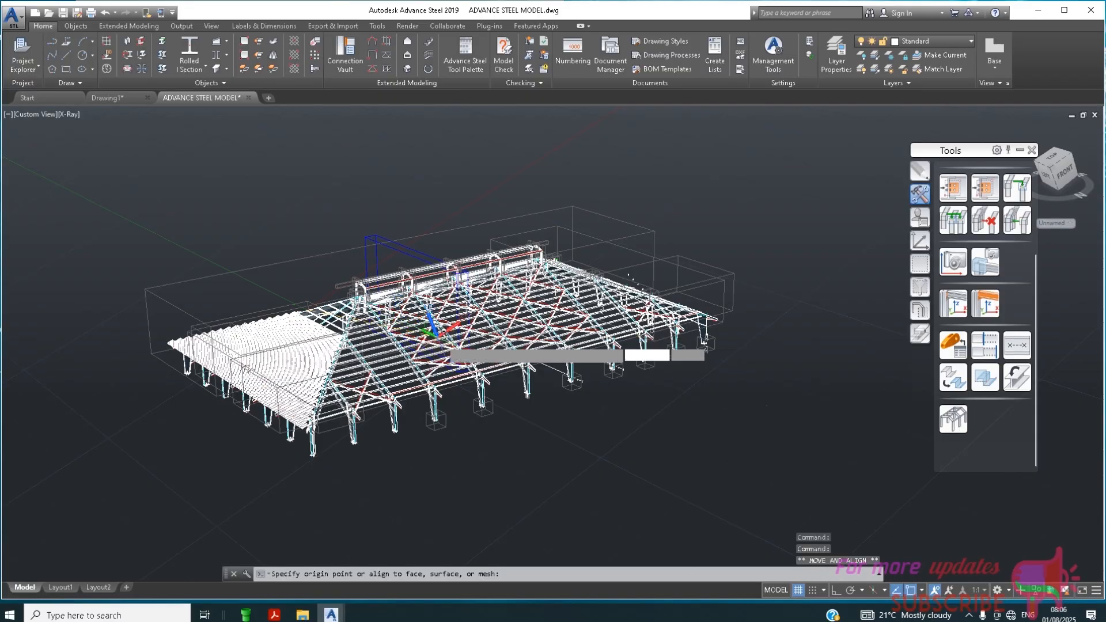
{"action": "scroll", "coordinate": [408, 291], "scroll_direction": "up", "scroll_amount": 2}
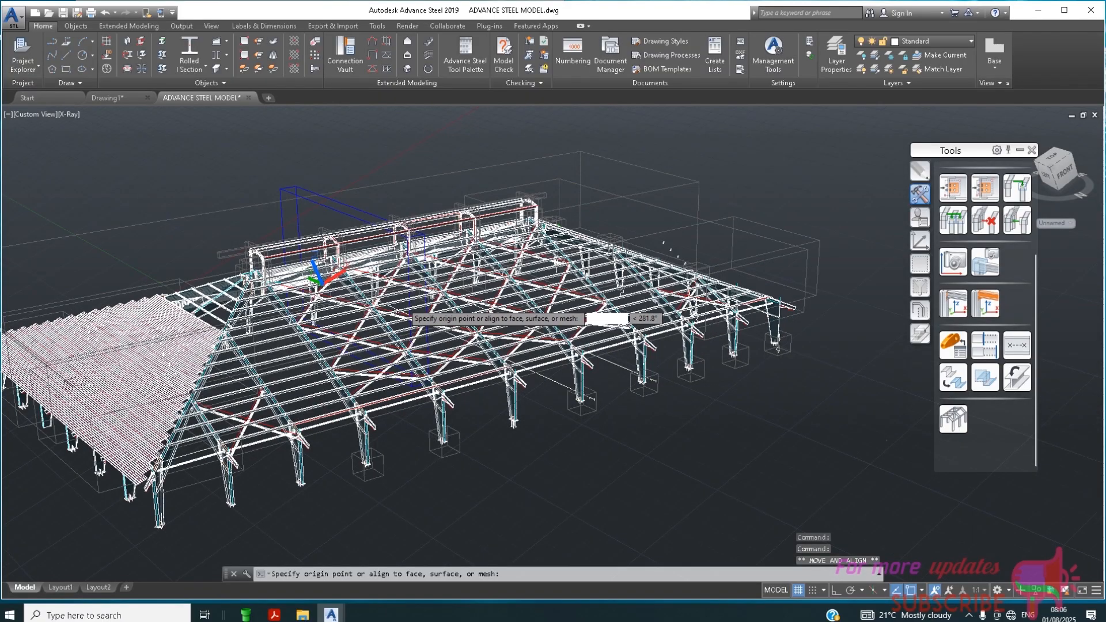
{"action": "scroll", "coordinate": [403, 302], "scroll_direction": "up", "scroll_amount": 2}
{"action": "mouse_move", "coordinate": [403, 303]}
{"action": "middle_mouse_down"}
{"action": "mouse_move", "coordinate": [412, 299]}
{"action": "mouse_move", "coordinate": [375, 269]}
{"action": "mouse_move", "coordinate": [443, 312]}
{"action": "mouse_move", "coordinate": [479, 363]}
{"action": "mouse_move", "coordinate": [572, 385]}
{"action": "middle_mouse_up"}
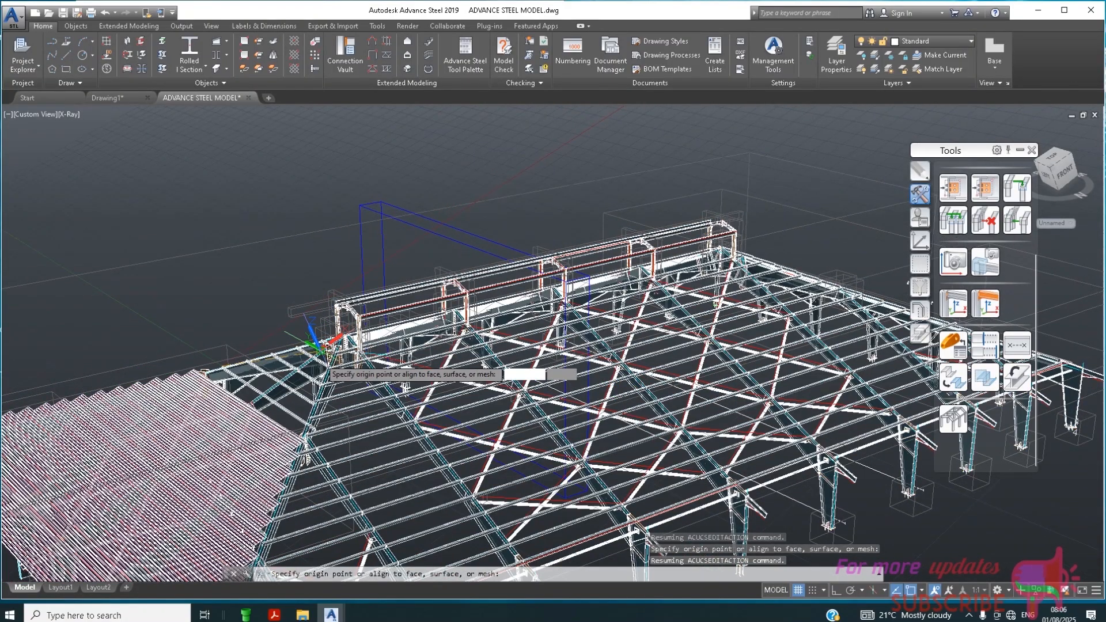
{"action": "scroll", "coordinate": [325, 346], "scroll_direction": "up", "scroll_amount": 3}
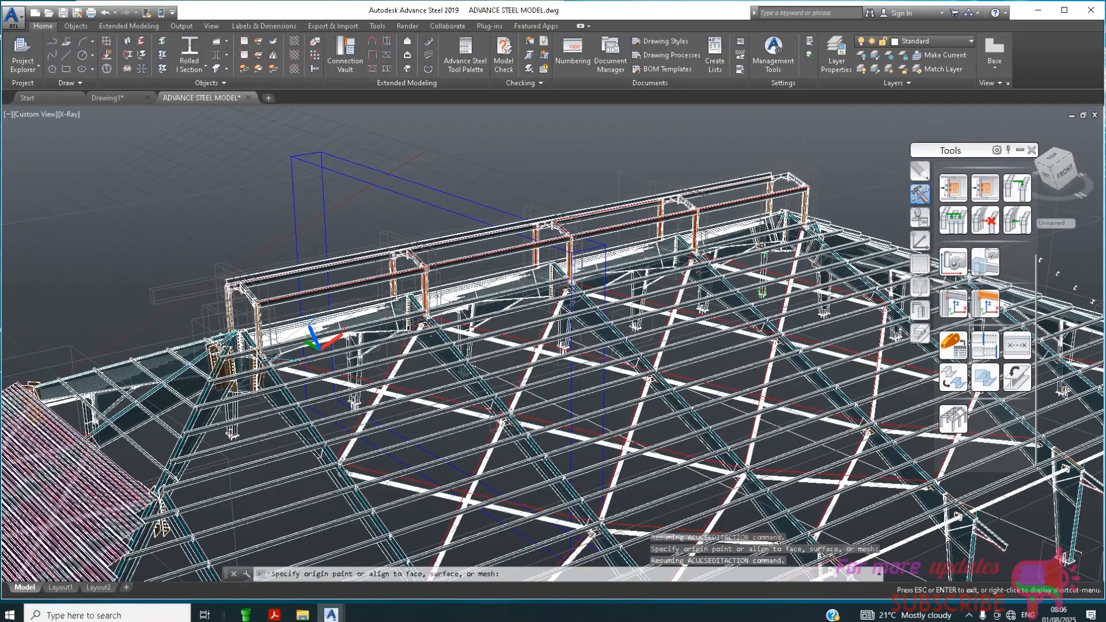
{"action": "mouse_move", "coordinate": [322, 342]}
{"action": "middle_mouse_down"}
{"action": "mouse_move", "coordinate": [473, 367]}
{"action": "mouse_move", "coordinate": [502, 357]}
{"action": "middle_mouse_up"}
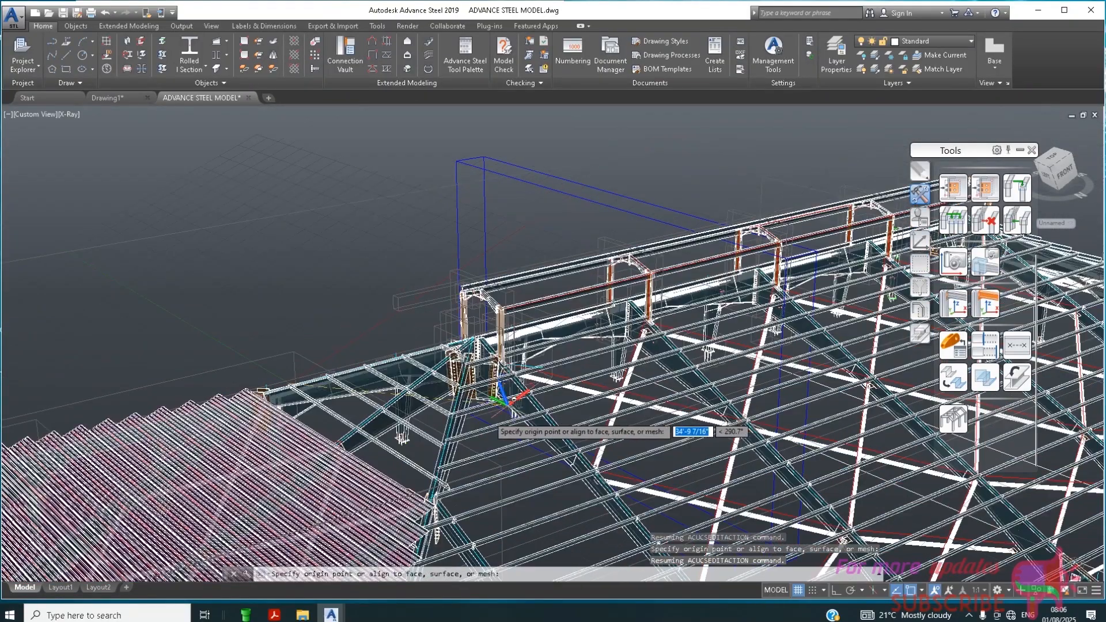
{"action": "scroll", "coordinate": [475, 394], "scroll_direction": "up", "scroll_amount": 2}
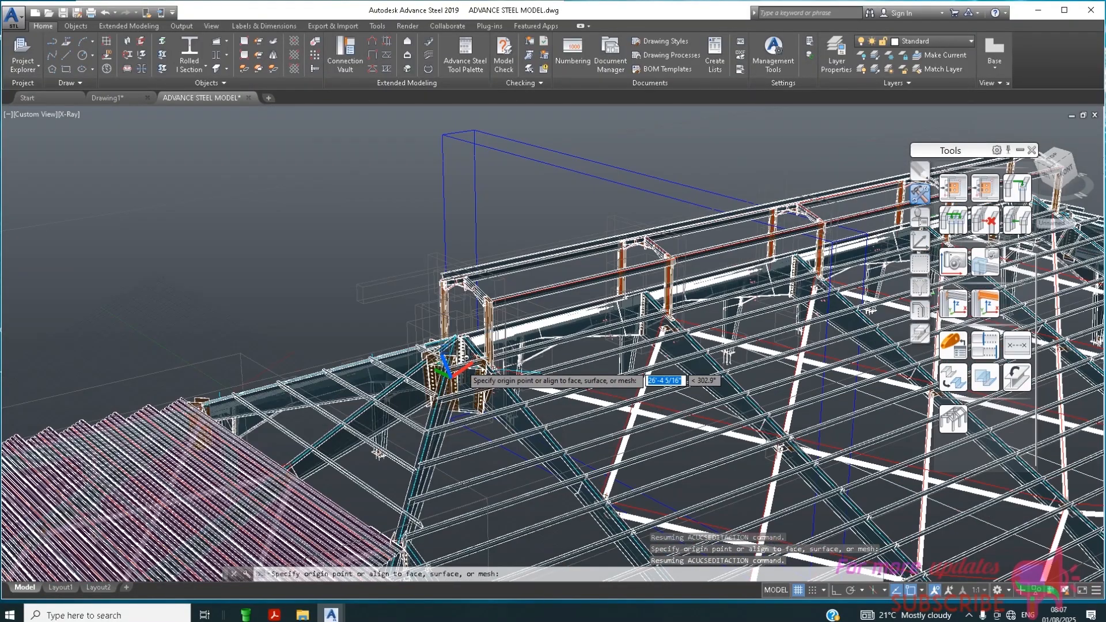
{"action": "scroll", "coordinate": [431, 375], "scroll_direction": "up", "scroll_amount": 2}
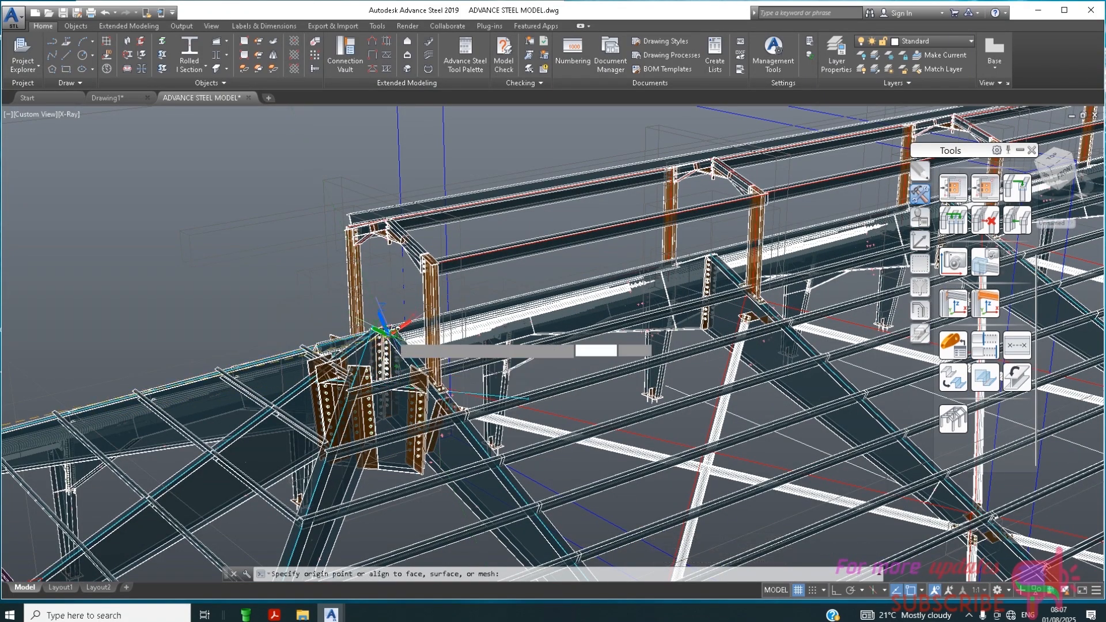
{"action": "left_click", "coordinate": [399, 330]}
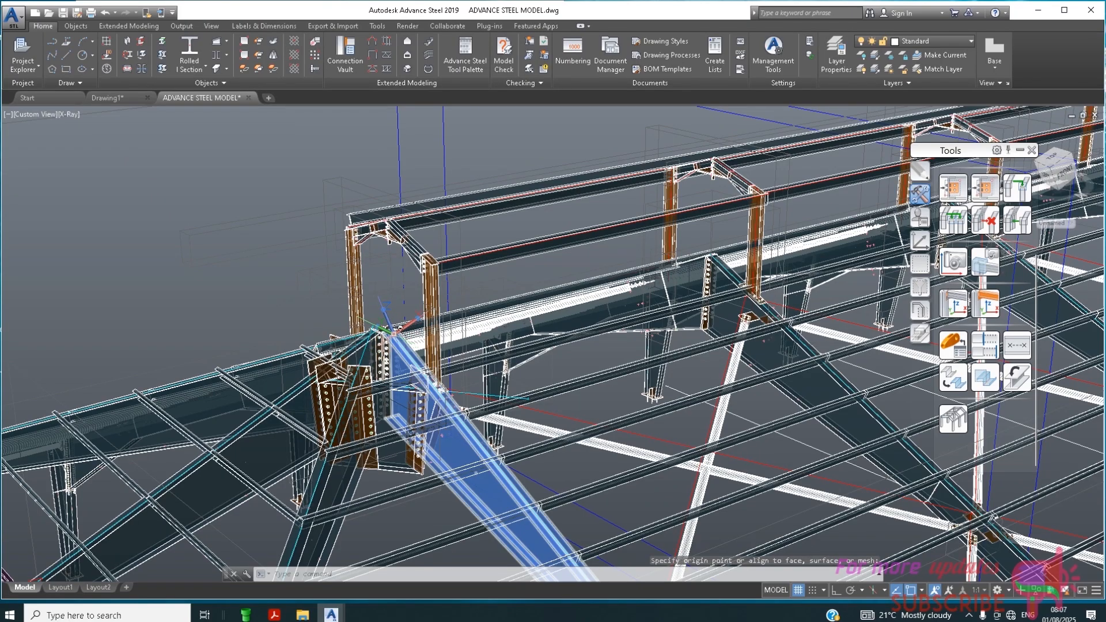
Align the UCS with the Object option to the first main rafter beside the hip end
{"action": "right_click", "coordinate": [394, 332]}
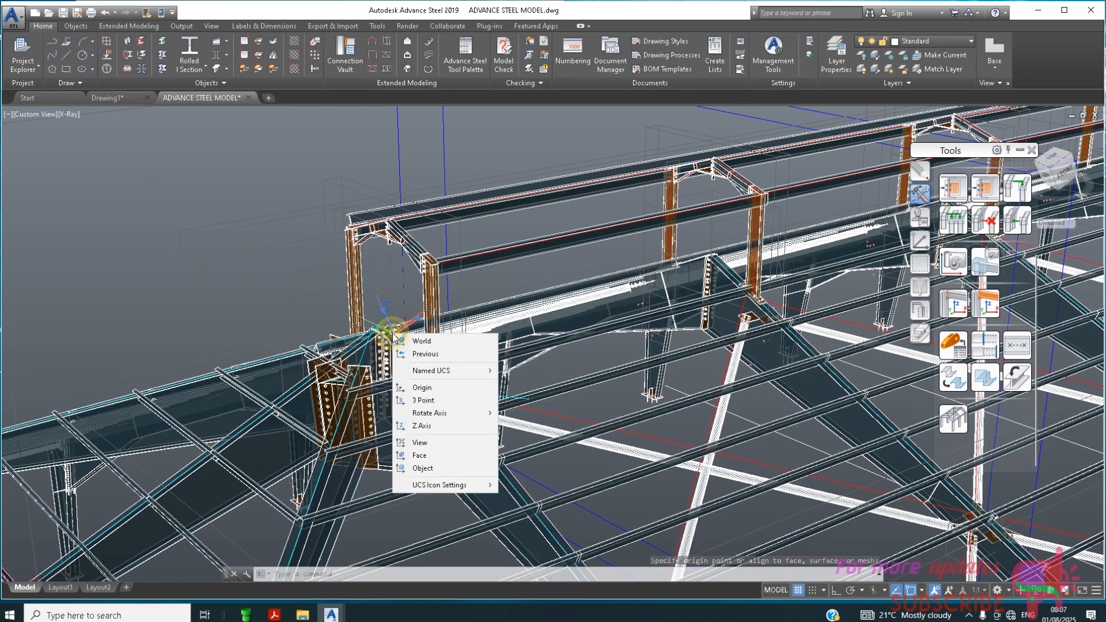
{"action": "left_click", "coordinate": [431, 468]}
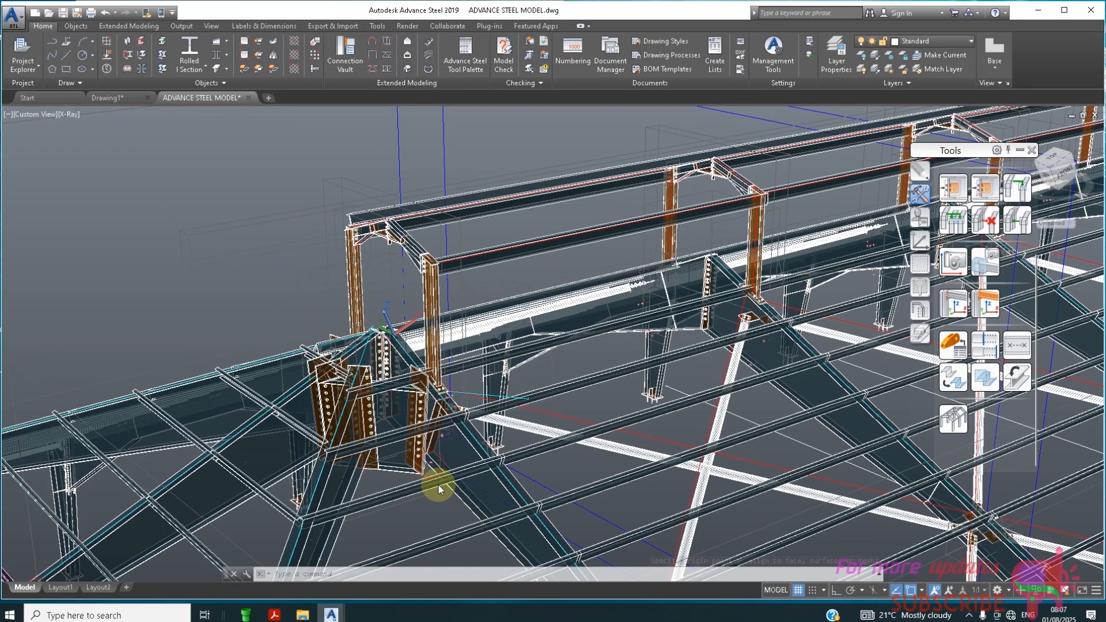
{"action": "left_click", "coordinate": [500, 507]}
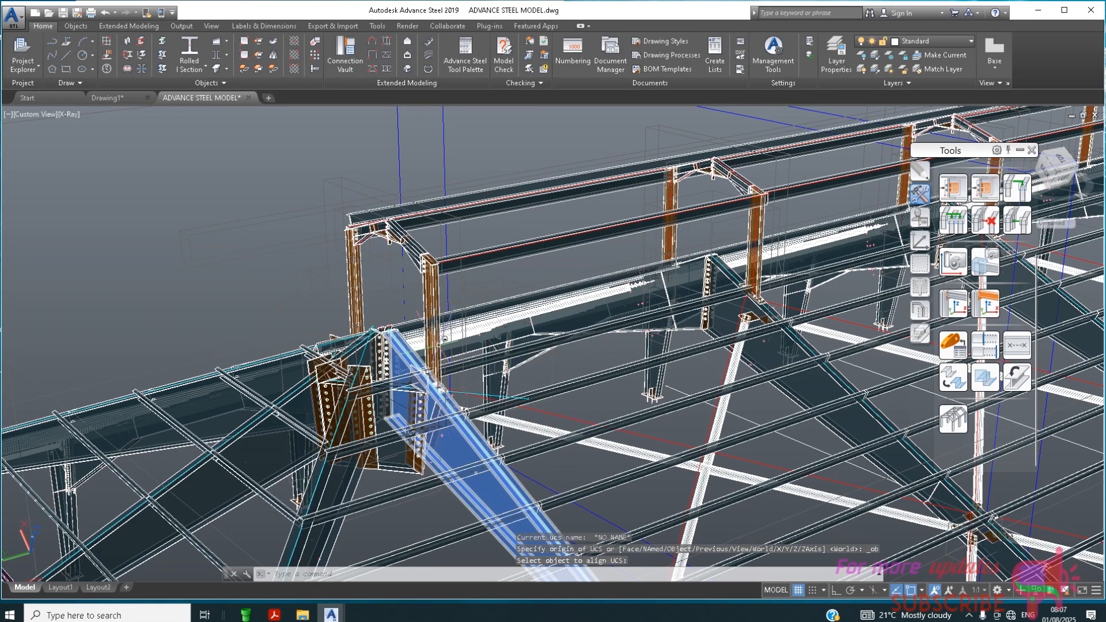
Inspect the new UCS orientation over the whole roof, switching the grid display off and back on
{"action": "scroll", "coordinate": [402, 292], "scroll_direction": "down", "scroll_amount": 4}
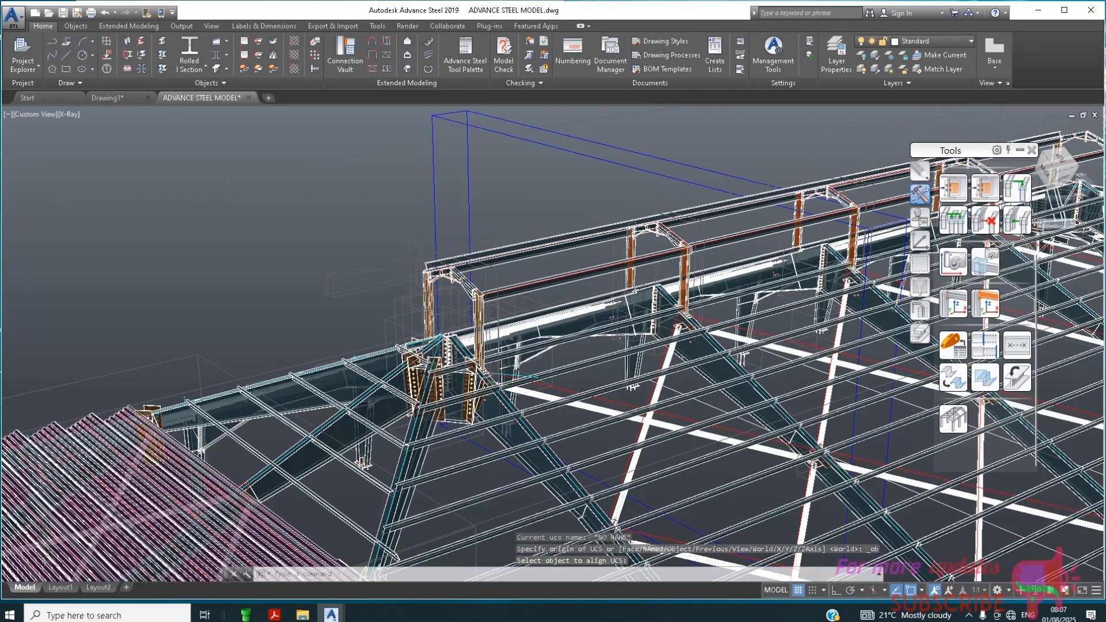
{"action": "scroll", "coordinate": [530, 306], "scroll_direction": "down", "scroll_amount": 4}
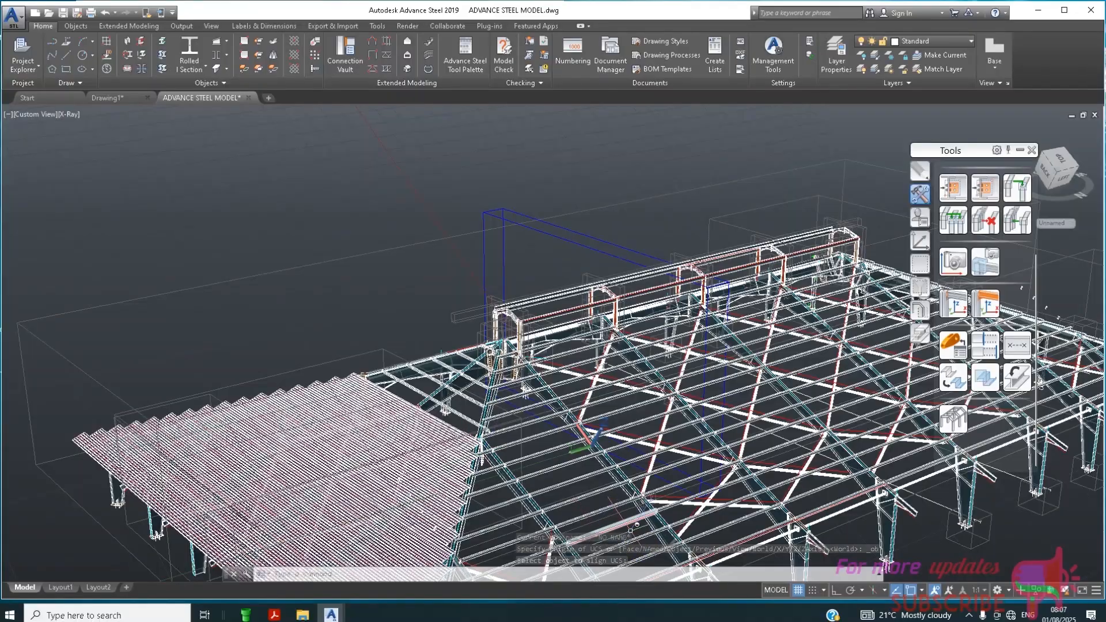
{"action": "scroll", "coordinate": [605, 466], "scroll_direction": "up", "scroll_amount": 2}
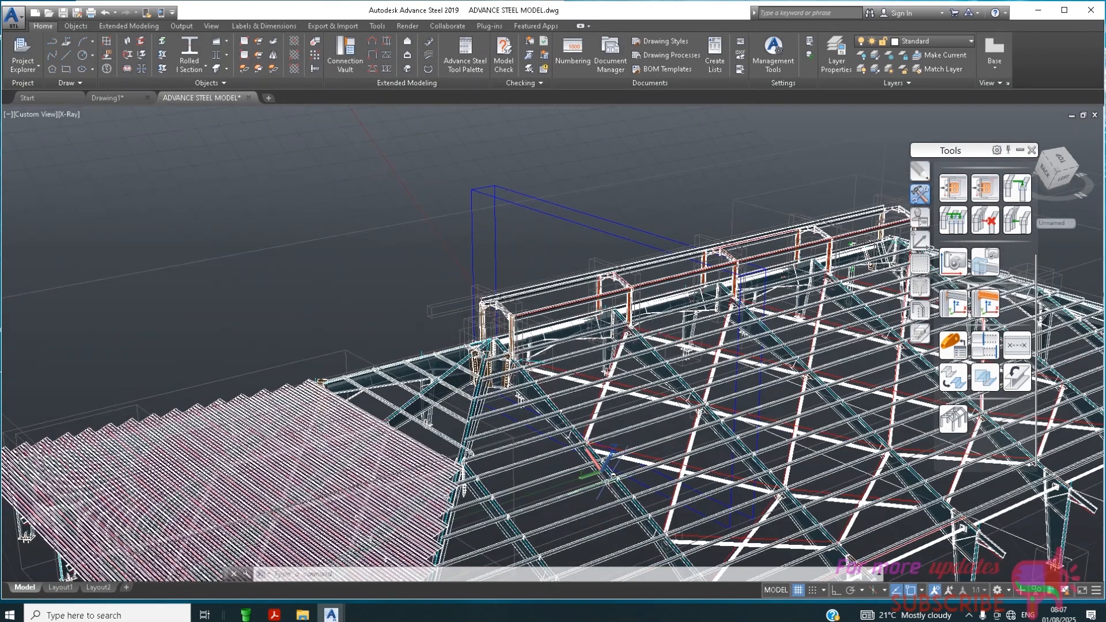
{"action": "scroll", "coordinate": [501, 258], "scroll_direction": "down", "scroll_amount": 2}
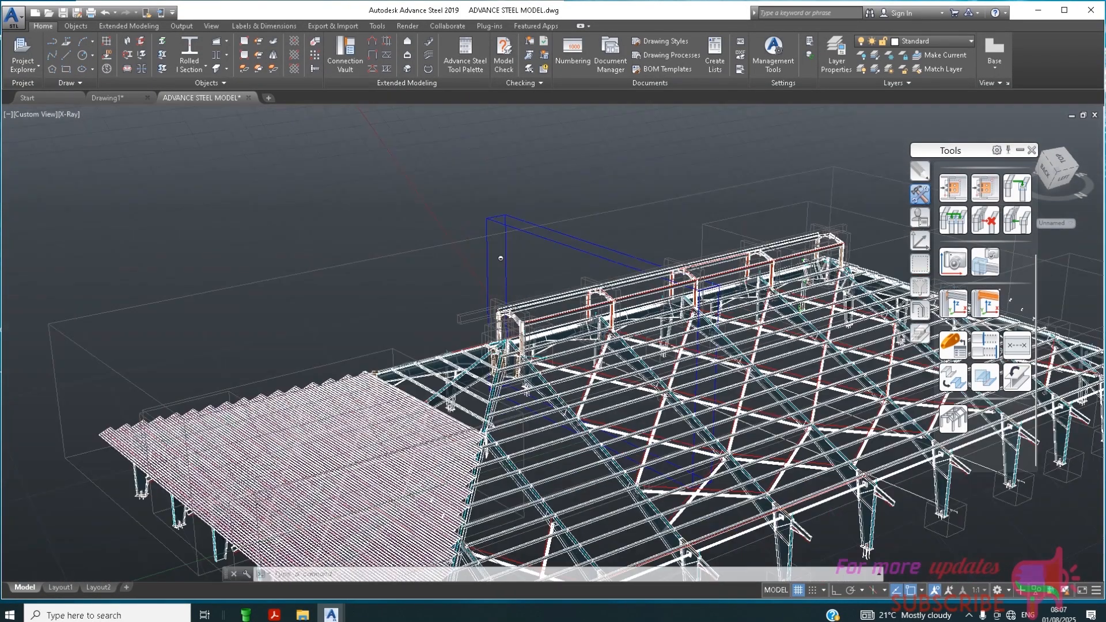
{"action": "scroll", "coordinate": [500, 258], "scroll_direction": "down", "scroll_amount": 5}
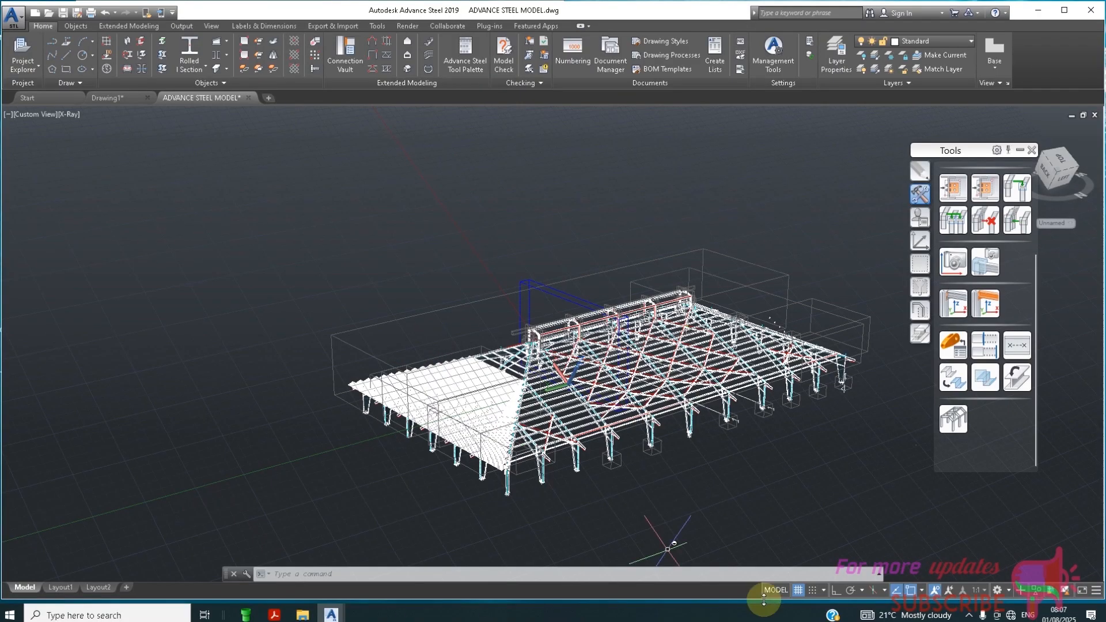
{"action": "left_click", "coordinate": [798, 590]}
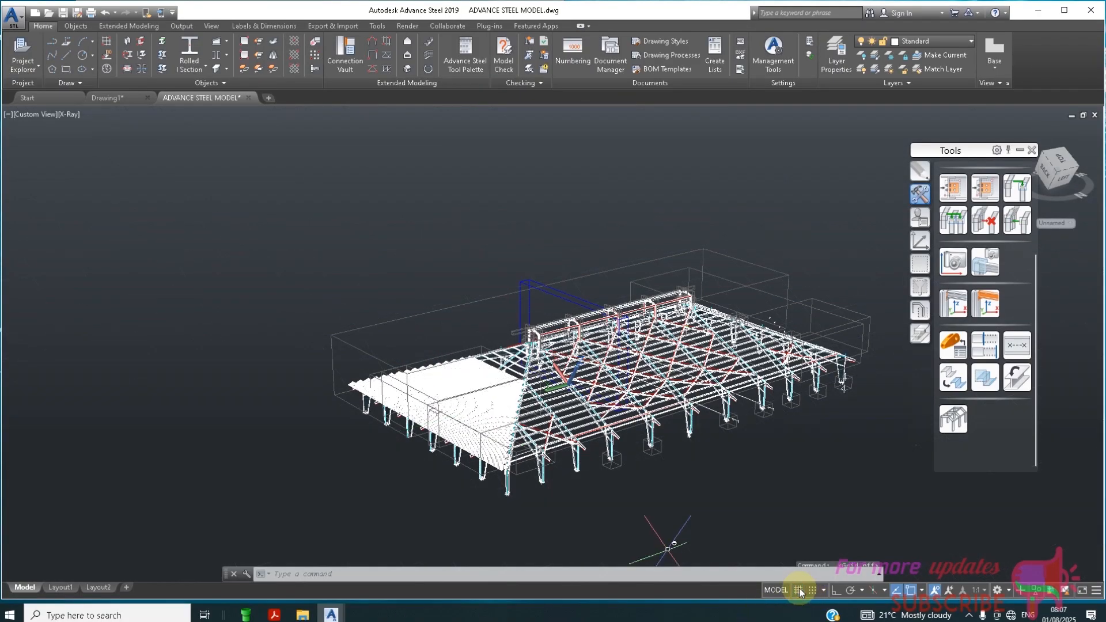
{"action": "left_click", "coordinate": [799, 590]}
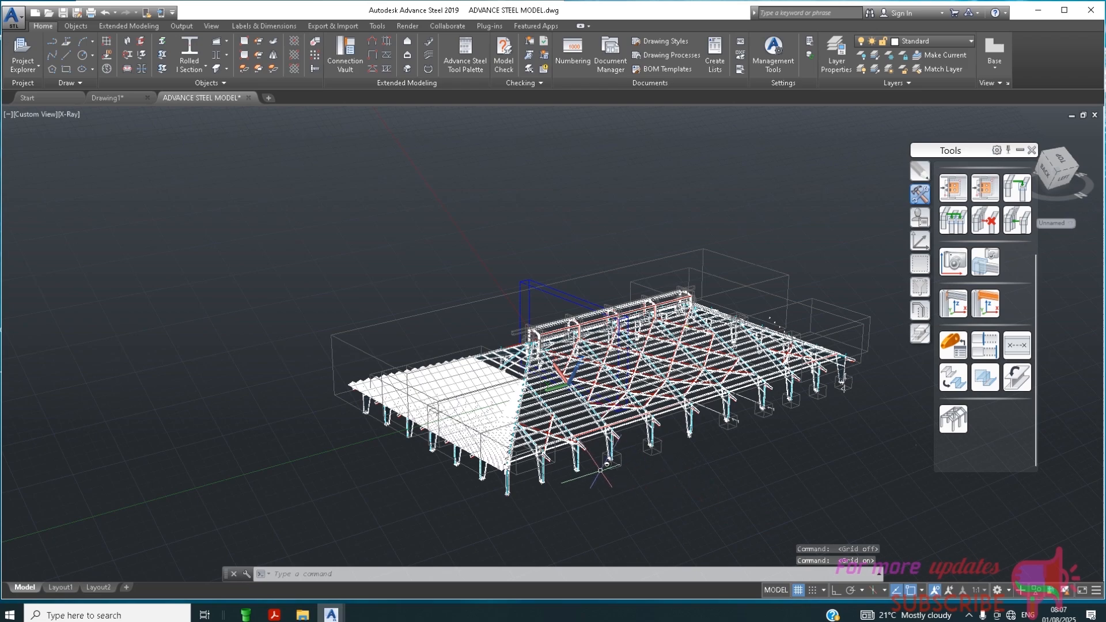
Examine from the hip end how the UCS grid plane lies relative to the long roof slope
{"action": "middle_click_drag", "start_coordinate": [593, 465], "coordinate": [688, 425], "text": "shift"}
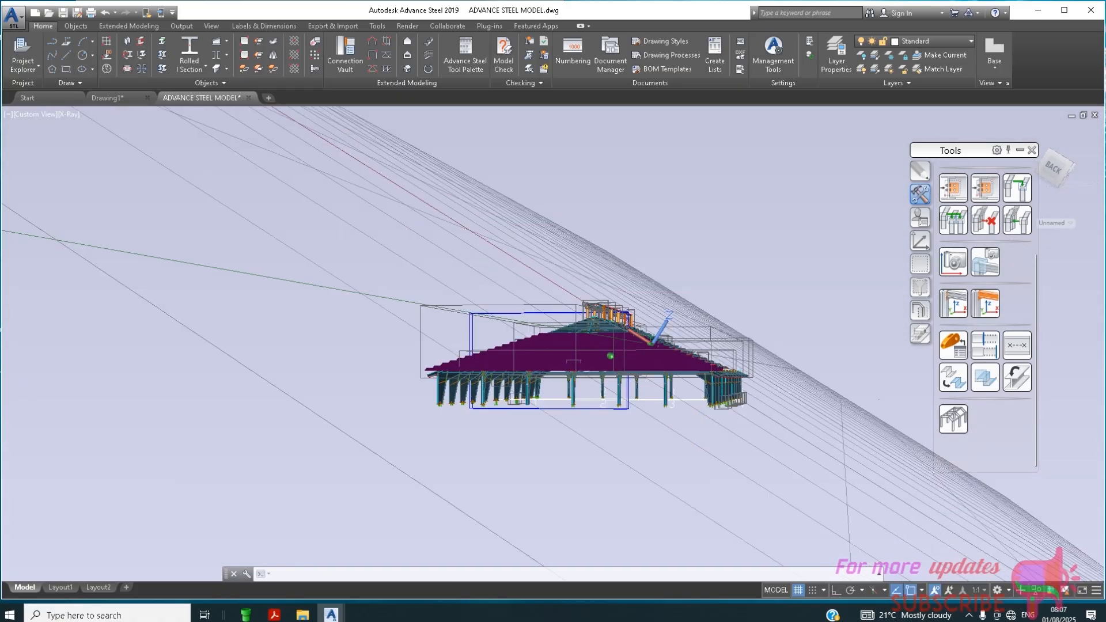
{"action": "key", "text": "F7"}
{"action": "scroll", "coordinate": [621, 312], "scroll_direction": "up", "scroll_amount": 5}
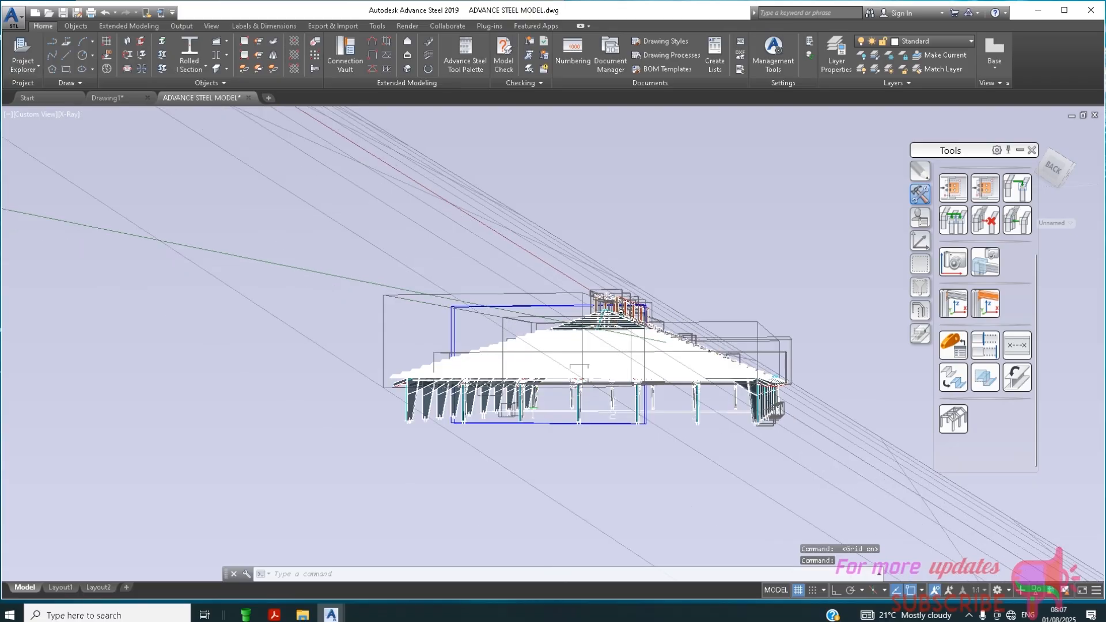
{"action": "scroll", "coordinate": [738, 324], "scroll_direction": "up", "scroll_amount": 2}
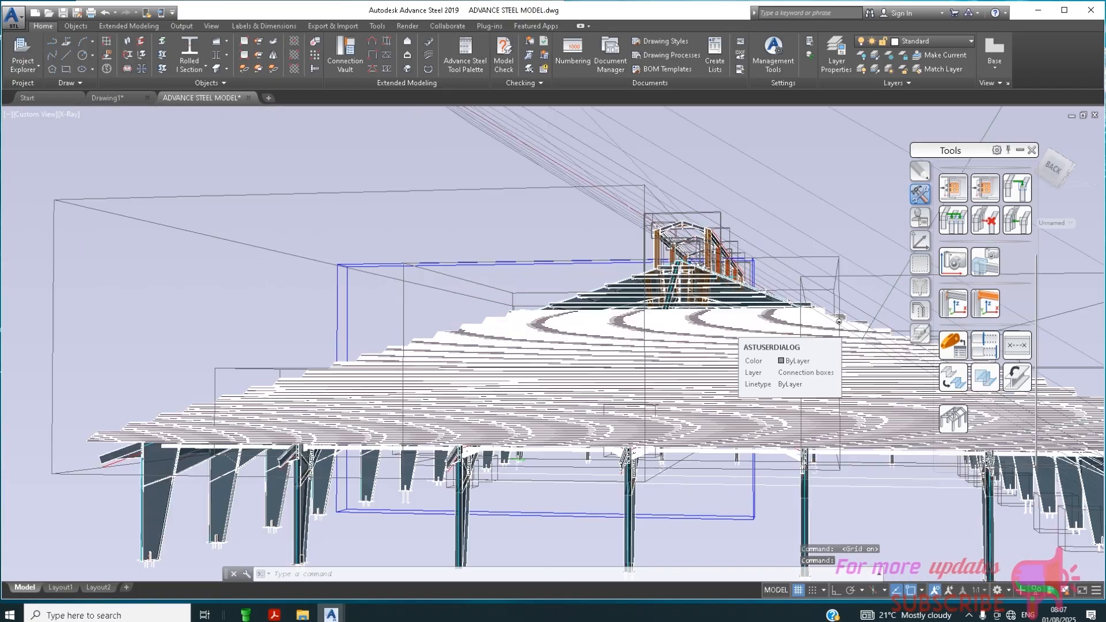
{"action": "scroll", "coordinate": [738, 324], "scroll_direction": "up", "scroll_amount": 2}
{"action": "middle_click_drag", "start_coordinate": [873, 232], "coordinate": [635, 309]}
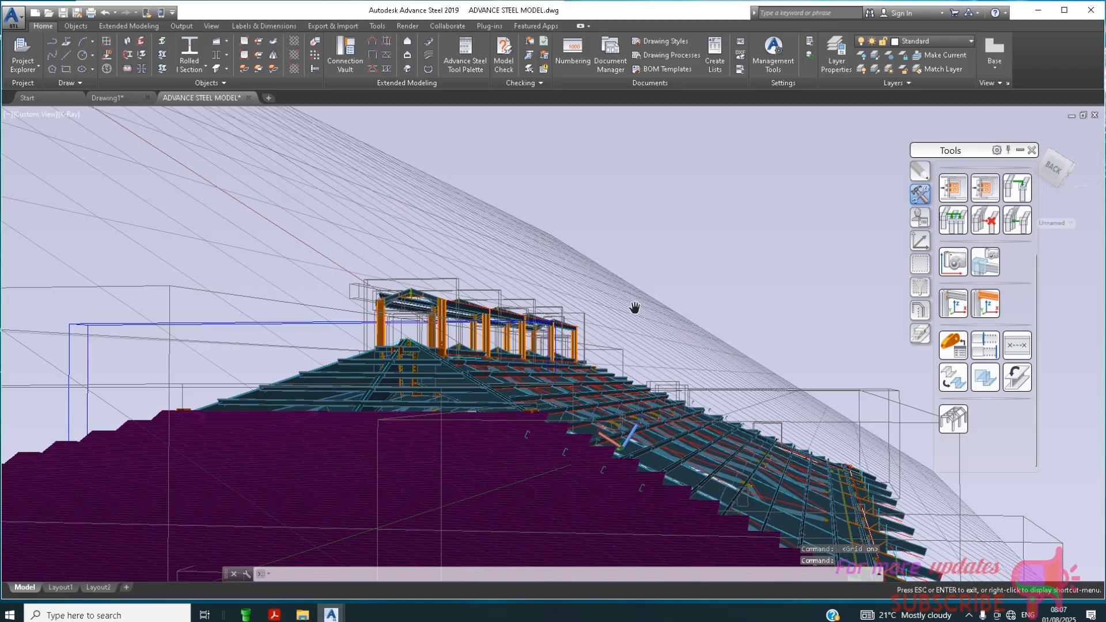
{"action": "key", "text": "Escape"}
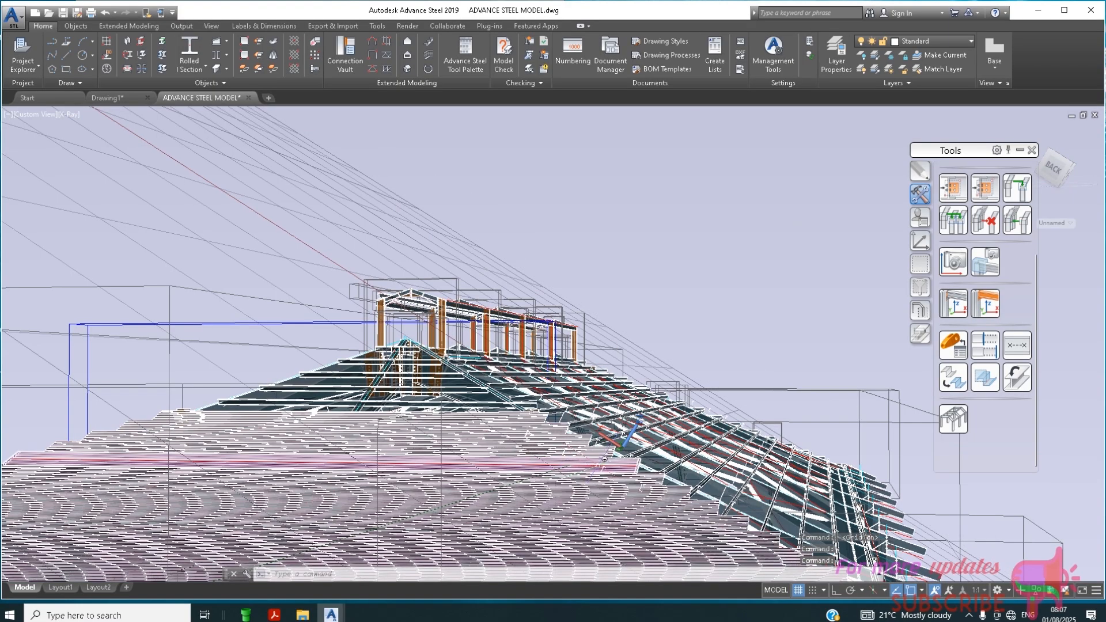
{"action": "scroll", "coordinate": [487, 198], "scroll_direction": "down", "scroll_amount": 3}
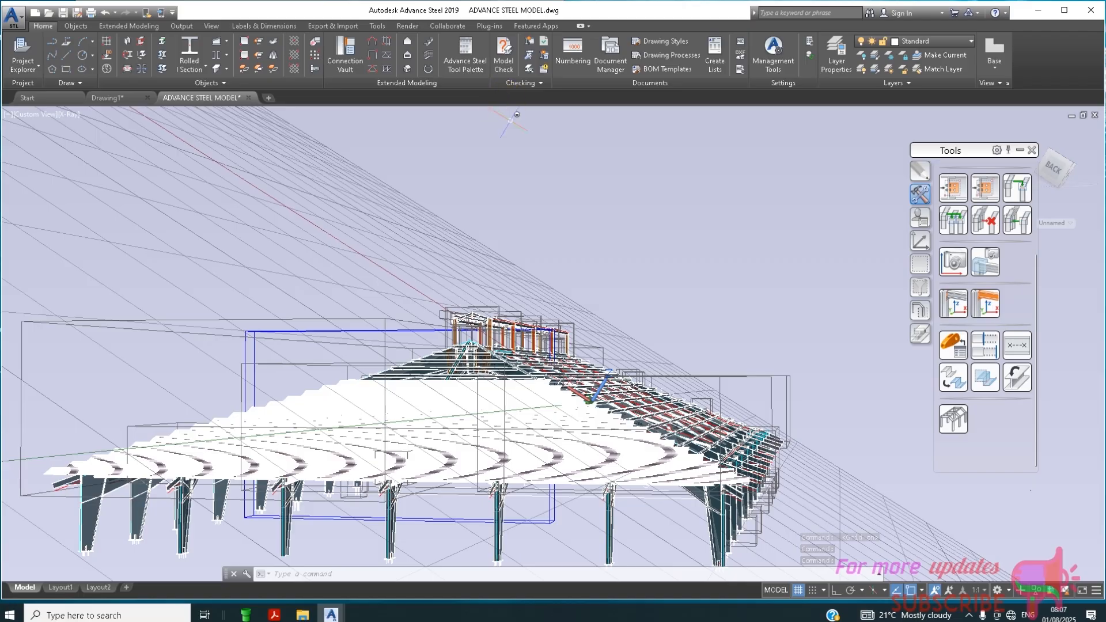
{"action": "scroll", "coordinate": [565, 112], "scroll_direction": "down", "scroll_amount": 2}
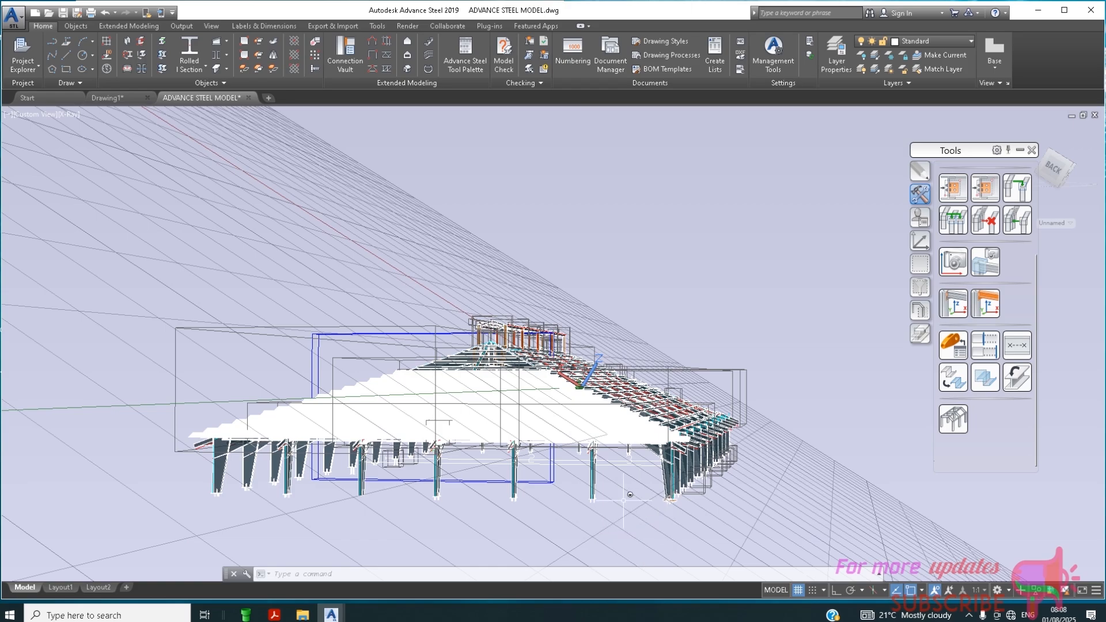
Align the UCS with the Object option to the second main rafter from the clad hip end
{"action": "mouse_move", "coordinate": [636, 505]}
{"action": "middle_mouse_down", "text": "shift"}
{"action": "mouse_move", "coordinate": [662, 493]}
{"action": "mouse_move", "coordinate": [637, 512]}
{"action": "mouse_move", "coordinate": [634, 481]}
{"action": "mouse_move", "coordinate": [599, 523]}
{"action": "mouse_move", "coordinate": [578, 526]}
{"action": "mouse_move", "coordinate": [598, 525]}
{"action": "middle_mouse_up", "text": "shift"}
{"action": "key", "text": "Escape"}
{"action": "scroll", "coordinate": [598, 524], "scroll_direction": "up", "scroll_amount": 3}
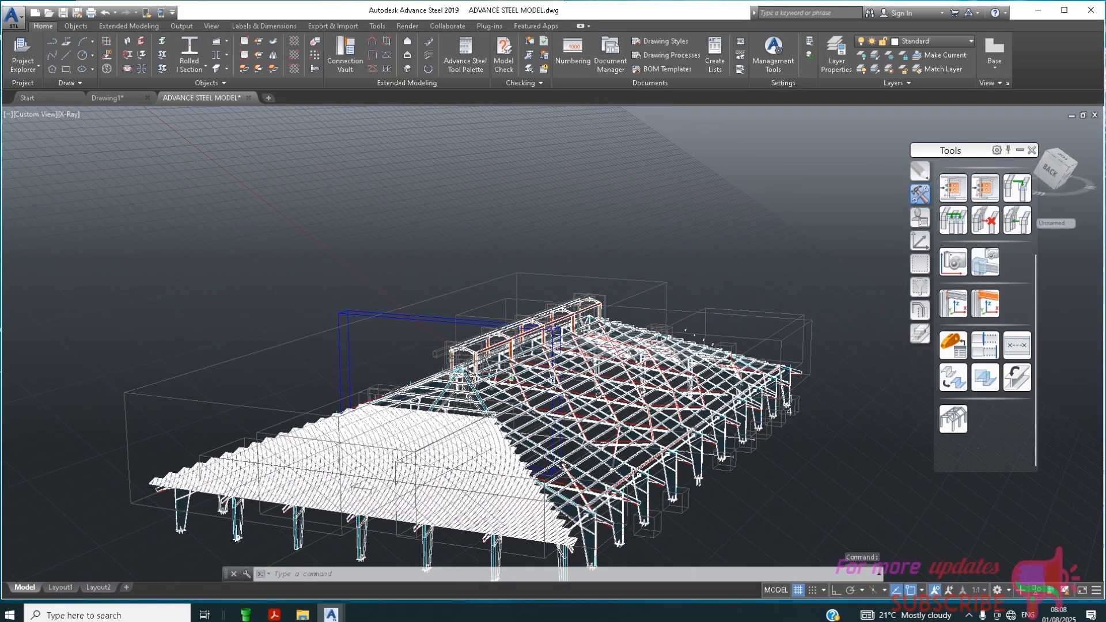
{"action": "scroll", "coordinate": [541, 432], "scroll_direction": "up", "scroll_amount": 2}
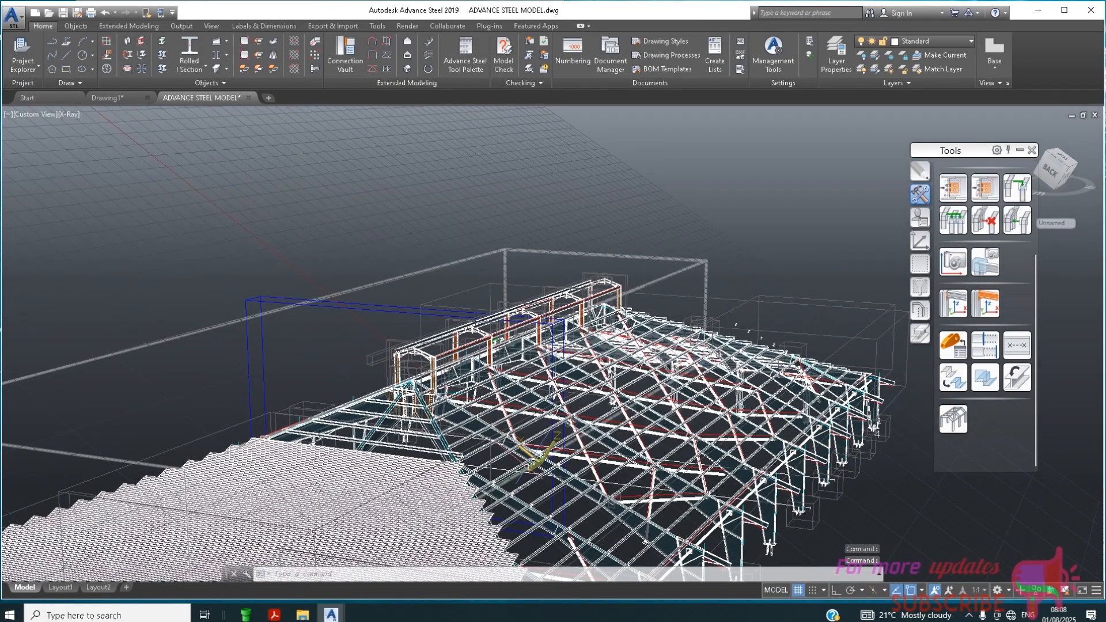
{"action": "scroll", "coordinate": [535, 474], "scroll_direction": "up", "scroll_amount": 2}
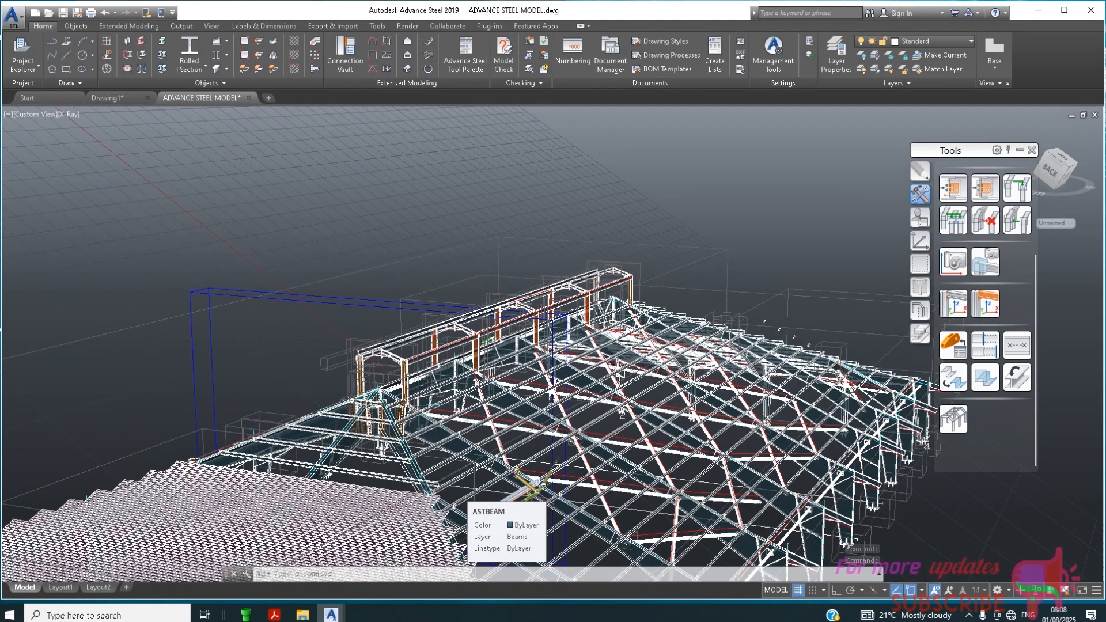
{"action": "left_click", "coordinate": [535, 481]}
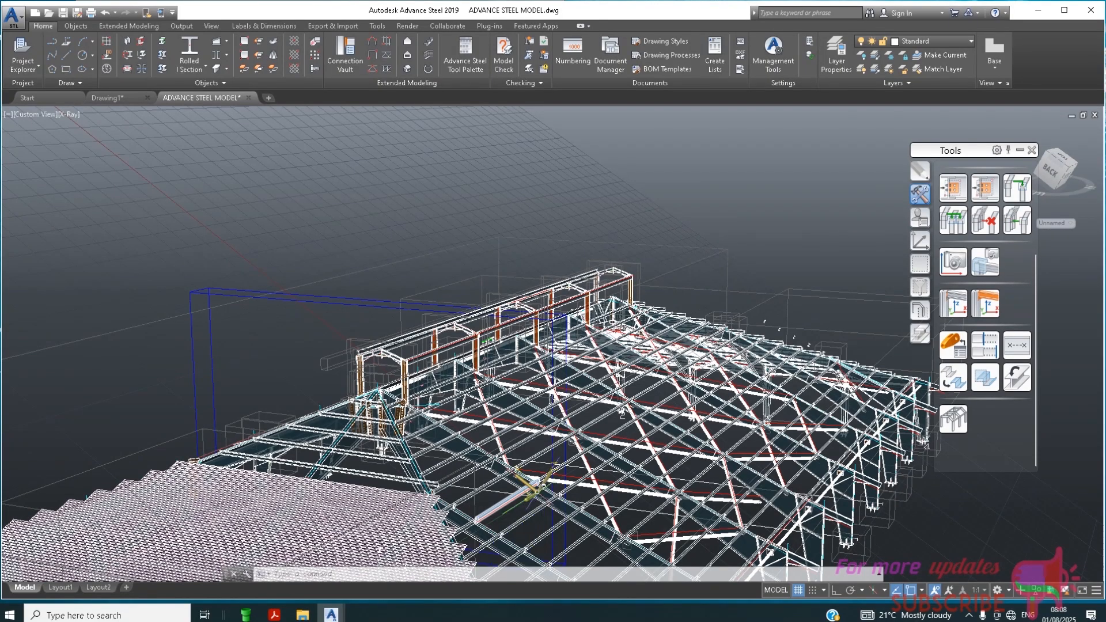
{"action": "right_click", "coordinate": [538, 496]}
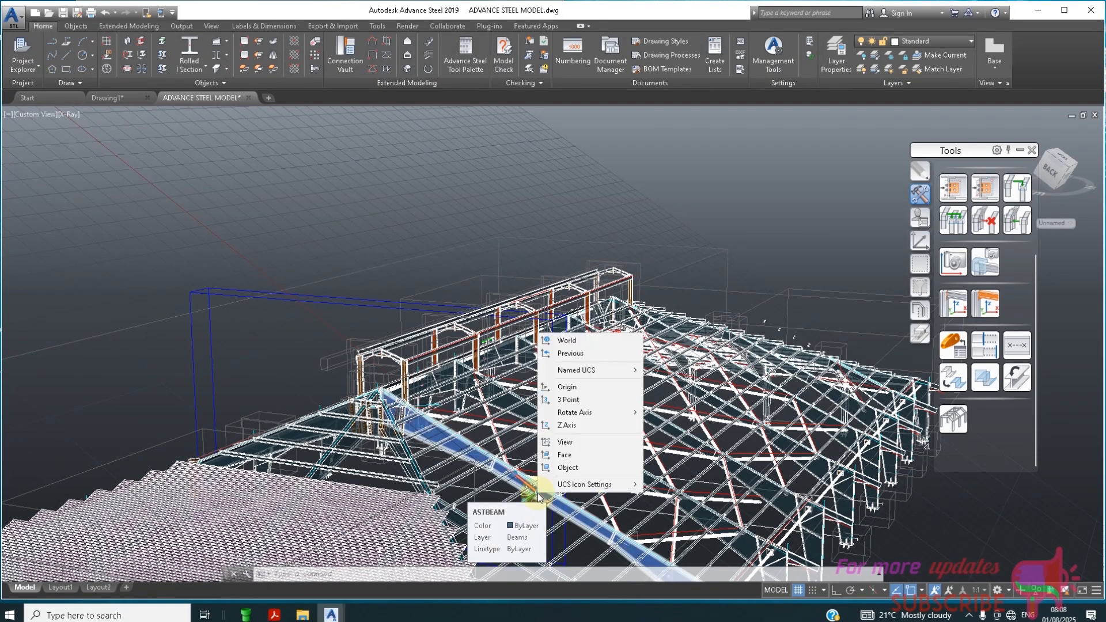
{"action": "left_click", "coordinate": [568, 469]}
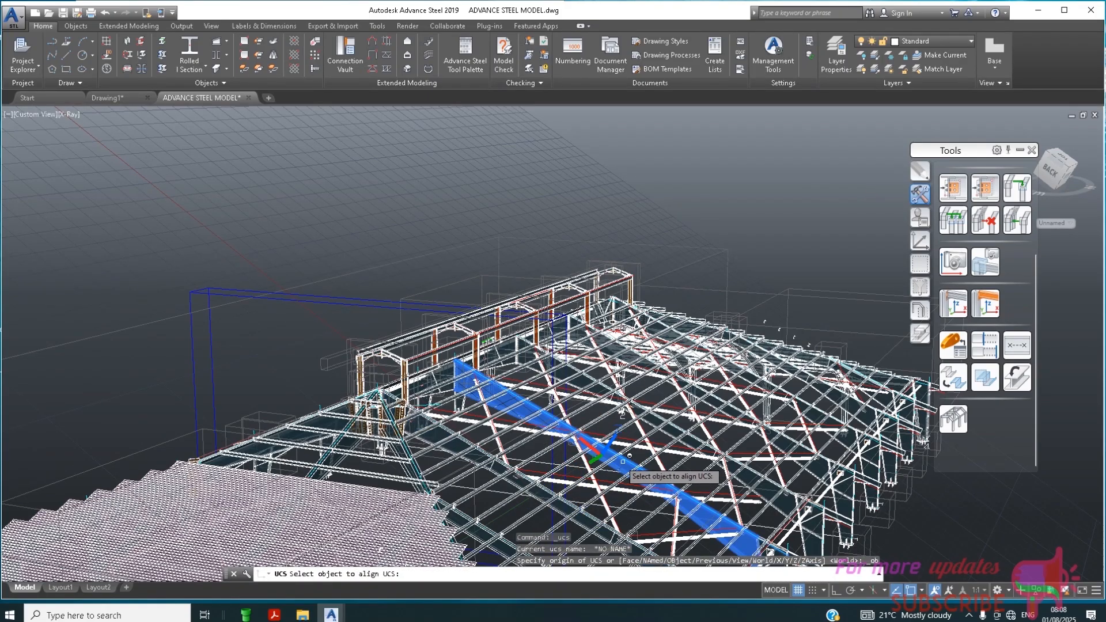
{"action": "left_click", "coordinate": [517, 396]}
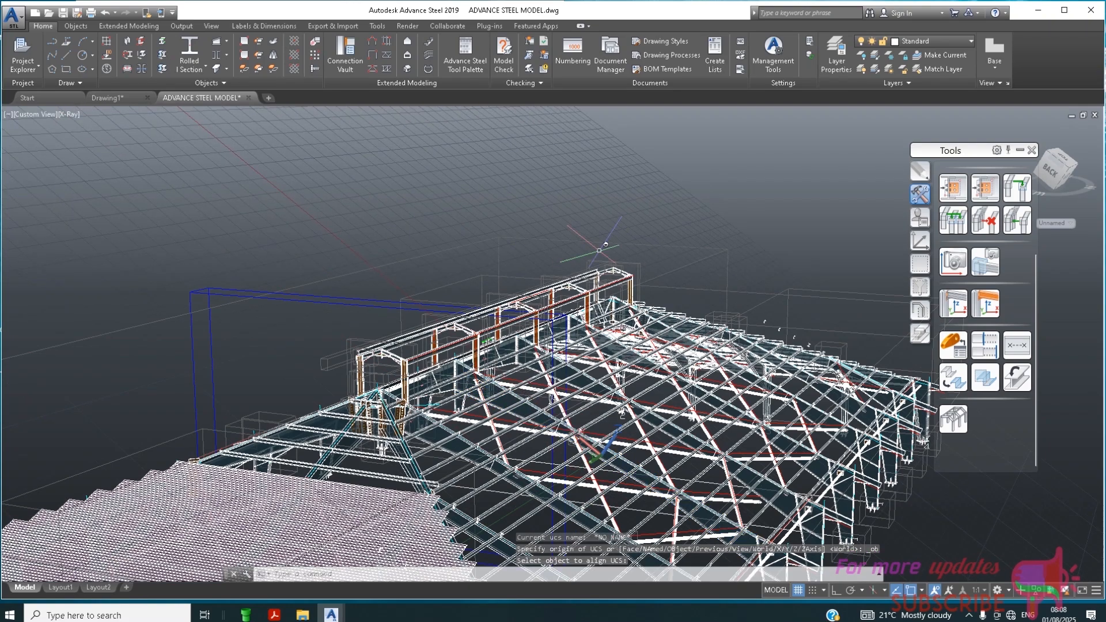
Examine from the hip end and along the long side how the new UCS lies relative to the long roof slope
{"action": "scroll", "coordinate": [621, 206], "scroll_direction": "down", "scroll_amount": 6}
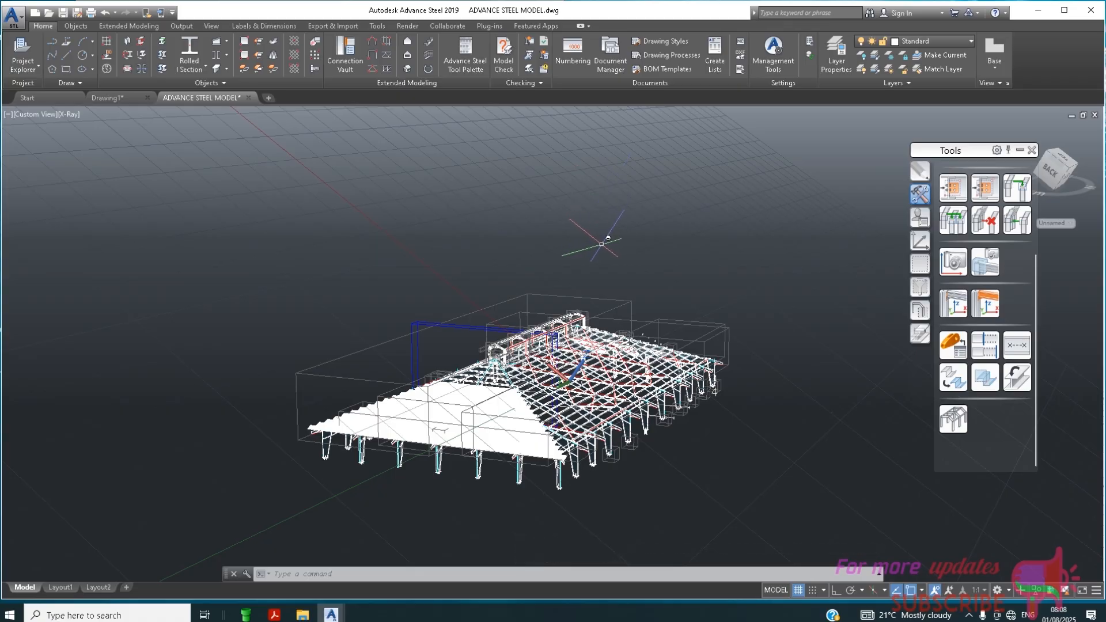
{"action": "middle_click_drag", "start_coordinate": [657, 233], "coordinate": [692, 223]}
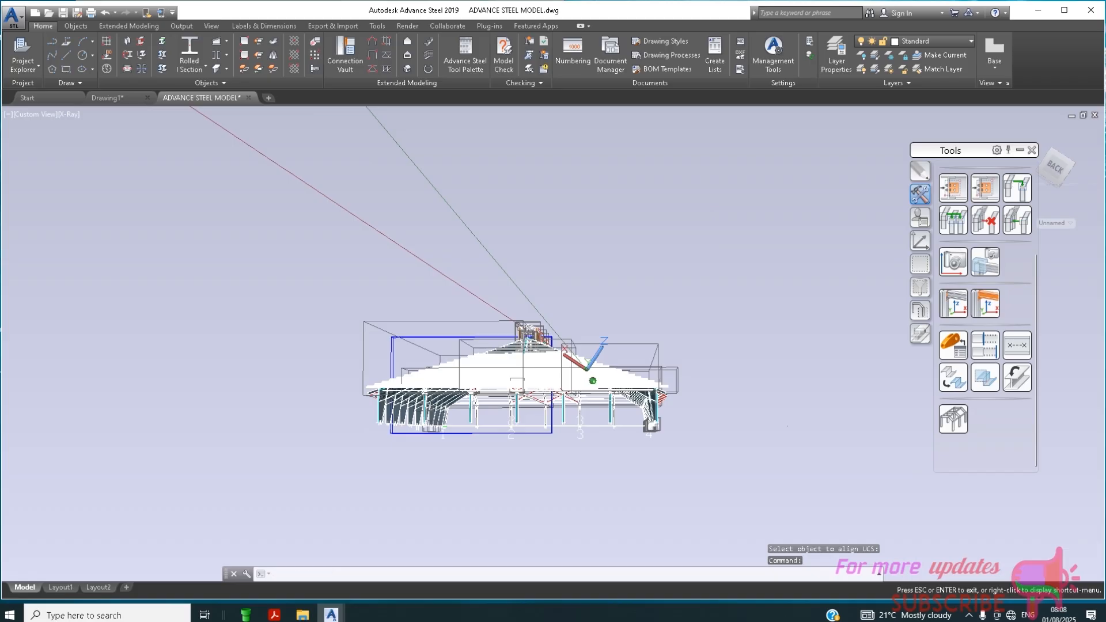
{"action": "key", "text": "Escape"}
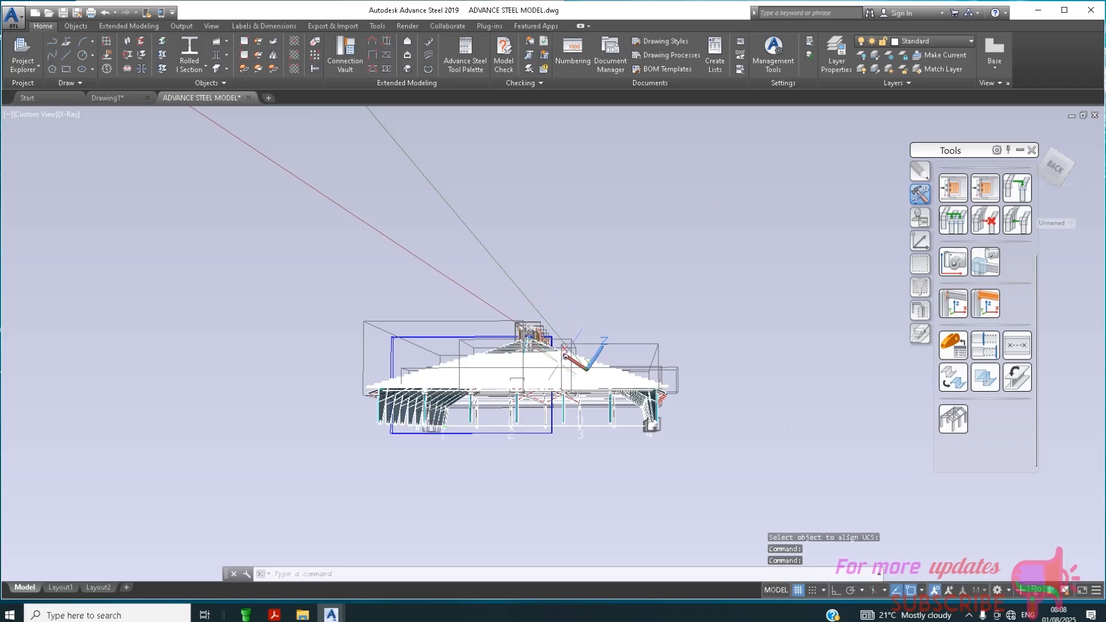
{"action": "scroll", "coordinate": [565, 355], "scroll_direction": "up", "scroll_amount": 2}
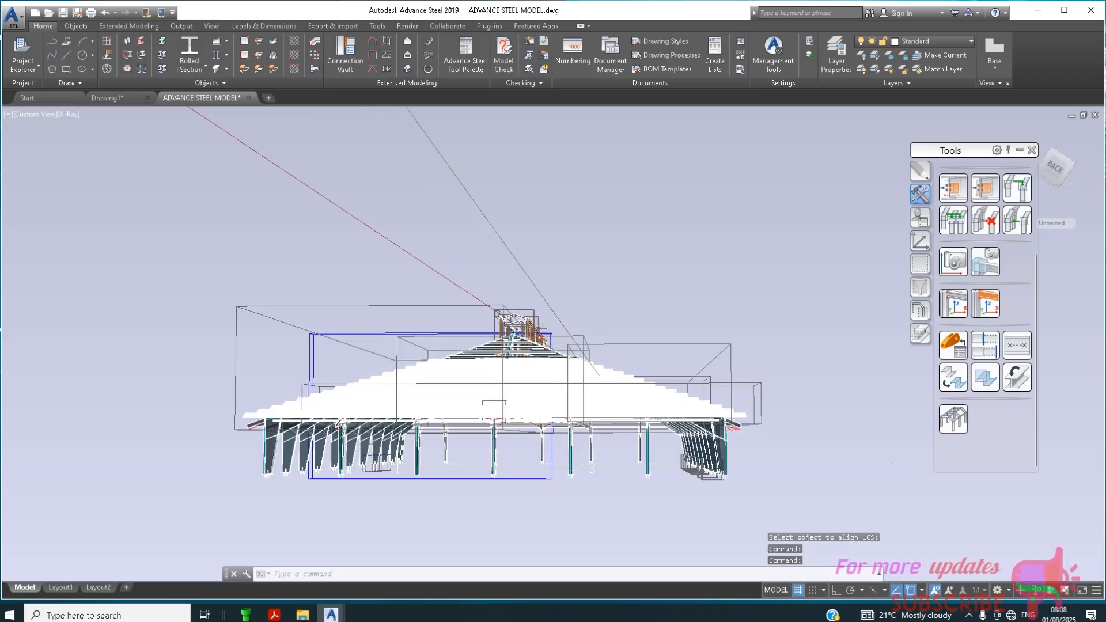
{"action": "scroll", "coordinate": [562, 354], "scroll_direction": "up", "scroll_amount": 3}
{"action": "scroll", "coordinate": [556, 351], "scroll_direction": "down", "scroll_amount": 2}
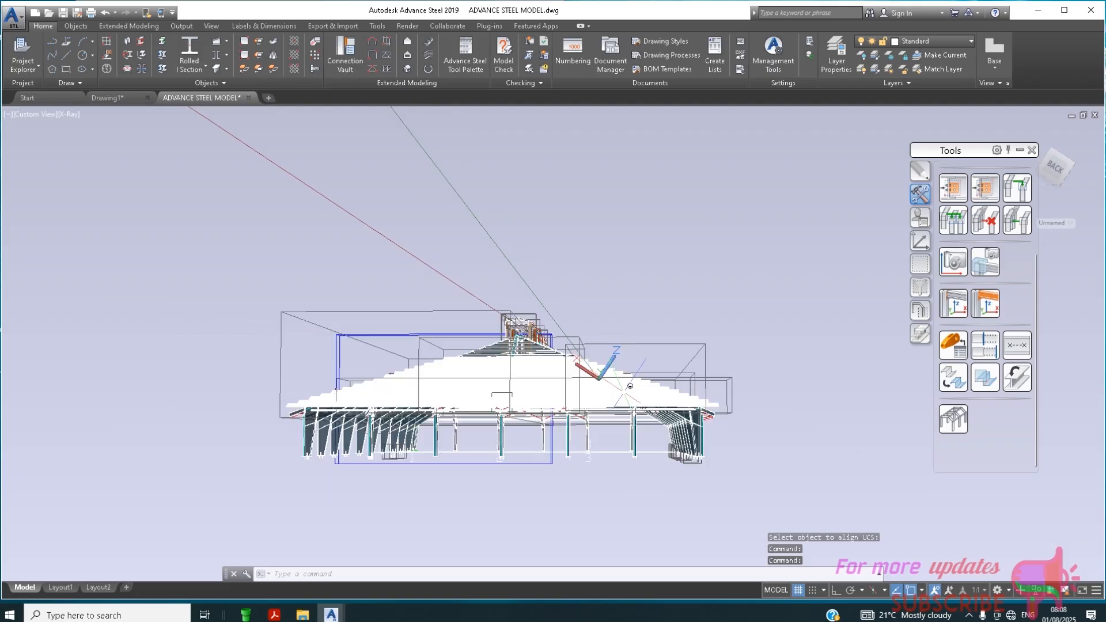
{"action": "middle_click_drag", "start_coordinate": [629, 375], "coordinate": [538, 415], "text": "shift"}
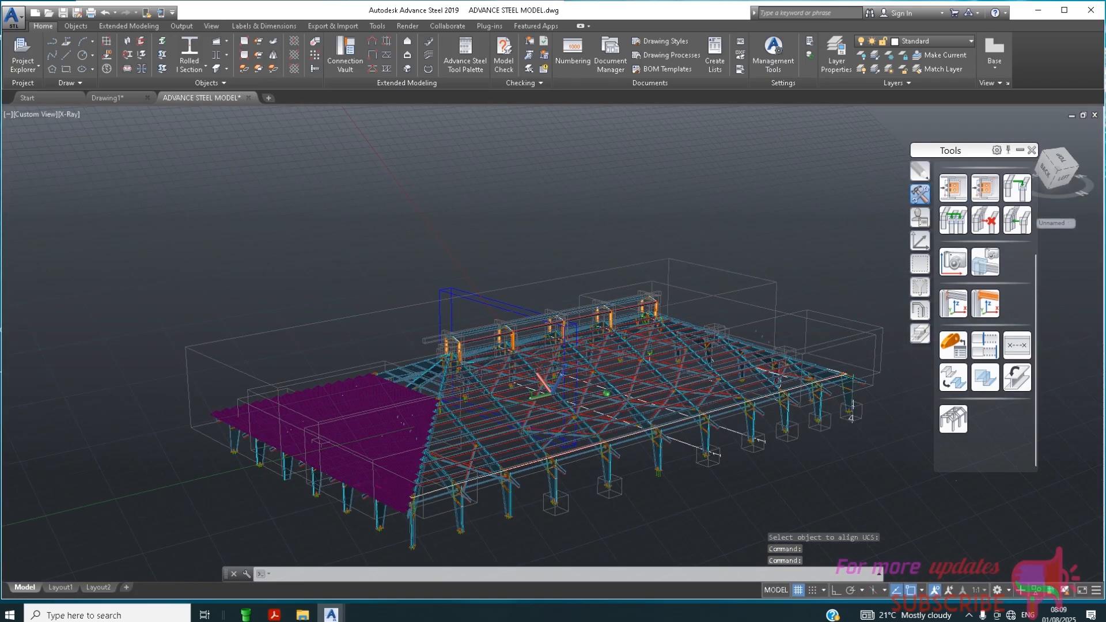
Move the UCS origin to the ridge end of the second main rafter, keeping the current axis directions
{"action": "scroll", "coordinate": [547, 345], "scroll_direction": "up", "scroll_amount": 2}
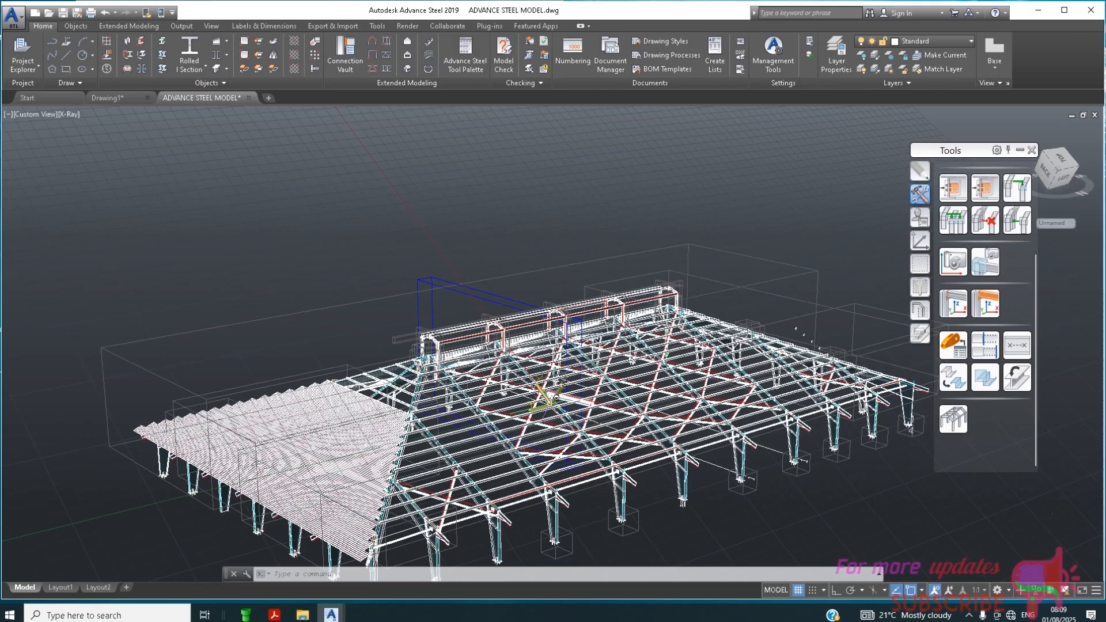
{"action": "left_click", "coordinate": [555, 398]}
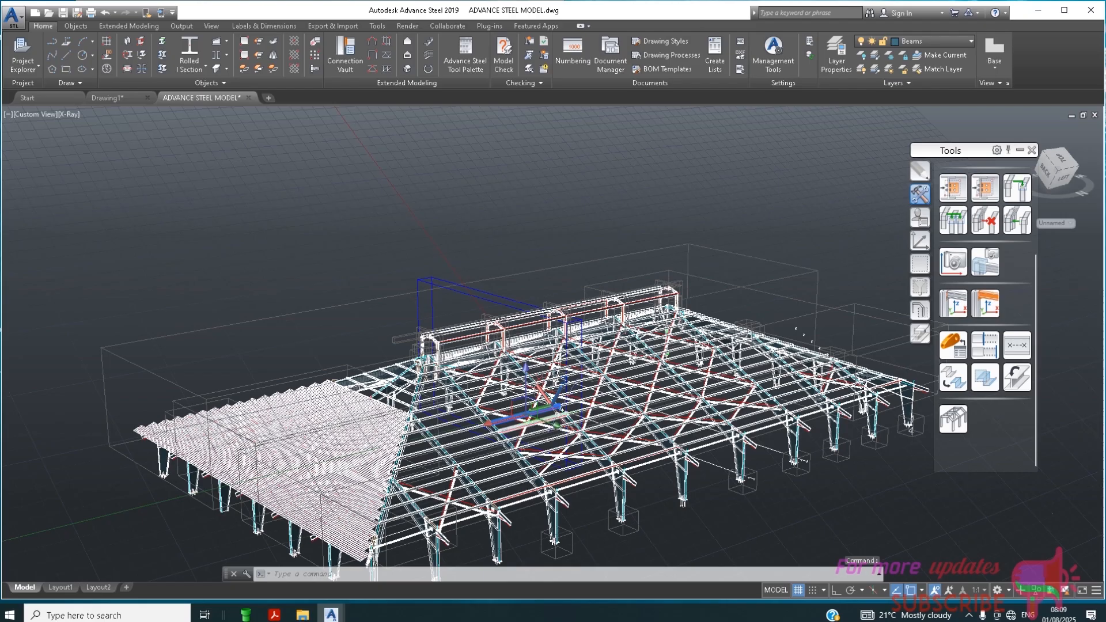
{"action": "scroll", "coordinate": [567, 408], "scroll_direction": "up", "scroll_amount": 3}
{"action": "key", "text": "Escape"}
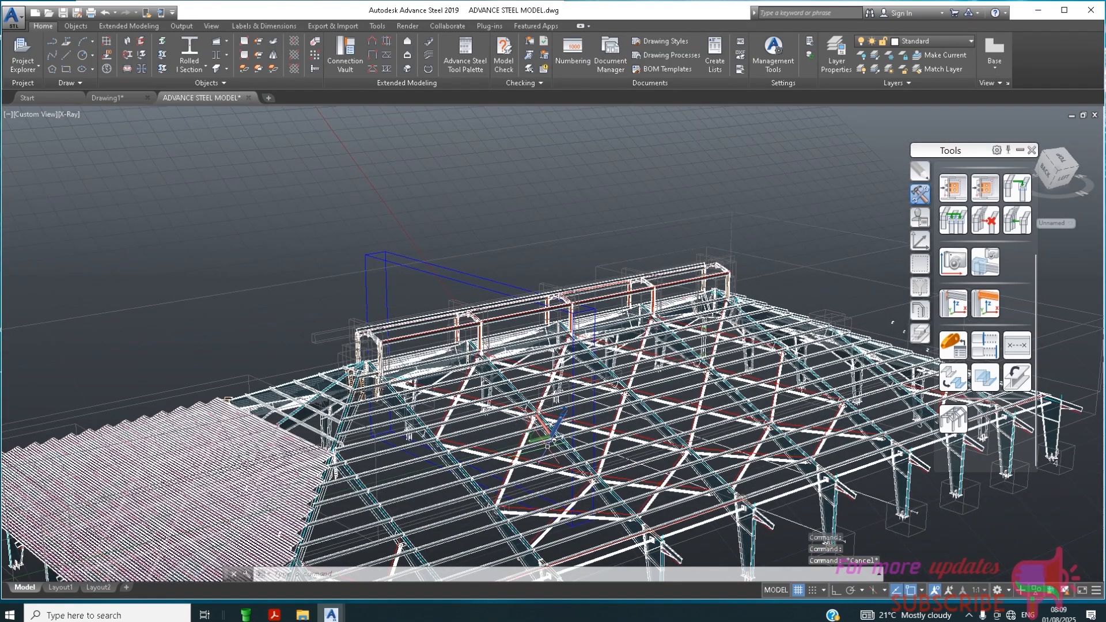
{"action": "type", "text": "UCs"}
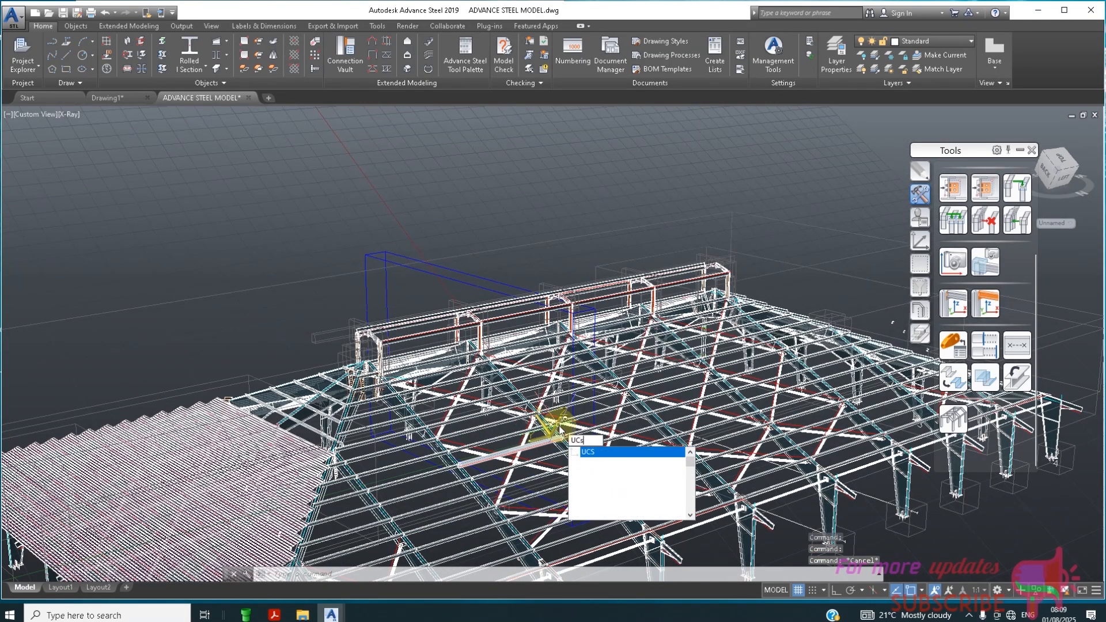
{"action": "key", "text": "Return"}
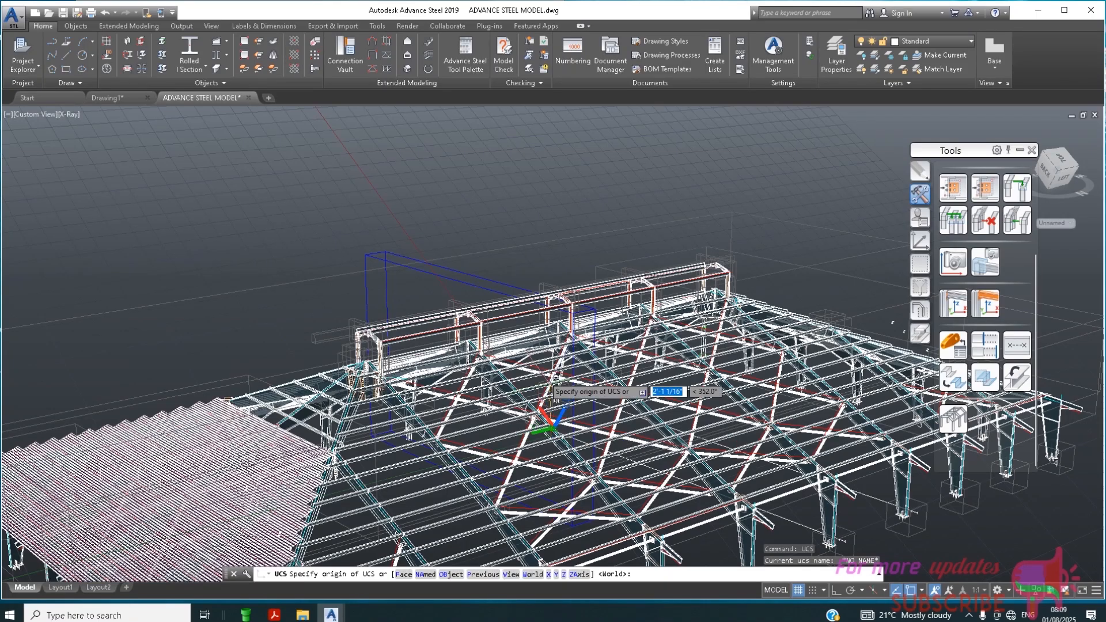
{"action": "scroll", "coordinate": [550, 397], "scroll_direction": "up", "scroll_amount": 2}
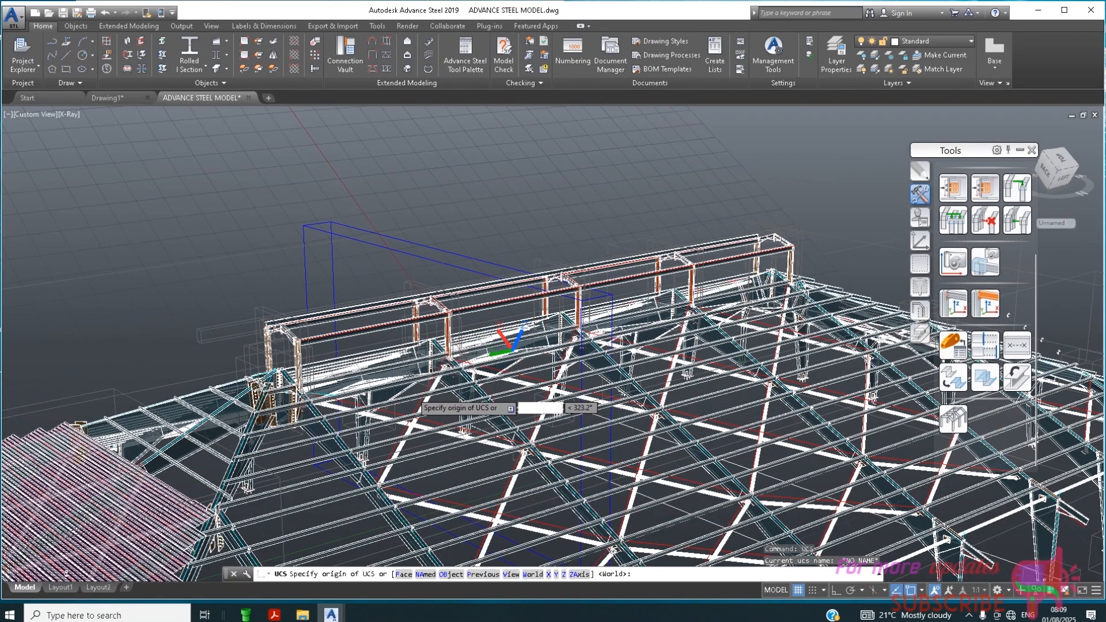
{"action": "scroll", "coordinate": [515, 345], "scroll_direction": "up", "scroll_amount": 3}
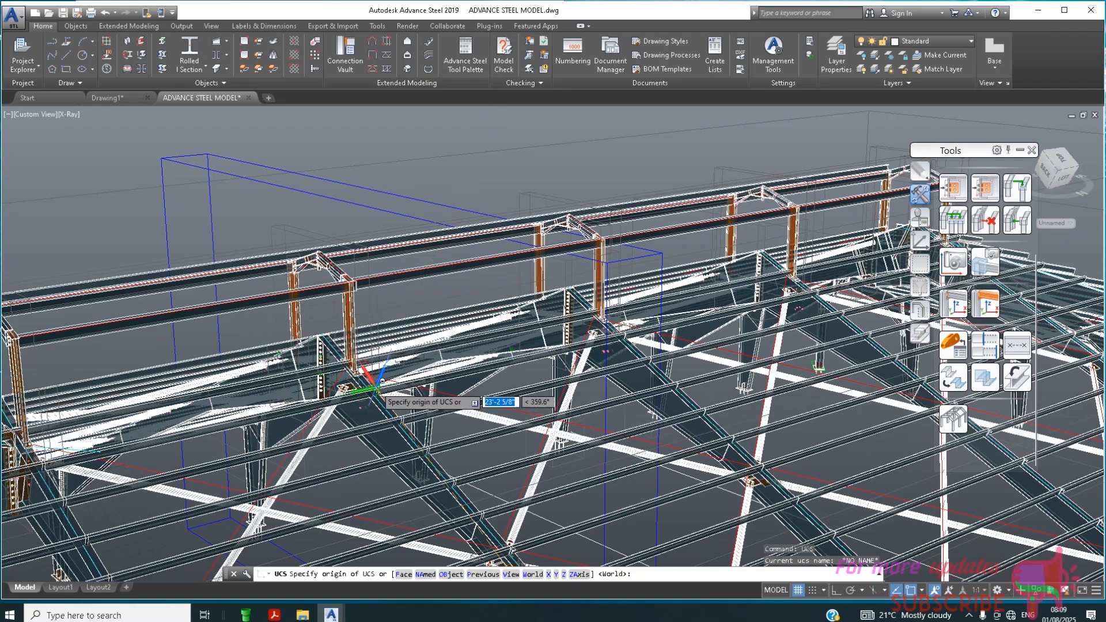
{"action": "left_click", "coordinate": [374, 387]}
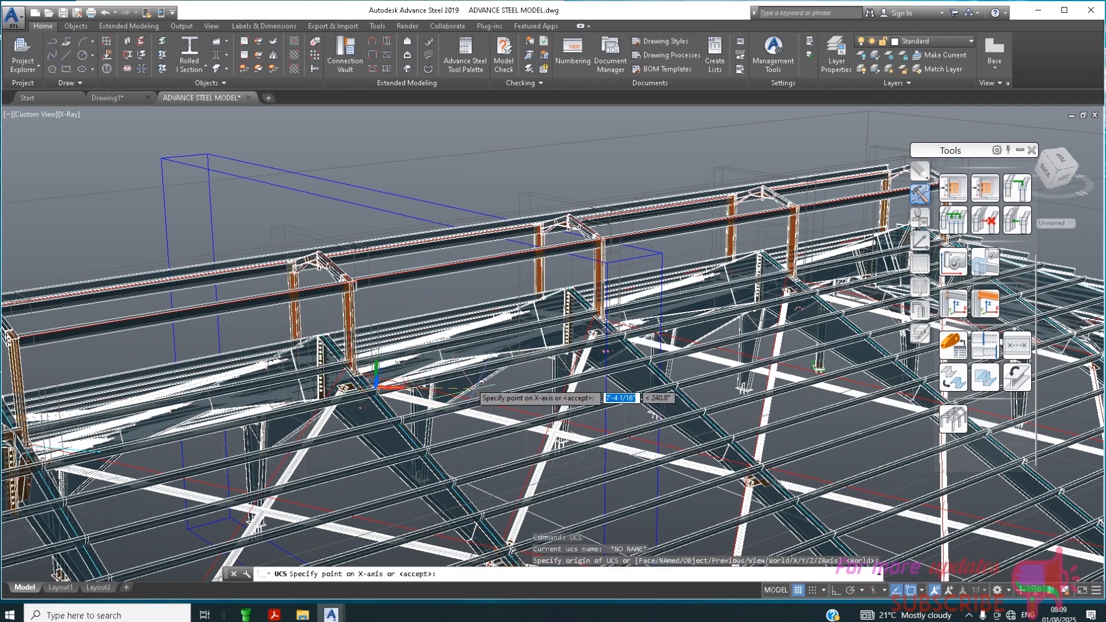
{"action": "key", "text": "Return"}
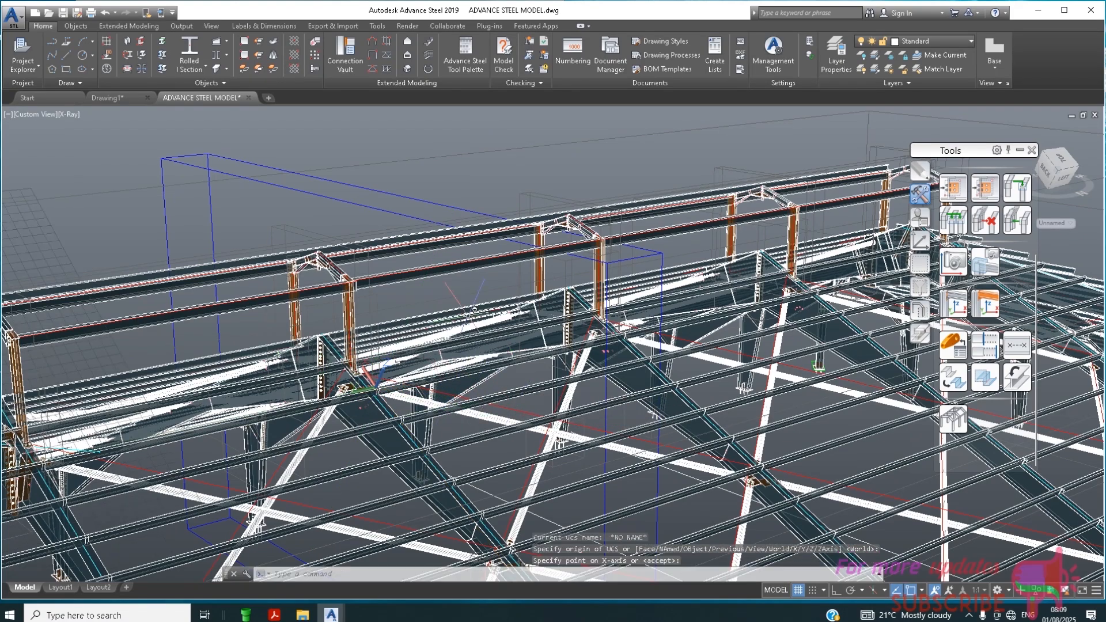
Start a new cladding area with supporting beams, selecting a mid-slope purlin between the first two main rafters as the overlap beam
{"action": "scroll", "coordinate": [474, 309], "scroll_direction": "down", "scroll_amount": 5}
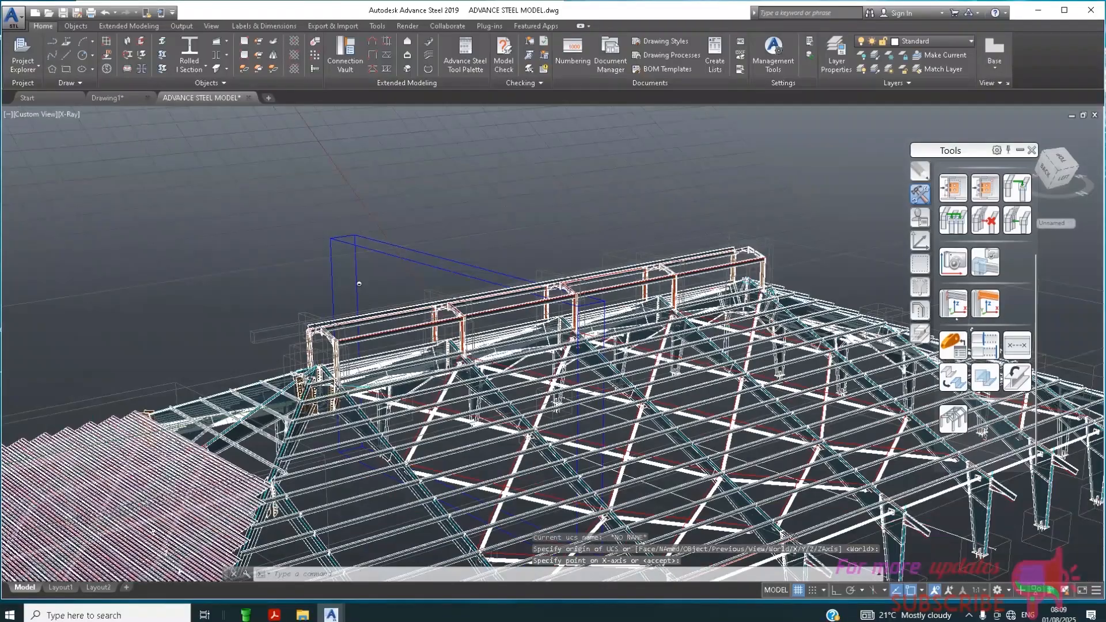
{"action": "scroll", "coordinate": [359, 284], "scroll_direction": "down", "scroll_amount": 5}
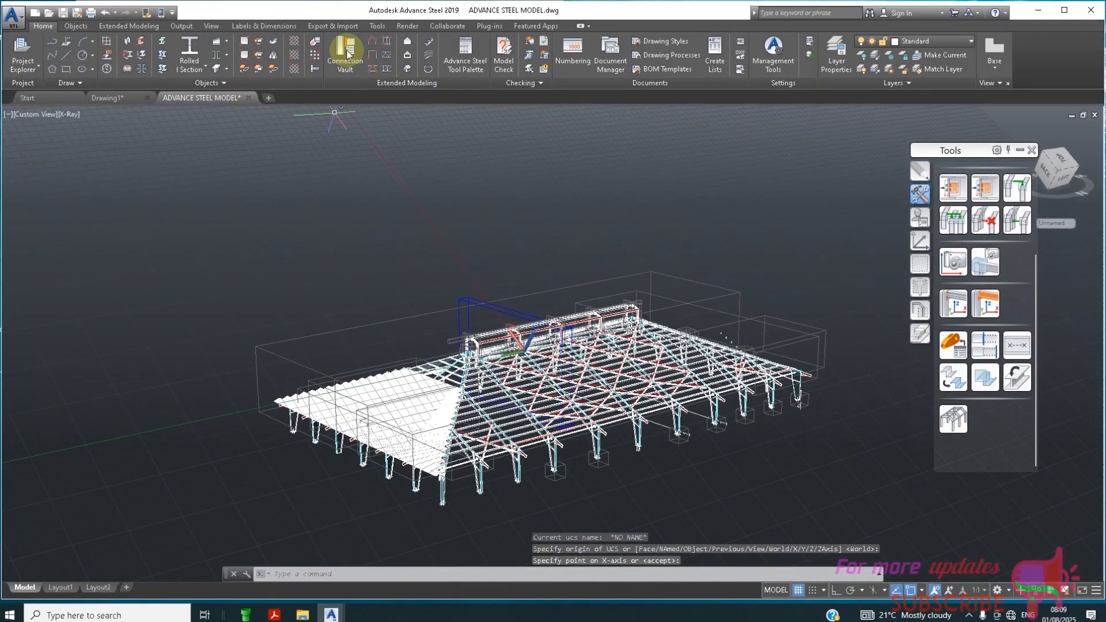
{"action": "left_click", "coordinate": [413, 43]}
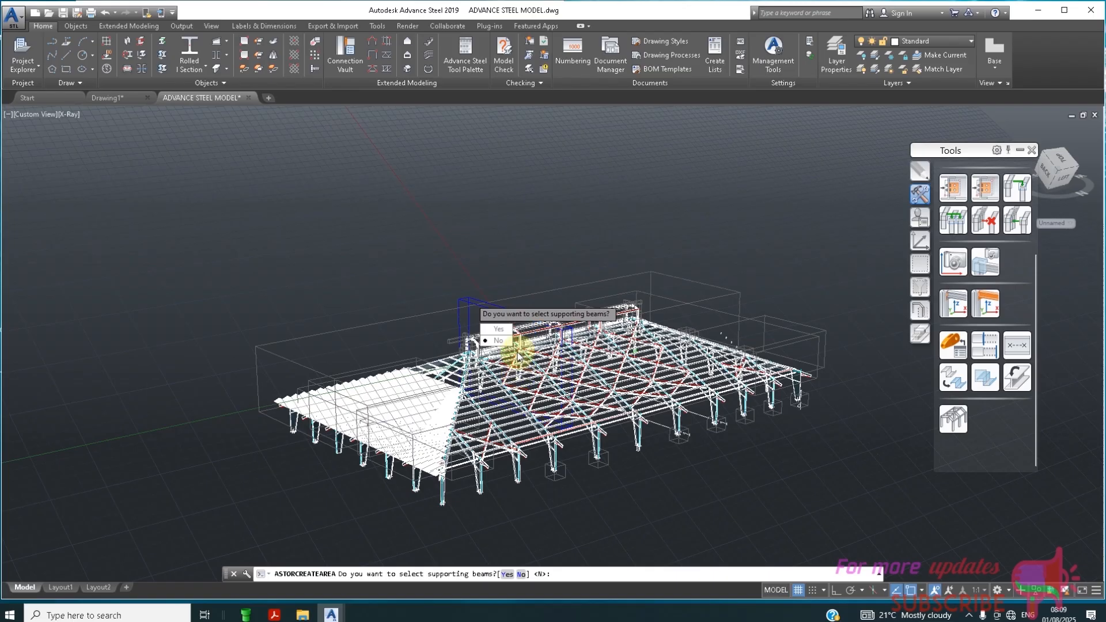
{"action": "scroll", "coordinate": [517, 355], "scroll_direction": "up", "scroll_amount": 1}
{"action": "scroll", "coordinate": [501, 334], "scroll_direction": "up", "scroll_amount": 1}
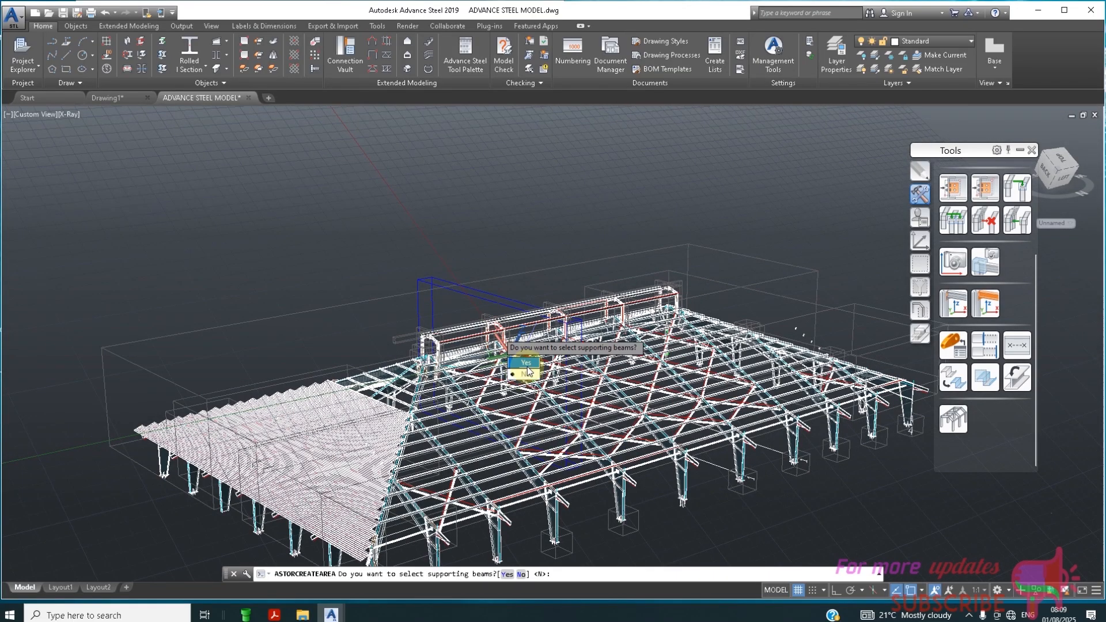
{"action": "left_click", "coordinate": [526, 364]}
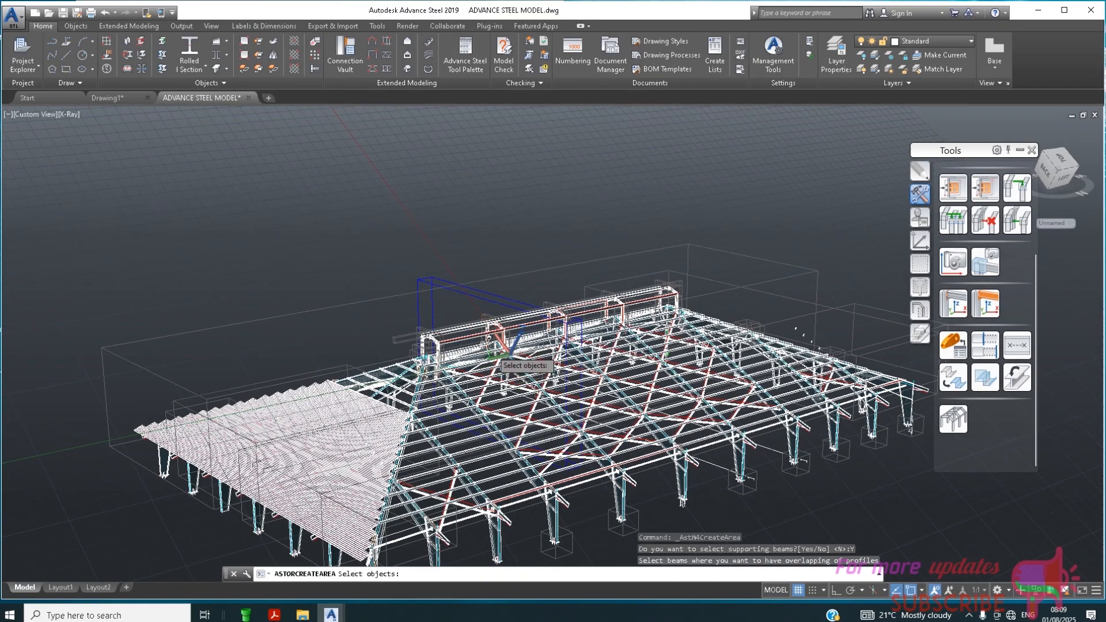
{"action": "left_click", "coordinate": [543, 437]}
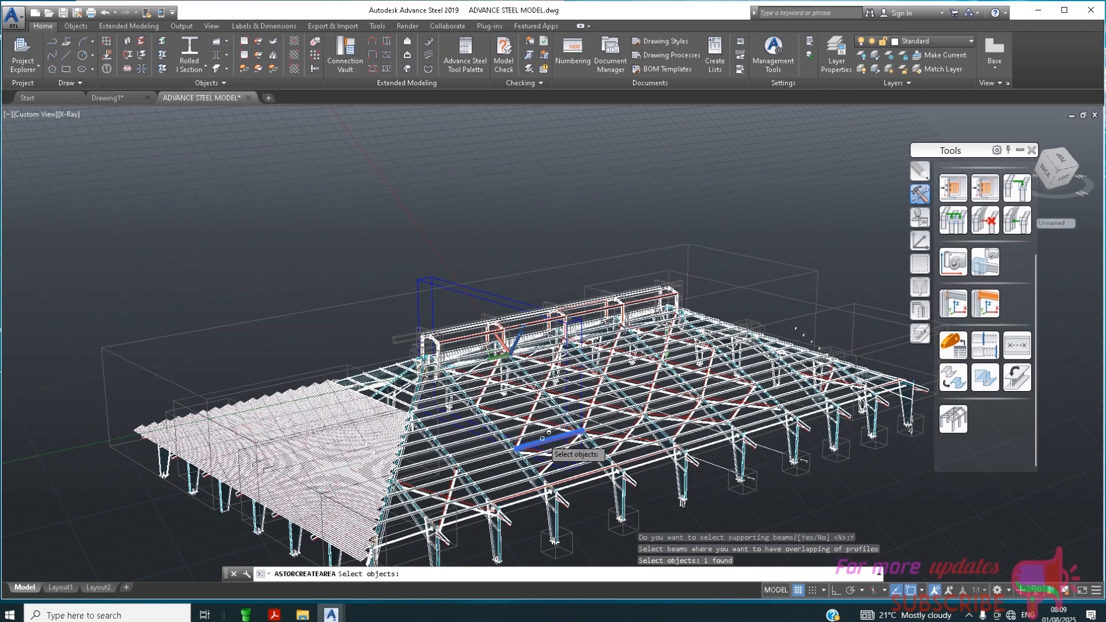
{"action": "key", "text": "Return"}
Create the cladding area as a rectangle from the ridge at the first main rafter to the eave at the last main rafter
{"action": "left_click", "coordinate": [570, 472]}
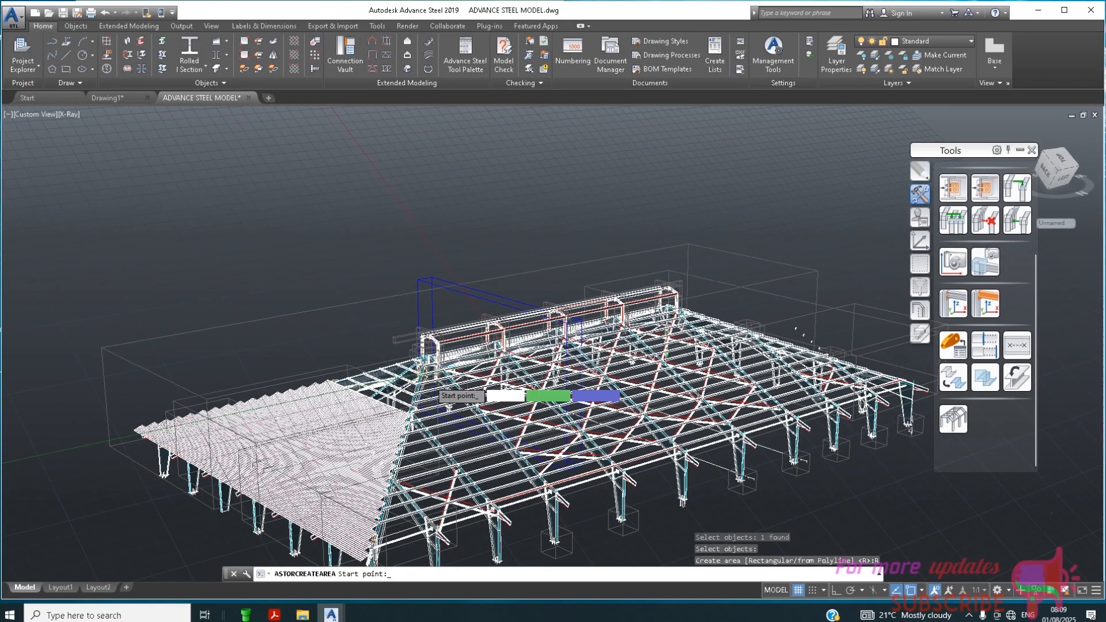
{"action": "scroll", "coordinate": [551, 345], "scroll_direction": "up", "scroll_amount": 5}
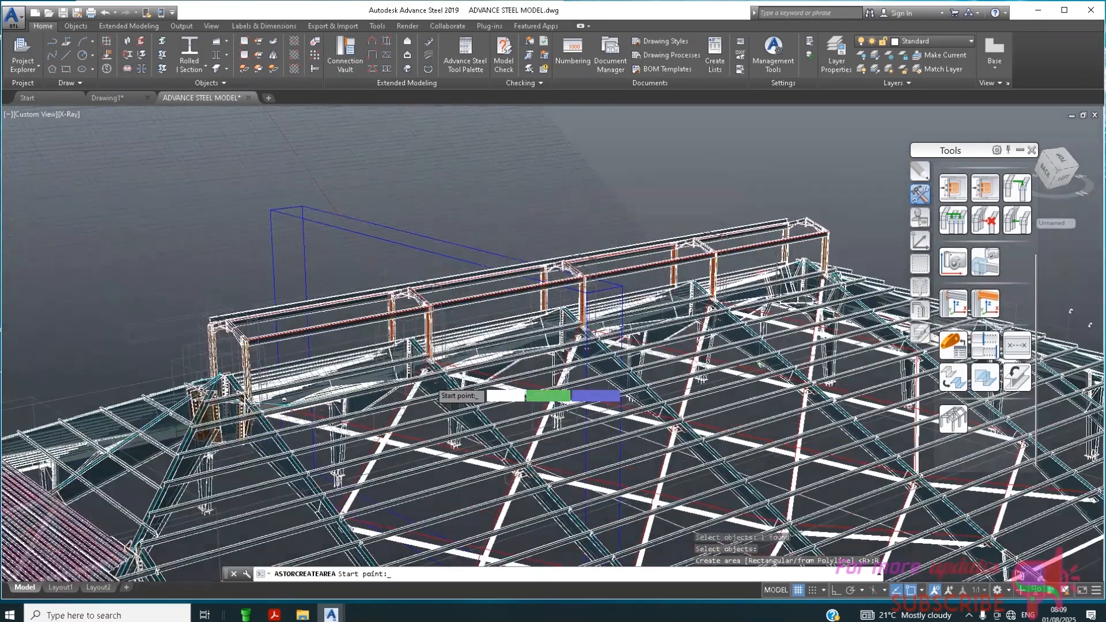
{"action": "scroll", "coordinate": [432, 387], "scroll_direction": "up", "scroll_amount": 5}
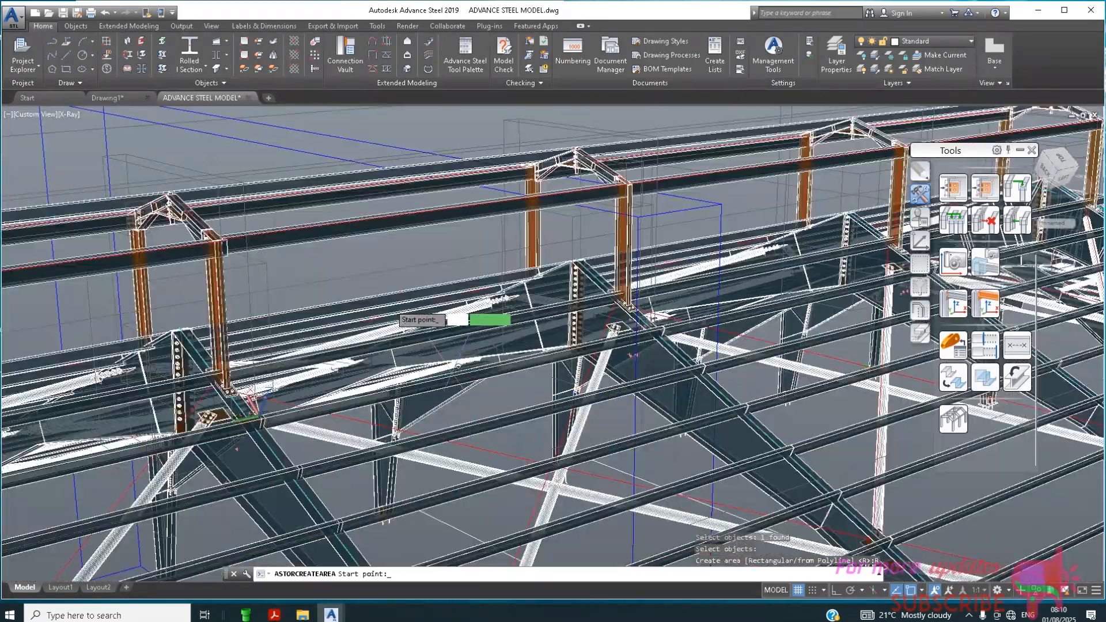
{"action": "scroll", "coordinate": [395, 311], "scroll_direction": "down", "scroll_amount": 6}
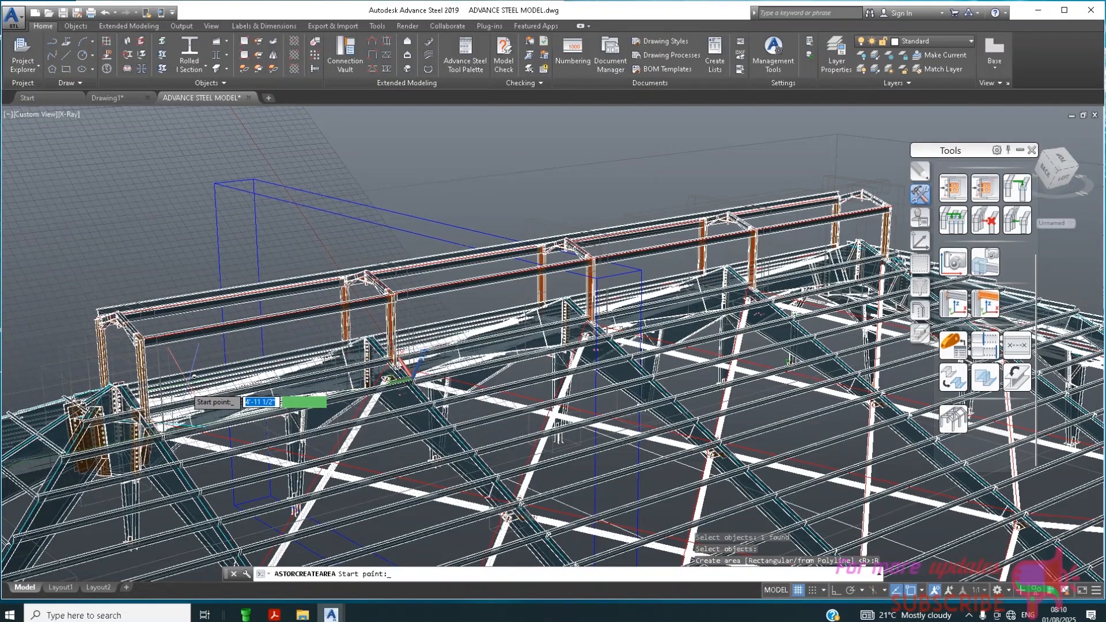
{"action": "left_click", "coordinate": [138, 404]}
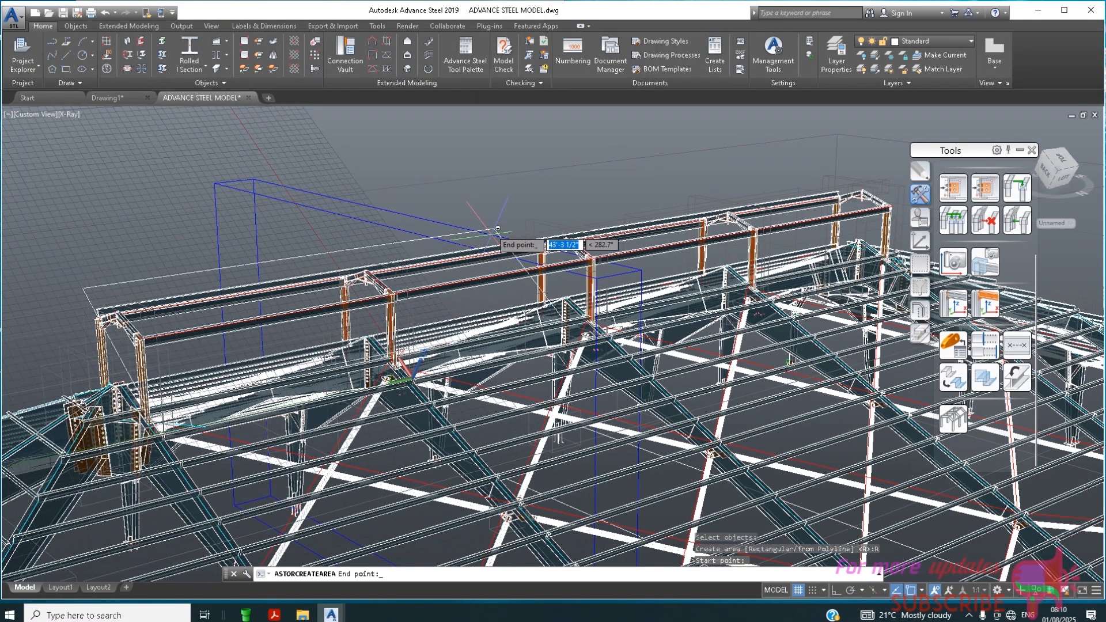
{"action": "scroll", "coordinate": [485, 217], "scroll_direction": "down", "scroll_amount": 2}
{"action": "scroll", "coordinate": [485, 217], "scroll_direction": "down", "scroll_amount": 5}
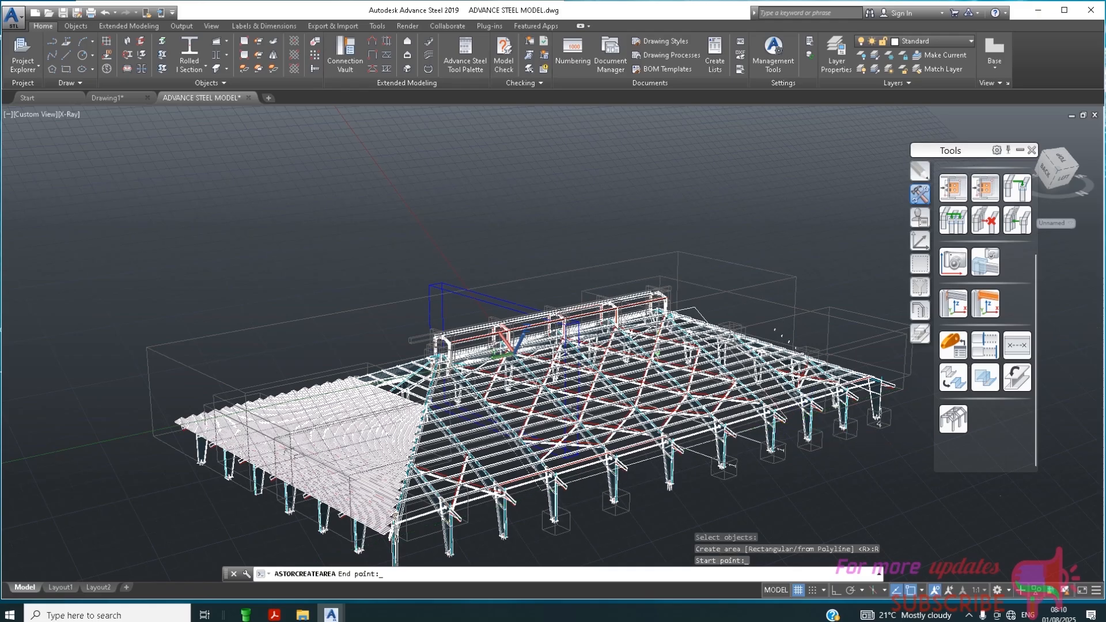
{"action": "left_click", "coordinate": [787, 420]}
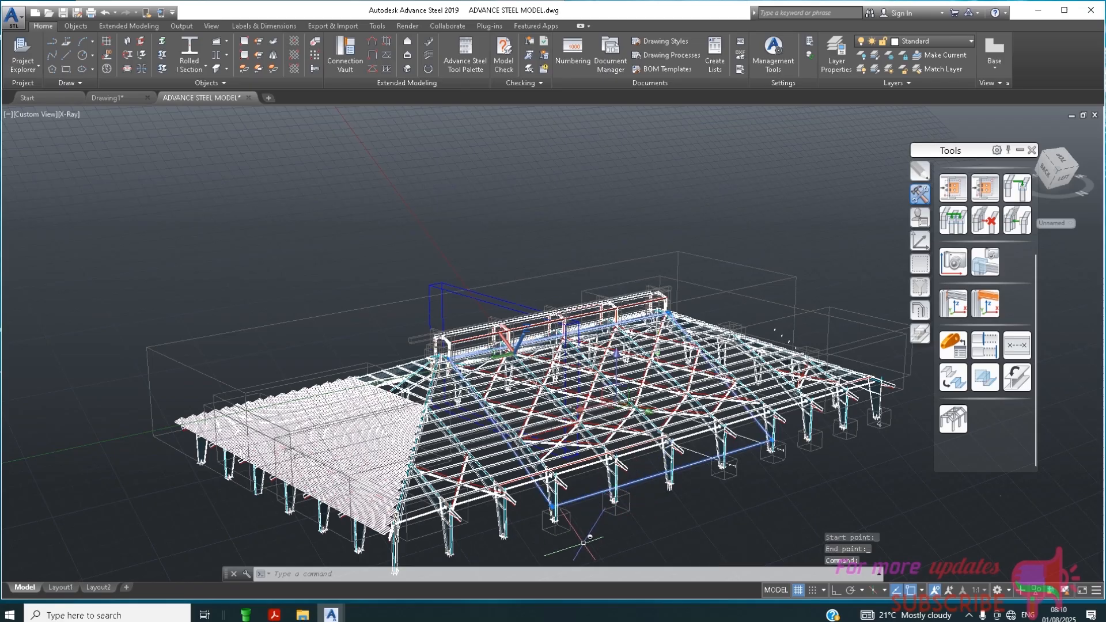
Examine from the hip end and close to the ridge how the rectangular cladding area lies relative to the long roof slope
{"action": "middle_click_drag", "start_coordinate": [625, 507], "coordinate": [670, 486], "text": "shift"}
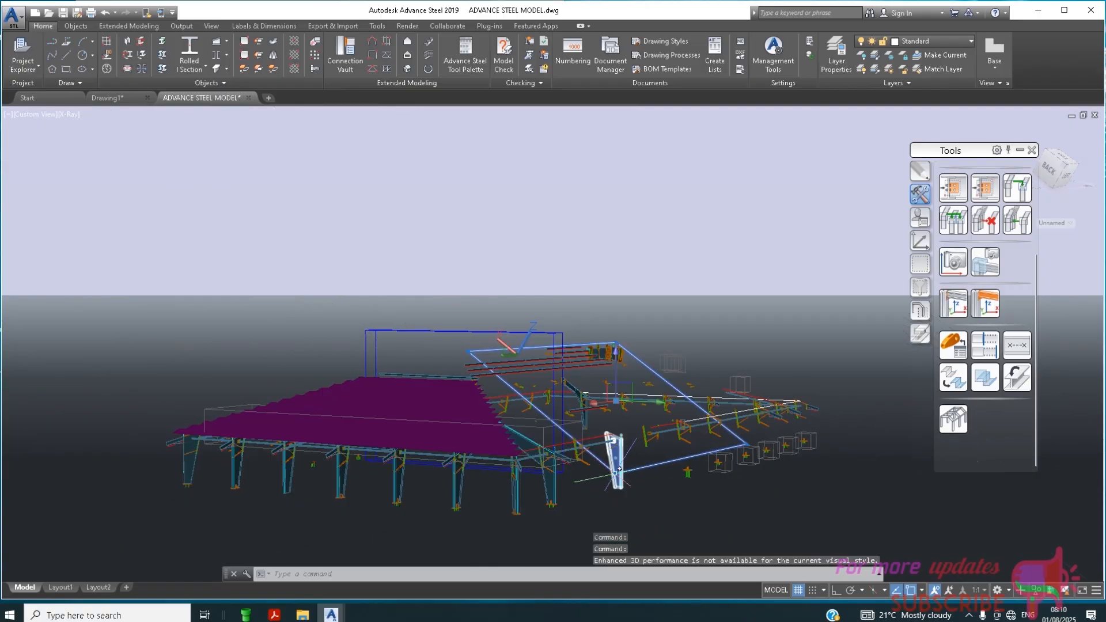
{"action": "left_click", "coordinate": [616, 473]}
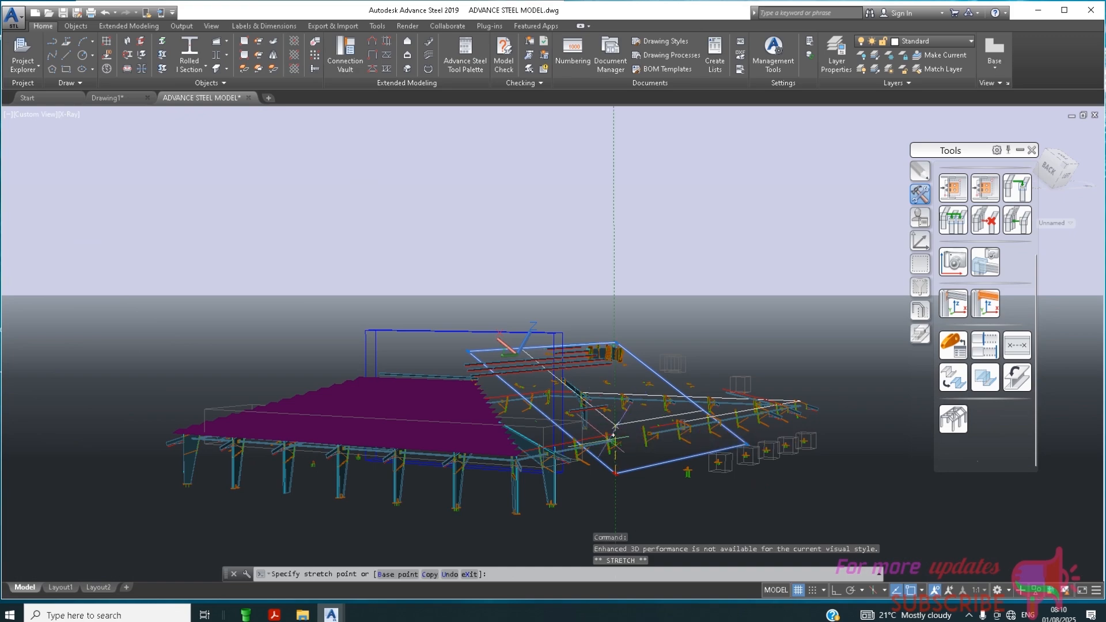
{"action": "key", "text": "Escape"}
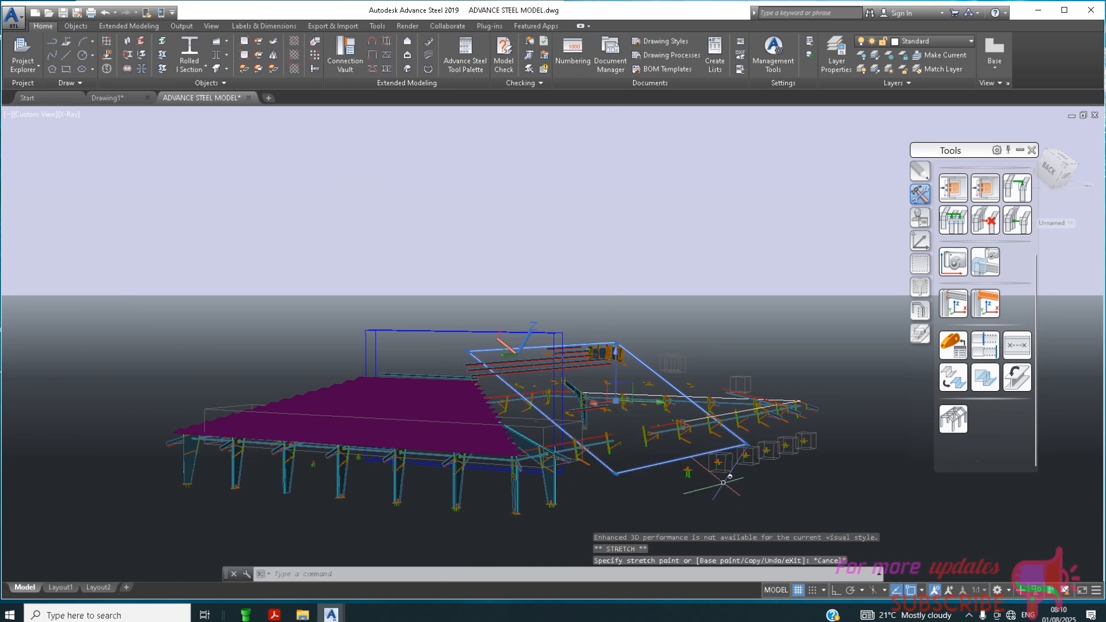
{"action": "mouse_move", "coordinate": [729, 477]}
{"action": "middle_mouse_down", "text": "shift"}
{"action": "mouse_move", "coordinate": [694, 479]}
{"action": "mouse_move", "coordinate": [714, 475]}
{"action": "middle_mouse_up", "text": "shift"}
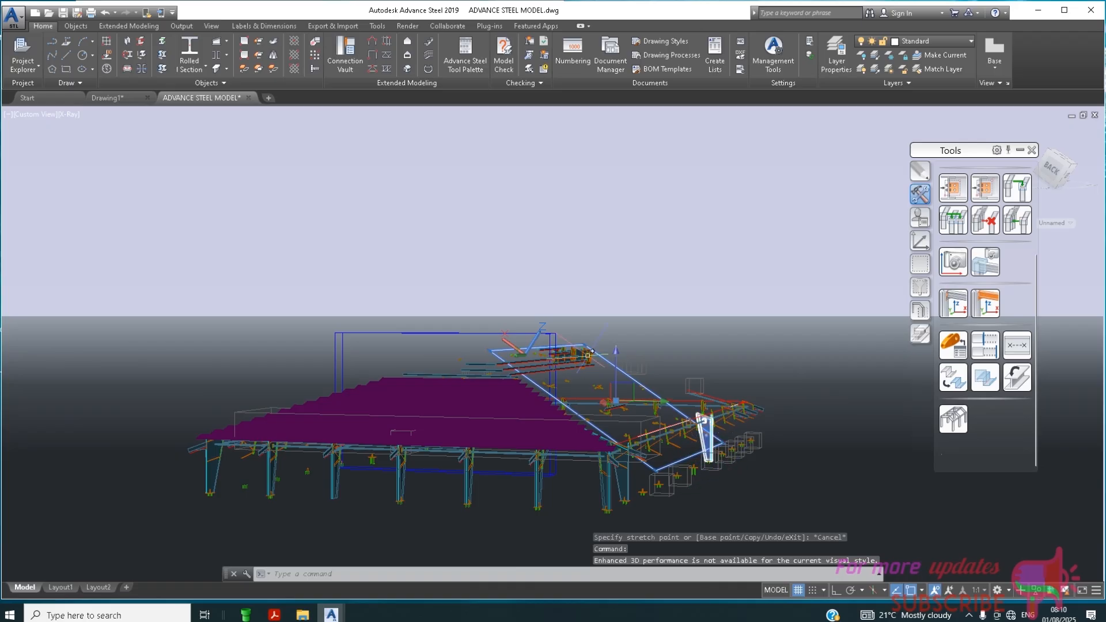
{"action": "scroll", "coordinate": [548, 336], "scroll_direction": "up", "scroll_amount": 2}
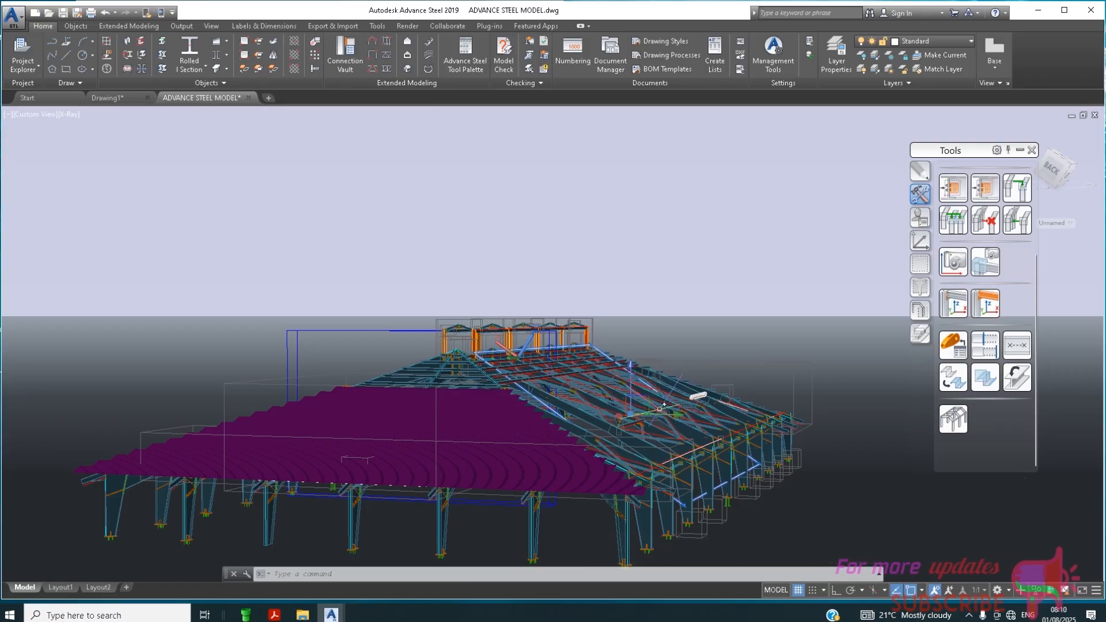
{"action": "scroll", "coordinate": [624, 404], "scroll_direction": "up", "scroll_amount": 1}
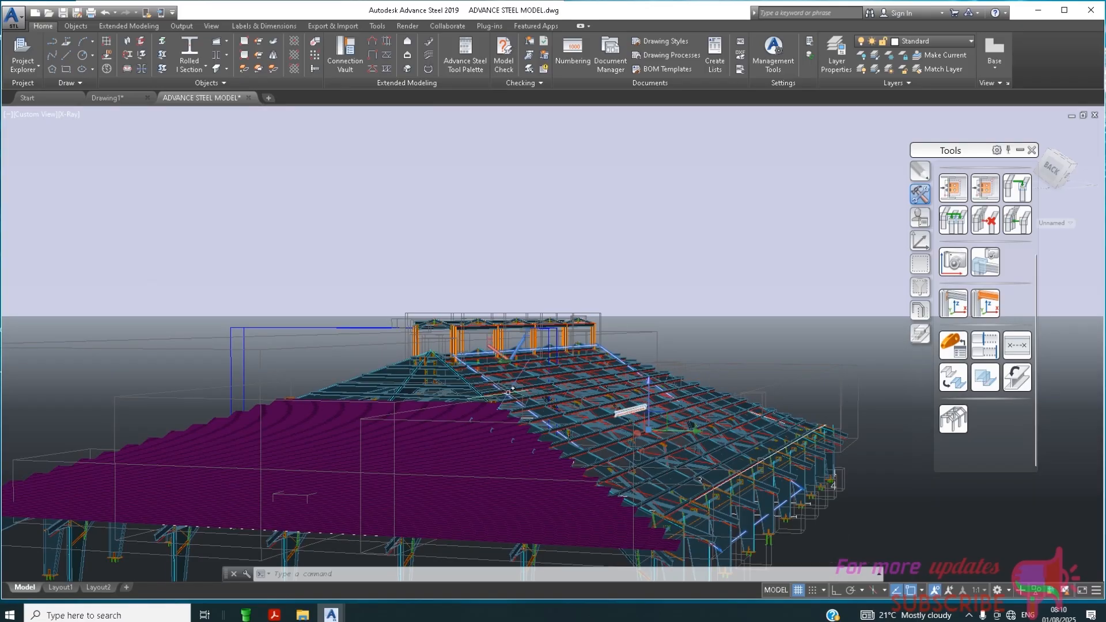
{"action": "scroll", "coordinate": [515, 388], "scroll_direction": "up", "scroll_amount": 1}
{"action": "scroll", "coordinate": [500, 378], "scroll_direction": "up", "scroll_amount": 1}
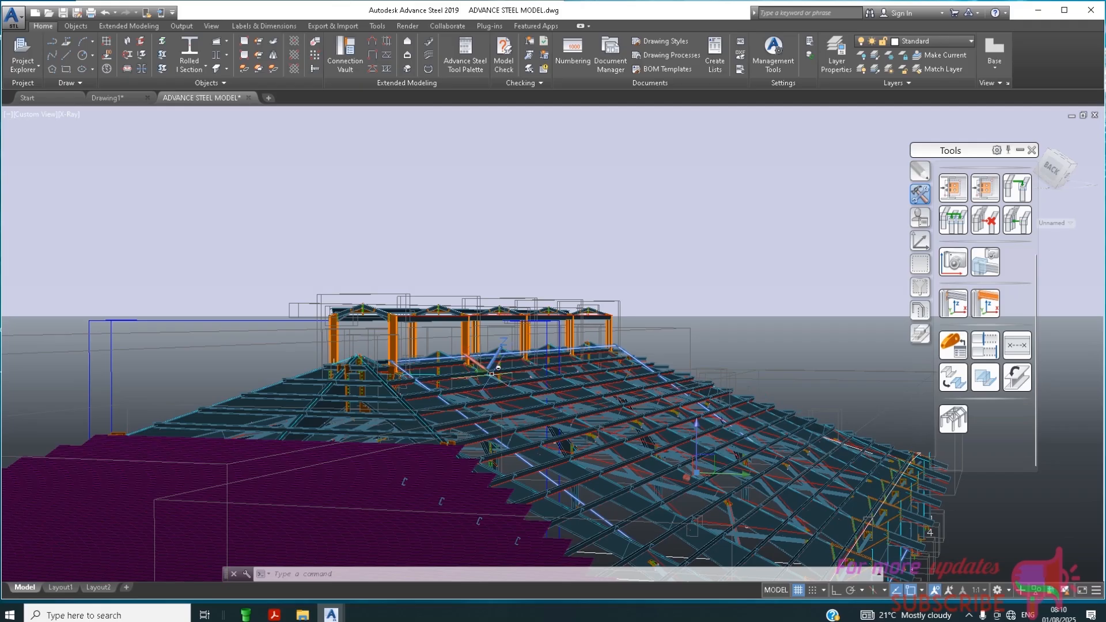
{"action": "scroll", "coordinate": [492, 373], "scroll_direction": "up", "scroll_amount": 1}
{"action": "scroll", "coordinate": [489, 364], "scroll_direction": "up", "scroll_amount": 1}
{"action": "scroll", "coordinate": [466, 372], "scroll_direction": "up", "scroll_amount": 1}
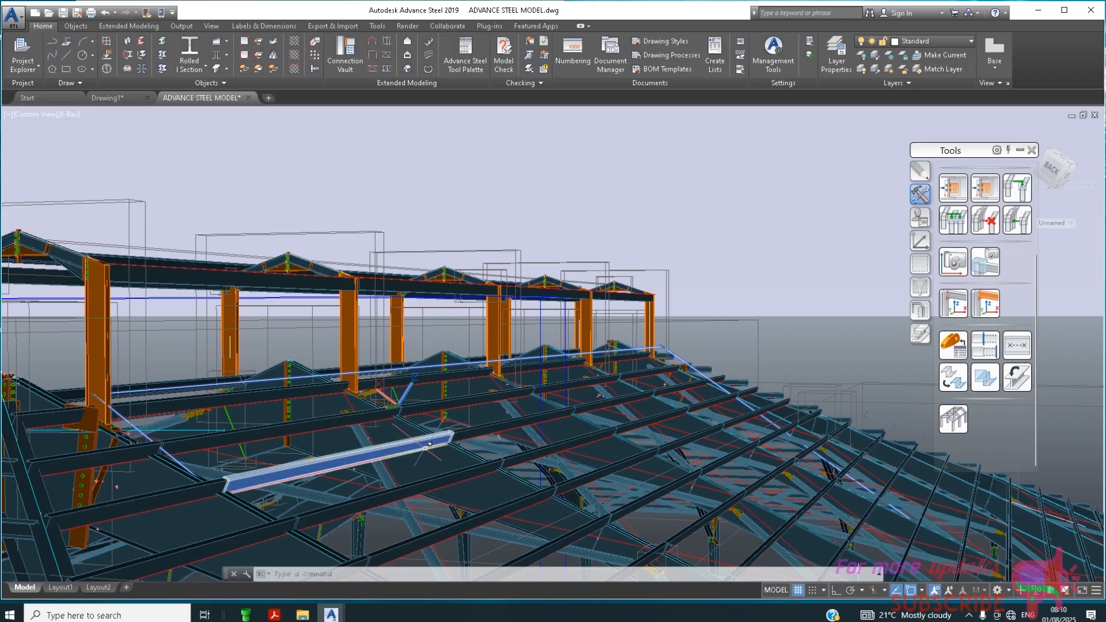
Align the UCS to an object, selecting the second main rafter on the long roof slope
{"action": "key", "text": "Escape"}
{"action": "left_click", "coordinate": [404, 398]}
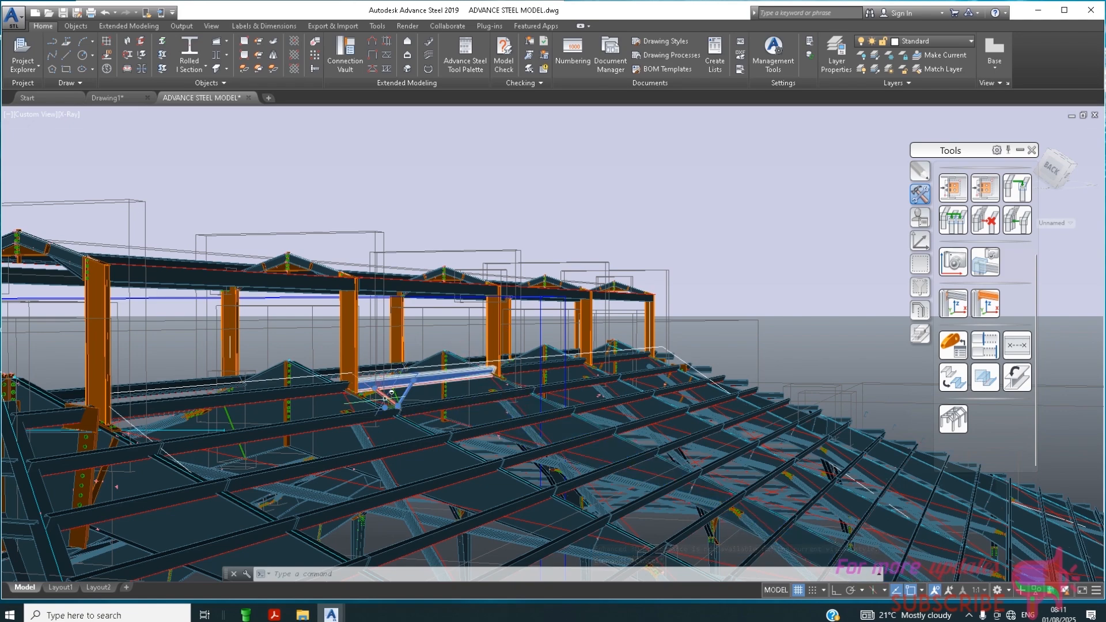
{"action": "left_click", "coordinate": [394, 405]}
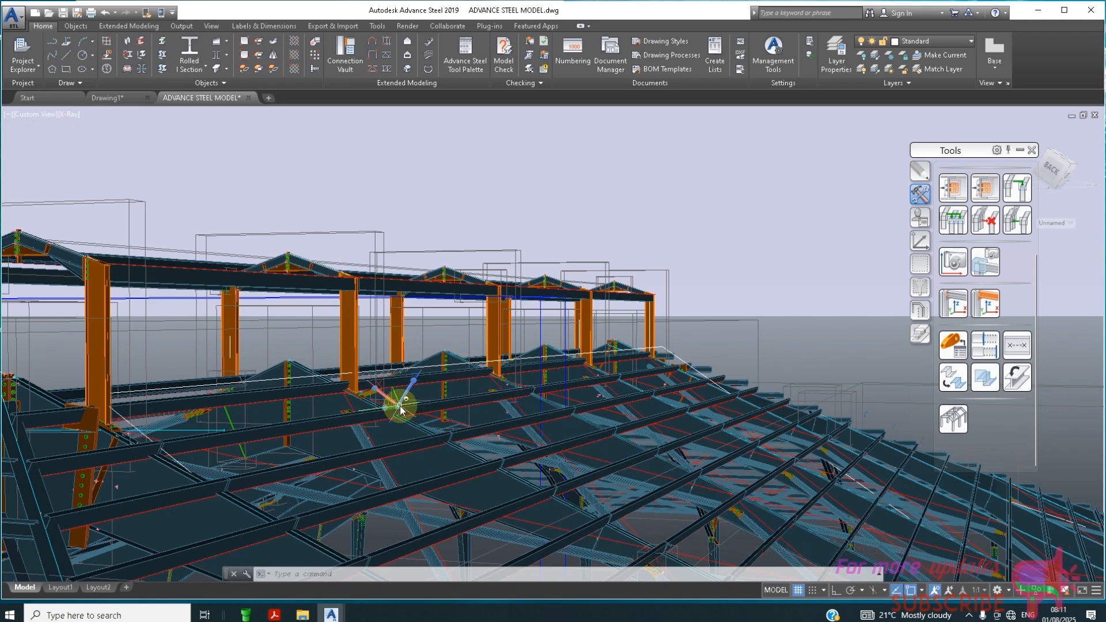
{"action": "right_click", "coordinate": [401, 409]}
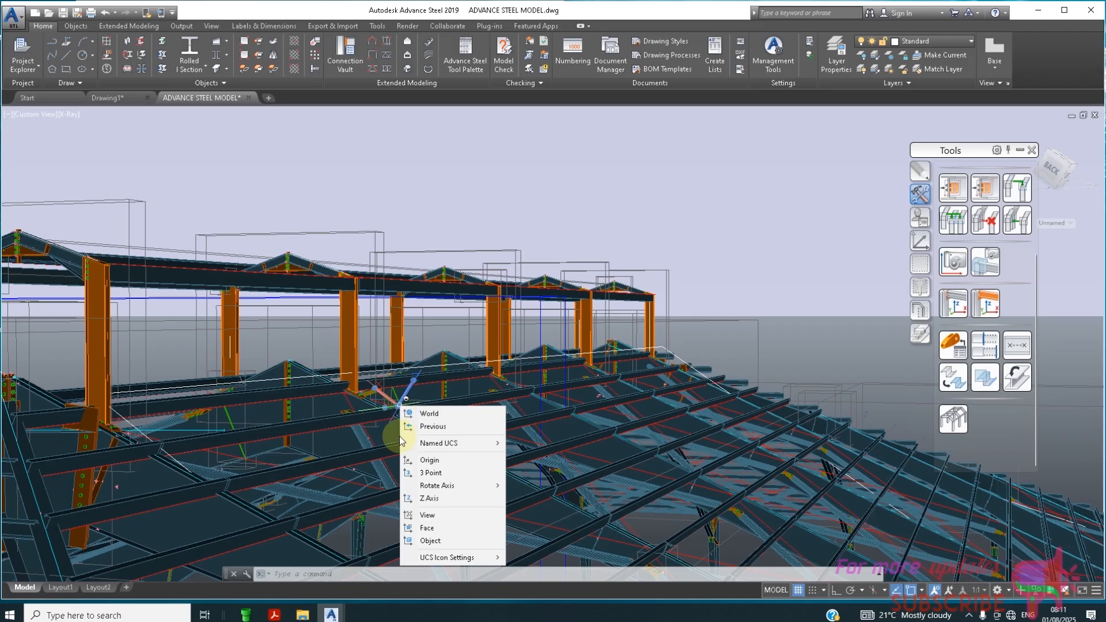
{"action": "left_click", "coordinate": [477, 559]}
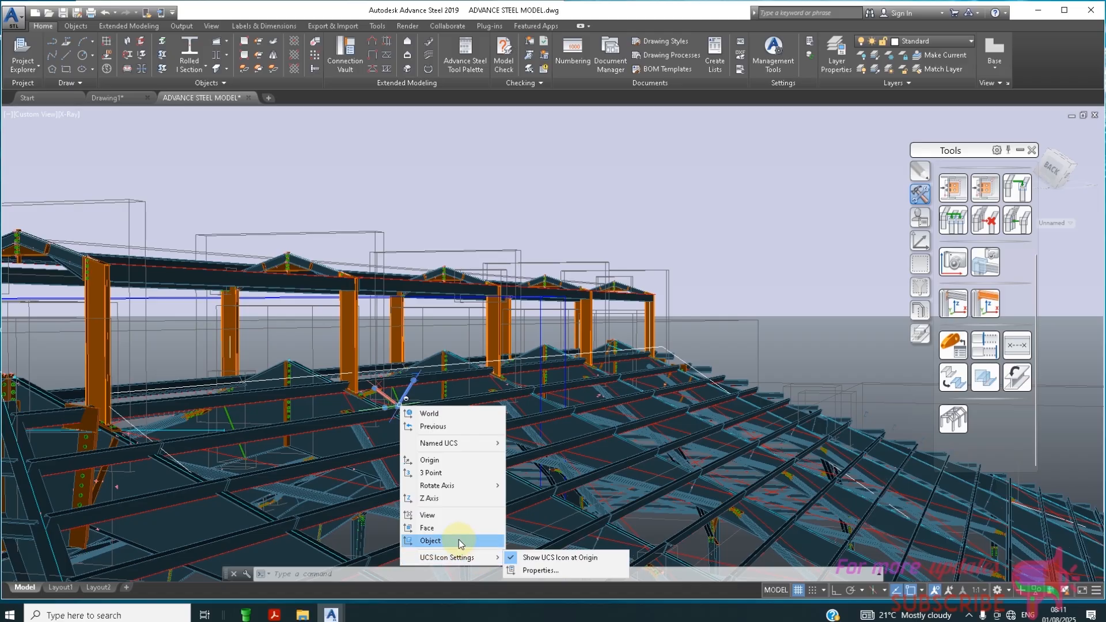
{"action": "left_click", "coordinate": [458, 539]}
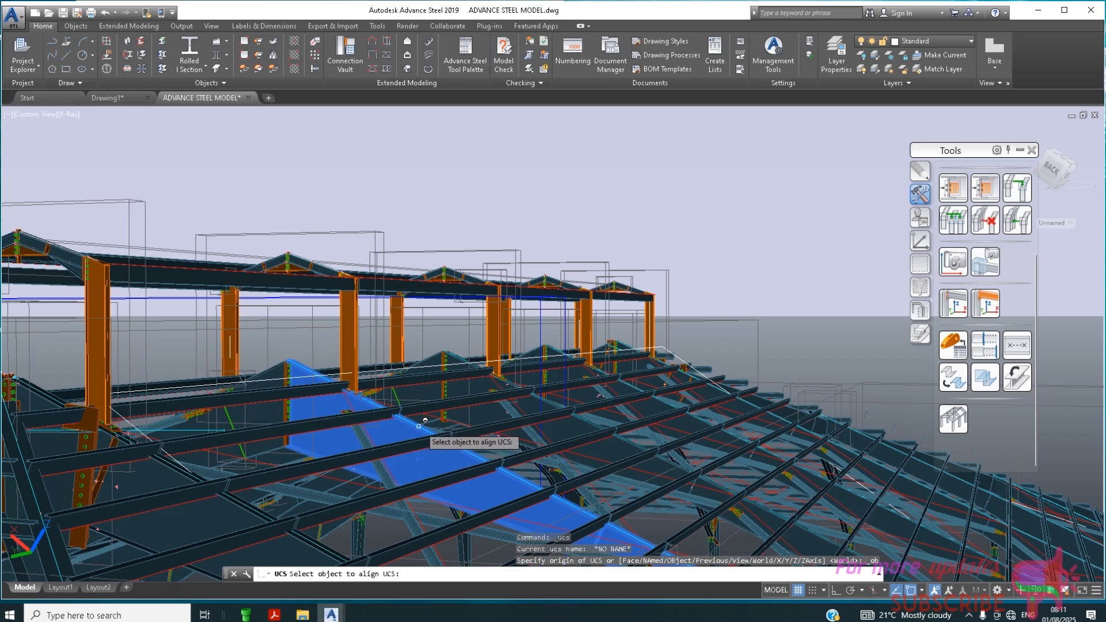
{"action": "scroll", "coordinate": [423, 417], "scroll_direction": "up", "scroll_amount": 2}
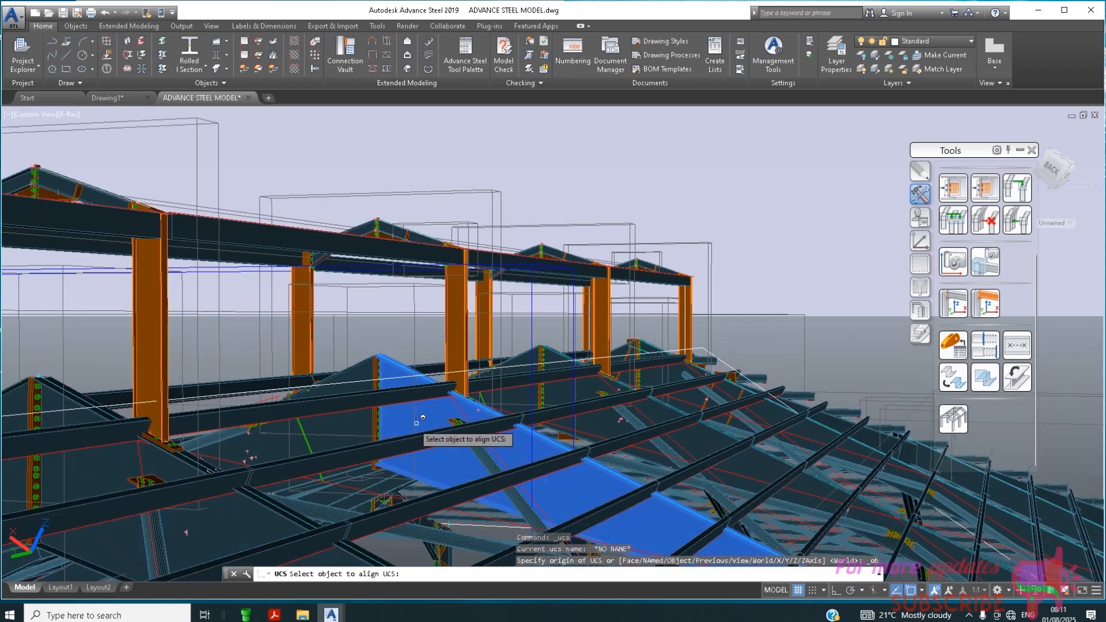
{"action": "left_click", "coordinate": [280, 497]}
{"action": "scroll", "coordinate": [490, 398], "scroll_direction": "down", "scroll_amount": 1}
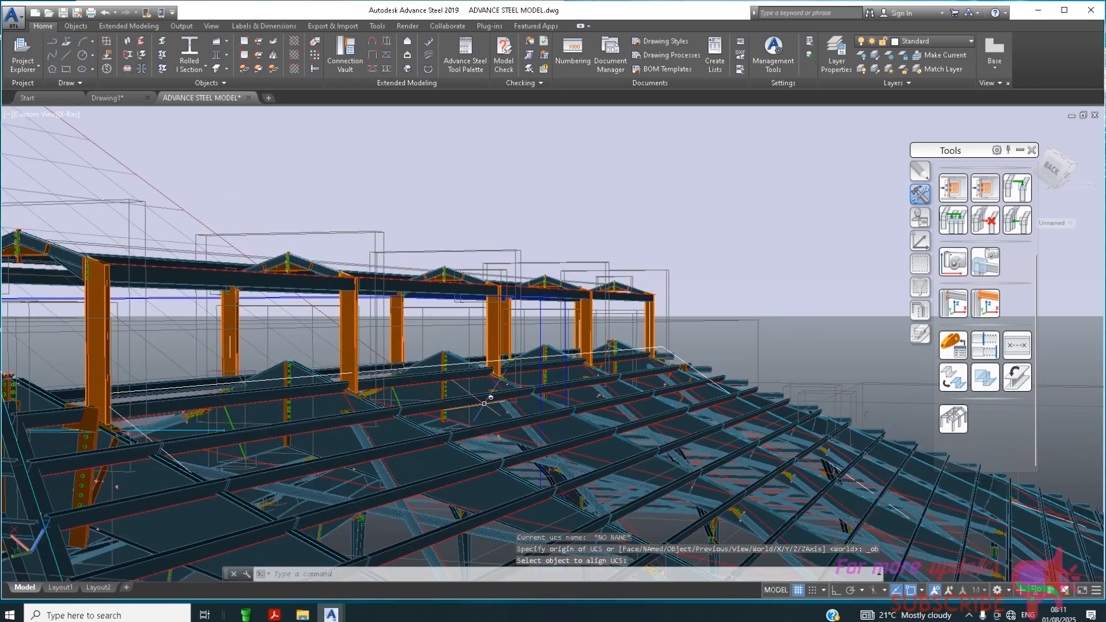
Examine from the hip end and the long side how the realigned UCS sits on the second main rafter
{"action": "scroll", "coordinate": [570, 497], "scroll_direction": "down", "scroll_amount": 5}
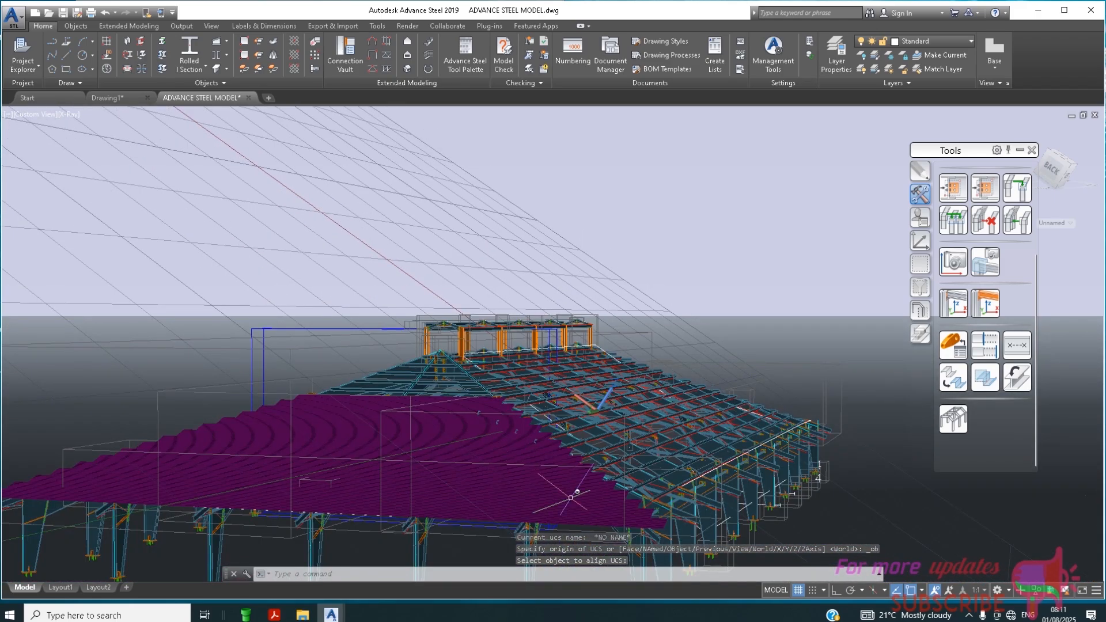
{"action": "scroll", "coordinate": [453, 280], "scroll_direction": "down", "scroll_amount": 3}
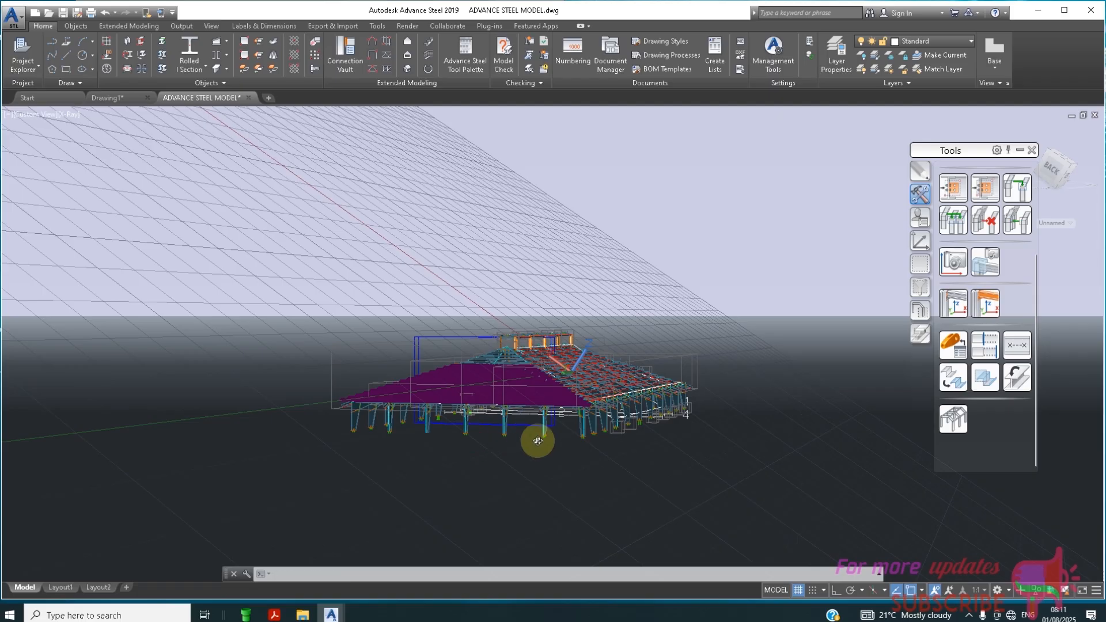
{"action": "middle_click_drag", "start_coordinate": [538, 440], "coordinate": [526, 506], "text": "shift"}
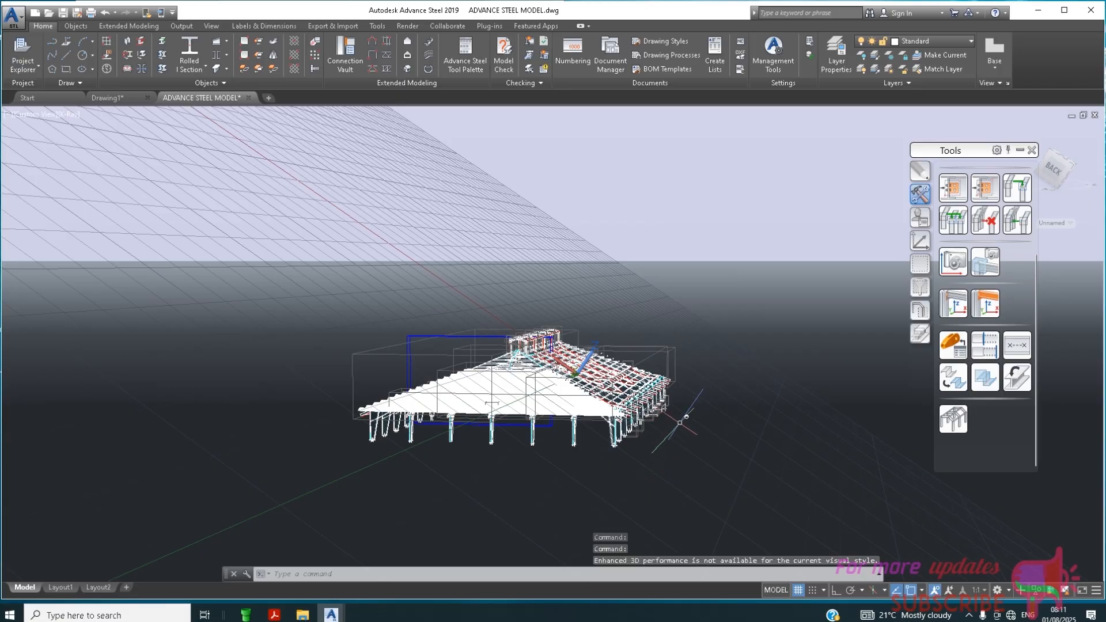
{"action": "mouse_move", "coordinate": [679, 422]}
{"action": "middle_mouse_down", "text": "shift"}
{"action": "mouse_move", "coordinate": [585, 425]}
{"action": "mouse_move", "coordinate": [484, 465]}
{"action": "middle_mouse_up", "text": "shift"}
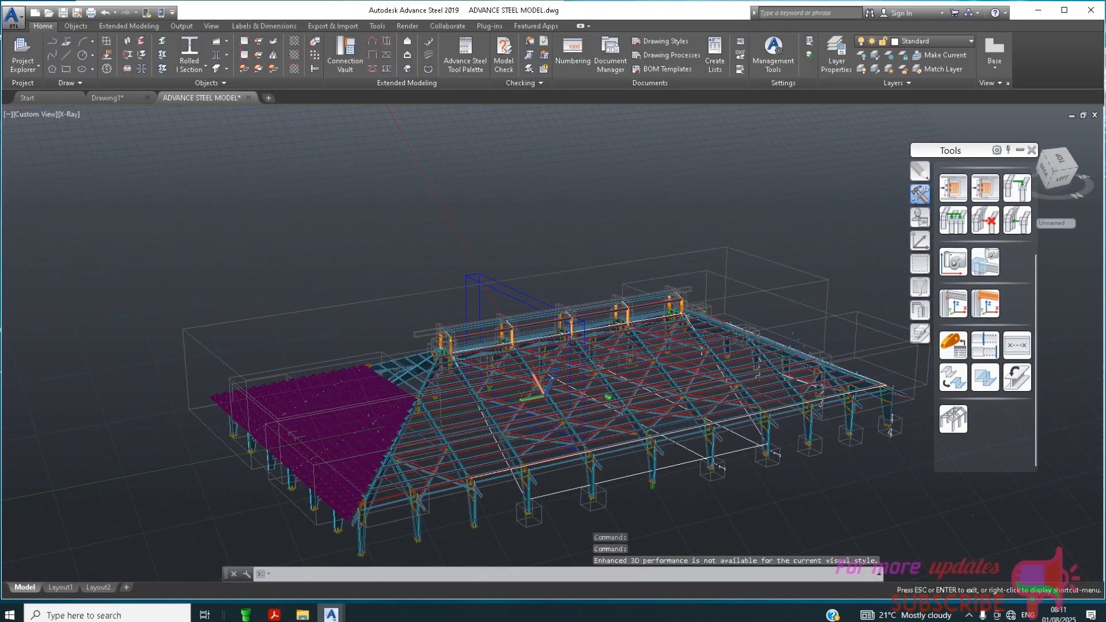
{"action": "scroll", "coordinate": [485, 466], "scroll_direction": "up", "scroll_amount": 2}
{"action": "scroll", "coordinate": [539, 428], "scroll_direction": "up", "scroll_amount": 3}
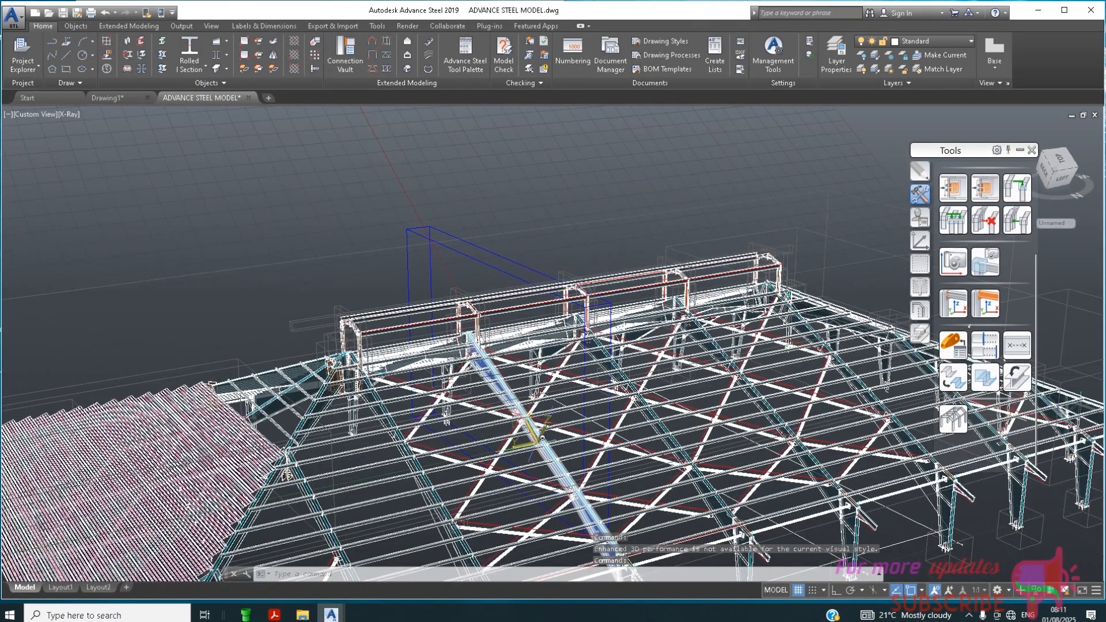
{"action": "scroll", "coordinate": [530, 459], "scroll_direction": "up", "scroll_amount": 2}
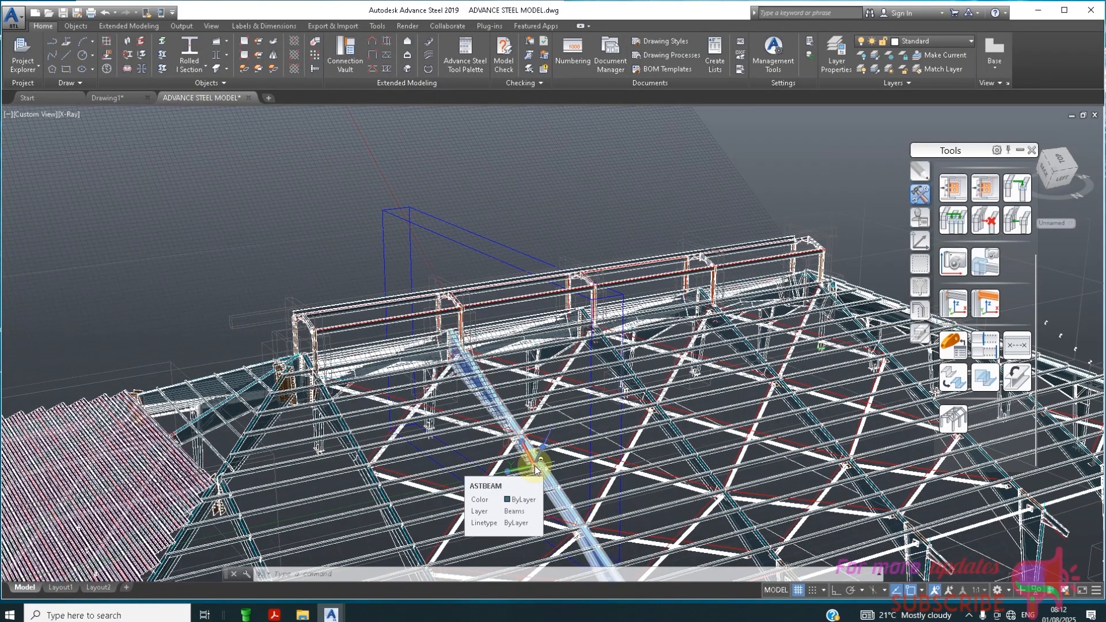
Try to align the UCS to a face of the second main rafter
{"action": "left_click", "coordinate": [536, 468]}
{"action": "right_click", "coordinate": [536, 468]}
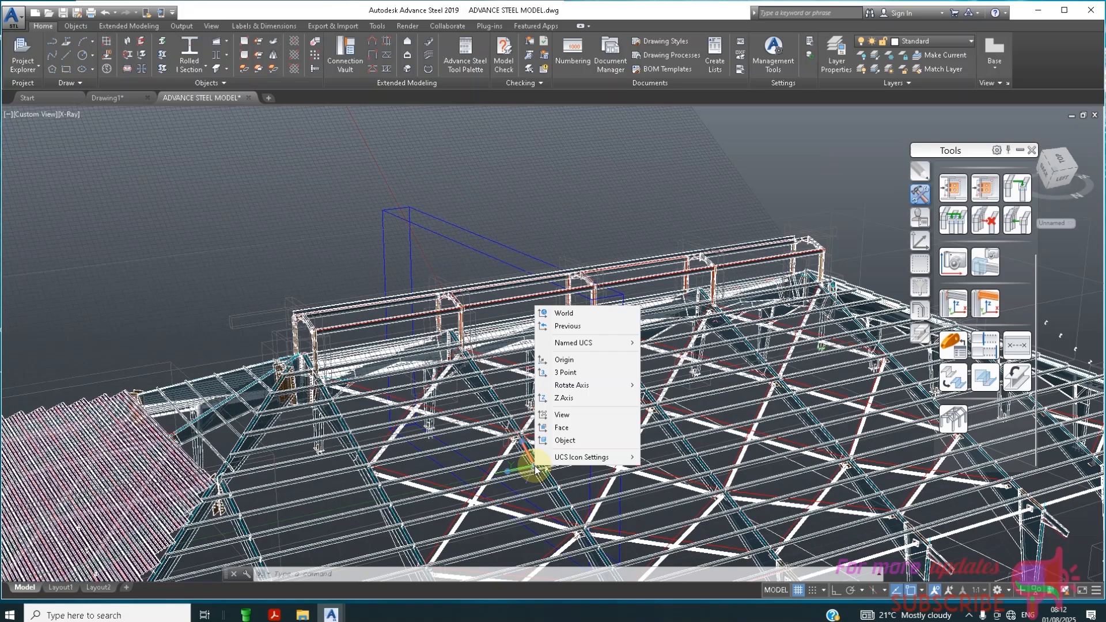
{"action": "left_click", "coordinate": [560, 427]}
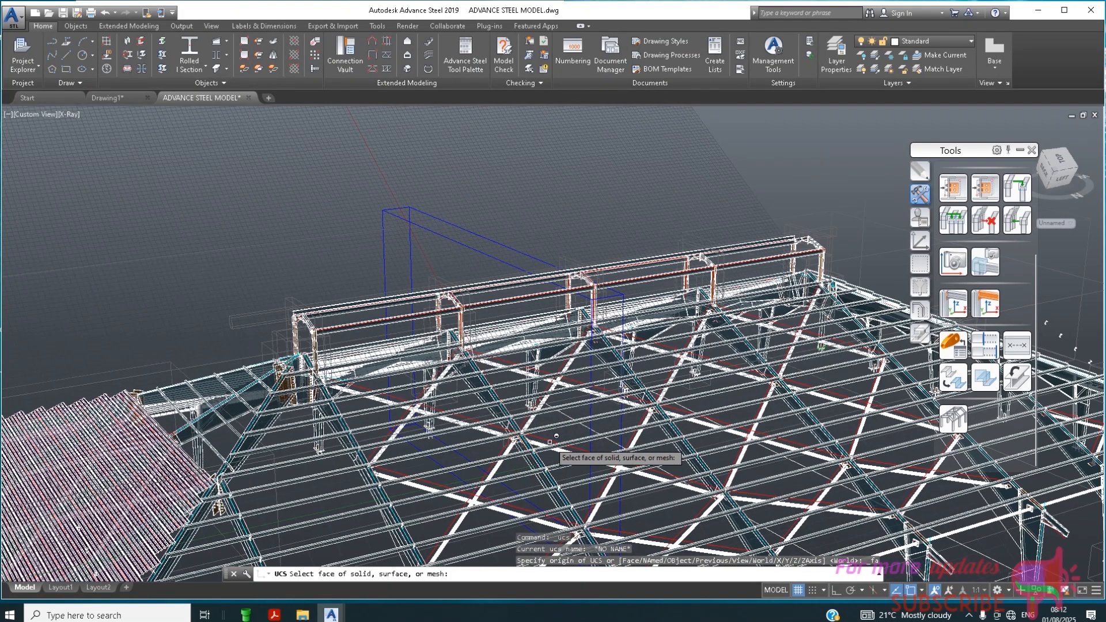
{"action": "scroll", "coordinate": [494, 403], "scroll_direction": "up", "scroll_amount": 3}
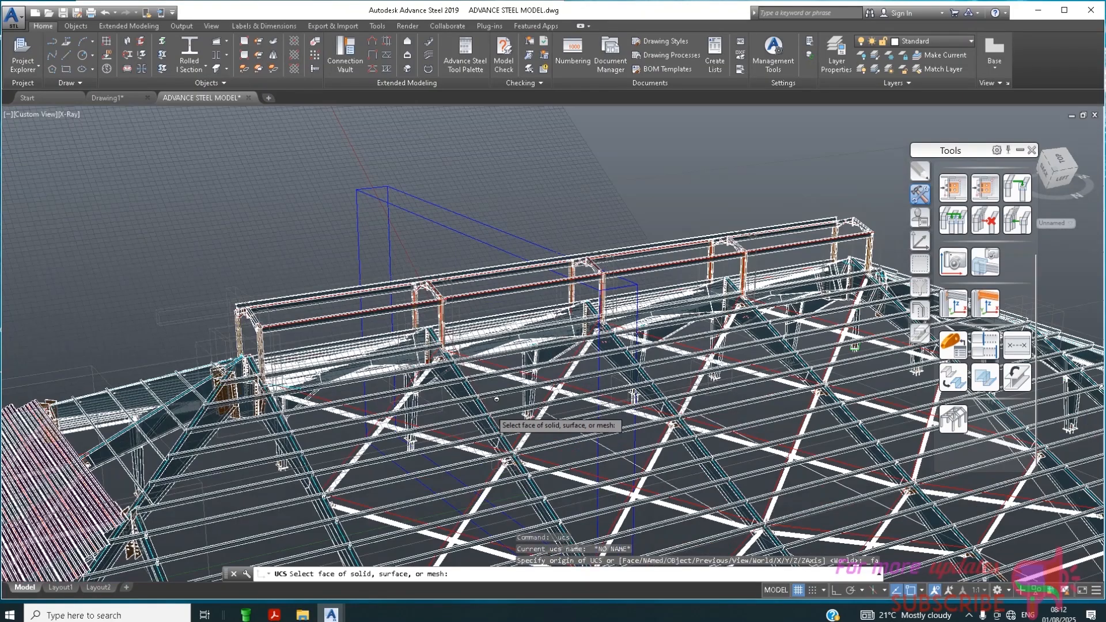
{"action": "scroll", "coordinate": [495, 382], "scroll_direction": "up", "scroll_amount": 1}
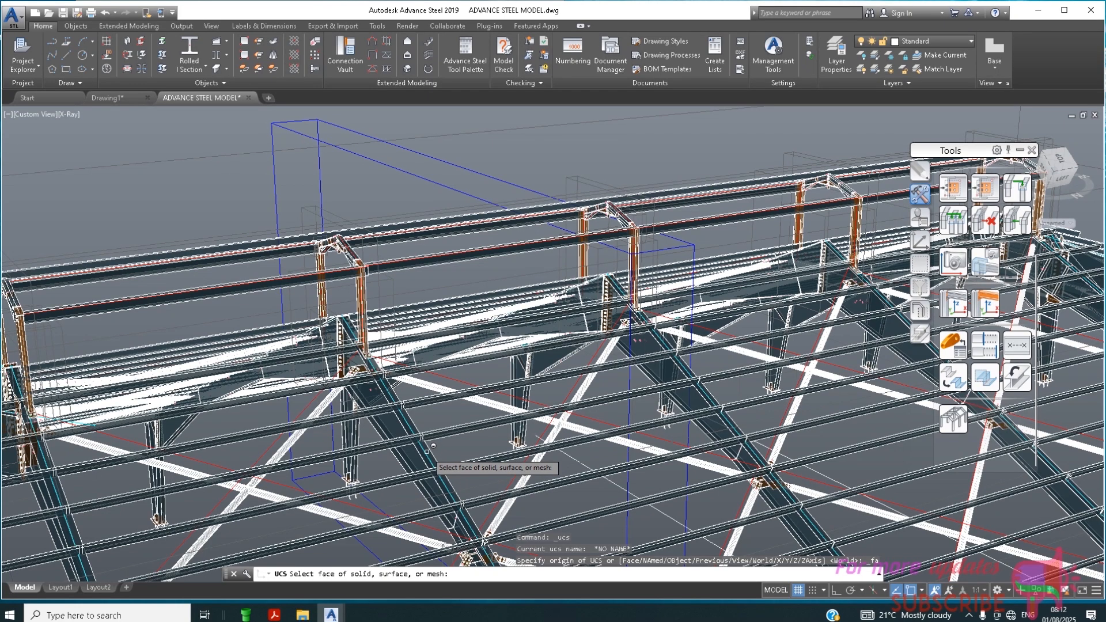
{"action": "left_click", "coordinate": [433, 445]}
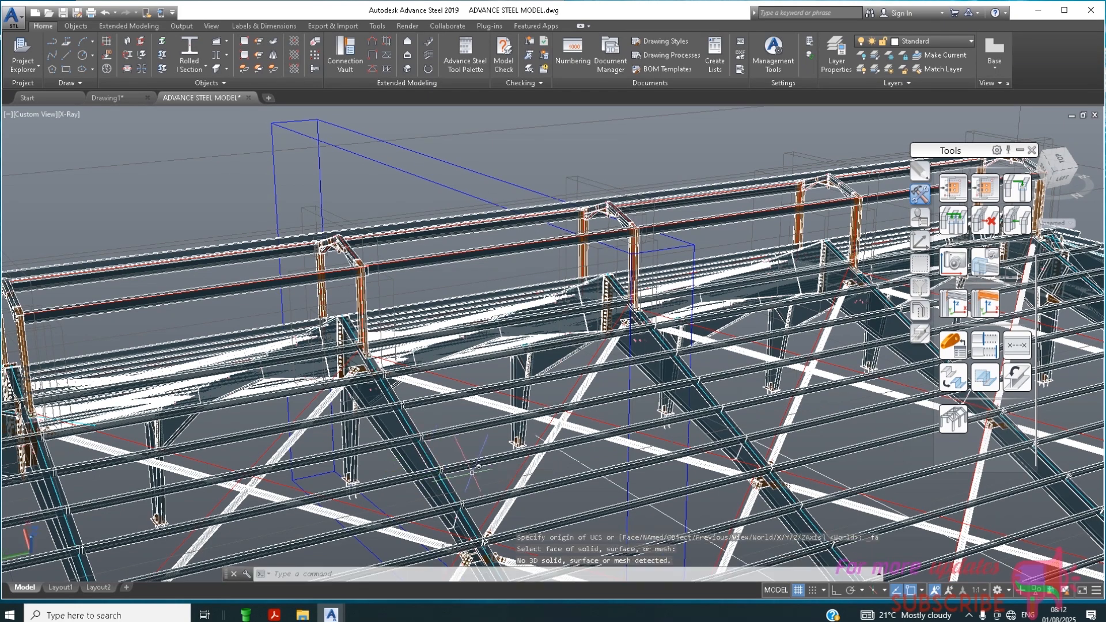
Begin redefining the UCS by three points, placing the origin at the ridge apex above the clad hip end
{"action": "scroll", "coordinate": [566, 334], "scroll_direction": "down", "scroll_amount": 4}
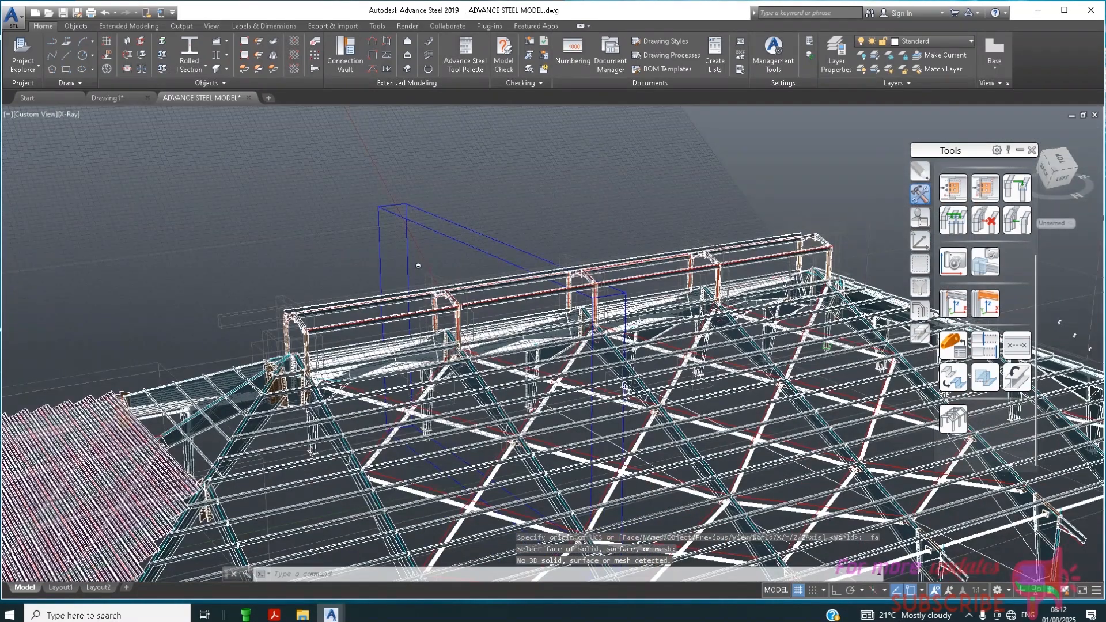
{"action": "scroll", "coordinate": [544, 334], "scroll_direction": "down", "scroll_amount": 3}
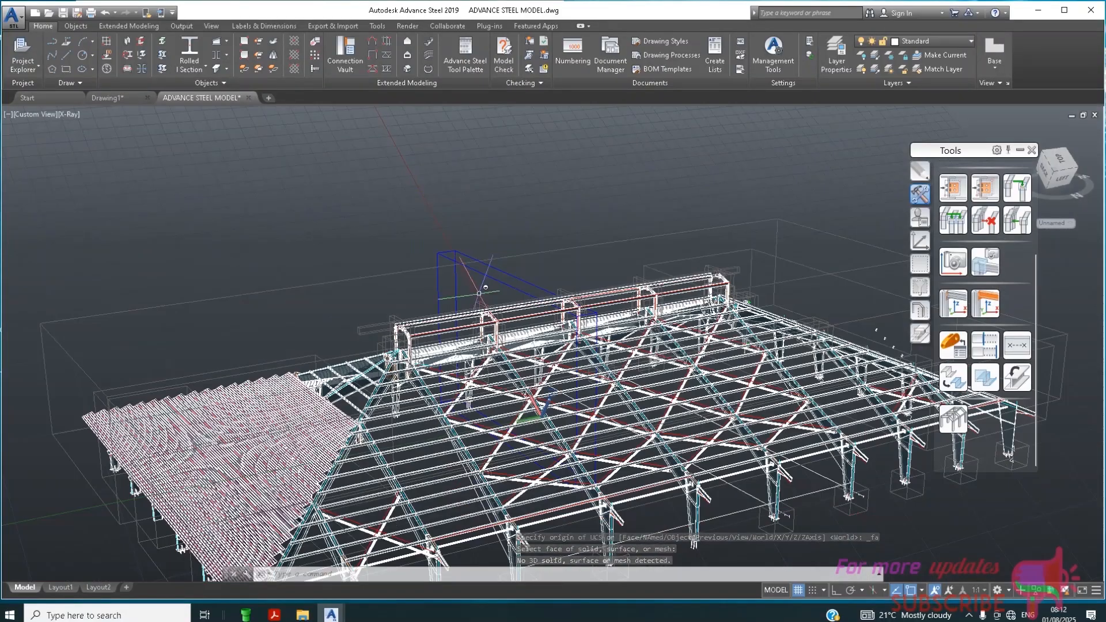
{"action": "middle_click_drag", "start_coordinate": [531, 383], "coordinate": [453, 381], "text": "shift"}
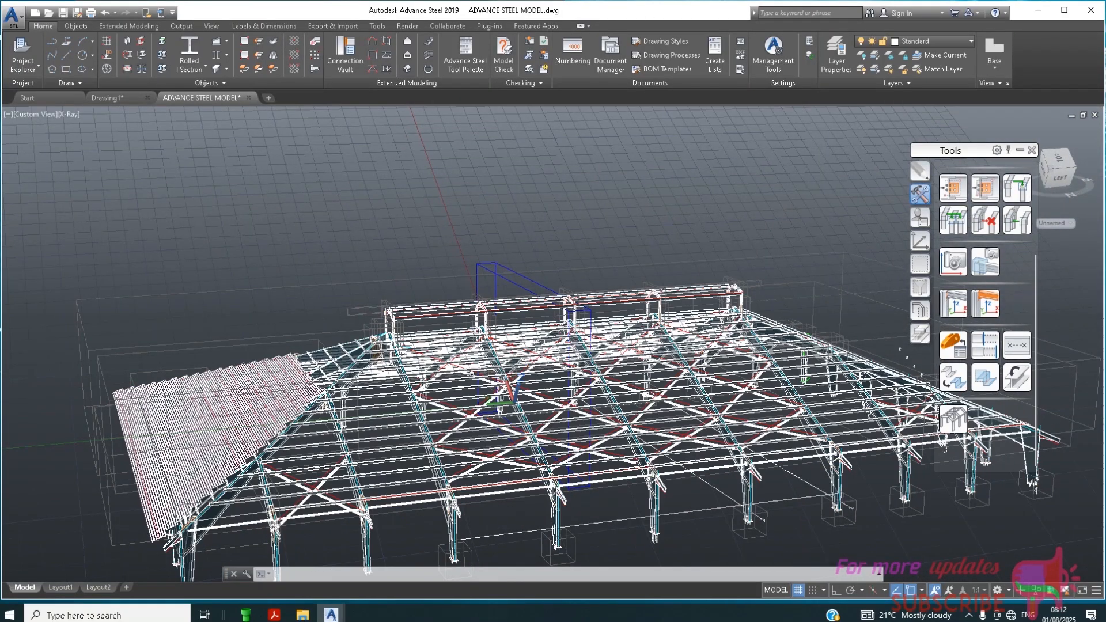
{"action": "scroll", "coordinate": [556, 360], "scroll_direction": "up", "scroll_amount": 1}
{"action": "scroll", "coordinate": [483, 429], "scroll_direction": "up", "scroll_amount": 2}
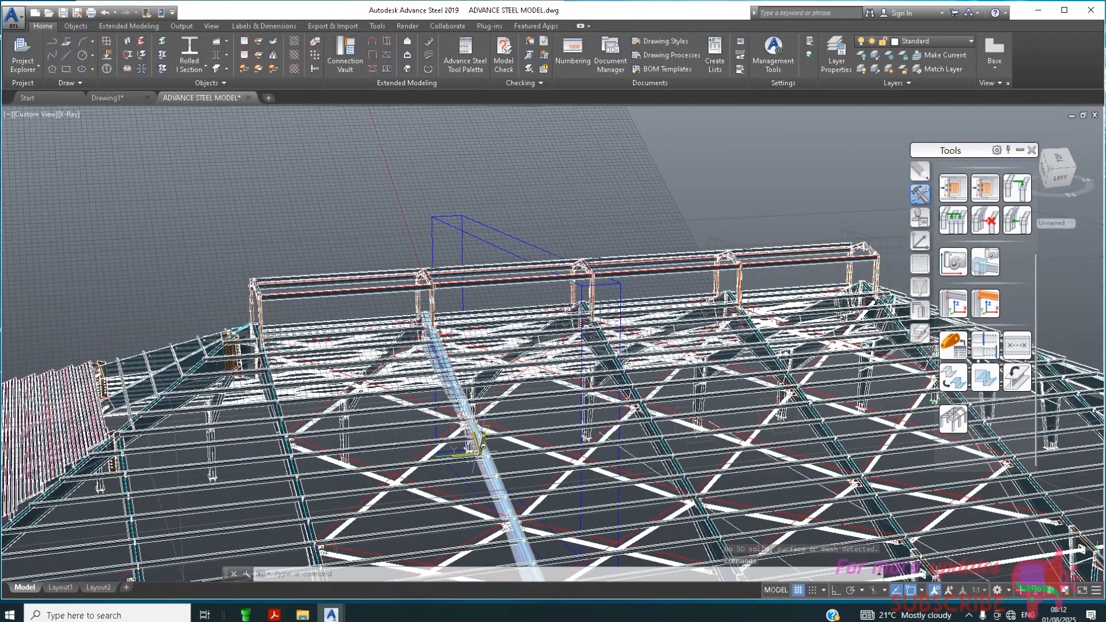
{"action": "left_click", "coordinate": [482, 445]}
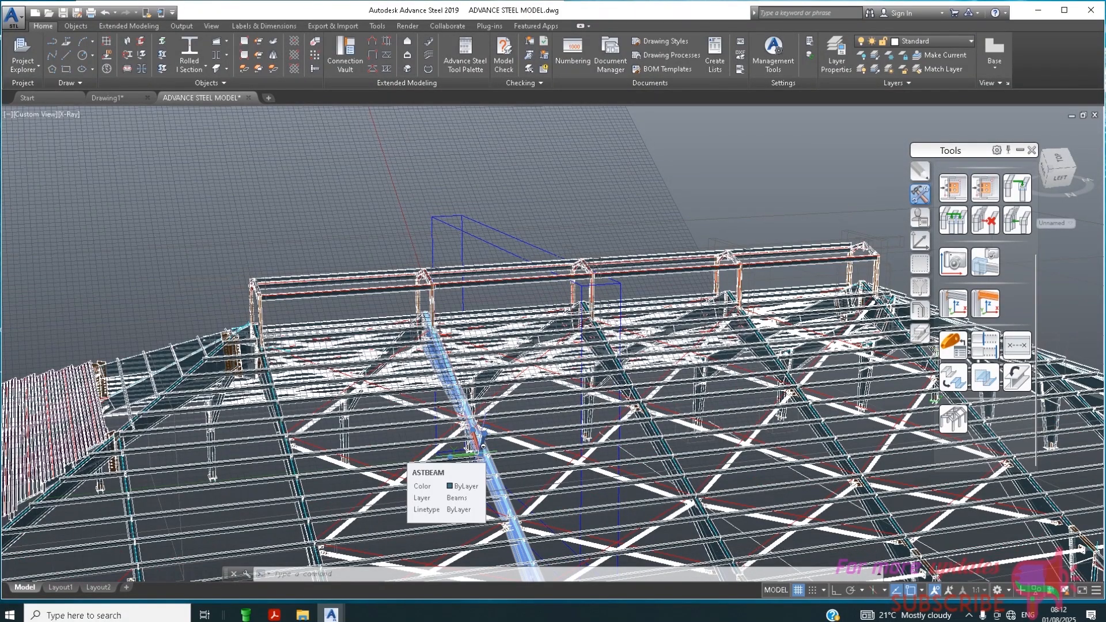
{"action": "left_click", "coordinate": [481, 456]}
{"action": "right_click", "coordinate": [481, 457]}
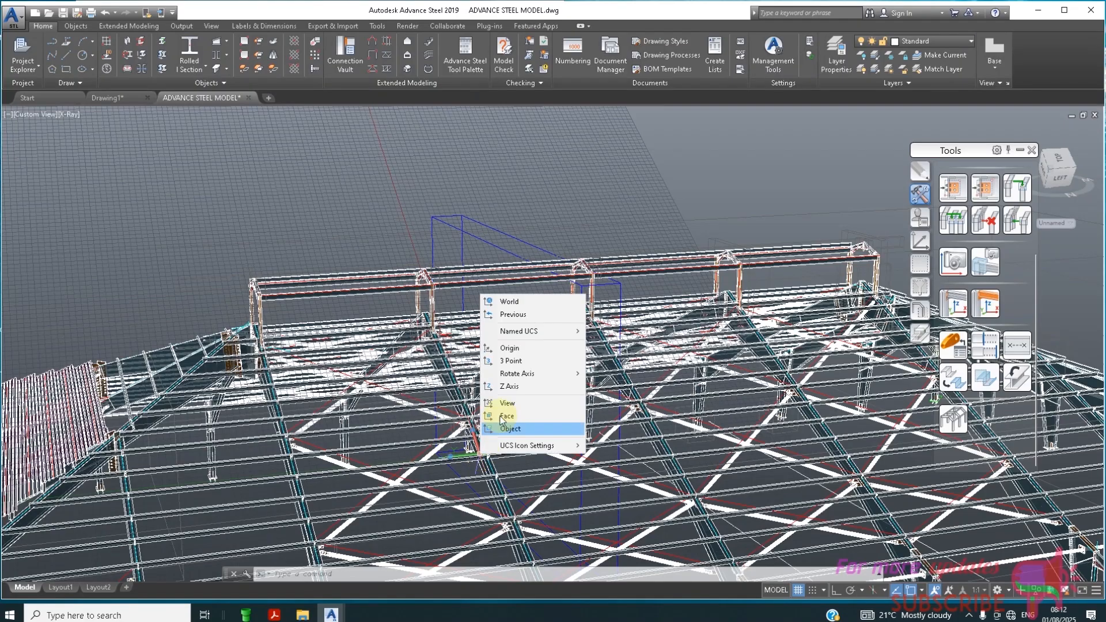
{"action": "left_click", "coordinate": [507, 359]}
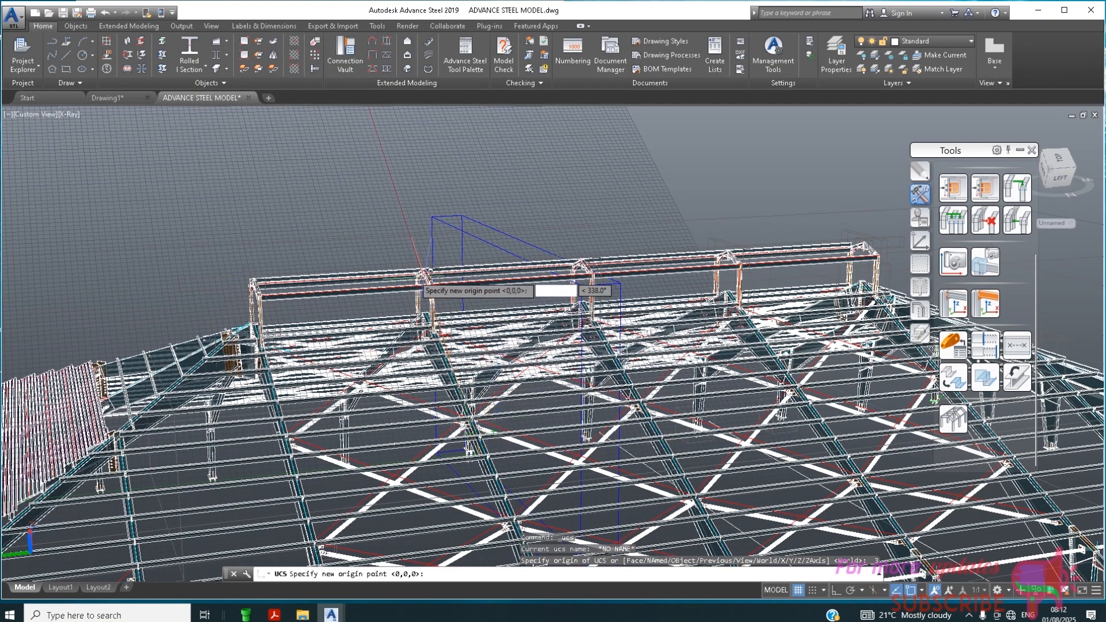
{"action": "scroll", "coordinate": [402, 265], "scroll_direction": "down", "scroll_amount": 2}
{"action": "scroll", "coordinate": [402, 265], "scroll_direction": "down", "scroll_amount": 1}
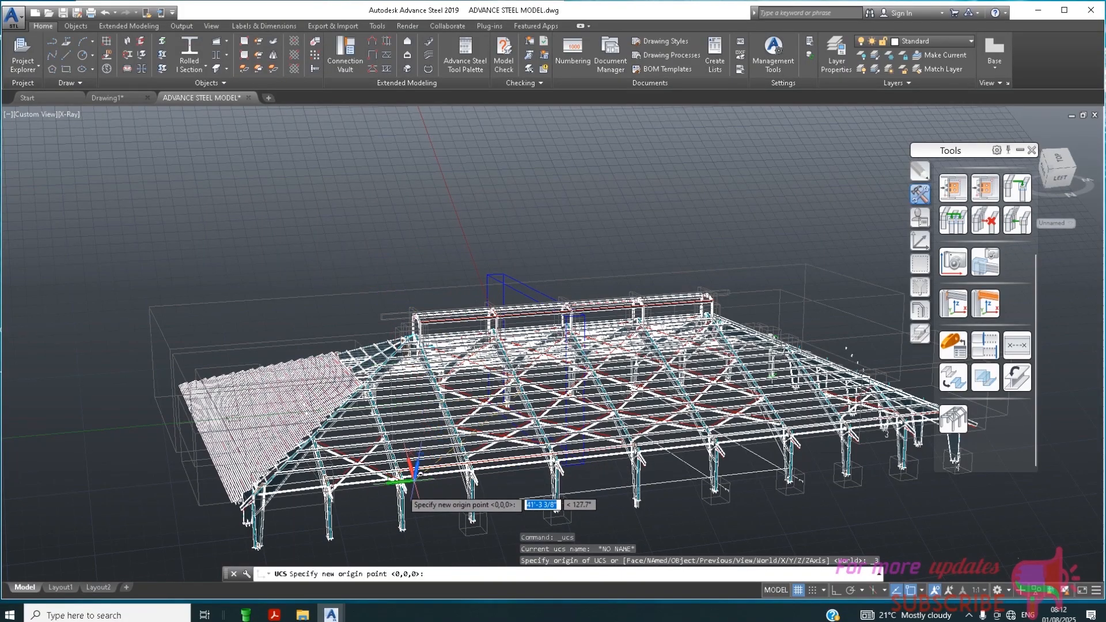
{"action": "scroll", "coordinate": [424, 470], "scroll_direction": "up", "scroll_amount": 2}
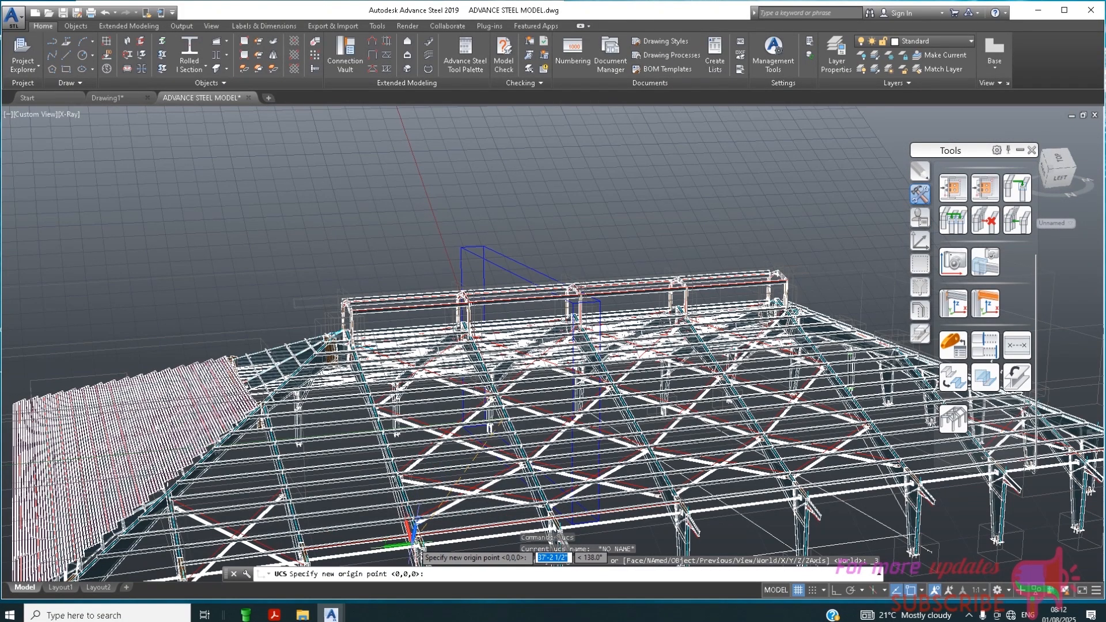
{"action": "scroll", "coordinate": [396, 523], "scroll_direction": "up", "scroll_amount": 3}
{"action": "scroll", "coordinate": [513, 419], "scroll_direction": "up", "scroll_amount": 3}
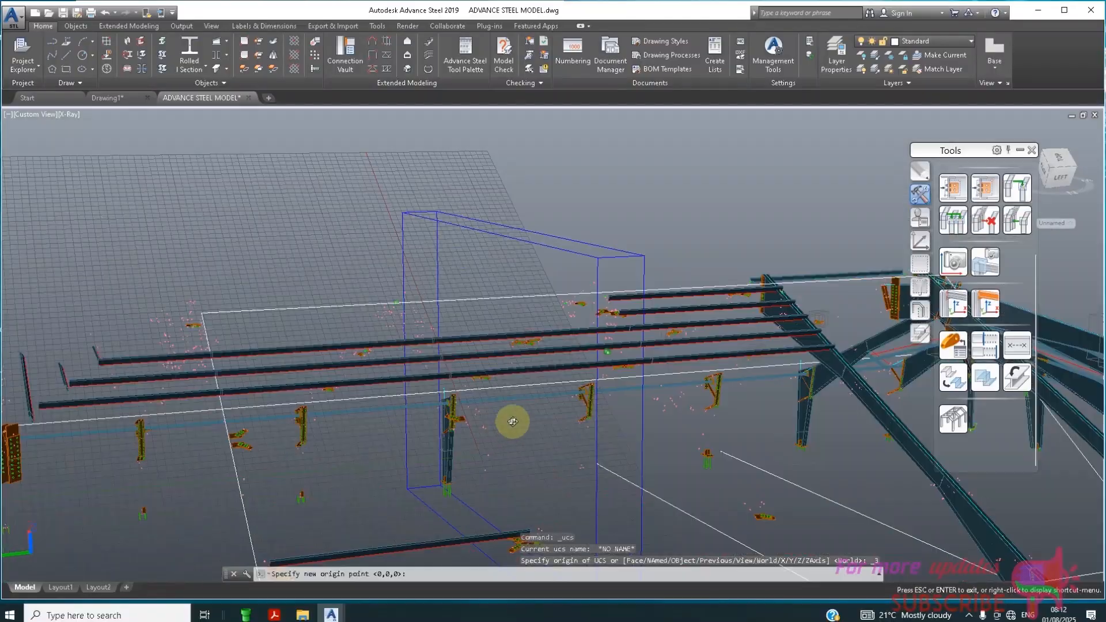
{"action": "middle_click_drag", "start_coordinate": [516, 418], "coordinate": [539, 451], "text": "shift"}
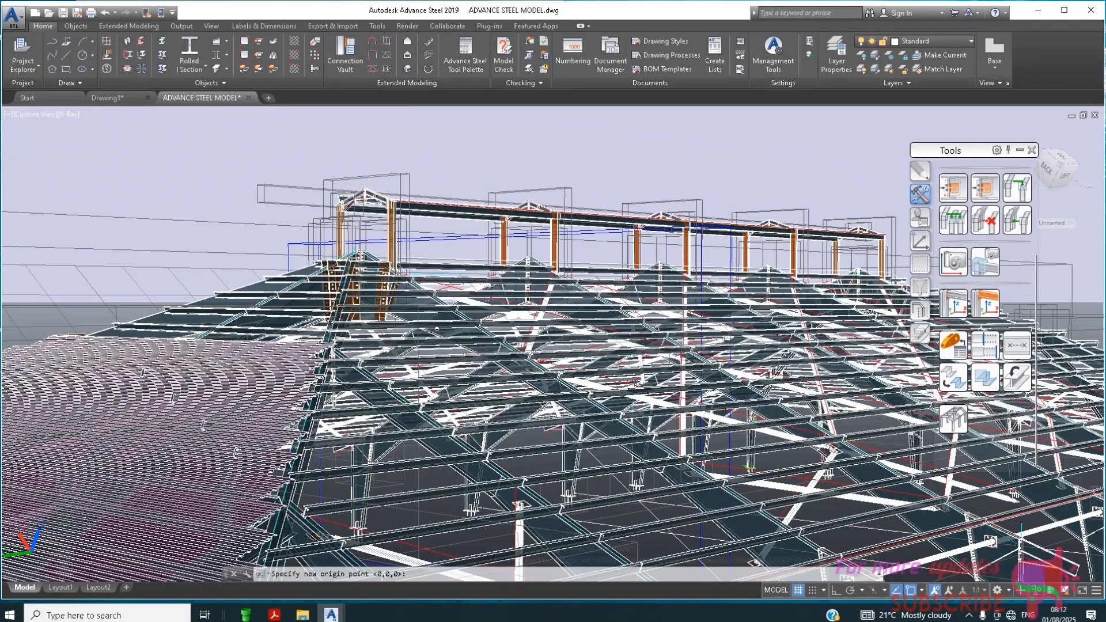
{"action": "scroll", "coordinate": [371, 252], "scroll_direction": "up", "scroll_amount": 3}
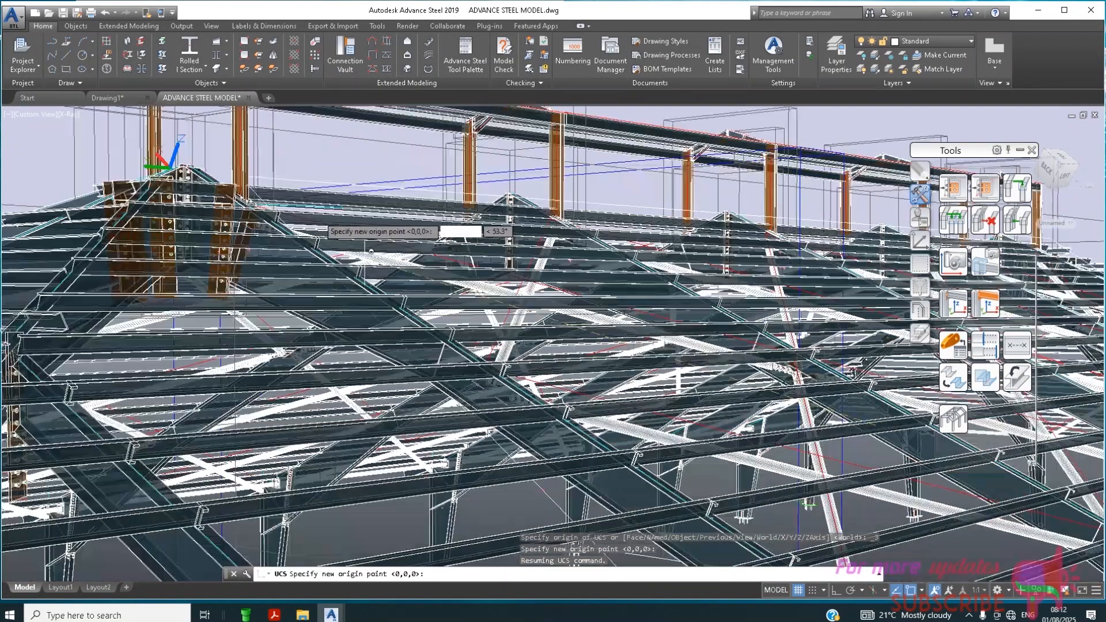
{"action": "left_click", "coordinate": [190, 171]}
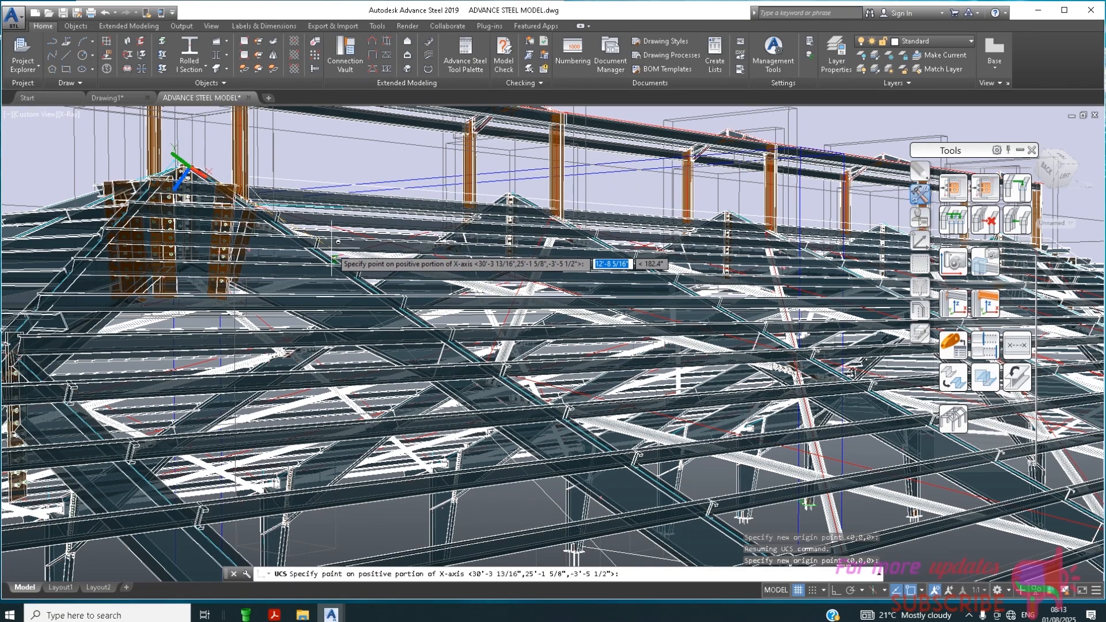
Set the positive X-axis of the three-point UCS with a point at the eave end of a main rafter on the long roof slope
{"action": "scroll", "coordinate": [332, 258], "scroll_direction": "down", "scroll_amount": 5}
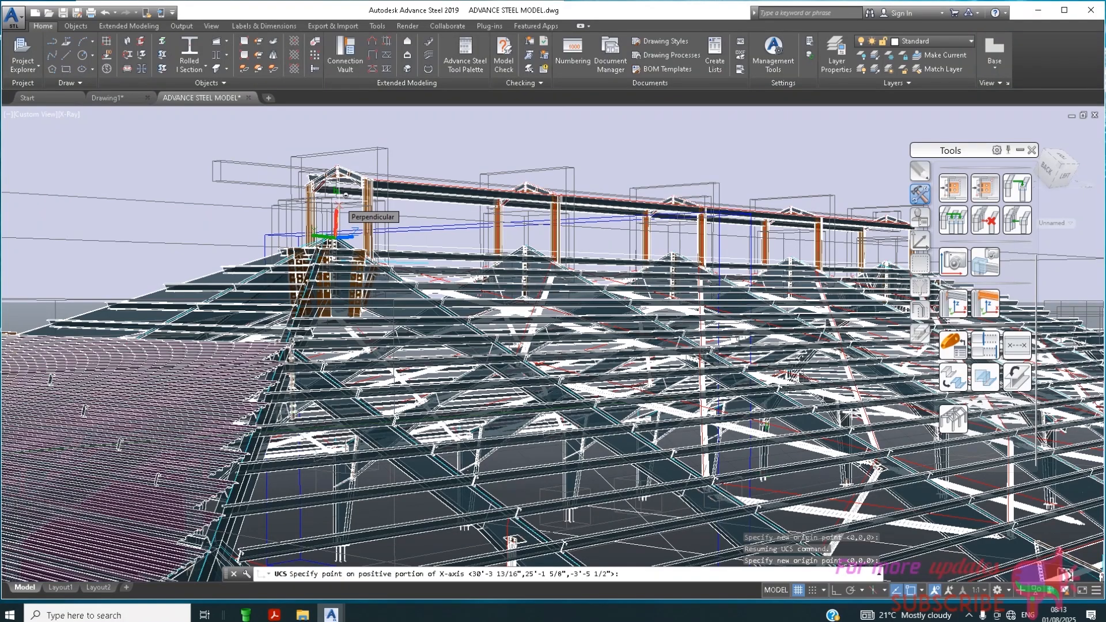
{"action": "scroll", "coordinate": [348, 198], "scroll_direction": "down", "scroll_amount": 2}
{"action": "scroll", "coordinate": [348, 200], "scroll_direction": "down", "scroll_amount": 1}
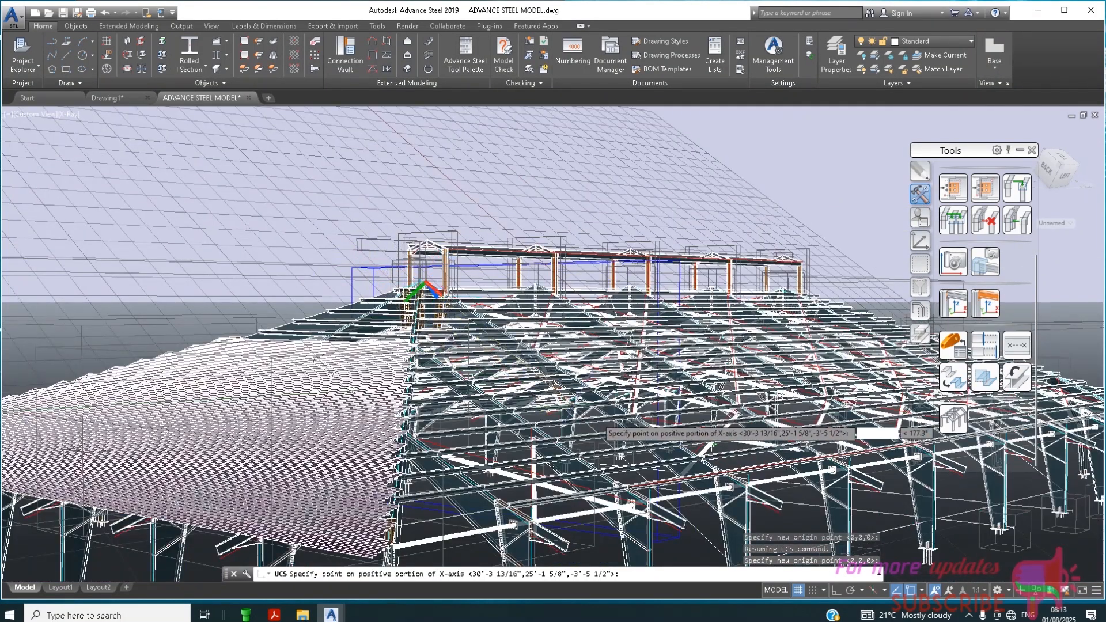
{"action": "scroll", "coordinate": [719, 473], "scroll_direction": "up", "scroll_amount": 2}
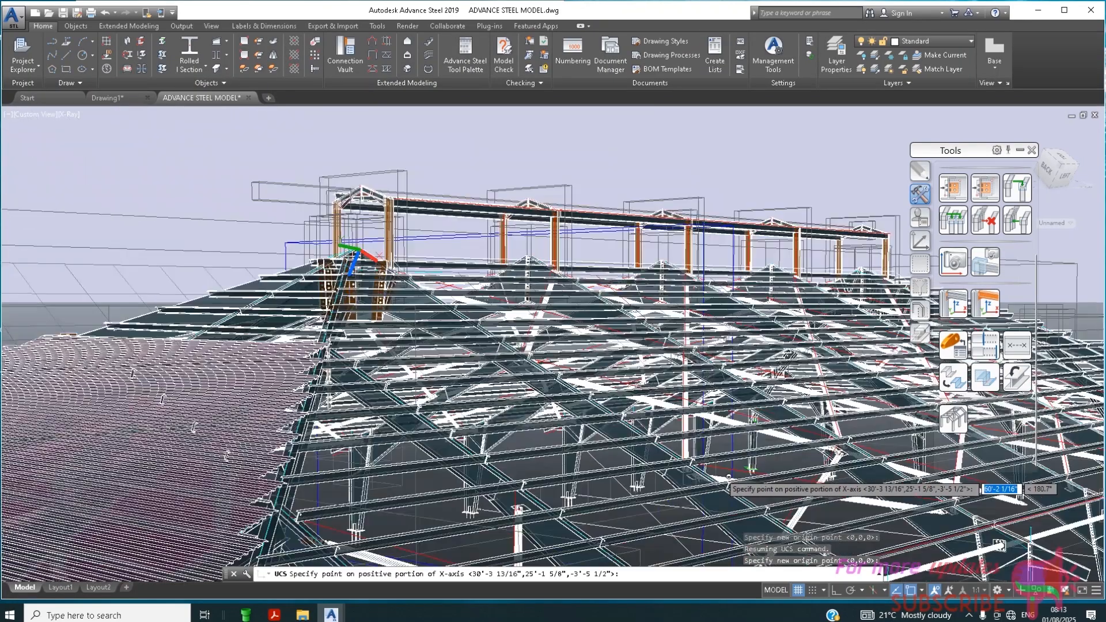
{"action": "scroll", "coordinate": [594, 371], "scroll_direction": "down", "scroll_amount": 1}
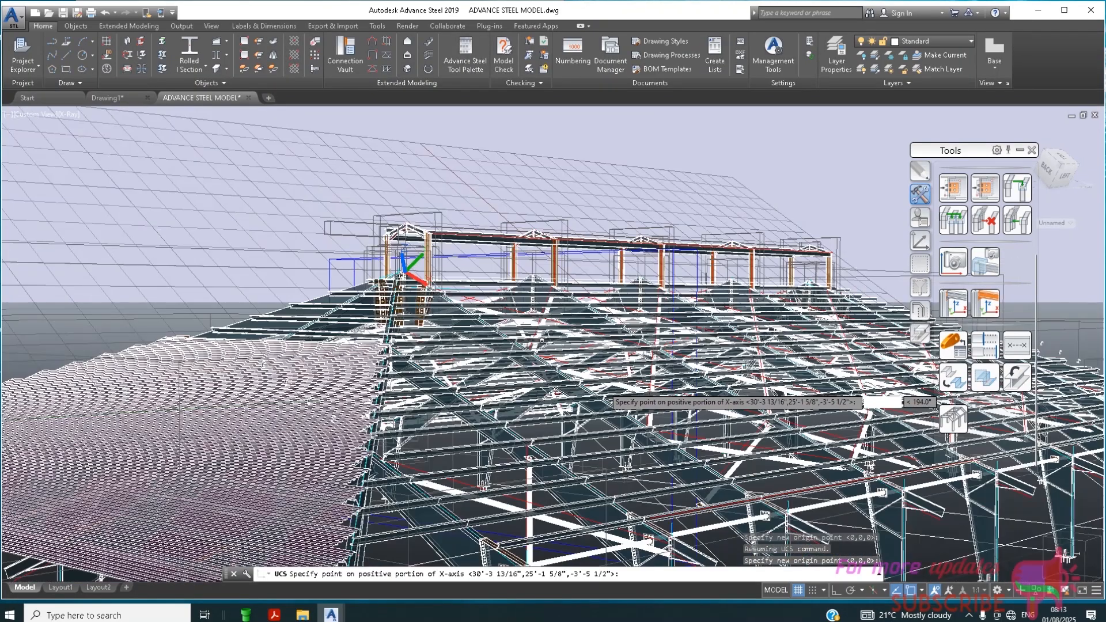
{"action": "scroll", "coordinate": [605, 395], "scroll_direction": "down", "scroll_amount": 2}
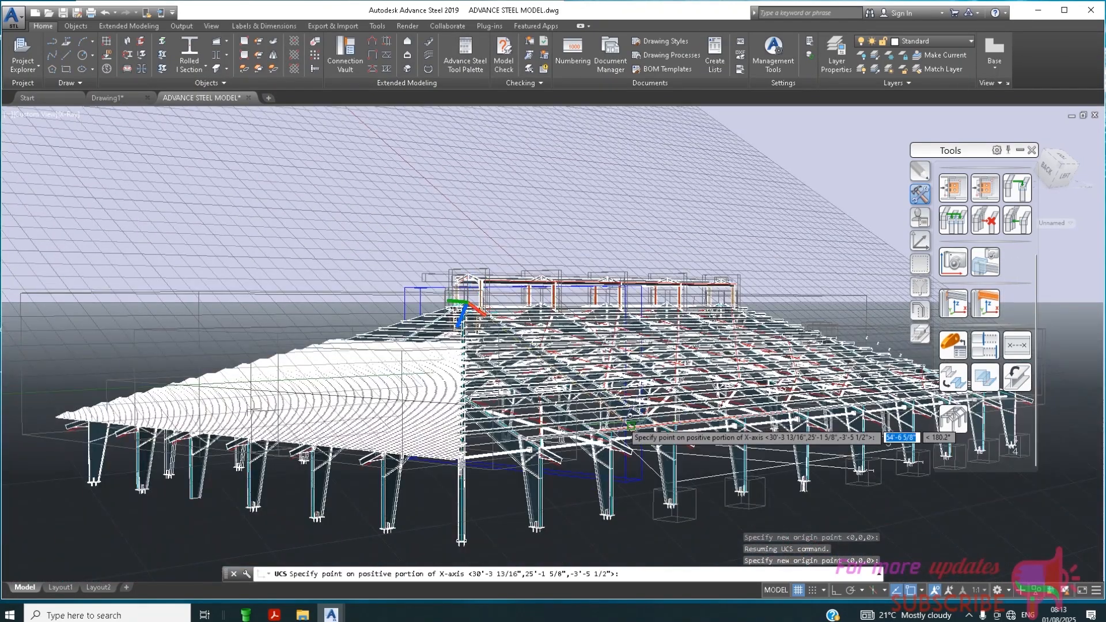
{"action": "scroll", "coordinate": [631, 425], "scroll_direction": "up", "scroll_amount": 4}
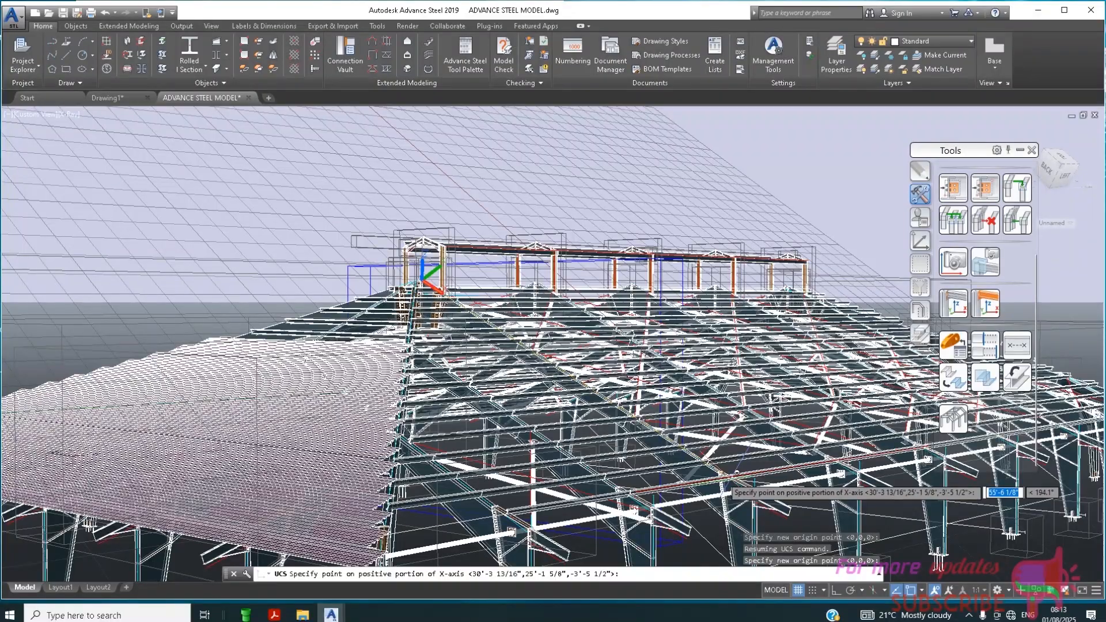
{"action": "scroll", "coordinate": [717, 485], "scroll_direction": "up", "scroll_amount": 2}
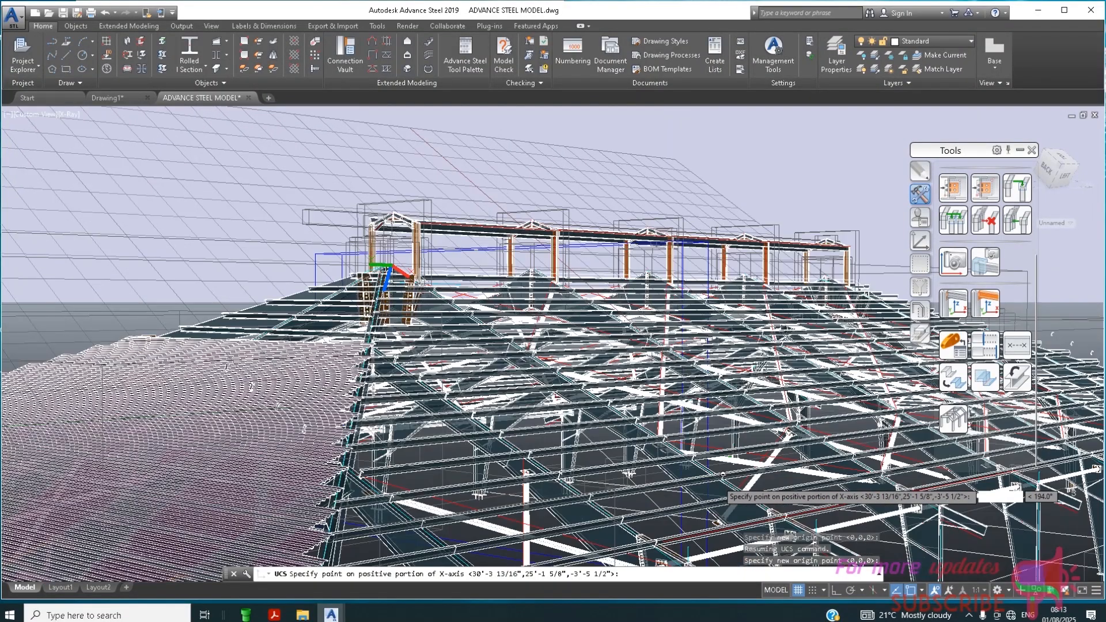
{"action": "scroll", "coordinate": [717, 485], "scroll_direction": "up", "scroll_amount": 2}
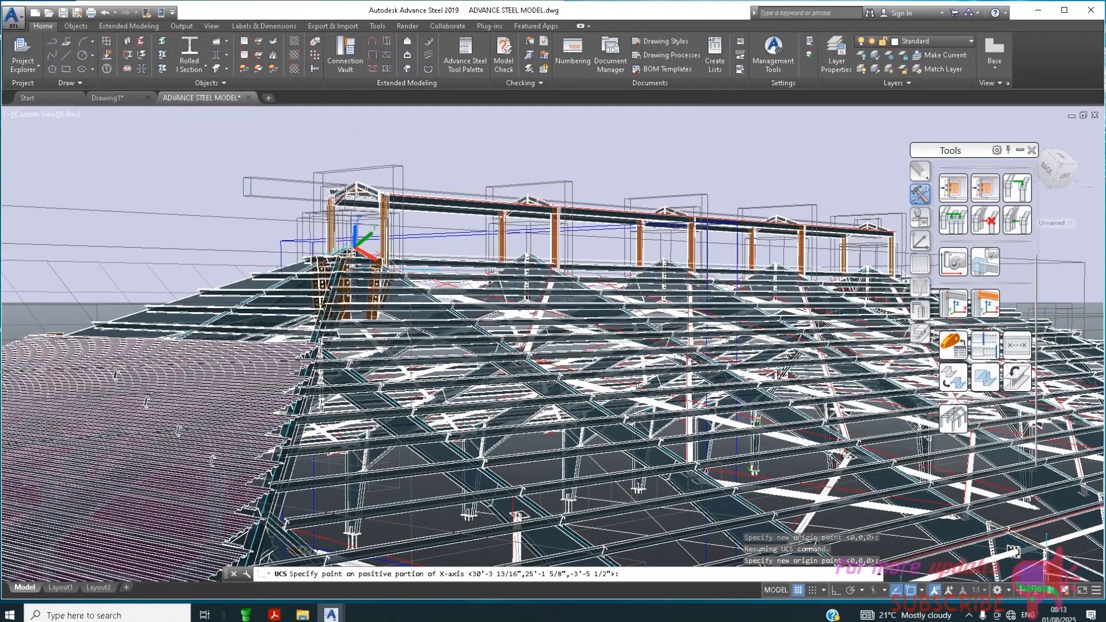
{"action": "middle_click_drag", "start_coordinate": [640, 506], "coordinate": [617, 369]}
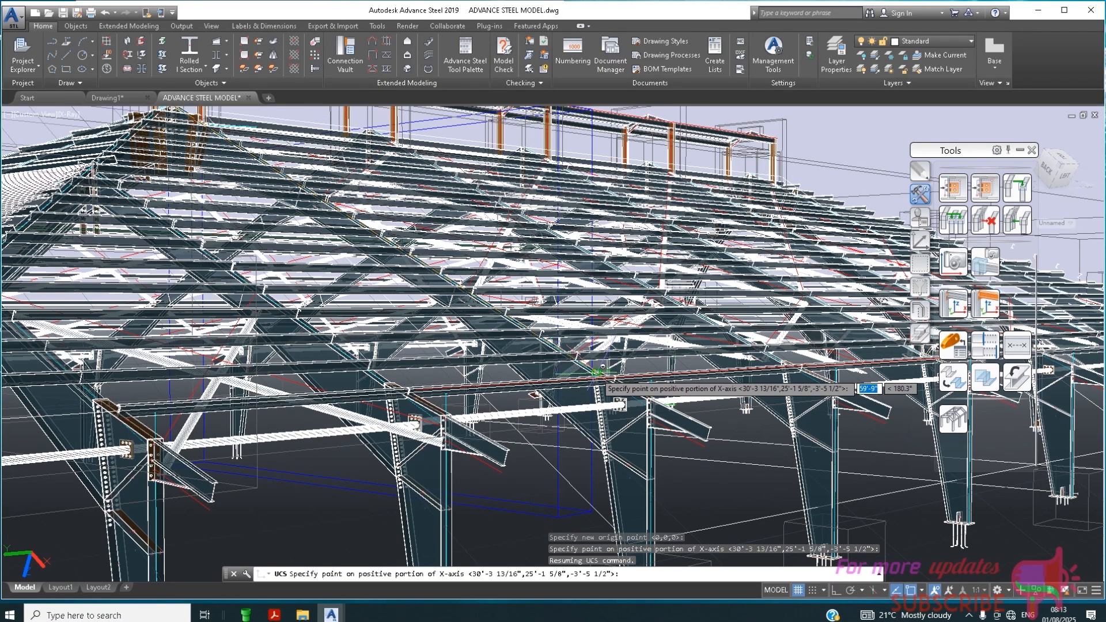
{"action": "left_click", "coordinate": [597, 372]}
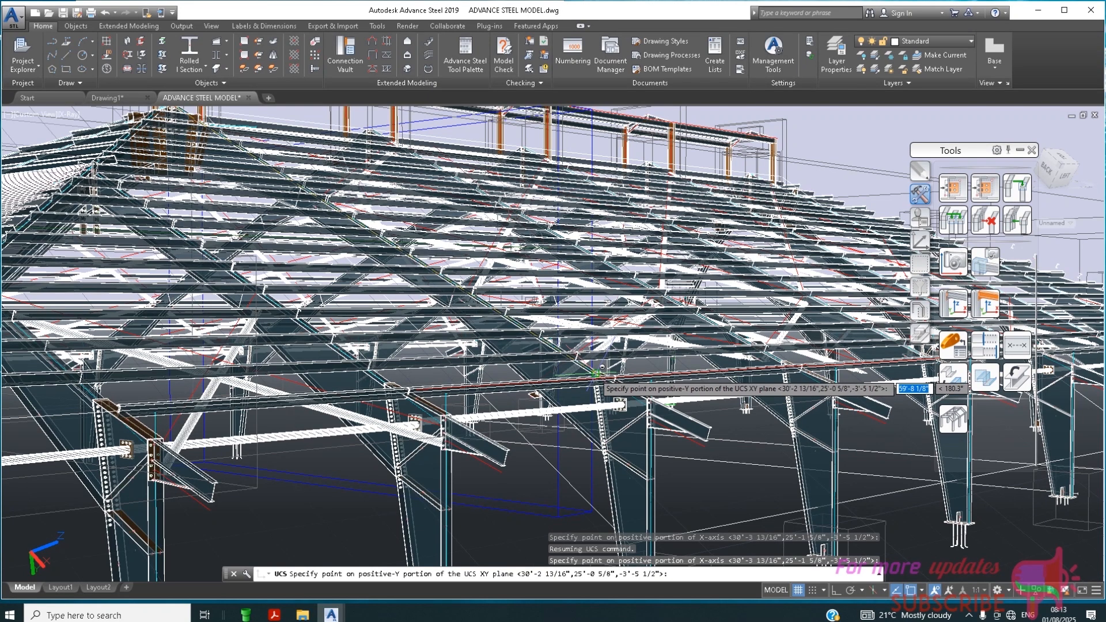
{"action": "scroll", "coordinate": [485, 374], "scroll_direction": "down", "scroll_amount": 5}
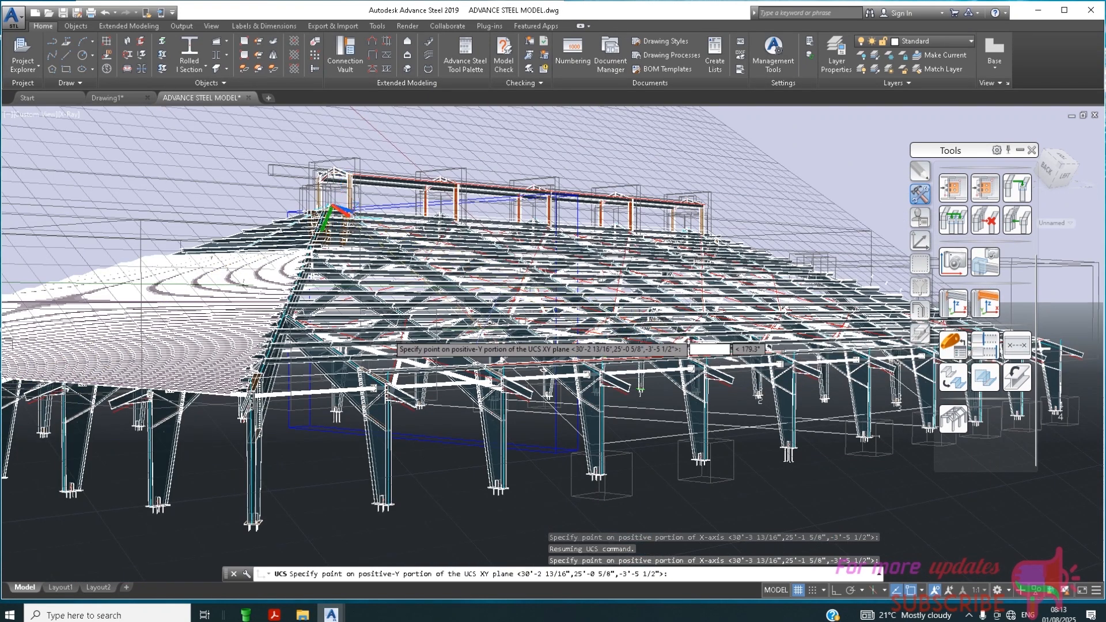
Complete the three-point UCS by picking its positive-Y plane point at the eave end of a middle rafter on the long roof slope
{"action": "scroll", "coordinate": [218, 356], "scroll_direction": "down", "scroll_amount": 4}
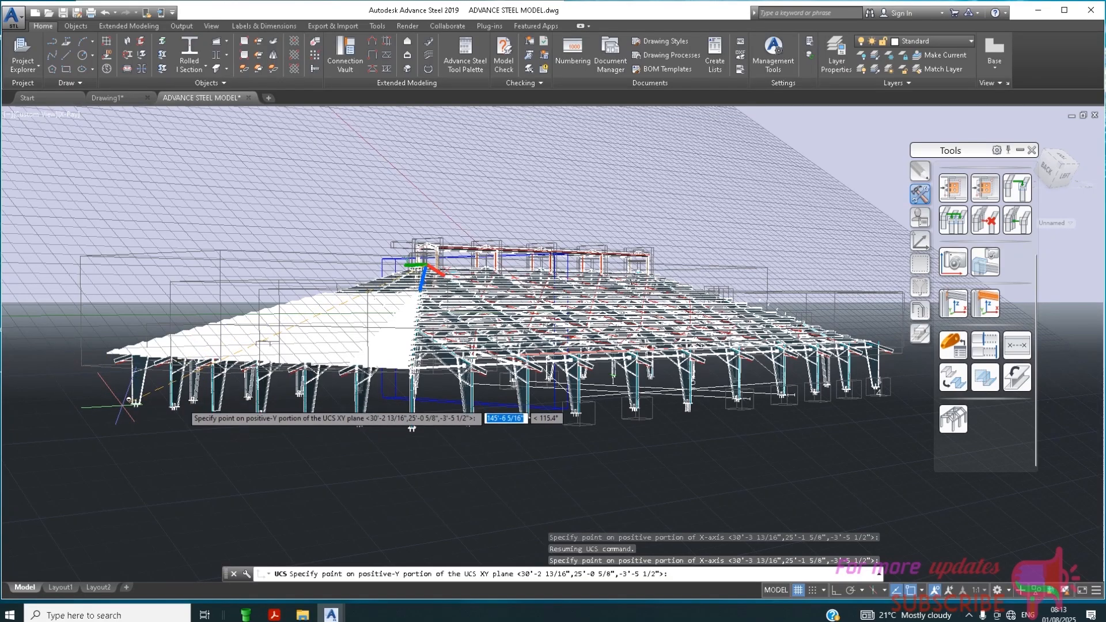
{"action": "middle_click_drag", "start_coordinate": [116, 427], "coordinate": [90, 425], "text": "shift"}
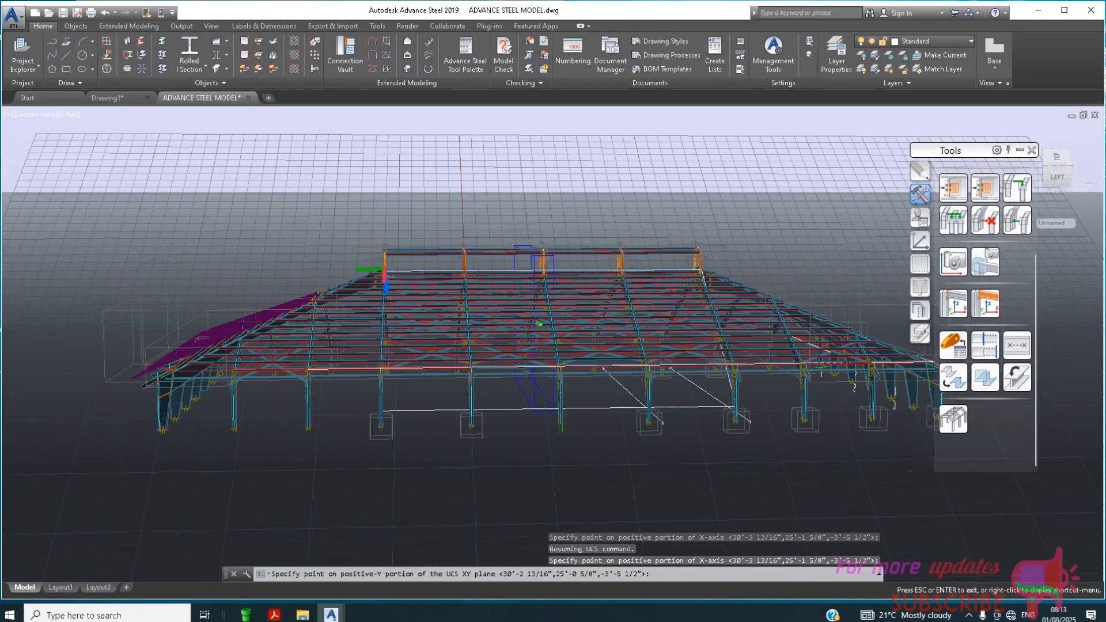
{"action": "scroll", "coordinate": [550, 340], "scroll_direction": "up", "scroll_amount": 3}
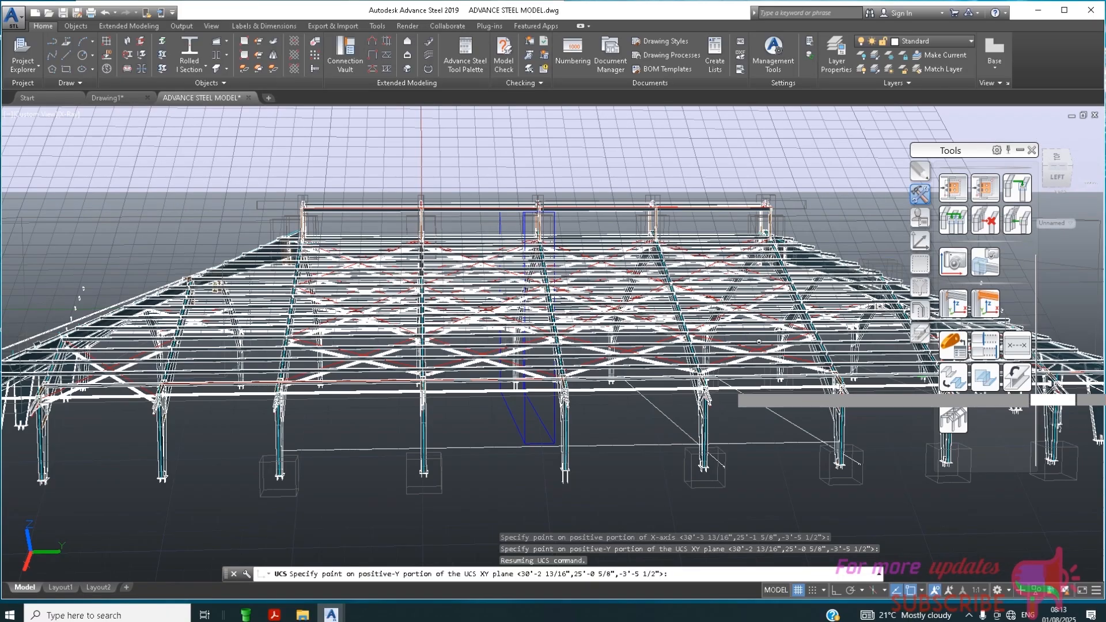
{"action": "scroll", "coordinate": [552, 346], "scroll_direction": "up", "scroll_amount": 3}
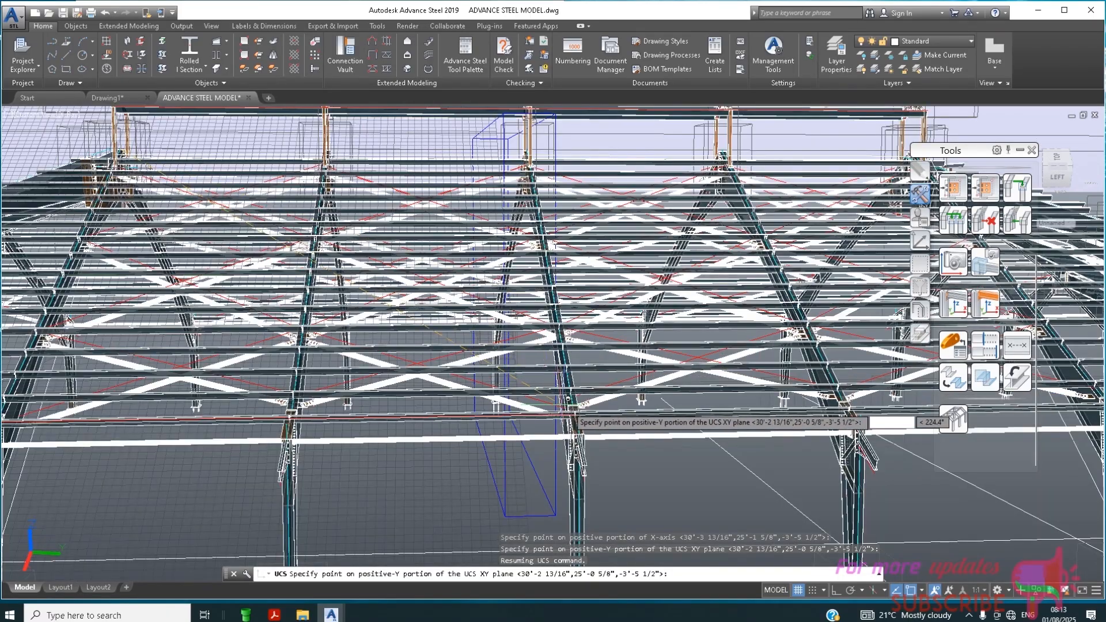
{"action": "scroll", "coordinate": [568, 399], "scroll_direction": "up", "scroll_amount": 3}
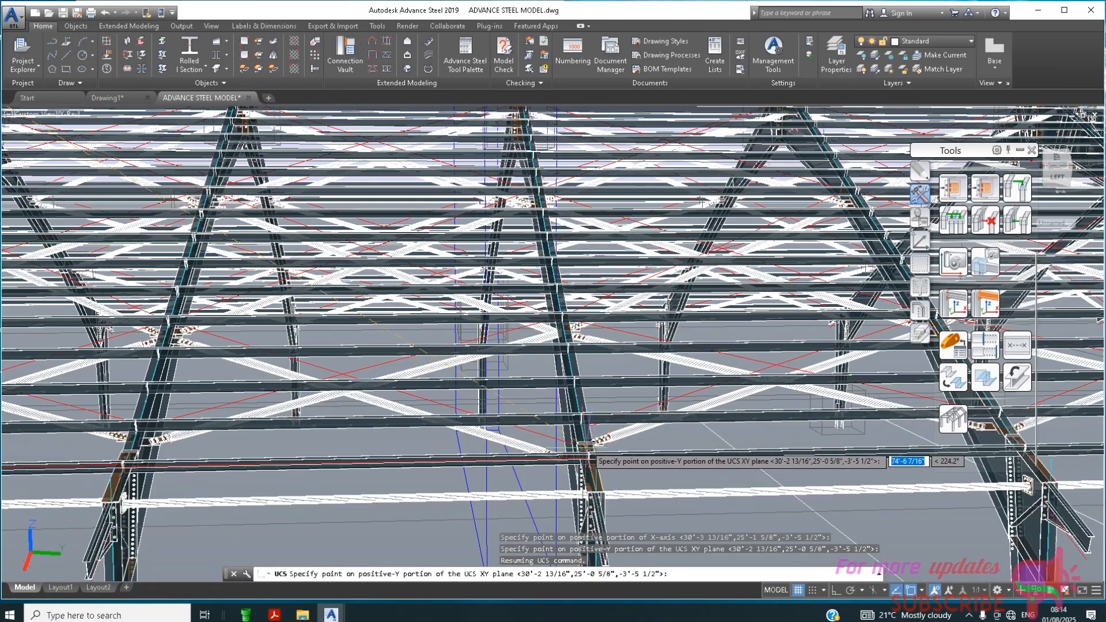
{"action": "left_click", "coordinate": [589, 441]}
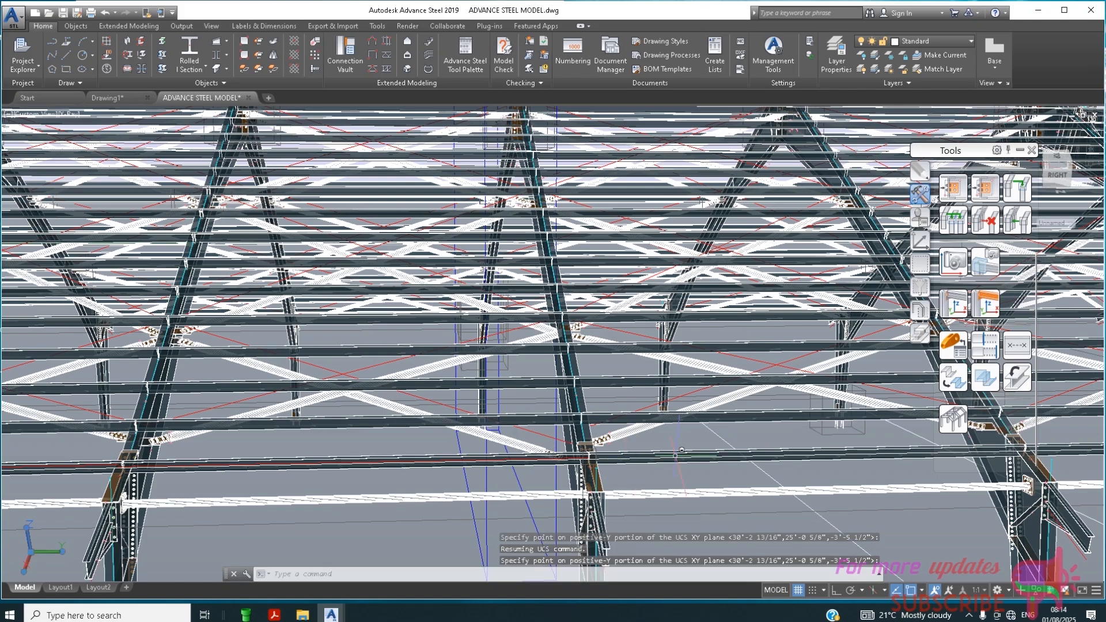
Examine the new UCS orientation on the roof from the long side and the clad gable end
{"action": "scroll", "coordinate": [881, 362], "scroll_direction": "down", "scroll_amount": 5}
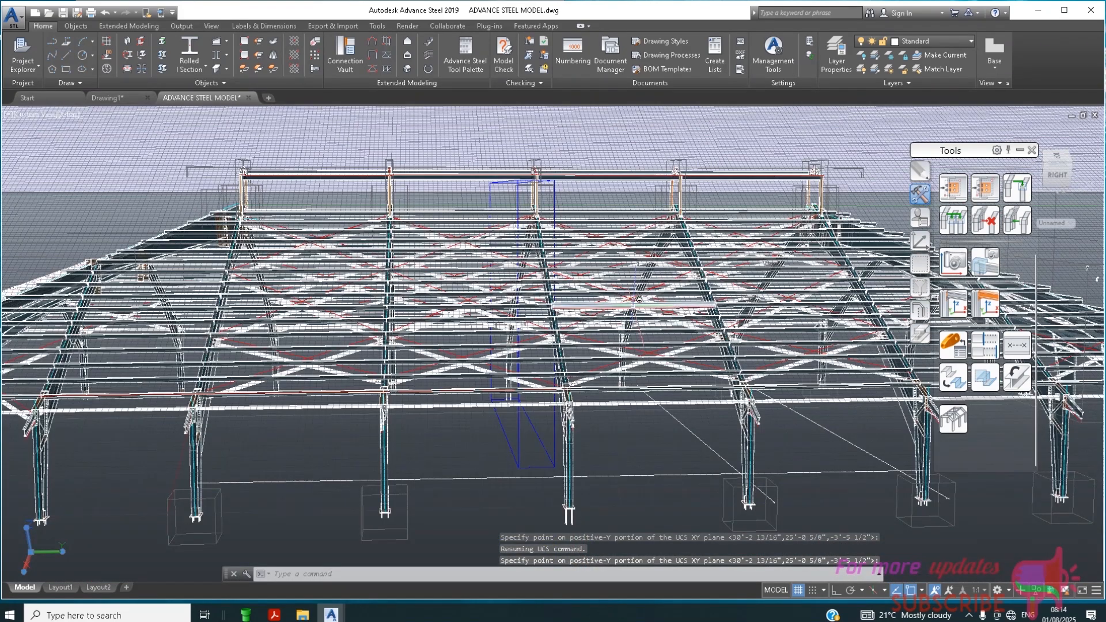
{"action": "scroll", "coordinate": [666, 256], "scroll_direction": "down", "scroll_amount": 3}
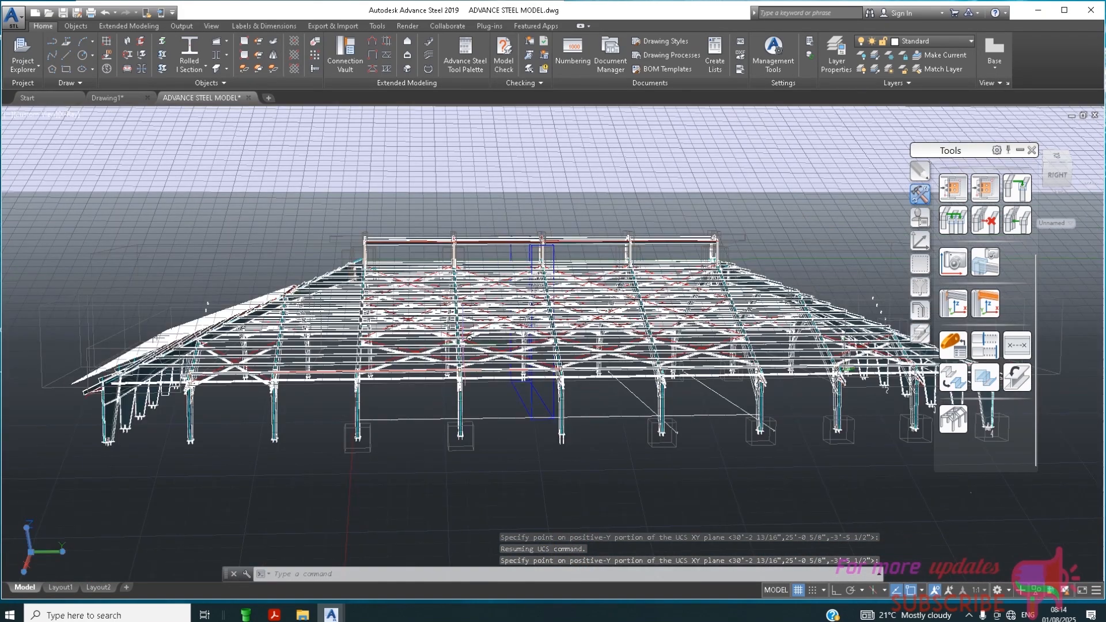
{"action": "middle_click_drag", "start_coordinate": [345, 407], "coordinate": [515, 401], "text": "shift"}
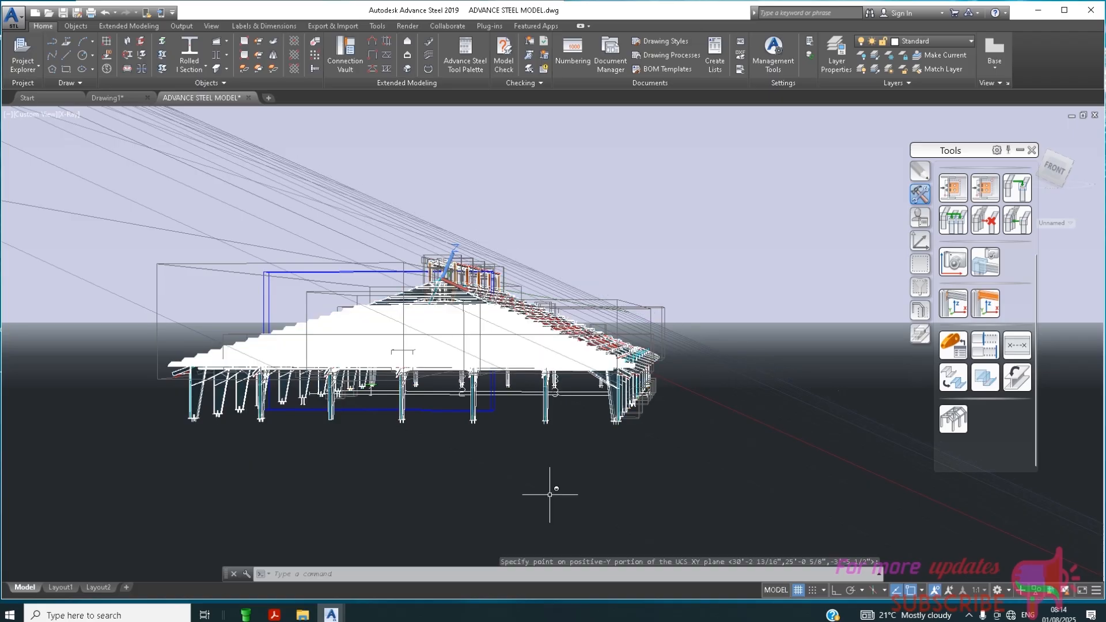
{"action": "scroll", "coordinate": [565, 334], "scroll_direction": "up", "scroll_amount": 2}
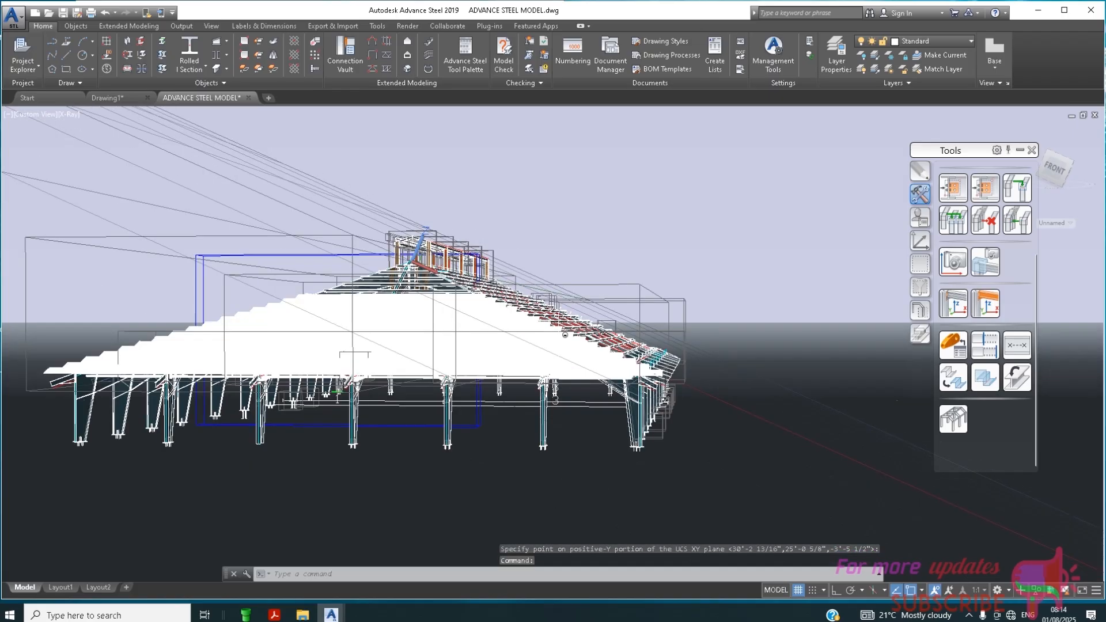
{"action": "scroll", "coordinate": [625, 409], "scroll_direction": "up", "scroll_amount": 2}
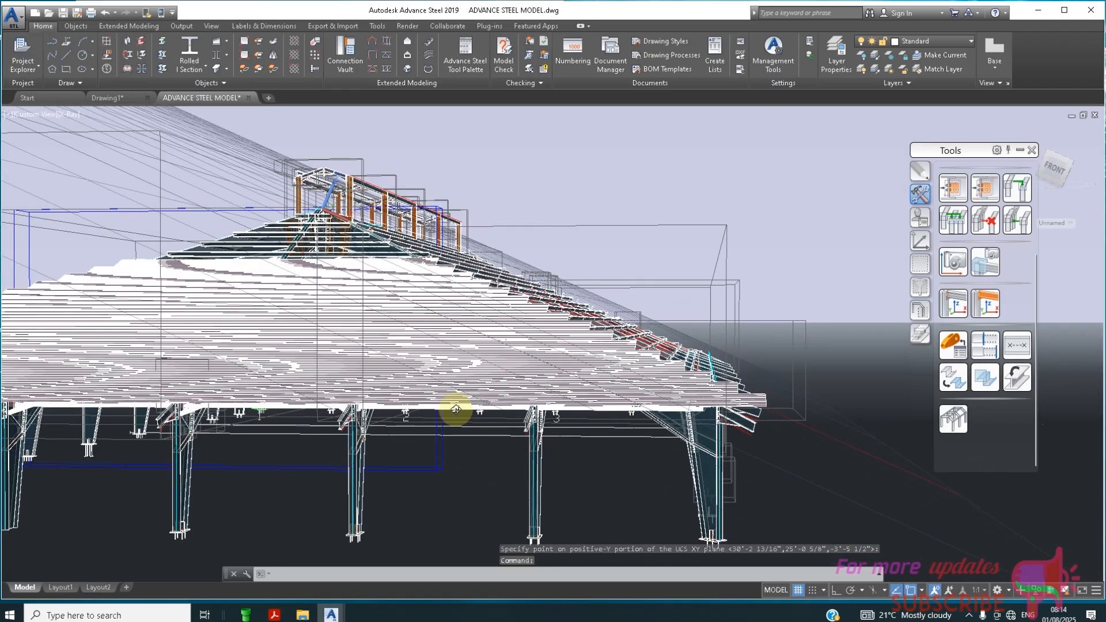
{"action": "middle_click_drag", "start_coordinate": [457, 410], "coordinate": [501, 293], "text": "shift"}
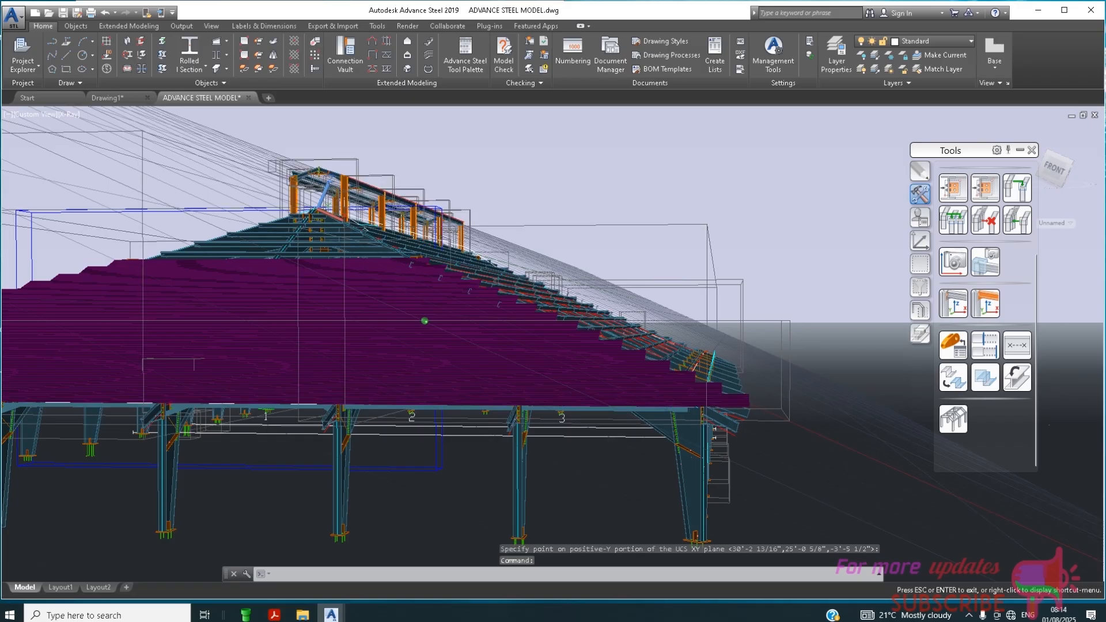
{"action": "right_click", "coordinate": [497, 295], "text": "shift"}
{"action": "left_click", "coordinate": [694, 211]}
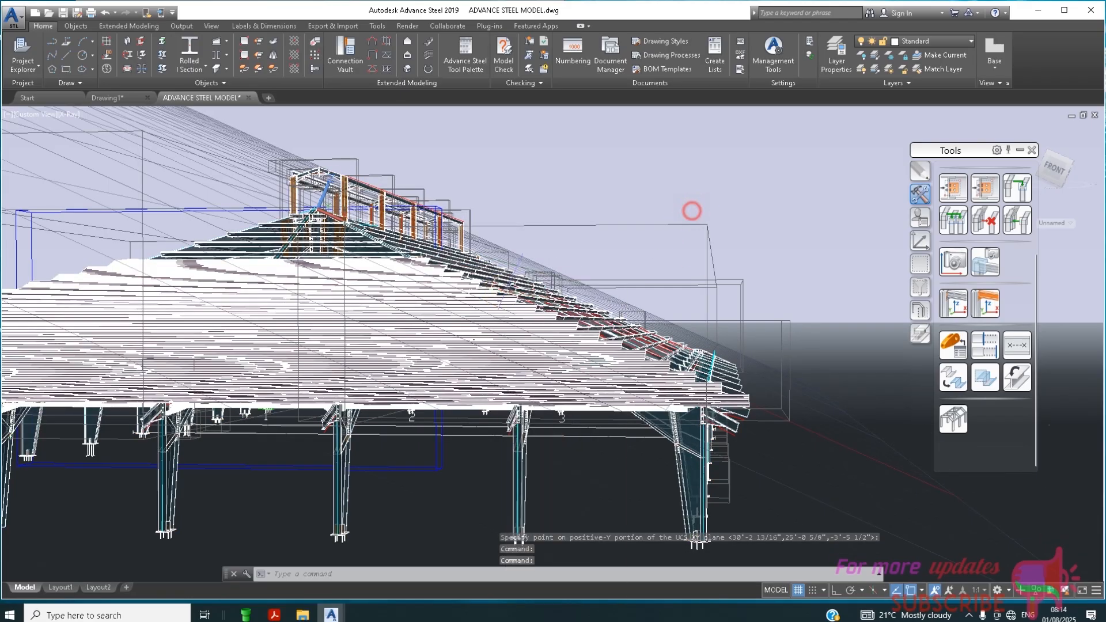
{"action": "left_click", "coordinate": [691, 210]}
{"action": "key", "text": "Escape"}
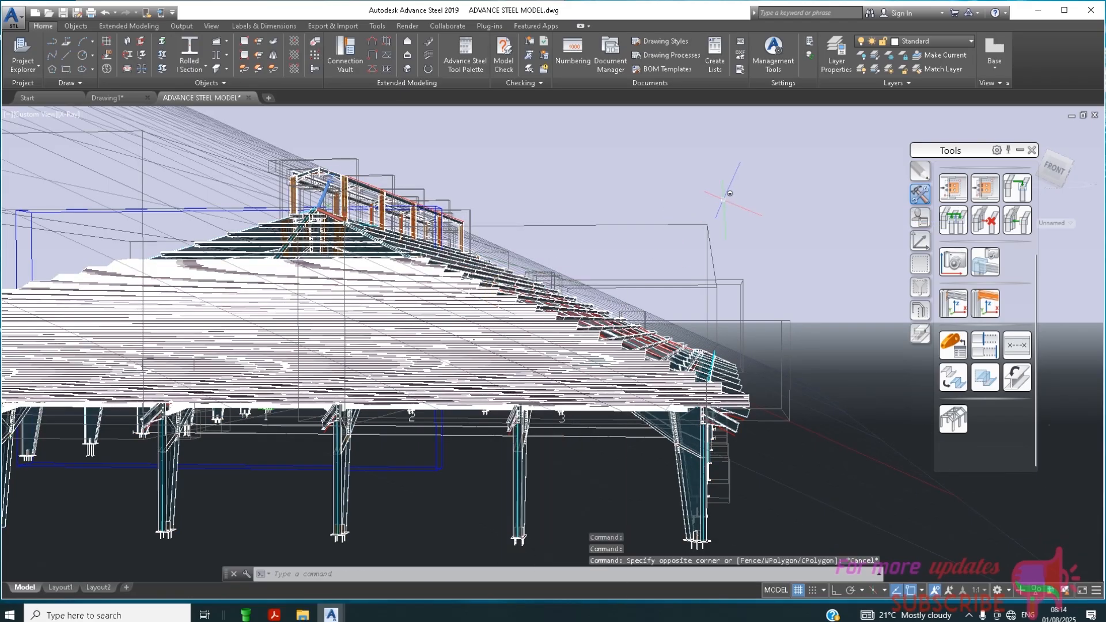
Delete the closed outline running from the ridge to the eave around the unclad long roof slope
{"action": "mouse_move", "coordinate": [824, 241]}
{"action": "middle_mouse_down", "text": "shift"}
{"action": "mouse_move", "coordinate": [749, 271]}
{"action": "mouse_move", "coordinate": [720, 322]}
{"action": "middle_mouse_up", "text": "shift"}
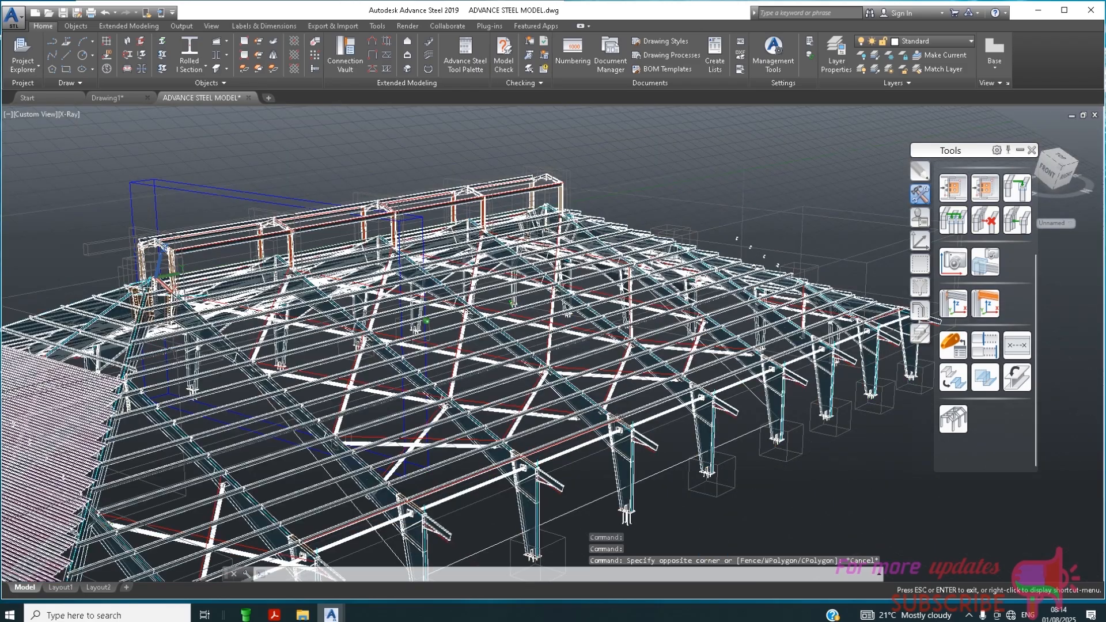
{"action": "left_click", "coordinate": [597, 499]}
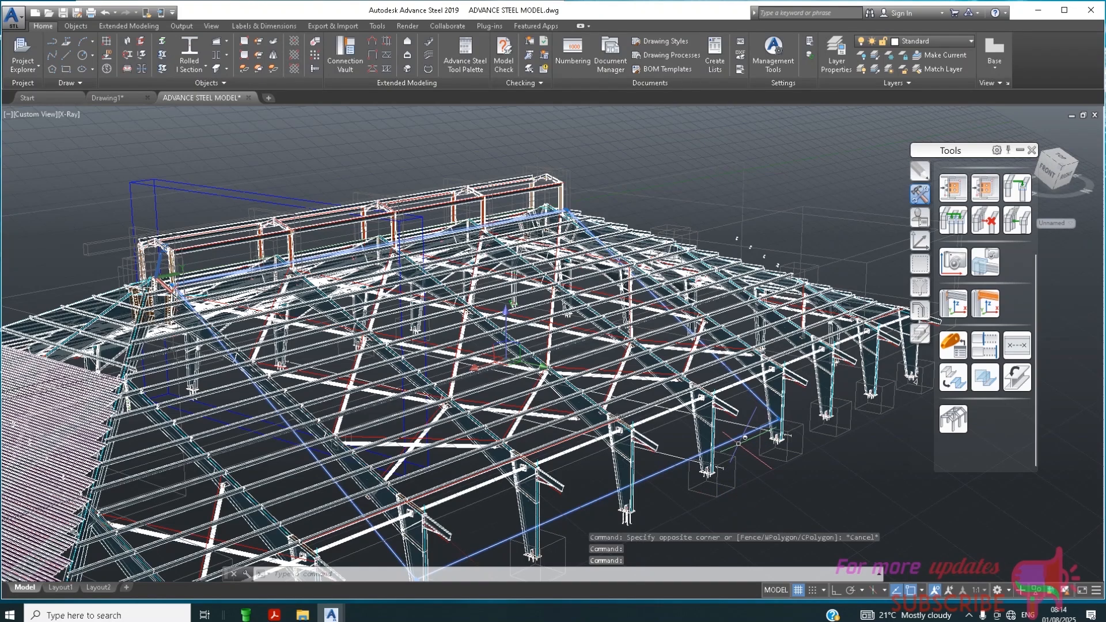
{"action": "key", "text": "Delete"}
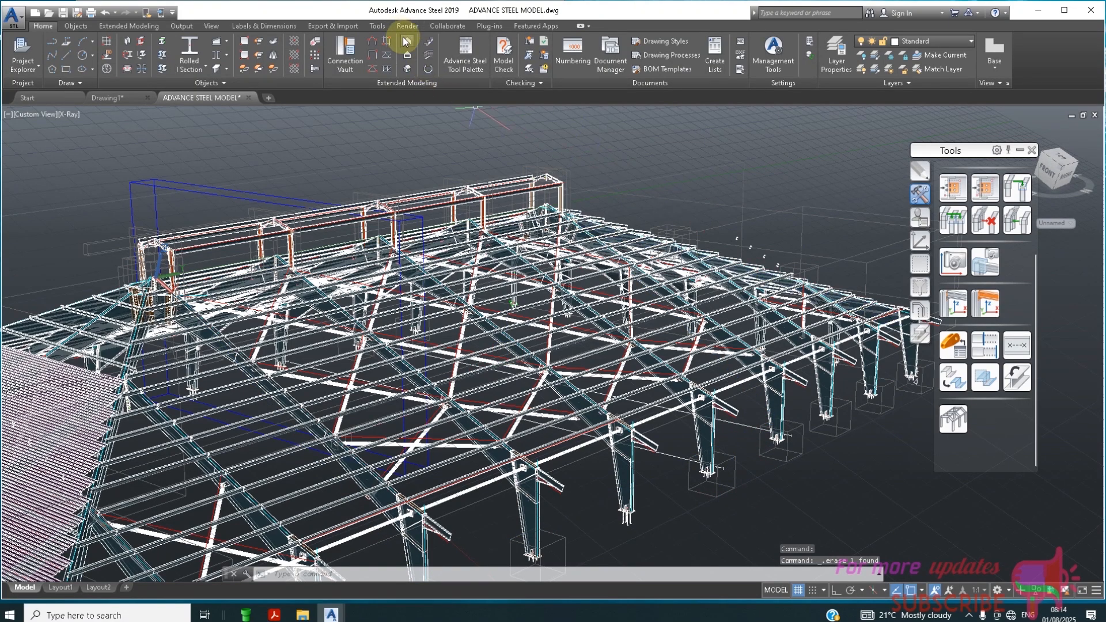
{"action": "left_click", "coordinate": [407, 46]}
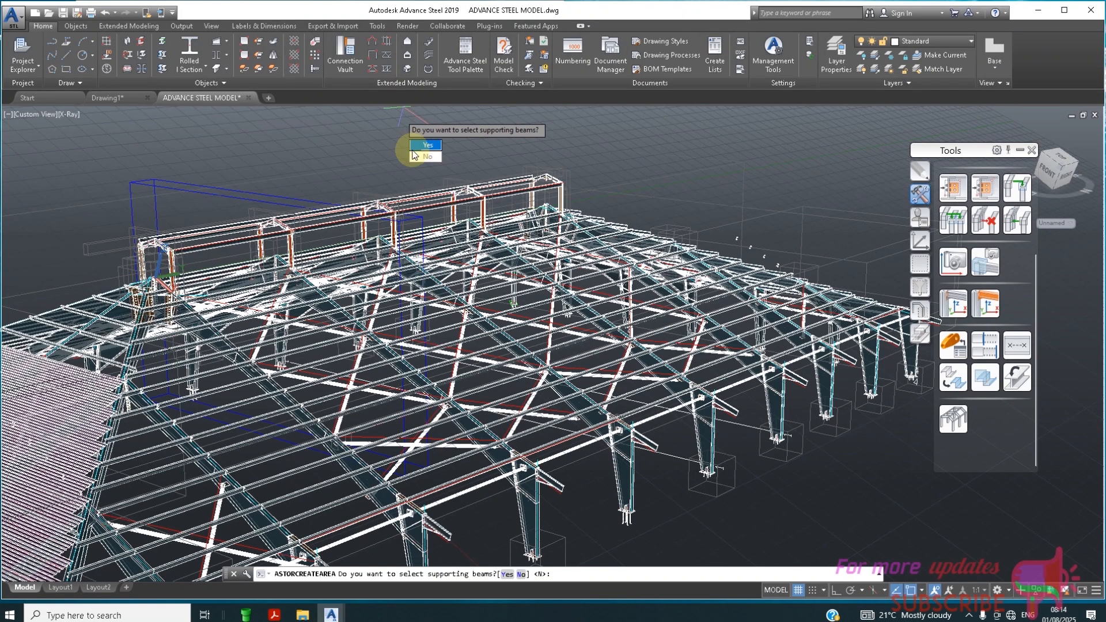
{"action": "left_click", "coordinate": [427, 157]}
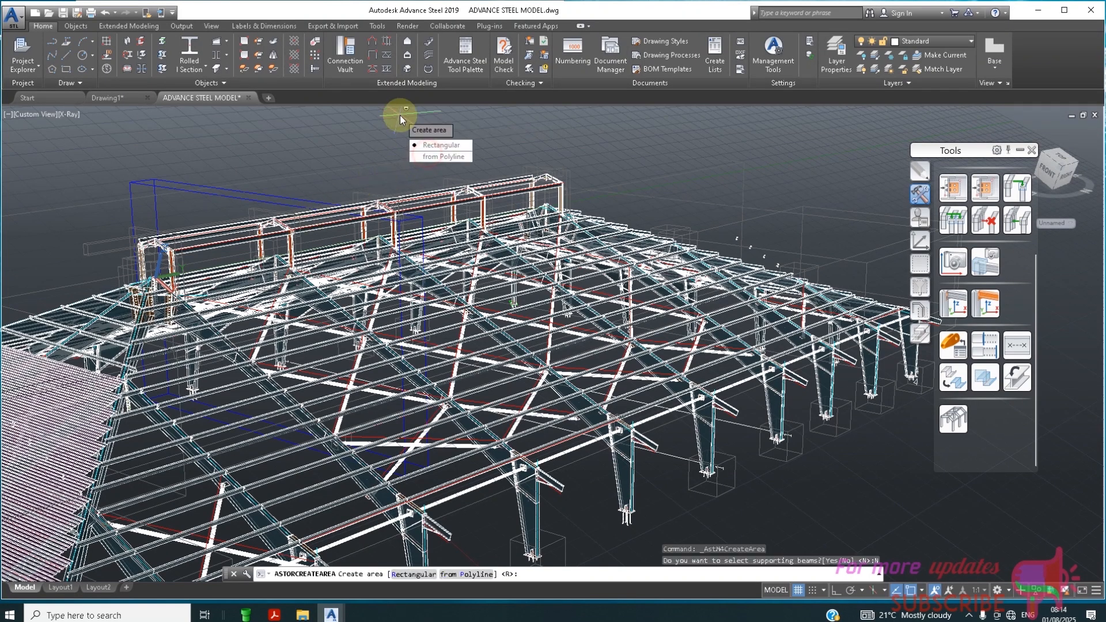
{"action": "key", "text": "Escape"}
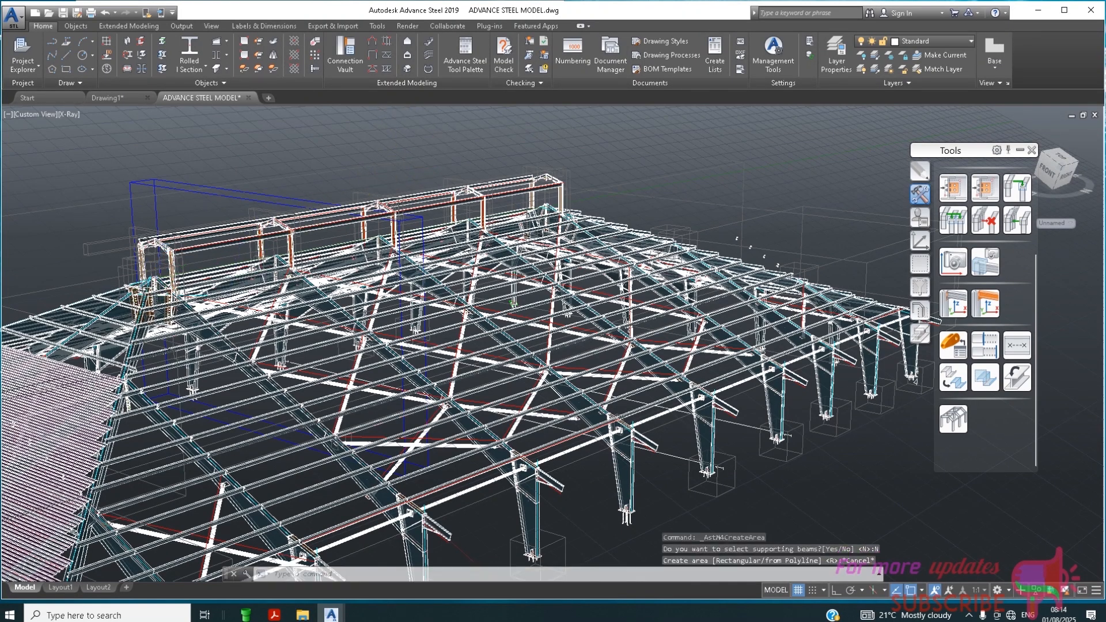
Move the UCS origin to an endpoint on the hip-side main rafter, just below the ridge on the unclad long slope
{"action": "scroll", "coordinate": [553, 341], "scroll_direction": "up", "scroll_amount": 2}
{"action": "scroll", "coordinate": [769, 178], "scroll_direction": "down", "scroll_amount": 3}
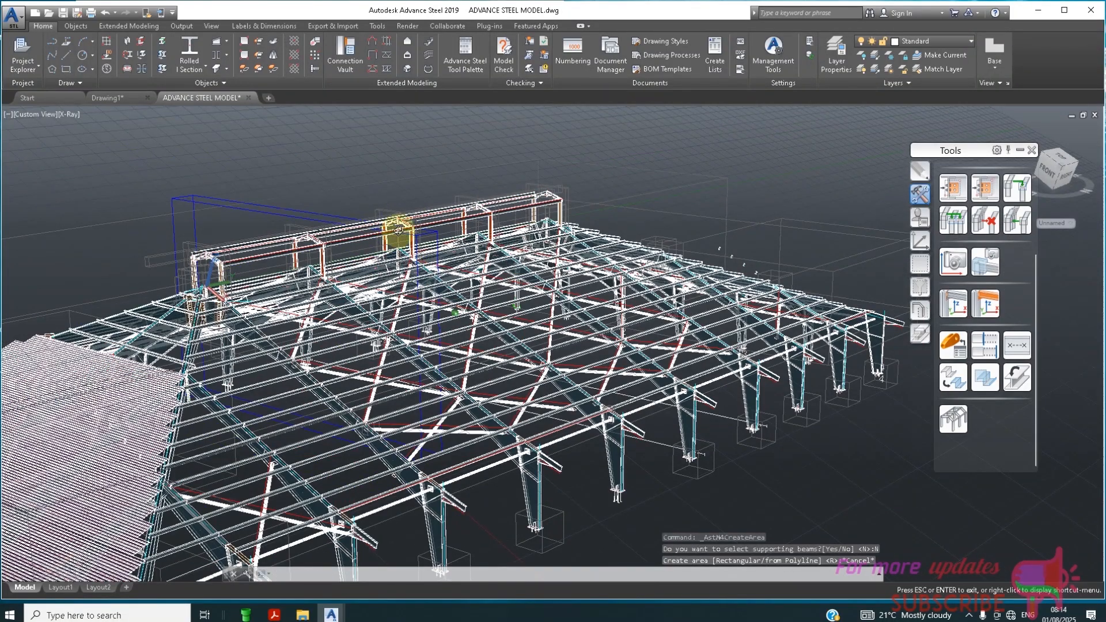
{"action": "mouse_move", "coordinate": [395, 234]}
{"action": "middle_mouse_down", "text": "shift"}
{"action": "mouse_move", "coordinate": [436, 219]}
{"action": "mouse_move", "coordinate": [396, 235]}
{"action": "middle_mouse_up", "text": "shift"}
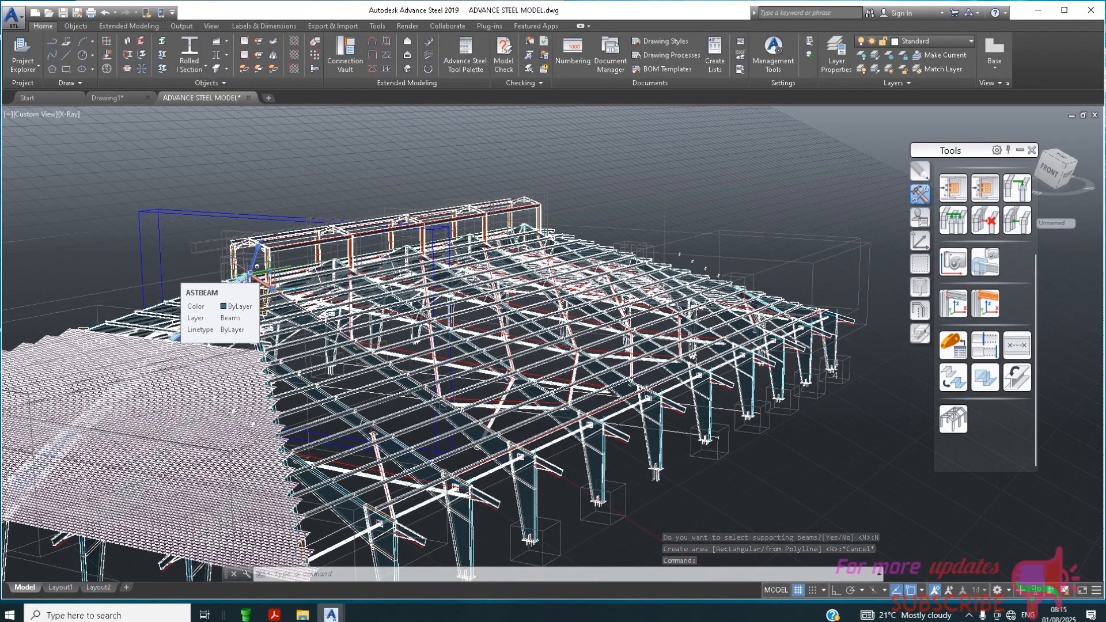
{"action": "left_click", "coordinate": [255, 267]}
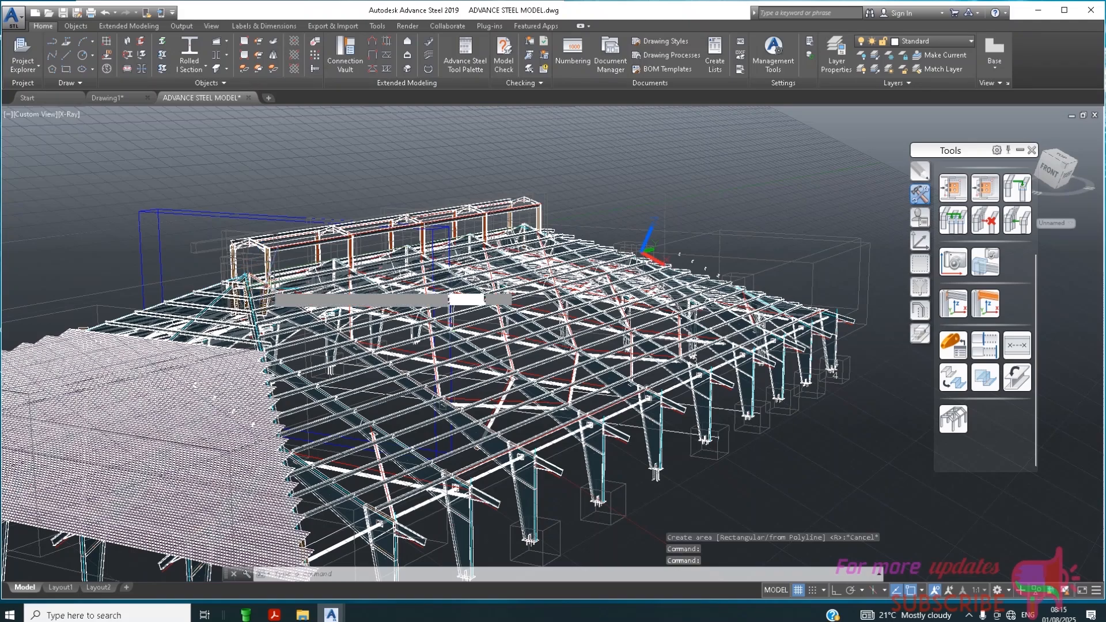
{"action": "left_click", "coordinate": [255, 267]}
{"action": "scroll", "coordinate": [285, 298], "scroll_direction": "up", "scroll_amount": 3}
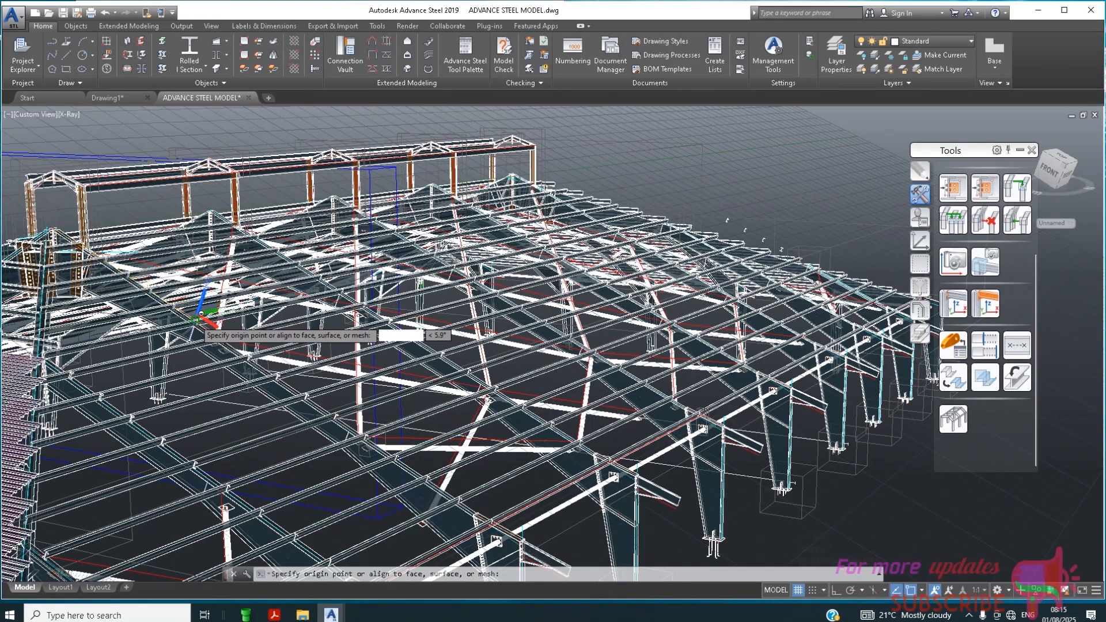
{"action": "left_click", "coordinate": [196, 321]}
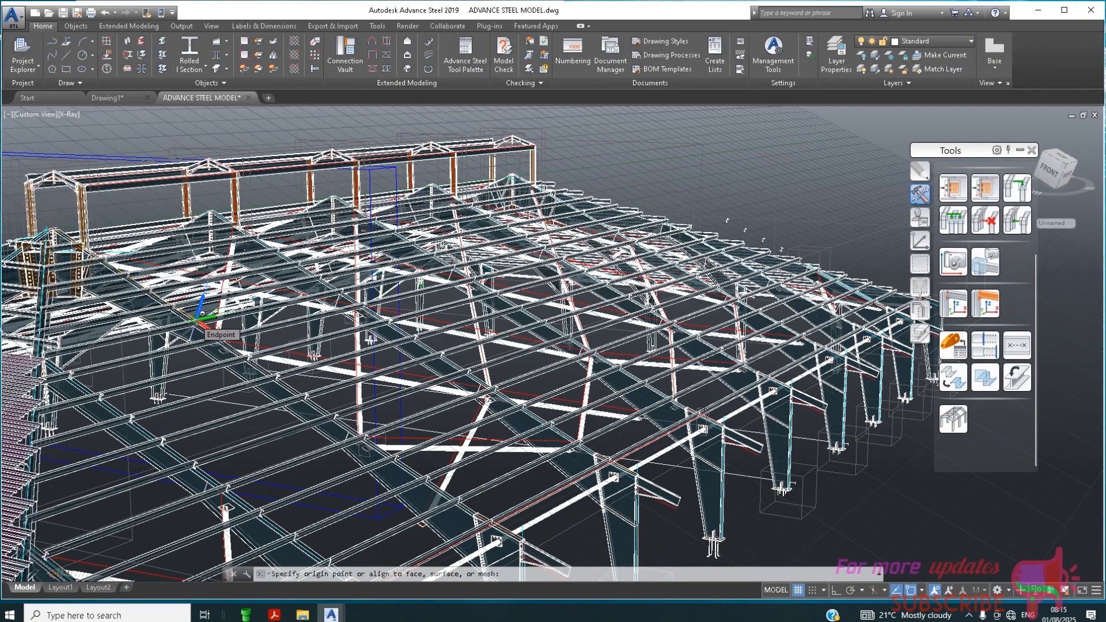
Start a cladding area with supporting beams, choosing one bracing member mid-slope as the overlap beam and the Rectangular area type
{"action": "scroll", "coordinate": [326, 193], "scroll_direction": "down", "scroll_amount": 2}
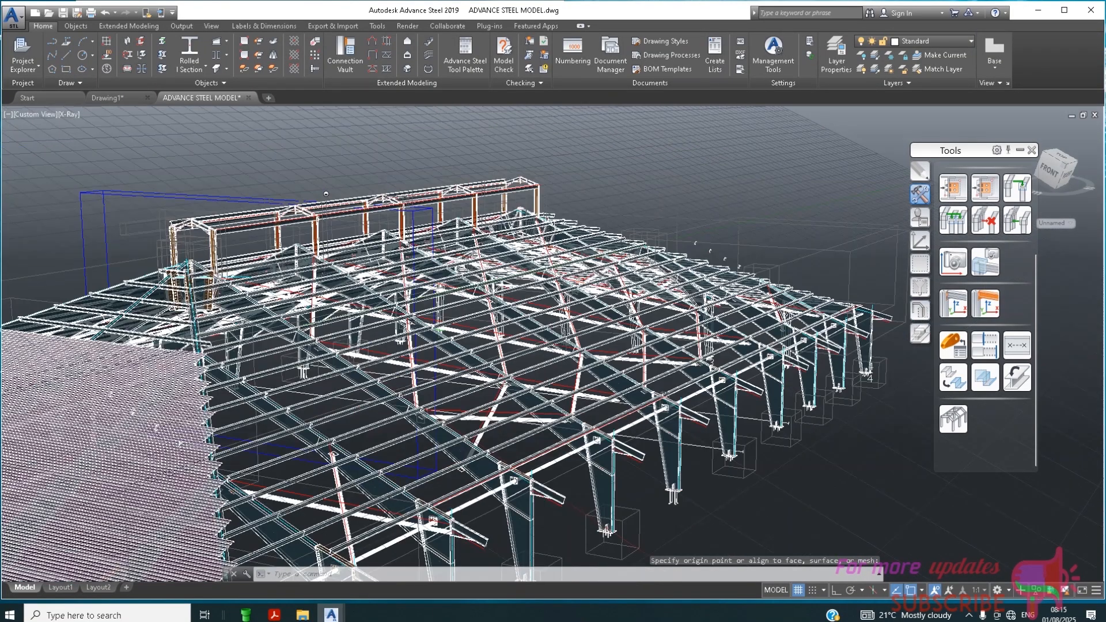
{"action": "scroll", "coordinate": [549, 295], "scroll_direction": "down", "scroll_amount": 2}
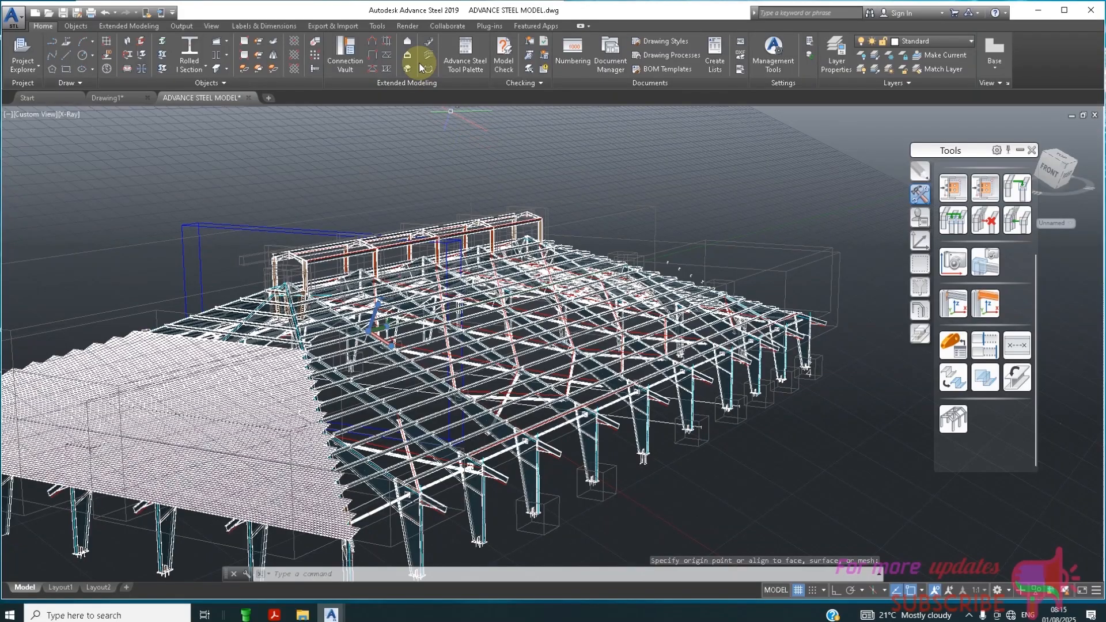
{"action": "left_click", "coordinate": [407, 49]}
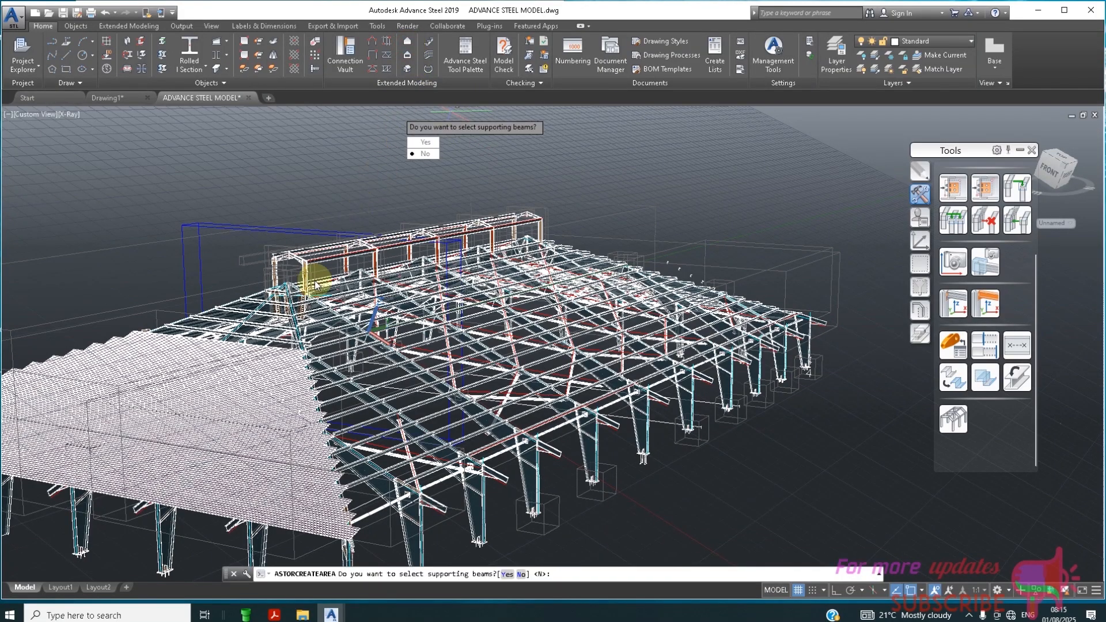
{"action": "left_click", "coordinate": [425, 142]}
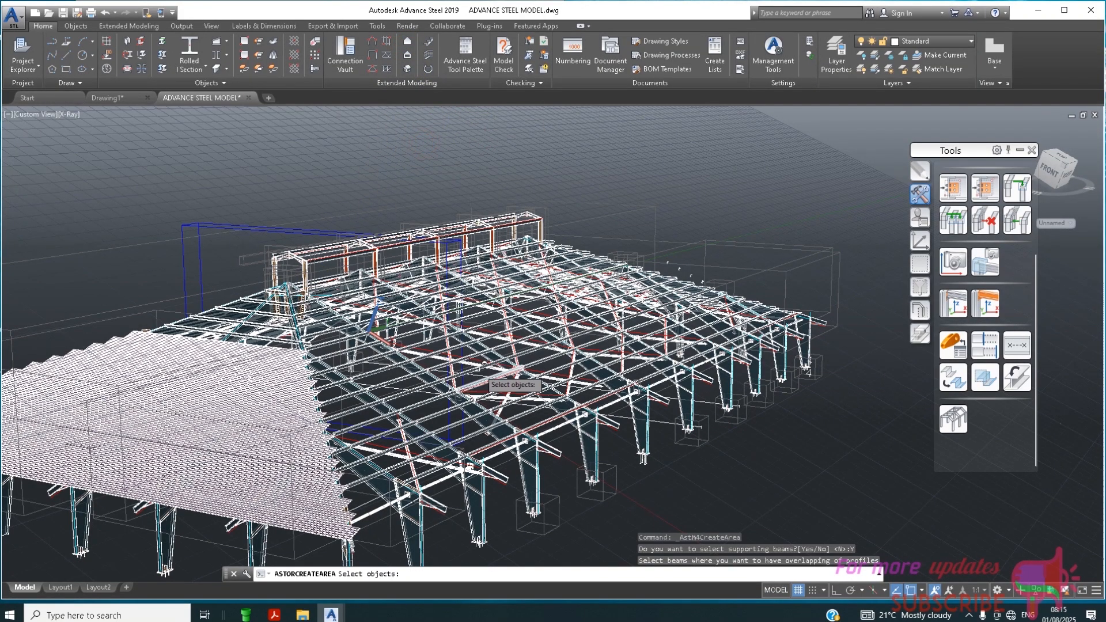
{"action": "left_click", "coordinate": [483, 377]}
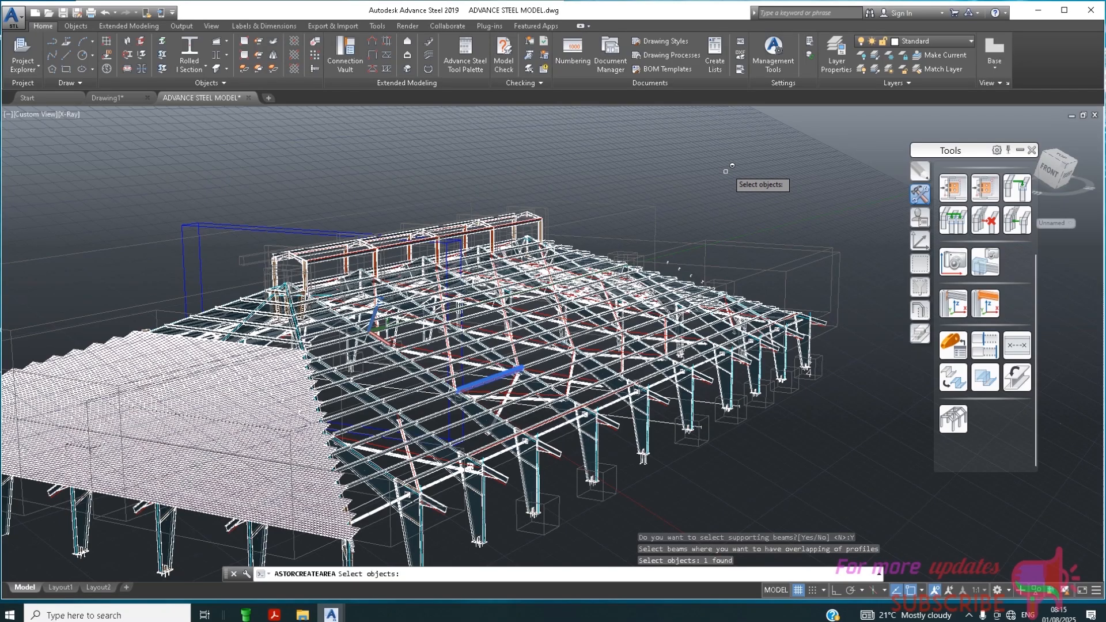
{"action": "key", "text": "Return"}
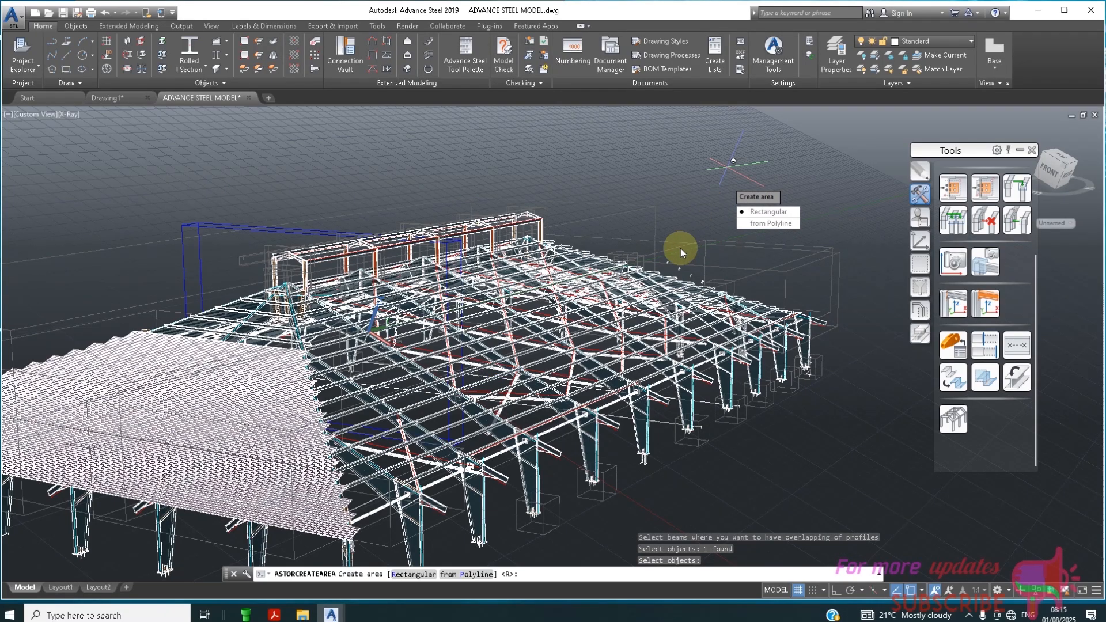
{"action": "left_click", "coordinate": [774, 211]}
Set the area's start point near the ridge, at the base of the roof monitor's hip-side leg on the unclad long slope
{"action": "scroll", "coordinate": [306, 302], "scroll_direction": "up", "scroll_amount": 1}
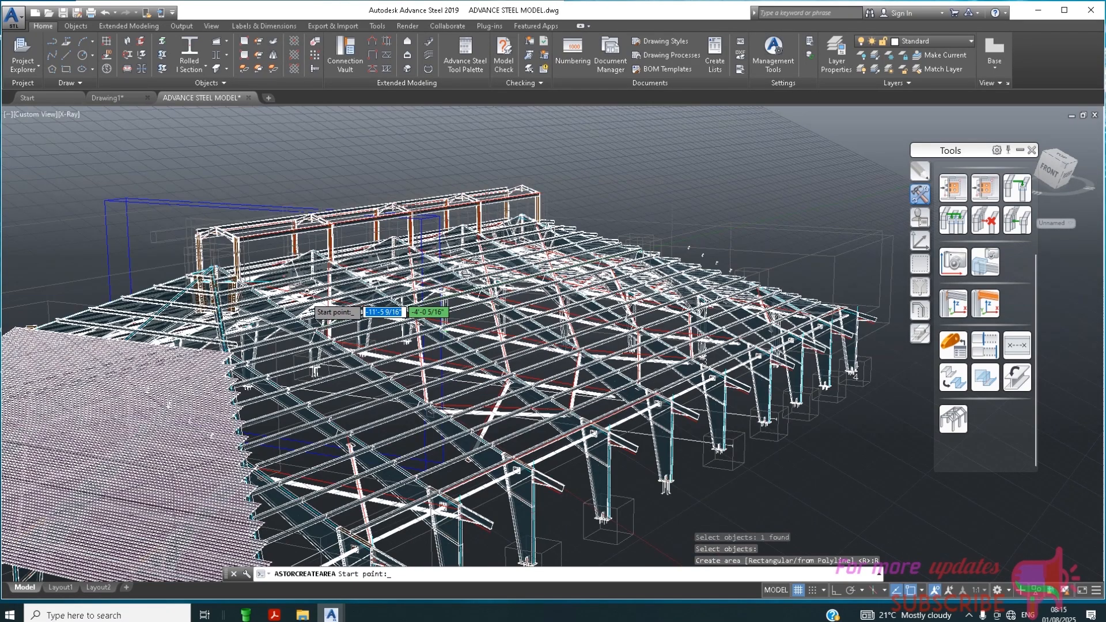
{"action": "scroll", "coordinate": [305, 303], "scroll_direction": "up", "scroll_amount": 3}
{"action": "scroll", "coordinate": [399, 195], "scroll_direction": "down", "scroll_amount": 2}
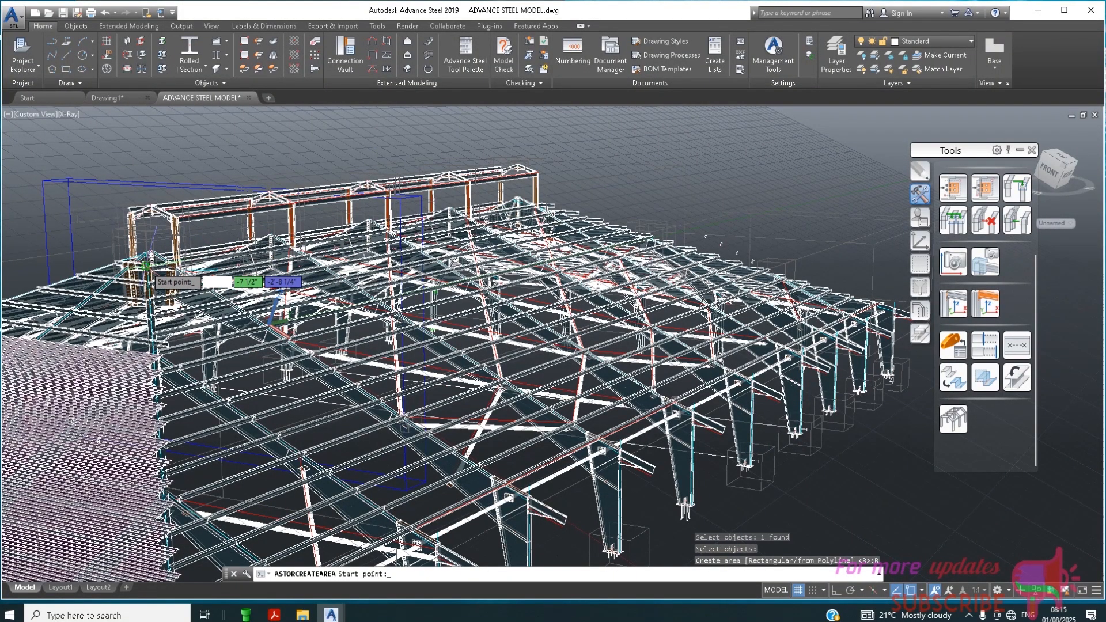
{"action": "scroll", "coordinate": [149, 266], "scroll_direction": "up", "scroll_amount": 2}
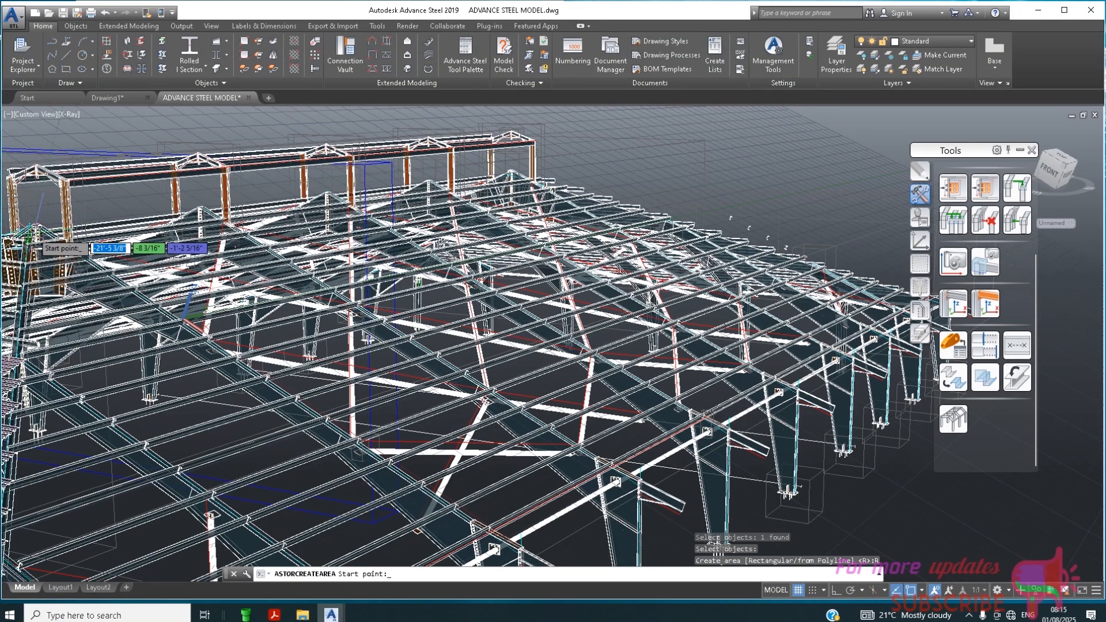
{"action": "middle_click_drag", "start_coordinate": [97, 263], "coordinate": [154, 287], "text": "shift"}
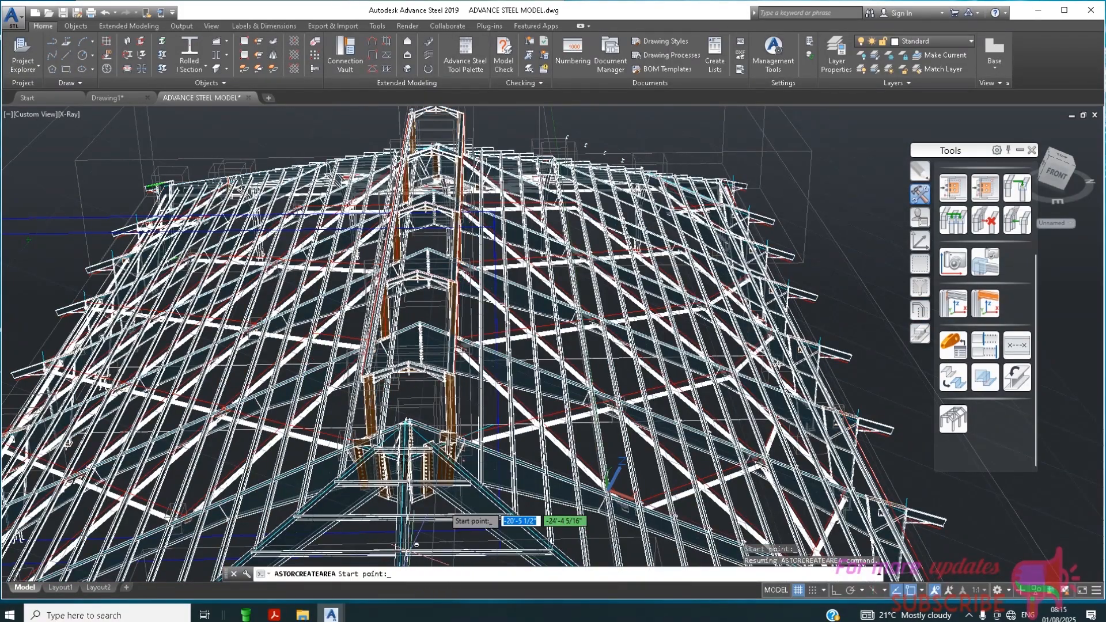
{"action": "scroll", "coordinate": [447, 512], "scroll_direction": "up", "scroll_amount": 2}
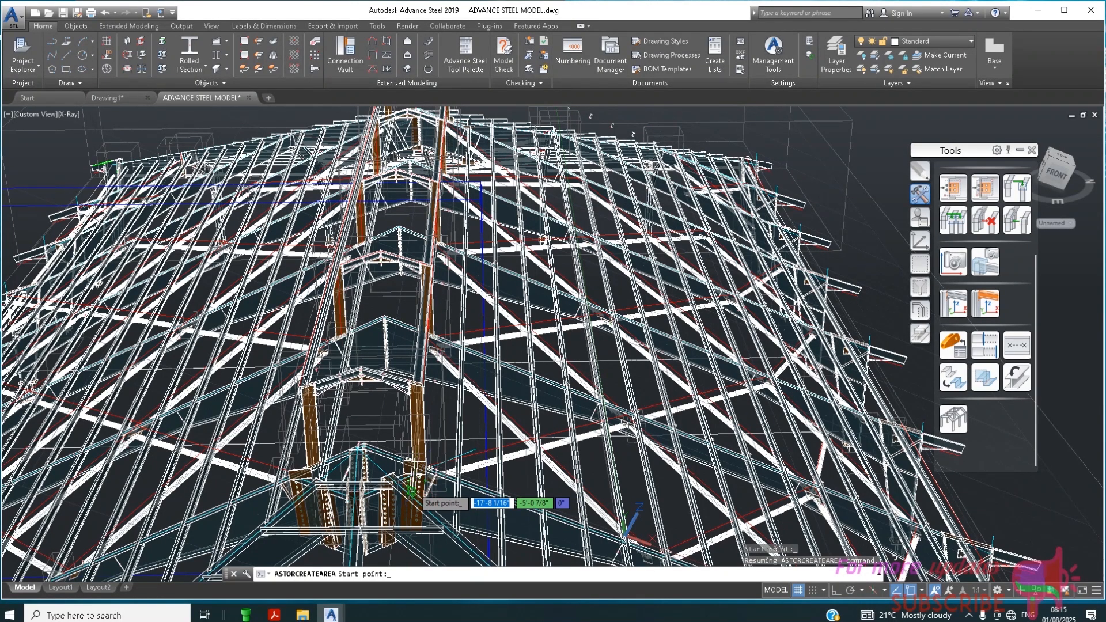
{"action": "left_click", "coordinate": [411, 491]}
Complete the rectangular area by picking its end point at the eave end of the rafter below the roof monitor's far end
{"action": "scroll", "coordinate": [563, 411], "scroll_direction": "down", "scroll_amount": 2}
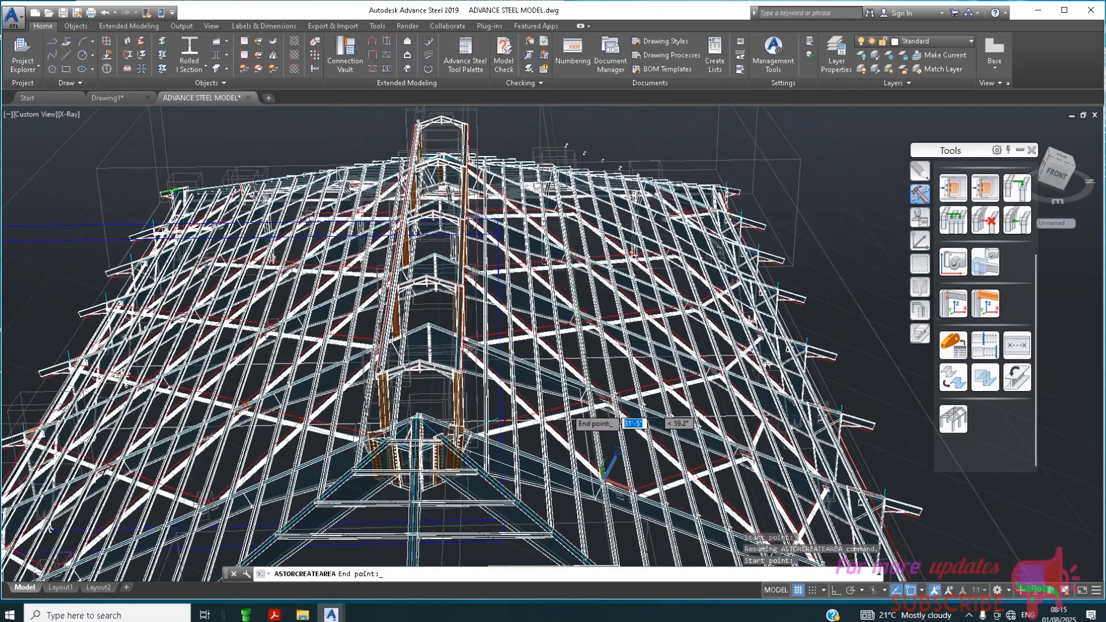
{"action": "scroll", "coordinate": [518, 382], "scroll_direction": "down", "scroll_amount": 2}
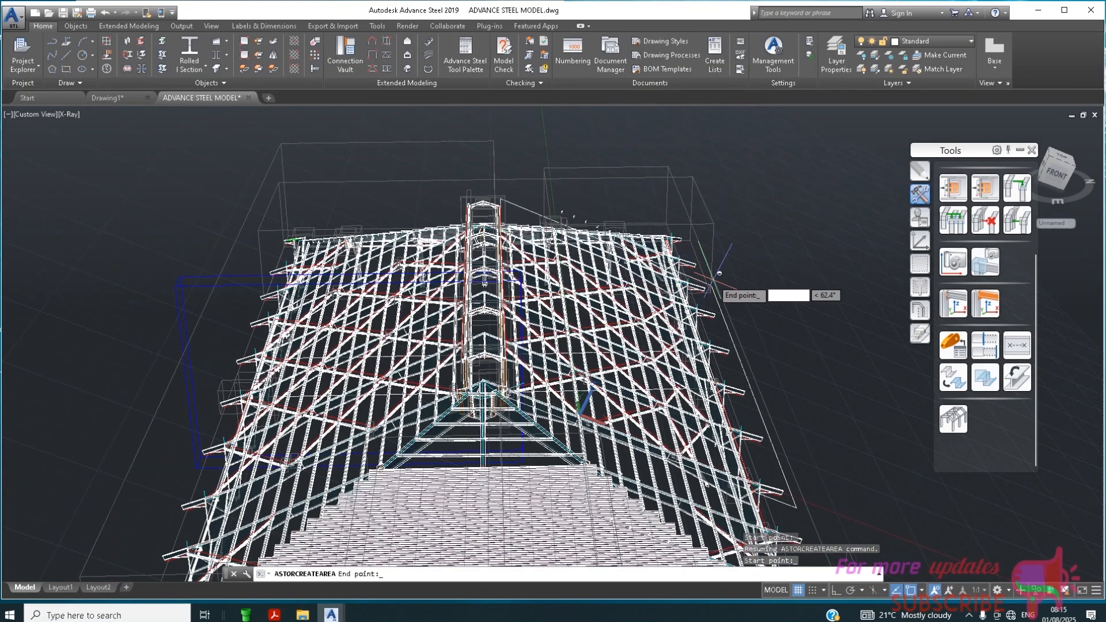
{"action": "scroll", "coordinate": [738, 282], "scroll_direction": "up", "scroll_amount": 1}
{"action": "middle_click_drag", "start_coordinate": [771, 285], "coordinate": [627, 267], "text": "shift"}
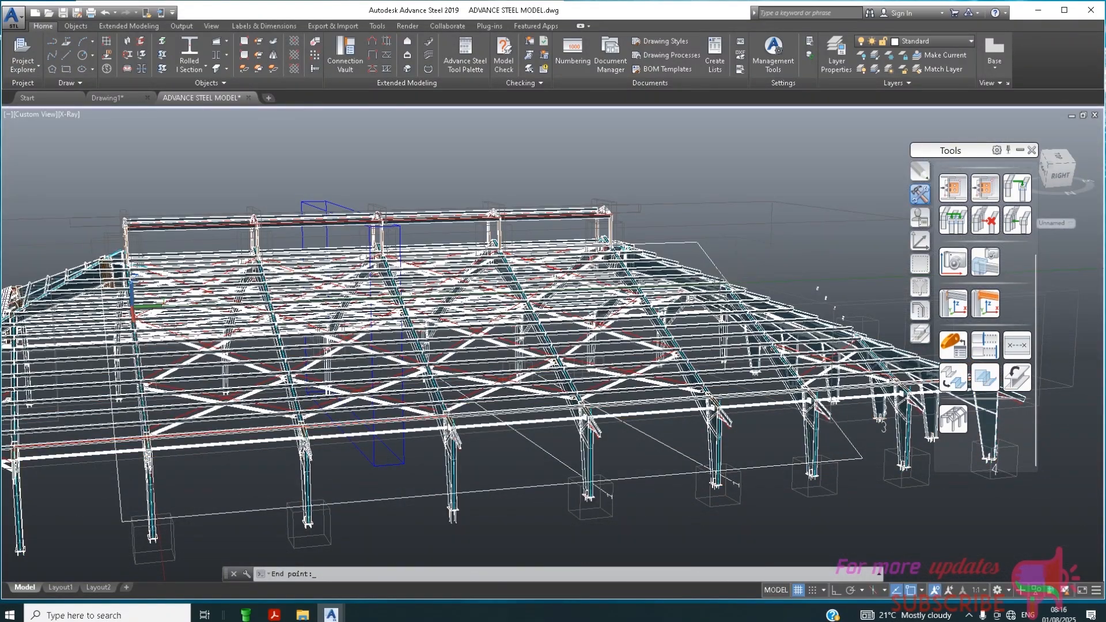
{"action": "left_click", "coordinate": [730, 423]}
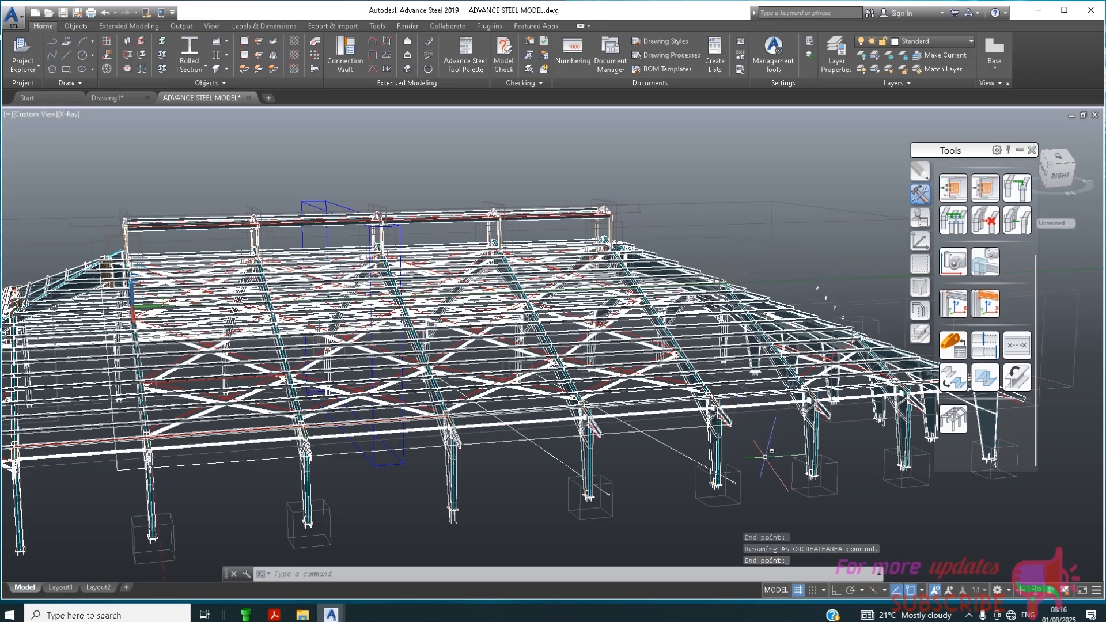
Generate cladding on the rectangular area of the long roof slope and close its properties without changes
{"action": "left_click", "coordinate": [407, 68]}
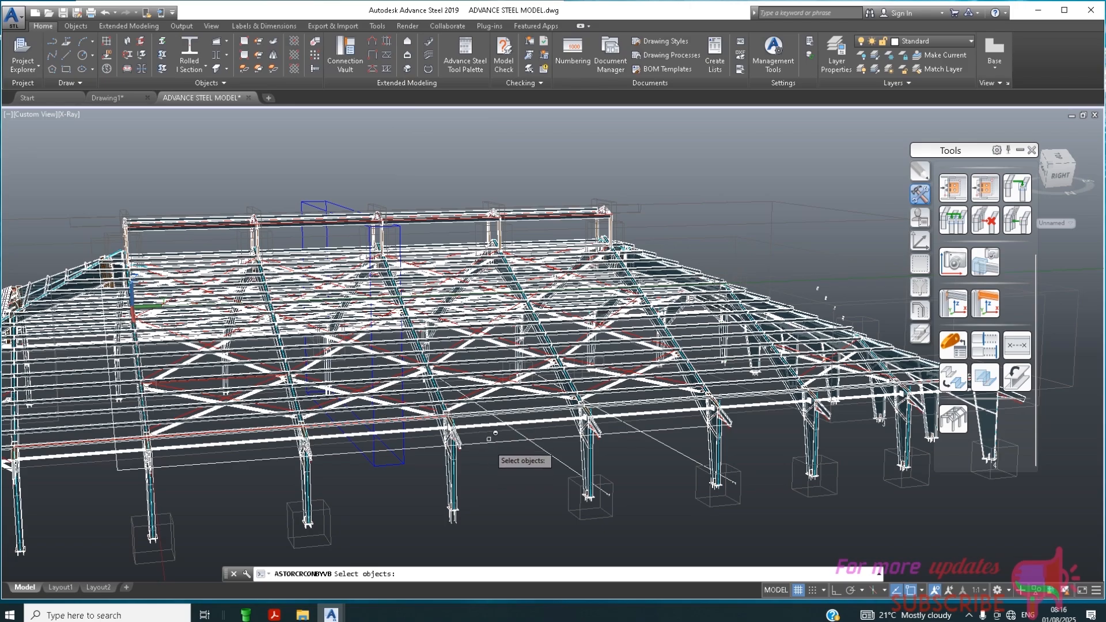
{"action": "left_click", "coordinate": [486, 444]}
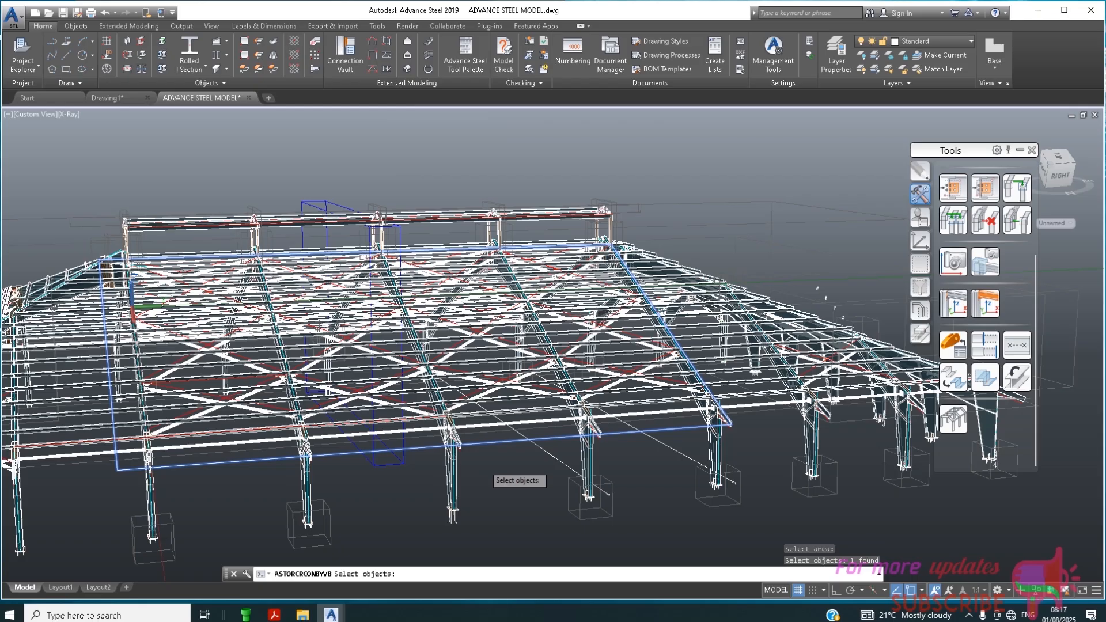
{"action": "key", "text": "Return"}
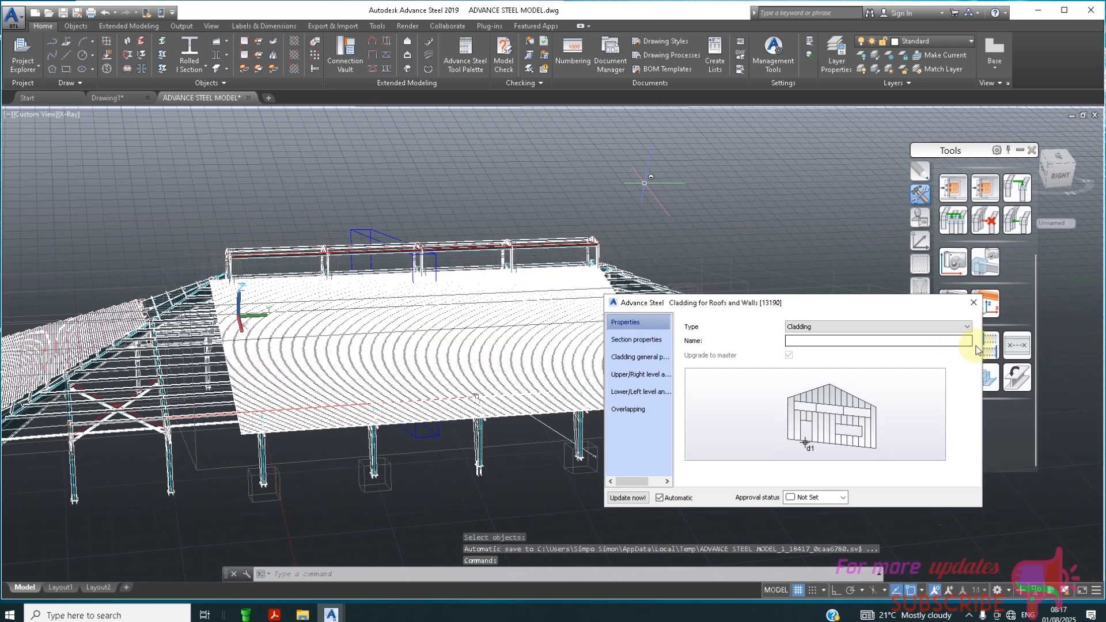
{"action": "left_click", "coordinate": [973, 303]}
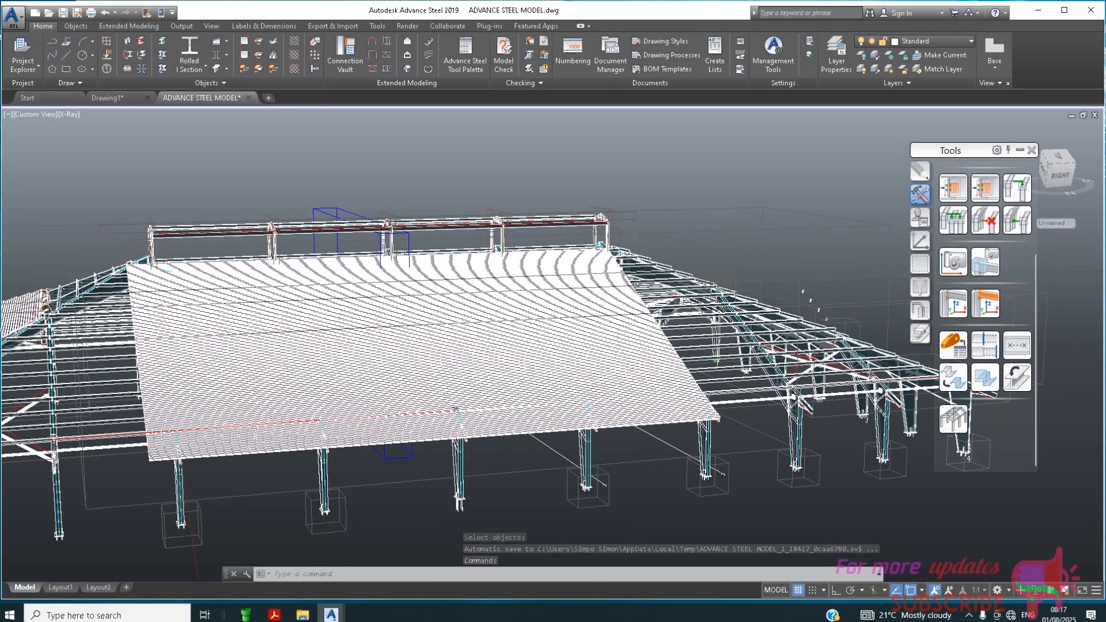
{"action": "scroll", "coordinate": [232, 445], "scroll_direction": "up", "scroll_amount": 1}
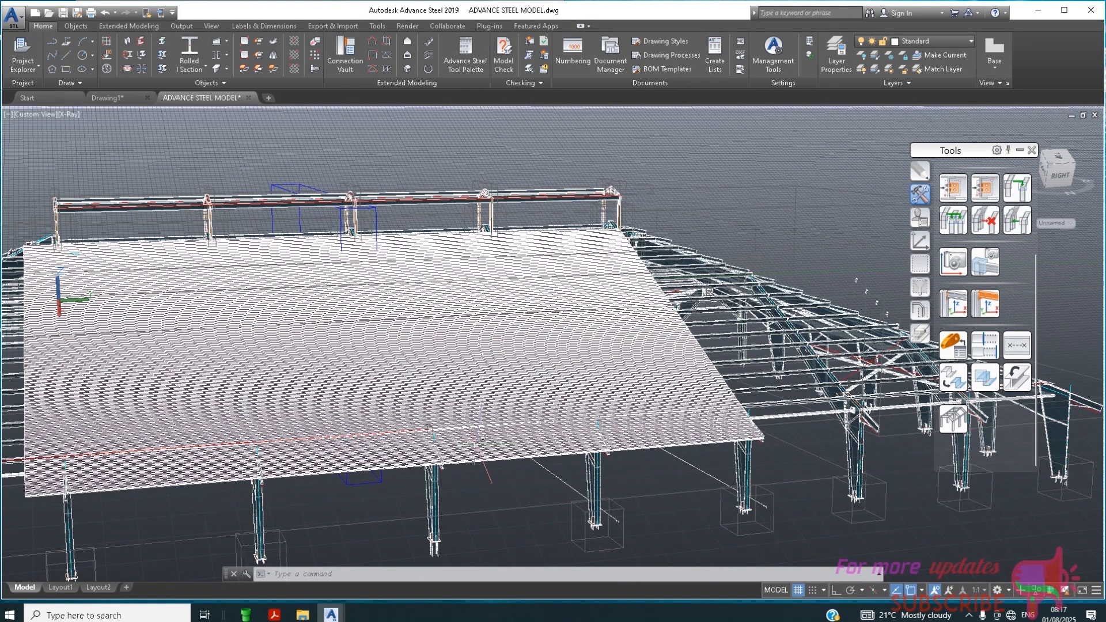
{"action": "scroll", "coordinate": [531, 278], "scroll_direction": "down", "scroll_amount": 3}
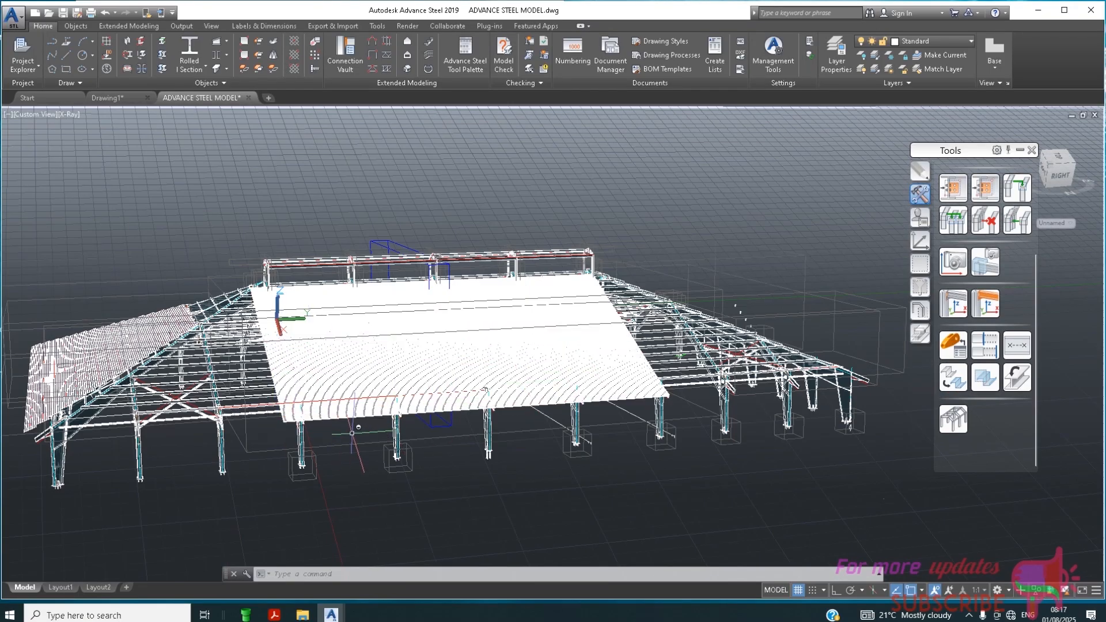
Reopen the tool palette and start the Trim/Extend command in Extend mode with the System option
{"action": "left_click", "coordinate": [1032, 150]}
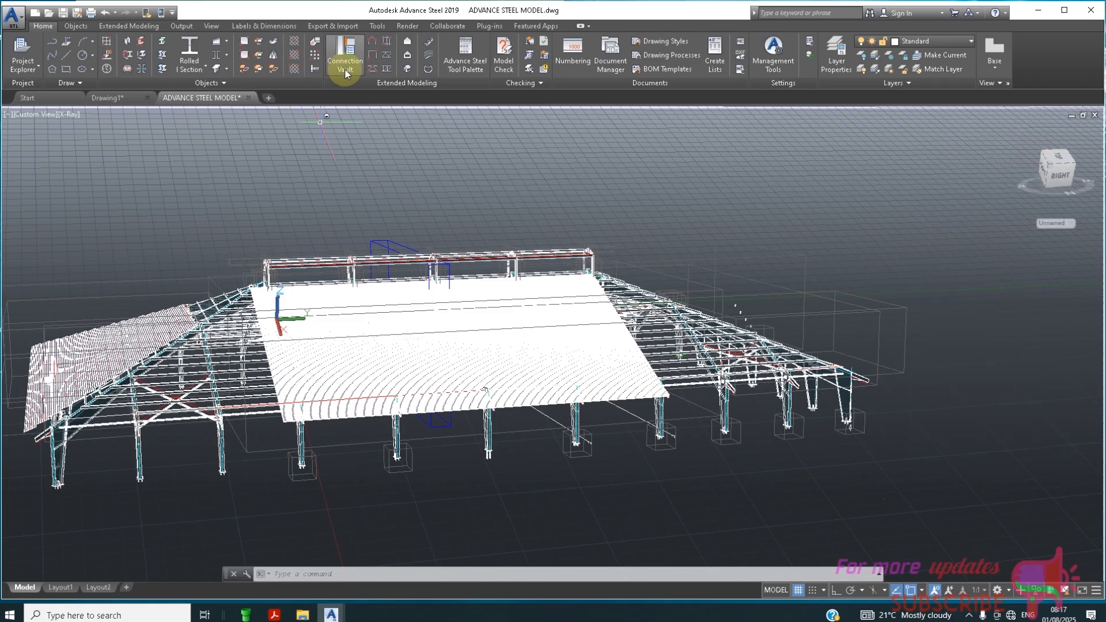
{"action": "left_click", "coordinate": [467, 55]}
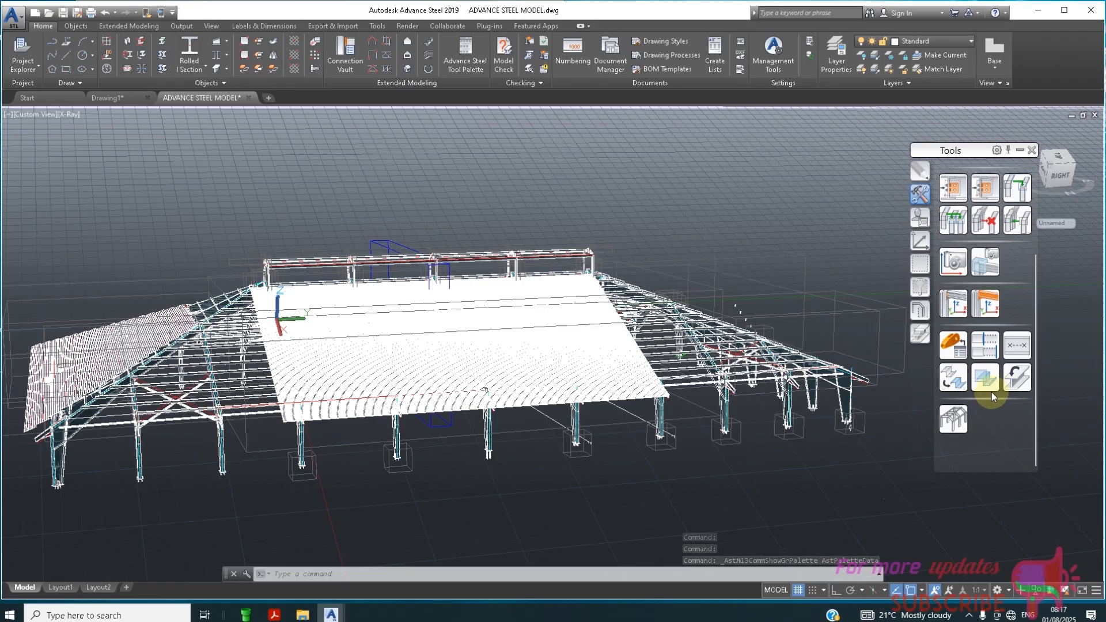
{"action": "left_click", "coordinate": [983, 349]}
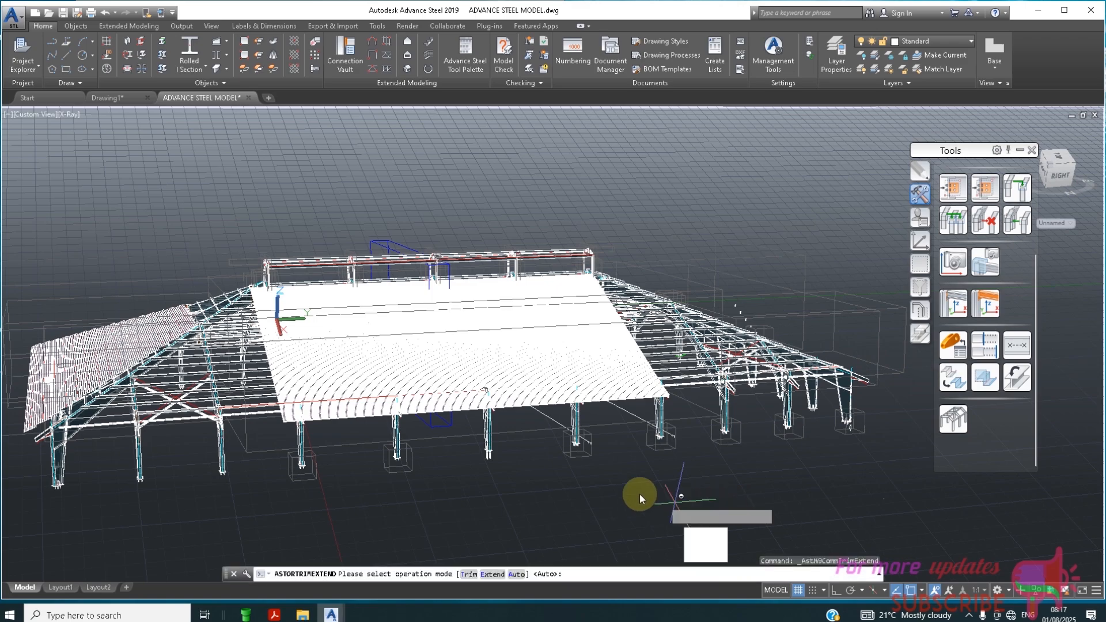
{"action": "left_click", "coordinate": [691, 542]}
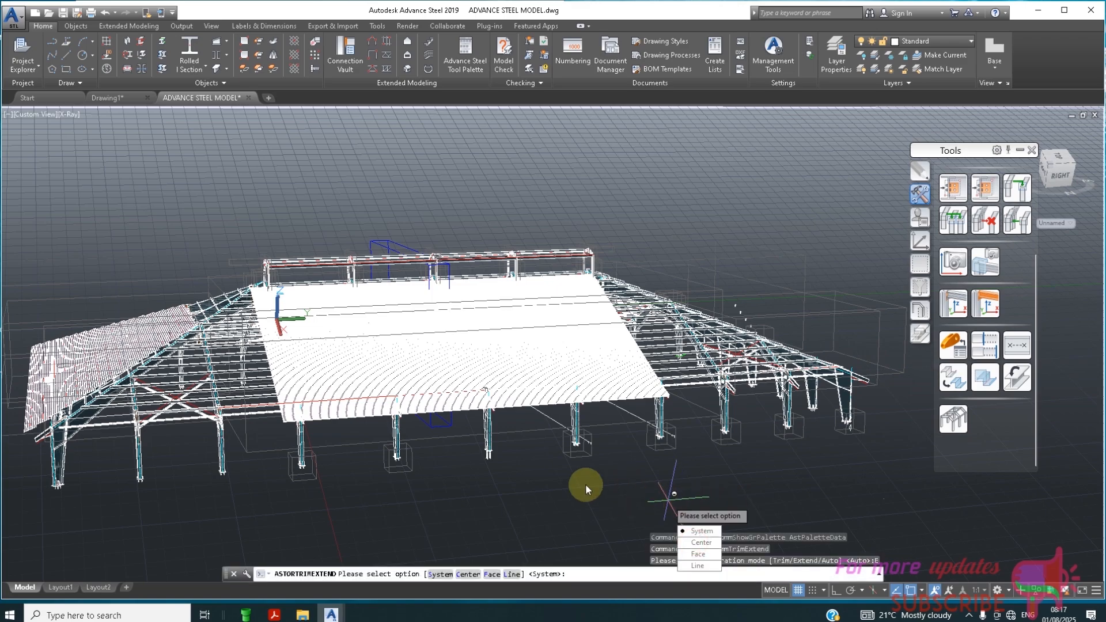
{"action": "left_click", "coordinate": [701, 531]}
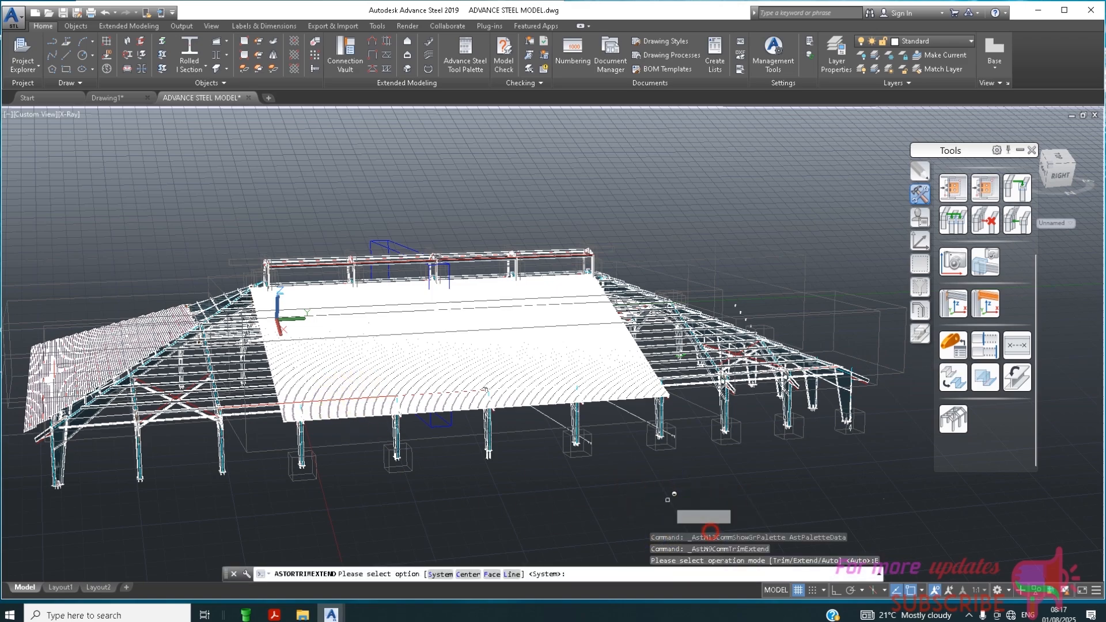
Select the long slope's cladding sheets one by one, from the eave up to the ridge, as Trim/Extend boundary objects
{"action": "scroll", "coordinate": [781, 328], "scroll_direction": "down", "scroll_amount": 3}
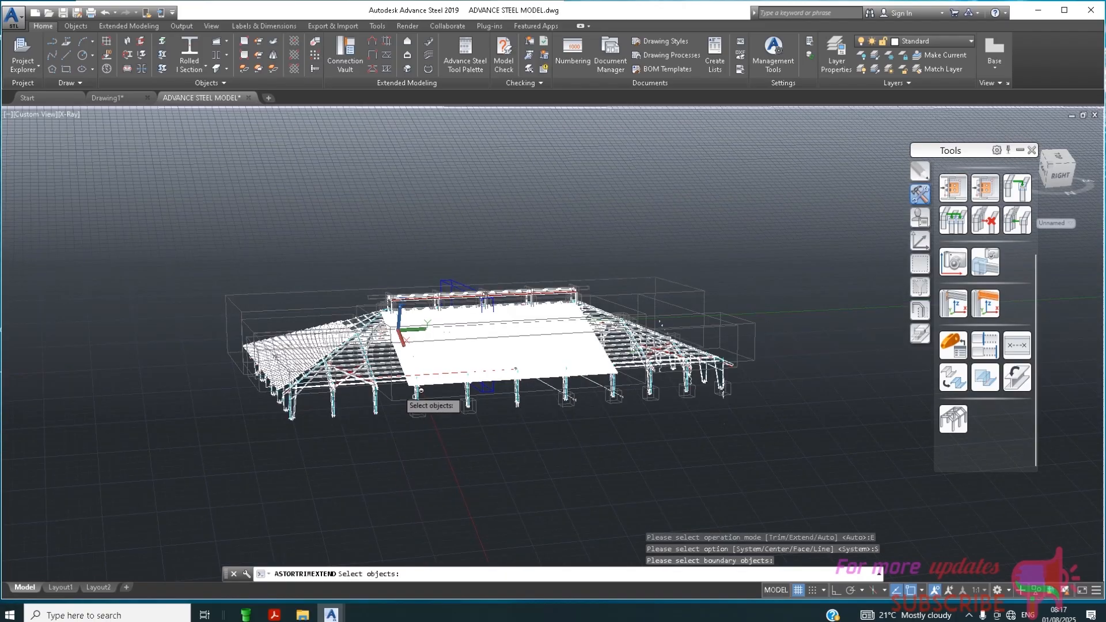
{"action": "scroll", "coordinate": [328, 360], "scroll_direction": "up", "scroll_amount": 2}
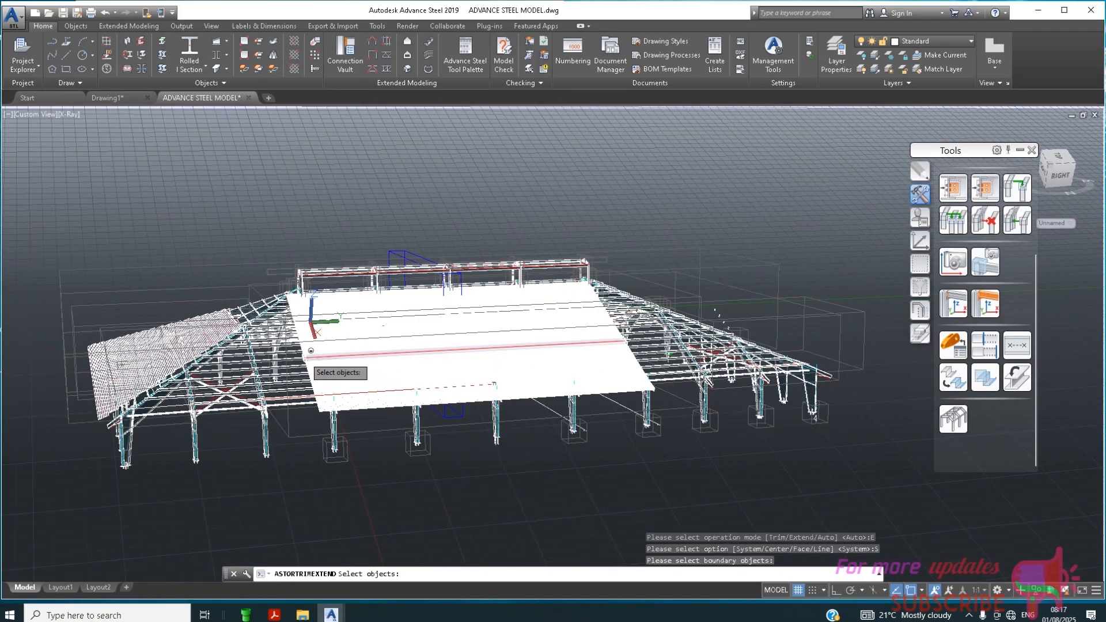
{"action": "left_click", "coordinate": [332, 399]}
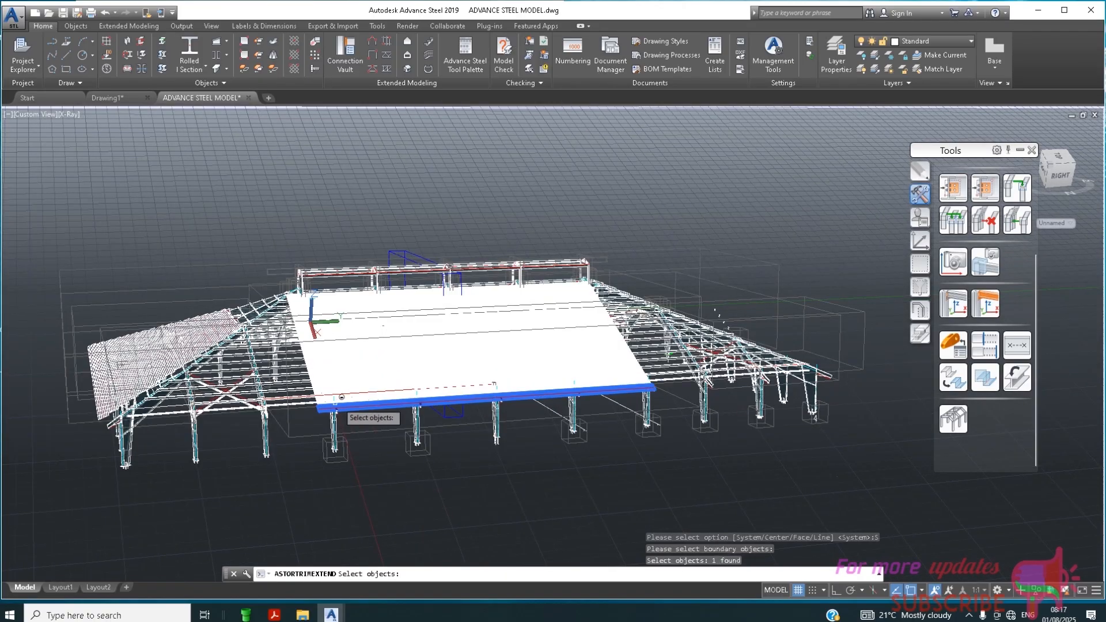
{"action": "left_click", "coordinate": [341, 398]}
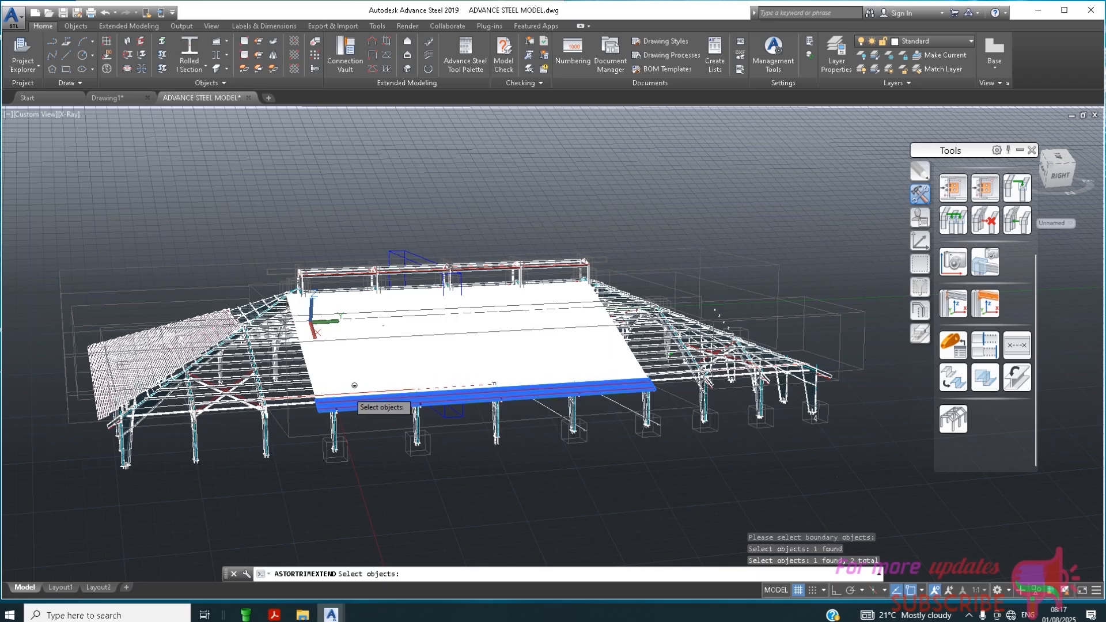
{"action": "left_click", "coordinate": [354, 384]}
{"action": "left_click", "coordinate": [351, 378]}
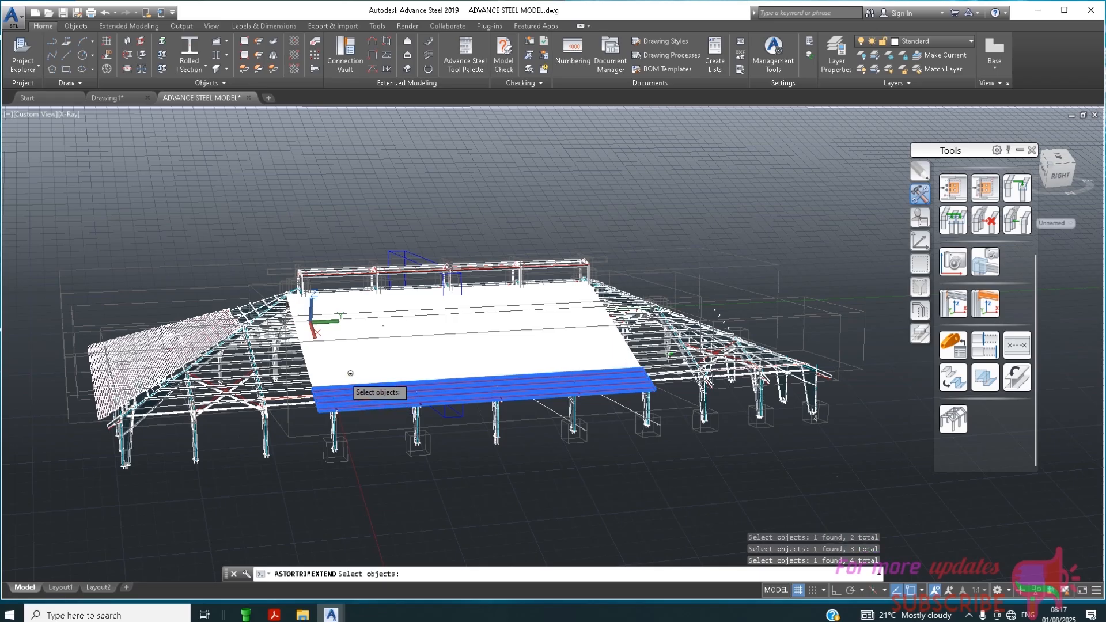
{"action": "left_click", "coordinate": [349, 373]}
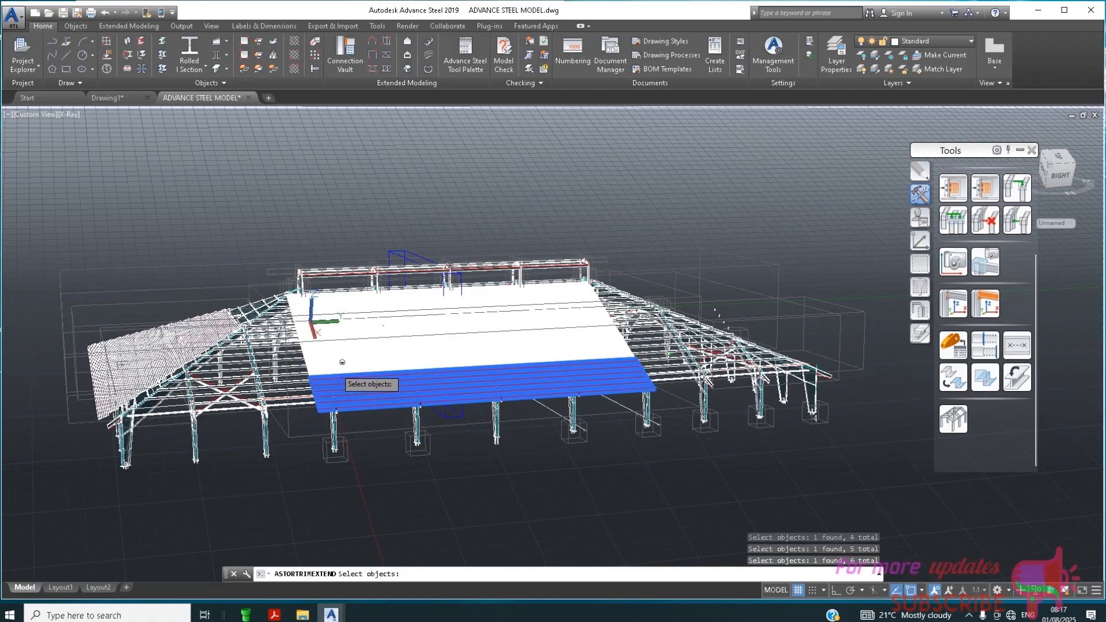
{"action": "left_click", "coordinate": [342, 362]}
{"action": "left_click", "coordinate": [343, 360]}
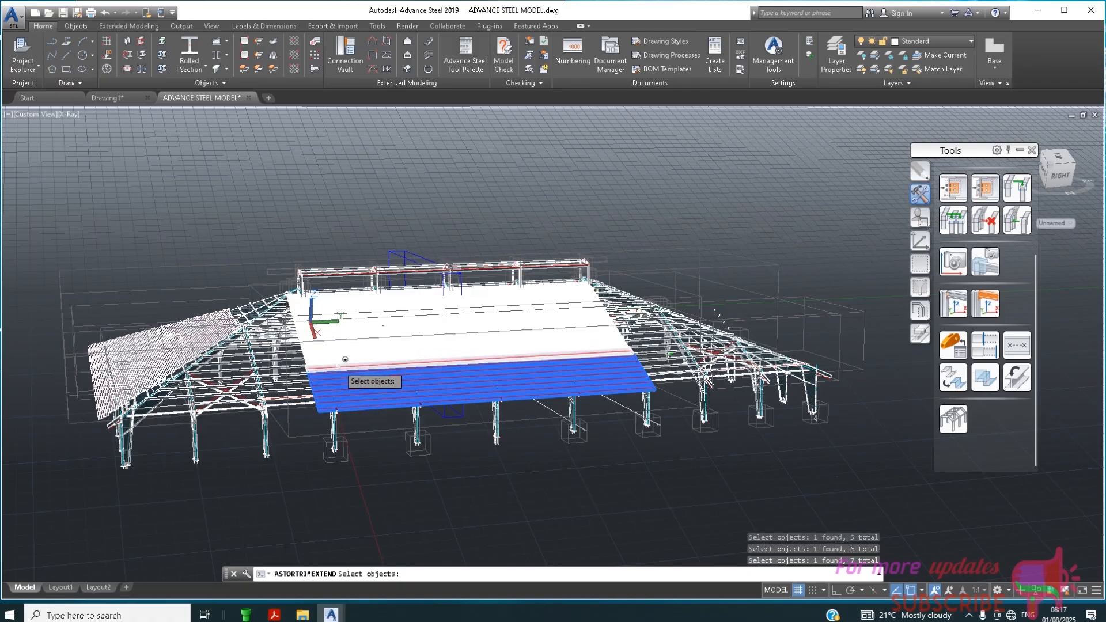
{"action": "left_click", "coordinate": [346, 359]}
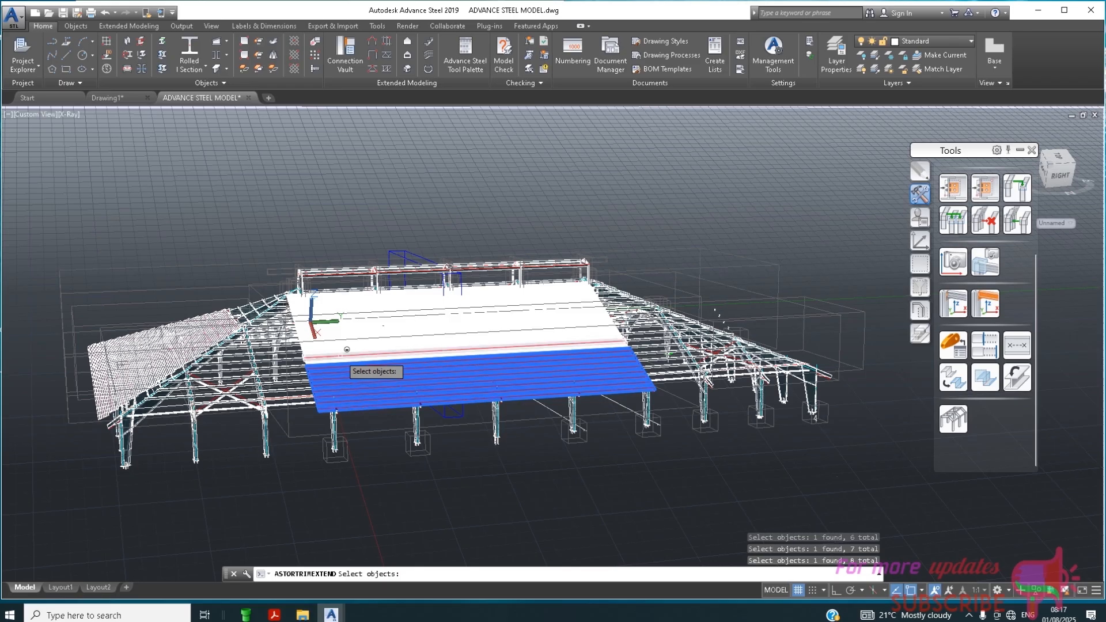
{"action": "left_click", "coordinate": [347, 351]}
{"action": "left_click", "coordinate": [350, 344]}
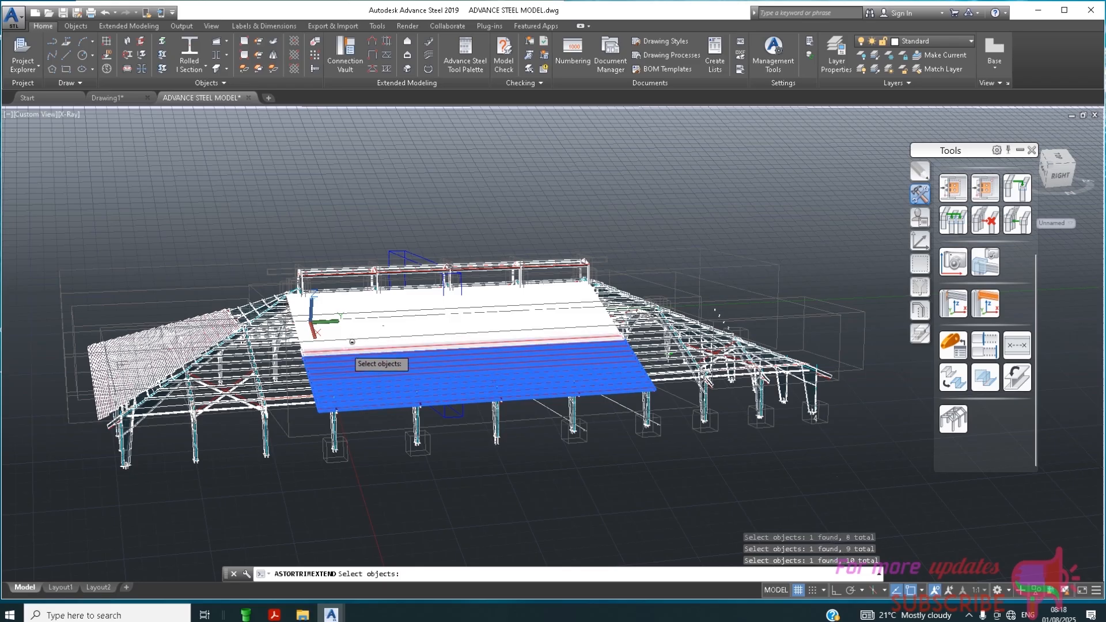
{"action": "left_click", "coordinate": [352, 339]}
{"action": "left_click", "coordinate": [355, 336]}
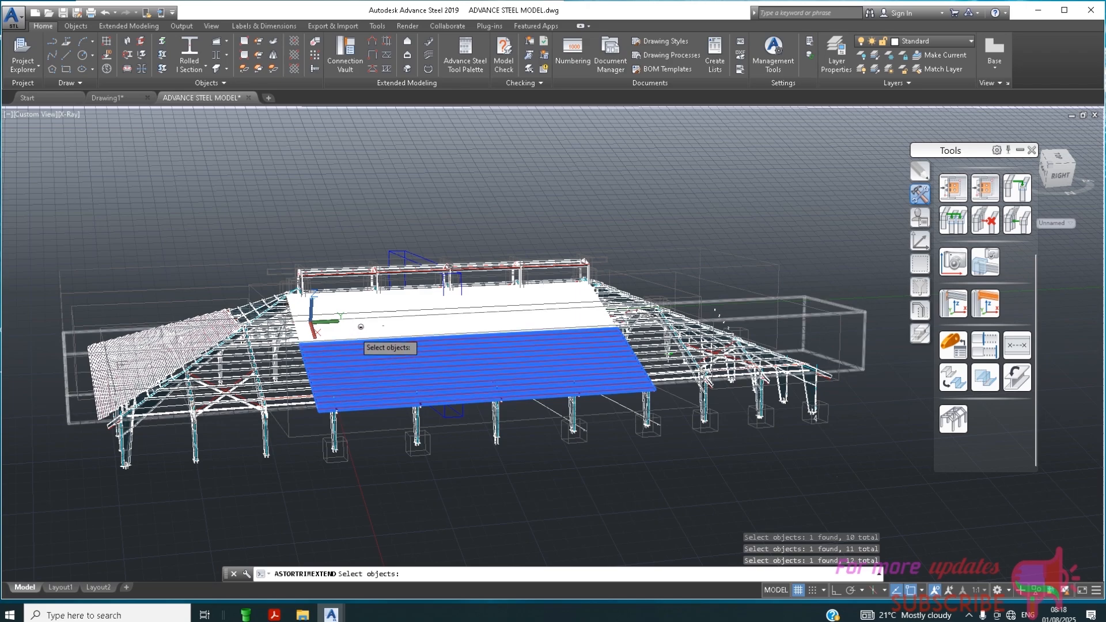
{"action": "left_click", "coordinate": [353, 327]}
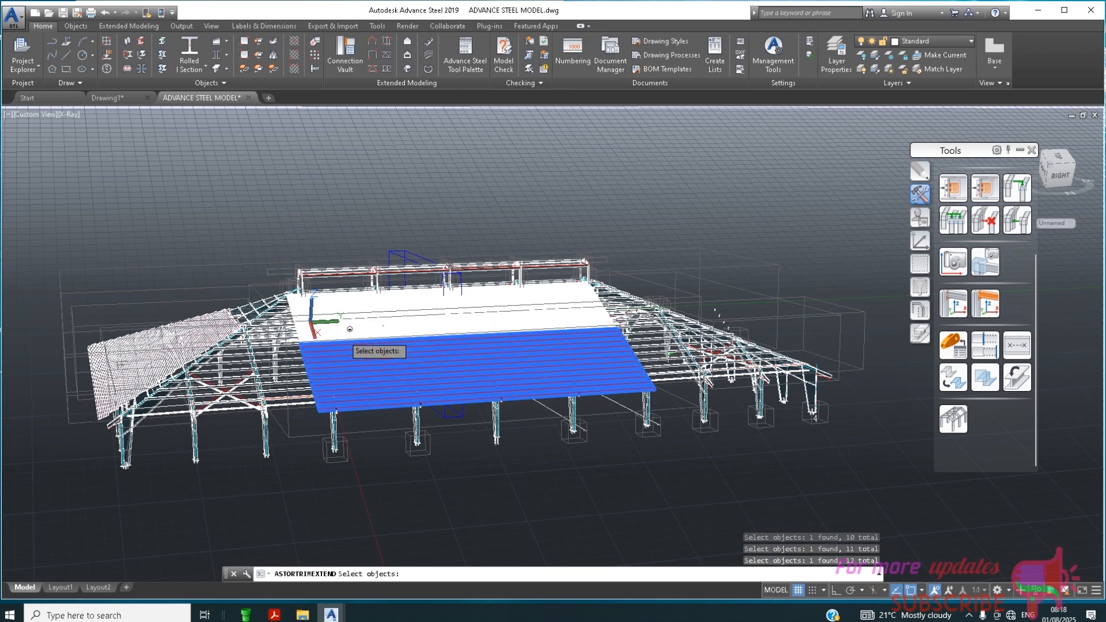
{"action": "left_click", "coordinate": [349, 326]}
{"action": "left_click", "coordinate": [346, 326]}
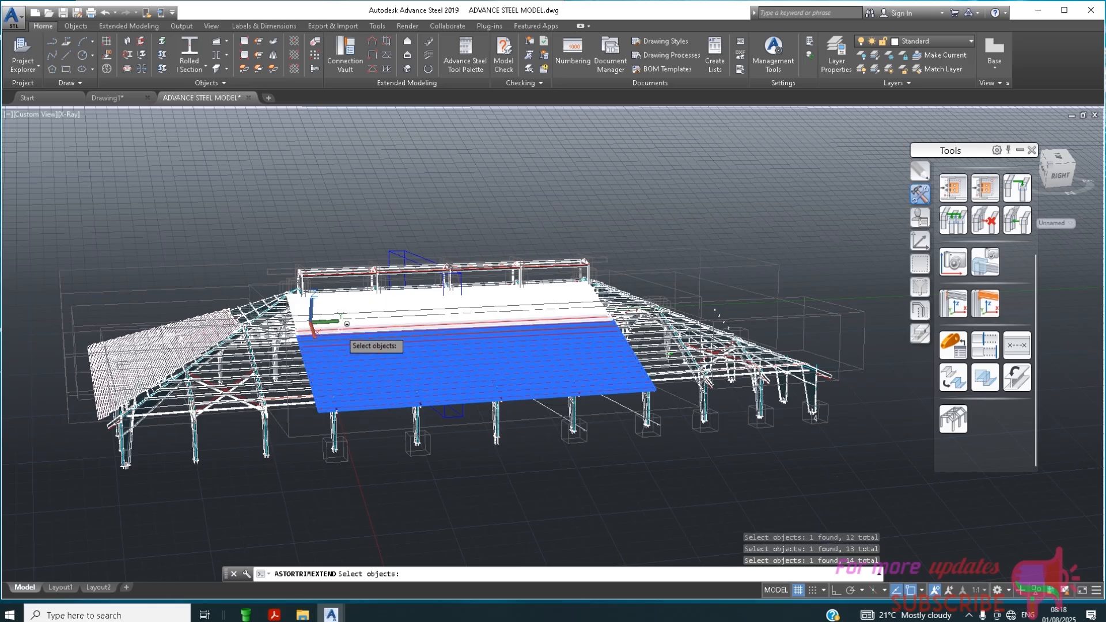
{"action": "left_click", "coordinate": [355, 327]}
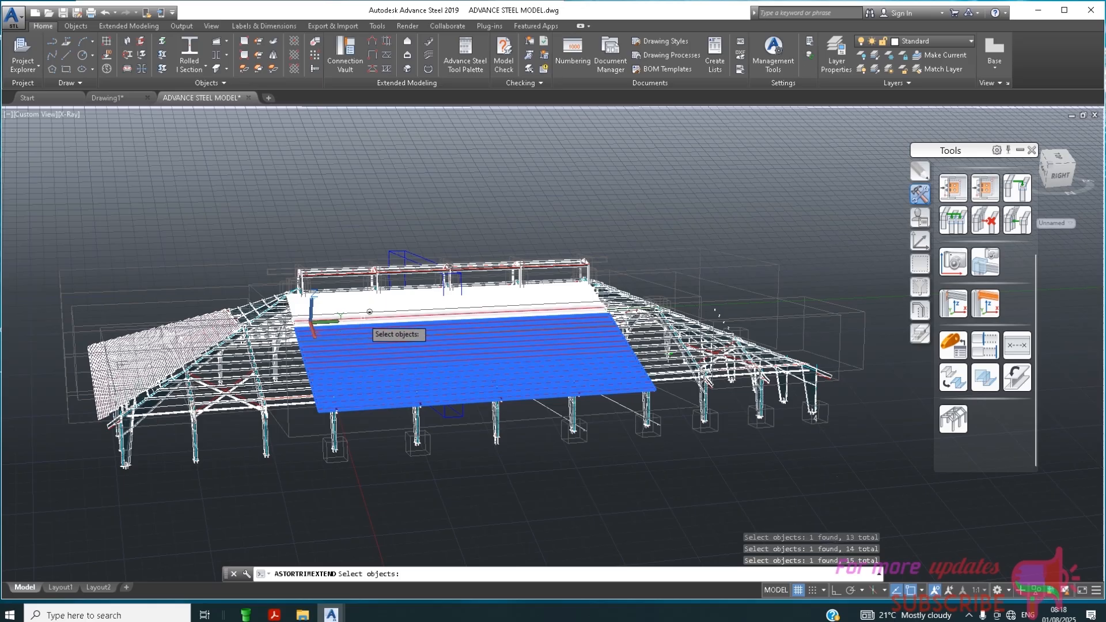
{"action": "left_click", "coordinate": [368, 314]}
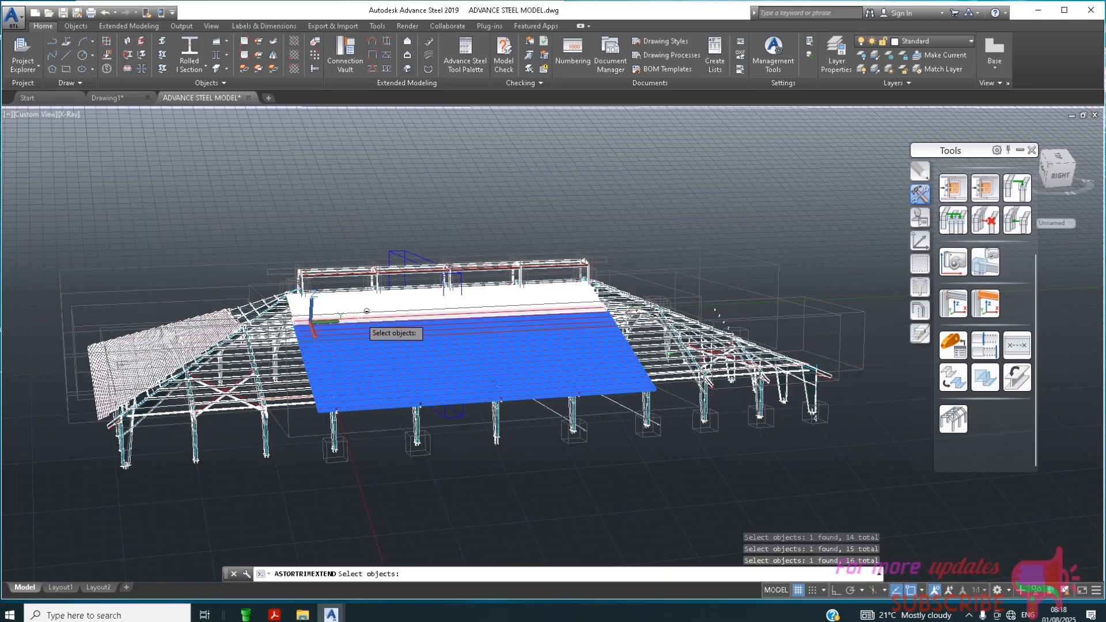
{"action": "left_click", "coordinate": [373, 304]}
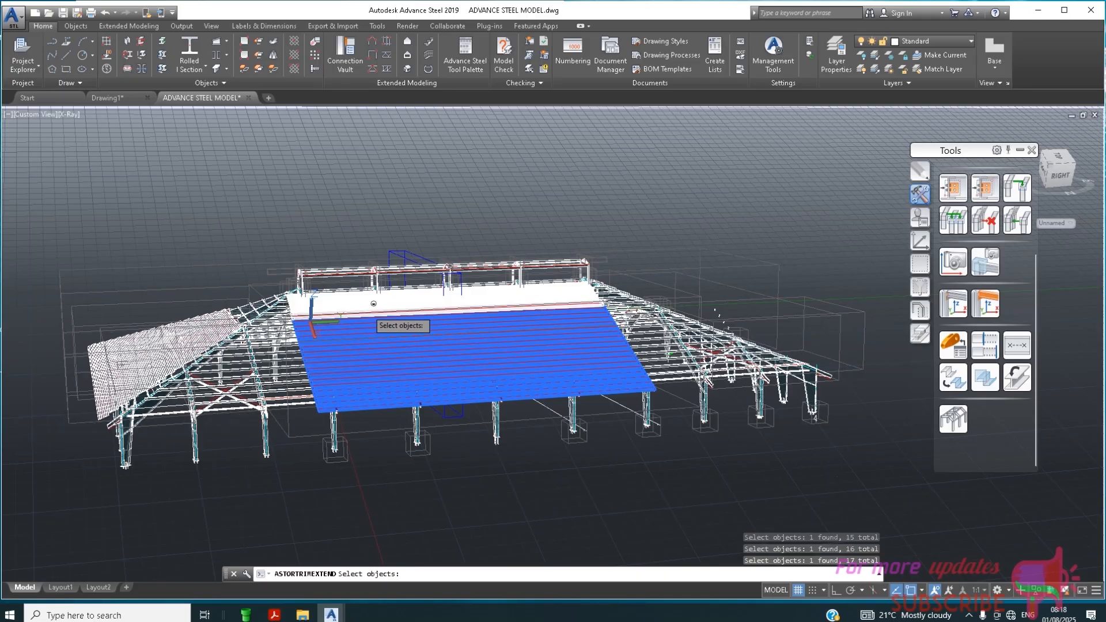
{"action": "left_click", "coordinate": [373, 304]}
{"action": "left_click", "coordinate": [374, 300]}
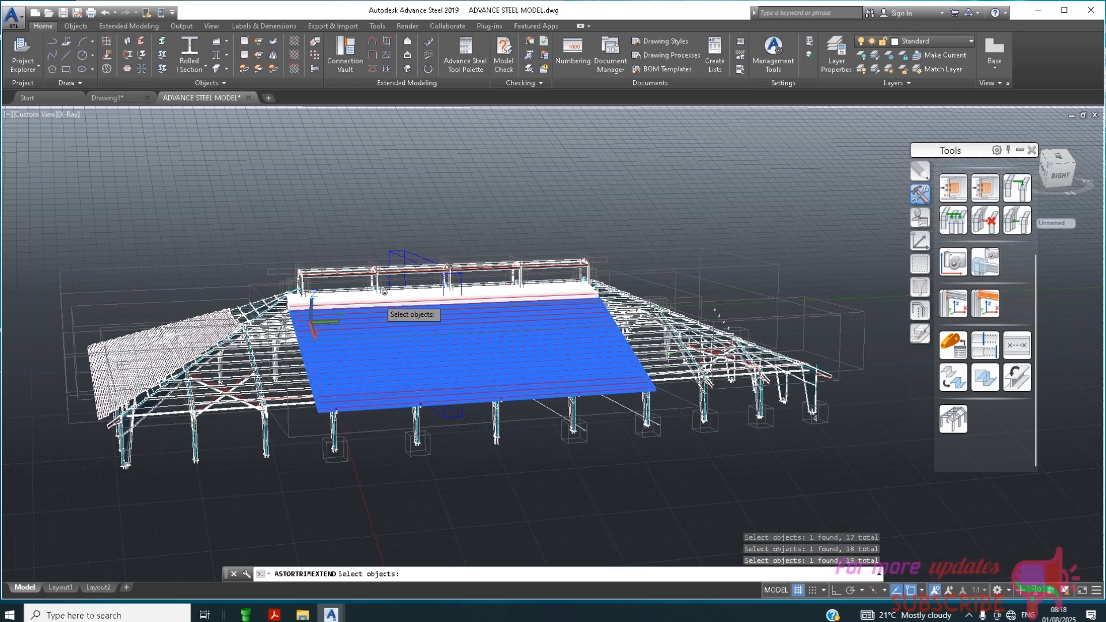
{"action": "left_click", "coordinate": [384, 292]}
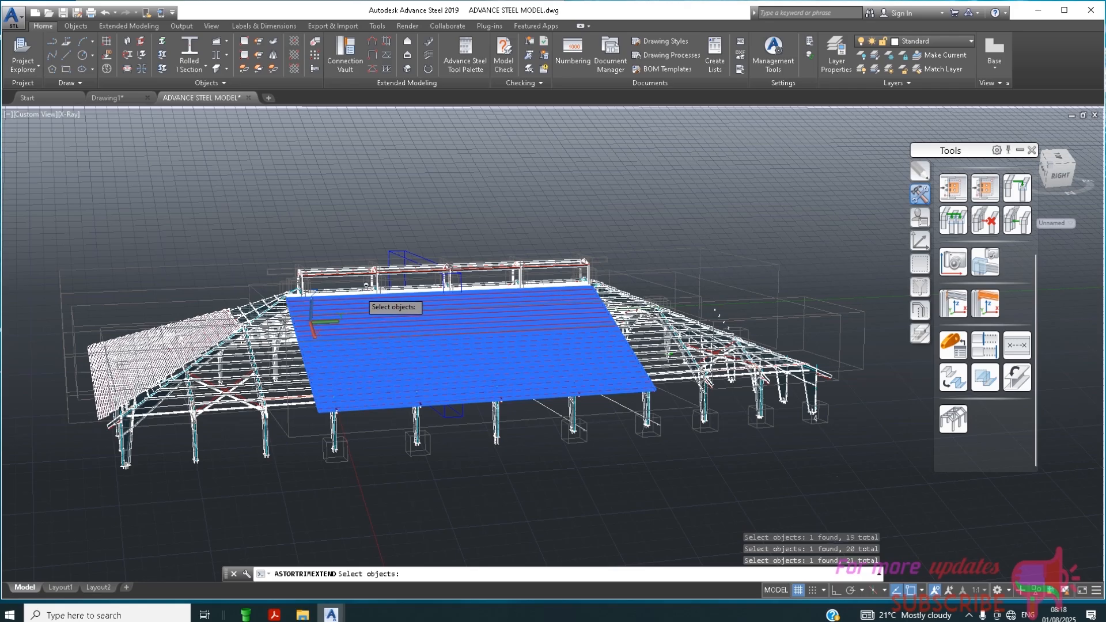
{"action": "left_click", "coordinate": [366, 285]}
{"action": "left_click", "coordinate": [363, 291]}
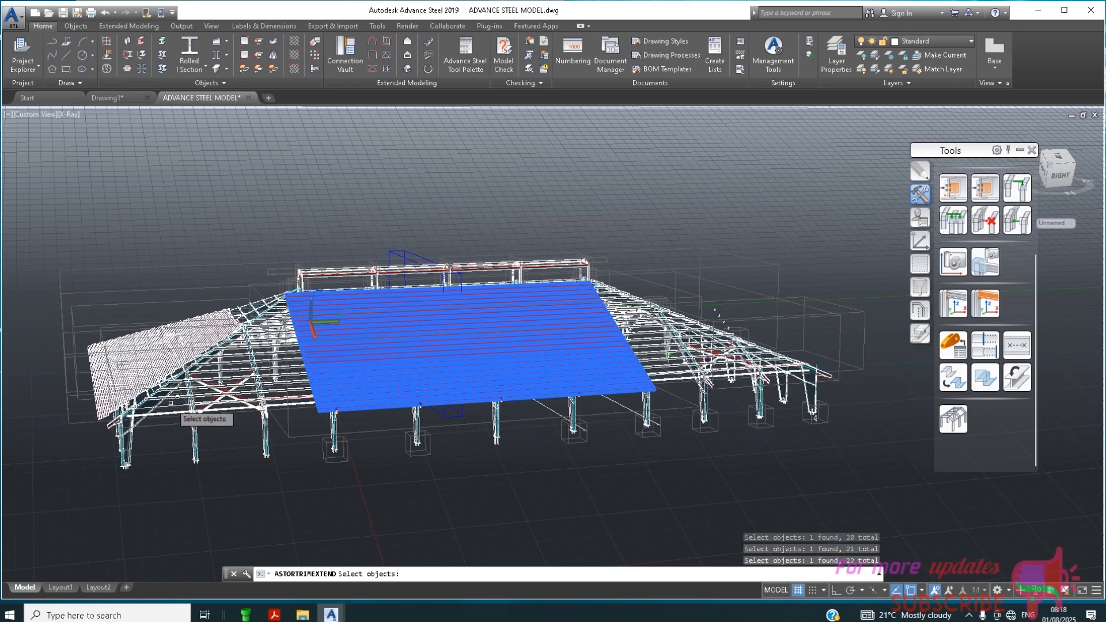
Add the member near the eave in the braced hip-side bay and the adjacent hip rafter to the boundary objects, and finish the boundary selection
{"action": "left_click", "coordinate": [152, 399]}
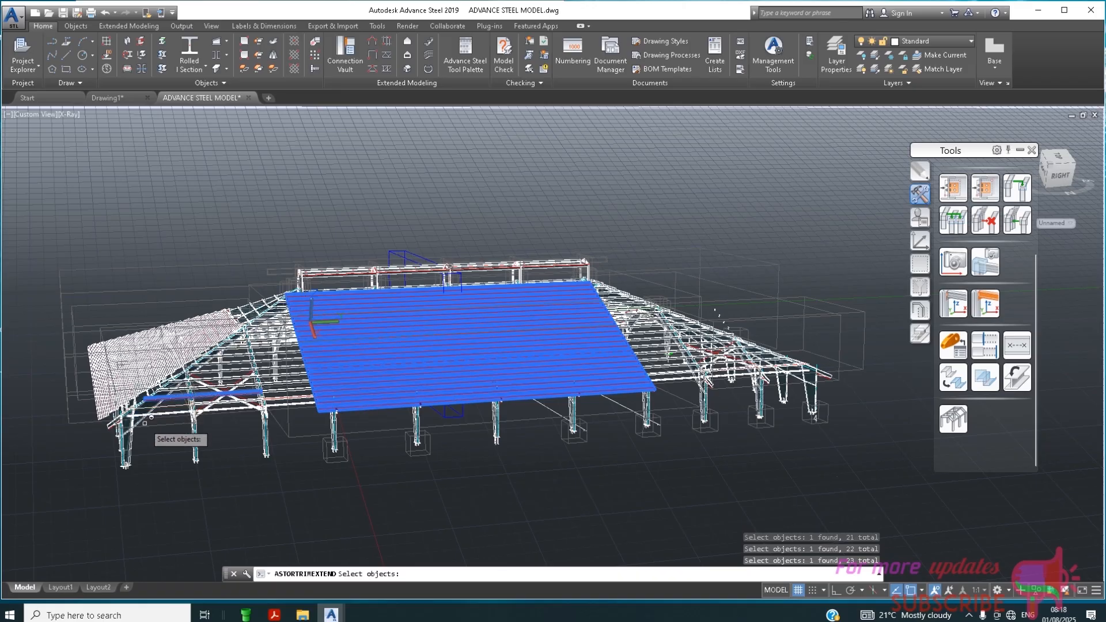
{"action": "left_click", "coordinate": [151, 415]}
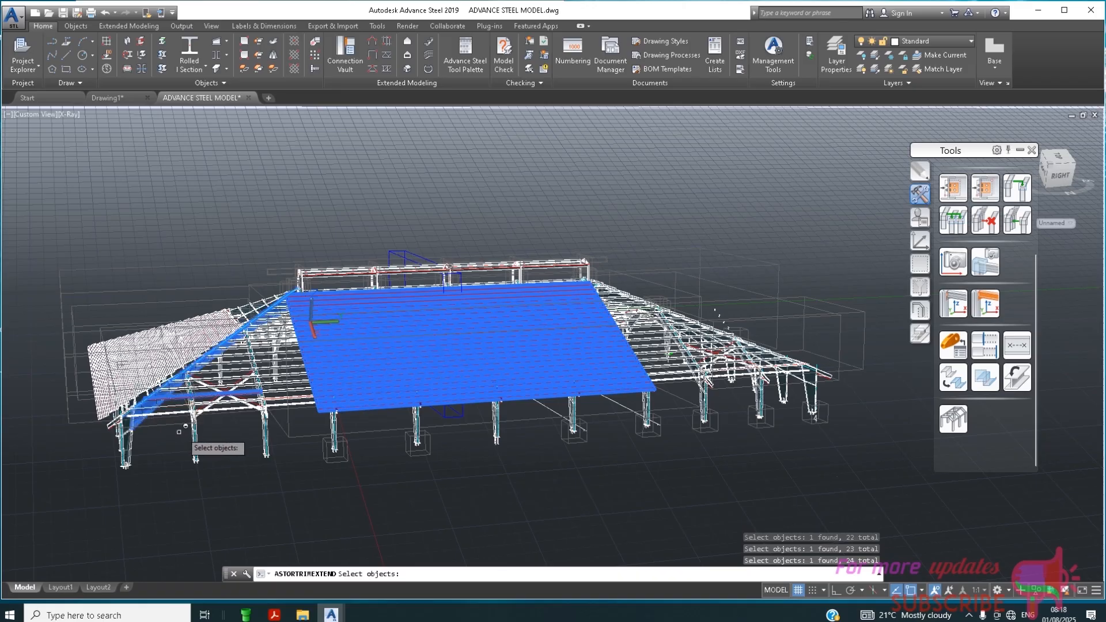
{"action": "key", "text": "Return"}
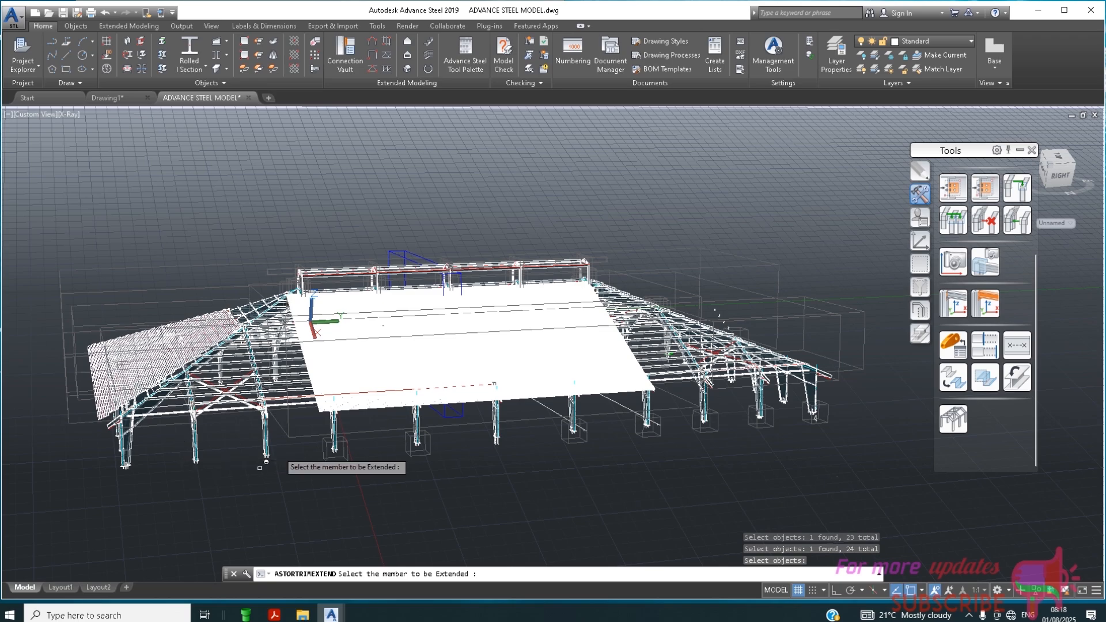
Select the long slope's cladding sheets one by one, from the eave up to the ridge, as the members for Trim/Extend to extend
{"action": "left_click", "coordinate": [359, 403]}
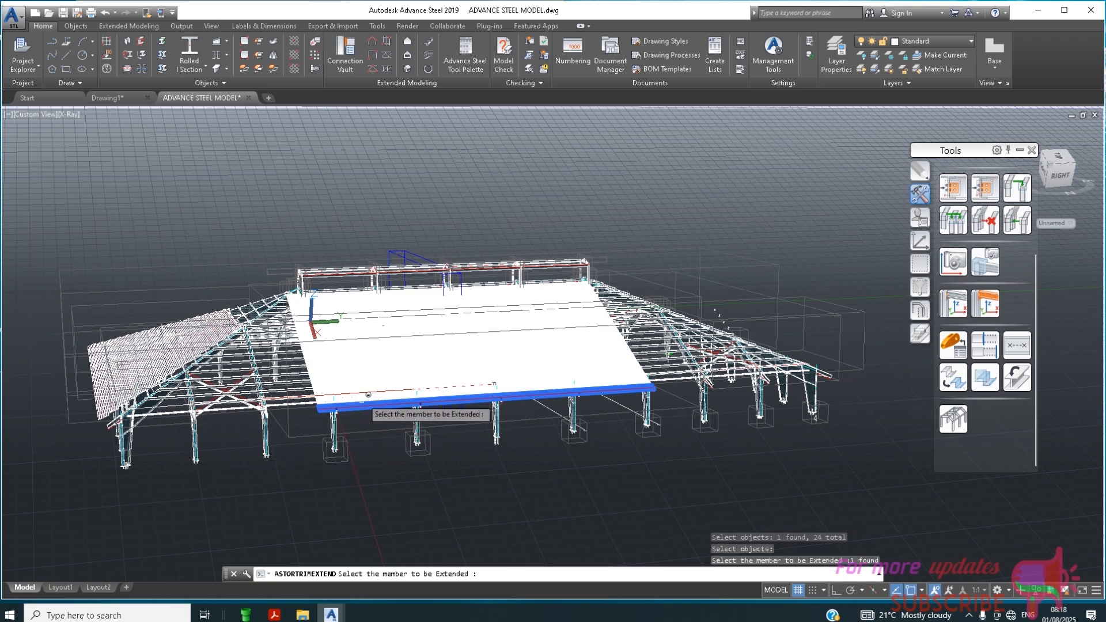
{"action": "left_click", "coordinate": [368, 393]}
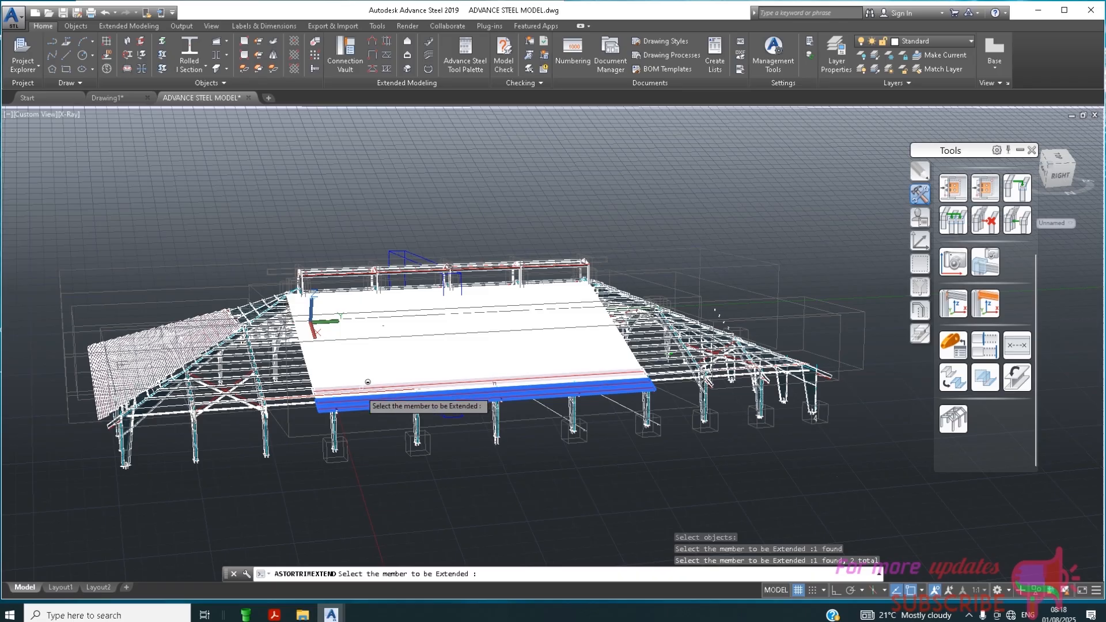
{"action": "left_click", "coordinate": [364, 385]}
{"action": "left_click", "coordinate": [361, 388]}
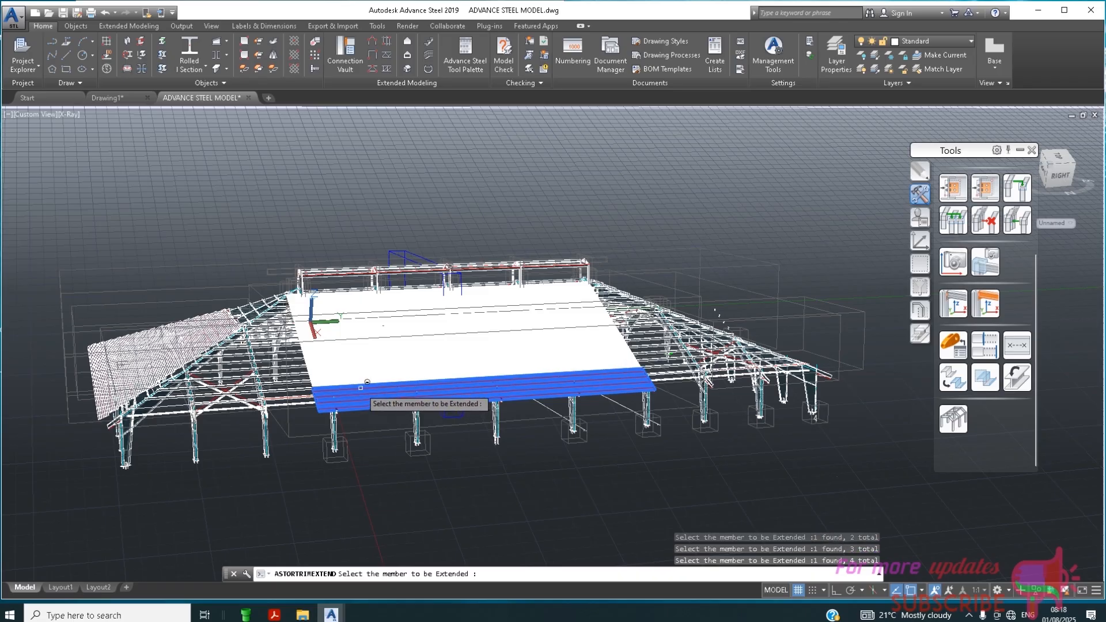
{"action": "left_click", "coordinate": [363, 370]}
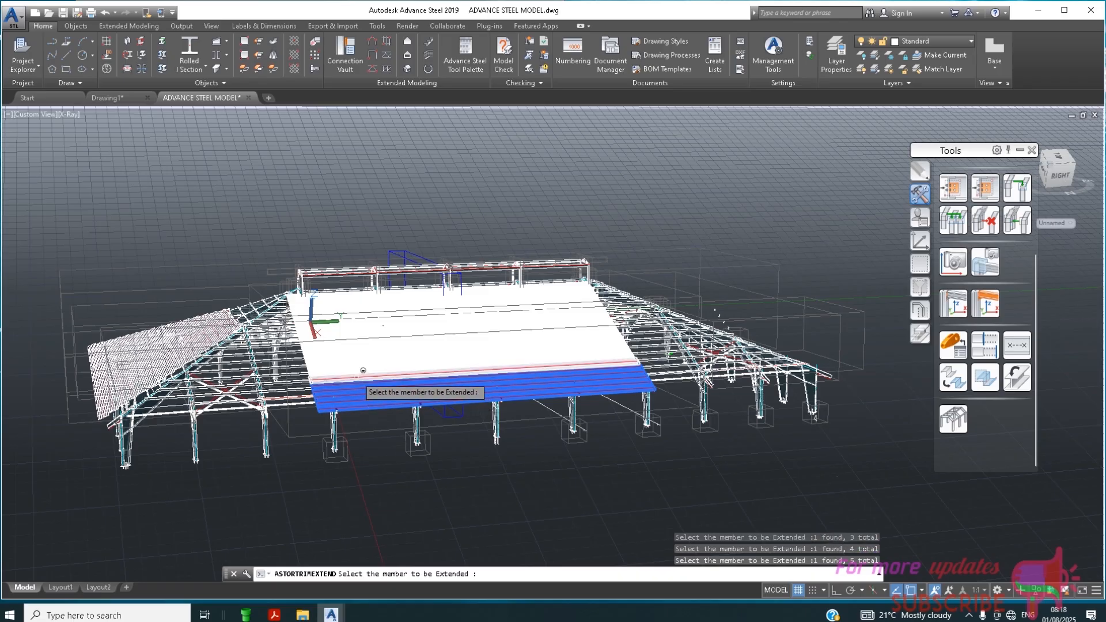
{"action": "left_click", "coordinate": [364, 356]}
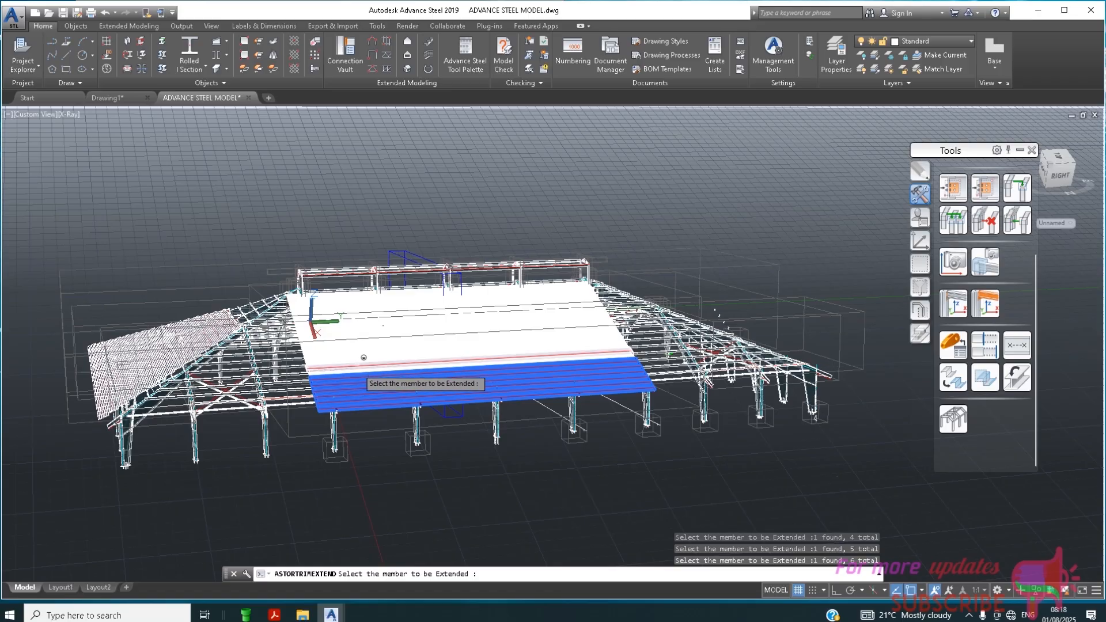
{"action": "left_click", "coordinate": [358, 368]}
{"action": "left_click", "coordinate": [358, 363]}
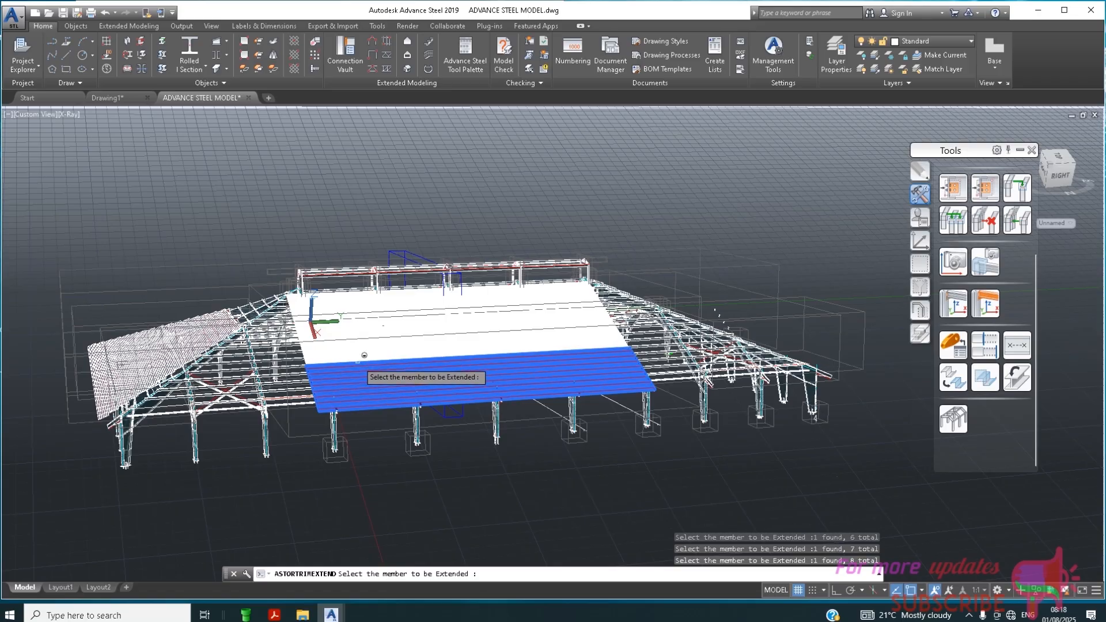
{"action": "left_click", "coordinate": [355, 357]}
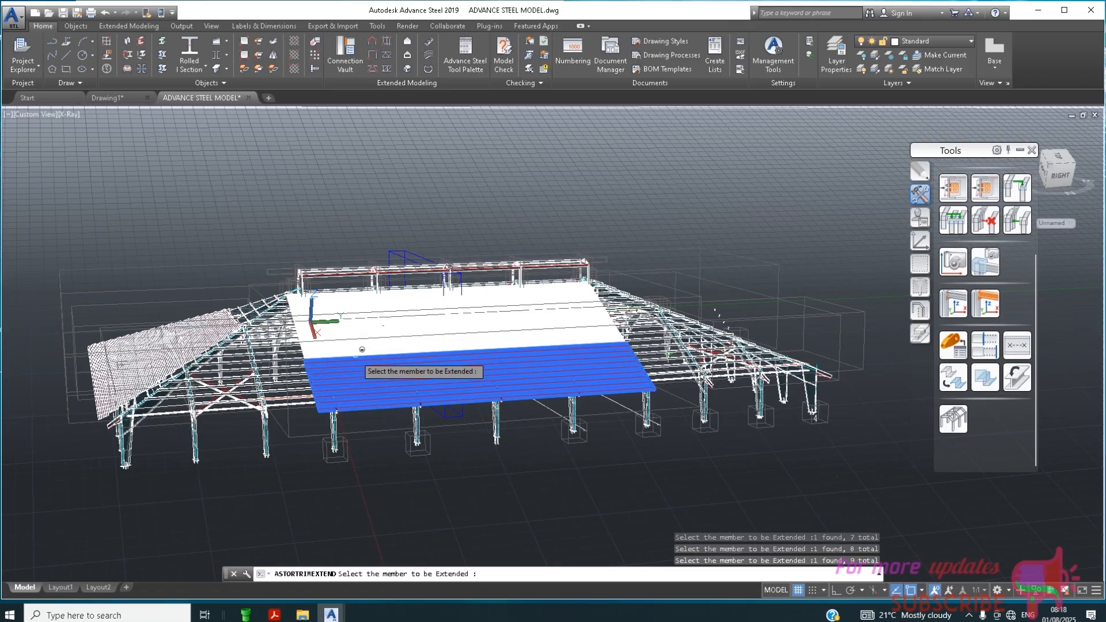
{"action": "left_click", "coordinate": [364, 345]}
{"action": "left_click", "coordinate": [371, 339]}
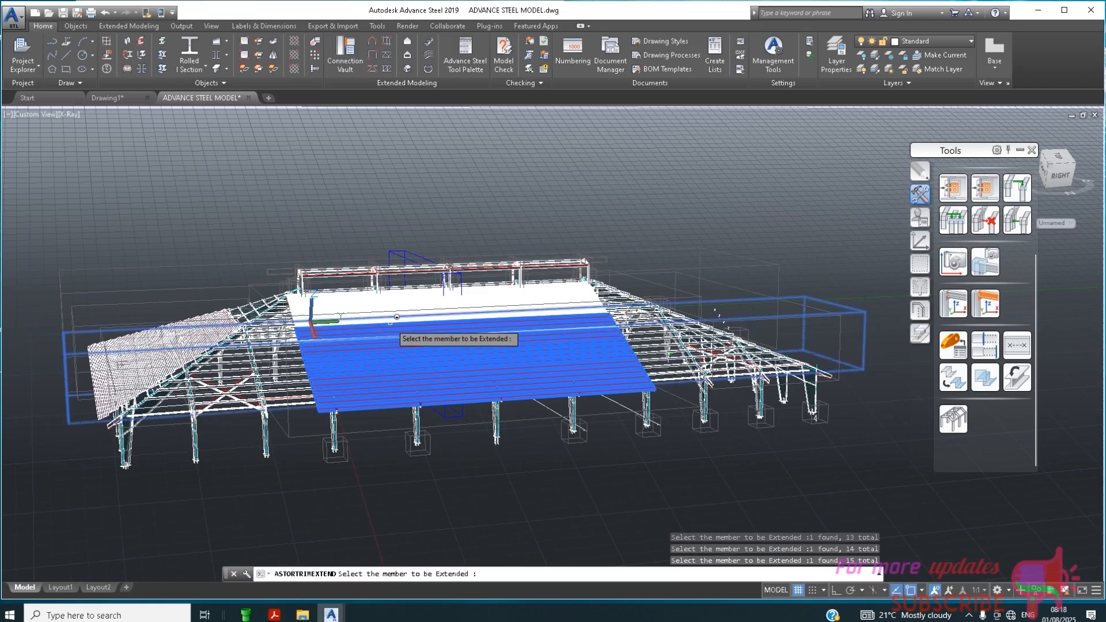
{"action": "left_click", "coordinate": [391, 314]}
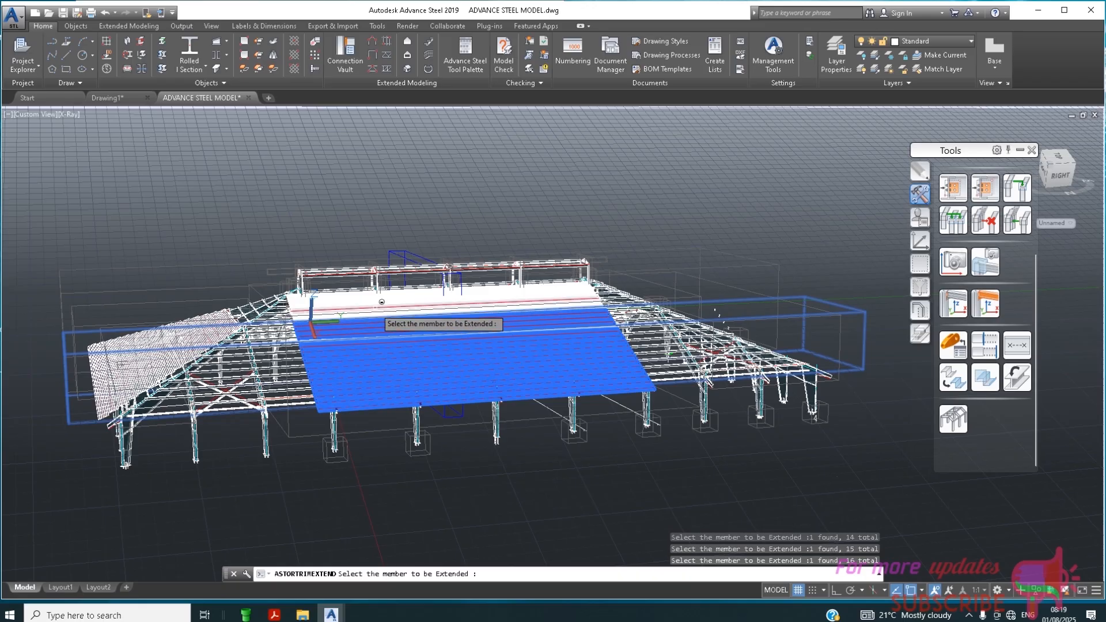
{"action": "left_click", "coordinate": [379, 305]}
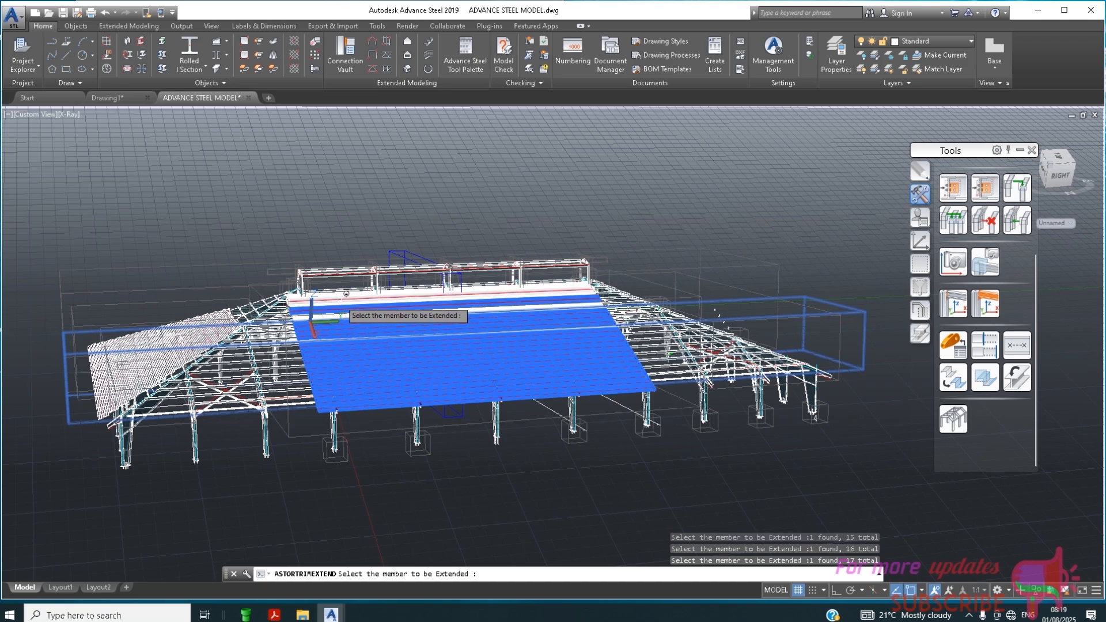
{"action": "left_click", "coordinate": [340, 299]}
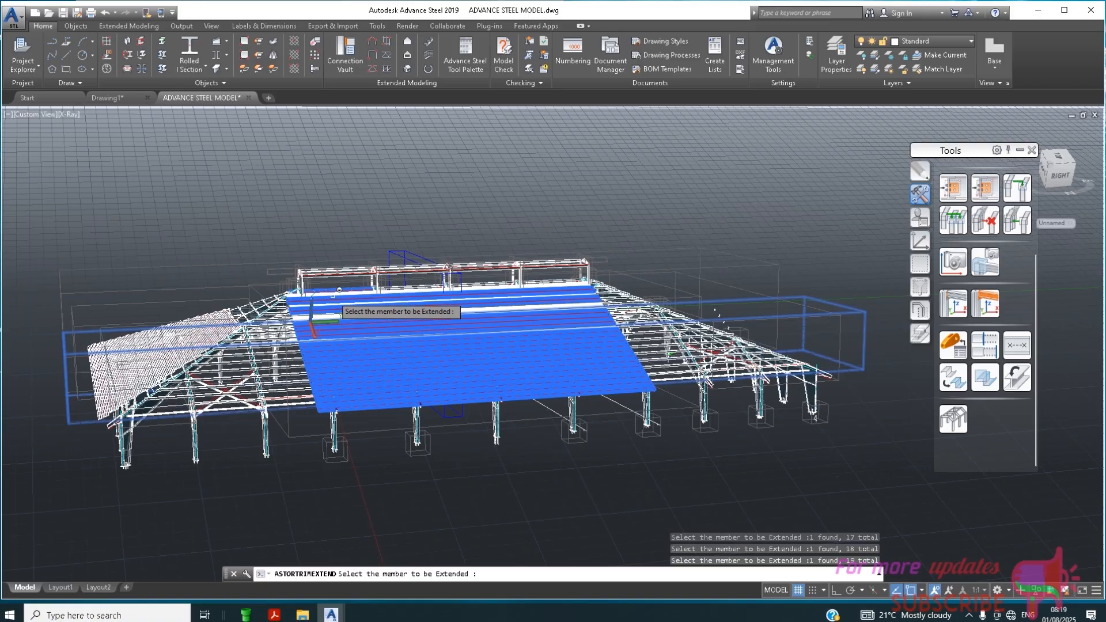
{"action": "left_click", "coordinate": [338, 290]}
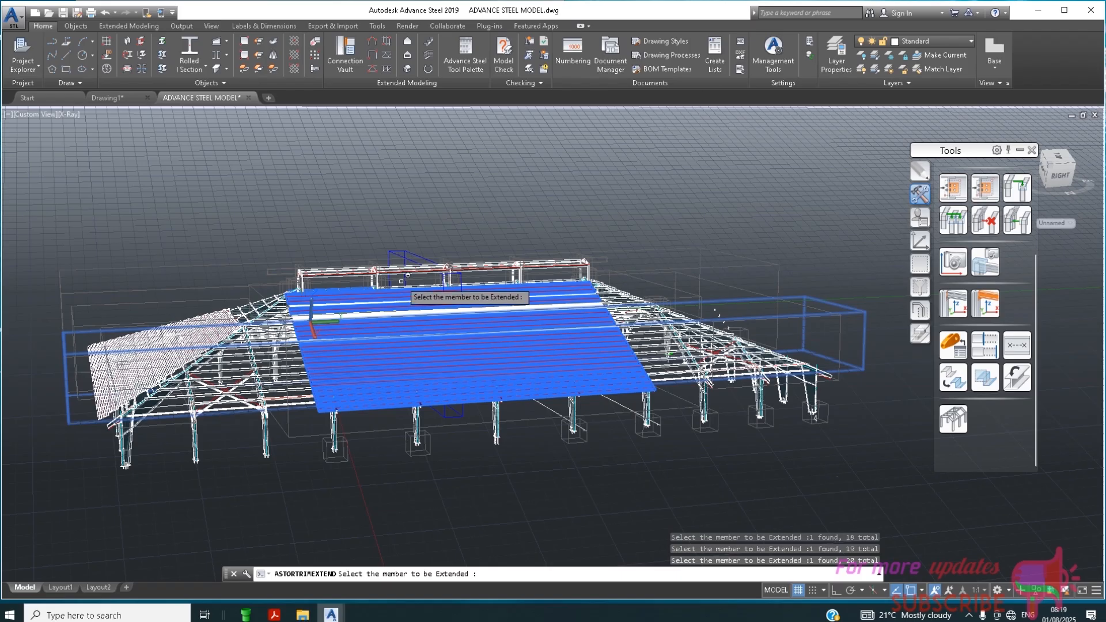
Add the skipped cladding sheets in the middle and upper part of the long slope to the members and apply the extension
{"action": "scroll", "coordinate": [405, 275], "scroll_direction": "up", "scroll_amount": 2}
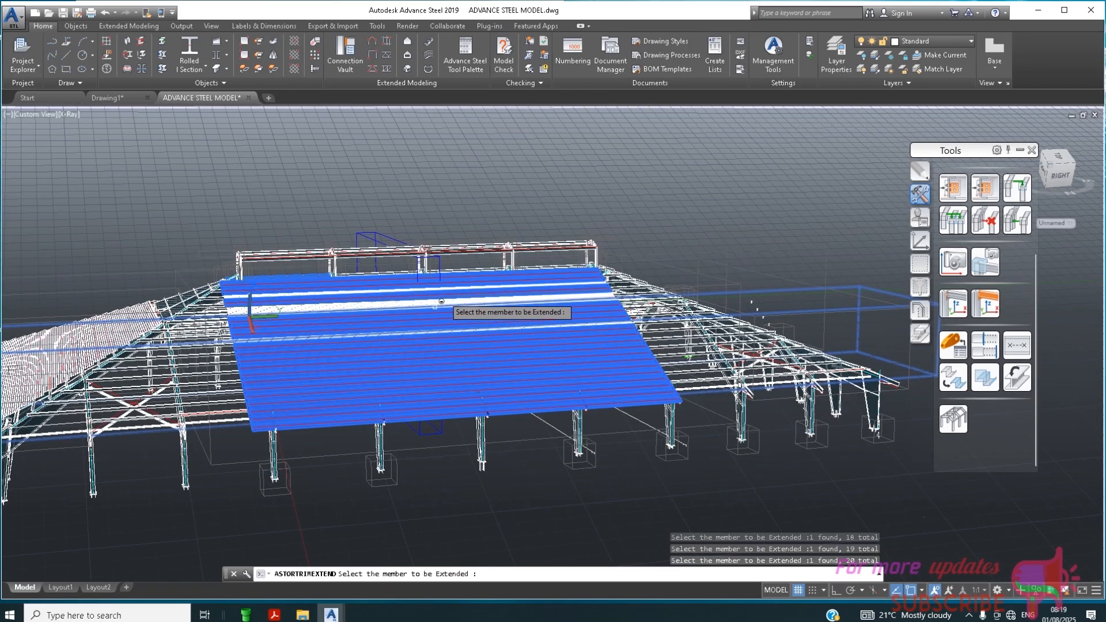
{"action": "scroll", "coordinate": [441, 298], "scroll_direction": "up", "scroll_amount": 2}
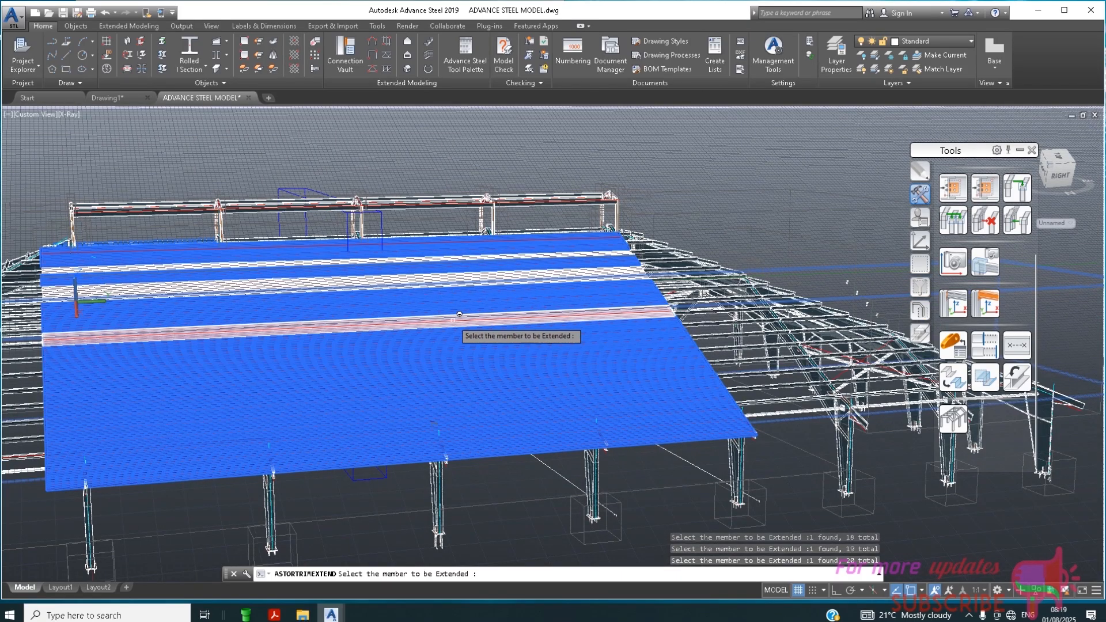
{"action": "left_click", "coordinate": [452, 311]}
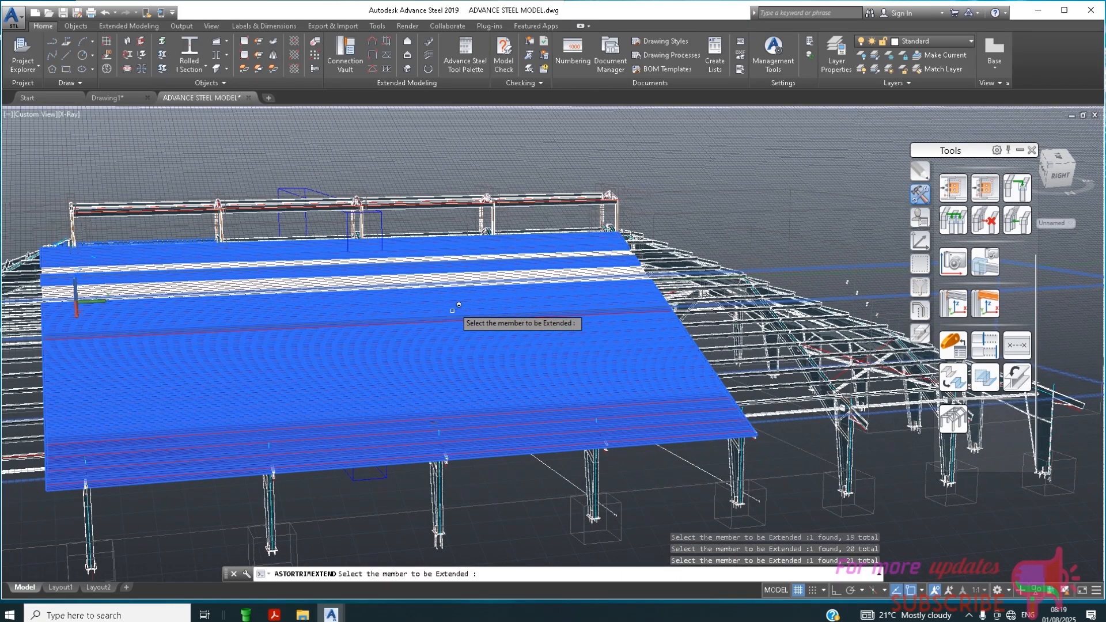
{"action": "left_click", "coordinate": [462, 270]}
{"action": "left_click", "coordinate": [462, 272]}
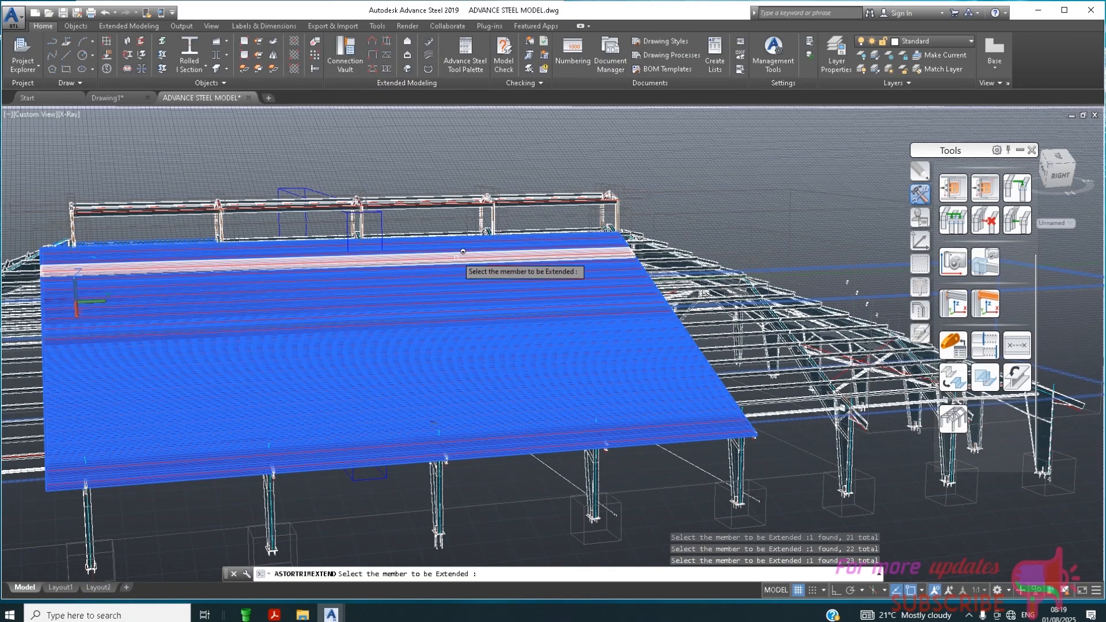
{"action": "left_click", "coordinate": [460, 252]}
{"action": "scroll", "coordinate": [720, 263], "scroll_direction": "down", "scroll_amount": 2}
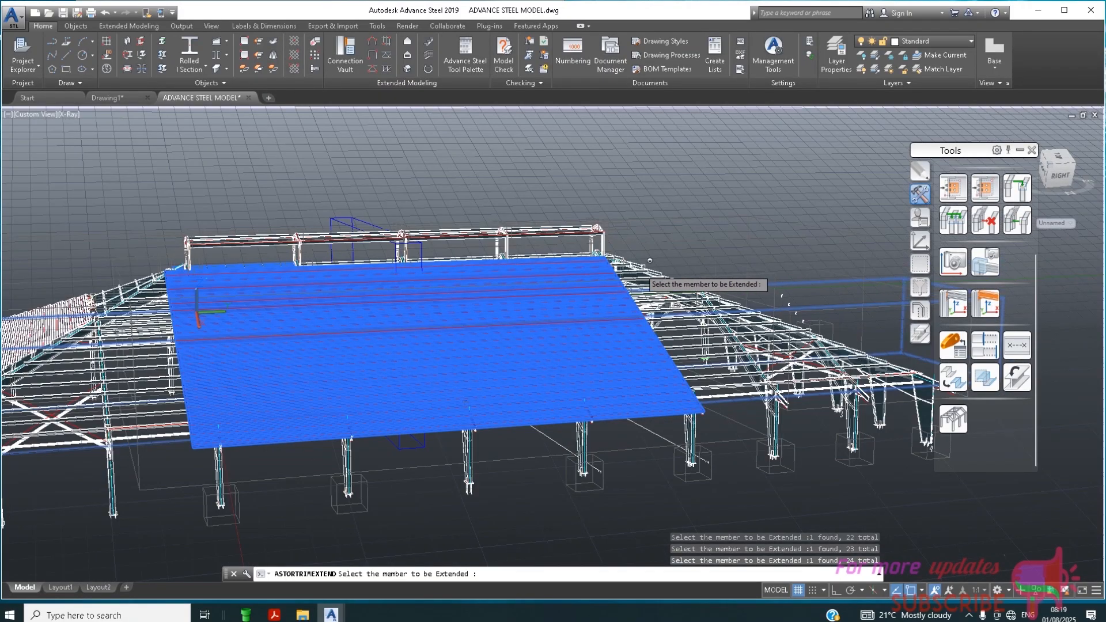
{"action": "scroll", "coordinate": [607, 259], "scroll_direction": "down", "scroll_amount": 2}
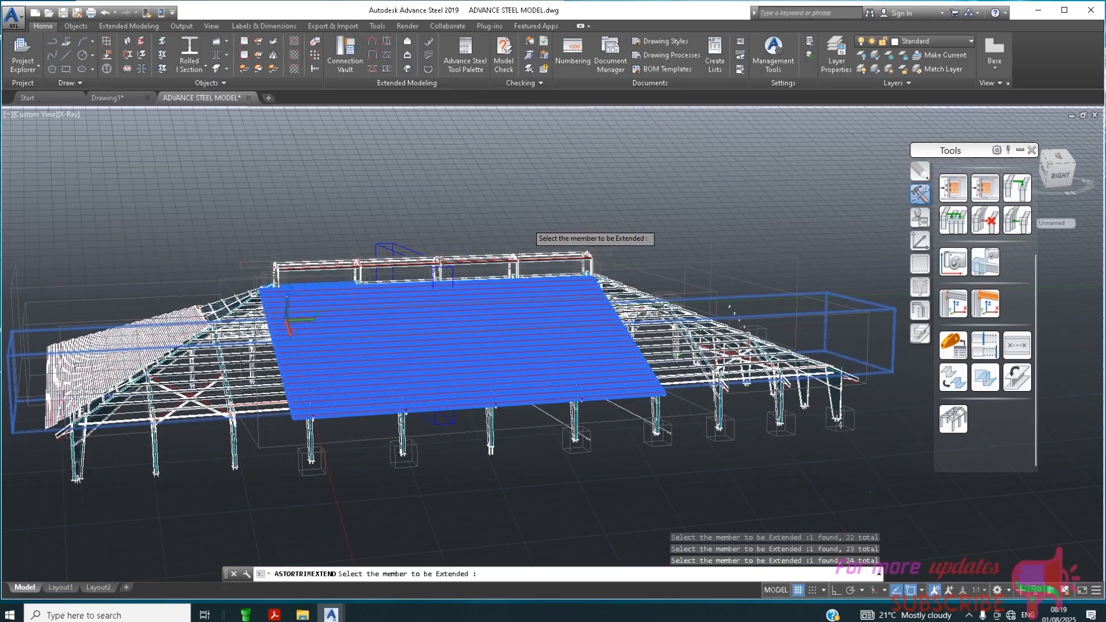
Check how far the cladding sheets extend beyond the building, end Trim/Extend and undo the extension
{"action": "scroll", "coordinate": [622, 177], "scroll_direction": "down", "scroll_amount": 2}
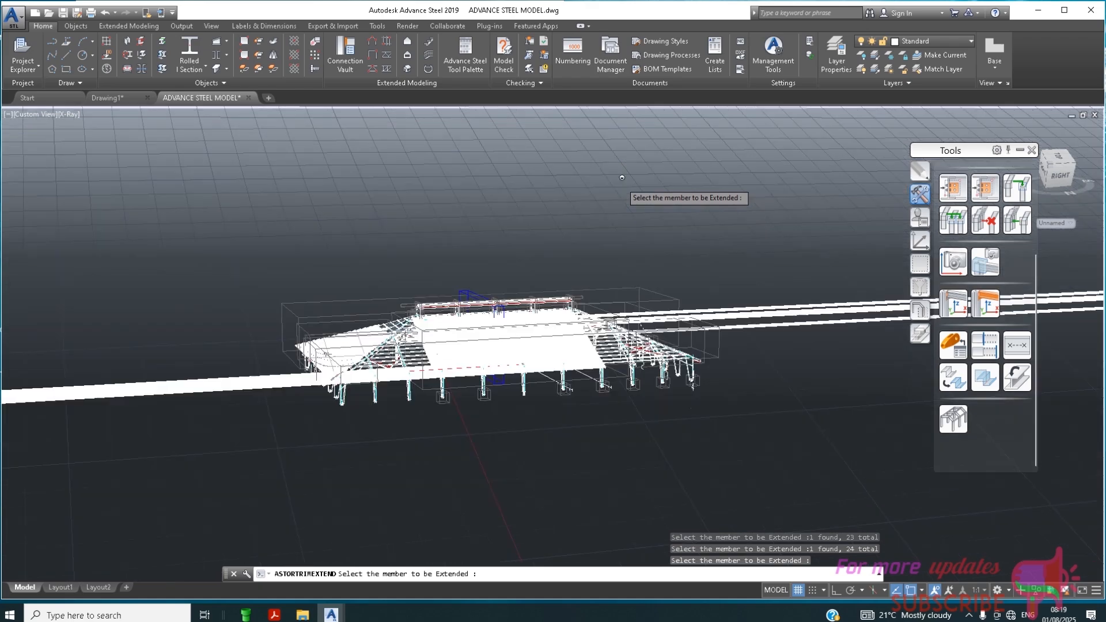
{"action": "scroll", "coordinate": [519, 259], "scroll_direction": "down", "scroll_amount": 2}
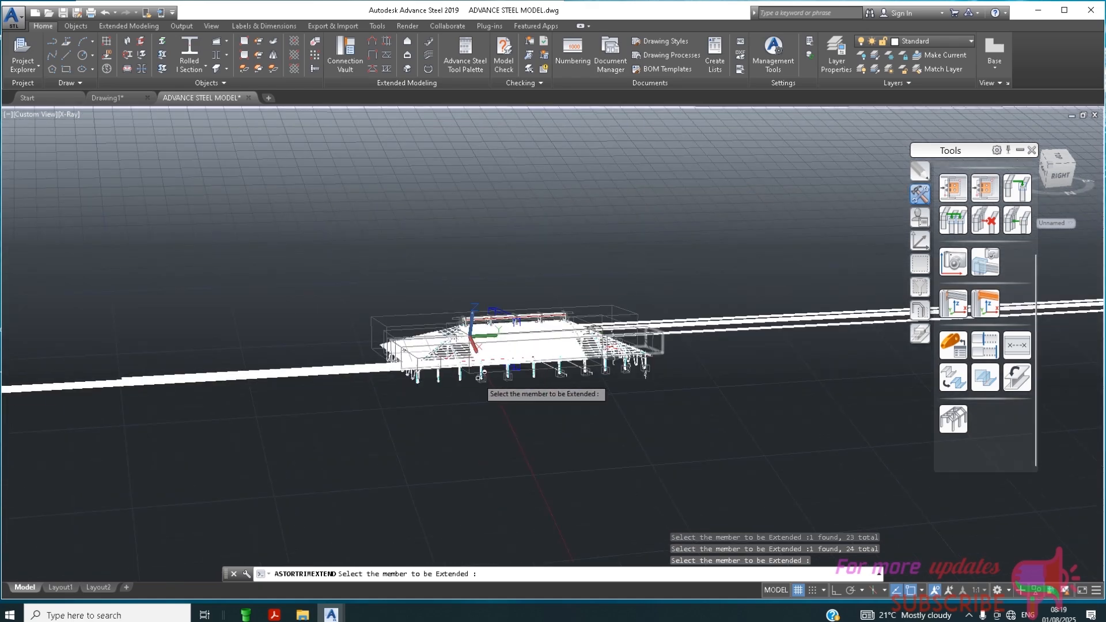
{"action": "scroll", "coordinate": [553, 351], "scroll_direction": "up", "scroll_amount": 5}
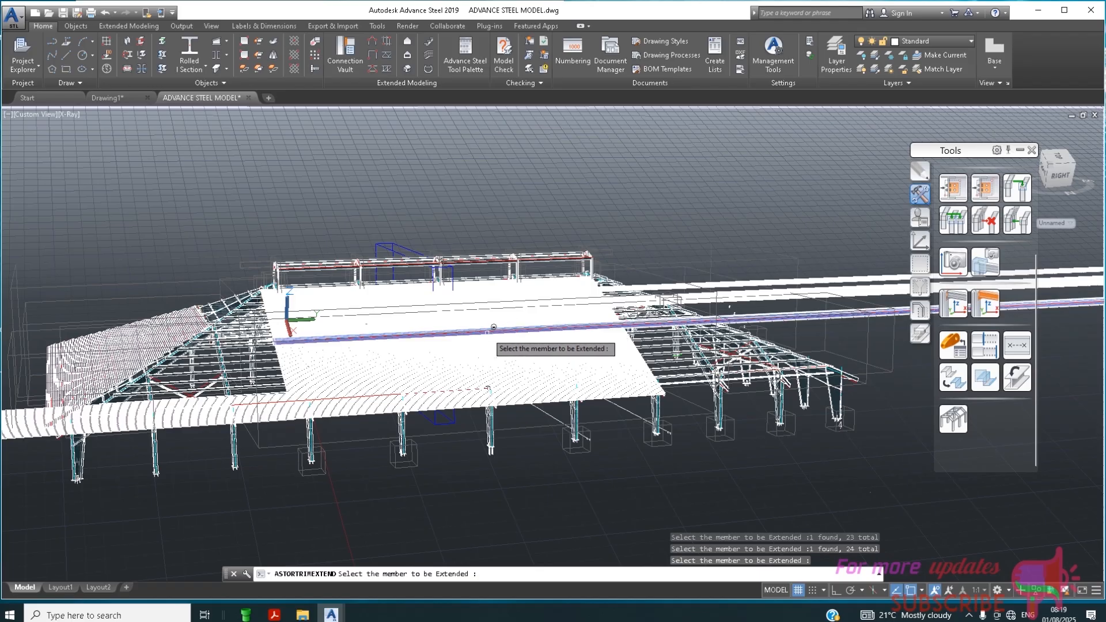
{"action": "scroll", "coordinate": [490, 328], "scroll_direction": "down", "scroll_amount": 5}
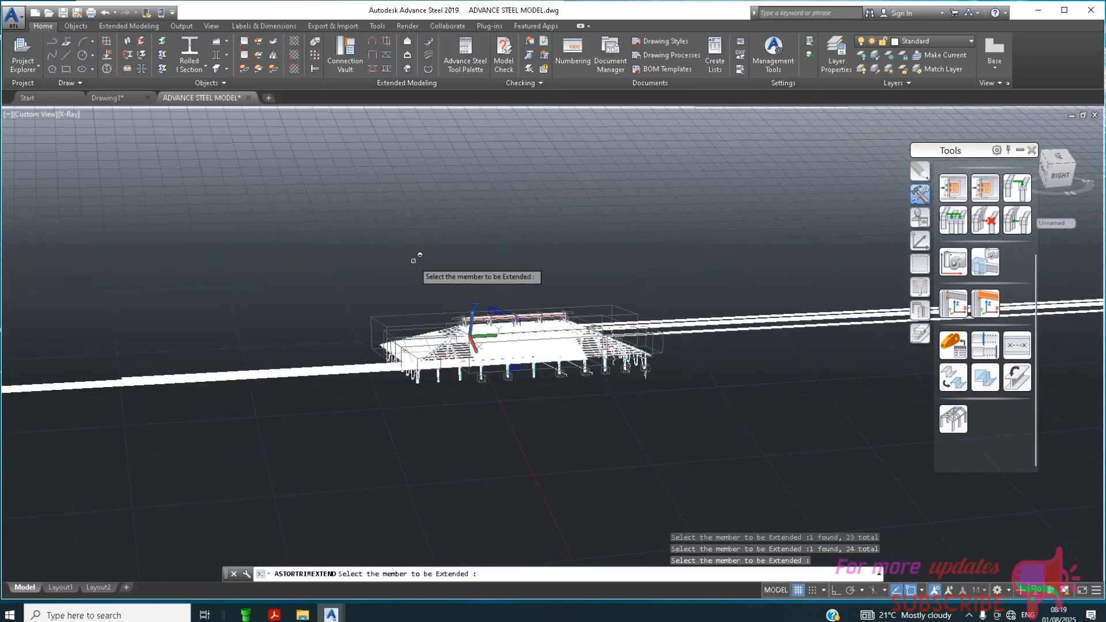
{"action": "scroll", "coordinate": [413, 261], "scroll_direction": "down", "scroll_amount": 1}
{"action": "key", "text": "Escape"}
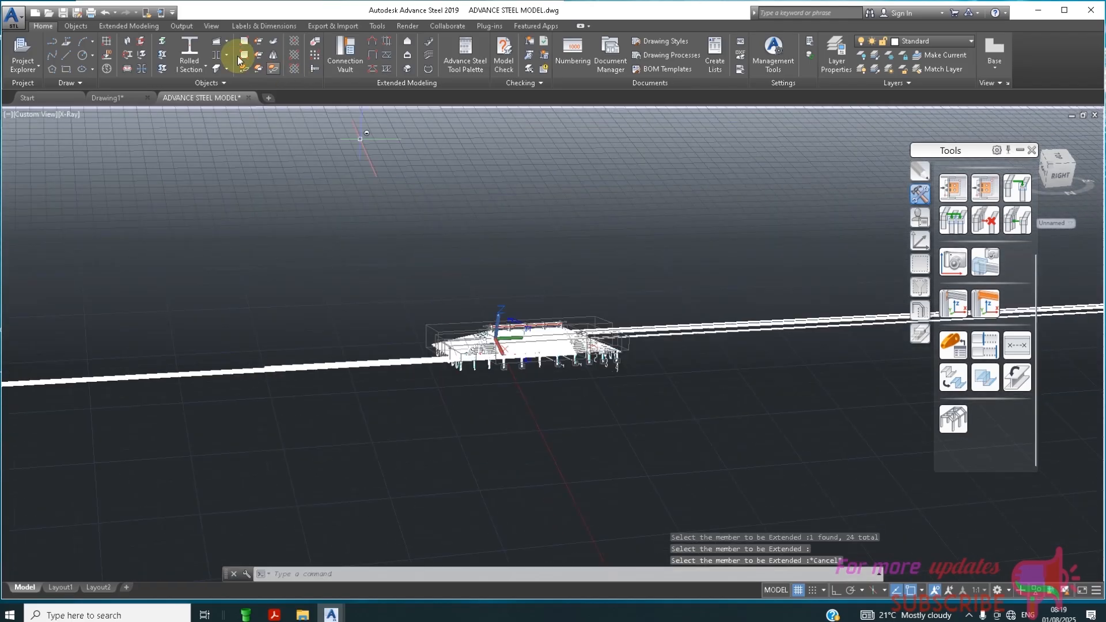
{"action": "left_click", "coordinate": [108, 13]}
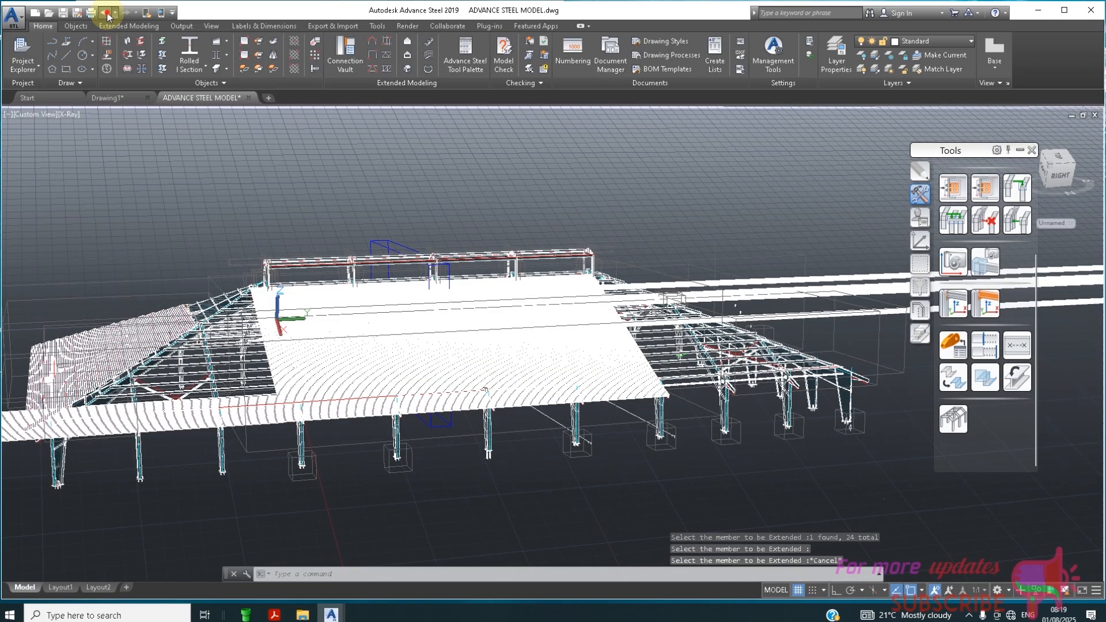
{"action": "left_click", "coordinate": [107, 13]}
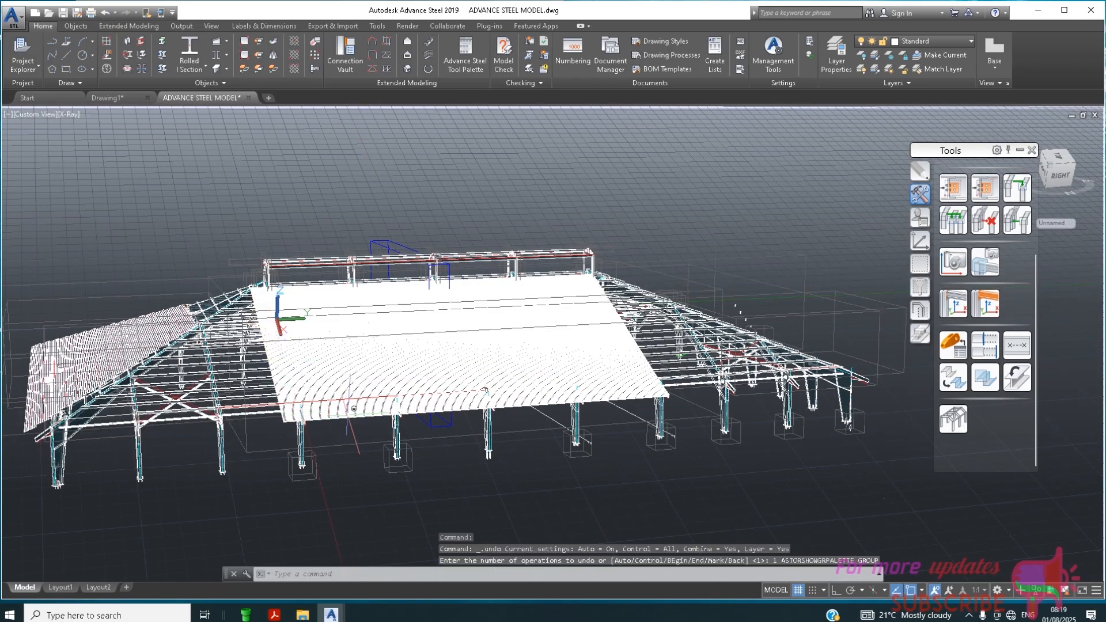
{"action": "left_click", "coordinate": [485, 390]}
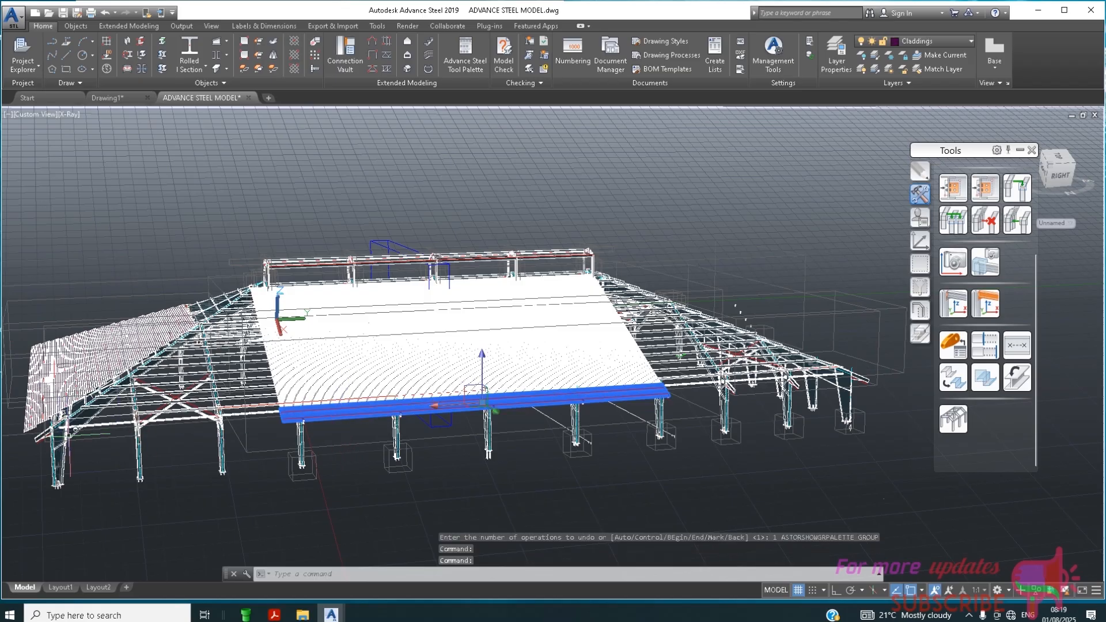
{"action": "left_click", "coordinate": [72, 429]}
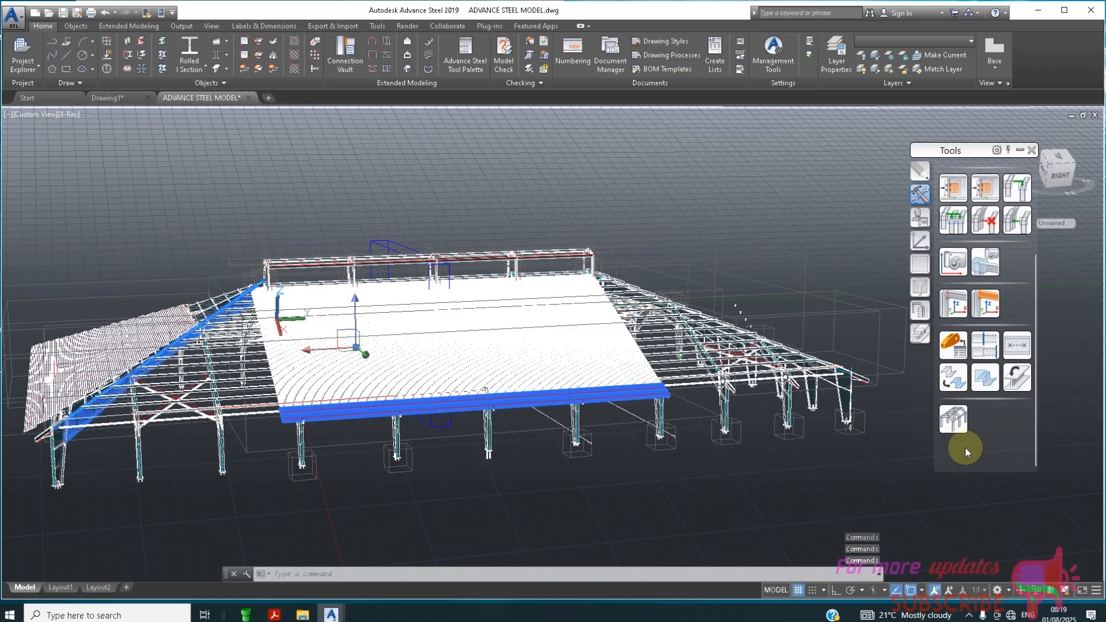
{"action": "left_click", "coordinate": [987, 350]}
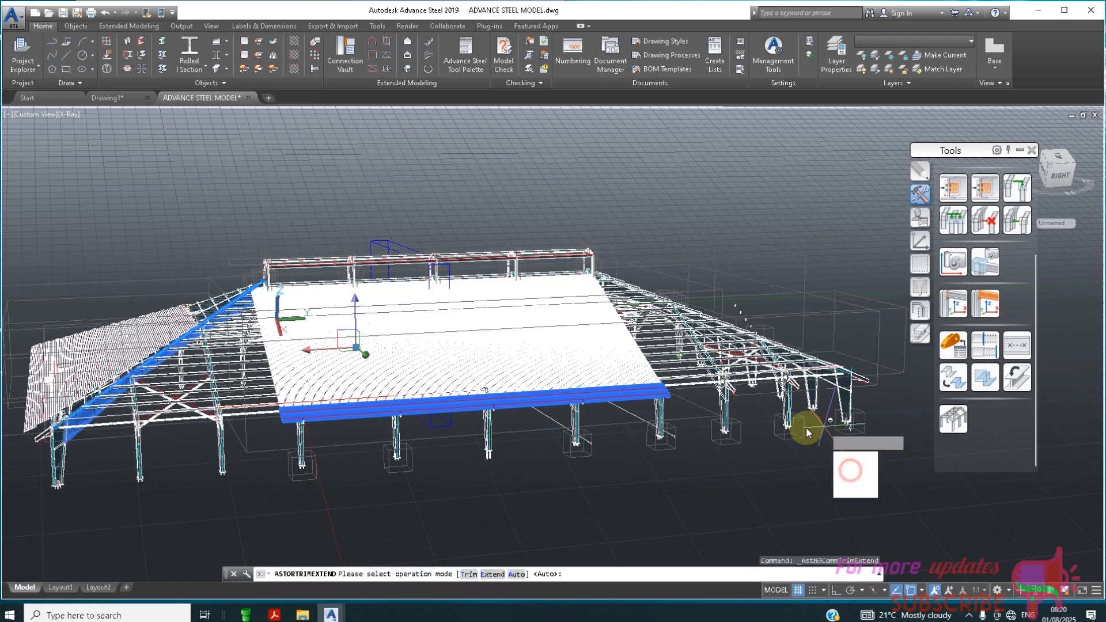
{"action": "left_click", "coordinate": [853, 455]}
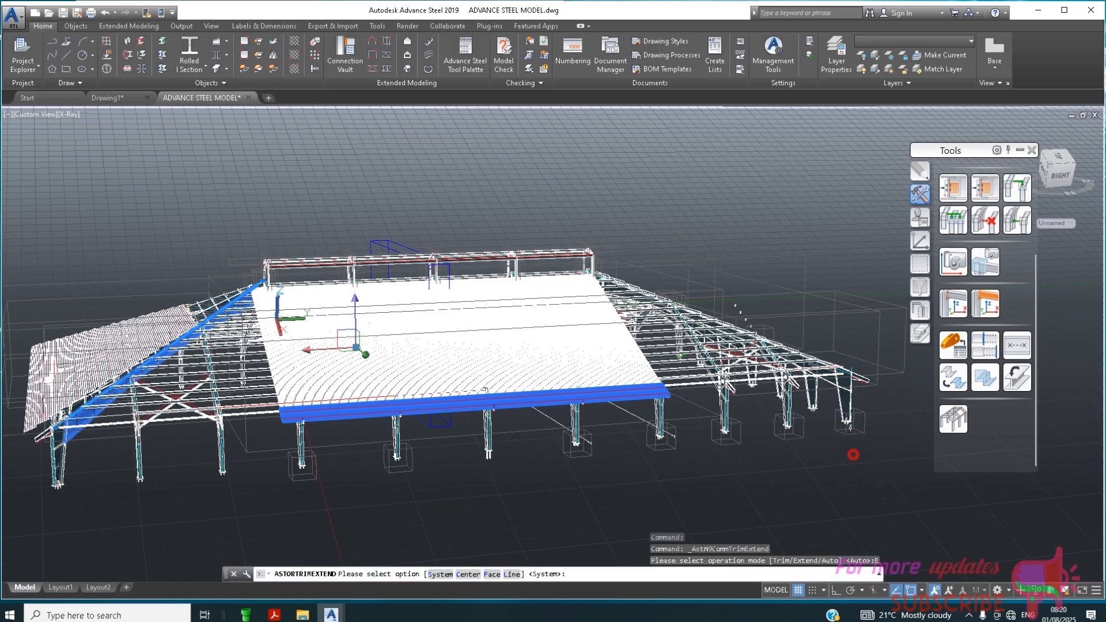
{"action": "type", "text": "S"}
{"action": "key", "text": "Return"}
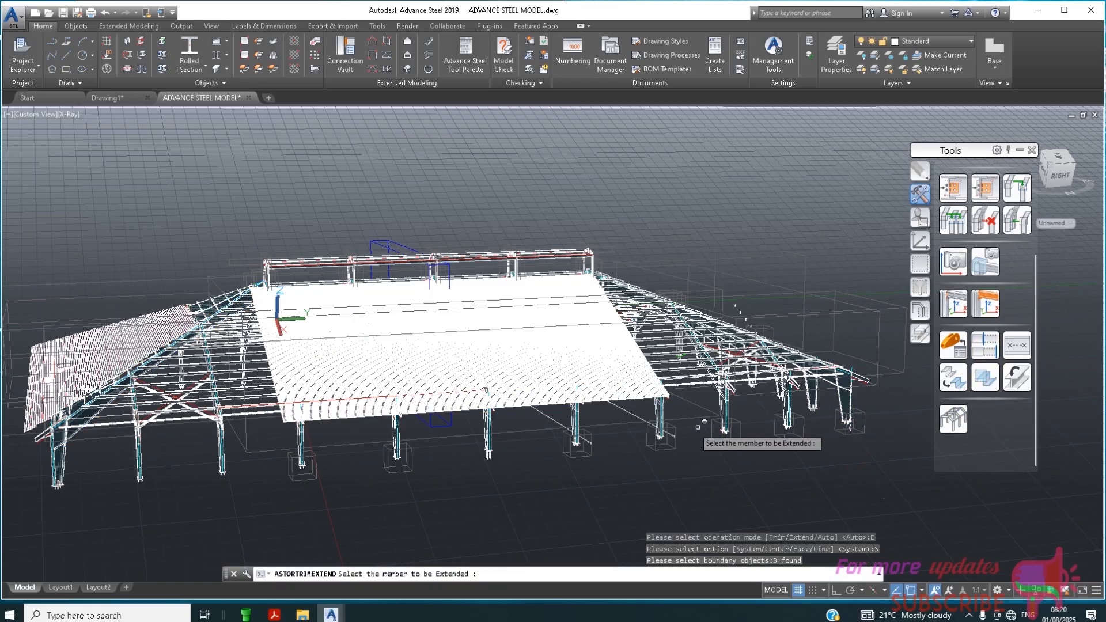
{"action": "left_click", "coordinate": [521, 394]}
{"action": "left_click", "coordinate": [462, 391]}
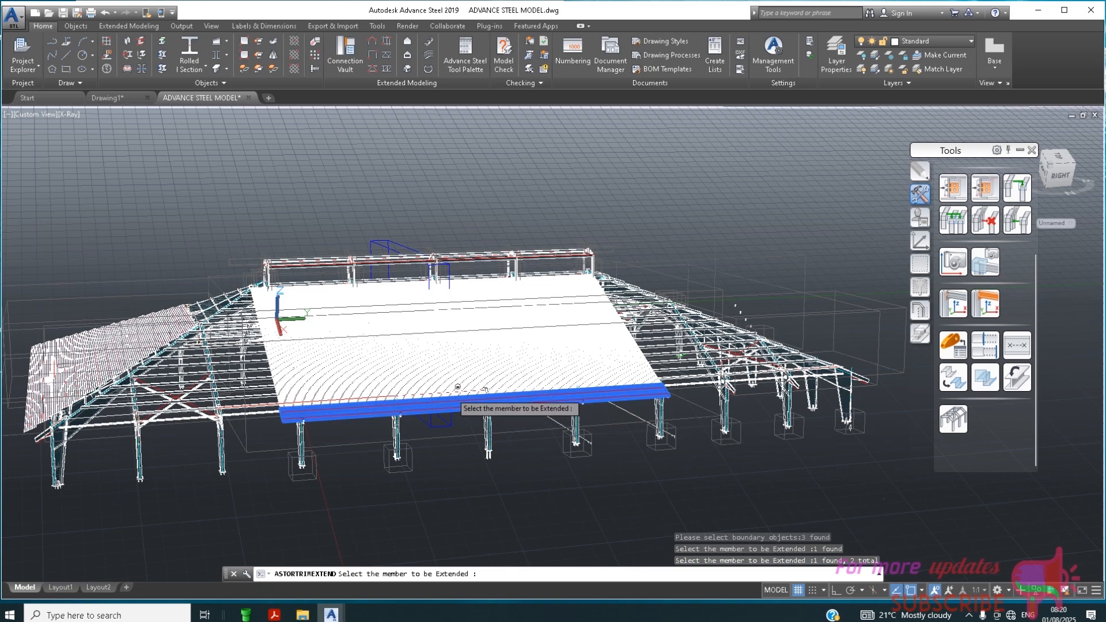
{"action": "left_click", "coordinate": [459, 383]}
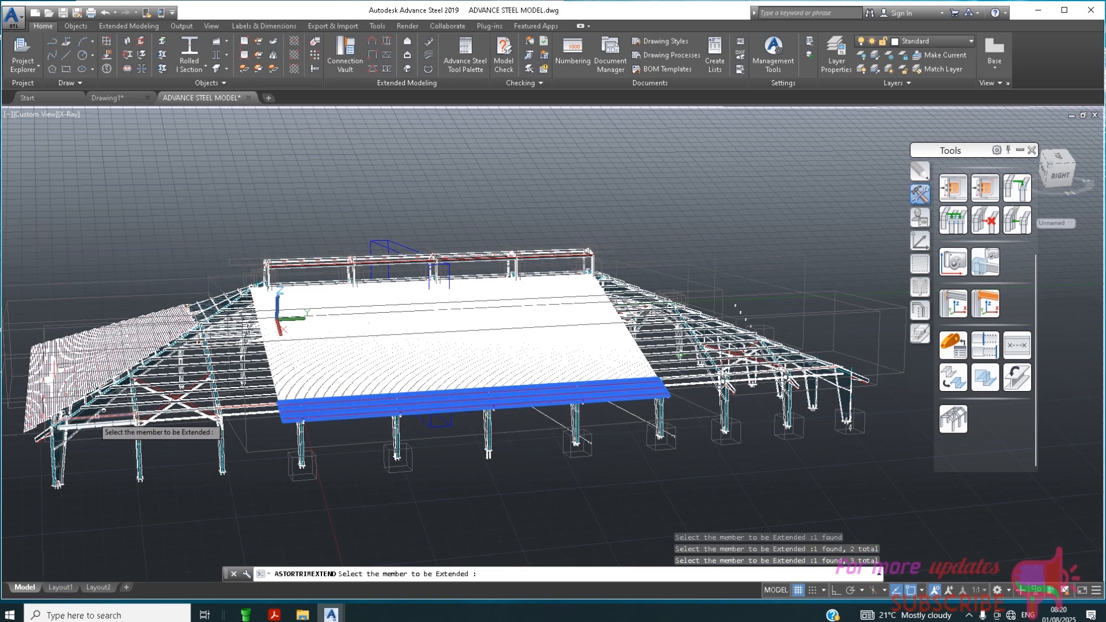
{"action": "left_click", "coordinate": [99, 406]}
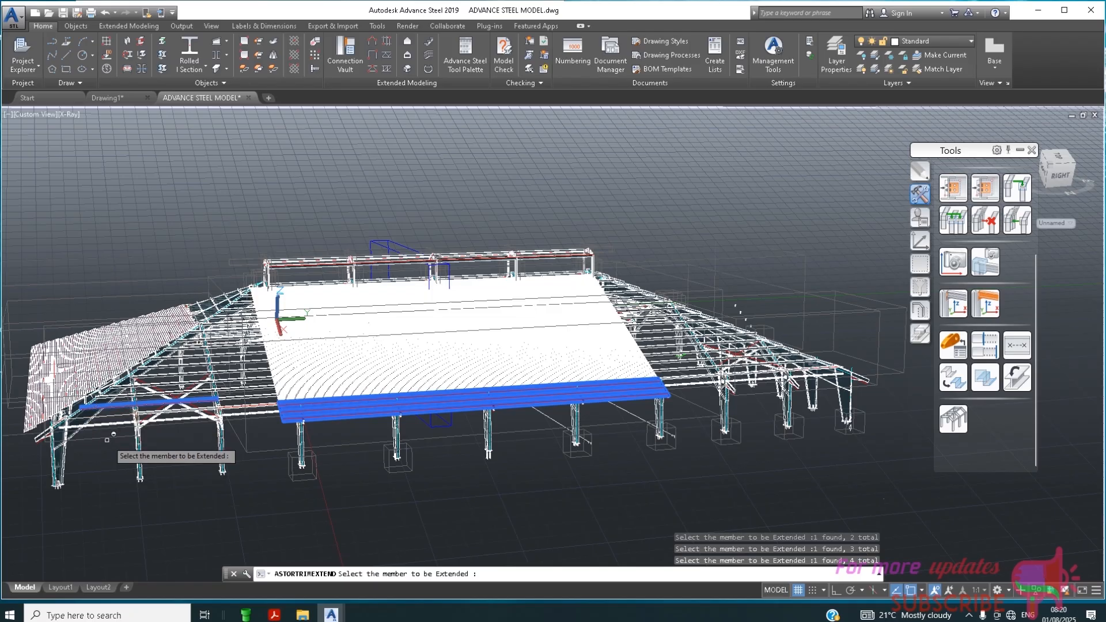
{"action": "key", "text": "Escape"}
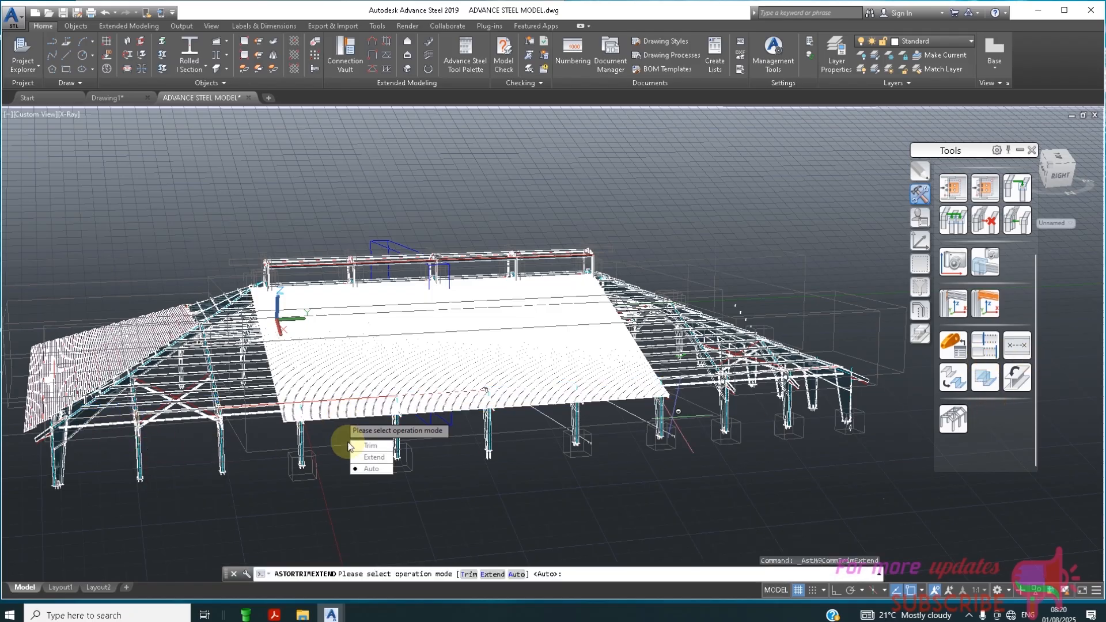
Start Trim/Extend in Extend mode with the System option, using the two lowest cladding sheets and the near hip rafter as boundary objects
{"action": "left_click", "coordinate": [368, 458]}
{"action": "left_click", "coordinate": [378, 451]}
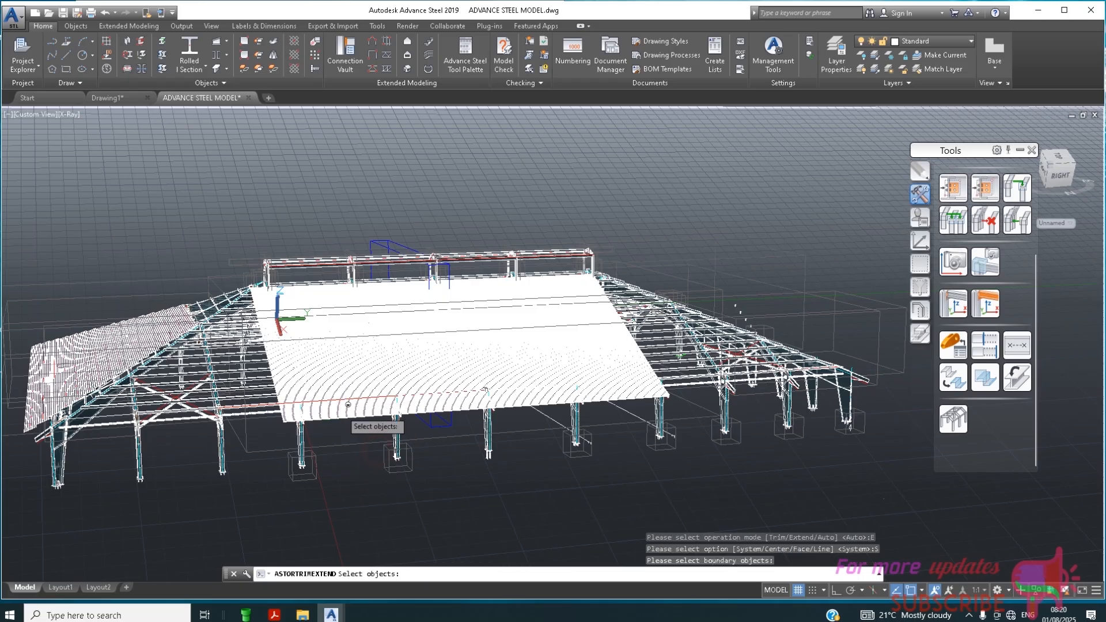
{"action": "left_click", "coordinate": [355, 410]}
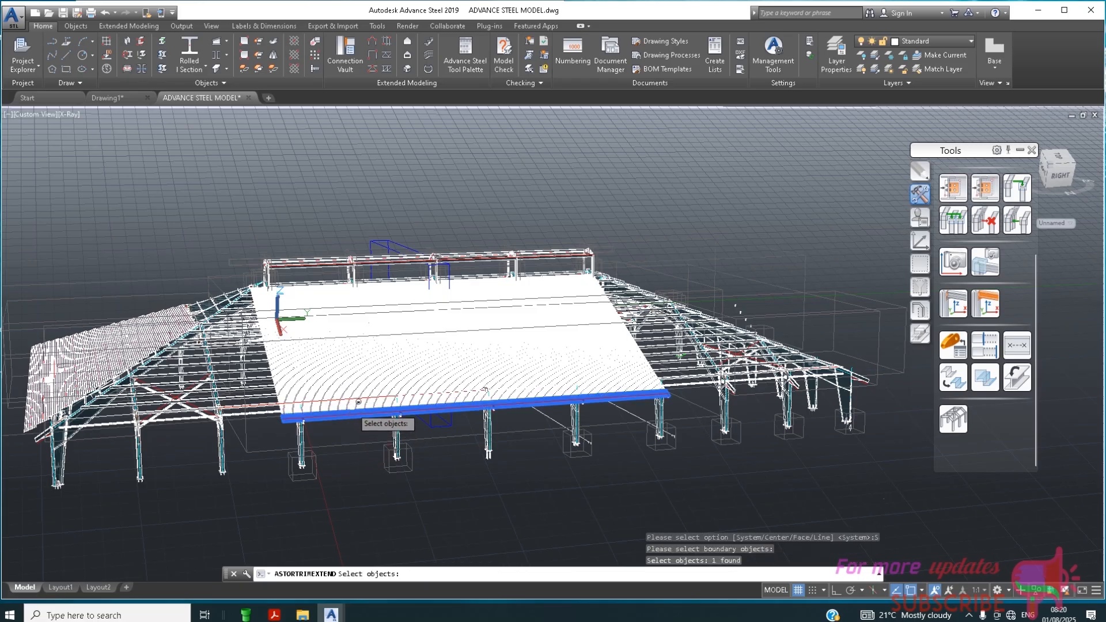
{"action": "left_click", "coordinate": [352, 407]}
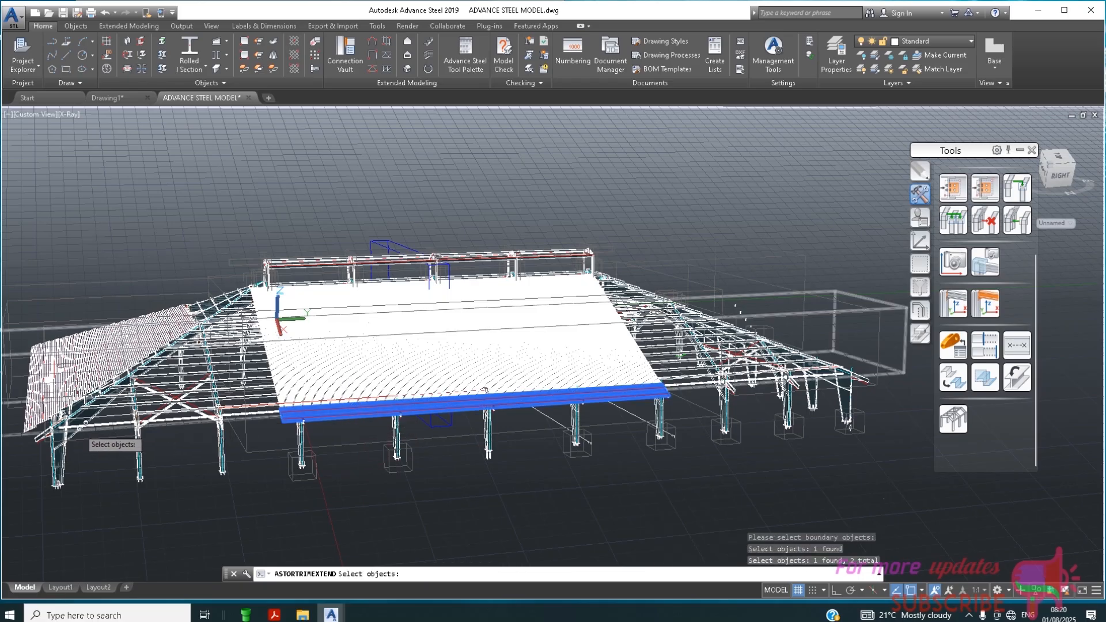
{"action": "left_click", "coordinate": [81, 442]}
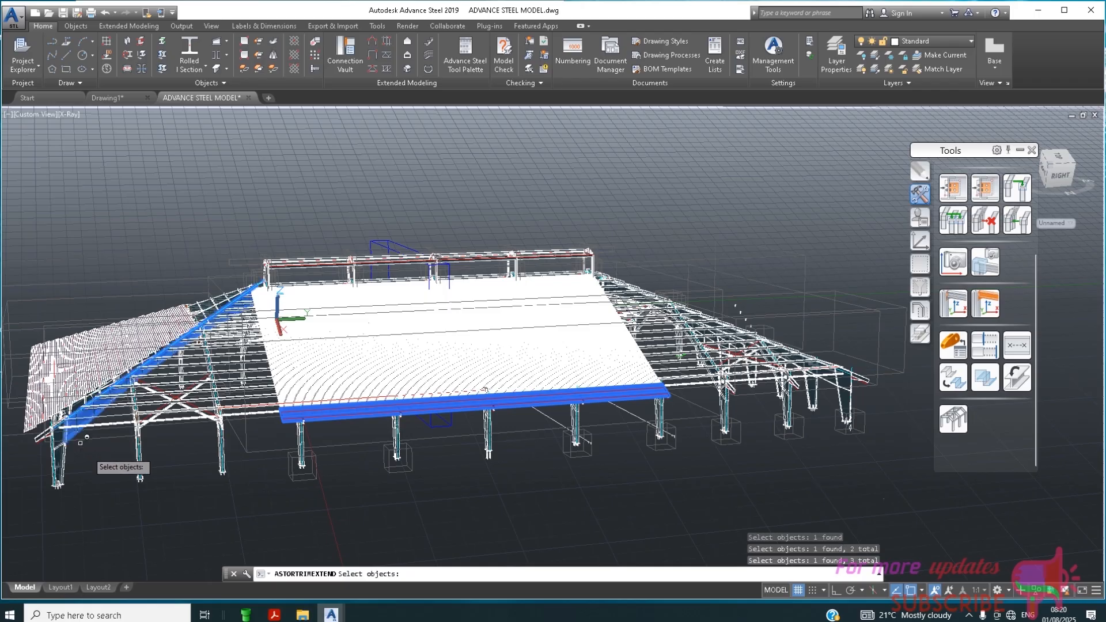
{"action": "key", "text": "Return"}
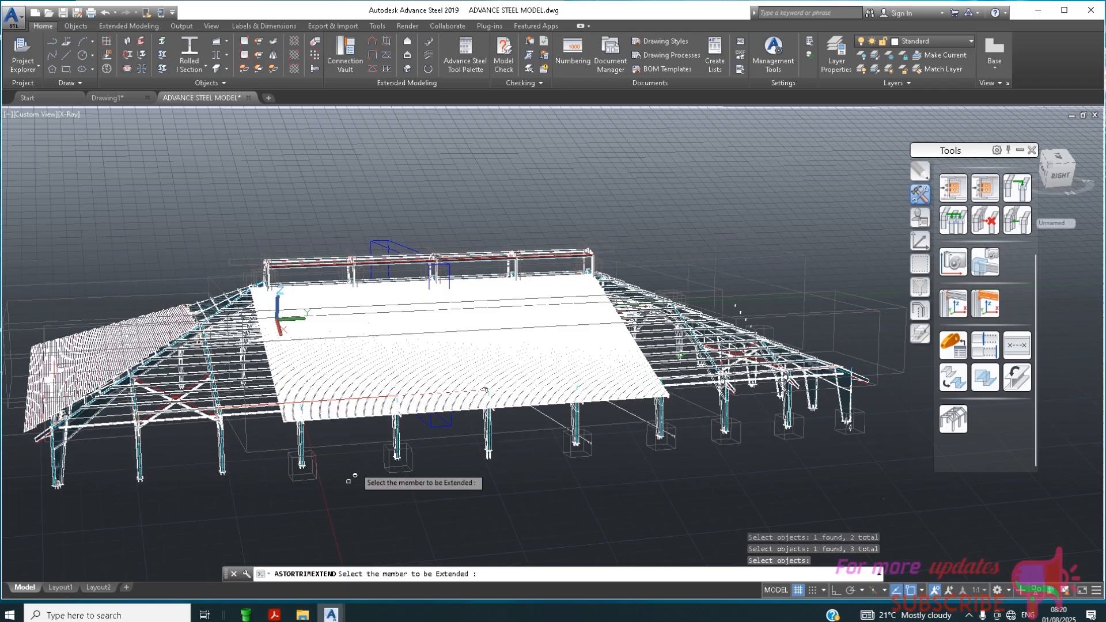
Extend the lowest cladding sheets of the long slope, starting at the eave, to the near hip rafter
{"action": "left_click", "coordinate": [346, 411]}
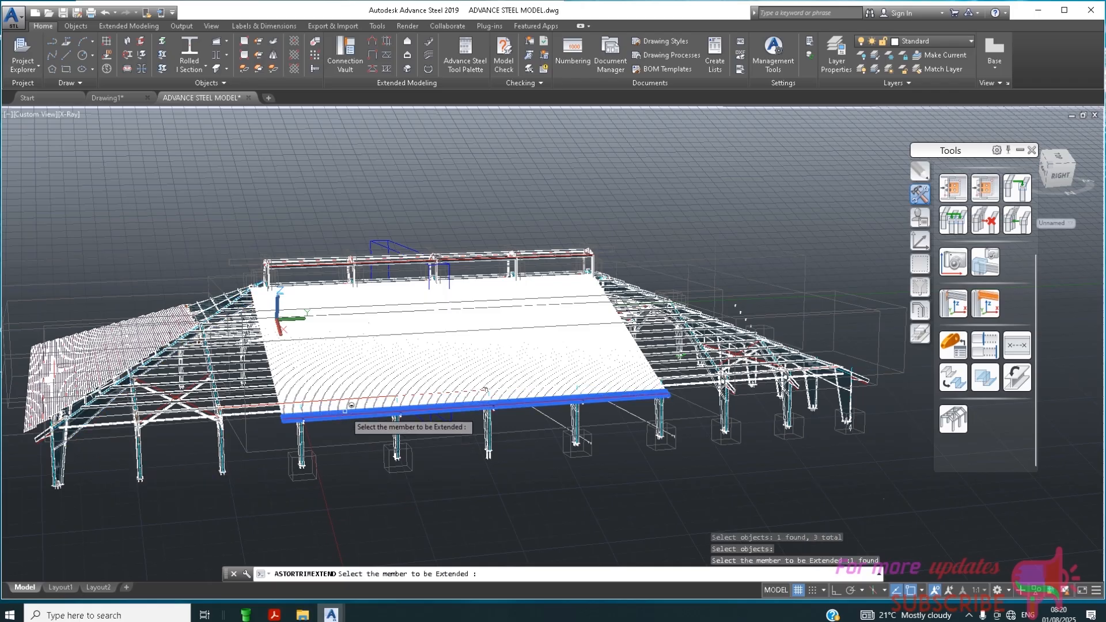
{"action": "left_click", "coordinate": [351, 394]}
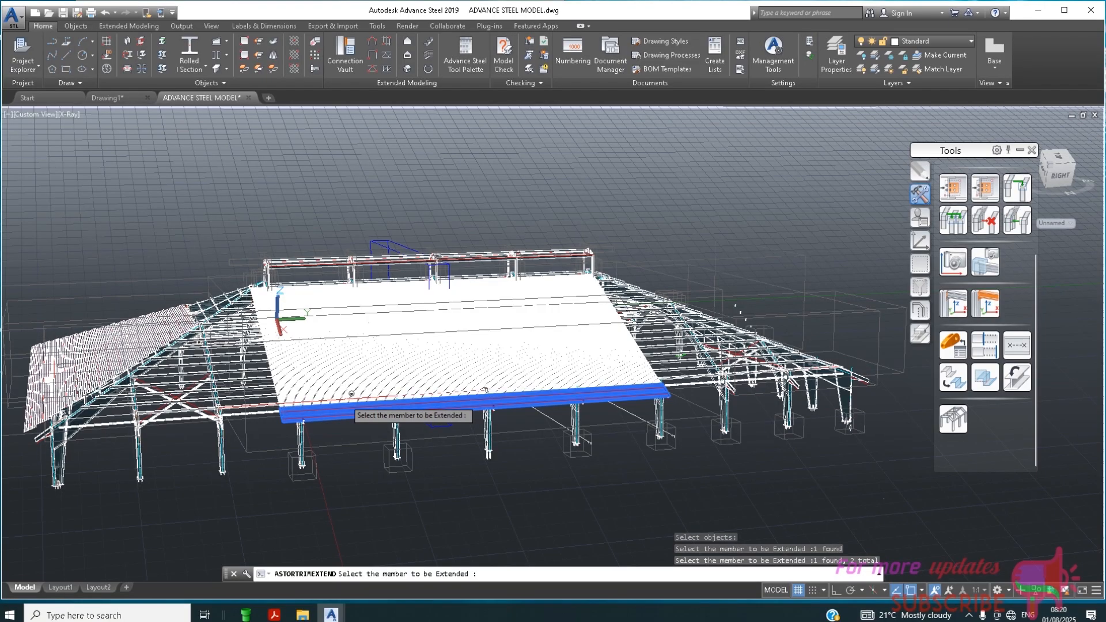
{"action": "left_click", "coordinate": [351, 395]}
{"action": "key", "text": "Return"}
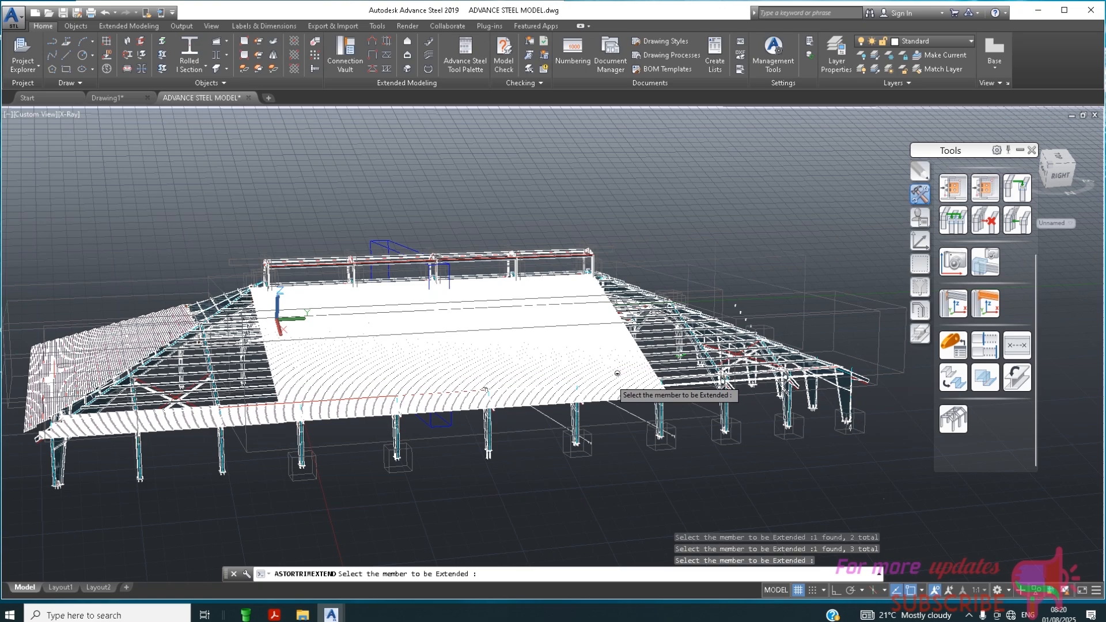
{"action": "scroll", "coordinate": [432, 415], "scroll_direction": "up", "scroll_amount": 3}
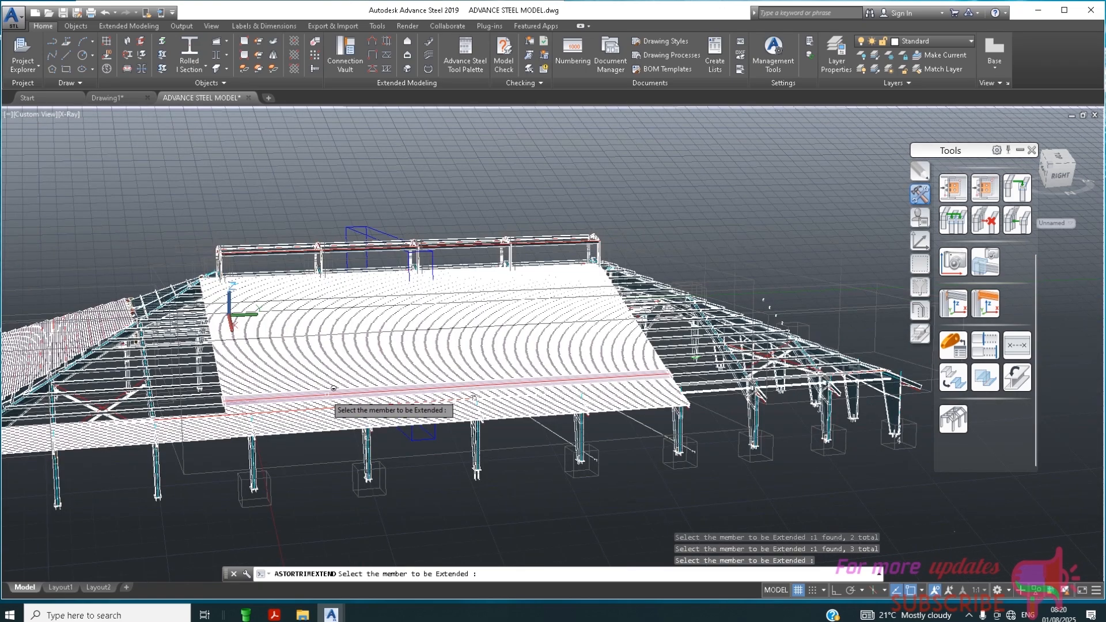
{"action": "left_click", "coordinate": [318, 402]}
{"action": "key", "text": "Return"}
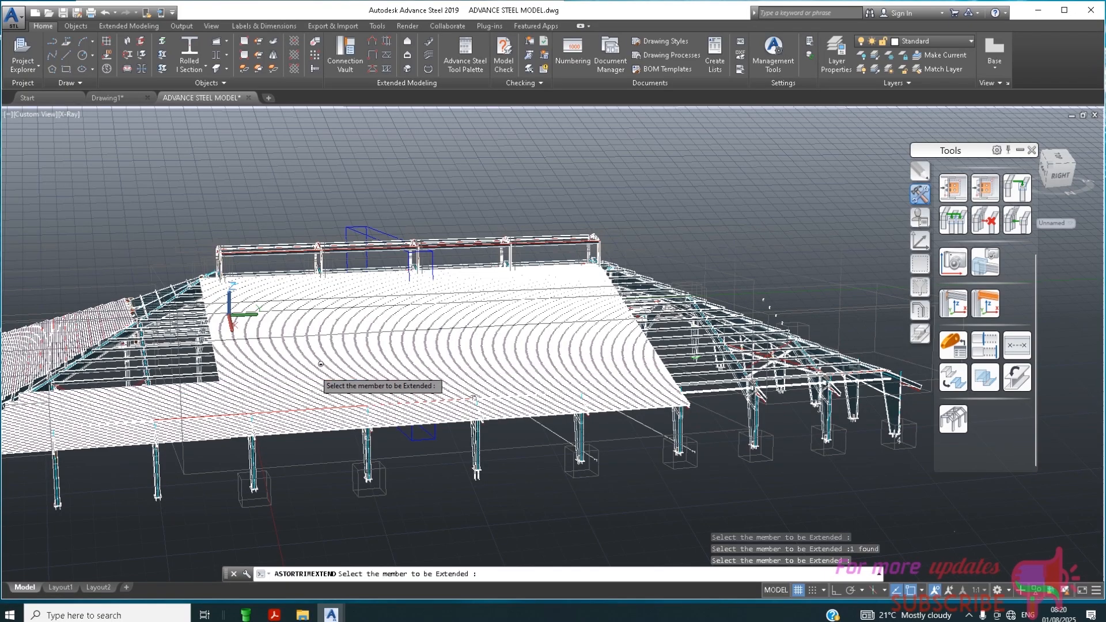
Extend the cladding sheets in the middle of the long slope one at a time to the same hip rafter
{"action": "left_click", "coordinate": [314, 369]}
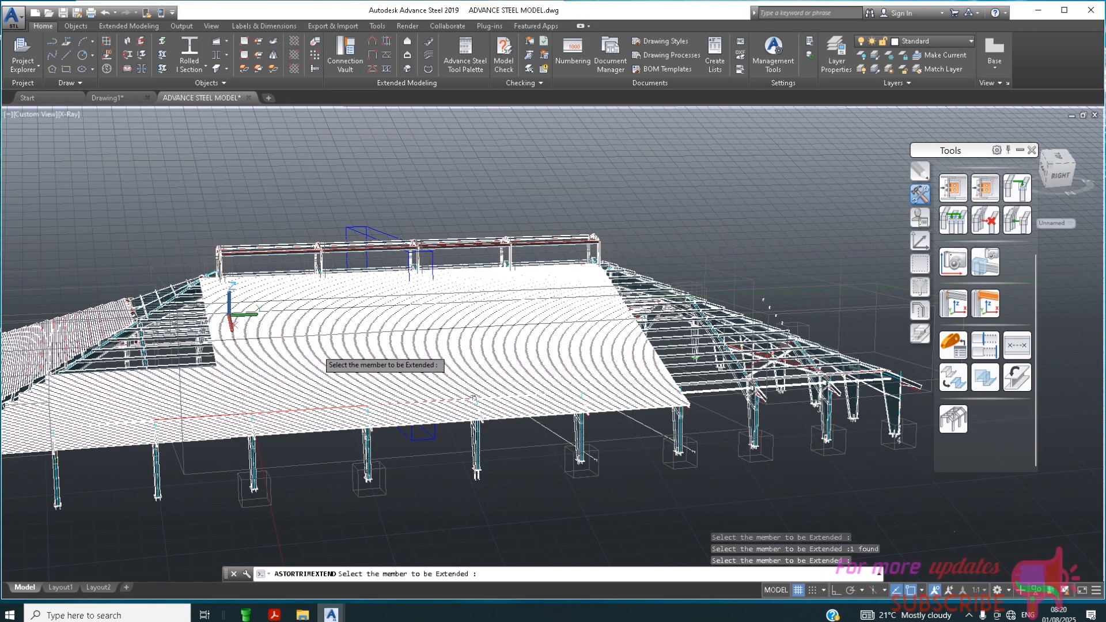
{"action": "left_click", "coordinate": [323, 343]}
{"action": "left_click", "coordinate": [303, 346]}
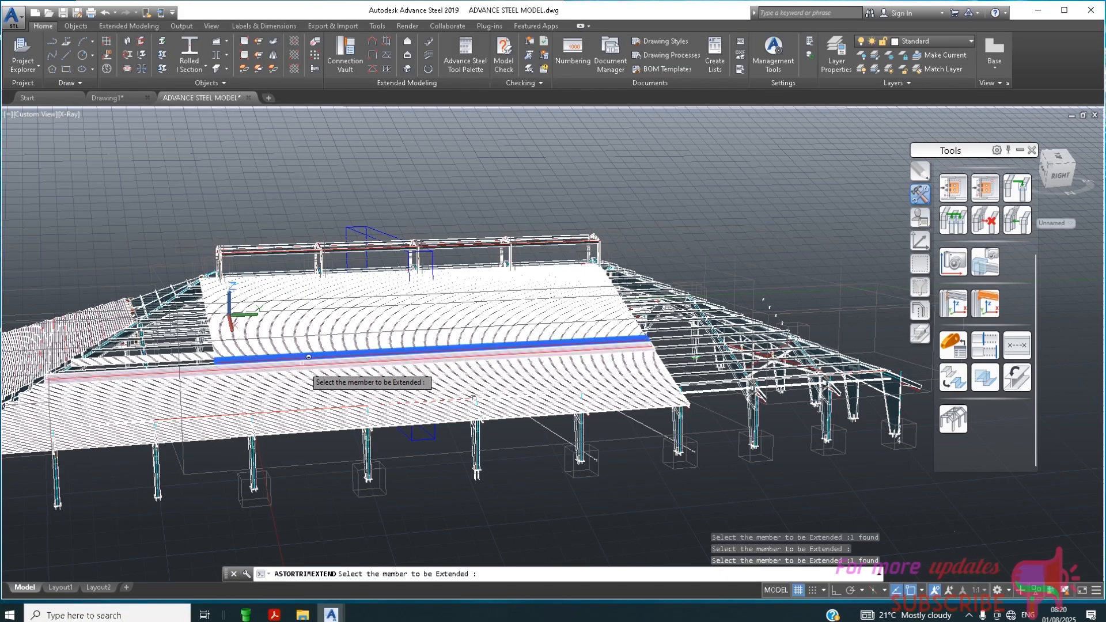
{"action": "left_click", "coordinate": [303, 337]}
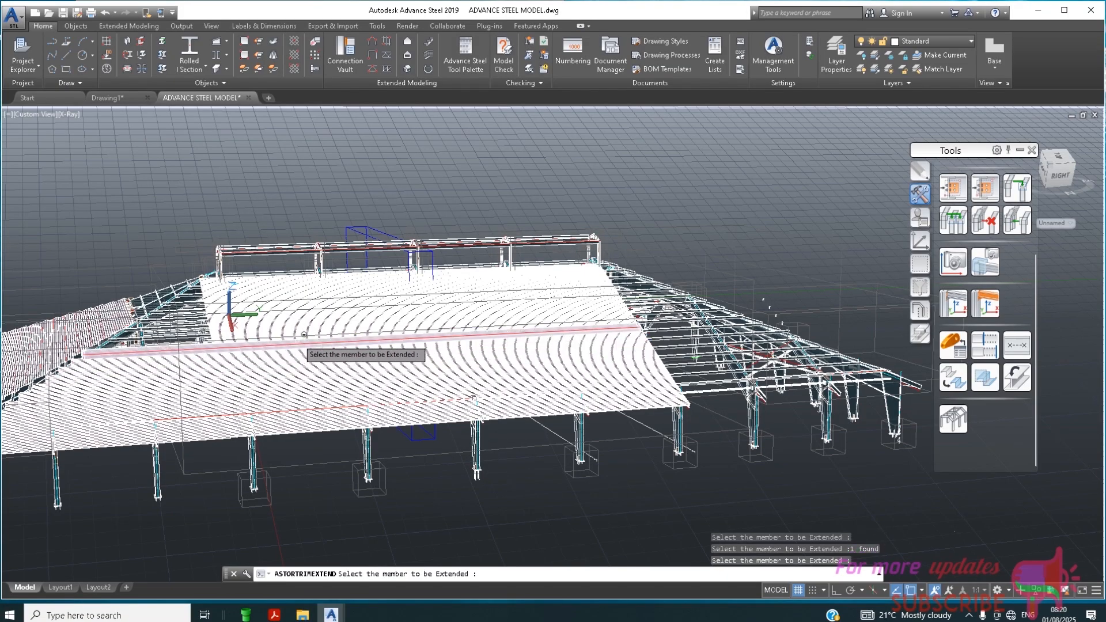
{"action": "left_click", "coordinate": [297, 334]}
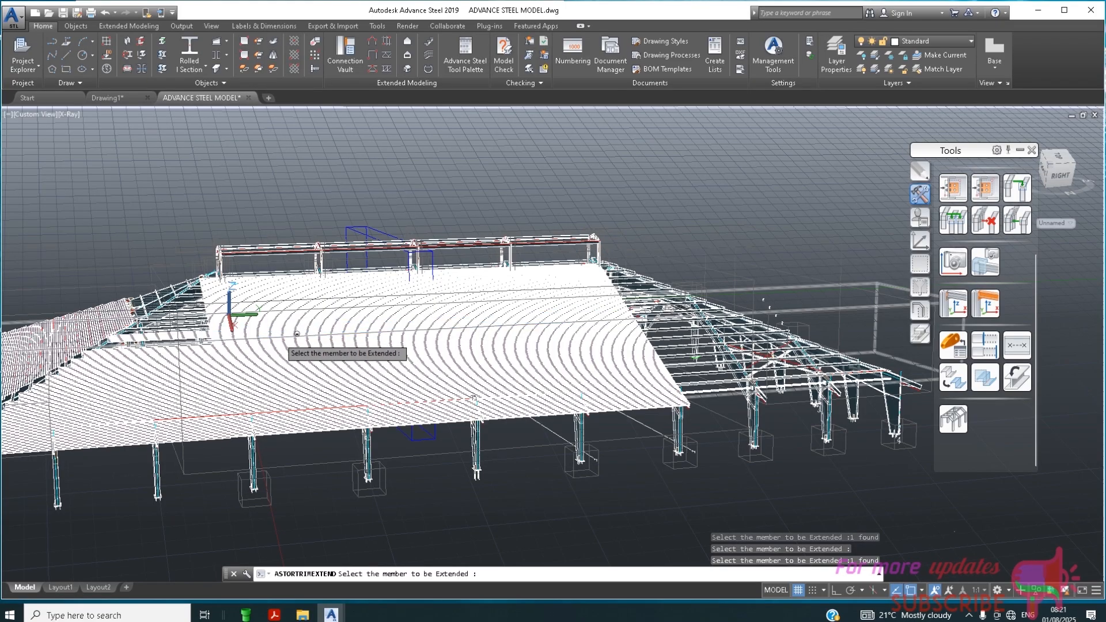
{"action": "left_click", "coordinate": [274, 325]}
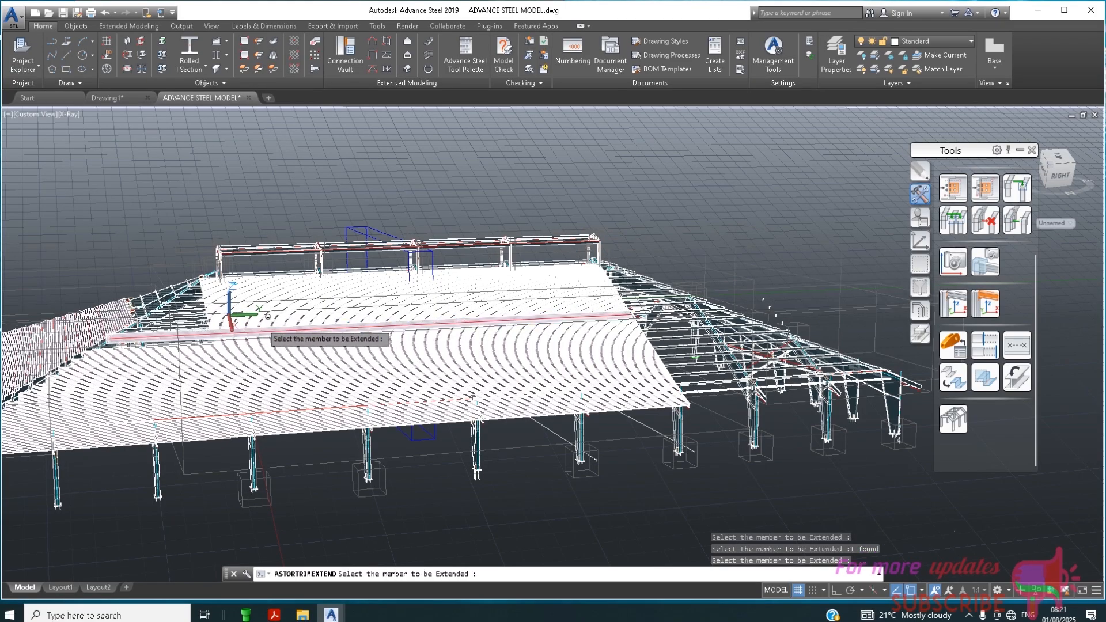
Extend the remaining upper cladding sheets up to the ridge to the same hip rafter and end Trim/Extend
{"action": "right_click", "coordinate": [311, 304]}
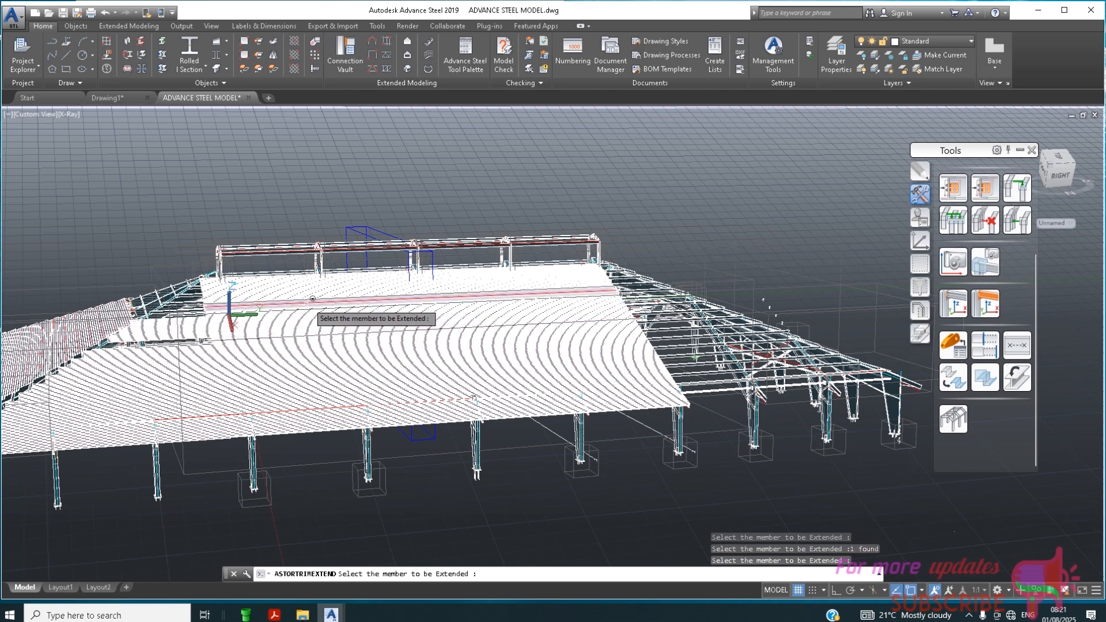
{"action": "left_click", "coordinate": [316, 301]}
{"action": "right_click", "coordinate": [323, 296]}
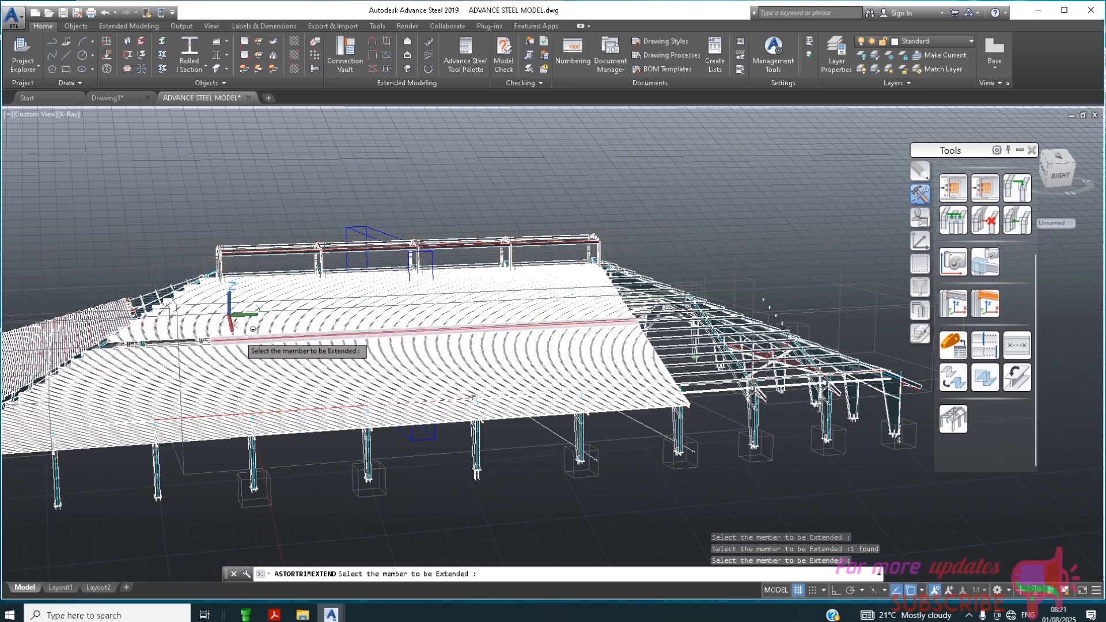
{"action": "left_click", "coordinate": [245, 331]}
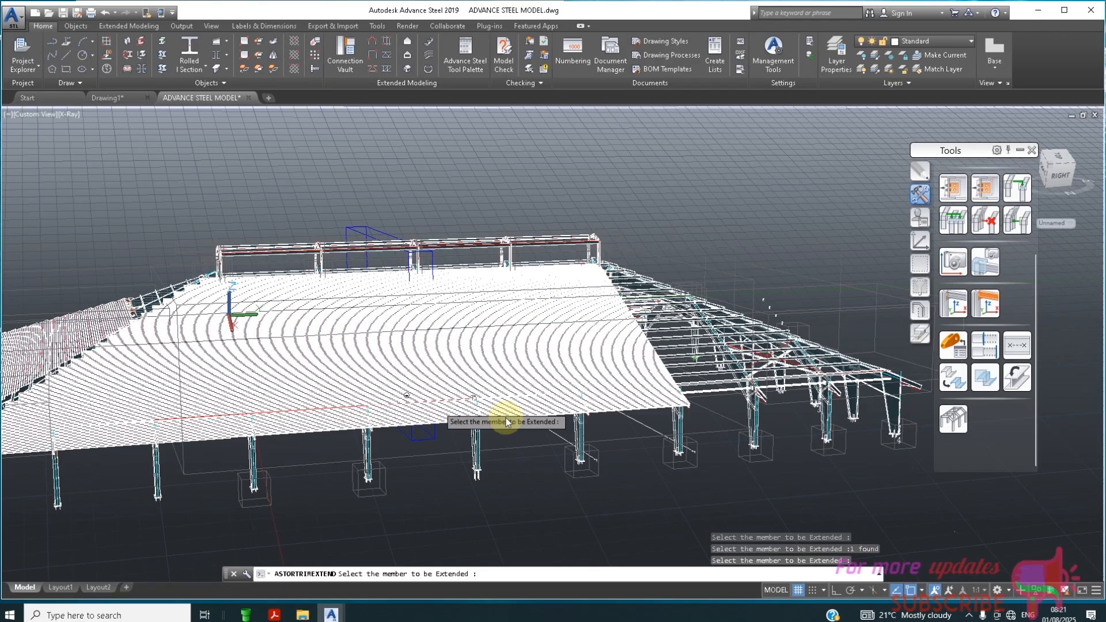
{"action": "scroll", "coordinate": [539, 469], "scroll_direction": "down", "scroll_amount": 5}
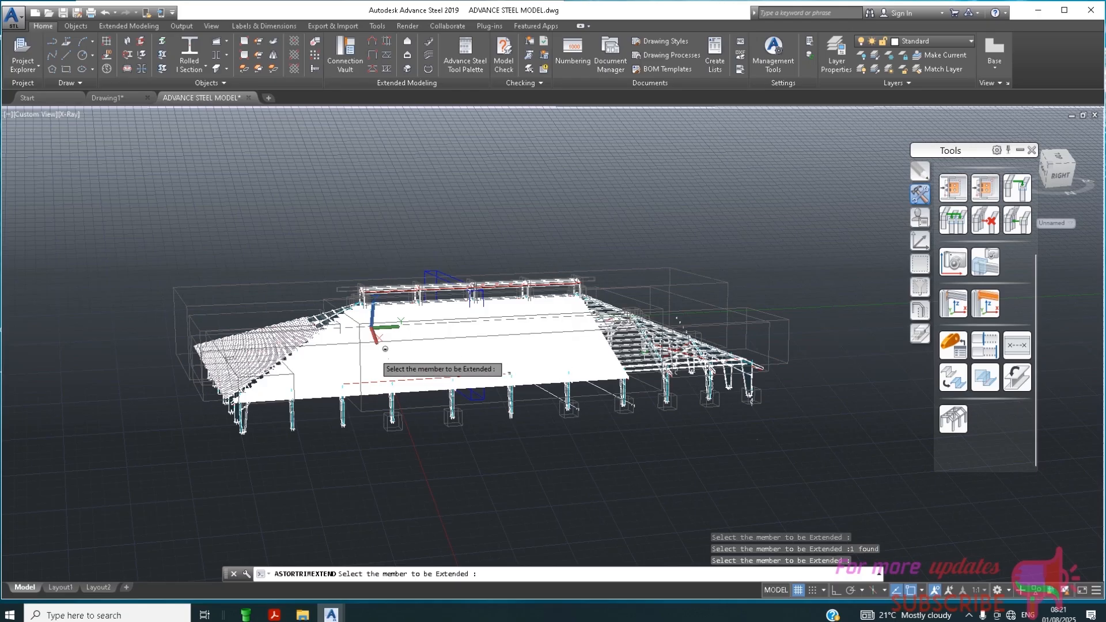
{"action": "scroll", "coordinate": [565, 337], "scroll_direction": "up", "scroll_amount": 1}
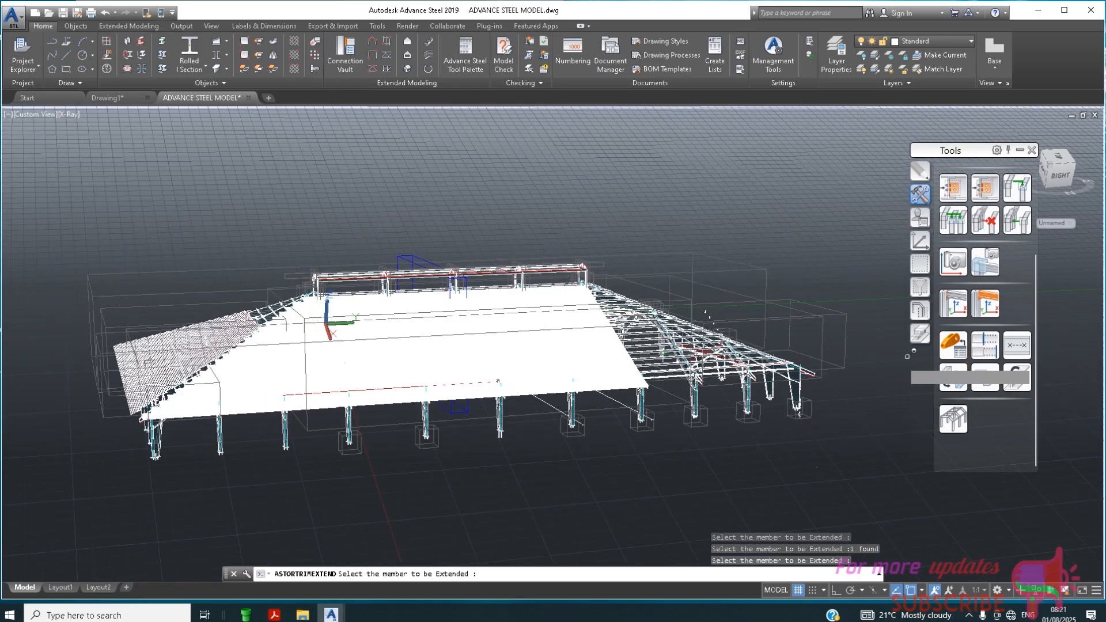
{"action": "key", "text": "Escape"}
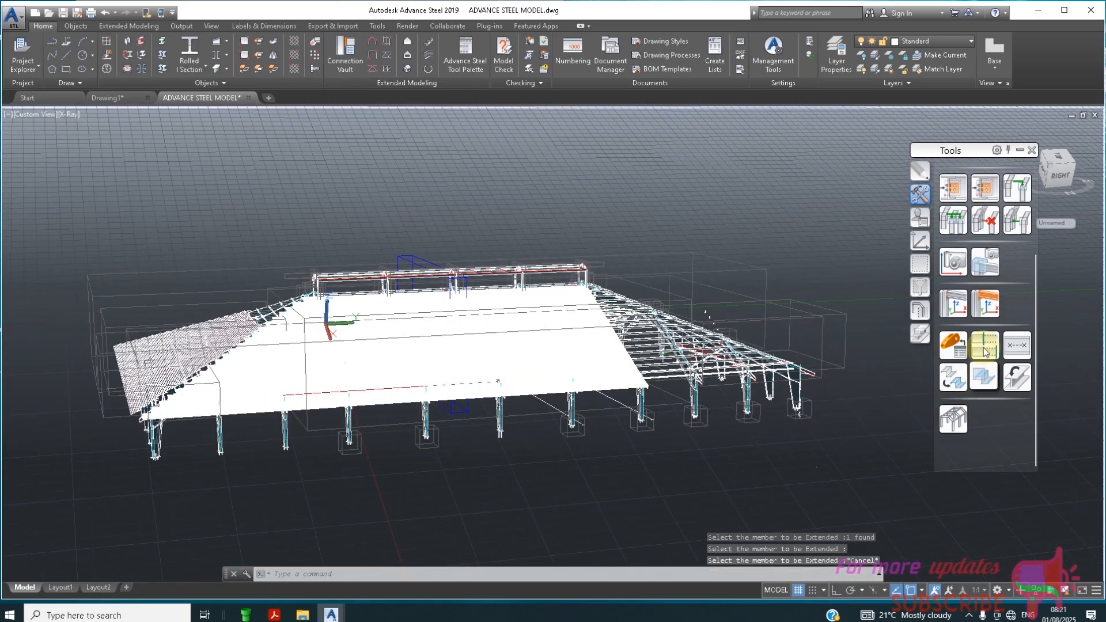
Restart Trim/Extend in Extend mode with the System option, using the eave cladding sheet and the opposite hip rafter as boundary objects
{"action": "key", "text": "Return"}
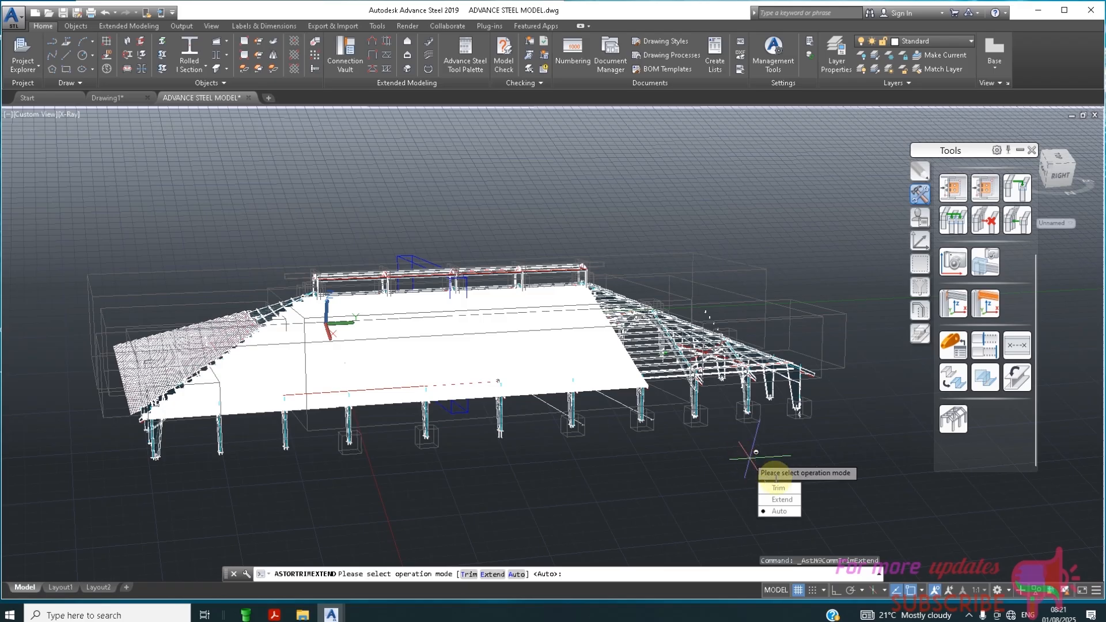
{"action": "left_click", "coordinate": [781, 500]}
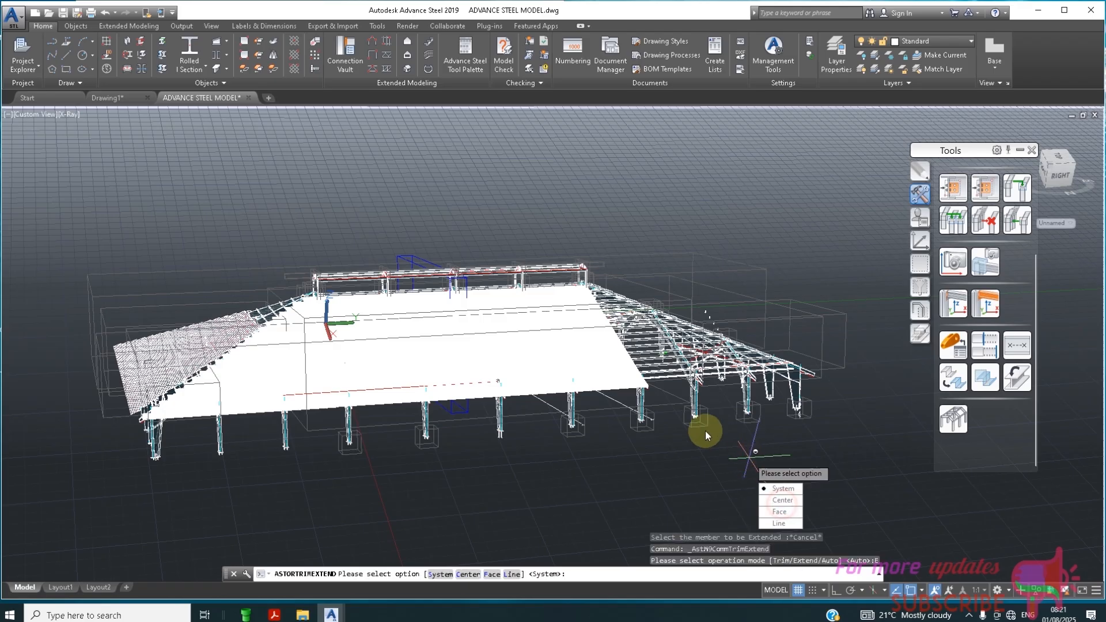
{"action": "left_click", "coordinate": [783, 487]}
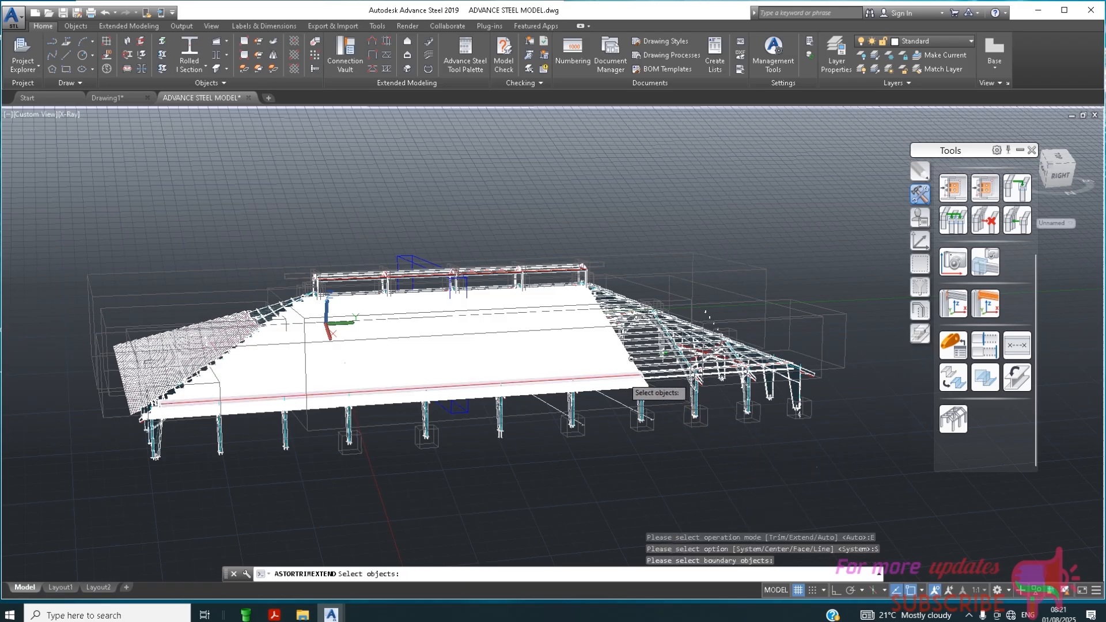
{"action": "left_click", "coordinate": [650, 384]}
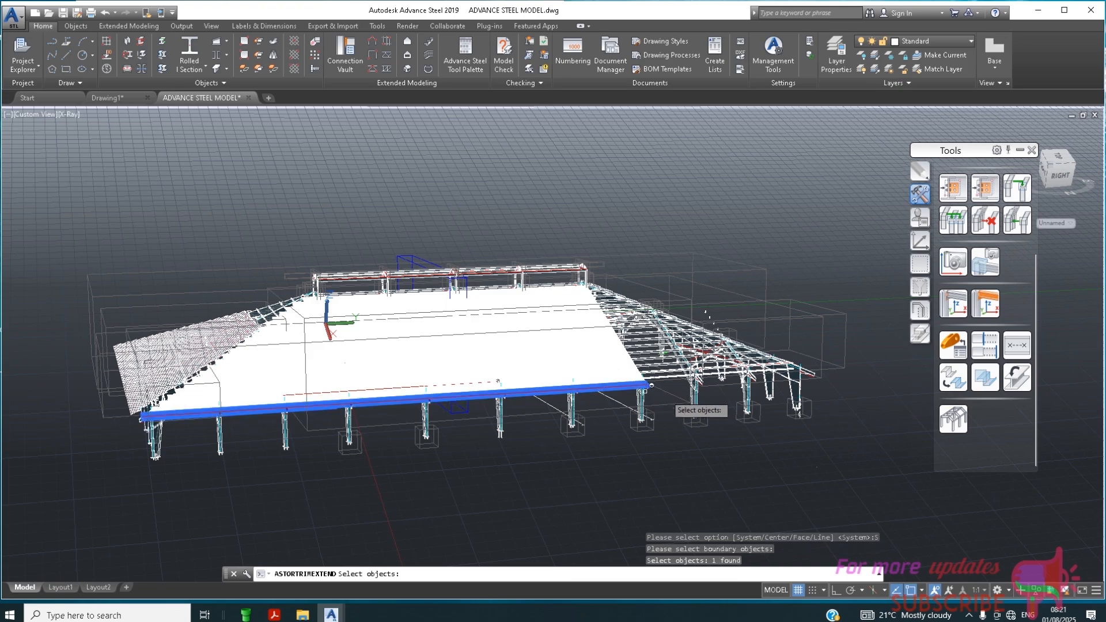
{"action": "left_click", "coordinate": [783, 374]}
{"action": "key", "text": "Return"}
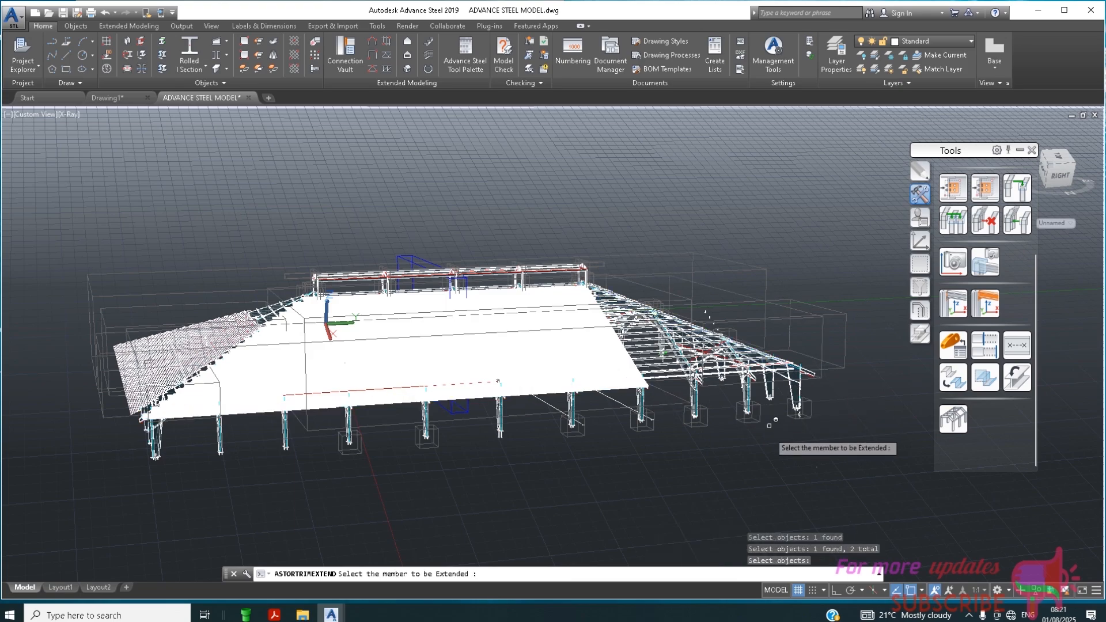
Extend the lowest cladding sheets one by one from the eave to the opposite hip rafter
{"action": "left_click", "coordinate": [634, 385]}
{"action": "key", "text": "Return"}
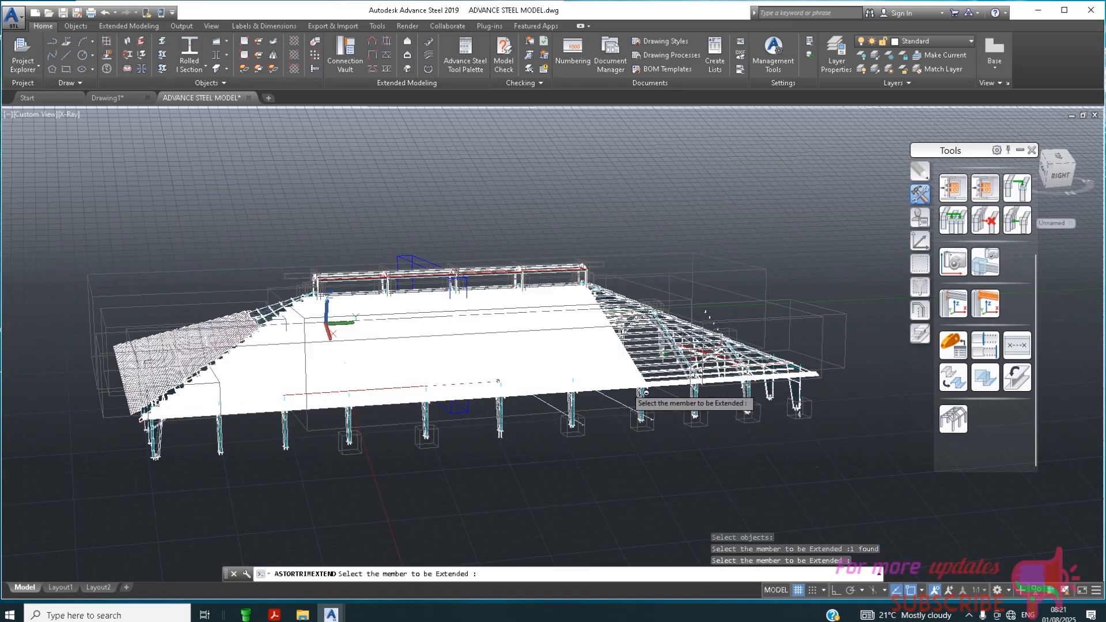
{"action": "left_click", "coordinate": [619, 374]}
{"action": "key", "text": "Return"}
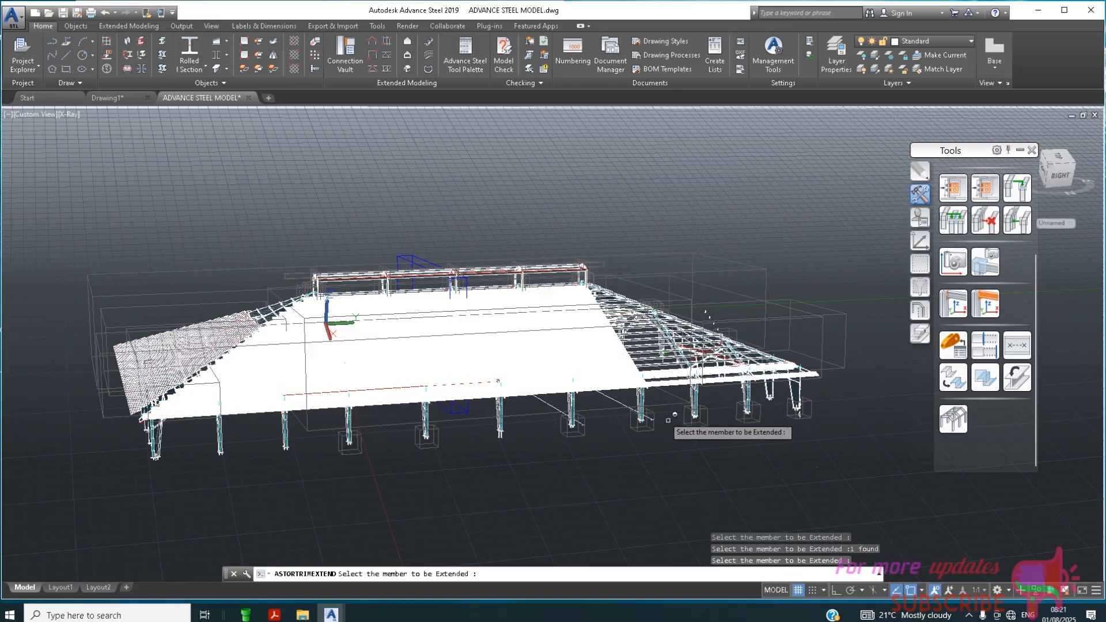
{"action": "left_click", "coordinate": [641, 374]}
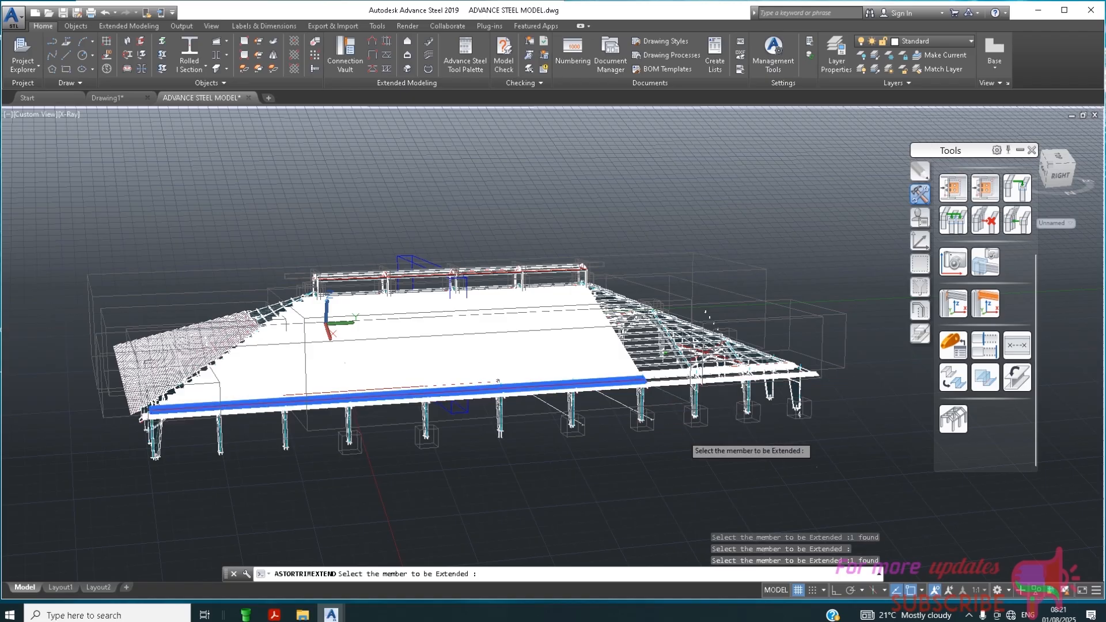
{"action": "key", "text": "Return"}
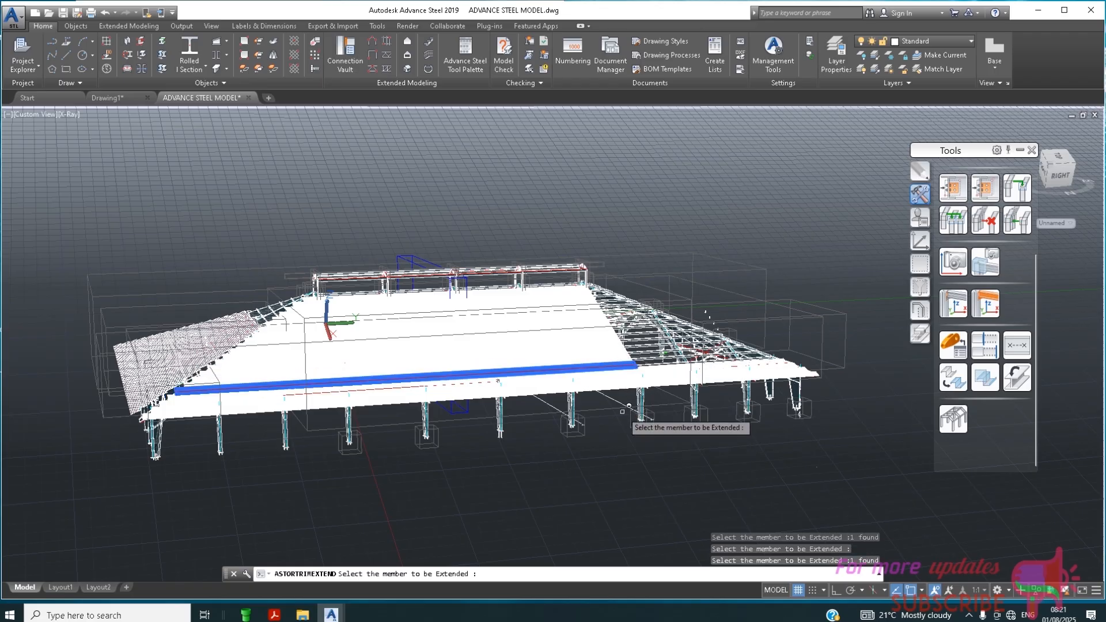
Extend the next cladding sheets up to about mid-slope to the opposite hip rafter, applying each one separately
{"action": "left_click", "coordinate": [622, 411]}
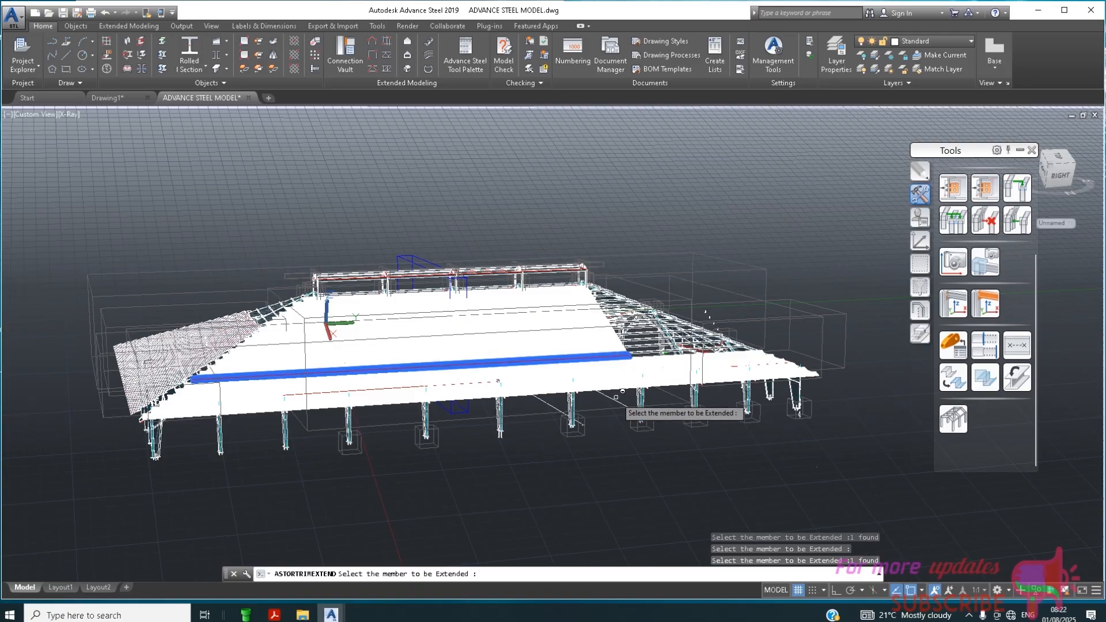
{"action": "key", "text": "Return"}
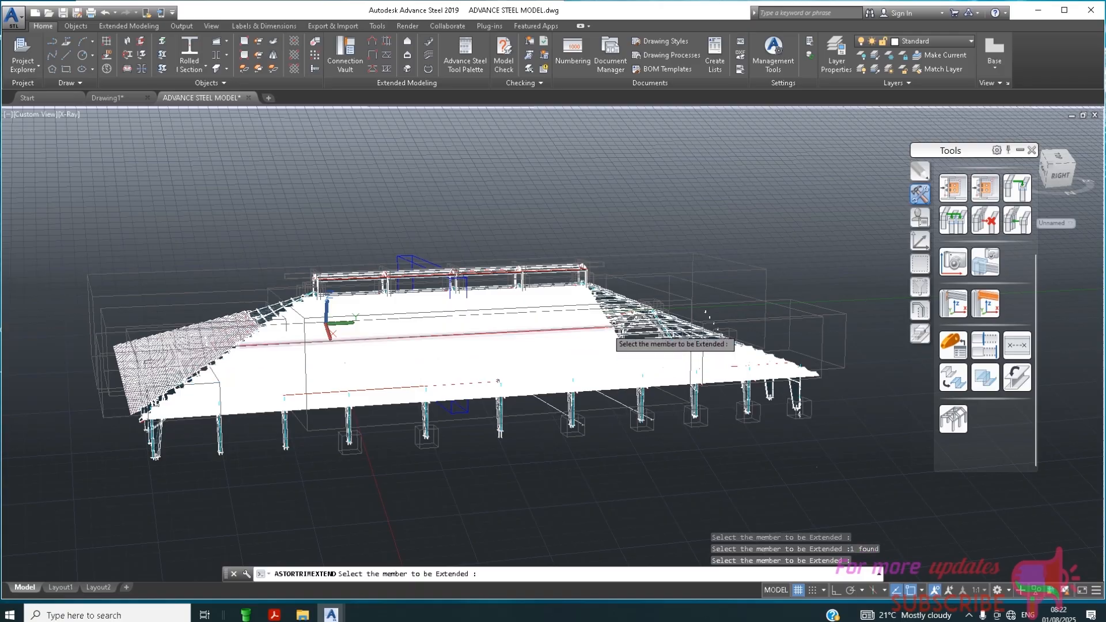
{"action": "left_click", "coordinate": [614, 351]}
{"action": "key", "text": "Return"}
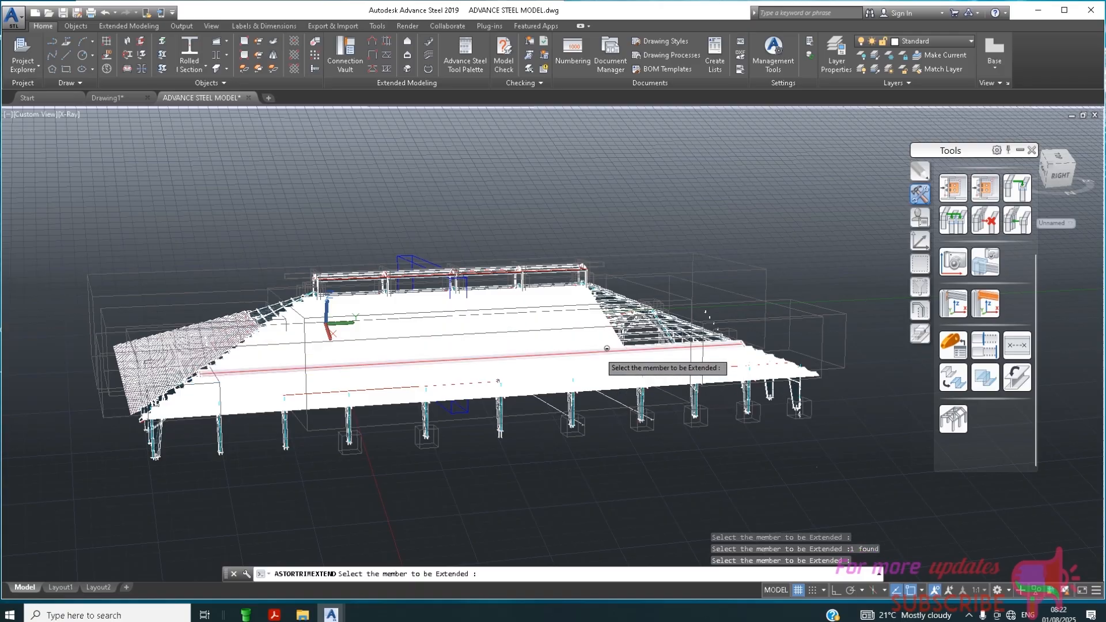
{"action": "left_click", "coordinate": [614, 340]}
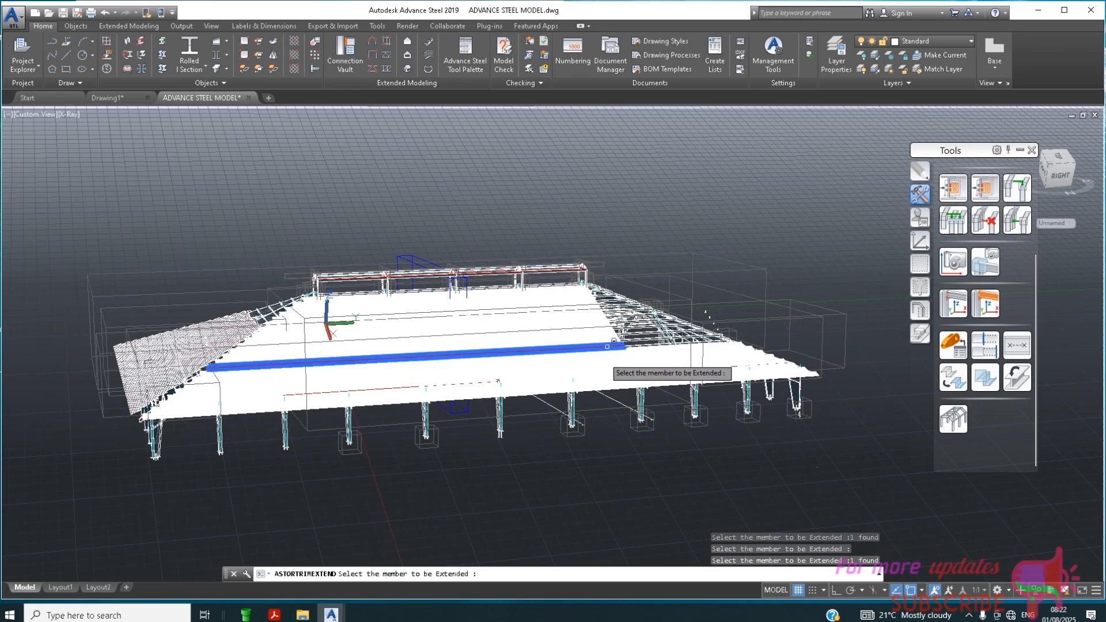
{"action": "key", "text": "Return"}
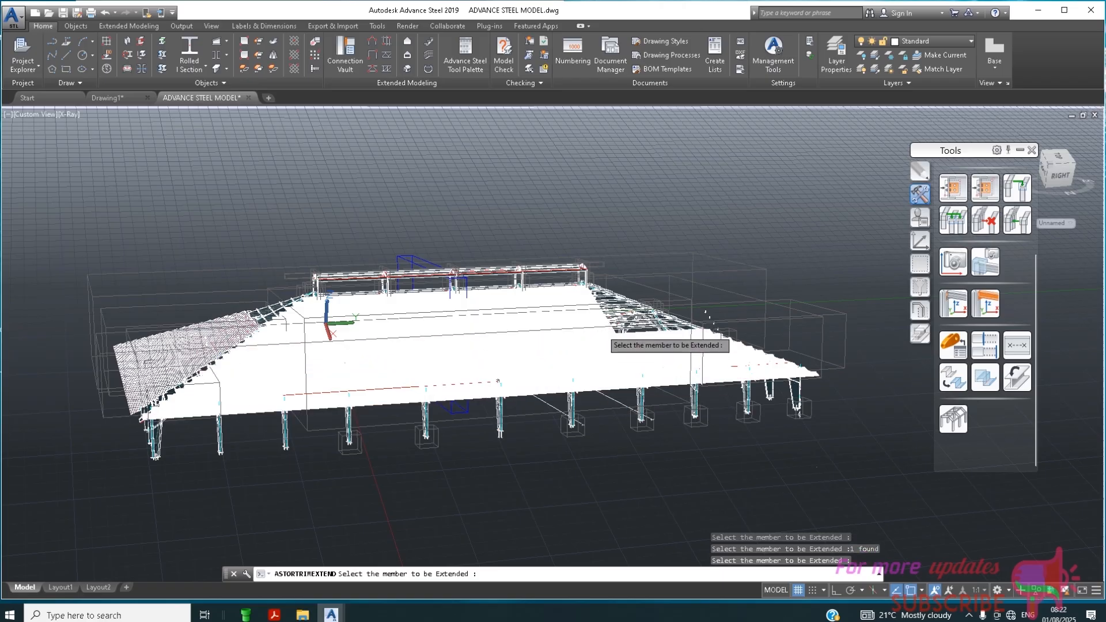
Extend the remaining upper cladding sheets up to the ridge to the opposite hip rafter, applying each separately, and end Trim/Extend
{"action": "left_click", "coordinate": [609, 326]}
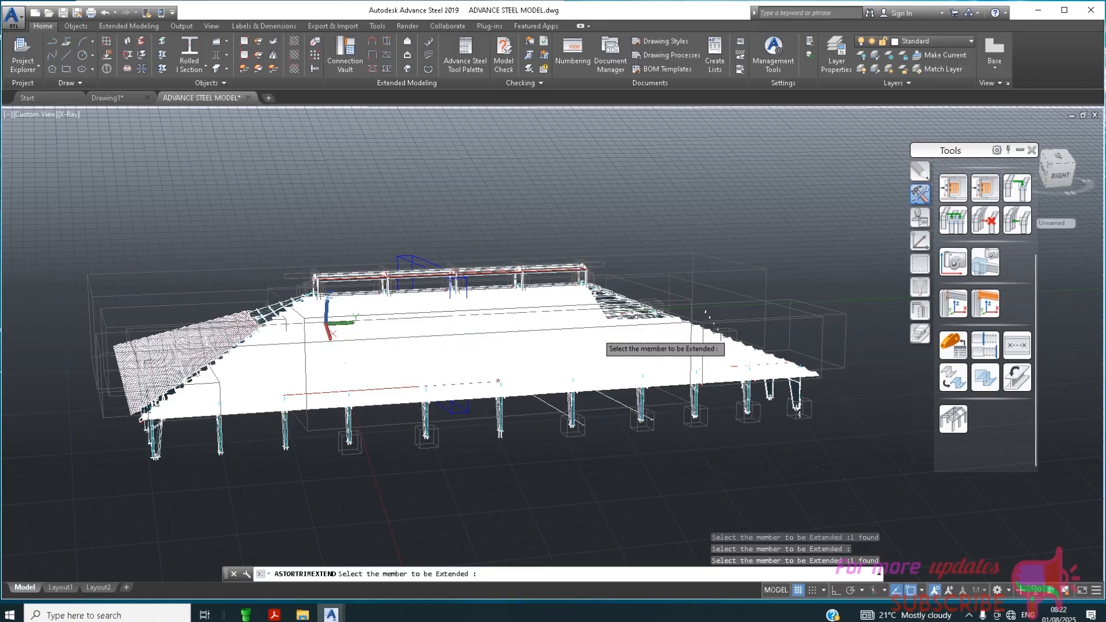
{"action": "left_click", "coordinate": [599, 313]}
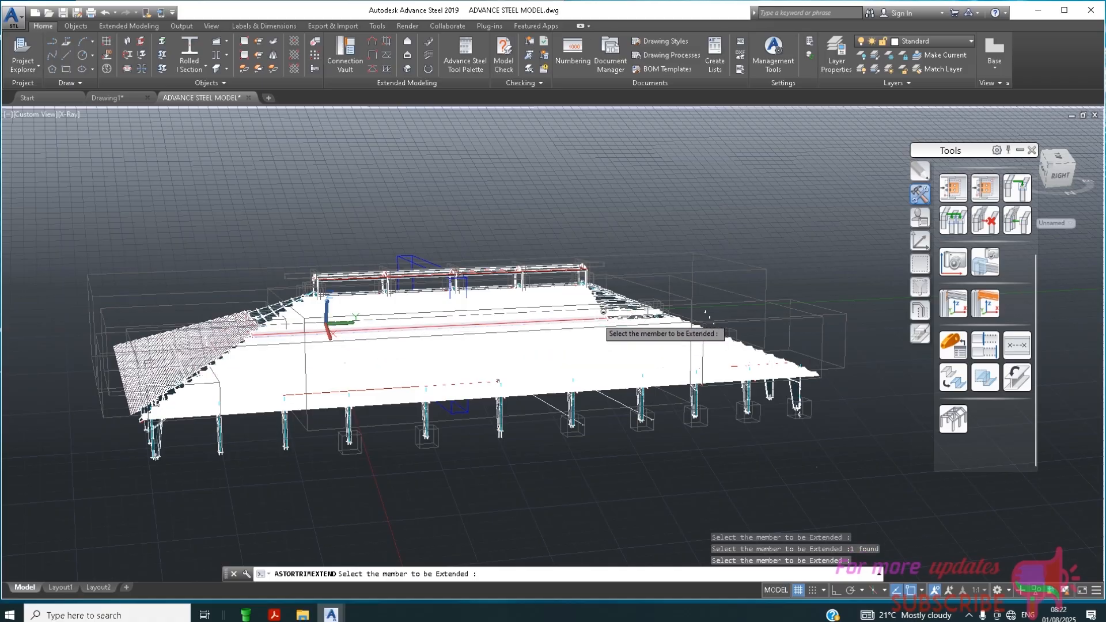
{"action": "left_click", "coordinate": [603, 311]}
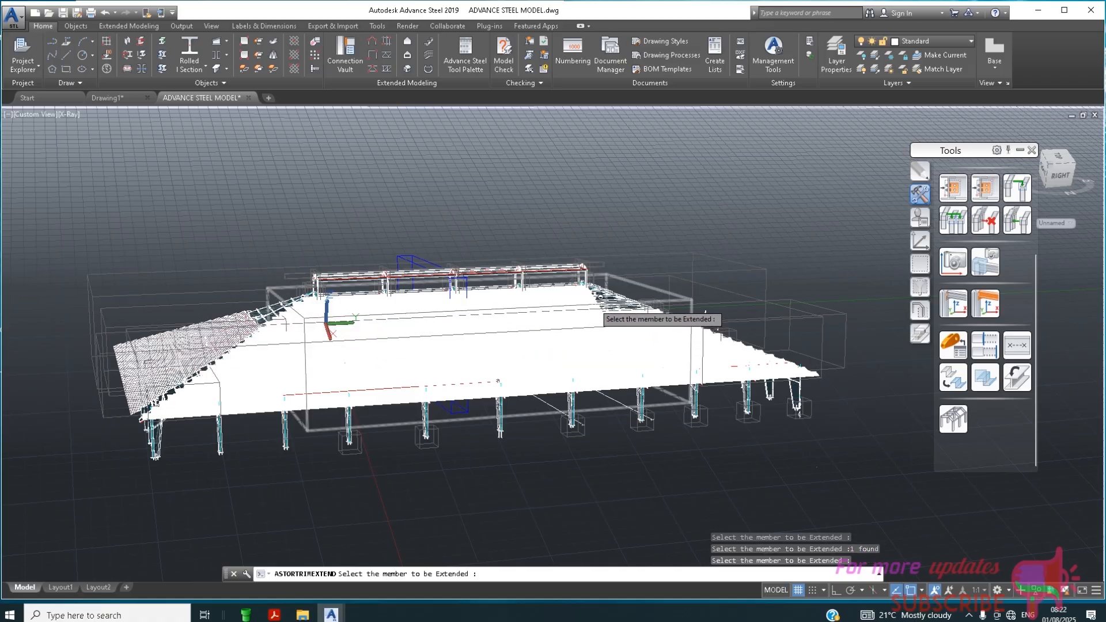
{"action": "left_click", "coordinate": [586, 303]}
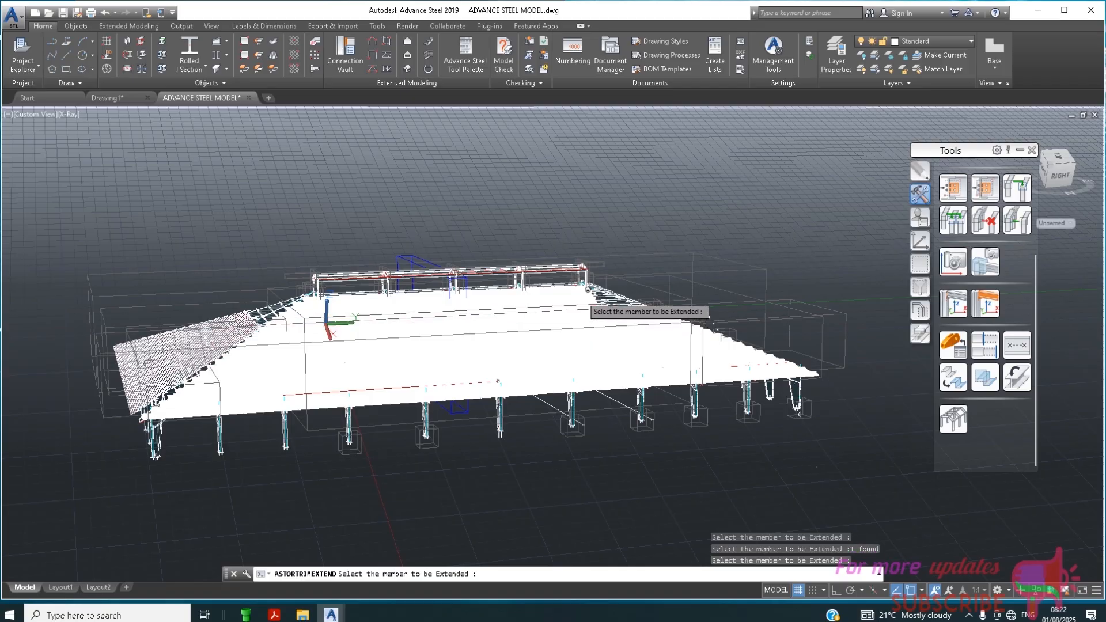
{"action": "left_click", "coordinate": [587, 290]}
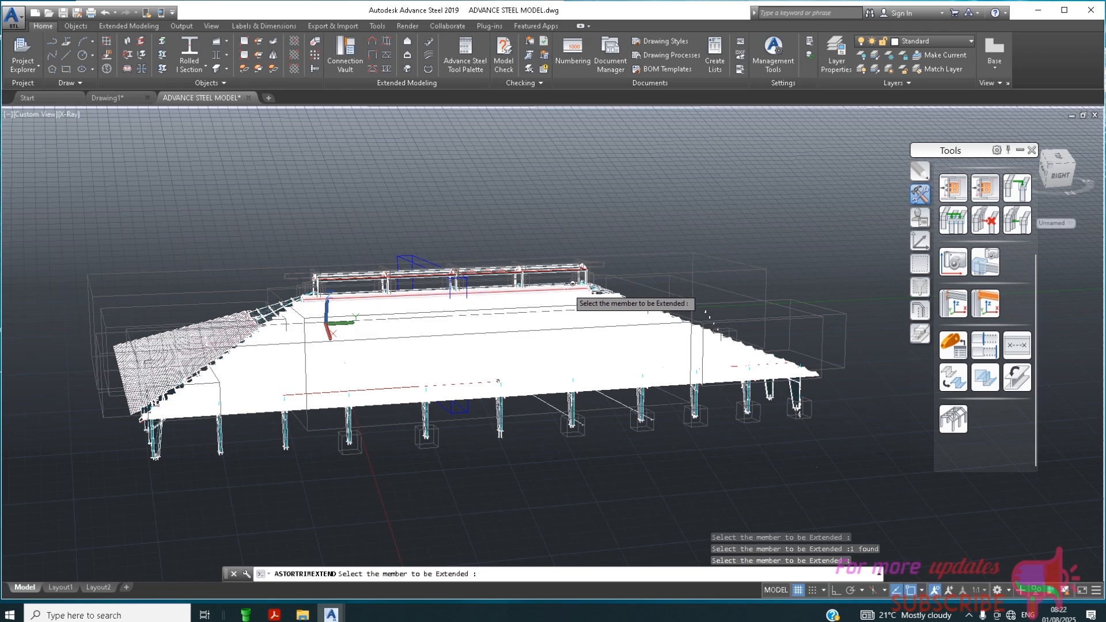
{"action": "left_click", "coordinate": [567, 286]}
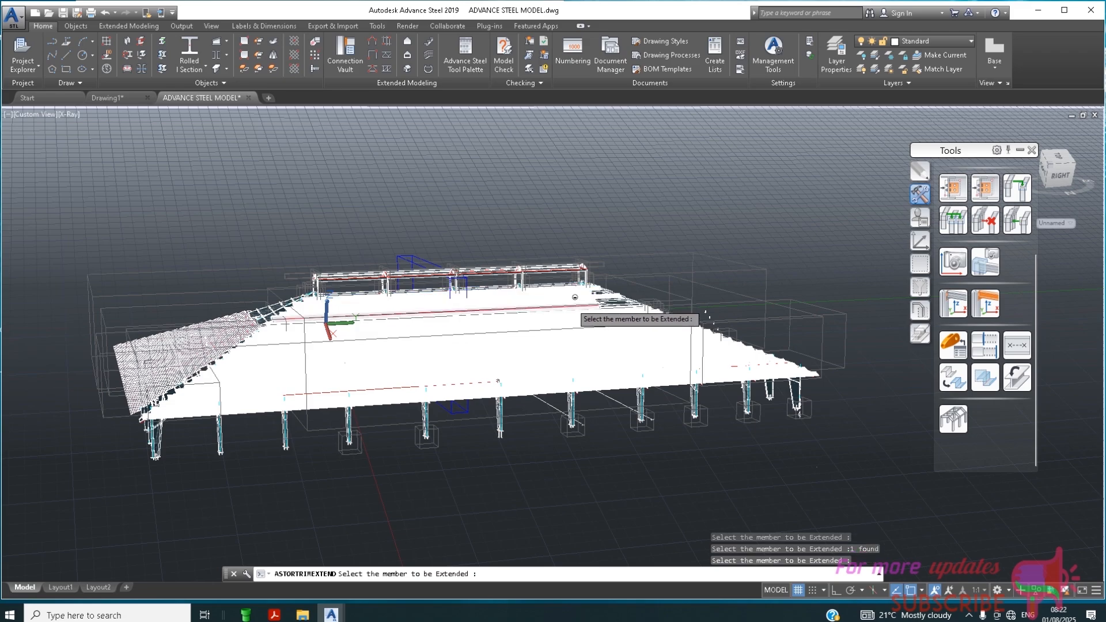
{"action": "left_click", "coordinate": [582, 294]}
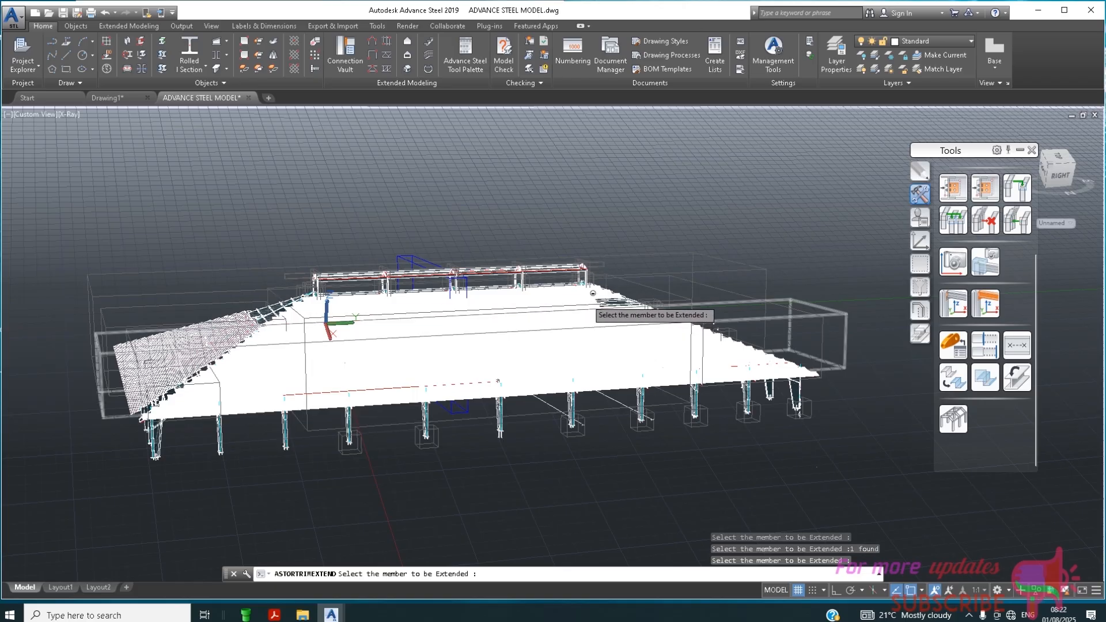
{"action": "left_click", "coordinate": [594, 296]}
{"action": "key", "text": "Return"}
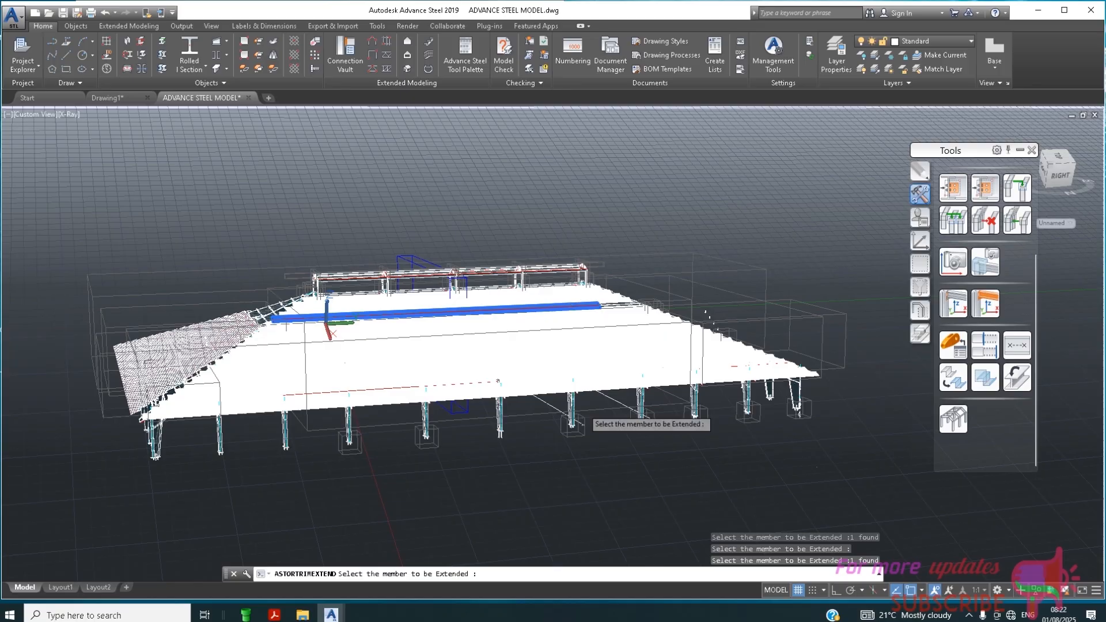
{"action": "key", "text": "Return"}
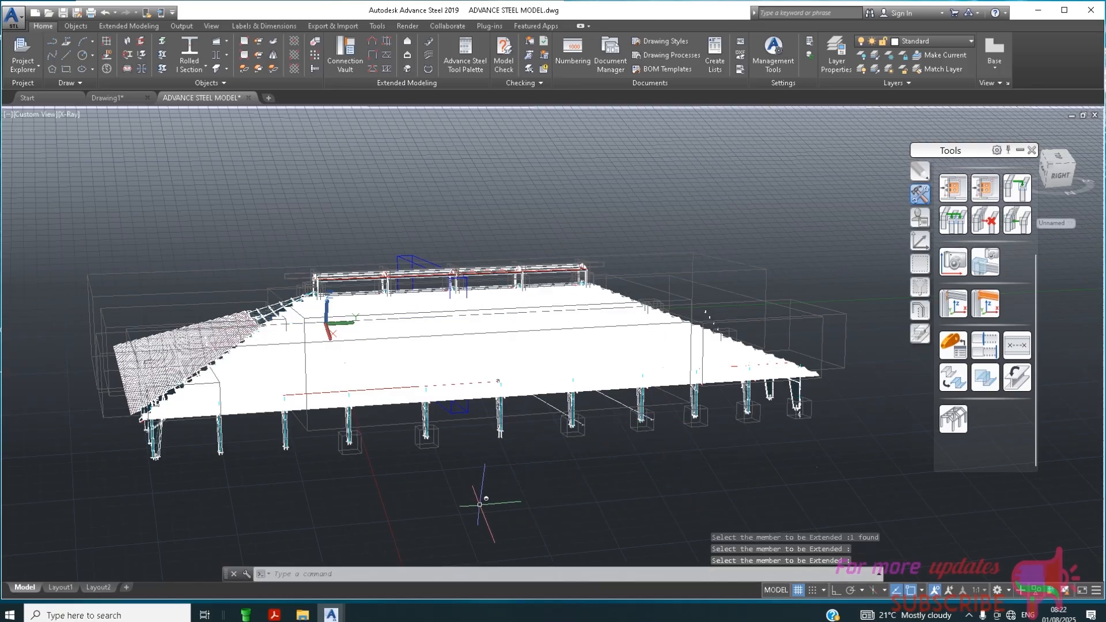
Try to copy the end slope's topmost cladding sheet from its hip corner to successive points up the slope towards the ridge
{"action": "middle_click_drag", "start_coordinate": [428, 442], "coordinate": [441, 424], "text": "shift"}
{"action": "middle_click_drag", "start_coordinate": [479, 350], "coordinate": [479, 350], "text": "shift"}
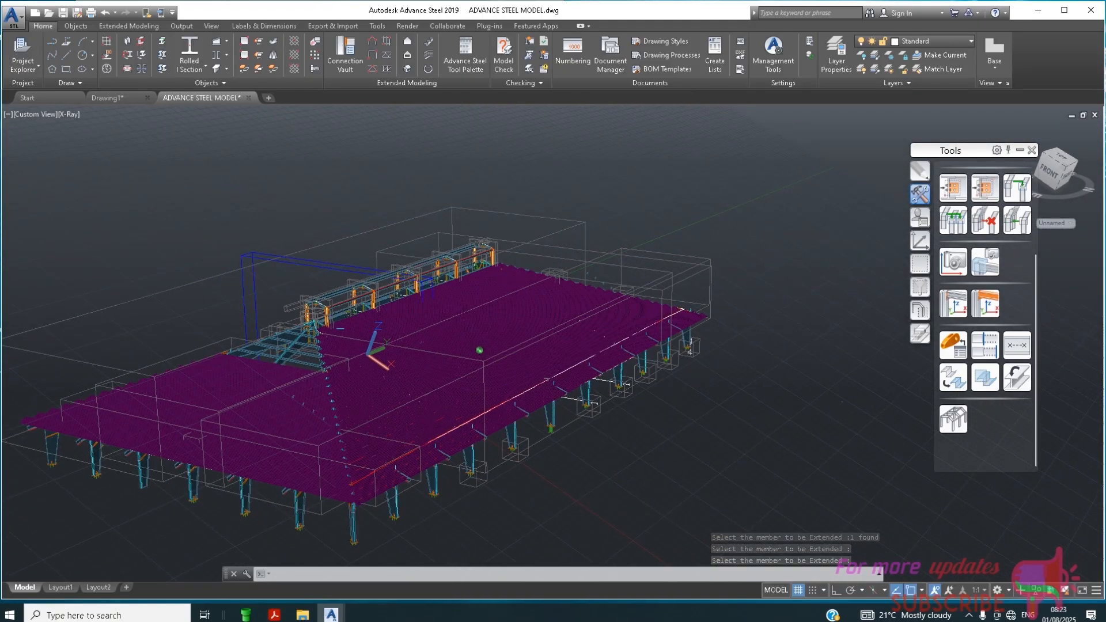
{"action": "scroll", "coordinate": [247, 364], "scroll_direction": "up", "scroll_amount": 3}
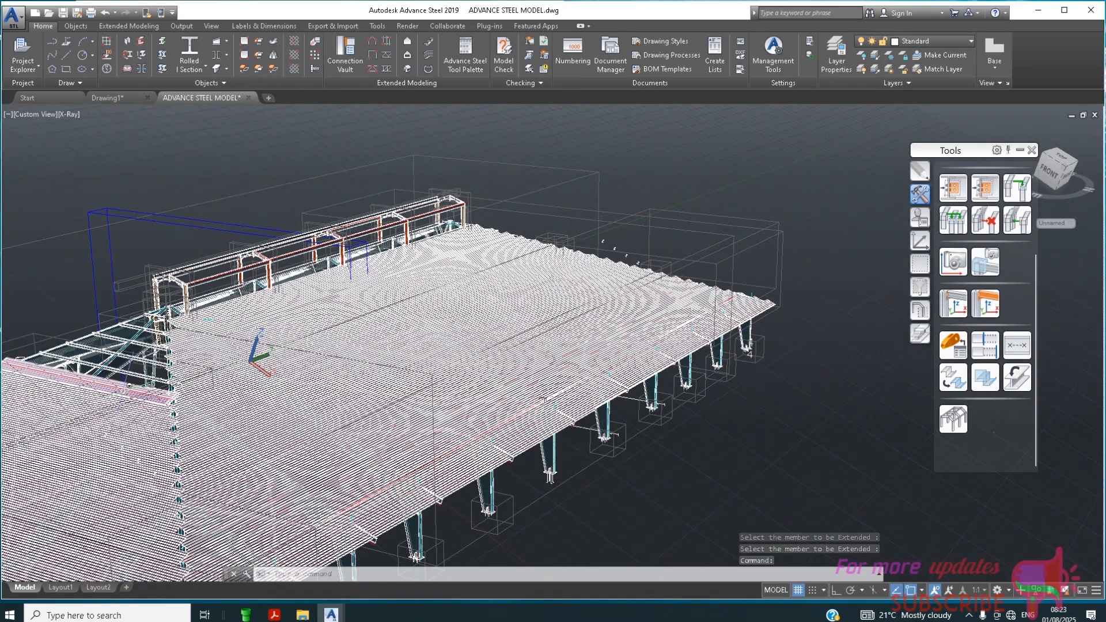
{"action": "left_click", "coordinate": [129, 385]}
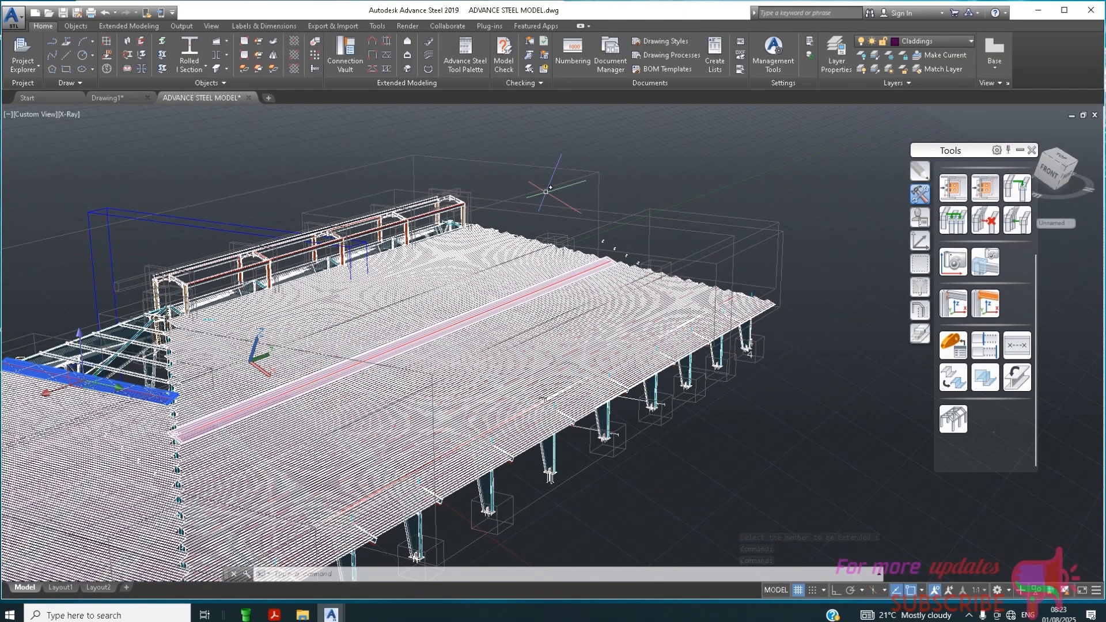
{"action": "right_click", "coordinate": [624, 166]}
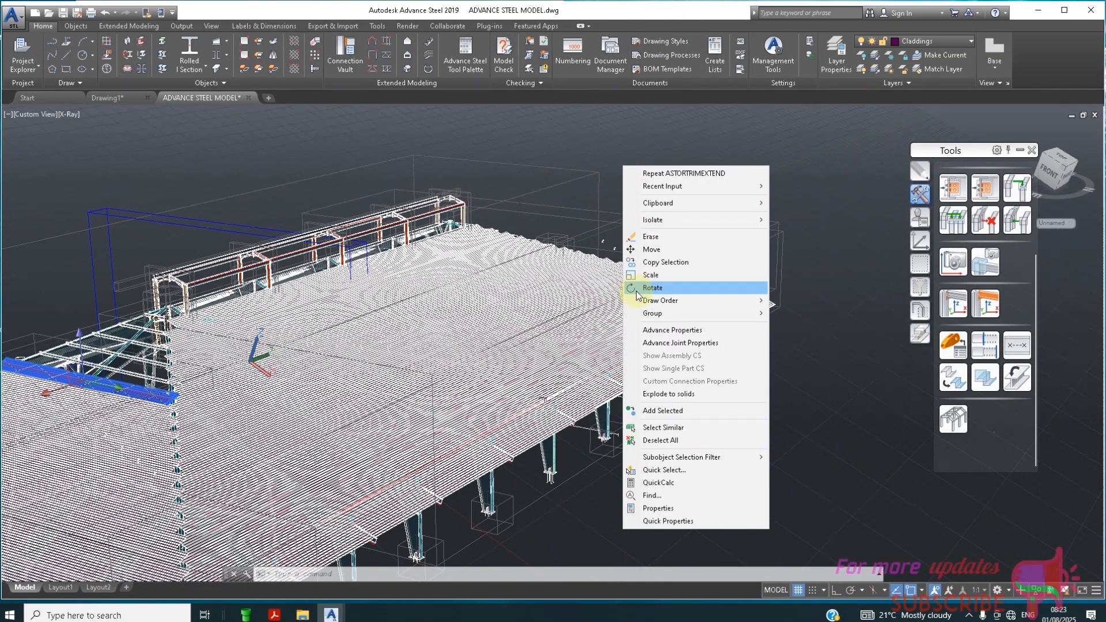
{"action": "left_click", "coordinate": [663, 262]}
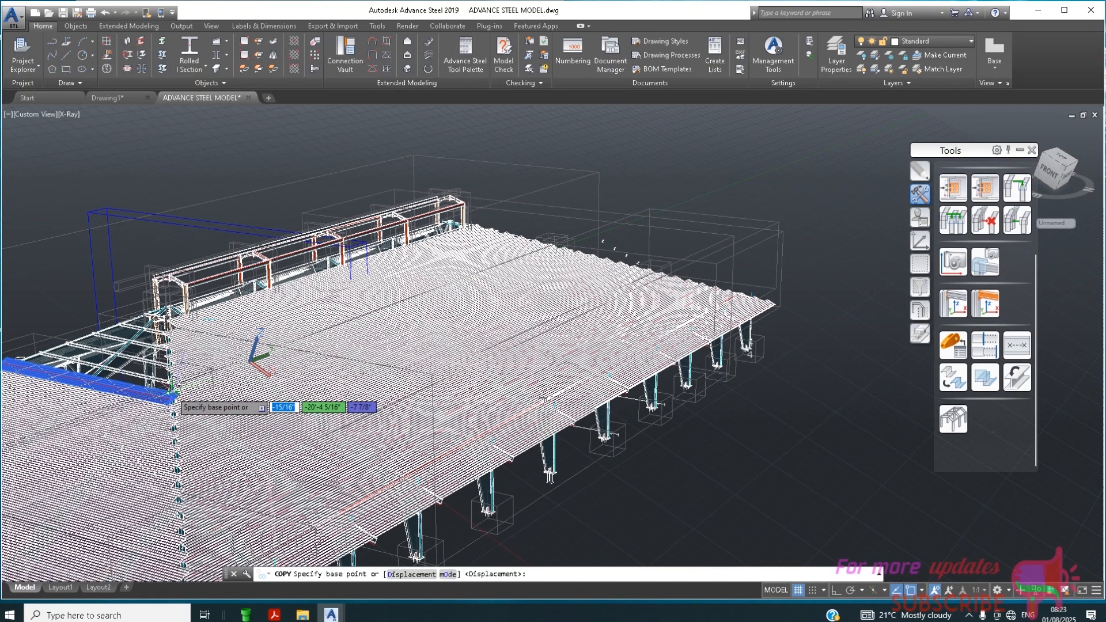
{"action": "left_click", "coordinate": [173, 380]}
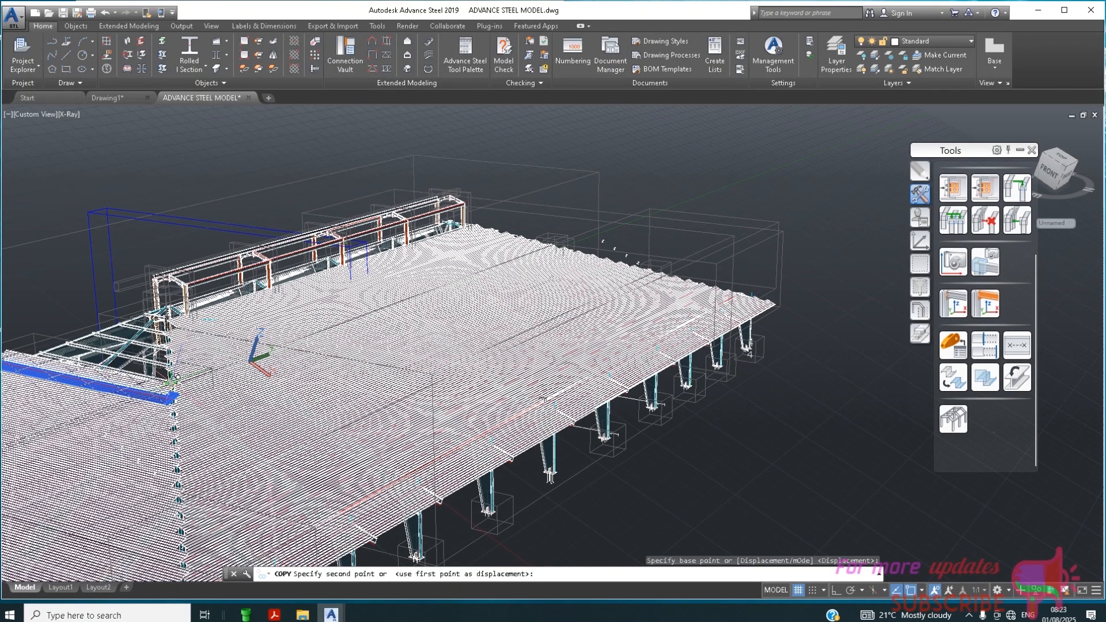
{"action": "left_click", "coordinate": [179, 361]}
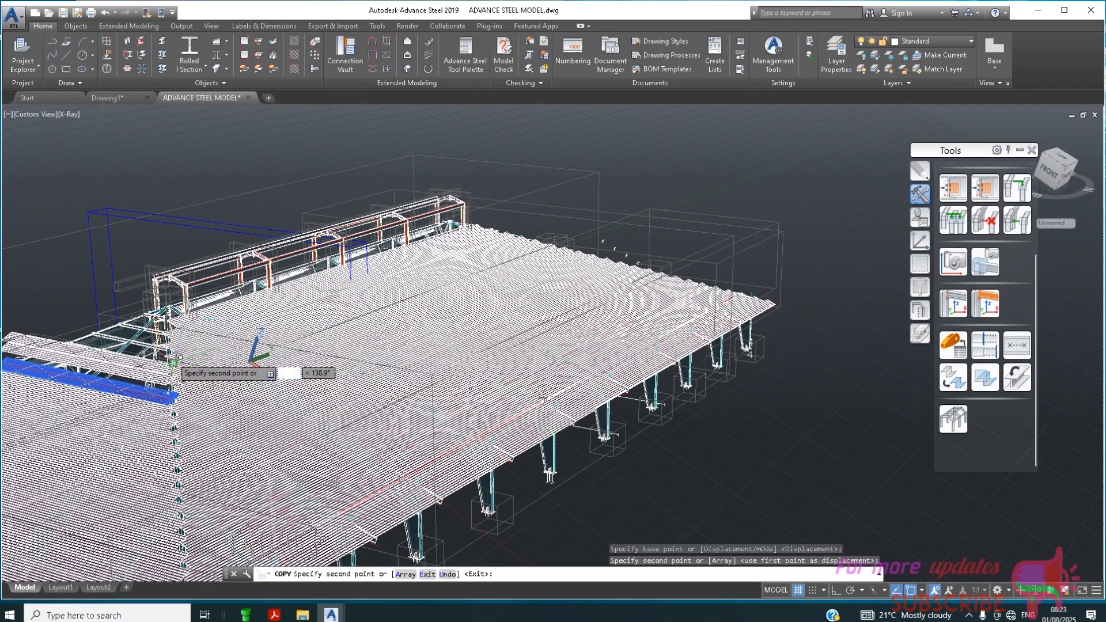
{"action": "left_click", "coordinate": [176, 355]}
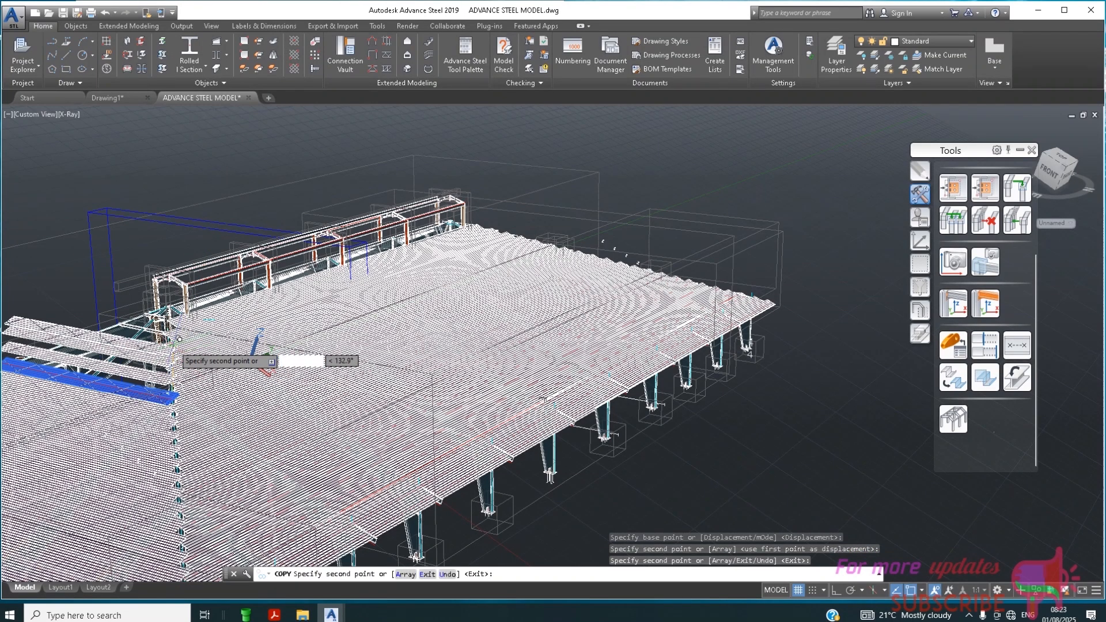
{"action": "left_click", "coordinate": [173, 346]}
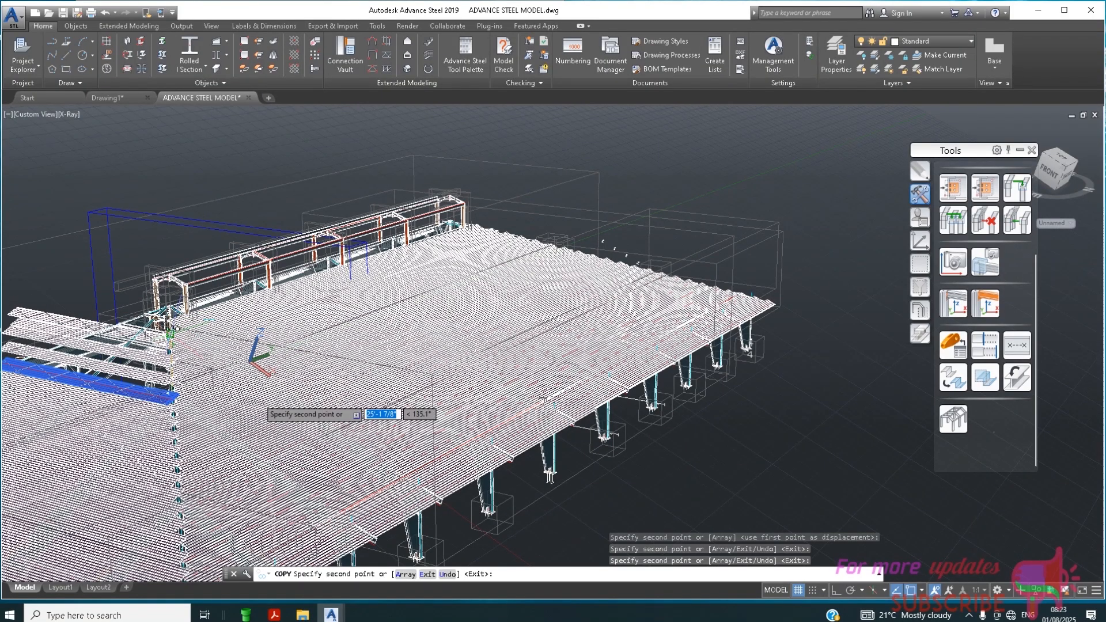
{"action": "left_click", "coordinate": [170, 334]}
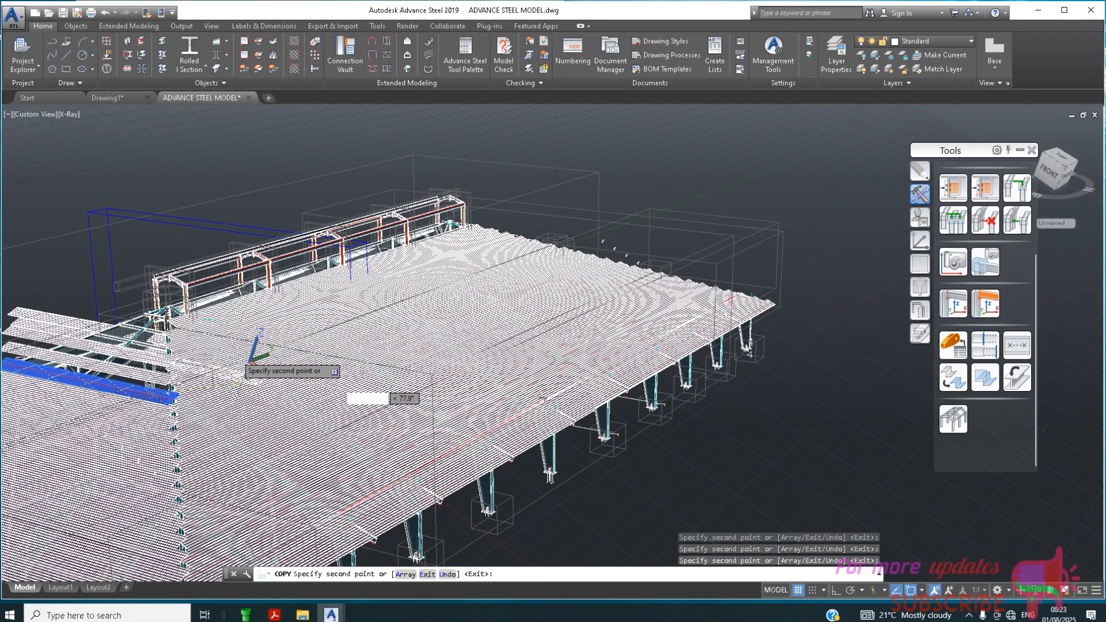
{"action": "key", "text": "Escape"}
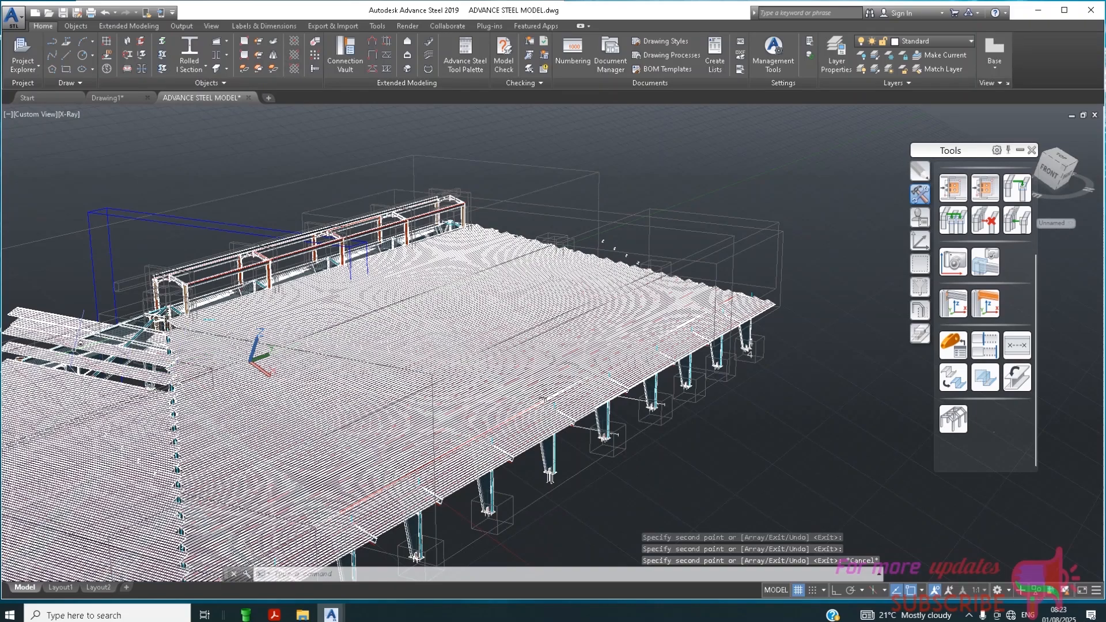
Undo the copies of the end slope's topmost cladding sheet
{"action": "scroll", "coordinate": [530, 311], "scroll_direction": "up", "scroll_amount": 1}
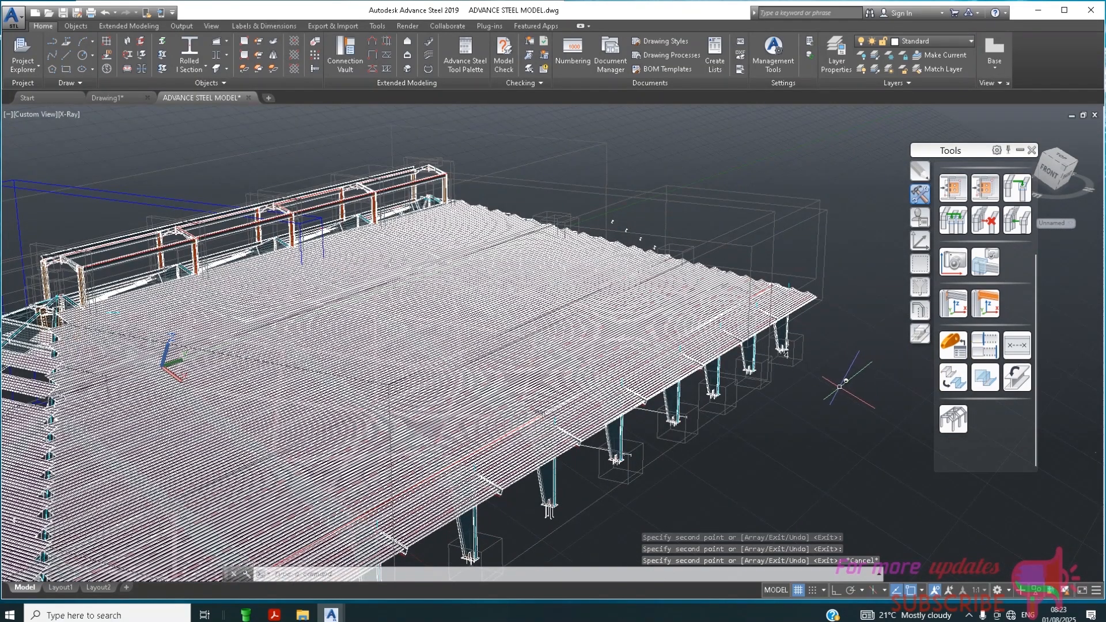
{"action": "scroll", "coordinate": [842, 383], "scroll_direction": "down", "scroll_amount": 1}
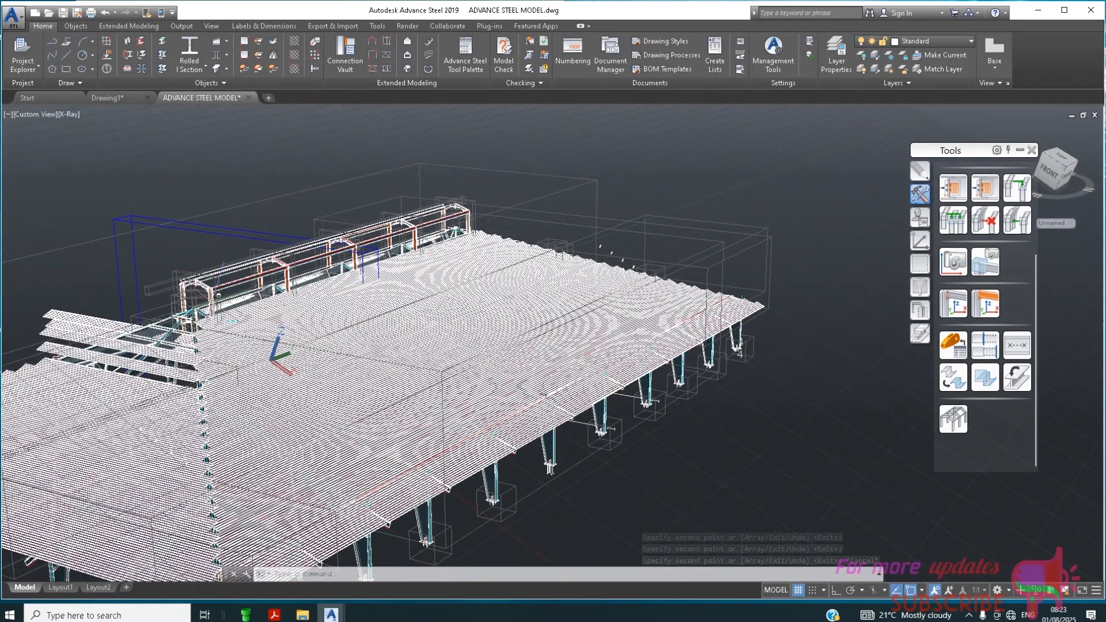
{"action": "left_click", "coordinate": [104, 13]}
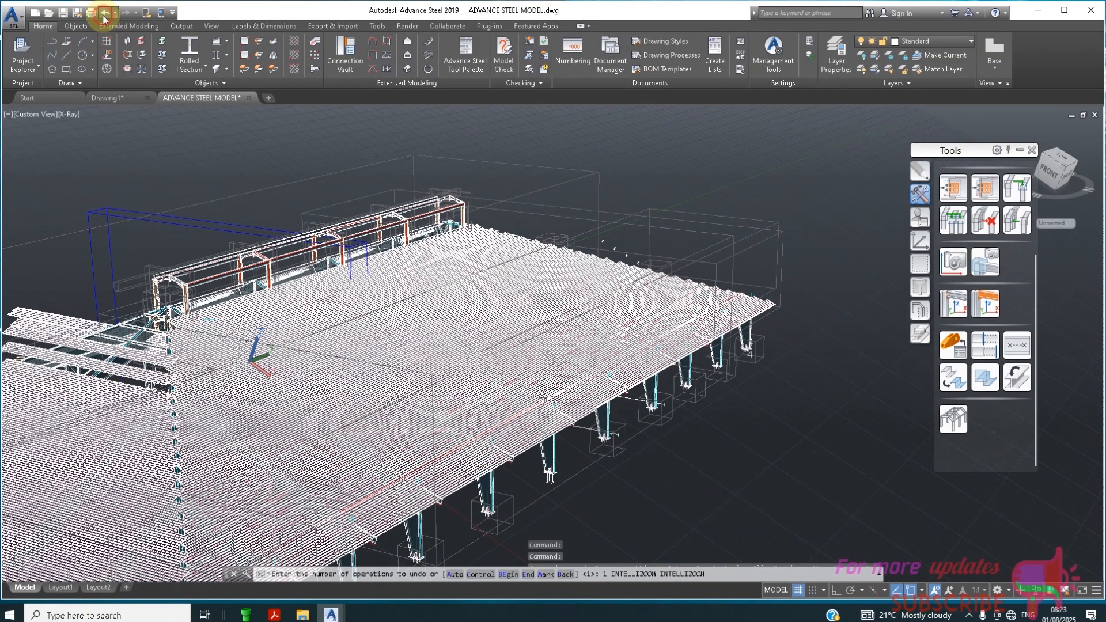
{"action": "left_click", "coordinate": [105, 12]}
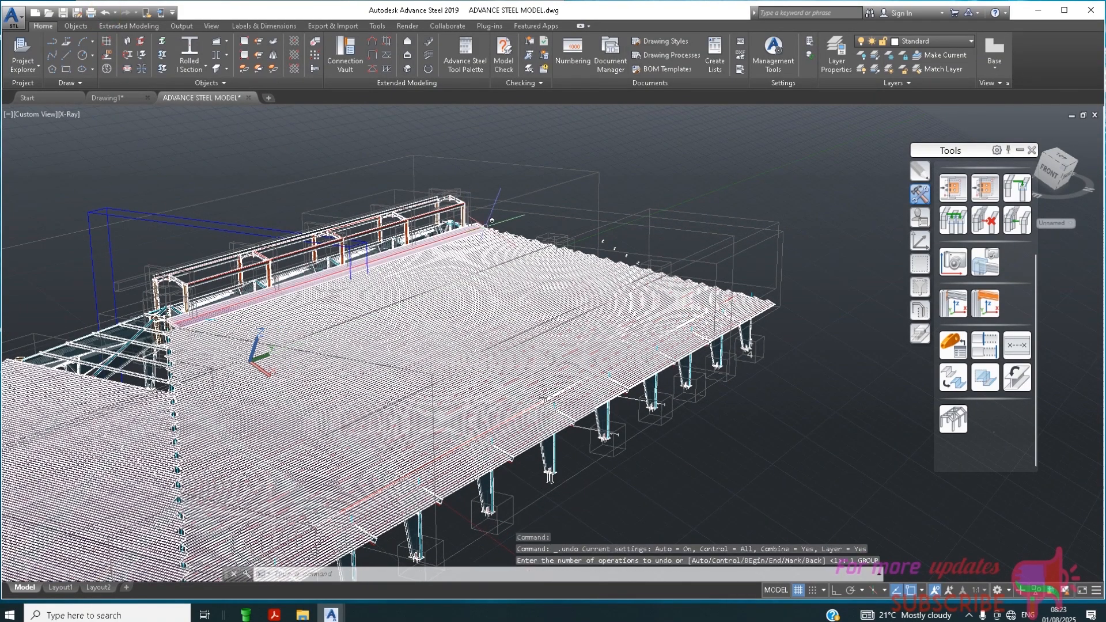
Align the UCS to a purlin in the uncovered upper part of the end slope with the Object option
{"action": "scroll", "coordinate": [492, 220], "scroll_direction": "down", "scroll_amount": 1}
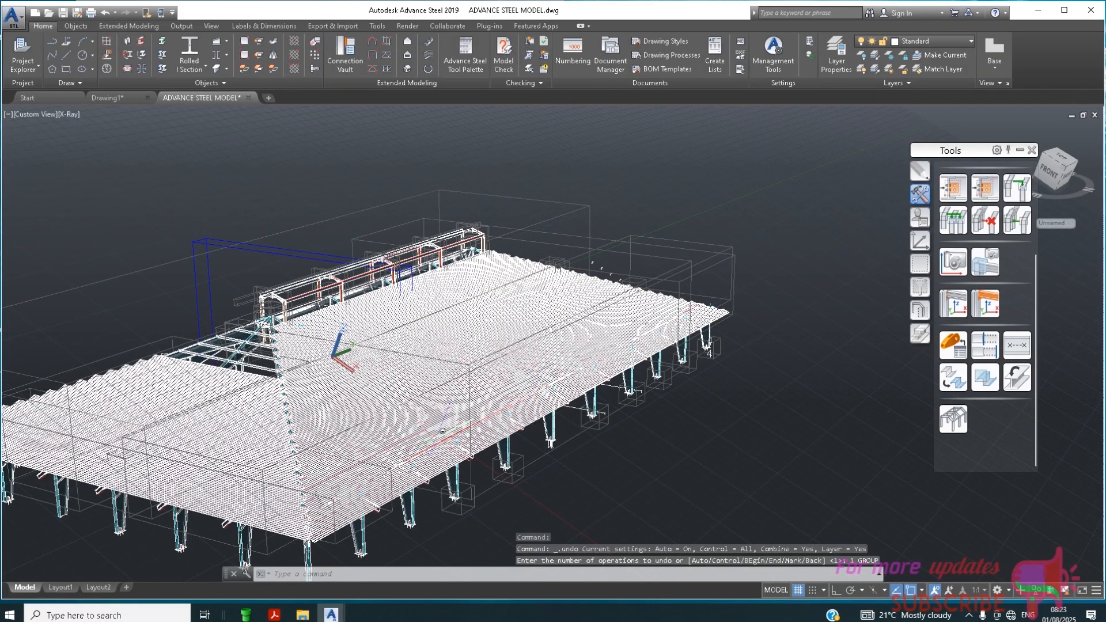
{"action": "scroll", "coordinate": [576, 351], "scroll_direction": "up", "scroll_amount": 1}
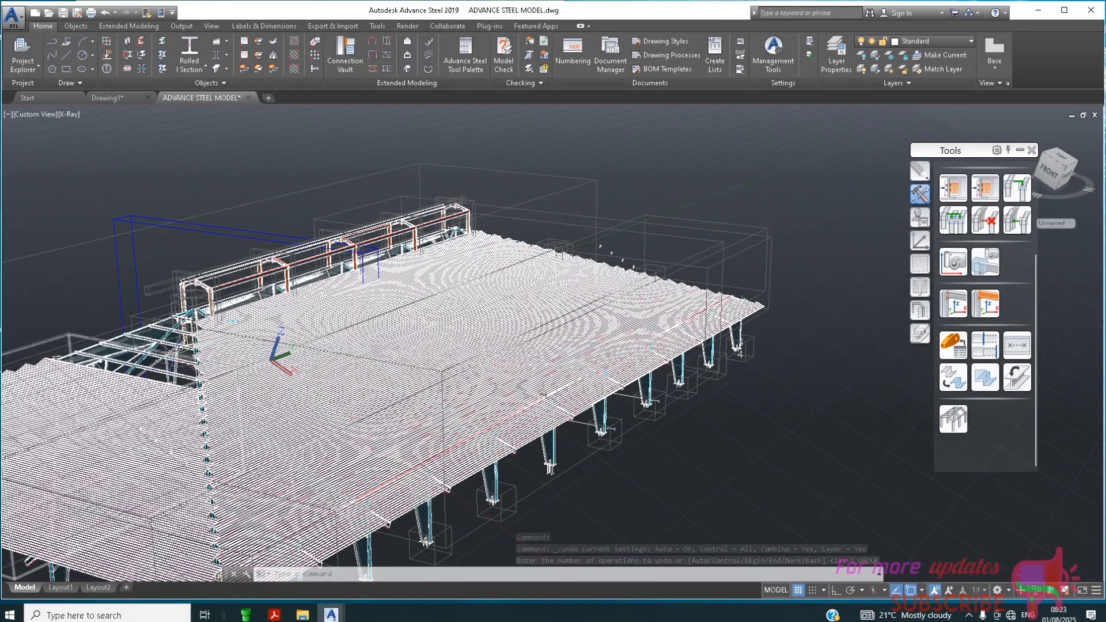
{"action": "scroll", "coordinate": [596, 363], "scroll_direction": "up", "scroll_amount": 1}
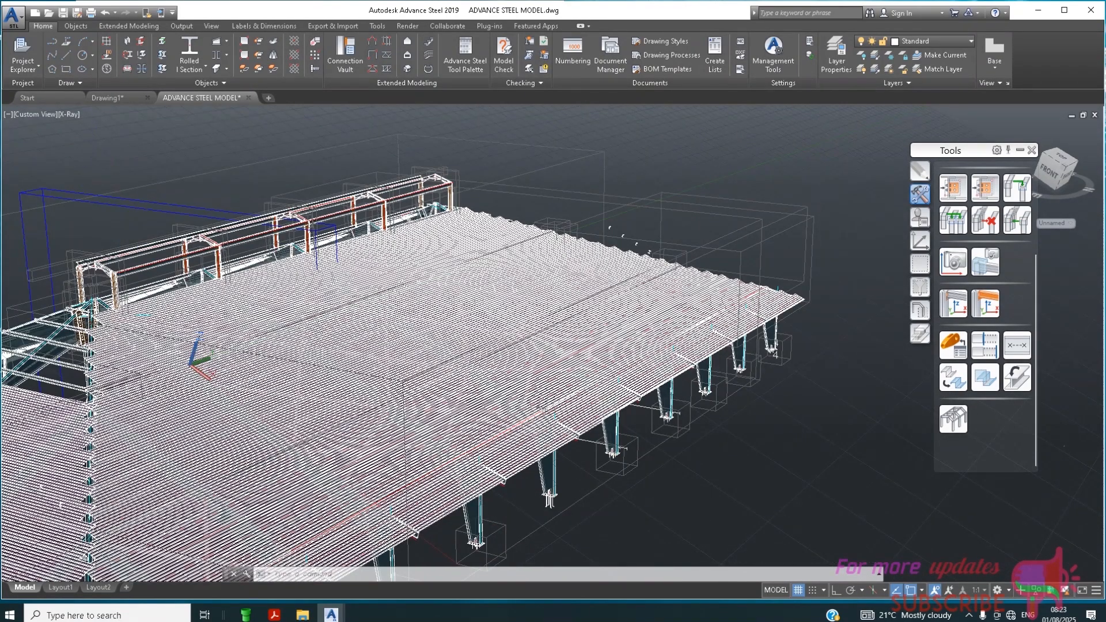
{"action": "middle_click_drag", "start_coordinate": [96, 145], "coordinate": [351, 171]}
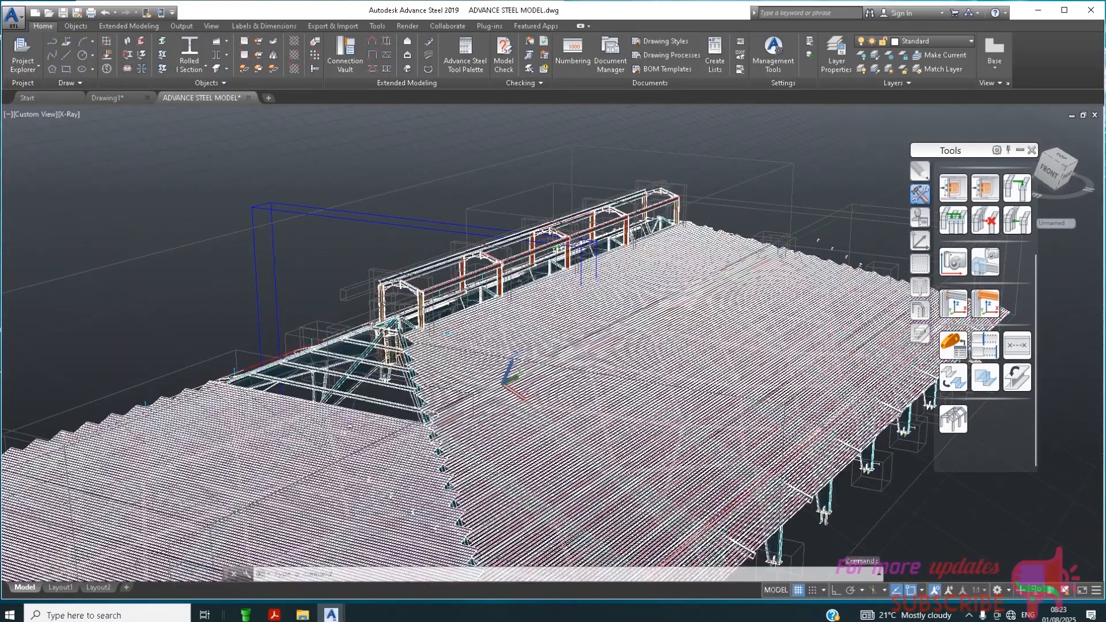
{"action": "scroll", "coordinate": [489, 386], "scroll_direction": "up", "scroll_amount": 1}
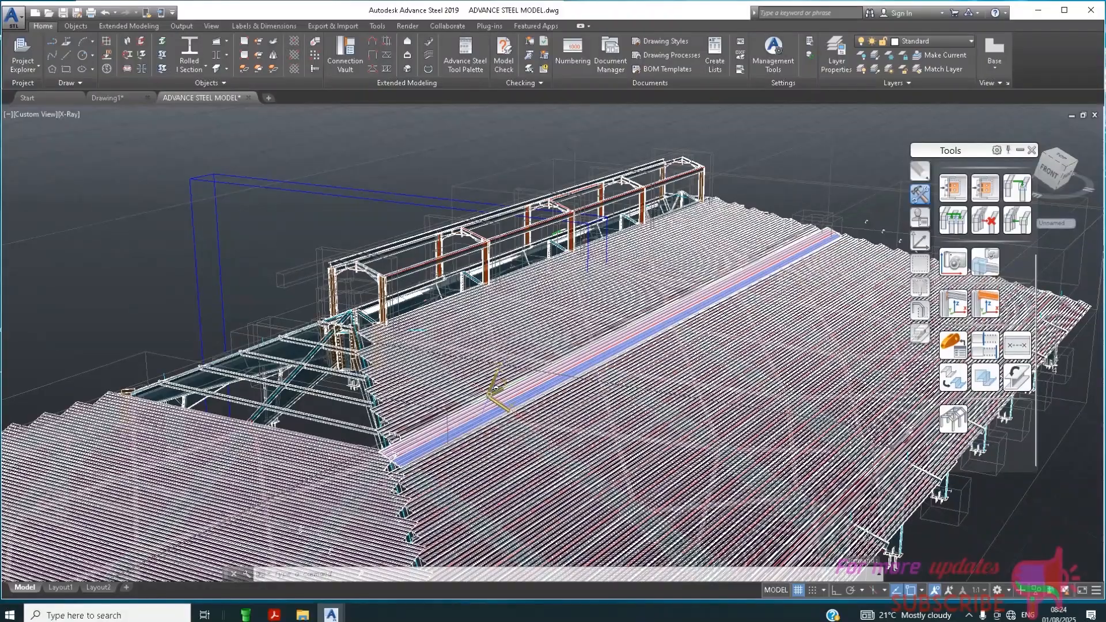
{"action": "right_click", "coordinate": [489, 395]}
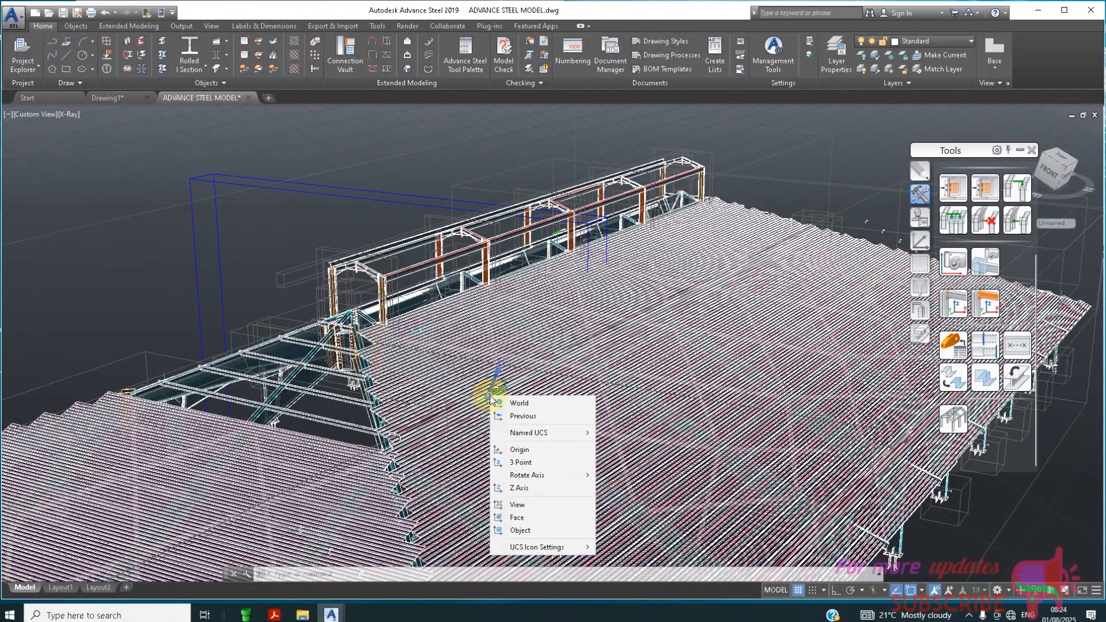
{"action": "left_click", "coordinate": [519, 530]}
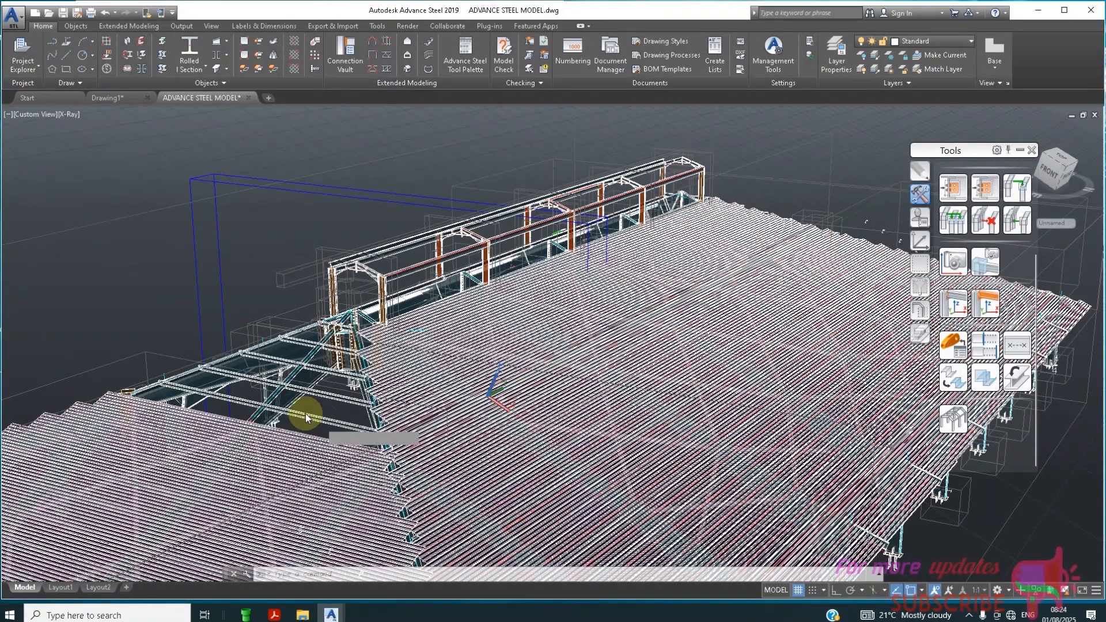
{"action": "left_click", "coordinate": [287, 396]}
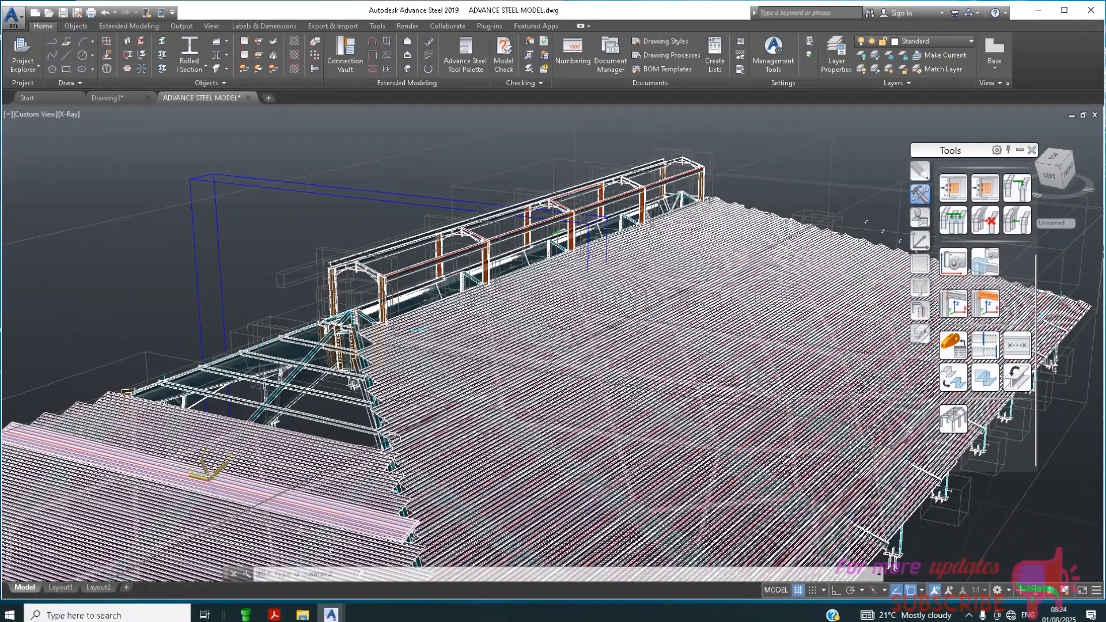
Move the UCS origin to the top of the end slope, beside the hip apex below the ridge frame
{"action": "left_click", "coordinate": [209, 478]}
{"action": "left_click", "coordinate": [211, 478]}
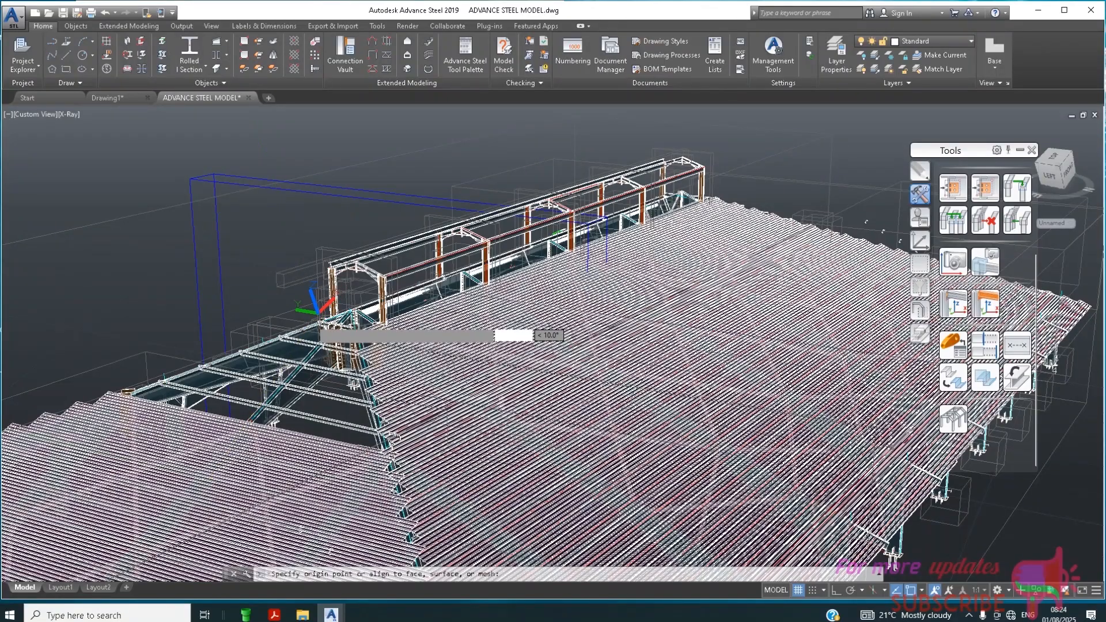
{"action": "scroll", "coordinate": [317, 314], "scroll_direction": "up", "scroll_amount": 2}
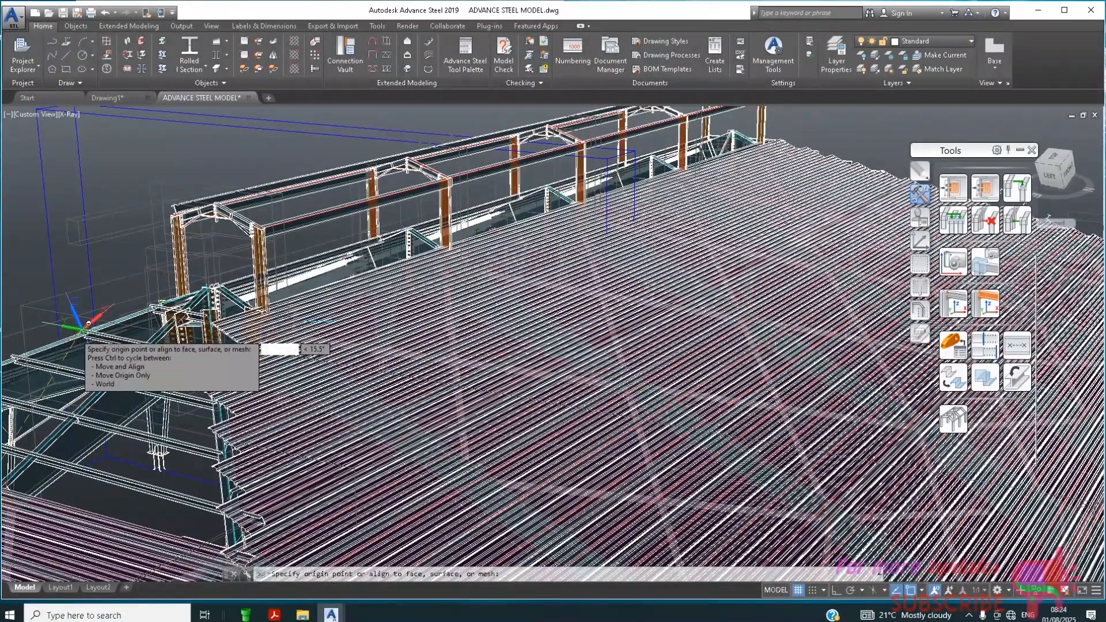
{"action": "left_click", "coordinate": [151, 303]}
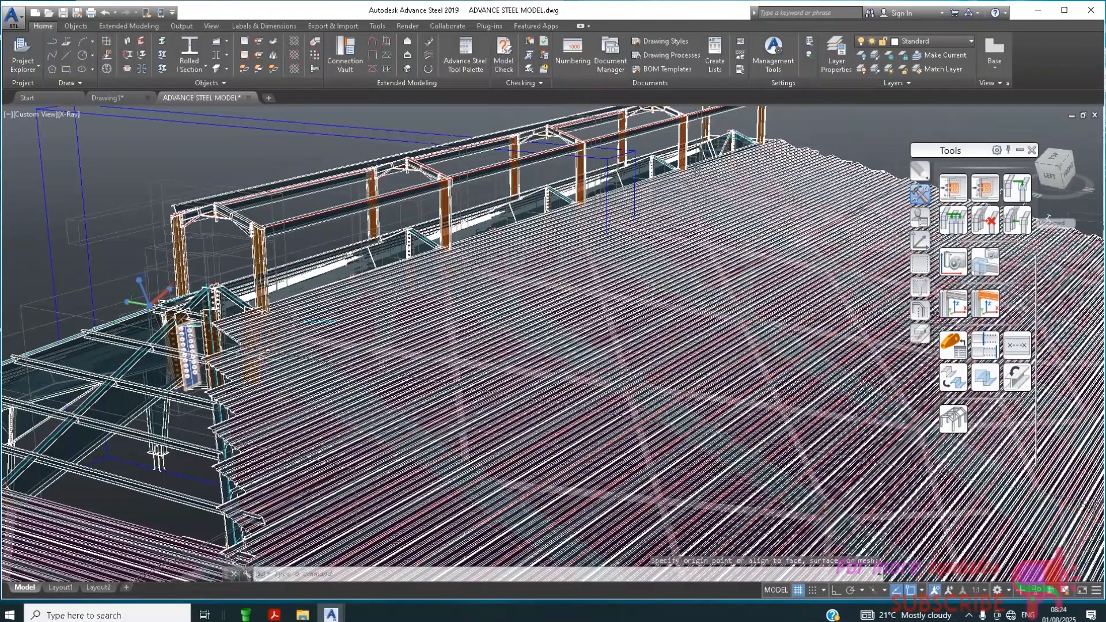
Create a rectangular area over the uncovered upper end slope from its hip corner, with the purlin above the topmost sheet as supporting beam
{"action": "scroll", "coordinate": [692, 205], "scroll_direction": "down", "scroll_amount": 5}
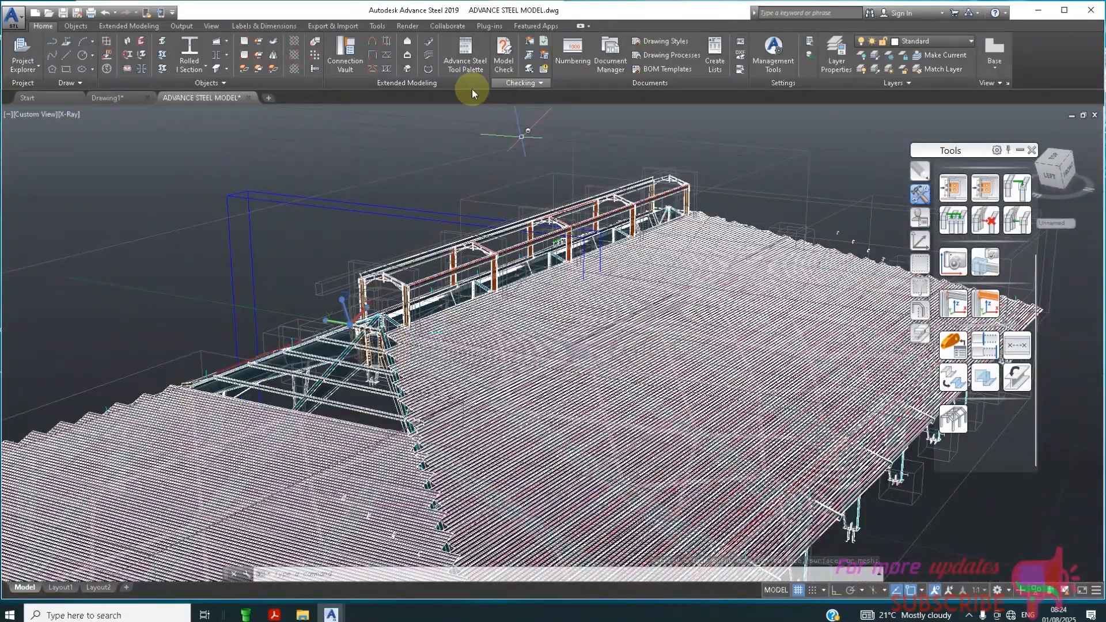
{"action": "left_click", "coordinate": [410, 50]}
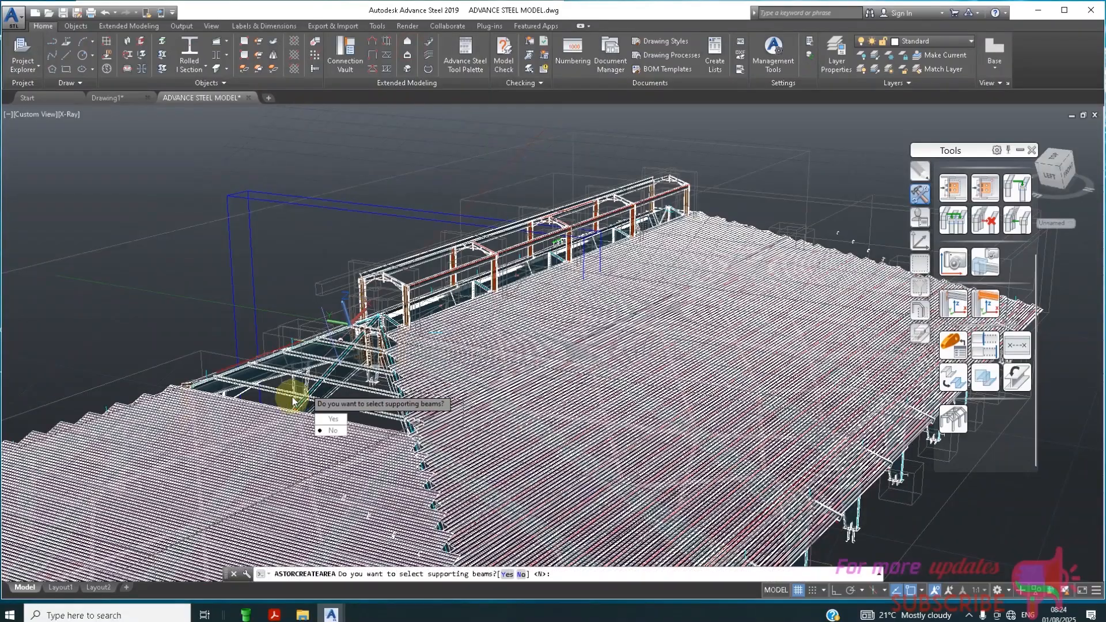
{"action": "left_click", "coordinate": [331, 417]}
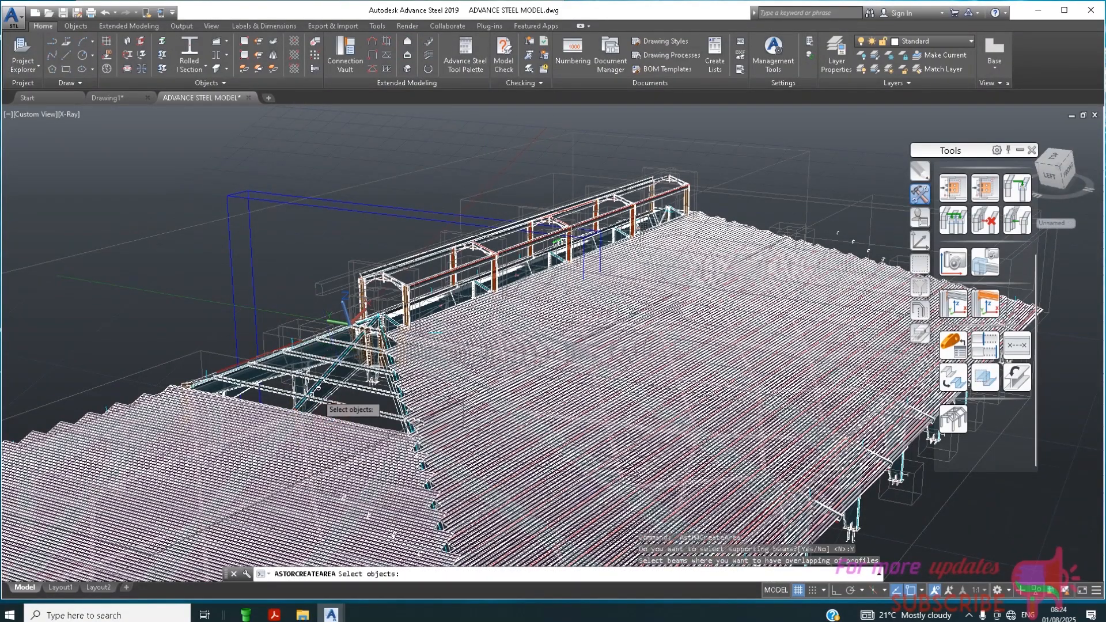
{"action": "left_click", "coordinate": [346, 416]}
{"action": "key", "text": "Return"}
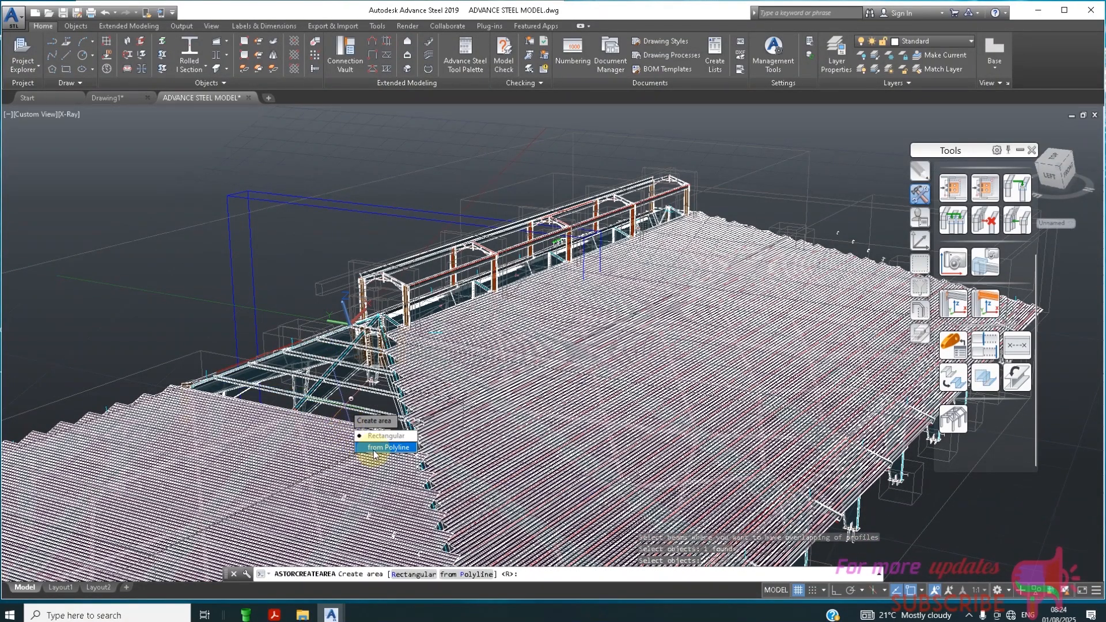
{"action": "left_click", "coordinate": [374, 439]}
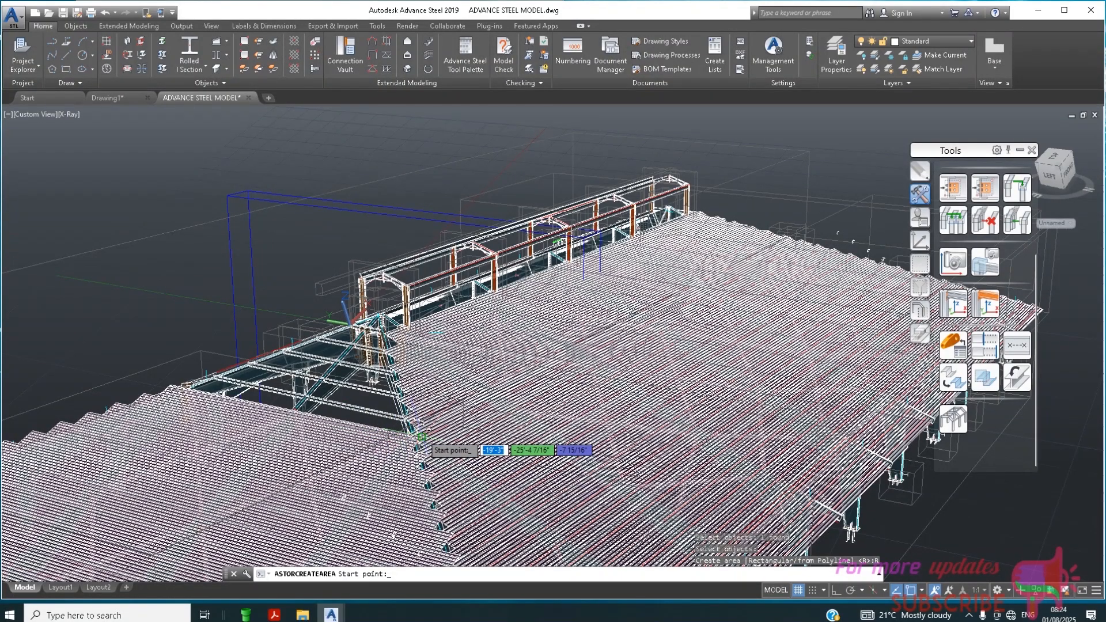
{"action": "left_click", "coordinate": [421, 436]}
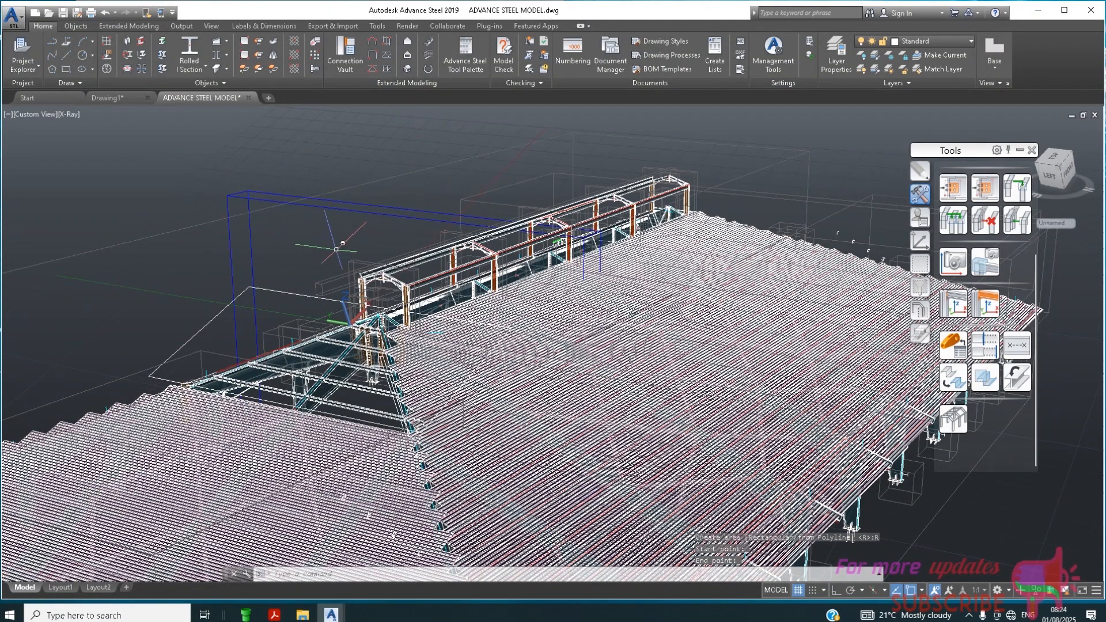
Create roof cladding on the rectangular area of the upper end slope with the default properties
{"action": "left_click", "coordinate": [159, 379]}
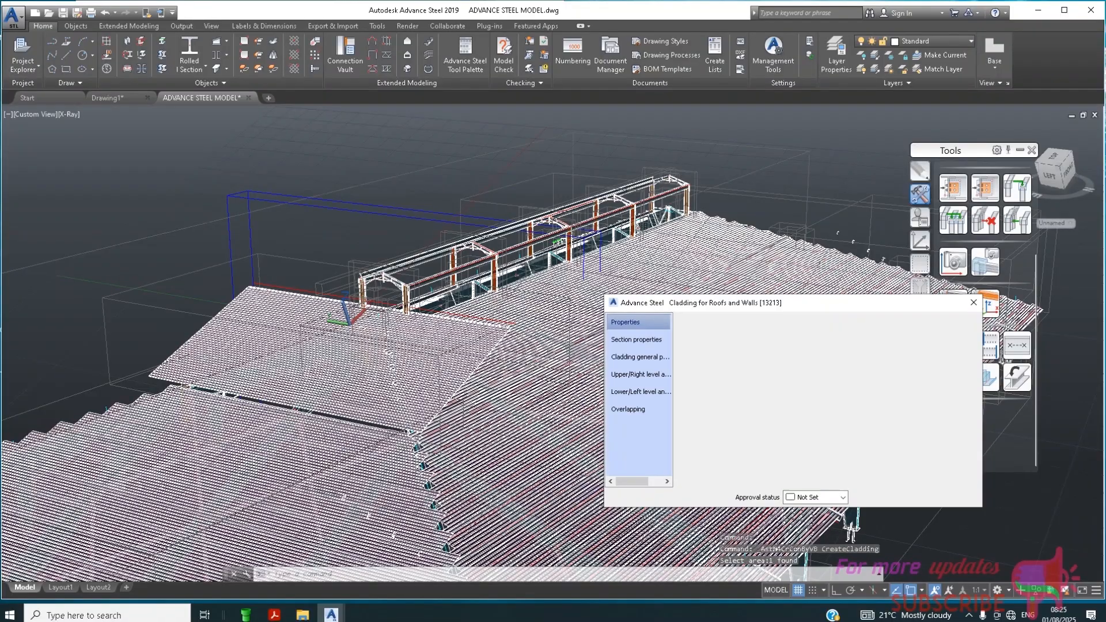
{"action": "scroll", "coordinate": [439, 127], "scroll_direction": "down", "scroll_amount": 1}
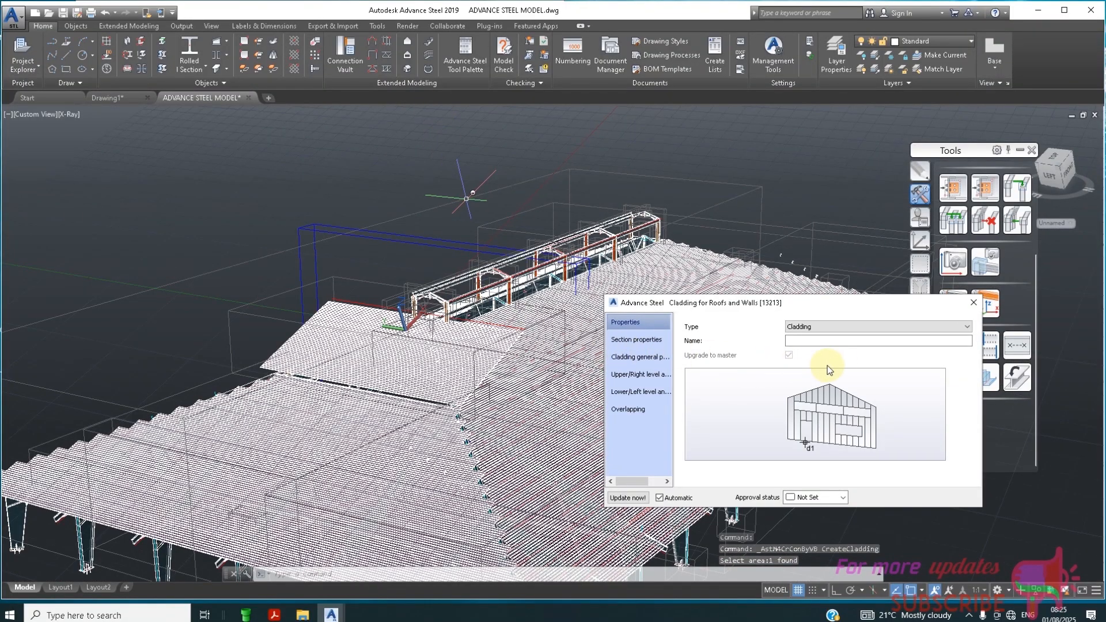
{"action": "left_click", "coordinate": [970, 303]}
{"action": "scroll", "coordinate": [580, 406], "scroll_direction": "down", "scroll_amount": 4}
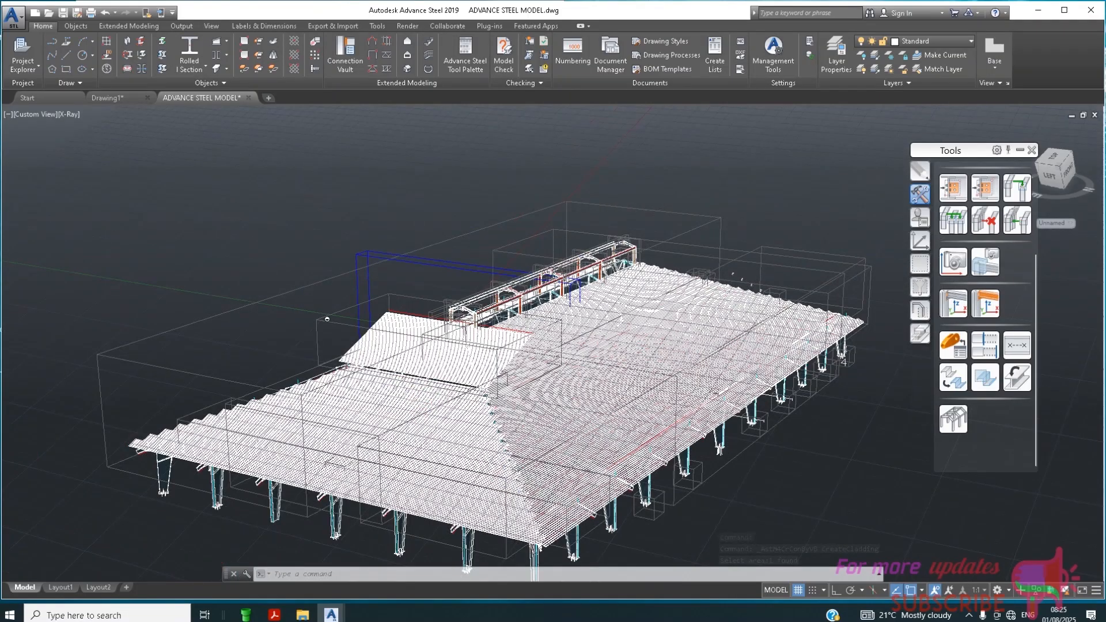
Start Trim in System mode with the new cladding's lowest sheet and the adjoining hip rafter as boundaries
{"action": "scroll", "coordinate": [580, 402], "scroll_direction": "up", "scroll_amount": 4}
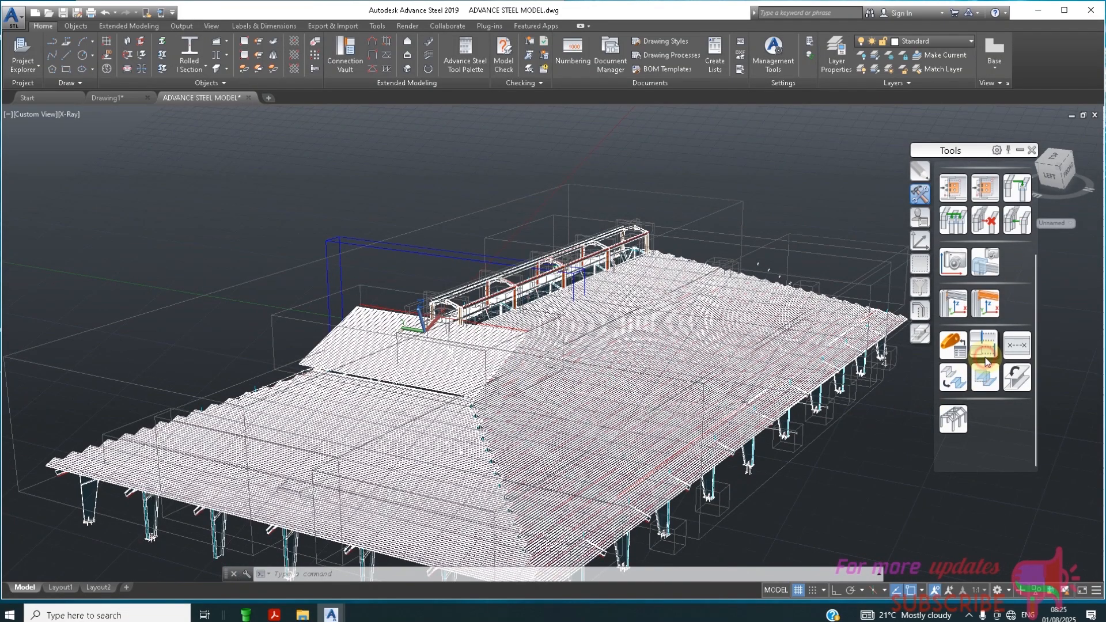
{"action": "left_click", "coordinate": [980, 385]}
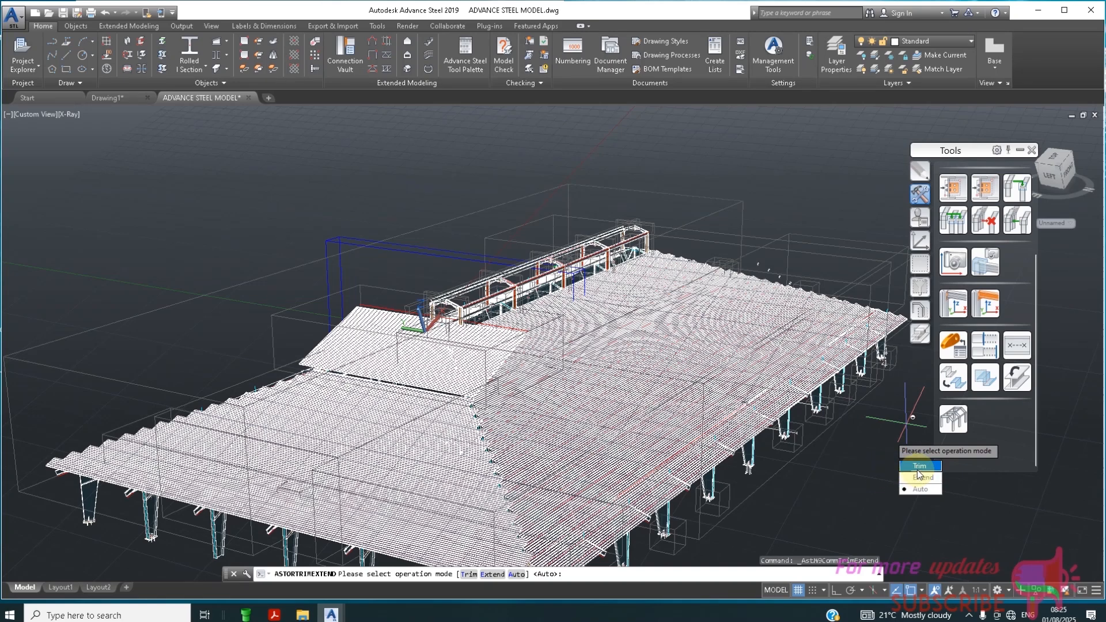
{"action": "left_click", "coordinate": [920, 467]}
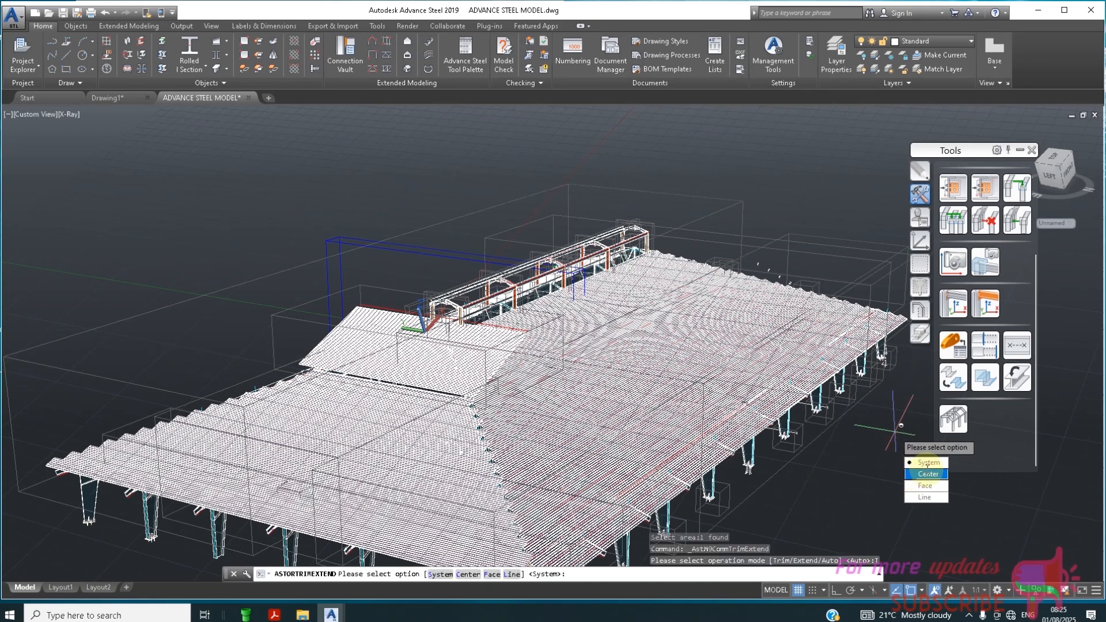
{"action": "left_click", "coordinate": [922, 464]}
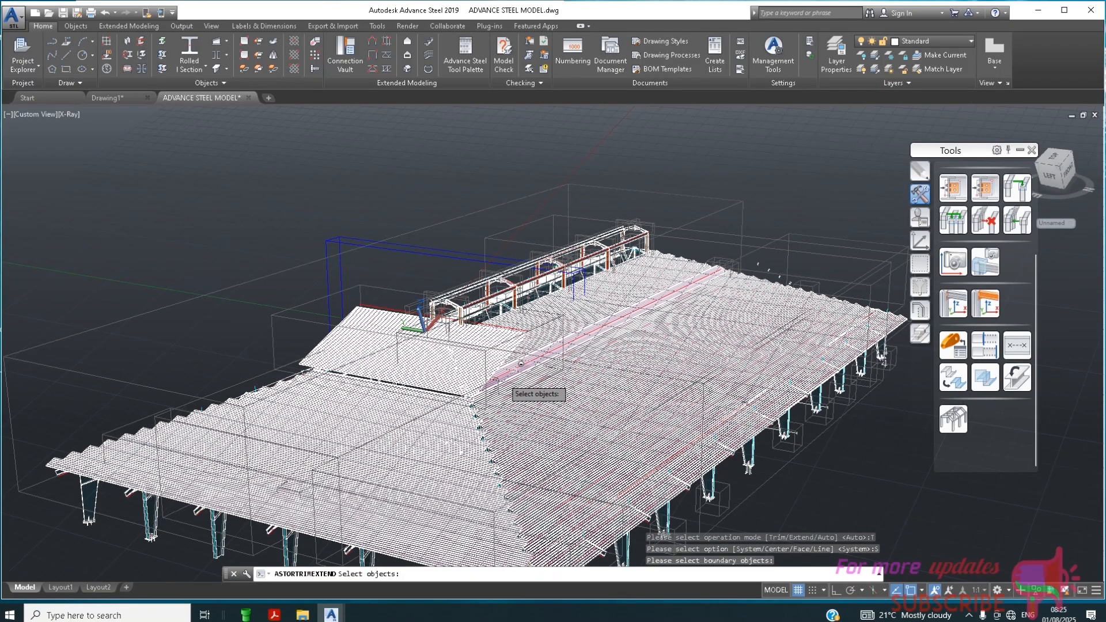
{"action": "scroll", "coordinate": [464, 372], "scroll_direction": "up", "scroll_amount": 2}
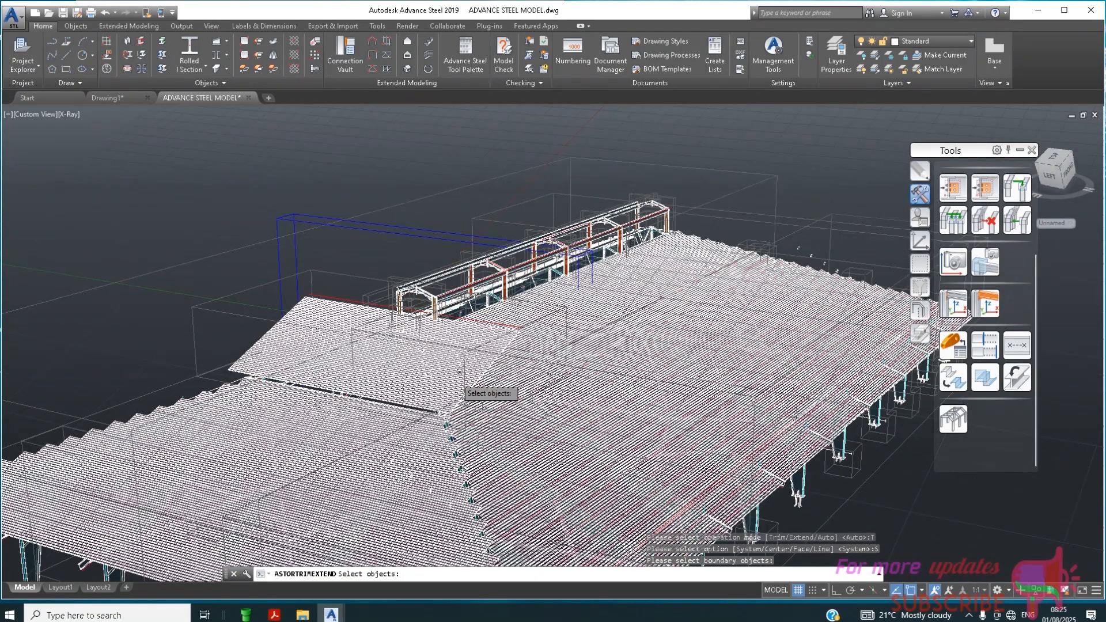
{"action": "scroll", "coordinate": [459, 372], "scroll_direction": "up", "scroll_amount": 1}
{"action": "left_click", "coordinate": [407, 433]}
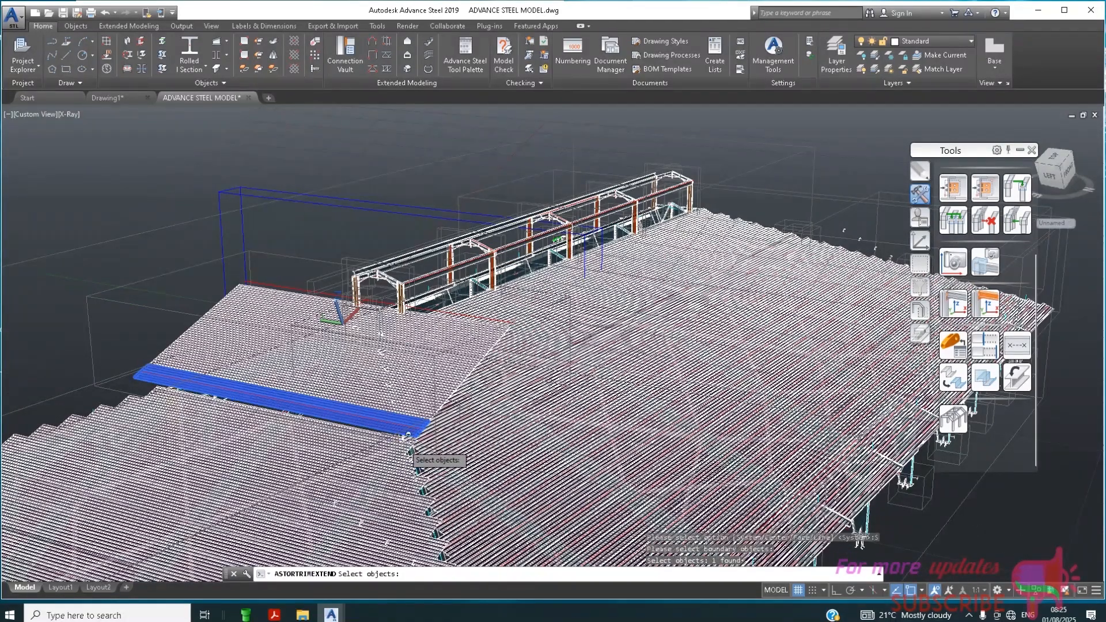
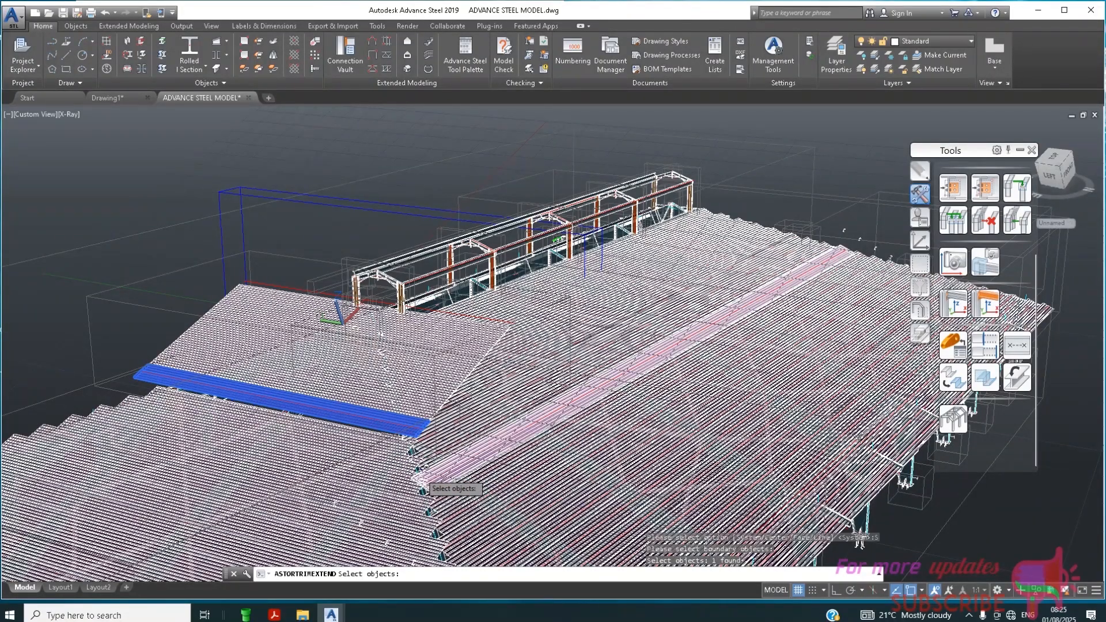
{"action": "left_click", "coordinate": [417, 469]}
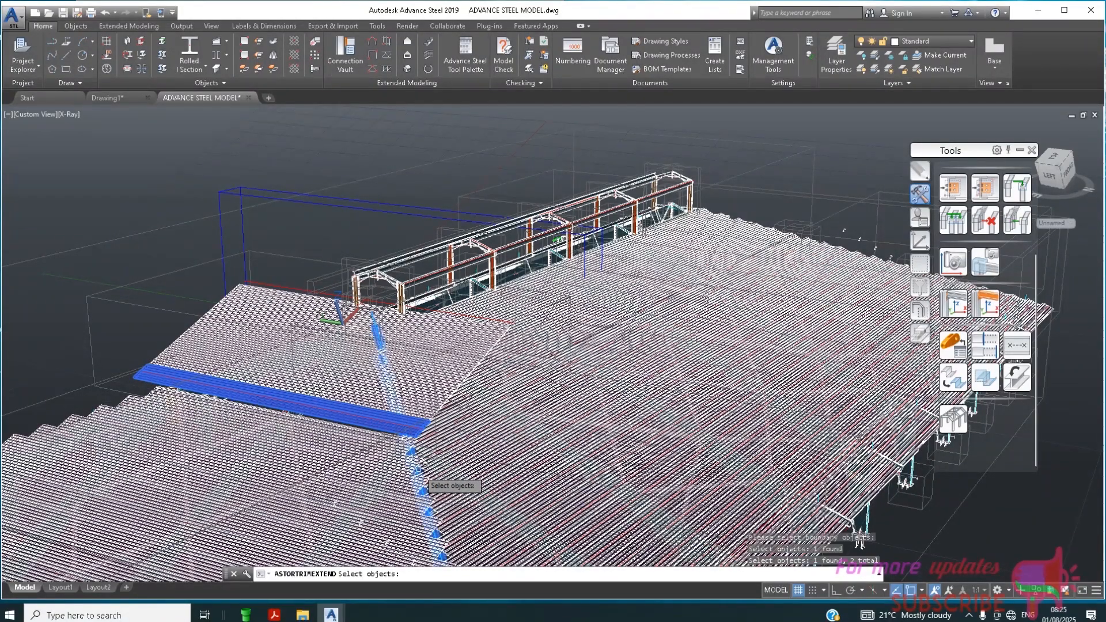
{"action": "key", "text": "Return"}
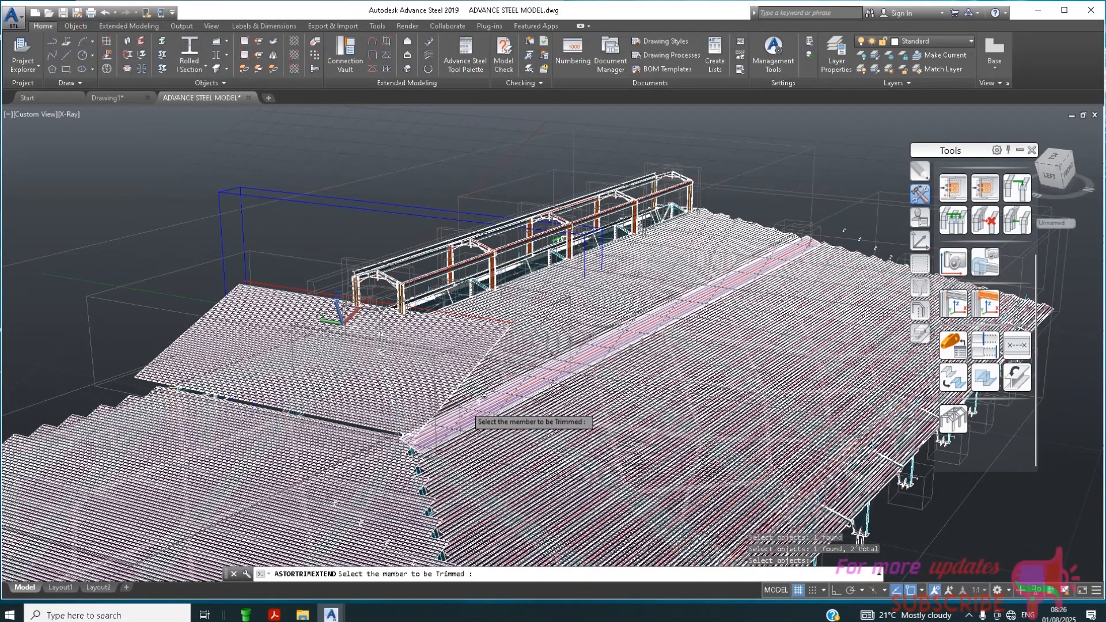
Try to trim the new end-slope cladding sheets along the hip rafter, working up the slope towards the ridge
{"action": "left_click", "coordinate": [405, 416]}
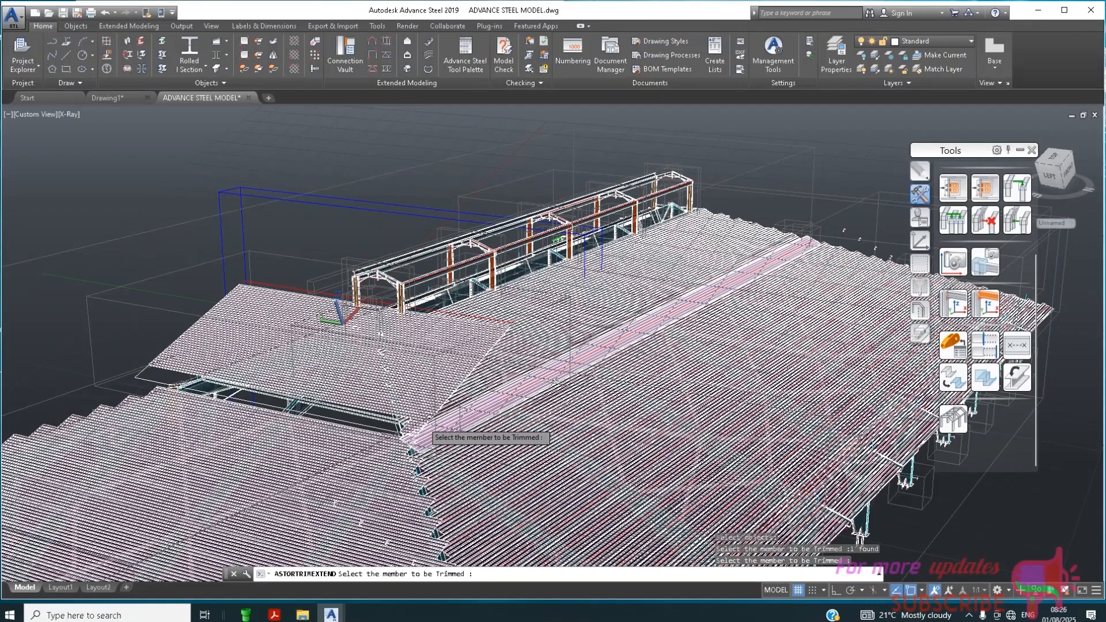
{"action": "left_click", "coordinate": [422, 419]}
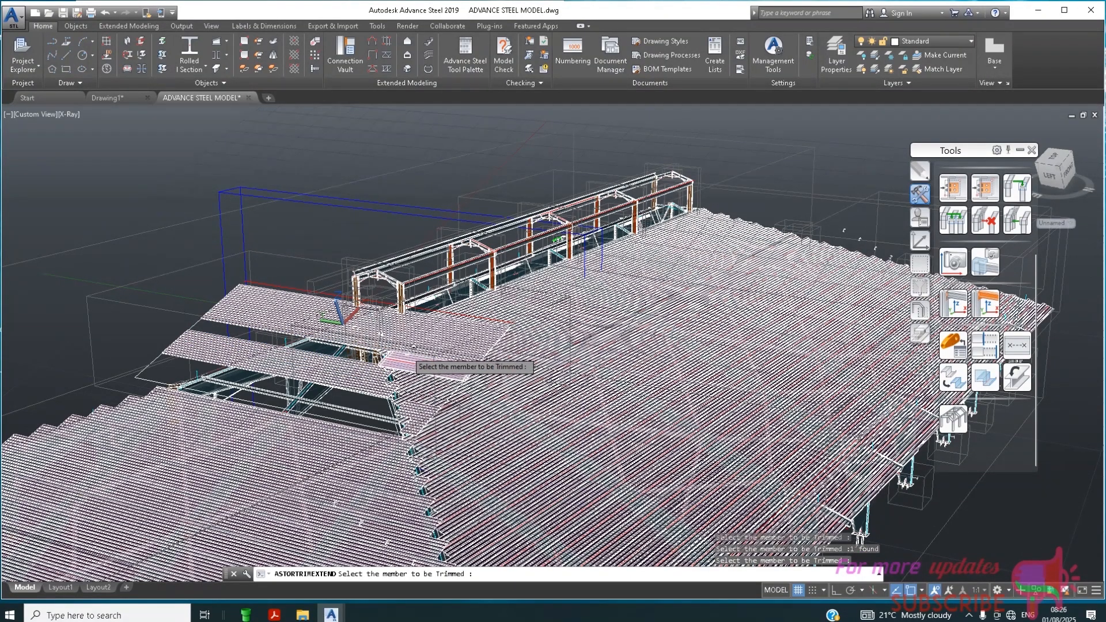
{"action": "left_click", "coordinate": [403, 332]}
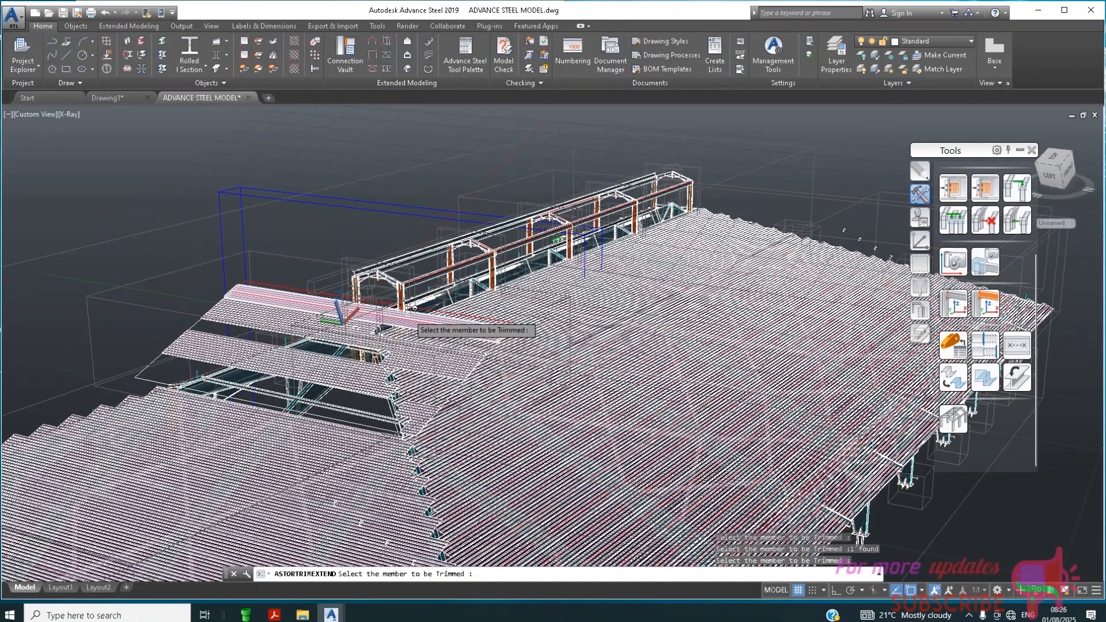
{"action": "key", "text": "Return"}
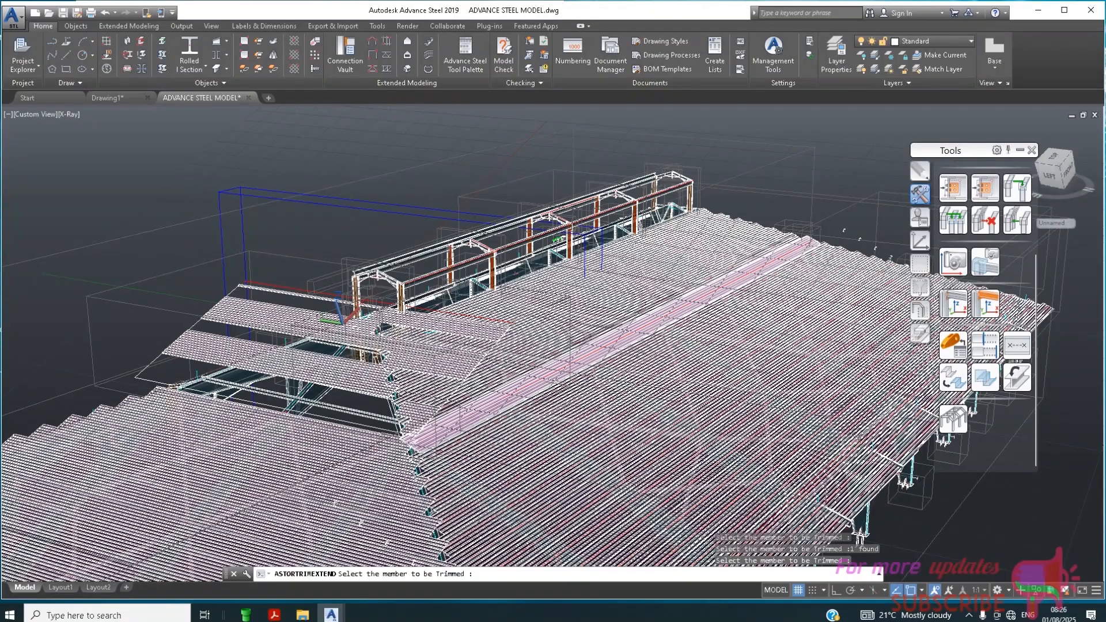
{"action": "key", "text": "Escape"}
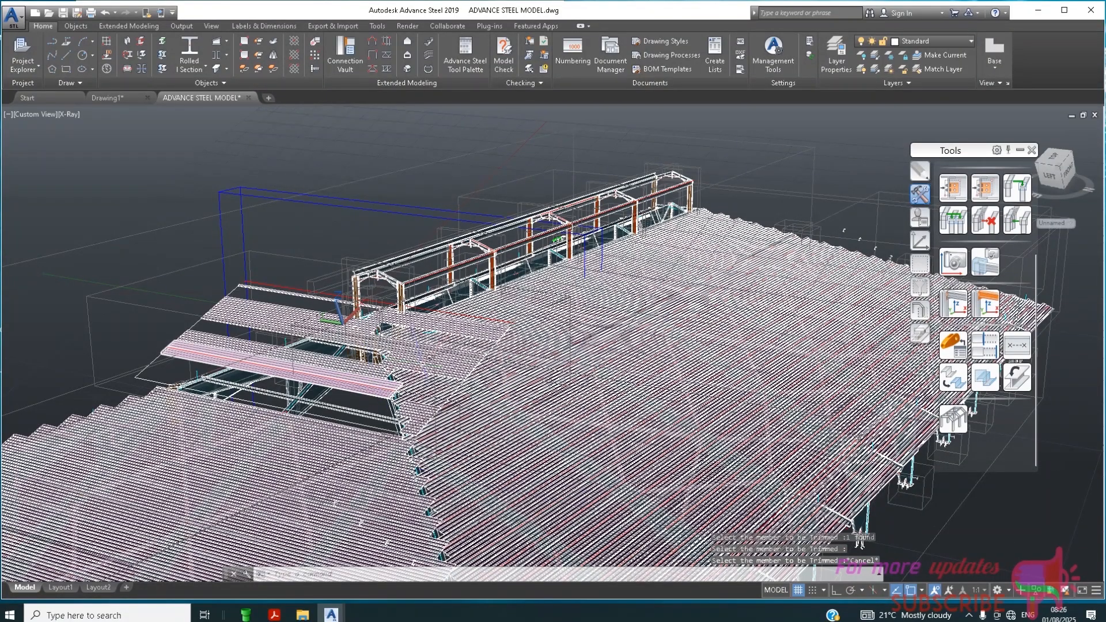
Undo the sheet trims, the new upper end-slope cladding and its rectangular area
{"action": "left_click", "coordinate": [426, 360]}
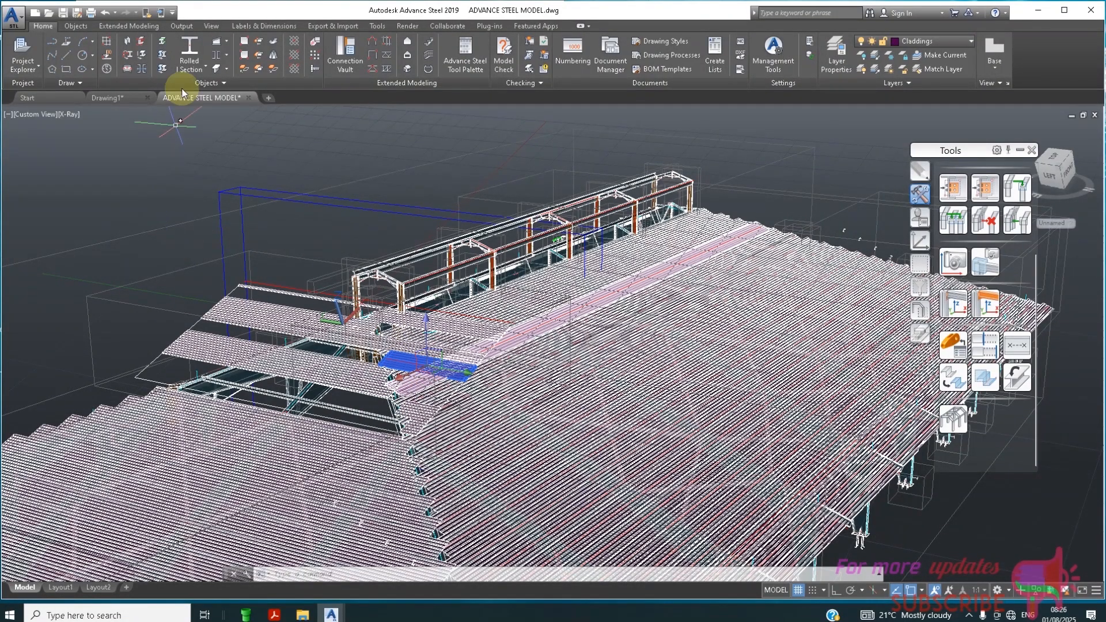
{"action": "left_click", "coordinate": [109, 15]}
{"action": "left_click", "coordinate": [109, 16]}
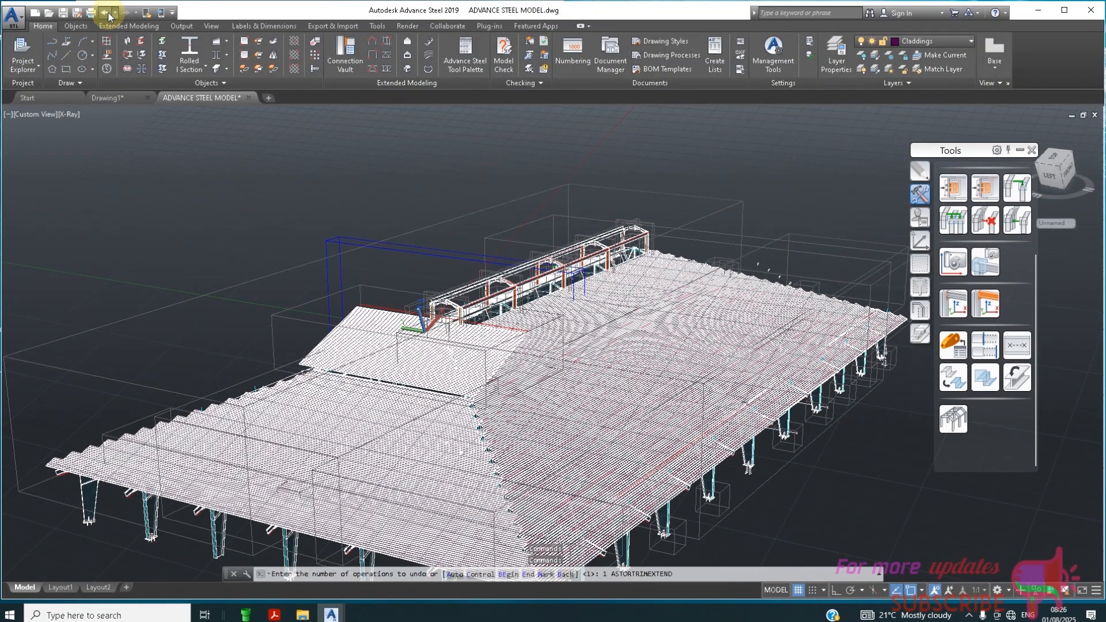
{"action": "left_click", "coordinate": [109, 16]}
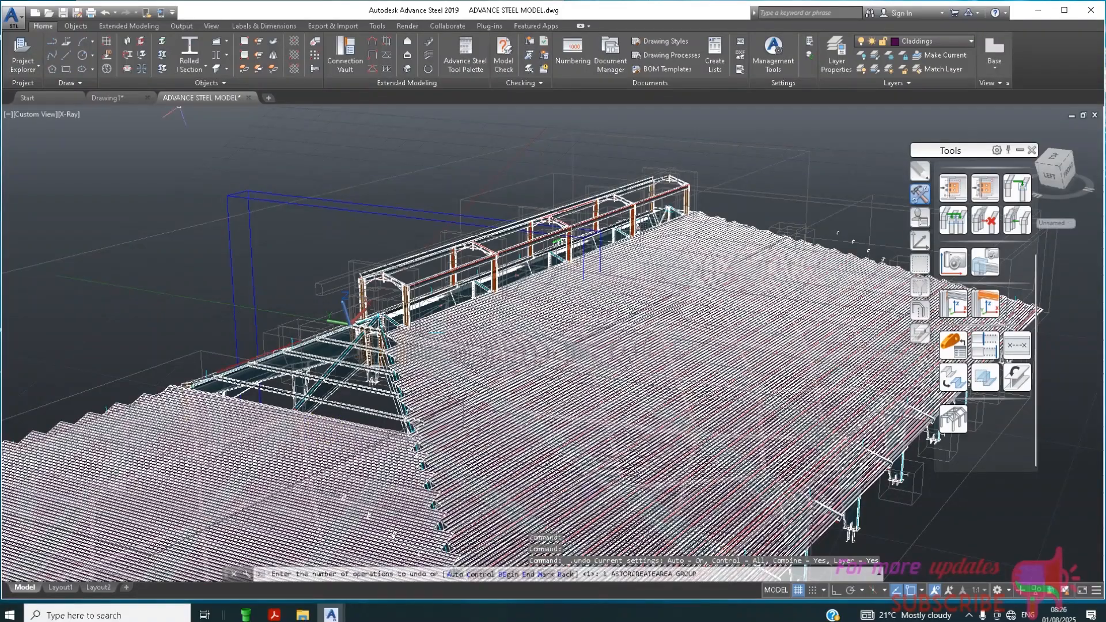
Try to extend the end slope's topmost cladding sheet towards the ridge with Extend in System mode, using that sheet as the boundary
{"action": "left_click", "coordinate": [325, 426]}
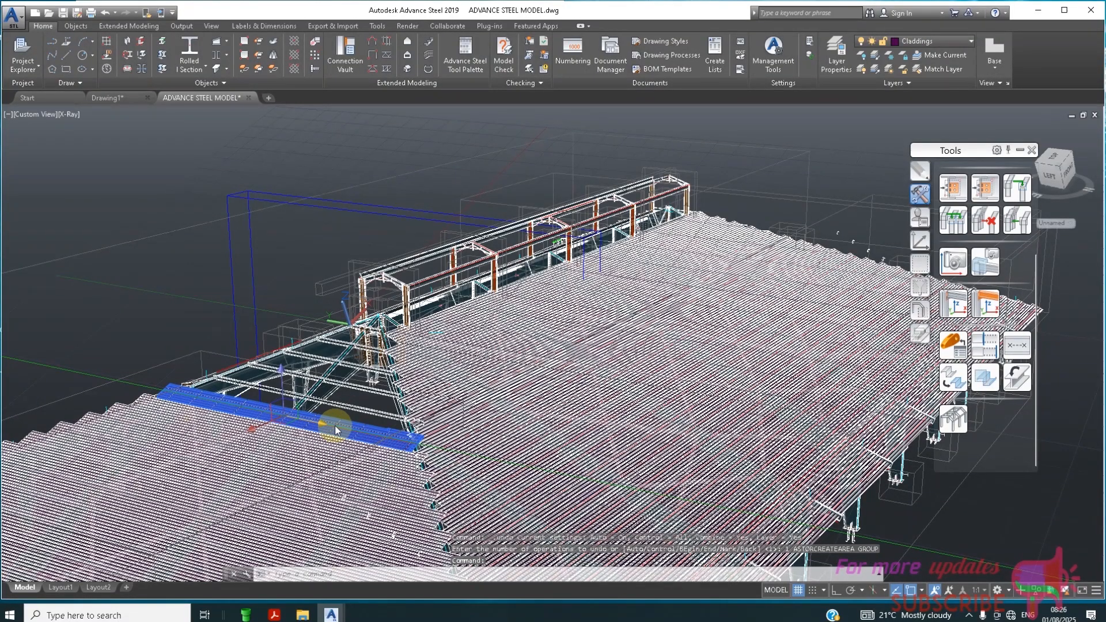
{"action": "left_click", "coordinate": [338, 435]}
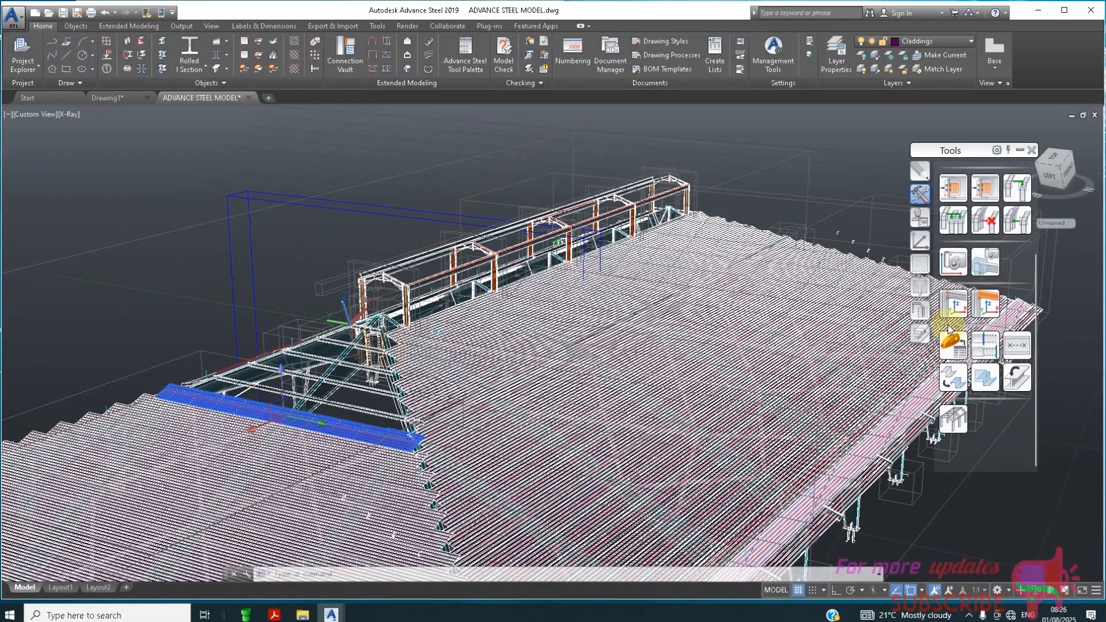
{"action": "left_click", "coordinate": [982, 349]}
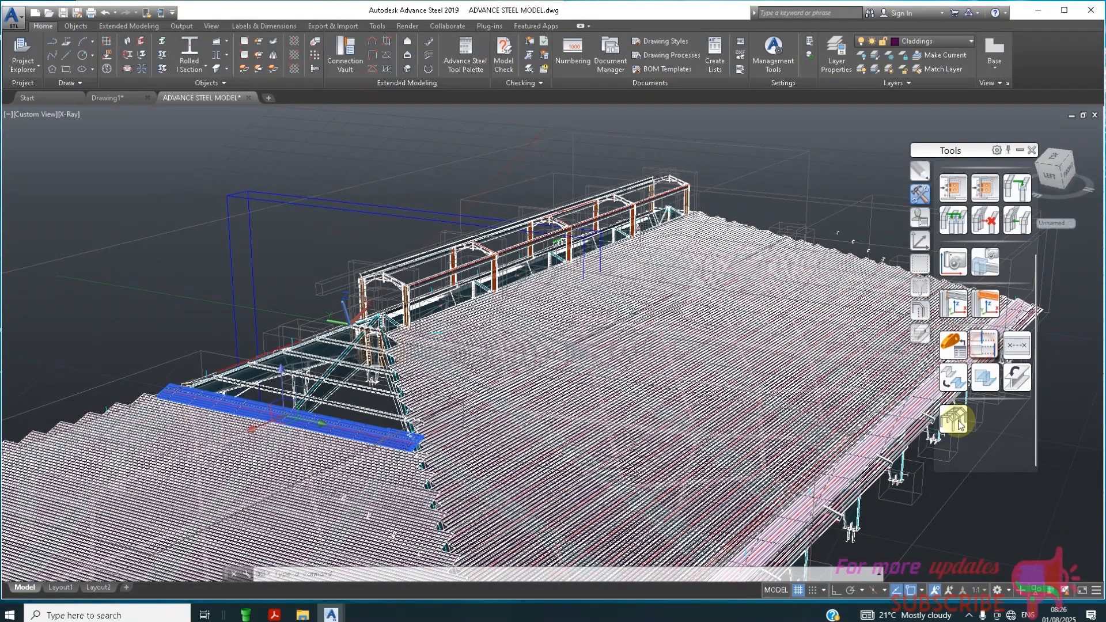
{"action": "left_click", "coordinate": [776, 474]}
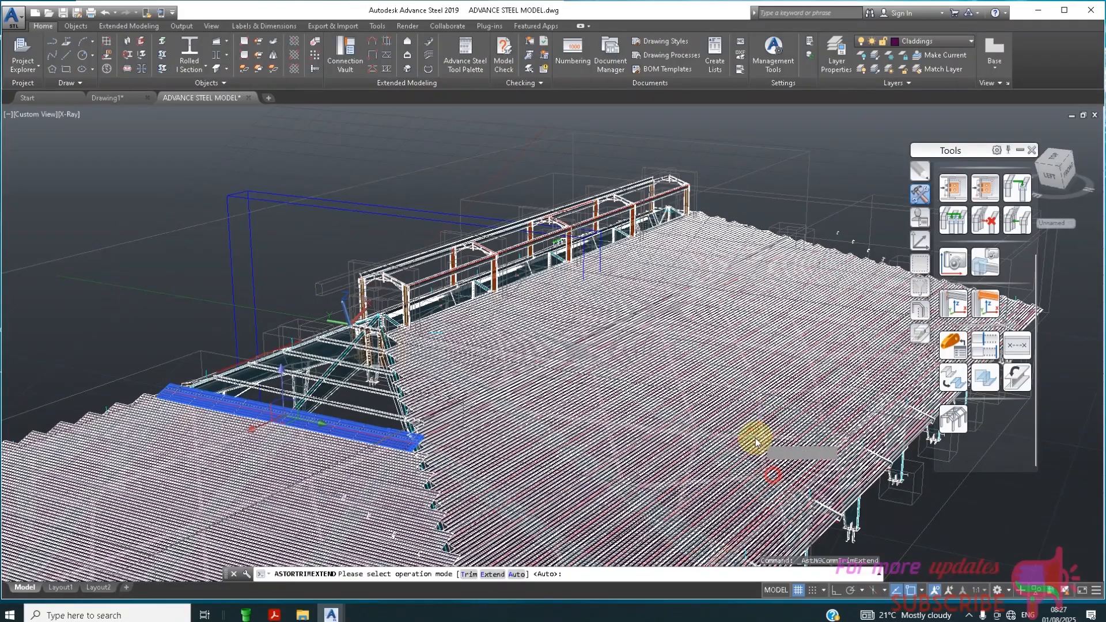
{"action": "left_click", "coordinate": [790, 466]}
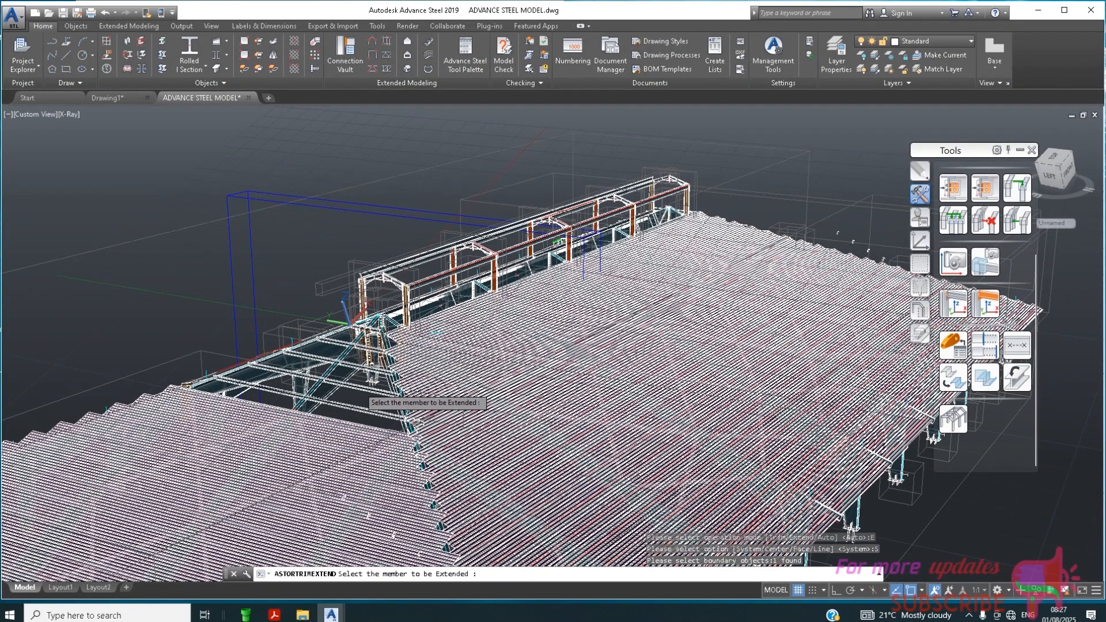
{"action": "left_click", "coordinate": [359, 438]}
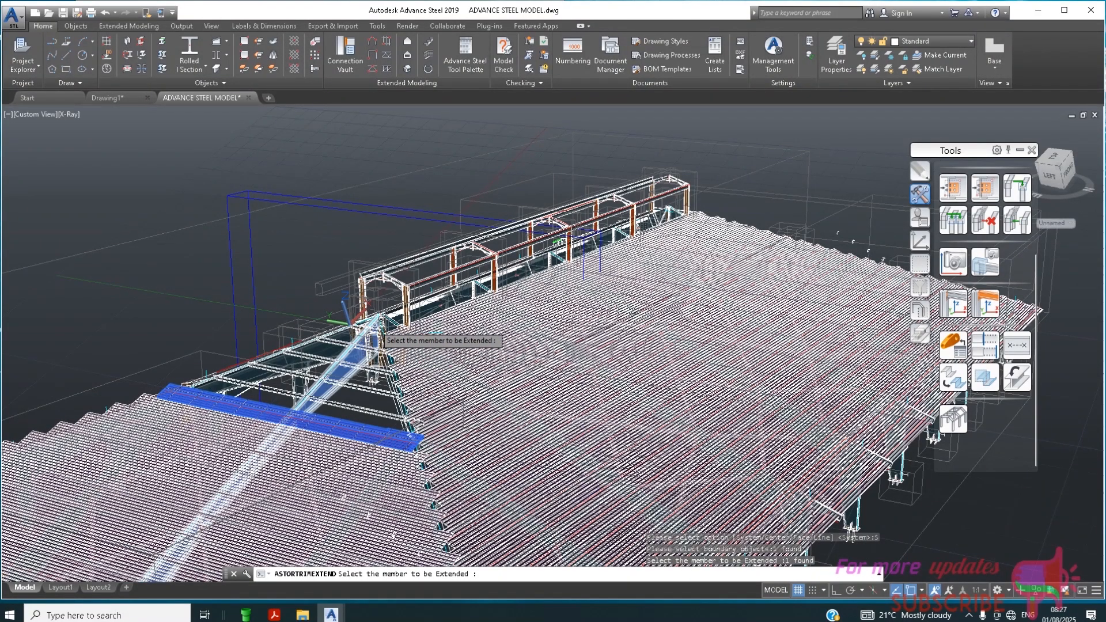
{"action": "scroll", "coordinate": [375, 331], "scroll_direction": "up", "scroll_amount": 3}
{"action": "scroll", "coordinate": [380, 340], "scroll_direction": "up", "scroll_amount": 2}
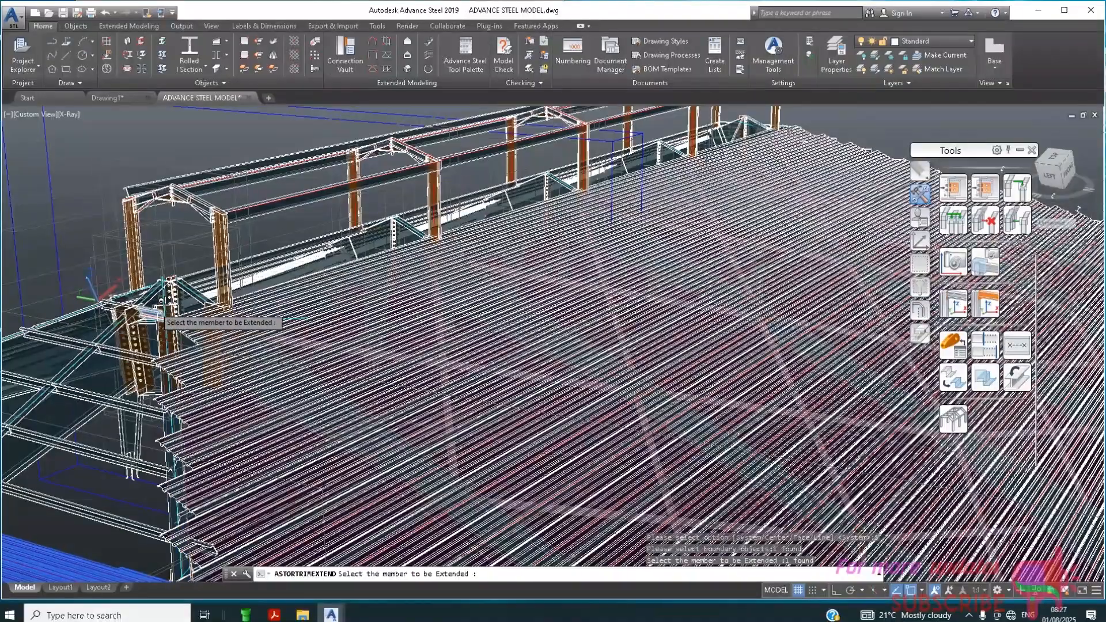
{"action": "left_click", "coordinate": [128, 321]}
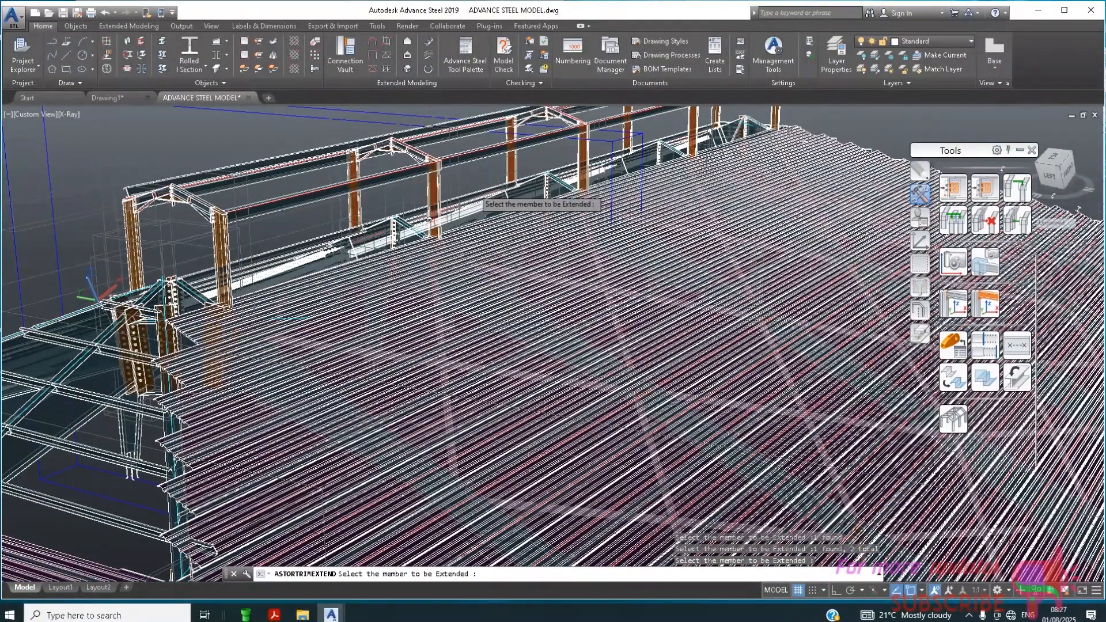
{"action": "scroll", "coordinate": [439, 222], "scroll_direction": "down", "scroll_amount": 2}
{"action": "scroll", "coordinate": [439, 222], "scroll_direction": "down", "scroll_amount": 2}
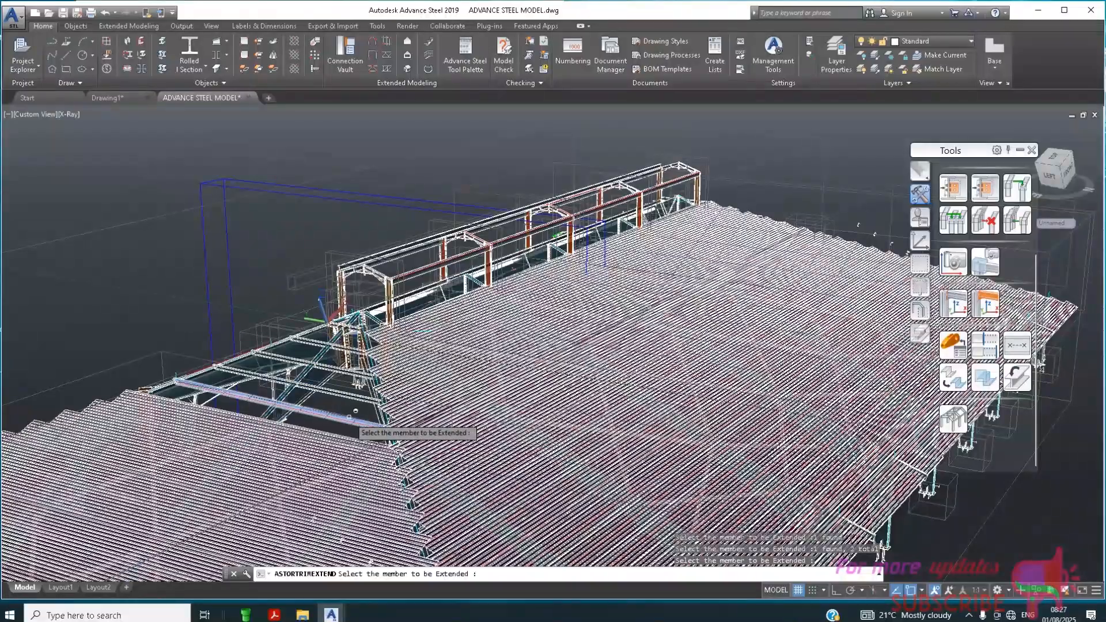
{"action": "left_click", "coordinate": [333, 434]}
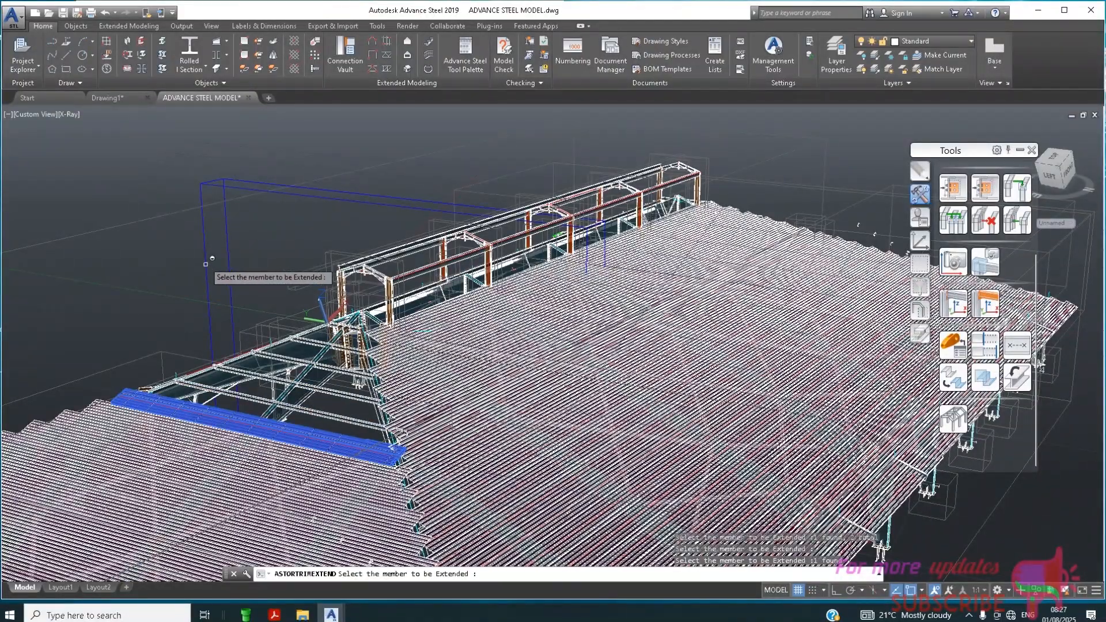
{"action": "key", "text": "Return"}
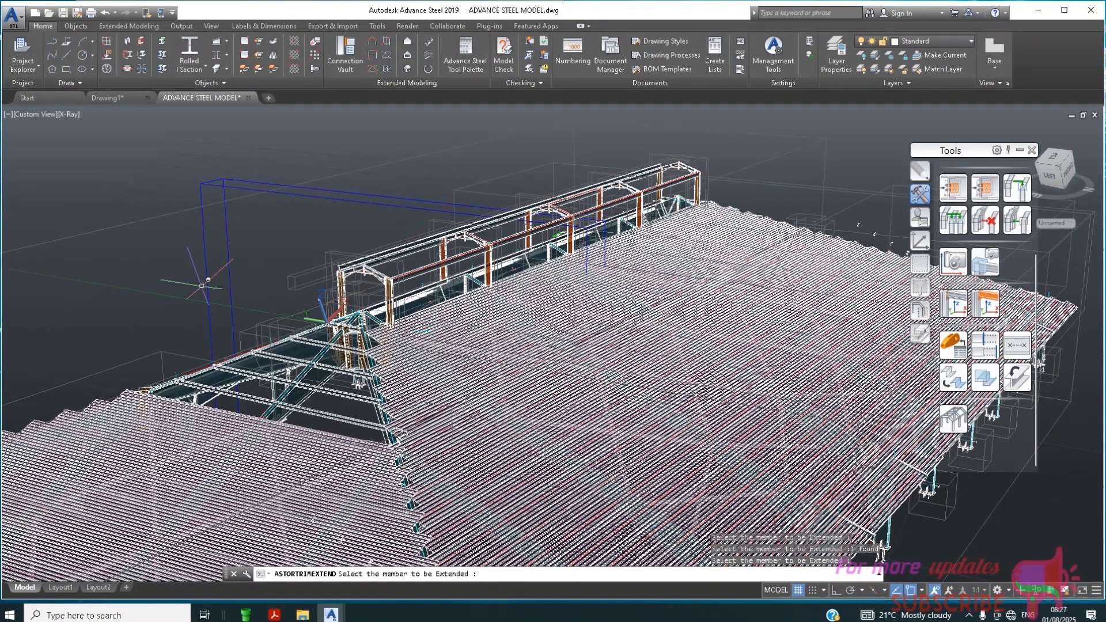
{"action": "key", "text": "Return"}
{"action": "scroll", "coordinate": [301, 127], "scroll_direction": "down", "scroll_amount": 1}
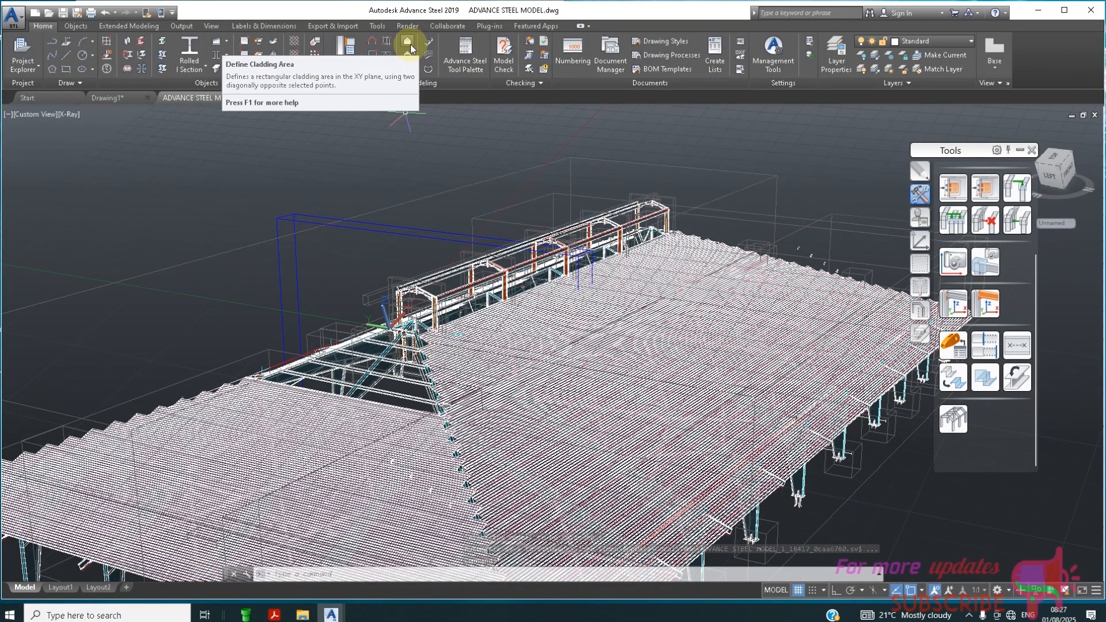
{"action": "left_click", "coordinate": [408, 68]}
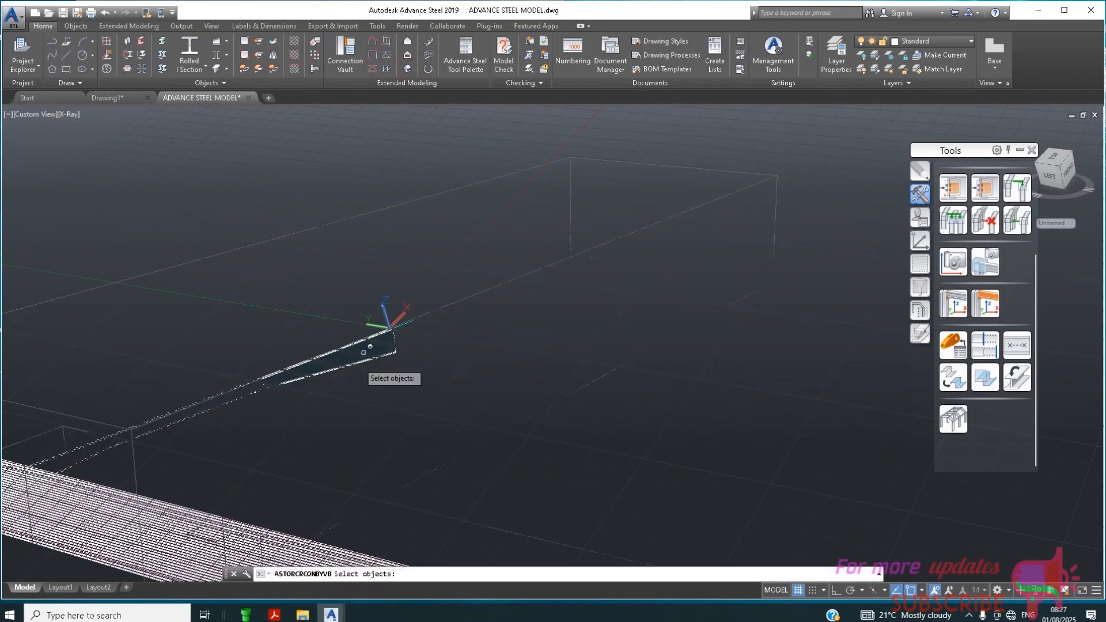
{"action": "scroll", "coordinate": [339, 398], "scroll_direction": "up", "scroll_amount": 3}
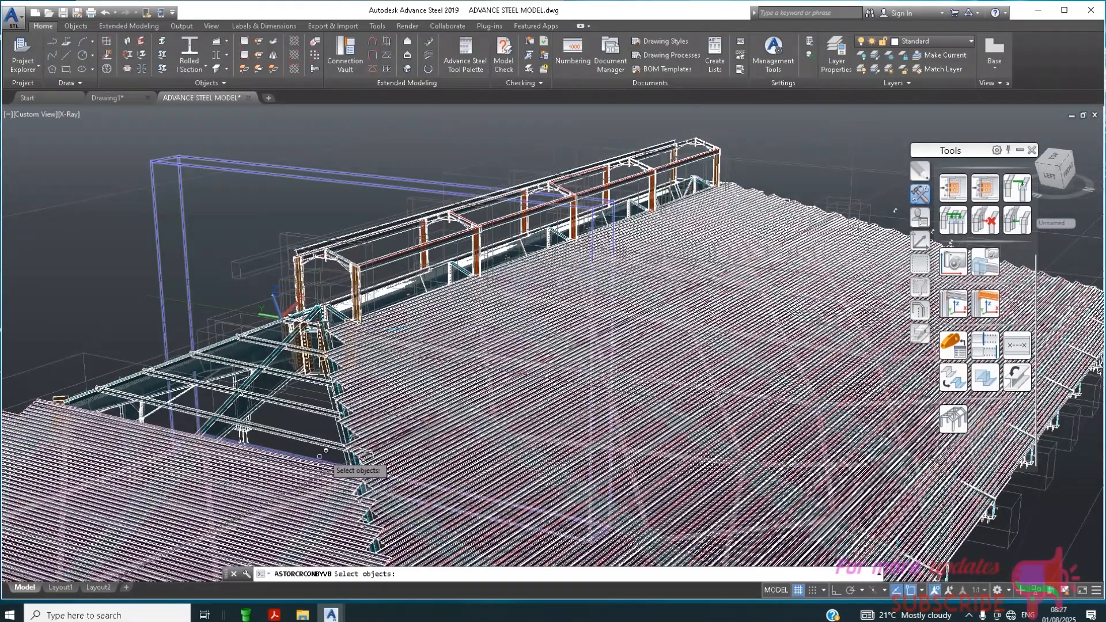
{"action": "key", "text": "Escape"}
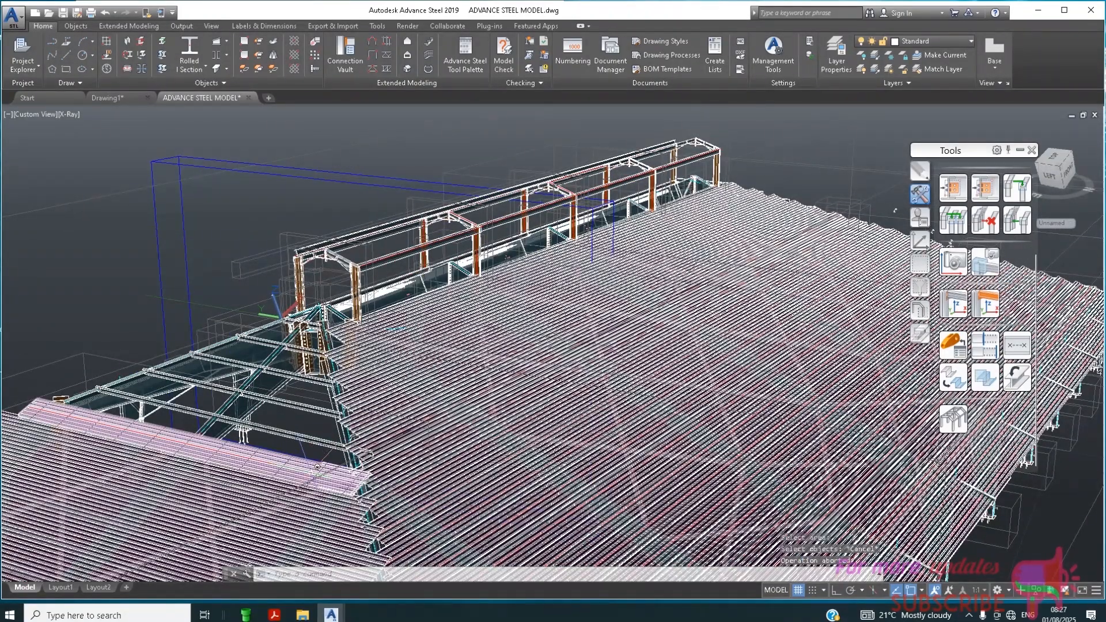
Copy the end slope's topmost cladding sheet up the open slope as an array of 6 items, spaced by one sheet
{"action": "left_click", "coordinate": [317, 466]}
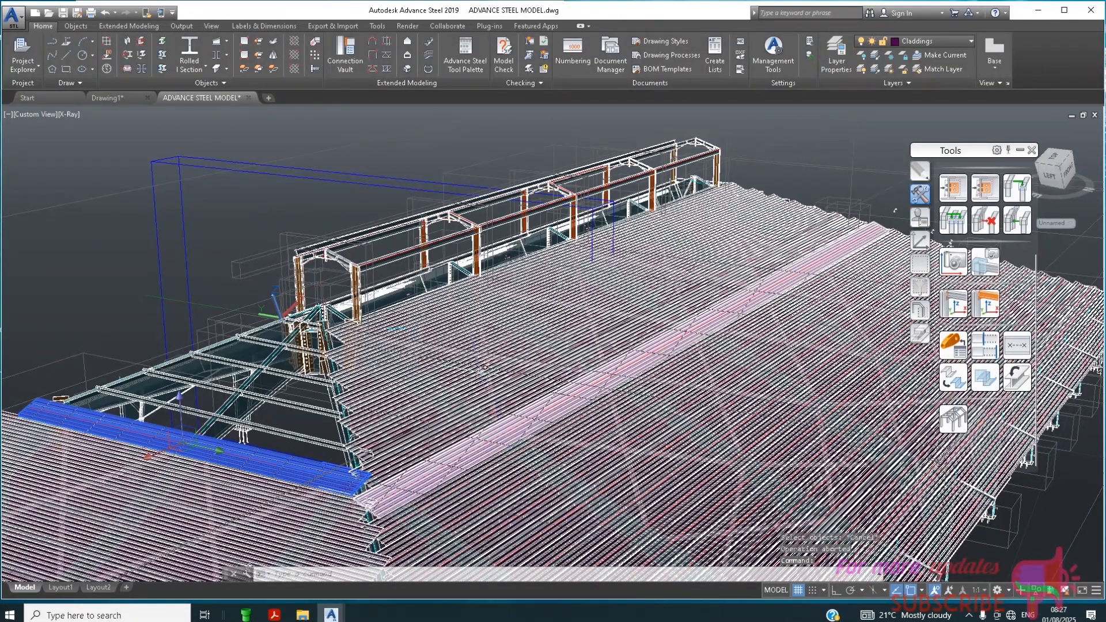
{"action": "right_click", "coordinate": [416, 154]}
{"action": "left_click", "coordinate": [452, 249]}
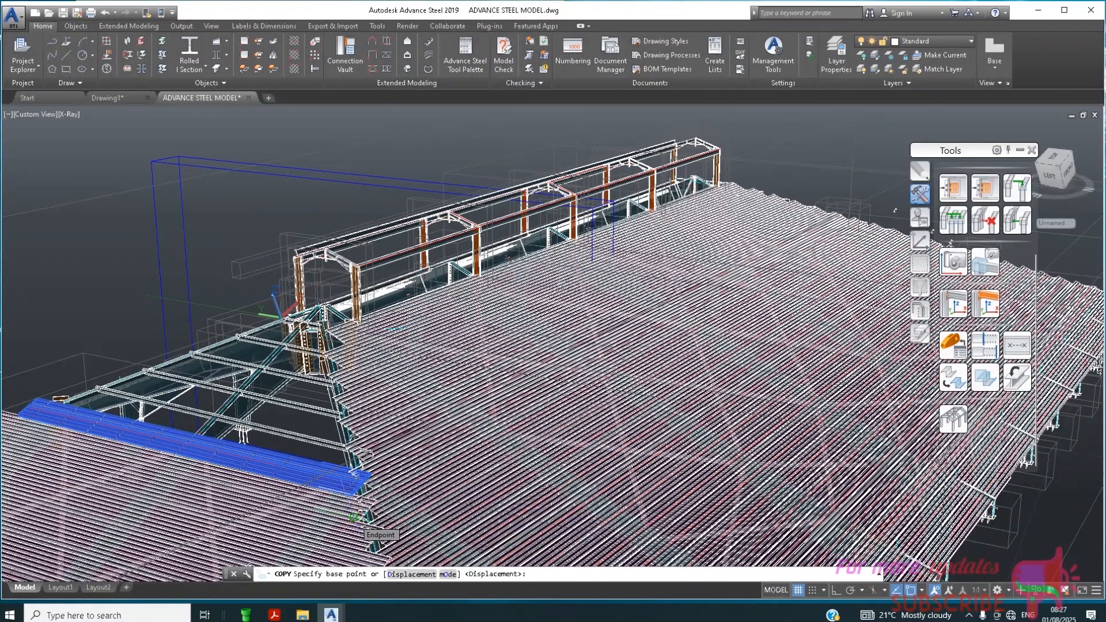
{"action": "scroll", "coordinate": [353, 518], "scroll_direction": "up", "scroll_amount": 1}
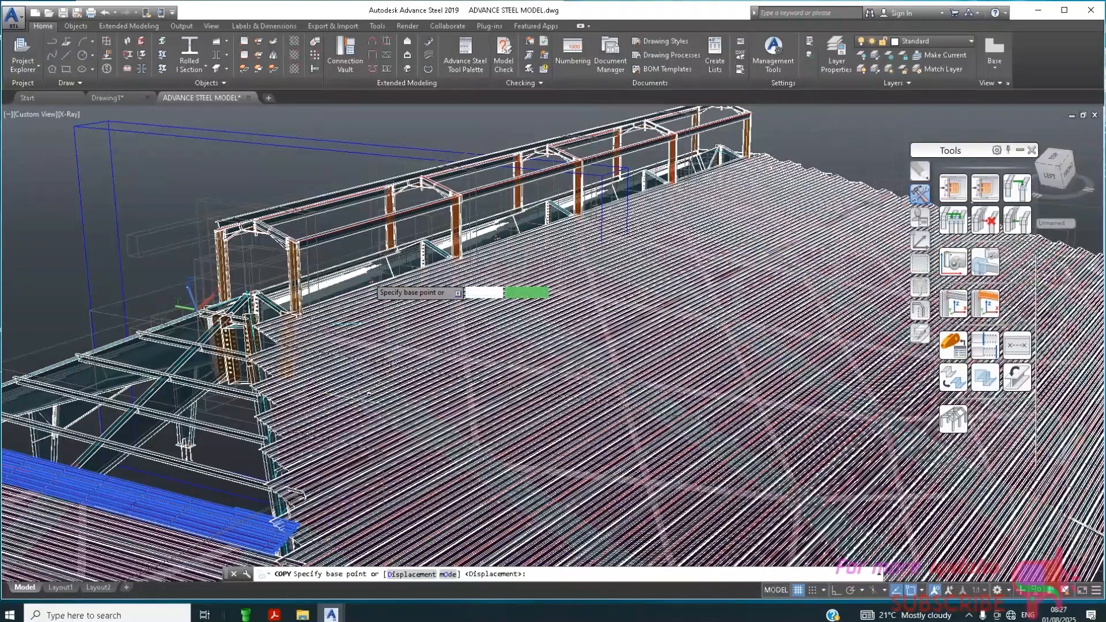
{"action": "scroll", "coordinate": [367, 247], "scroll_direction": "down", "scroll_amount": 1}
{"action": "scroll", "coordinate": [369, 251], "scroll_direction": "down", "scroll_amount": 2}
{"action": "scroll", "coordinate": [461, 400], "scroll_direction": "down", "scroll_amount": 1}
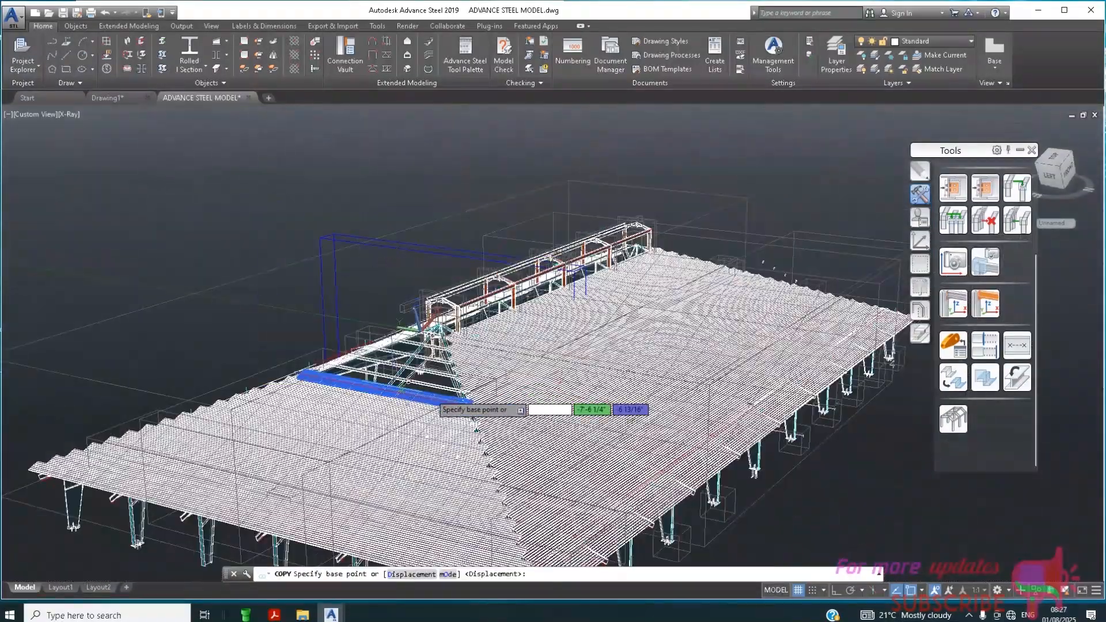
{"action": "scroll", "coordinate": [464, 442], "scroll_direction": "up", "scroll_amount": 1}
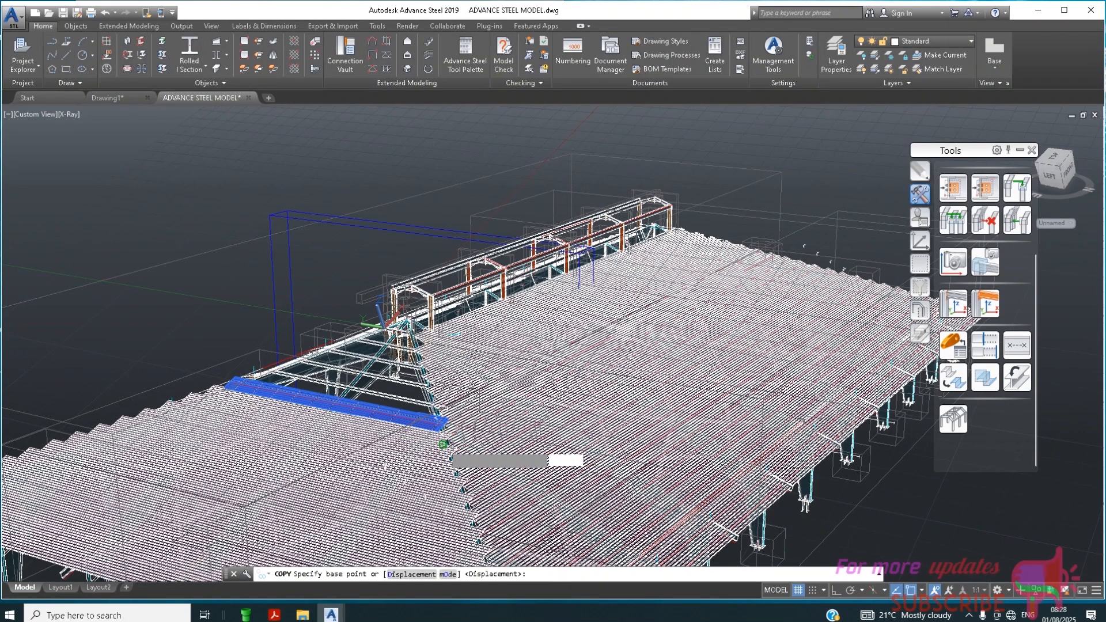
{"action": "left_click", "coordinate": [443, 444]}
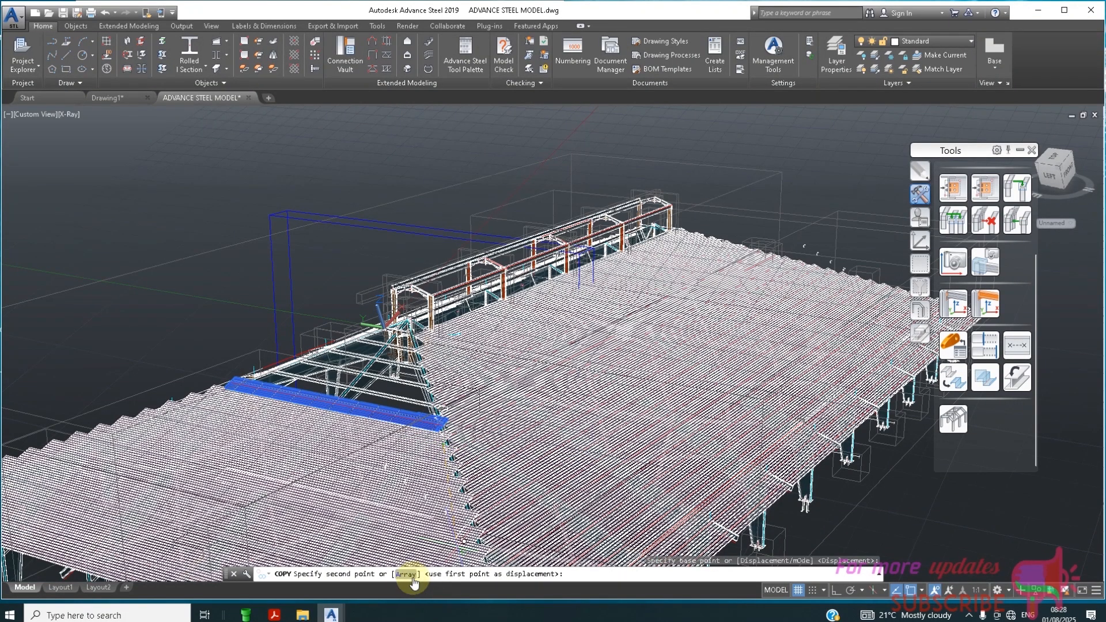
{"action": "left_click", "coordinate": [405, 573]}
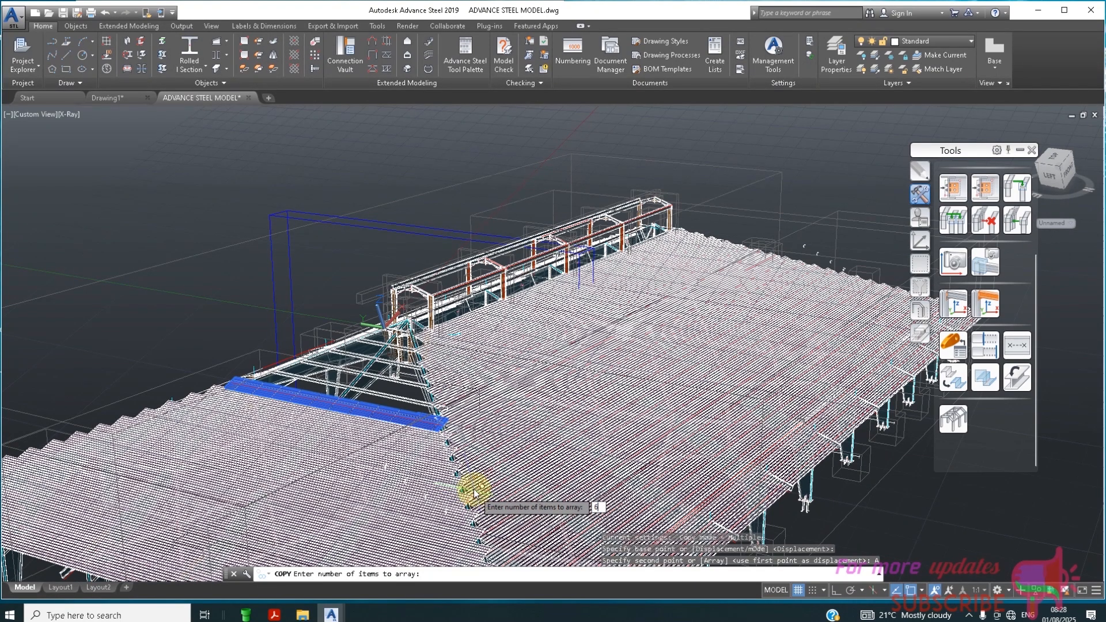
{"action": "key", "text": "Return"}
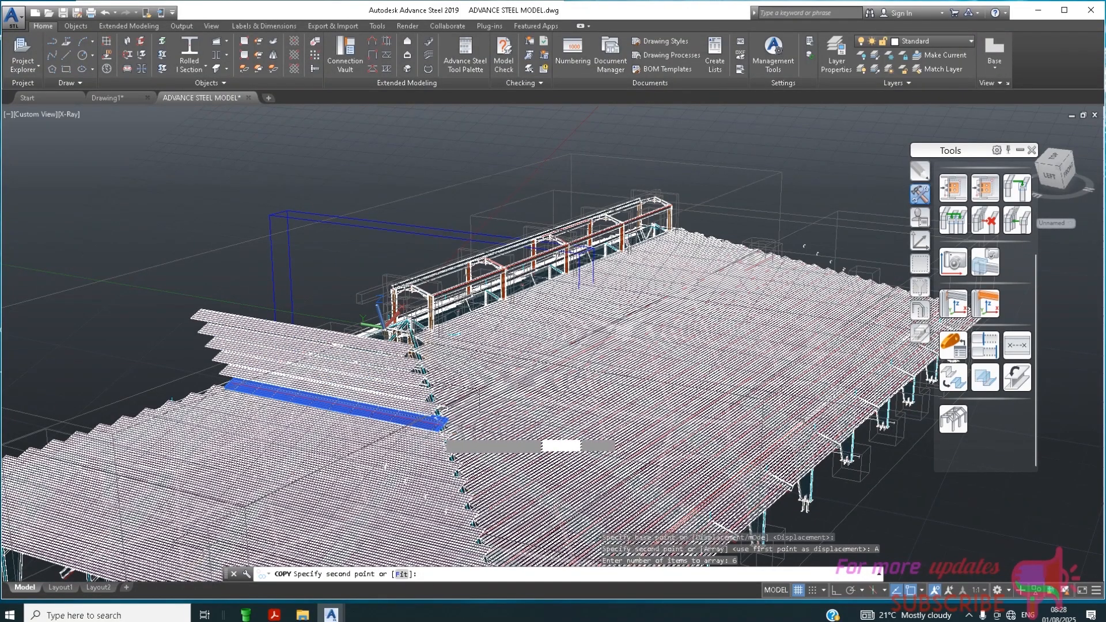
{"action": "left_click", "coordinate": [433, 415]}
Place one more copy of the sheet above the array beside the ridge and finish copying
{"action": "scroll", "coordinate": [362, 364], "scroll_direction": "up", "scroll_amount": 1}
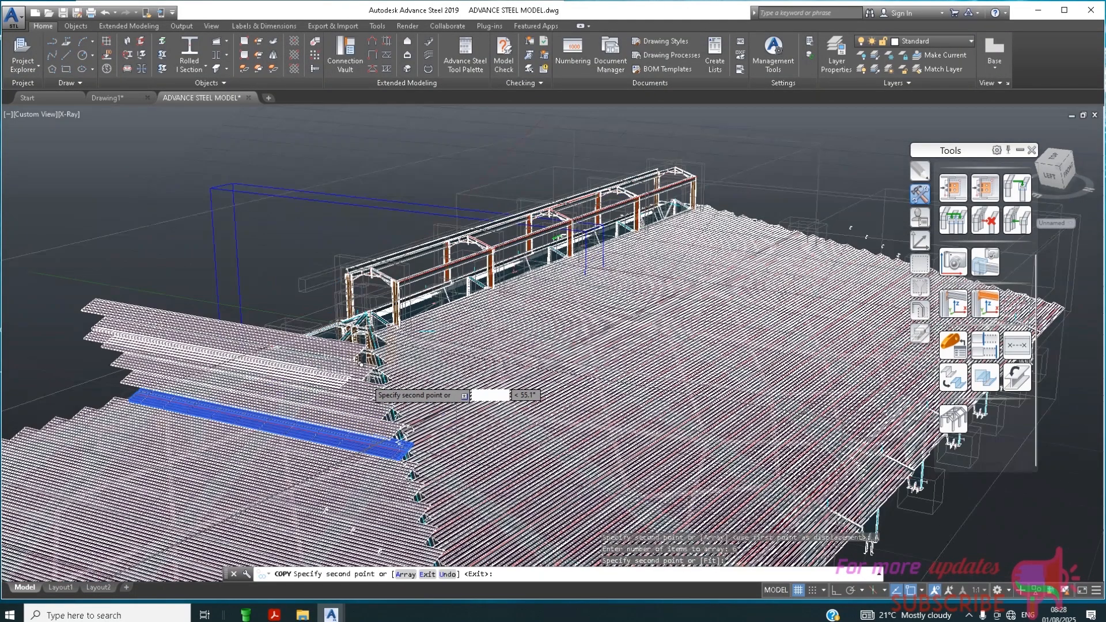
{"action": "scroll", "coordinate": [362, 364], "scroll_direction": "up", "scroll_amount": 1}
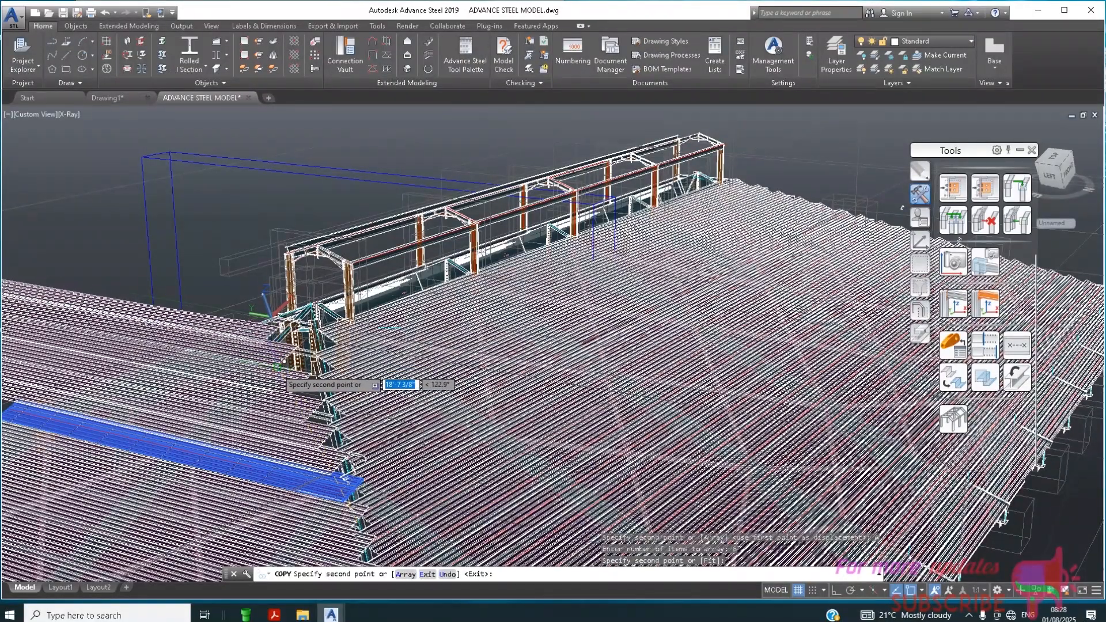
{"action": "left_click", "coordinate": [286, 360]}
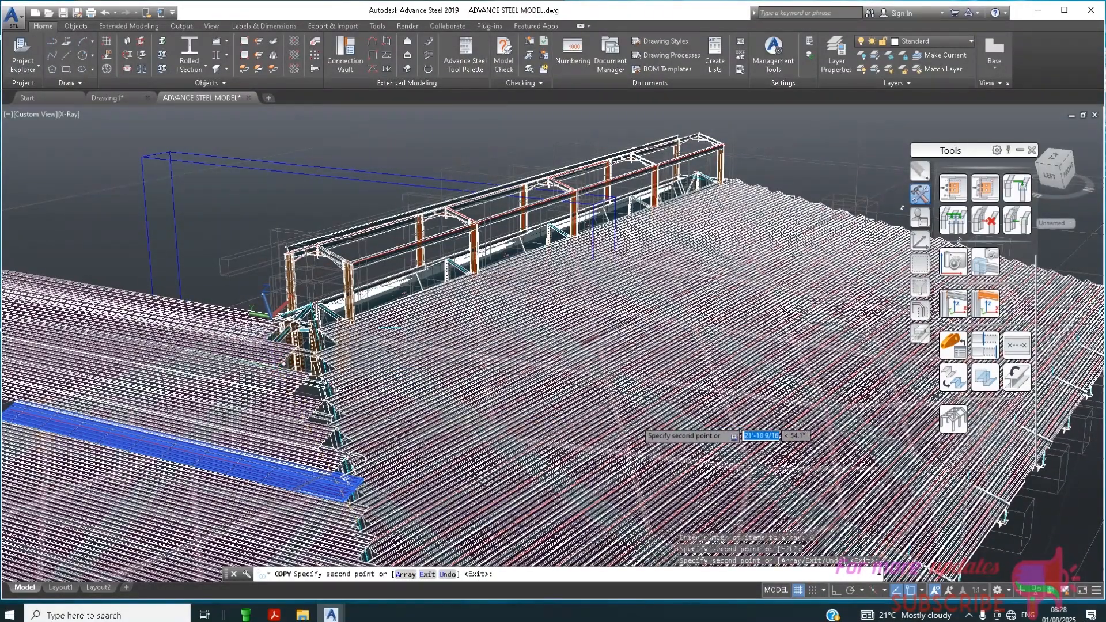
{"action": "key", "text": "Escape"}
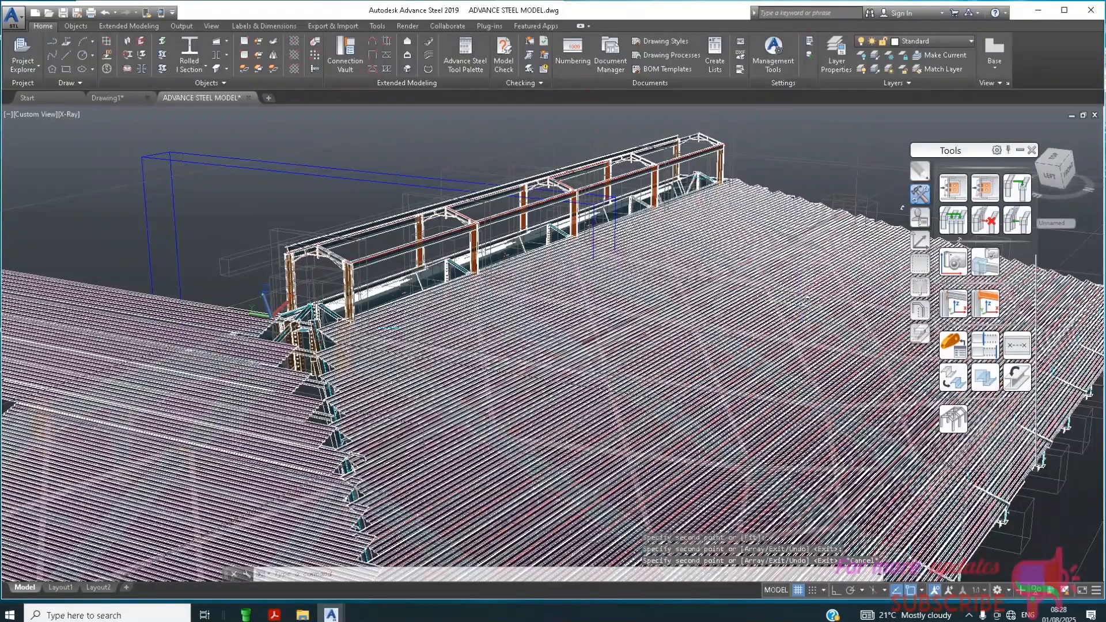
{"action": "scroll", "coordinate": [576, 323], "scroll_direction": "down", "scroll_amount": 3}
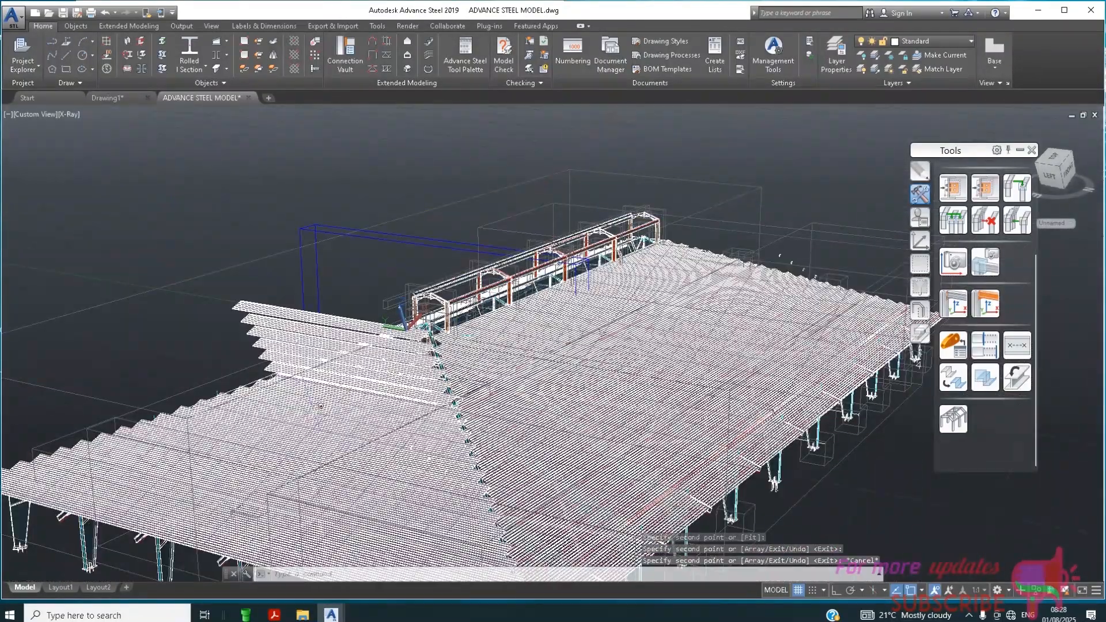
{"action": "scroll", "coordinate": [547, 340], "scroll_direction": "up", "scroll_amount": 4}
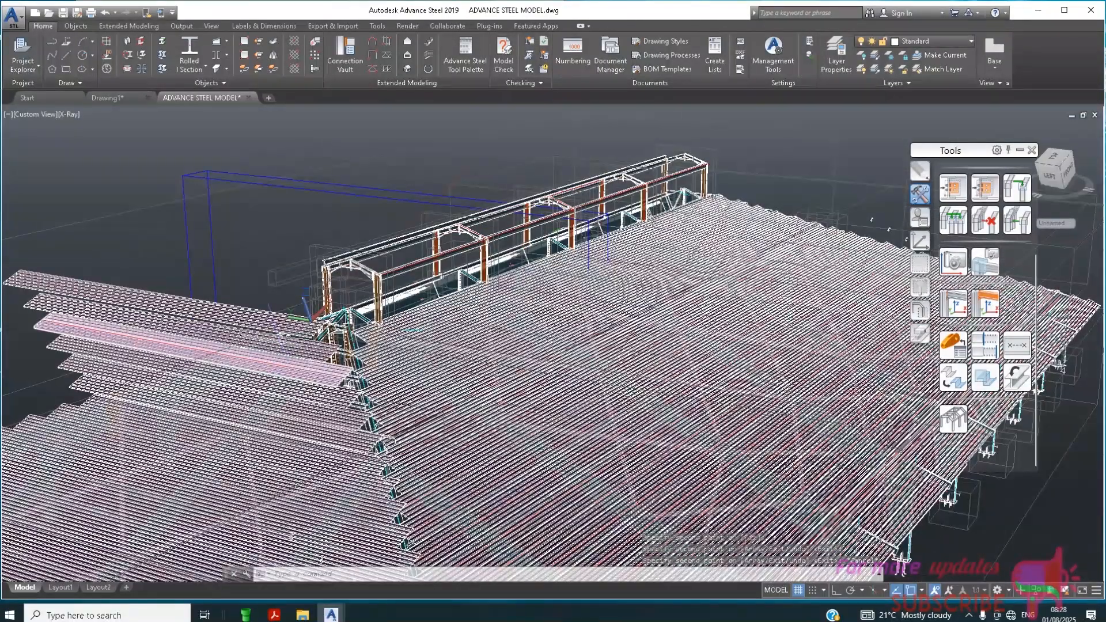
Try to trim the copied end-slope sheets in System mode, using the sheet below them and the far hip rafter as boundaries
{"action": "left_click", "coordinate": [954, 420]}
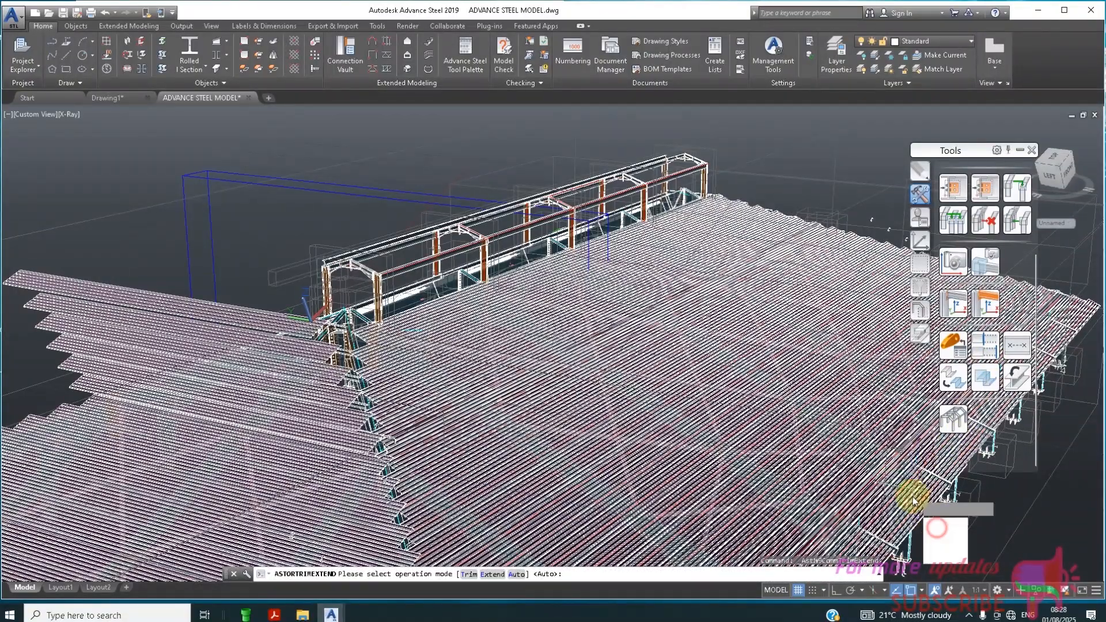
{"action": "left_click", "coordinate": [930, 523]}
{"action": "left_click", "coordinate": [937, 525]}
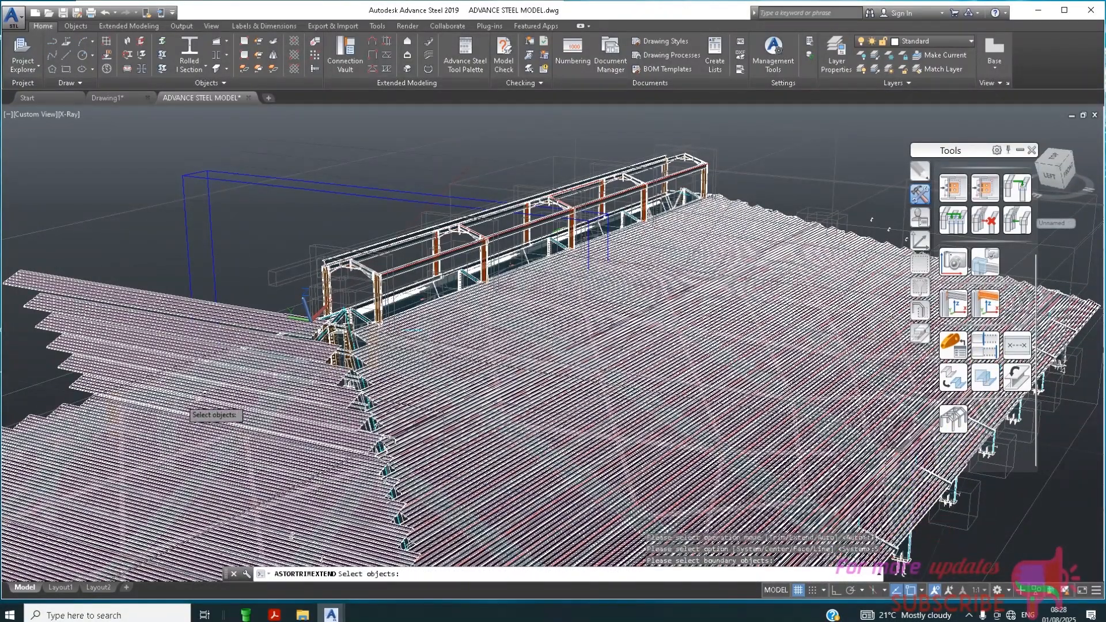
{"action": "left_click", "coordinate": [98, 378]}
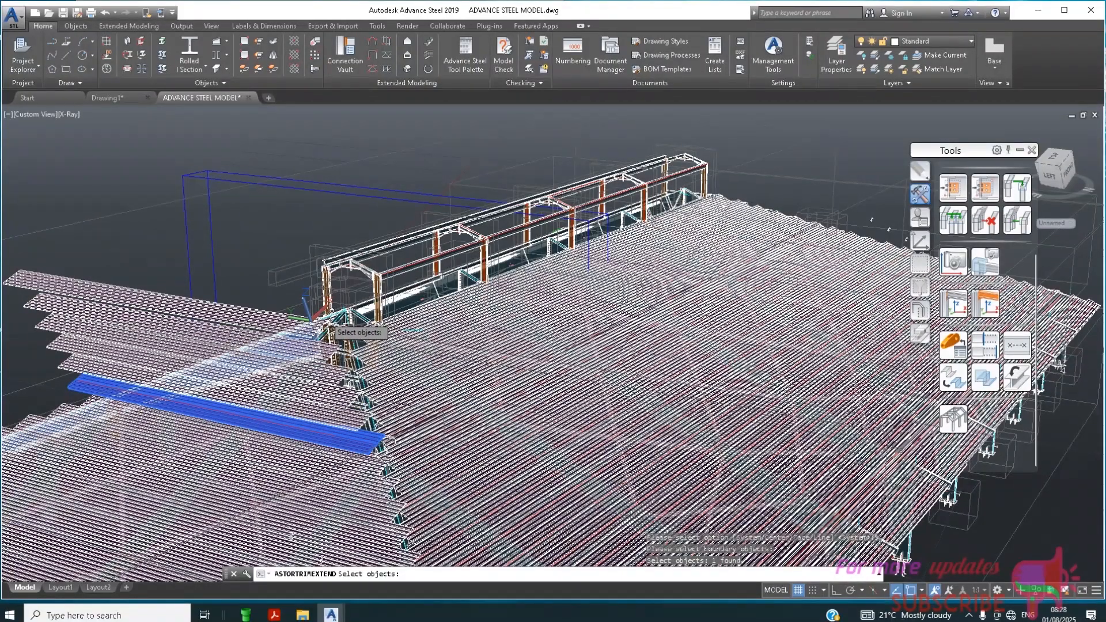
{"action": "left_click", "coordinate": [332, 323]}
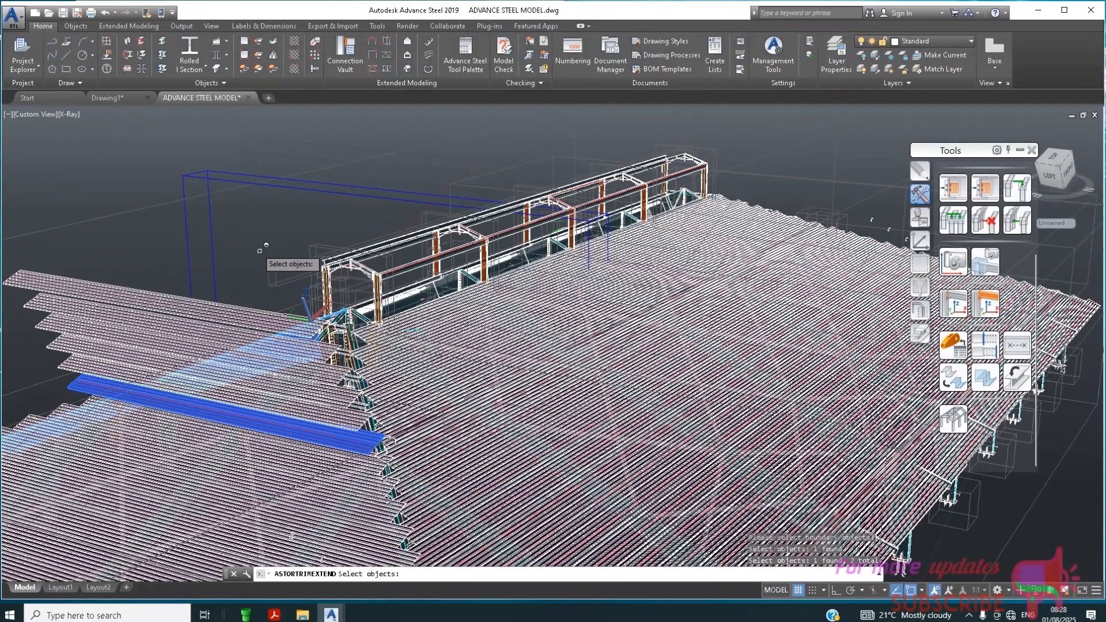
{"action": "key", "text": "Return"}
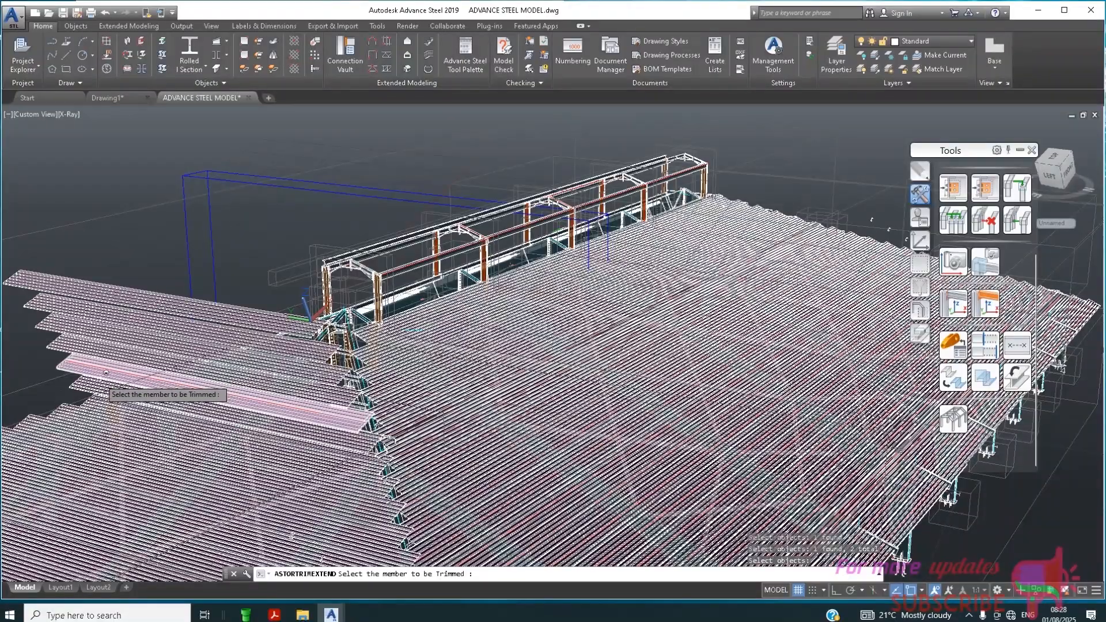
{"action": "left_click", "coordinate": [102, 377]}
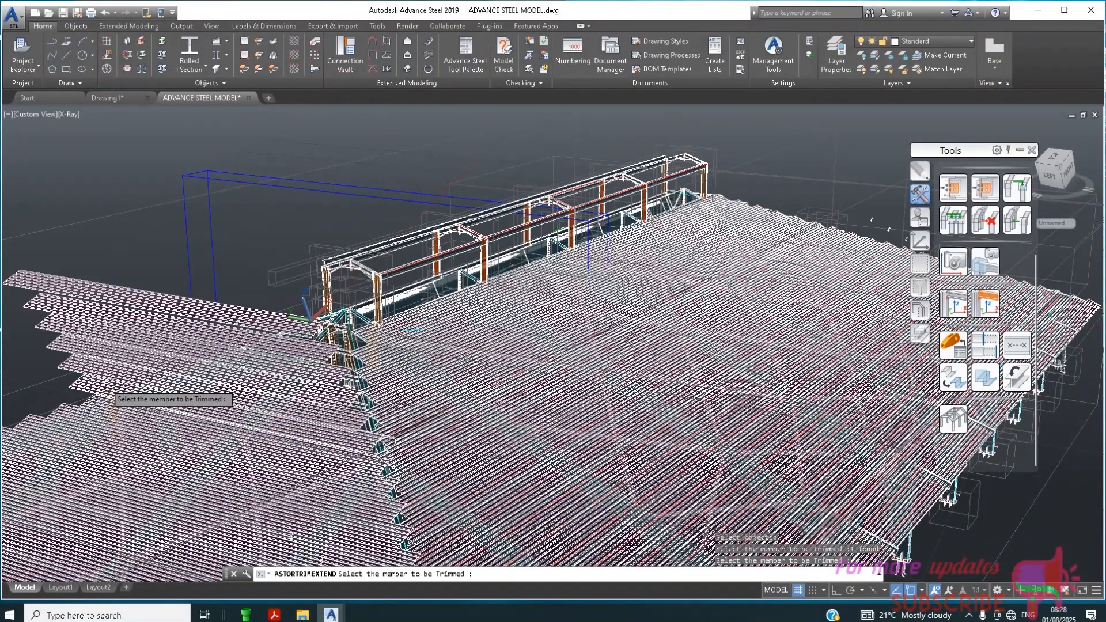
{"action": "left_click", "coordinate": [106, 378]}
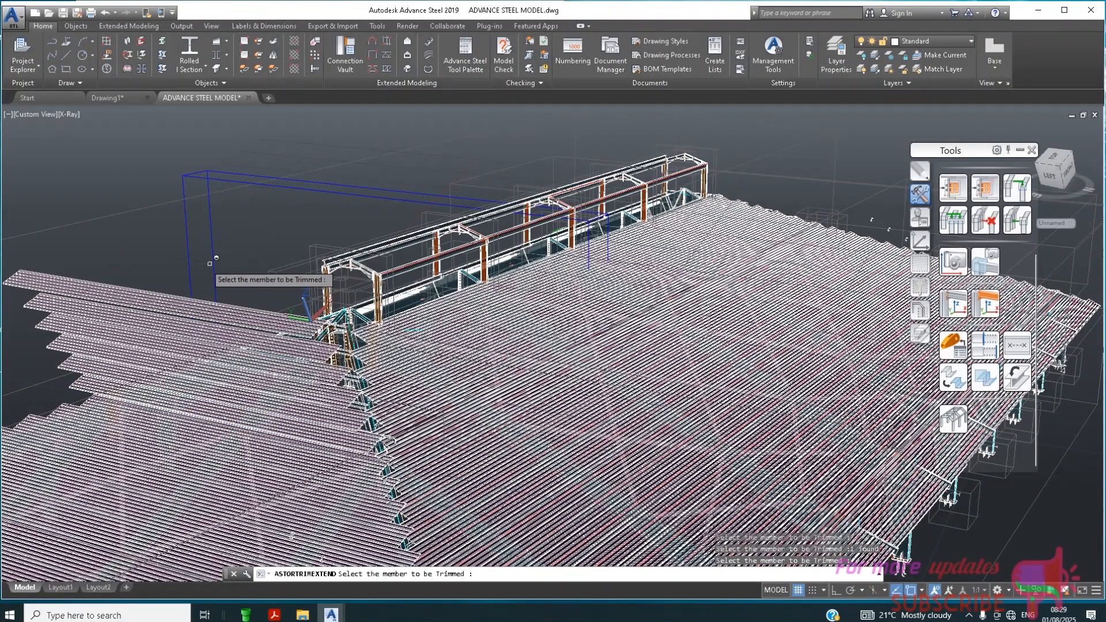
{"action": "key", "text": "Return"}
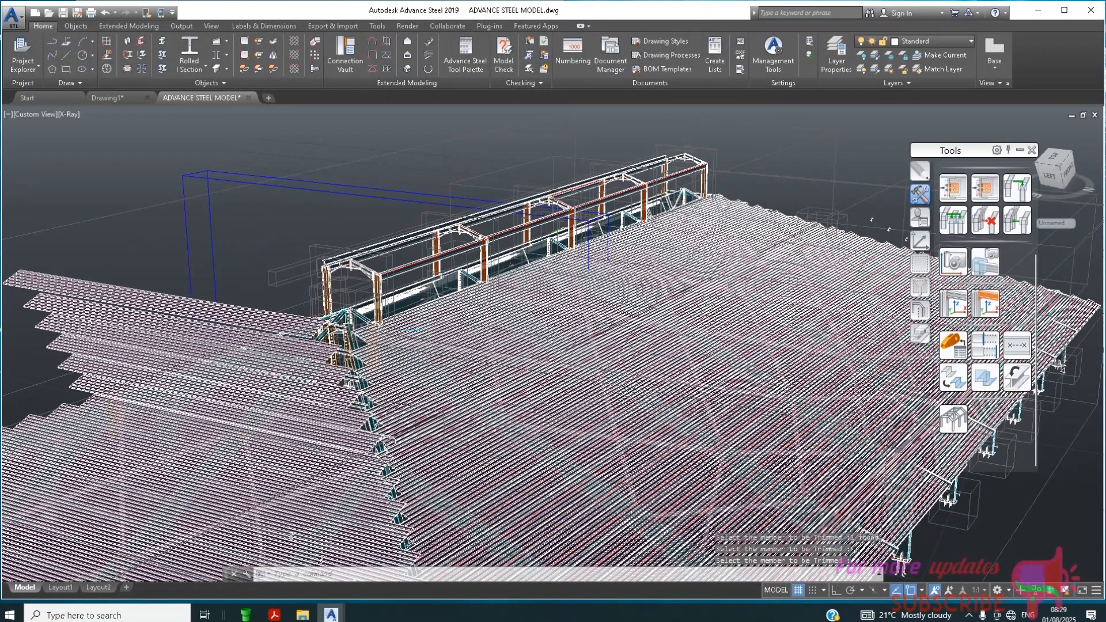
Delete the six copied cladding sheets that float above the end slope's plane
{"action": "scroll", "coordinate": [599, 356], "scroll_direction": "down", "scroll_amount": 2}
{"action": "middle_click_drag", "start_coordinate": [341, 383], "coordinate": [415, 383], "text": "shift"}
{"action": "middle_click_drag", "start_coordinate": [573, 382], "coordinate": [348, 326], "text": "shift"}
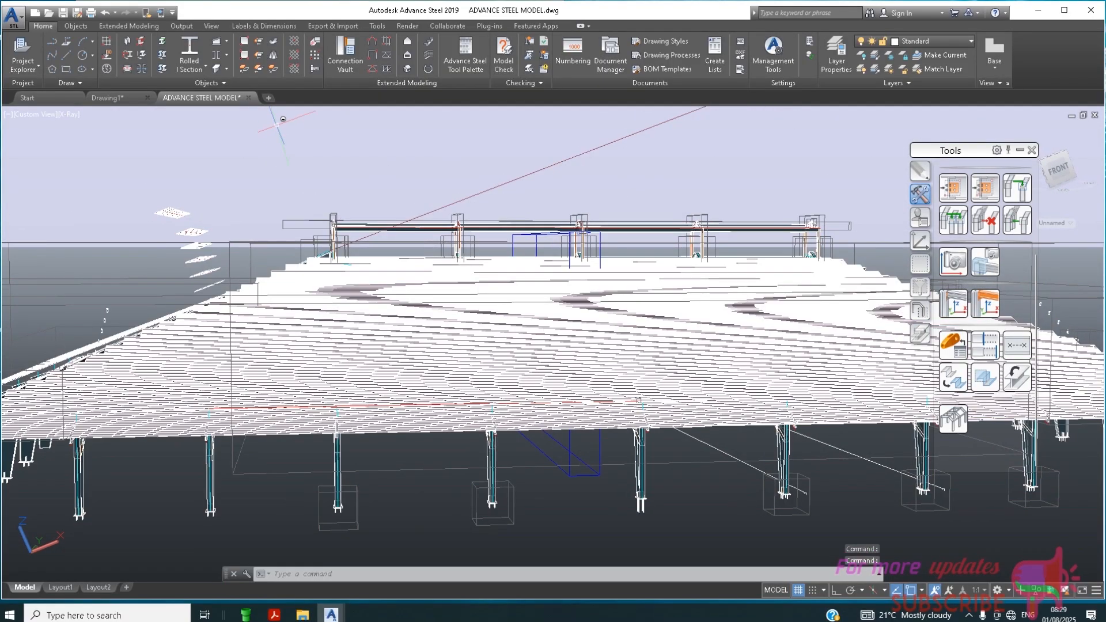
{"action": "left_click", "coordinate": [236, 138]}
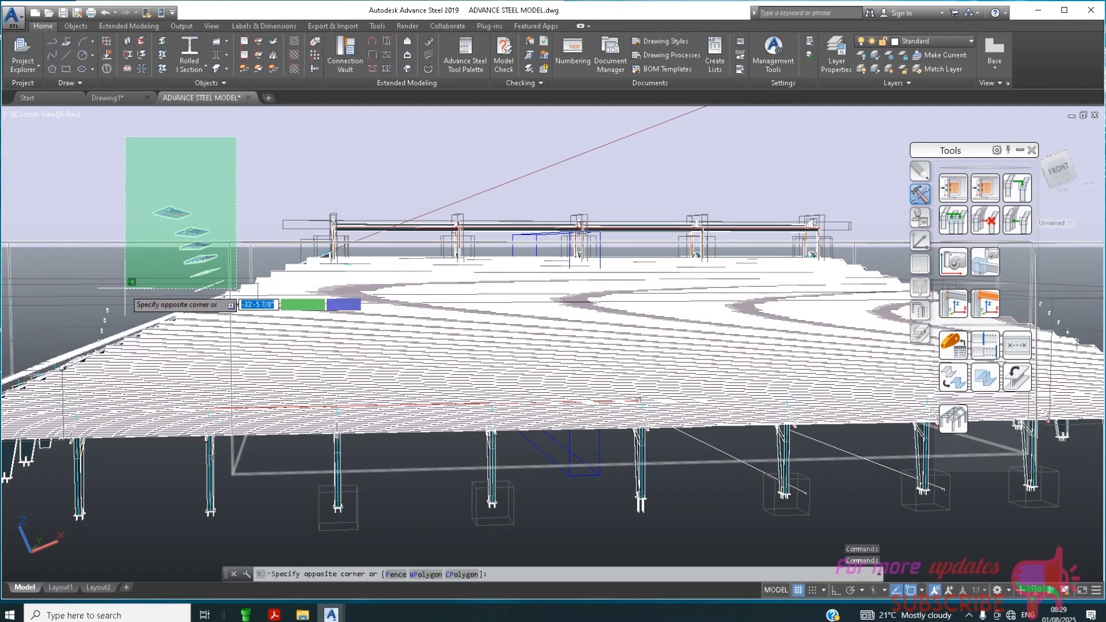
{"action": "left_click", "coordinate": [124, 207]}
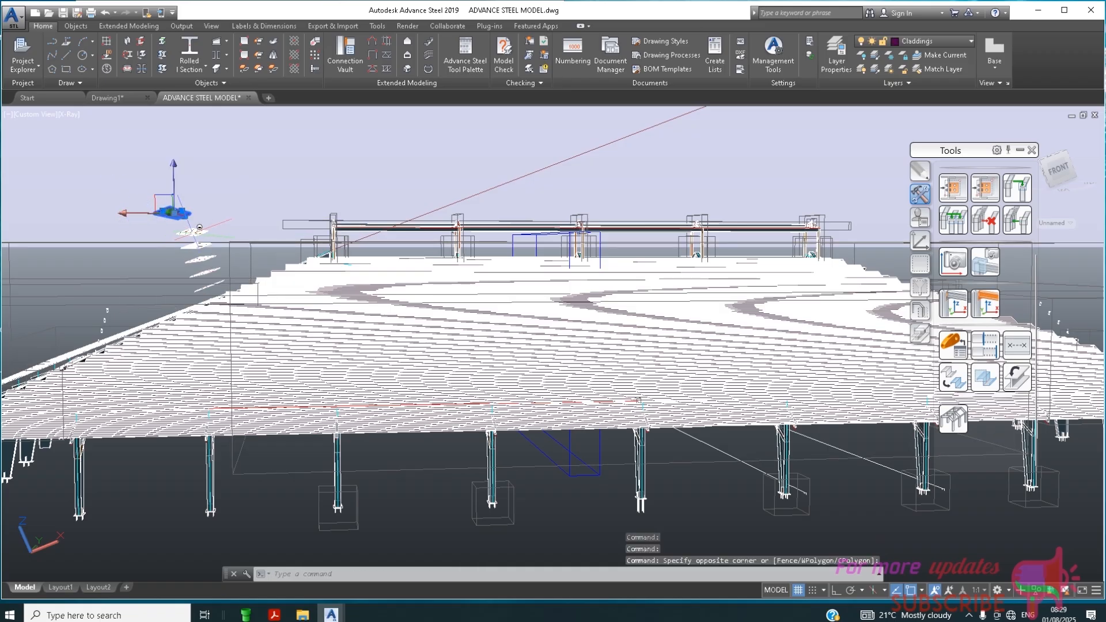
{"action": "left_click", "coordinate": [196, 233]}
{"action": "left_click", "coordinate": [199, 246]}
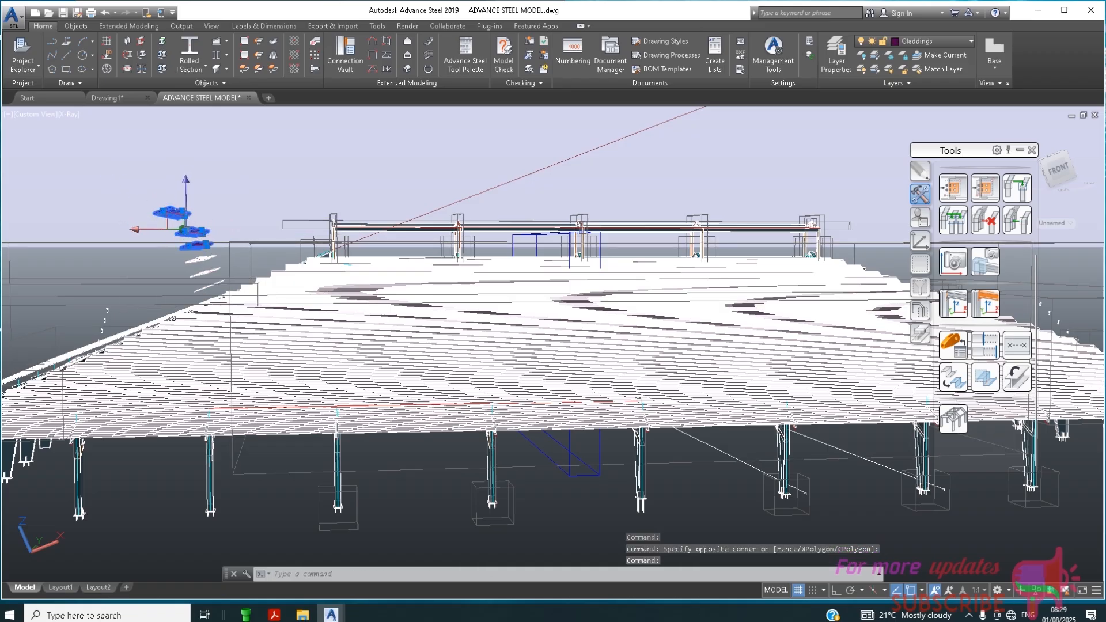
{"action": "left_click", "coordinate": [206, 256]}
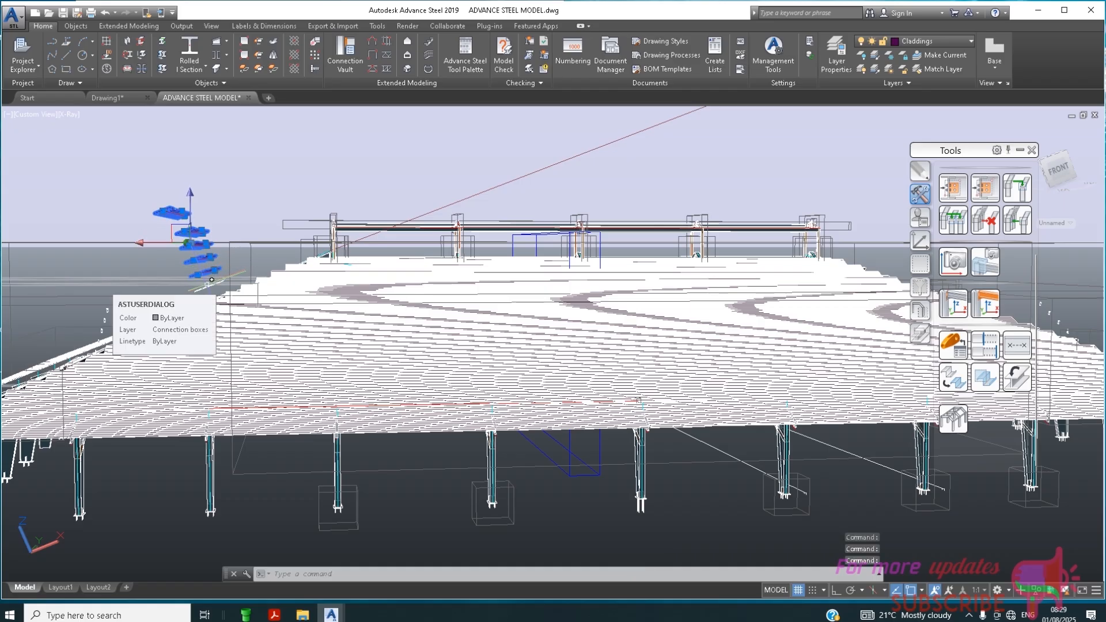
{"action": "left_click", "coordinate": [209, 286]}
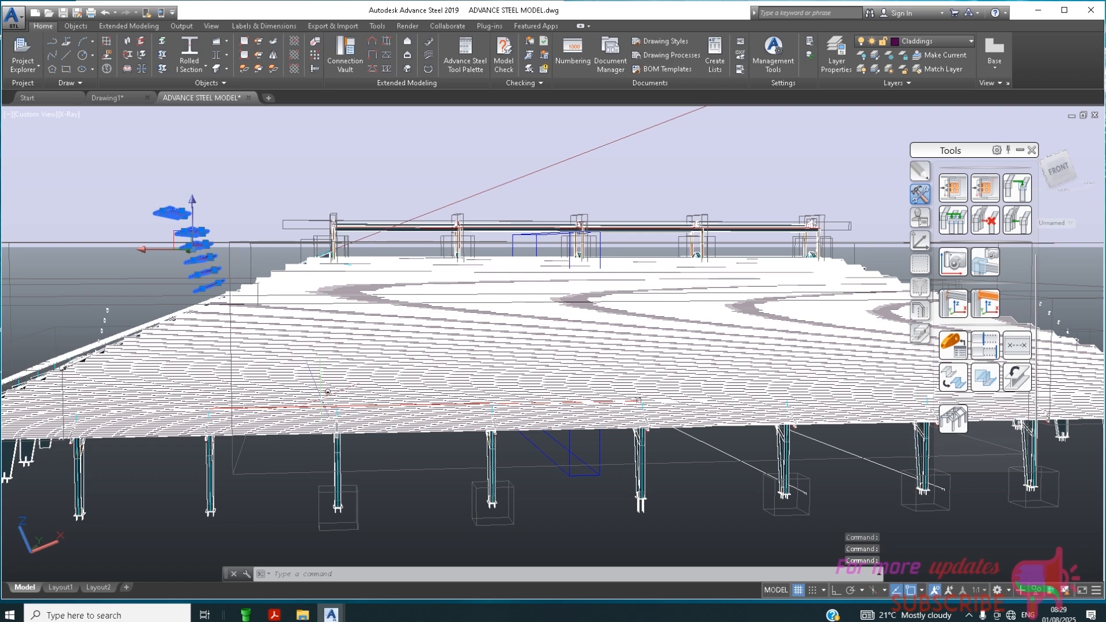
{"action": "key", "text": "Delete"}
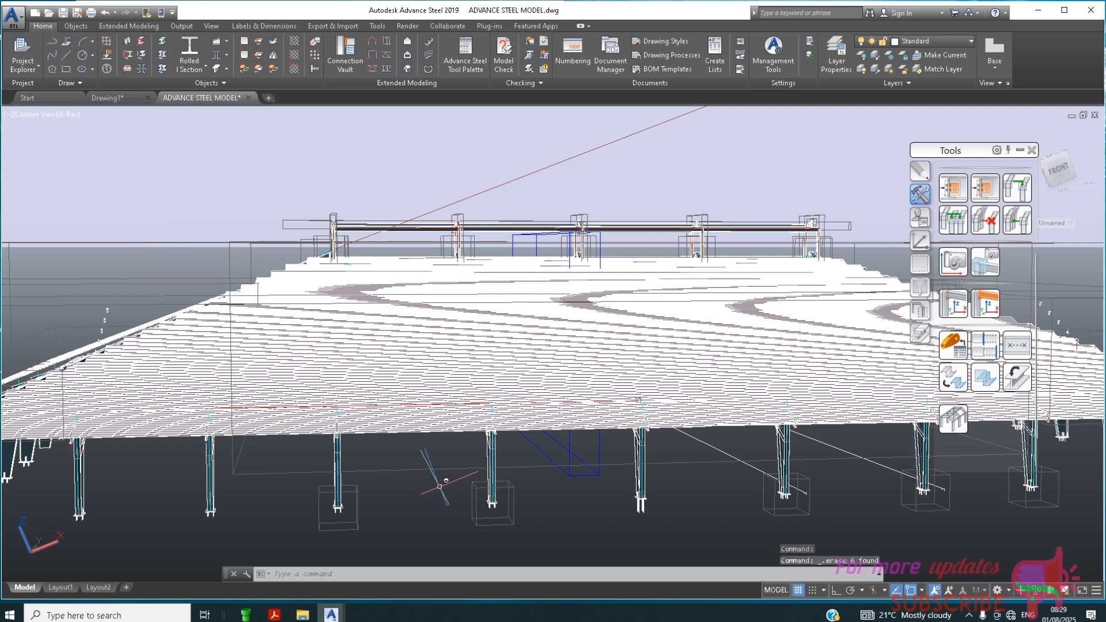
Copy the end slope's topmost remaining cladding sheet up the open slope as an array of 6 items, spaced by one sheet
{"action": "middle_click_drag", "start_coordinate": [446, 480], "coordinate": [491, 486], "text": "shift"}
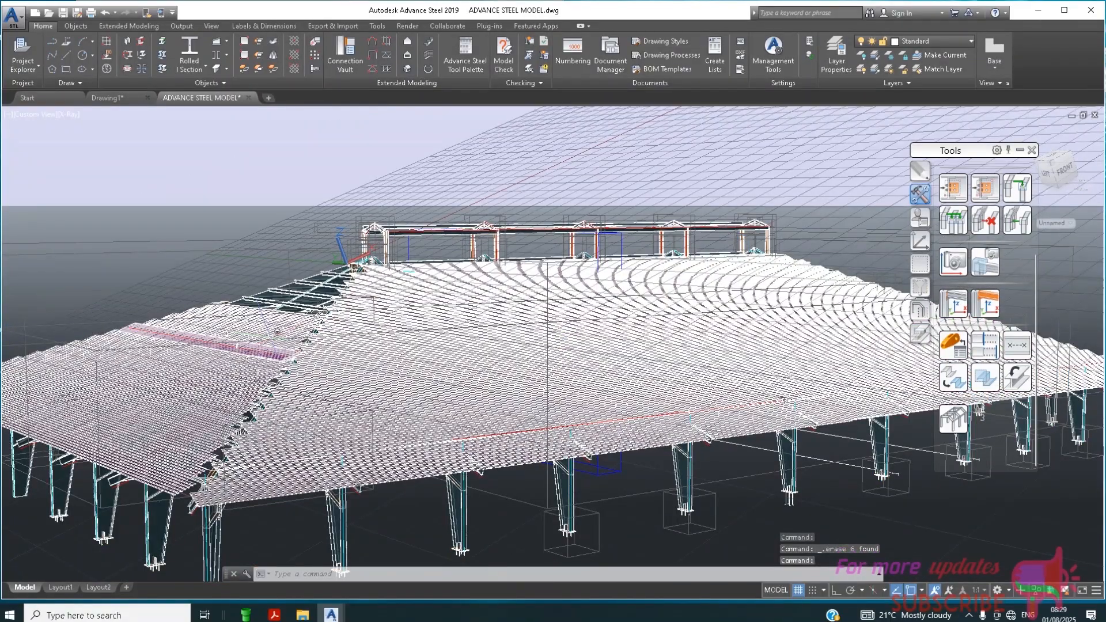
{"action": "scroll", "coordinate": [294, 331], "scroll_direction": "up", "scroll_amount": 1}
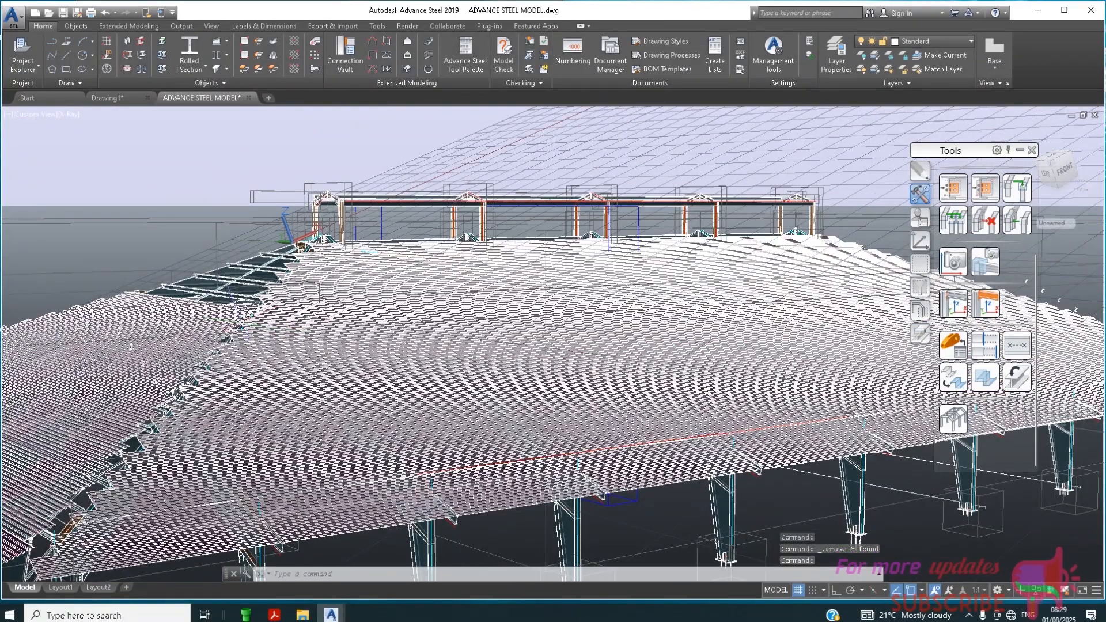
{"action": "scroll", "coordinate": [609, 353], "scroll_direction": "up", "scroll_amount": 2}
{"action": "scroll", "coordinate": [358, 305], "scroll_direction": "down", "scroll_amount": 3}
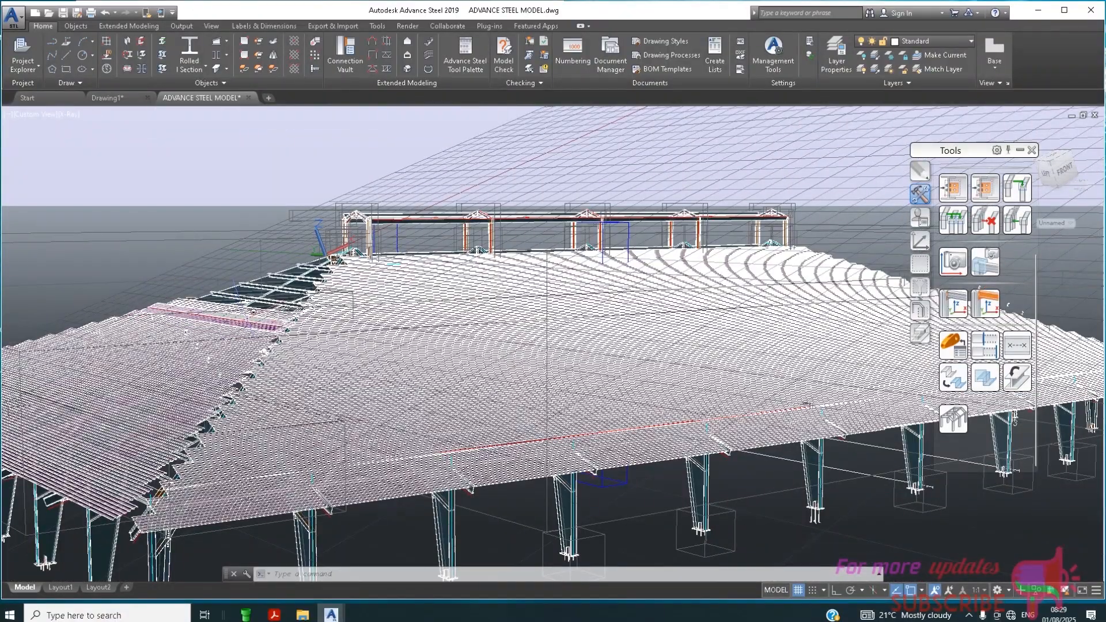
{"action": "left_click", "coordinate": [262, 309]}
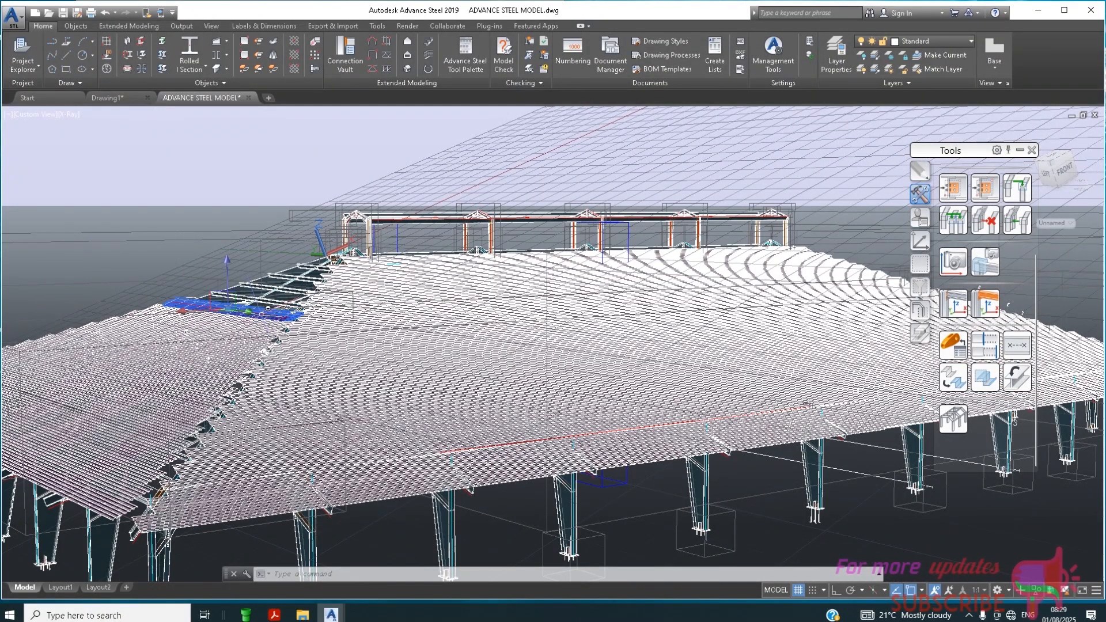
{"action": "right_click", "coordinate": [250, 212]}
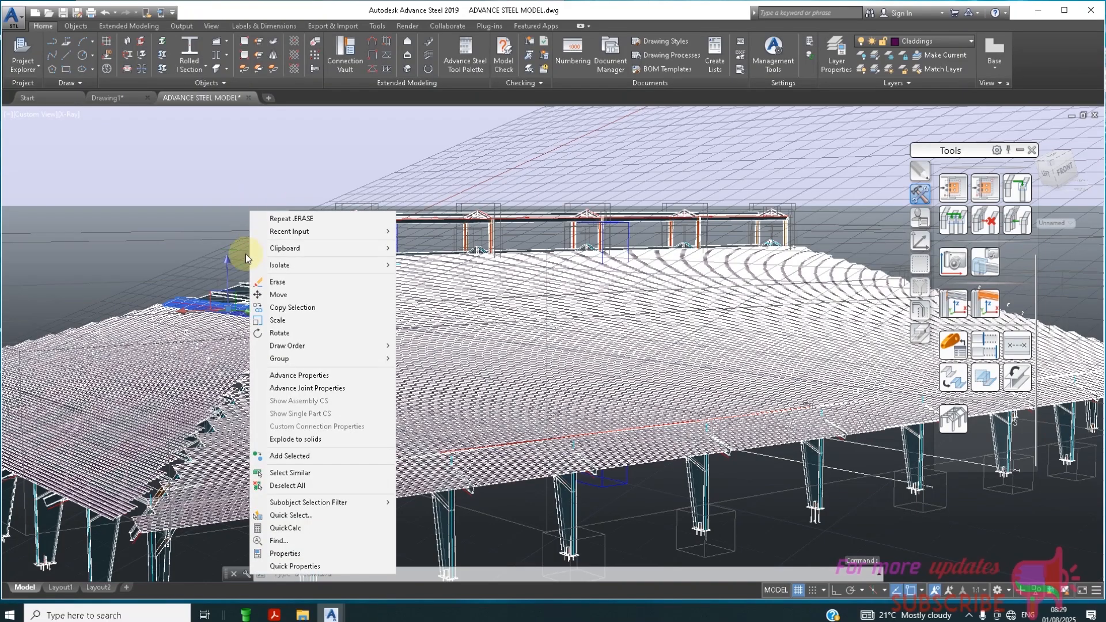
{"action": "left_click", "coordinate": [282, 308]}
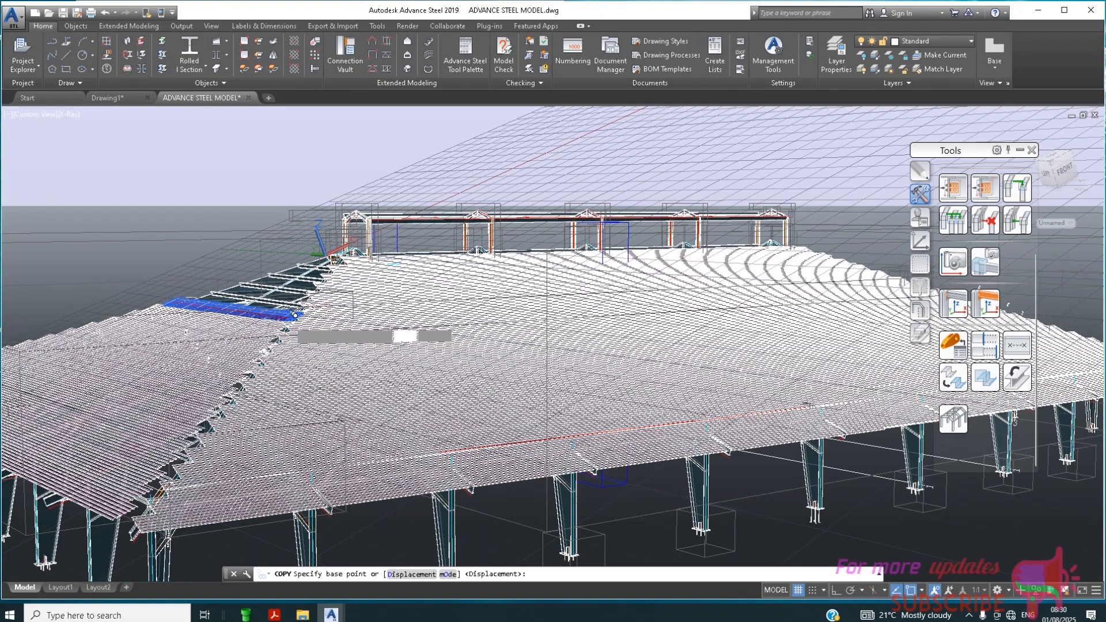
{"action": "left_click", "coordinate": [288, 316]}
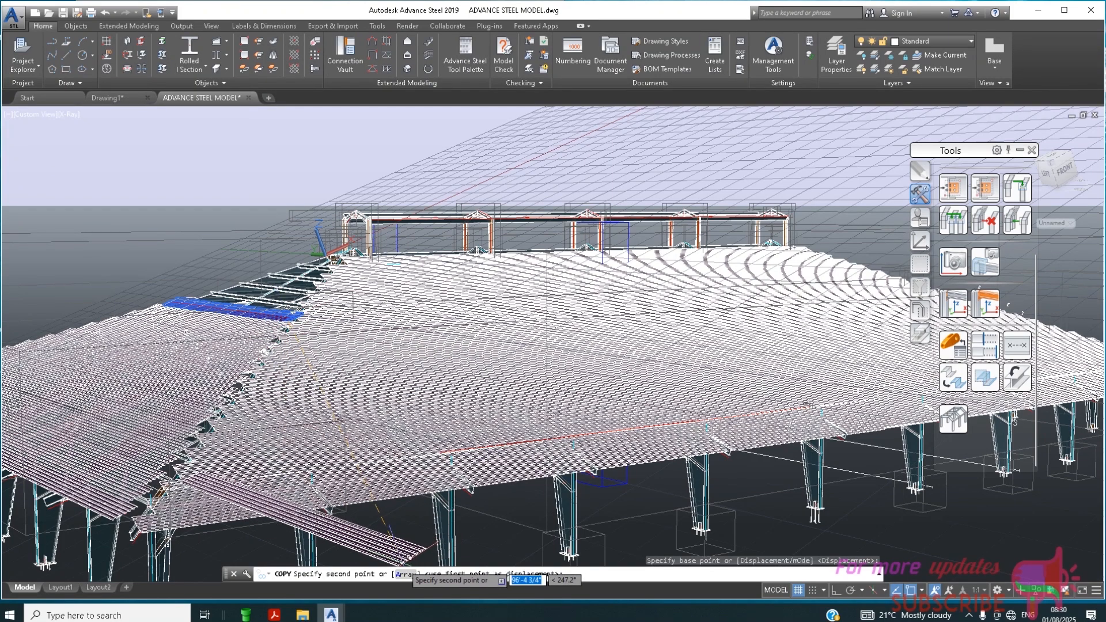
{"action": "type", "text": "A"}
{"action": "key", "text": "Return"}
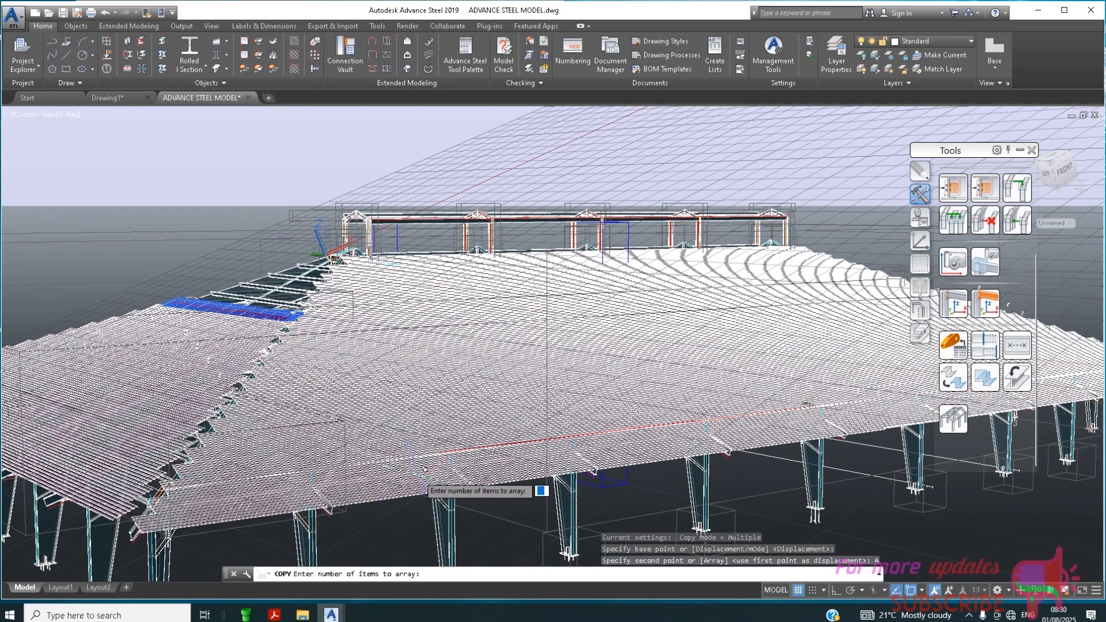
{"action": "type", "text": "6"}
{"action": "key", "text": "Return"}
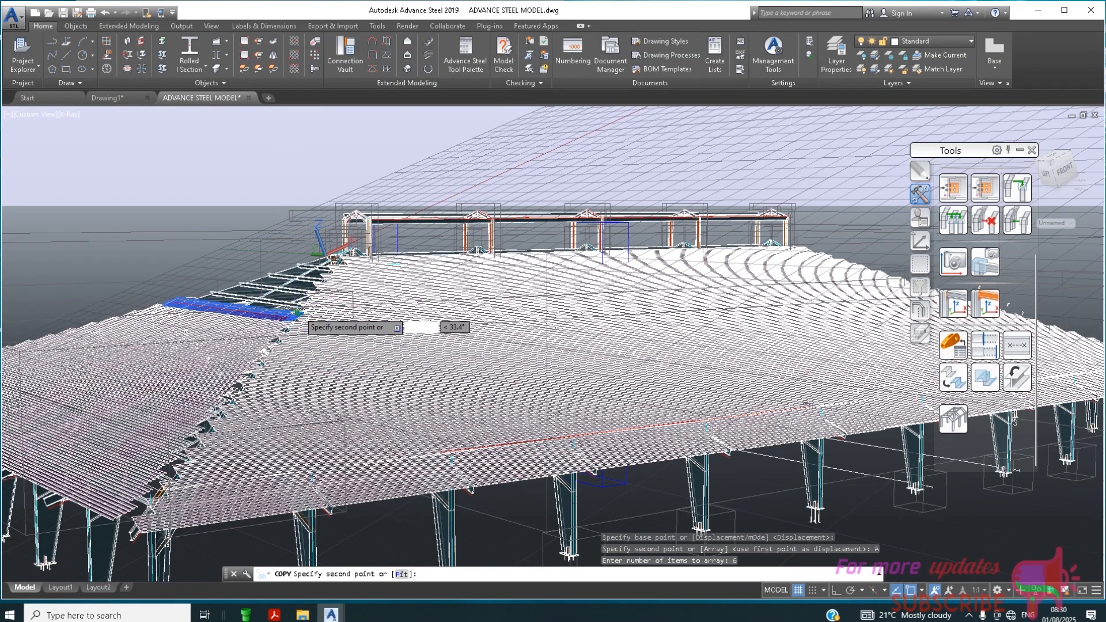
{"action": "left_click", "coordinate": [304, 318]}
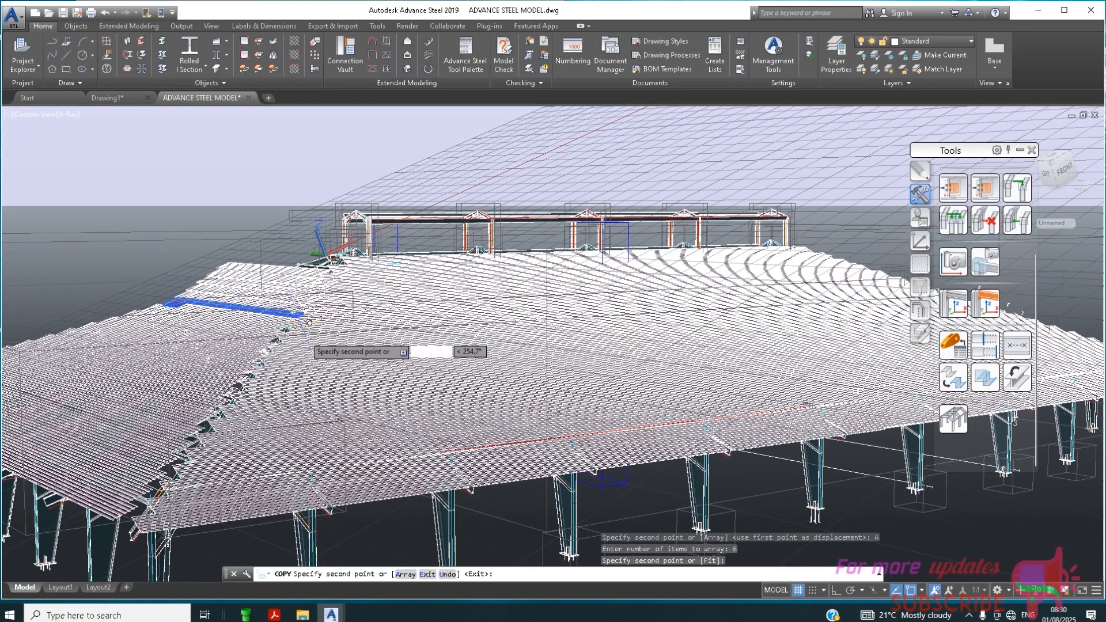
{"action": "key", "text": "Return"}
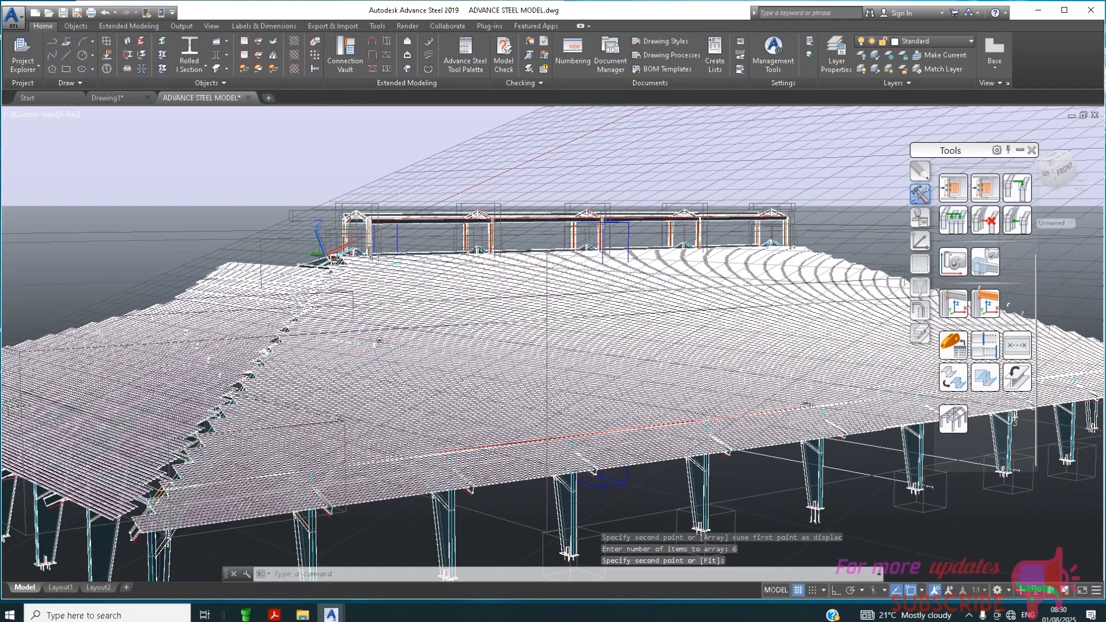
End the copy and examine the arrayed cladding sheets where they overhang the end slope's far hip rafter
{"action": "middle_click_drag", "start_coordinate": [701, 187], "coordinate": [563, 218]}
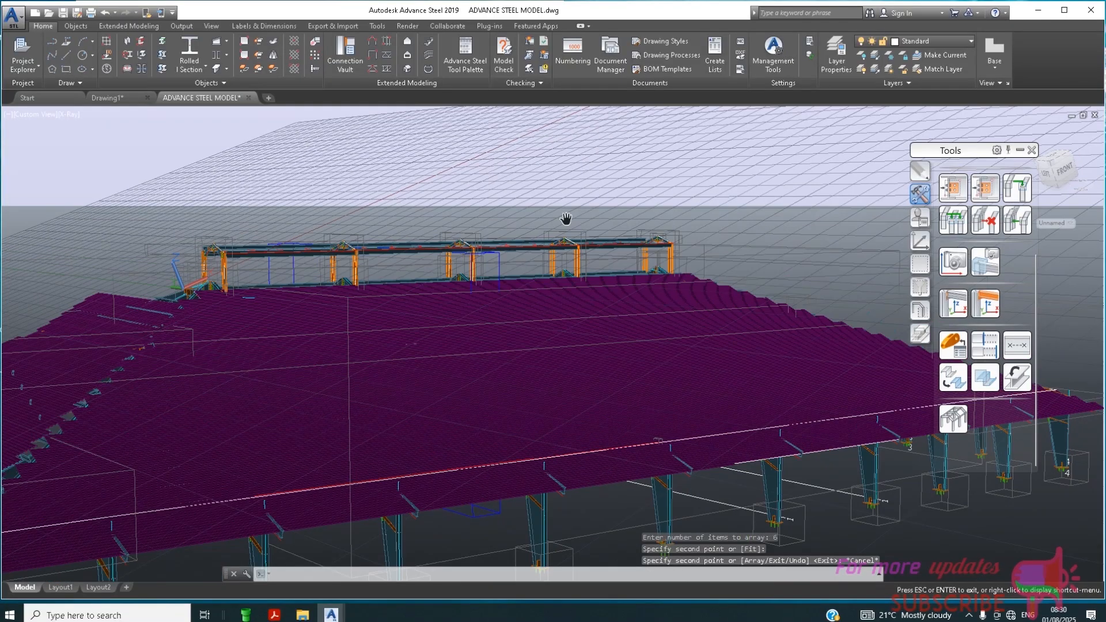
{"action": "key", "text": "Escape"}
{"action": "scroll", "coordinate": [643, 230], "scroll_direction": "up", "scroll_amount": 2}
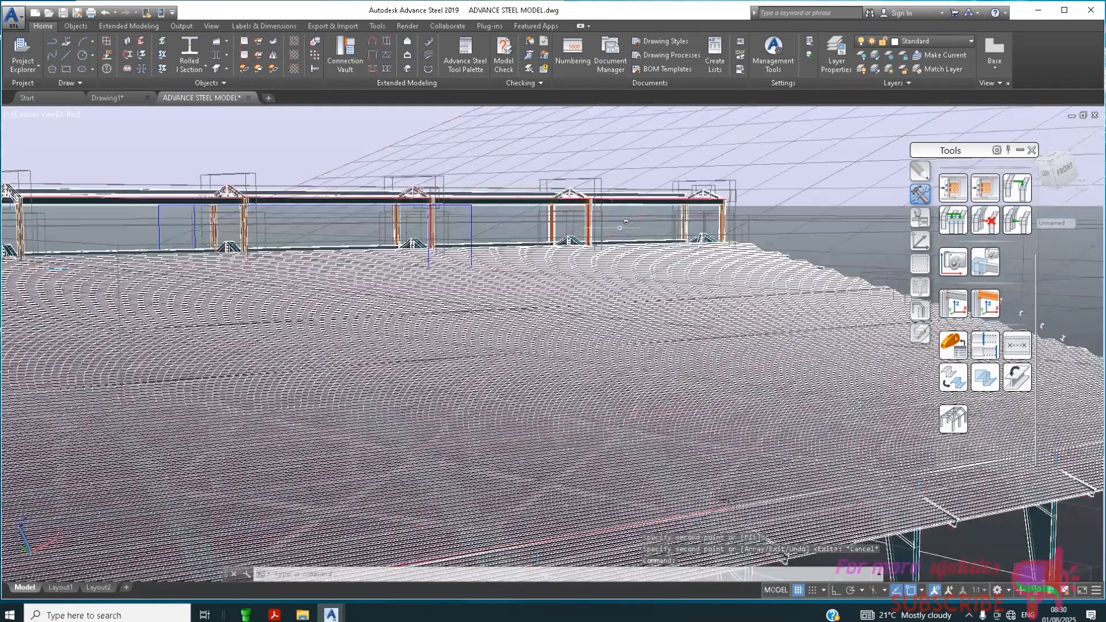
{"action": "scroll", "coordinate": [643, 230], "scroll_direction": "down", "scroll_amount": 3}
{"action": "mouse_move", "coordinate": [644, 230]}
{"action": "middle_mouse_down", "text": "shift"}
{"action": "mouse_move", "coordinate": [531, 272]}
{"action": "mouse_move", "coordinate": [538, 254]}
{"action": "mouse_move", "coordinate": [573, 236]}
{"action": "mouse_move", "coordinate": [745, 247]}
{"action": "mouse_move", "coordinate": [565, 251]}
{"action": "mouse_move", "coordinate": [563, 230]}
{"action": "mouse_move", "coordinate": [582, 220]}
{"action": "mouse_move", "coordinate": [622, 251]}
{"action": "mouse_move", "coordinate": [697, 250]}
{"action": "middle_mouse_up", "text": "shift"}
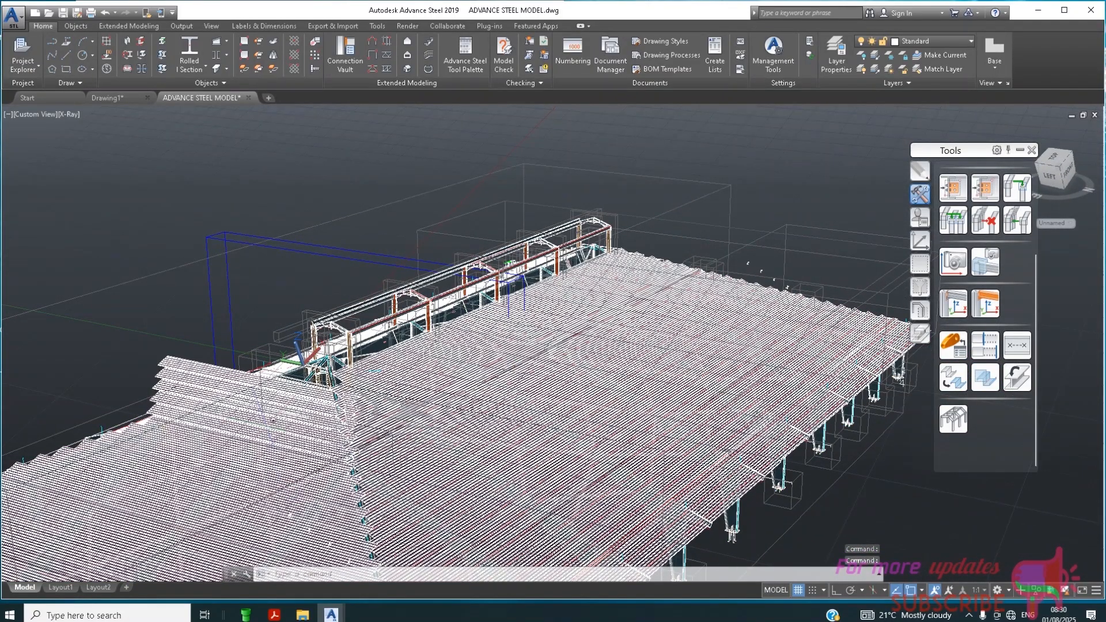
{"action": "scroll", "coordinate": [587, 340], "scroll_direction": "up", "scroll_amount": 4}
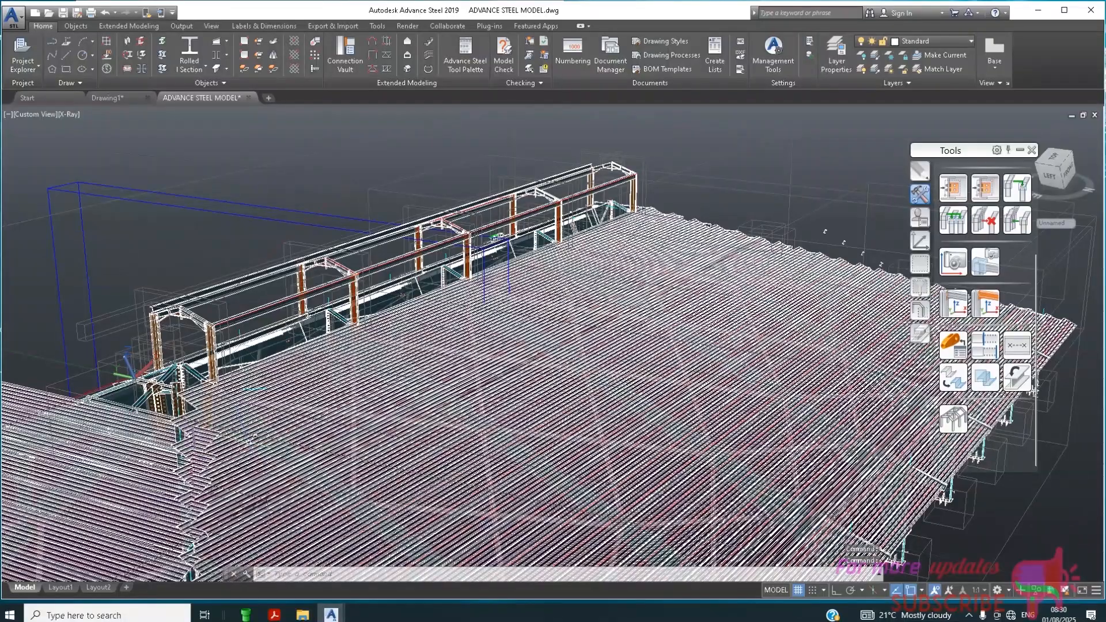
{"action": "scroll", "coordinate": [440, 200], "scroll_direction": "down", "scroll_amount": 5}
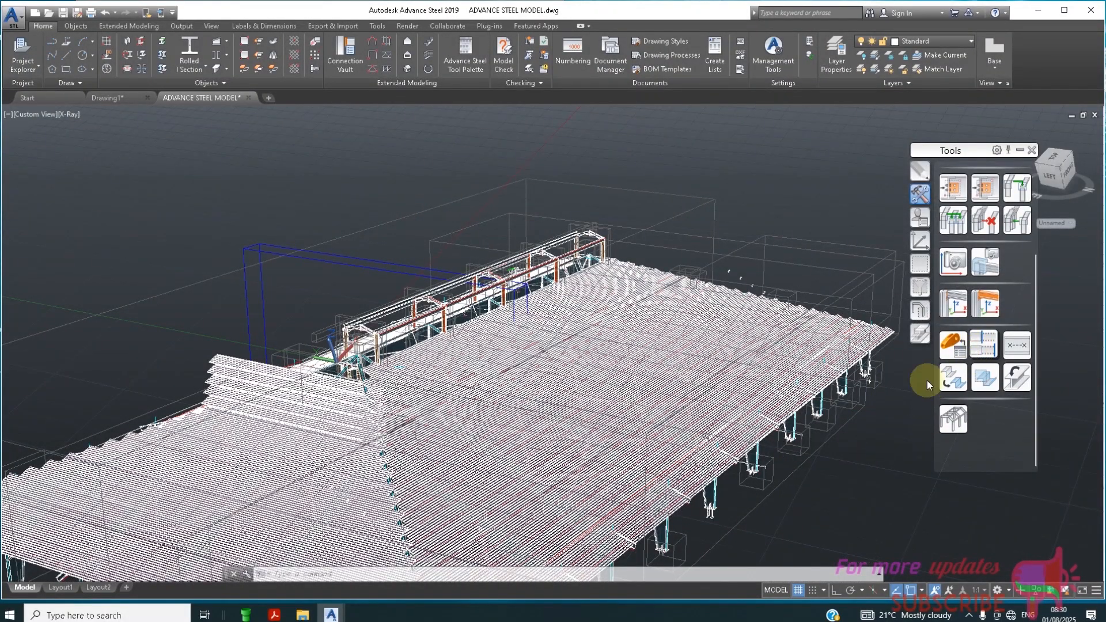
Try to trim the lowest overhanging end-slope sheet in System mode, using that sheet and the far hip rafter as boundaries, and undo it
{"action": "left_click", "coordinate": [949, 379]}
{"action": "left_click", "coordinate": [887, 480]}
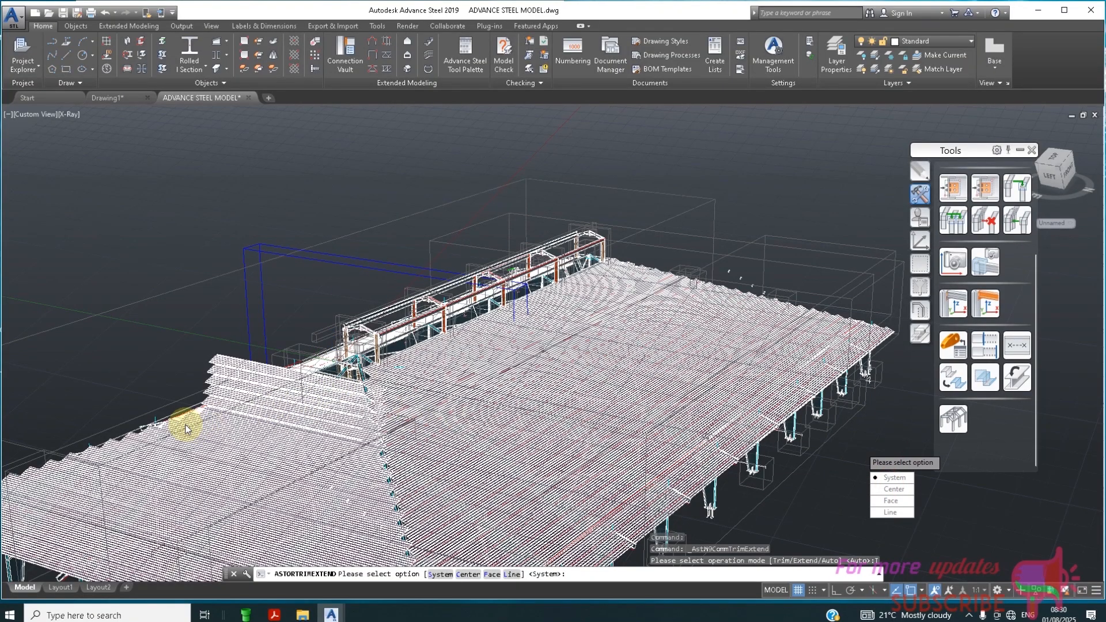
{"action": "scroll", "coordinate": [186, 428], "scroll_direction": "up", "scroll_amount": 3}
{"action": "left_click", "coordinate": [218, 458]}
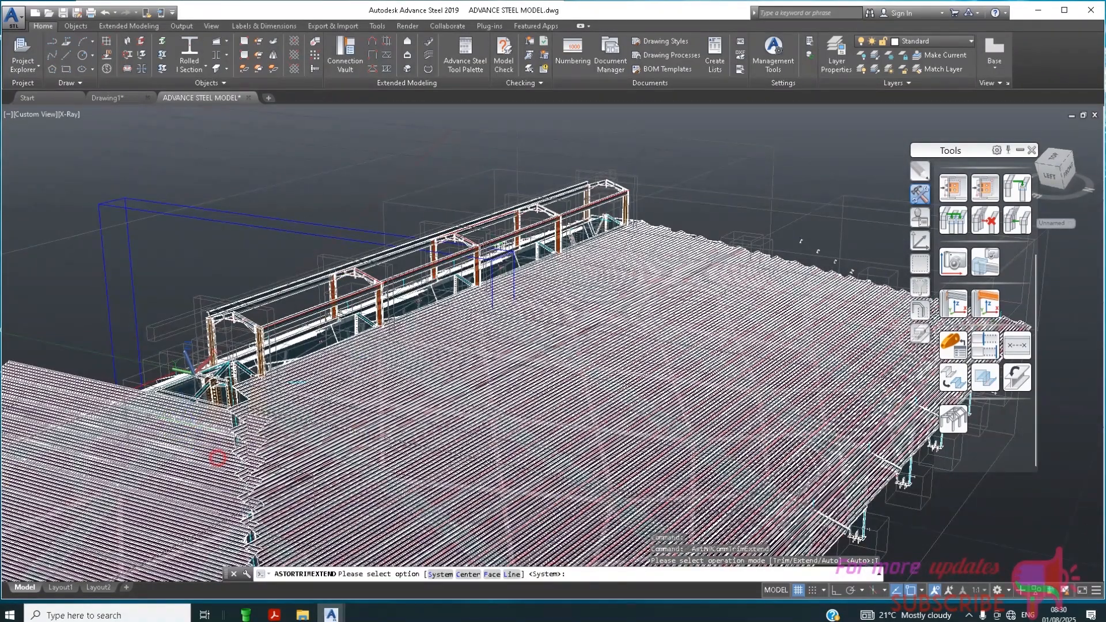
{"action": "scroll", "coordinate": [552, 338], "scroll_direction": "down", "scroll_amount": 1}
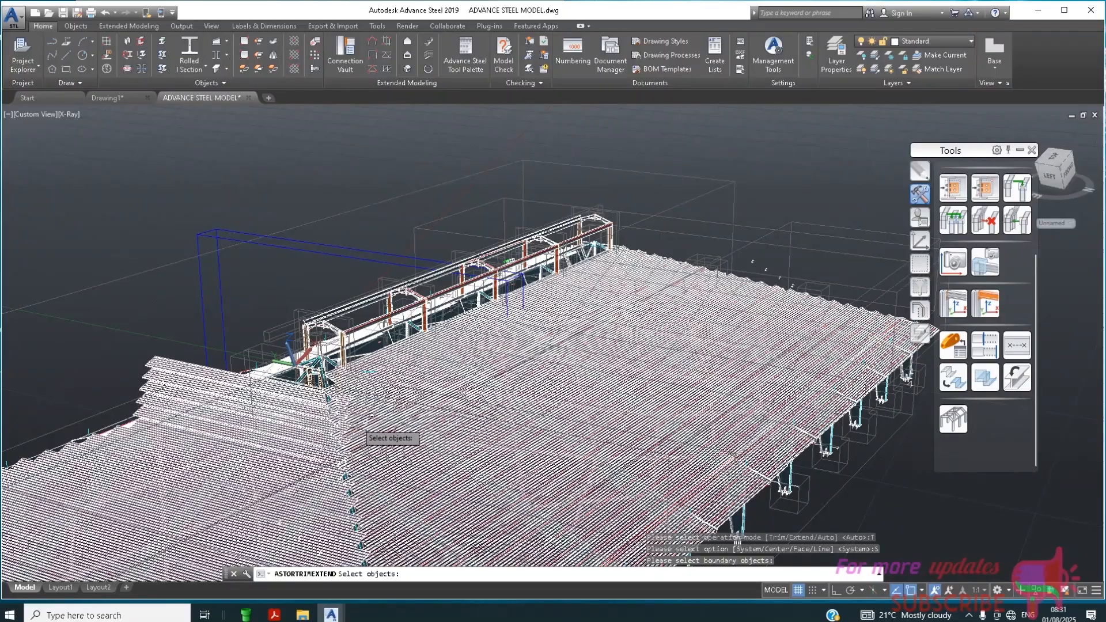
{"action": "left_click", "coordinate": [236, 433]}
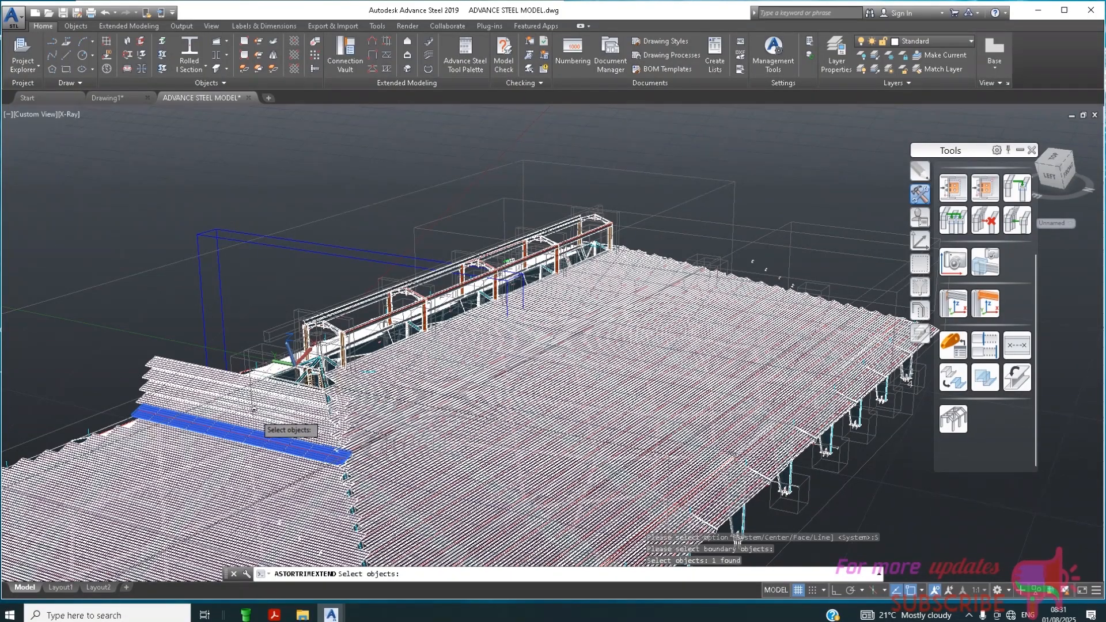
{"action": "left_click", "coordinate": [293, 366]}
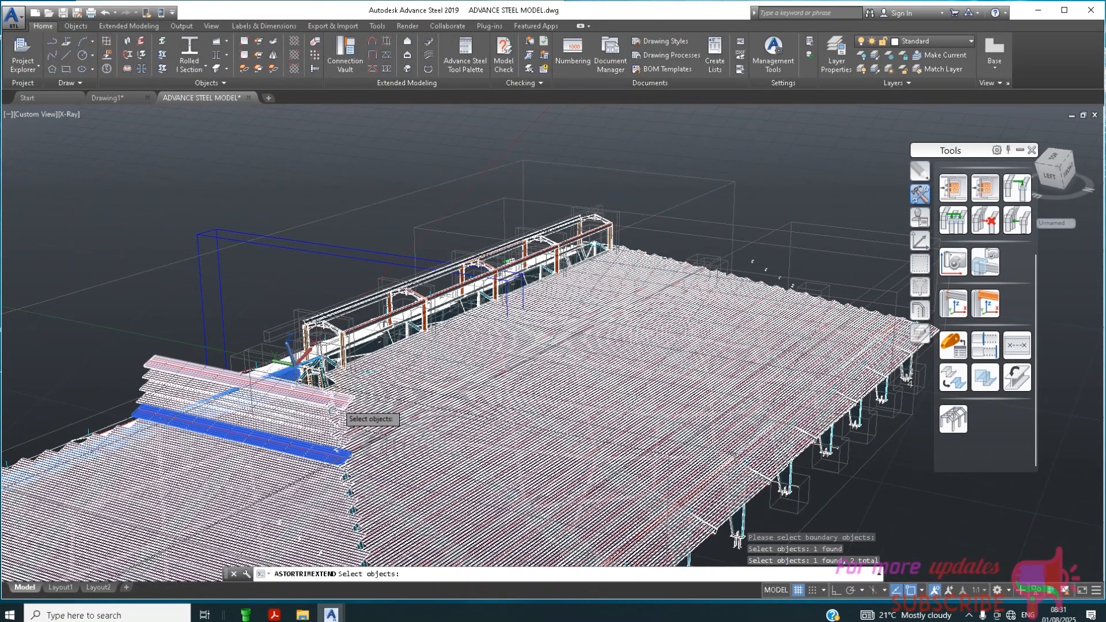
{"action": "key", "text": "Return"}
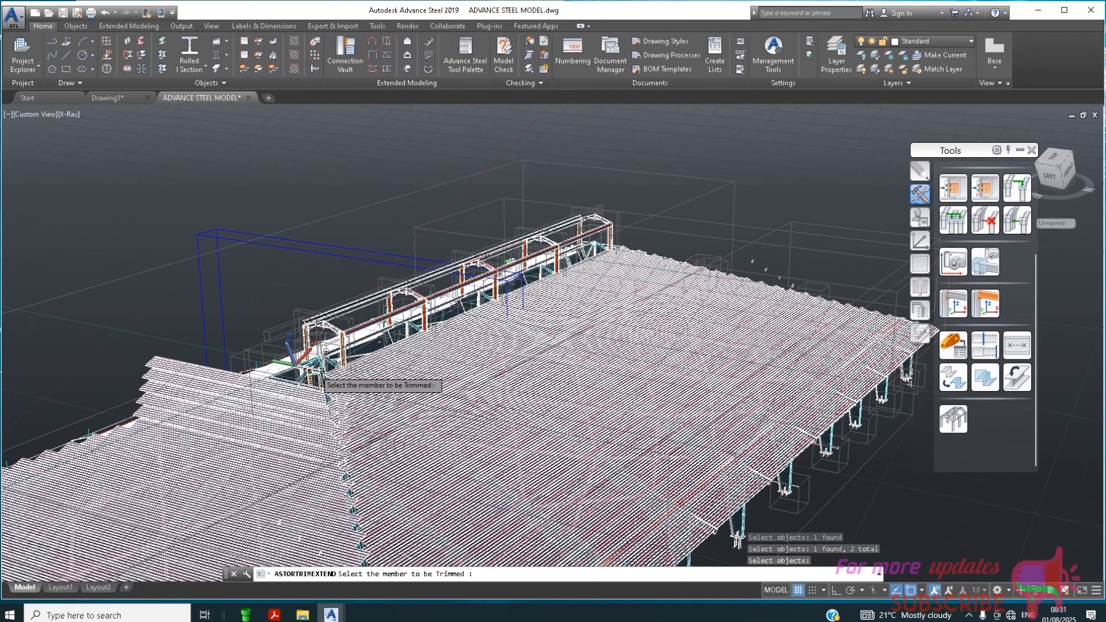
{"action": "left_click", "coordinate": [228, 433]}
{"action": "key", "text": "Return"}
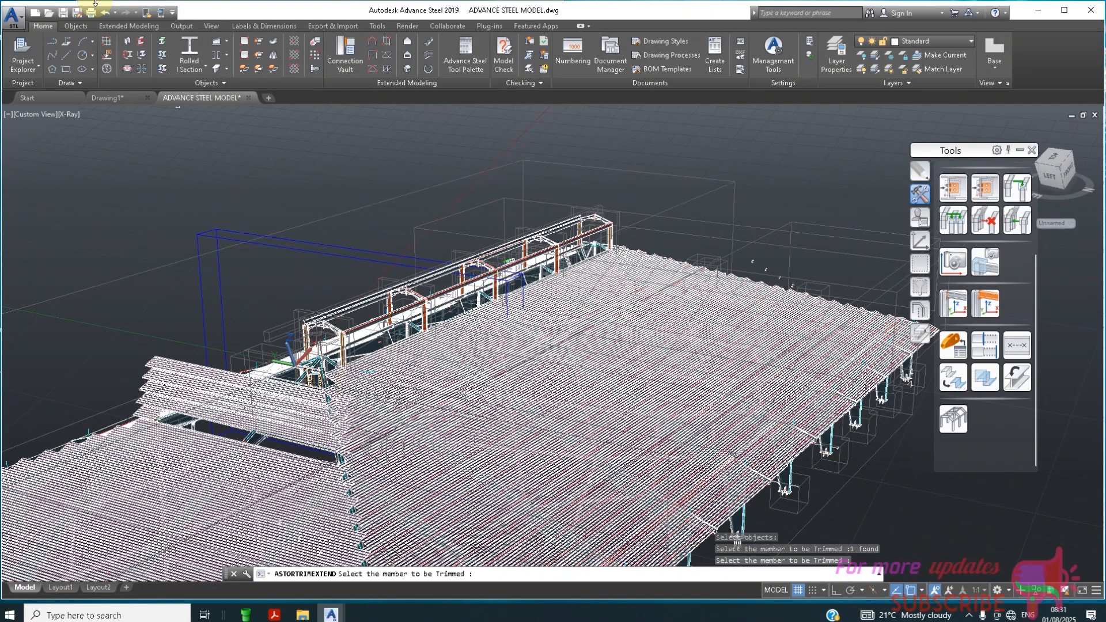
{"action": "scroll", "coordinate": [199, 230], "scroll_direction": "down", "scroll_amount": 1}
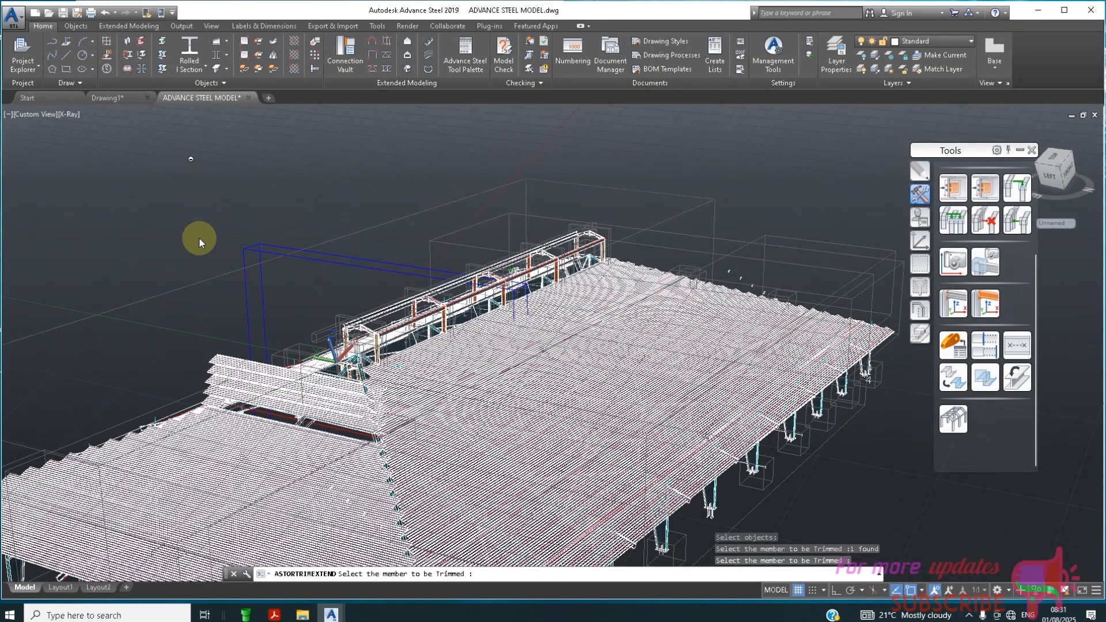
{"action": "left_click", "coordinate": [105, 11]}
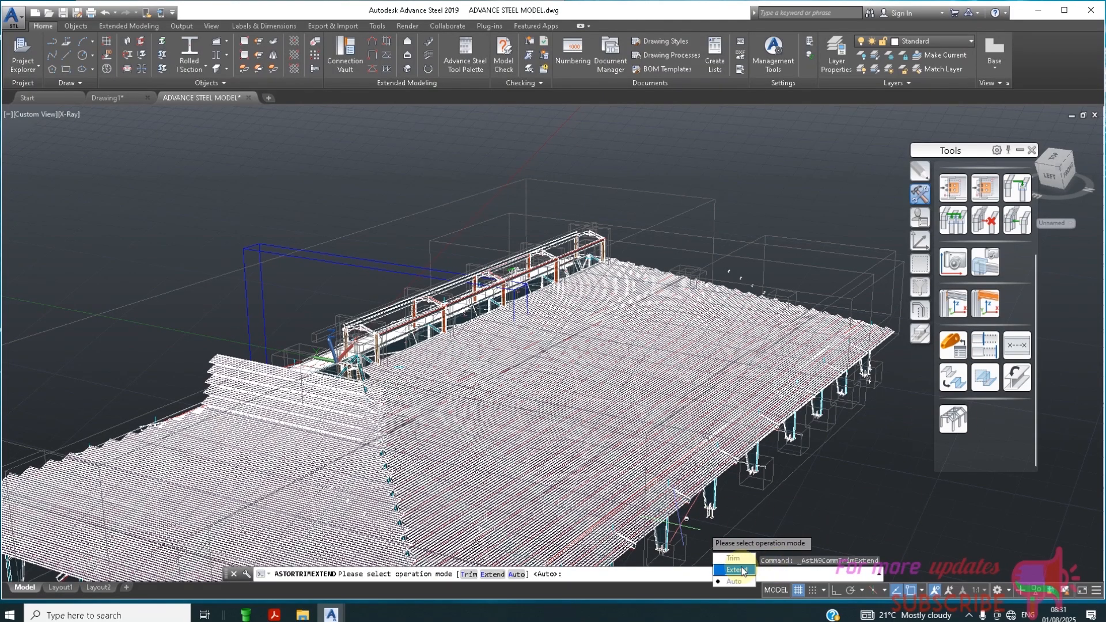
Set up a System-mode trim with the lowest overhanging end-slope sheet and the far hip rafter as boundaries
{"action": "left_click", "coordinate": [733, 558]}
{"action": "left_click", "coordinate": [685, 547]}
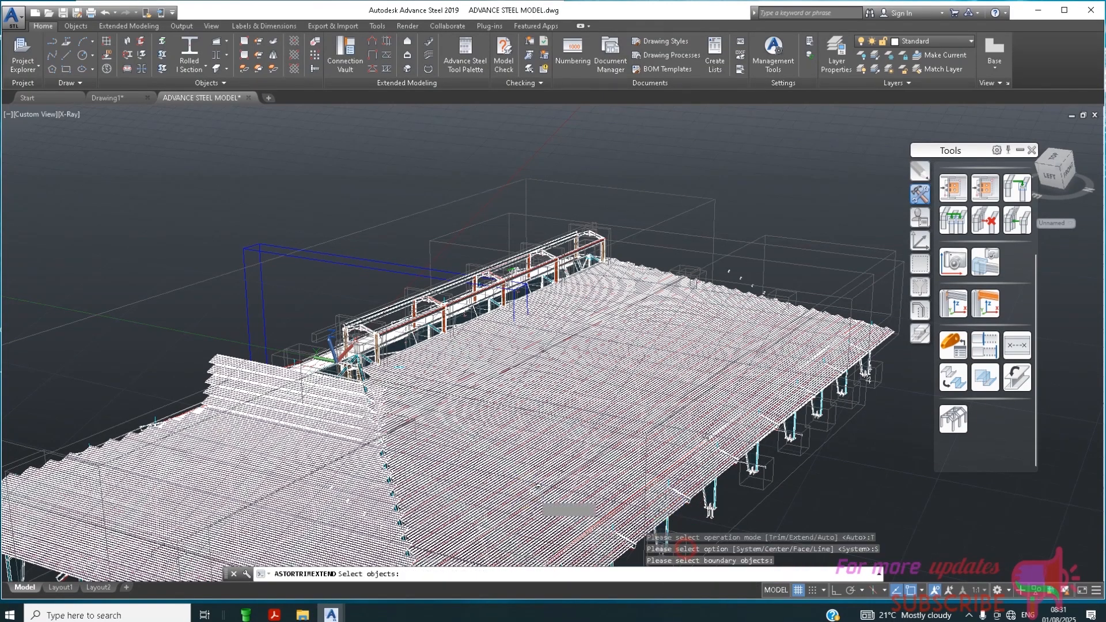
{"action": "left_click", "coordinate": [221, 405]}
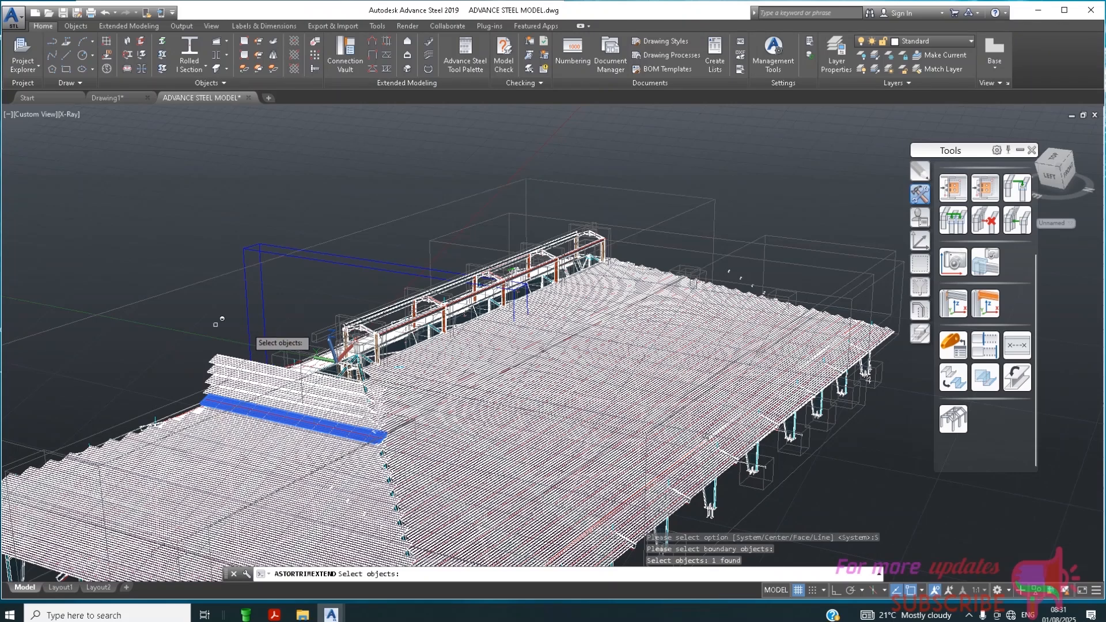
{"action": "left_click", "coordinate": [334, 365]}
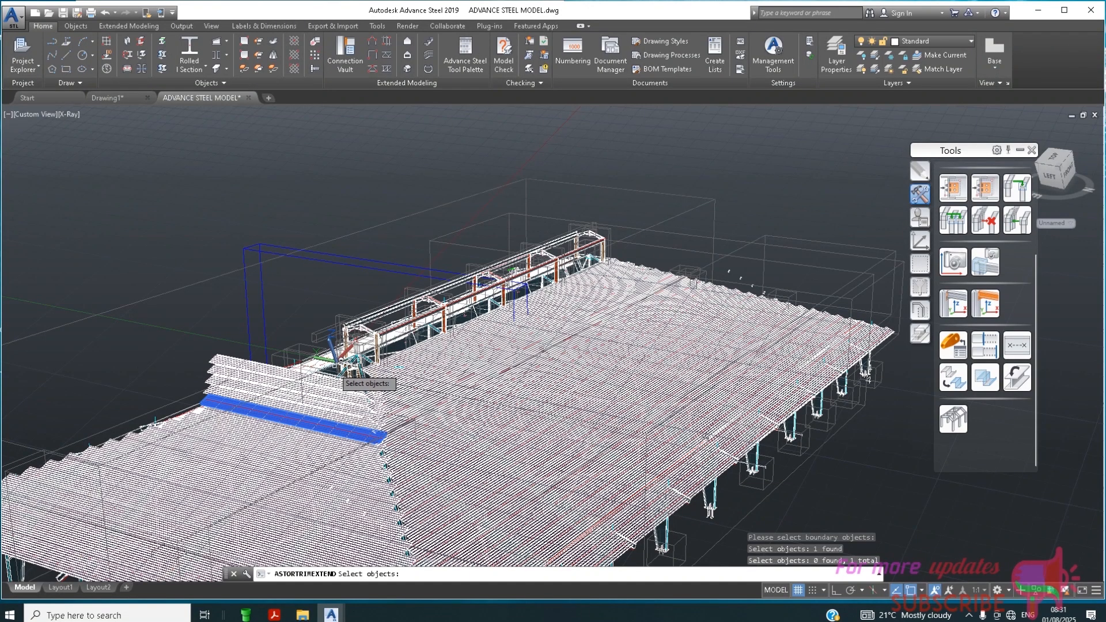
{"action": "scroll", "coordinate": [334, 377], "scroll_direction": "up", "scroll_amount": 3}
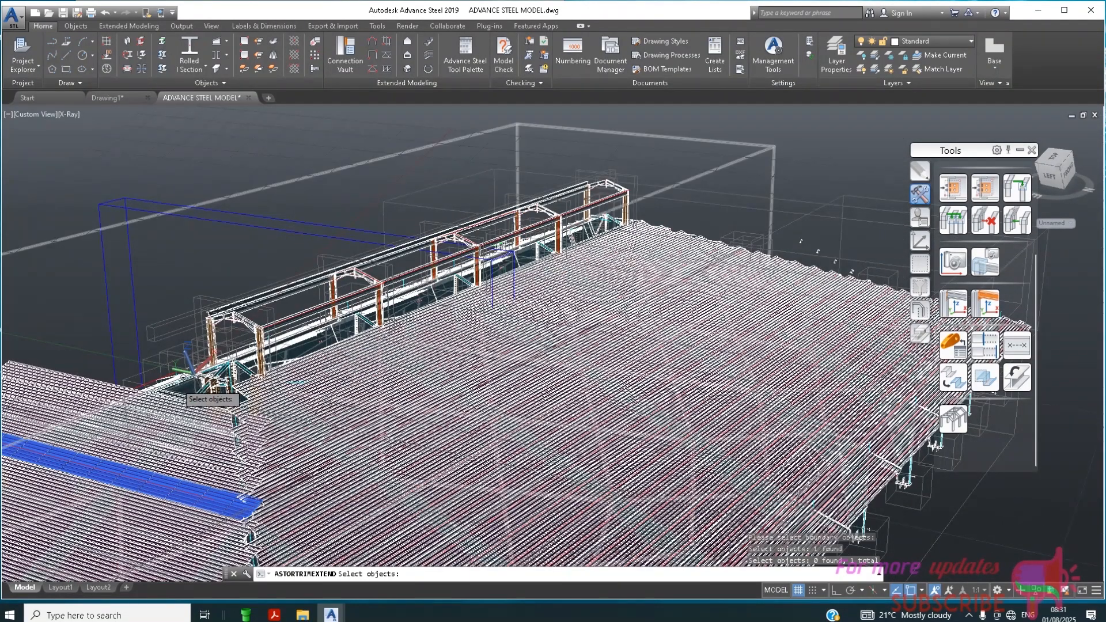
{"action": "left_click", "coordinate": [184, 366]}
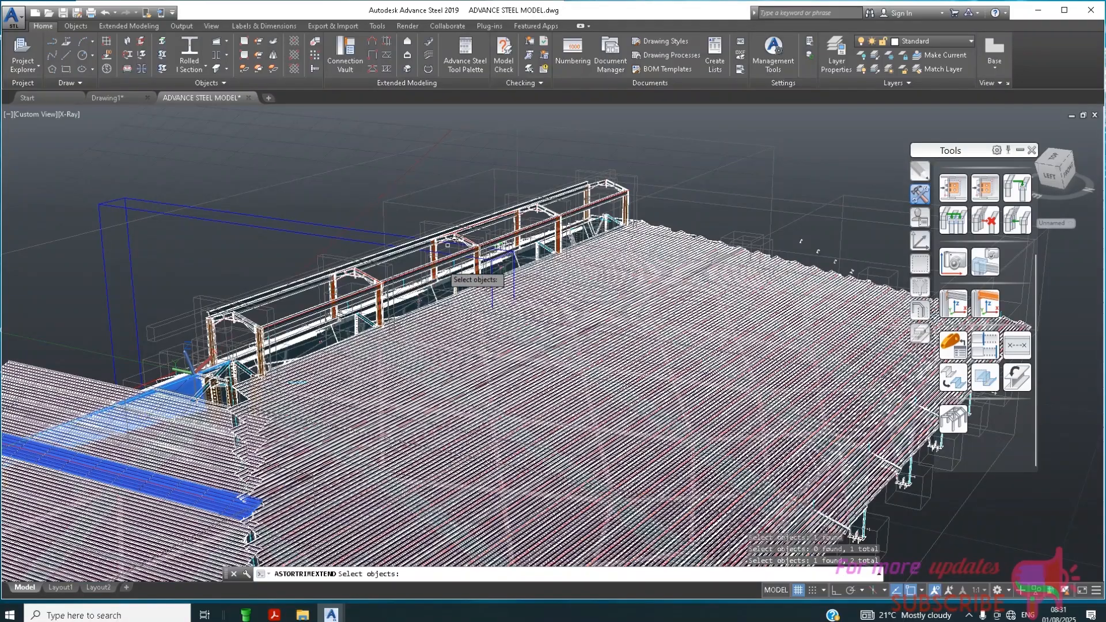
{"action": "scroll", "coordinate": [448, 244], "scroll_direction": "down", "scroll_amount": 1}
{"action": "key", "text": "Return"}
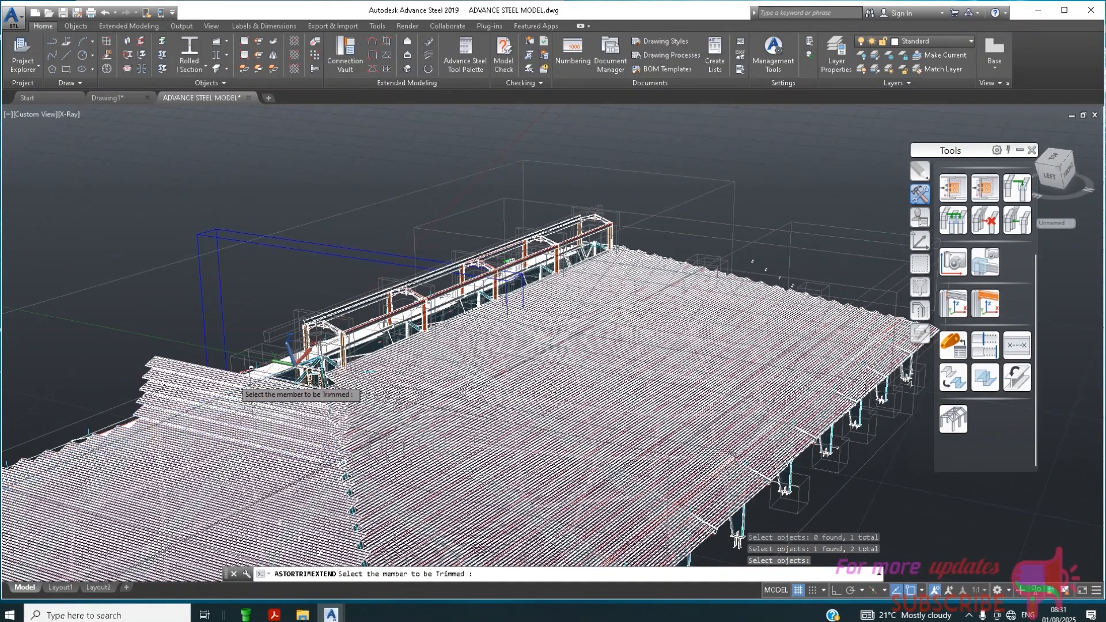
Trim the five overhanging end-slope sheets to the far hip rafter, one by one from the lowest to the ridge, and end the trim
{"action": "left_click", "coordinate": [148, 407]}
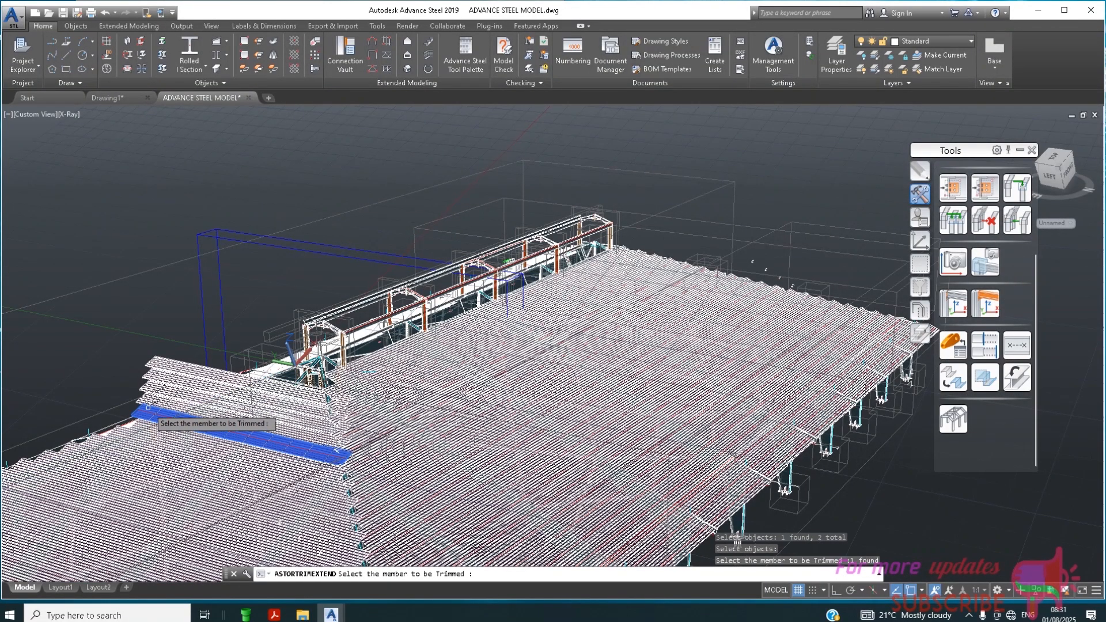
{"action": "key", "text": "Return"}
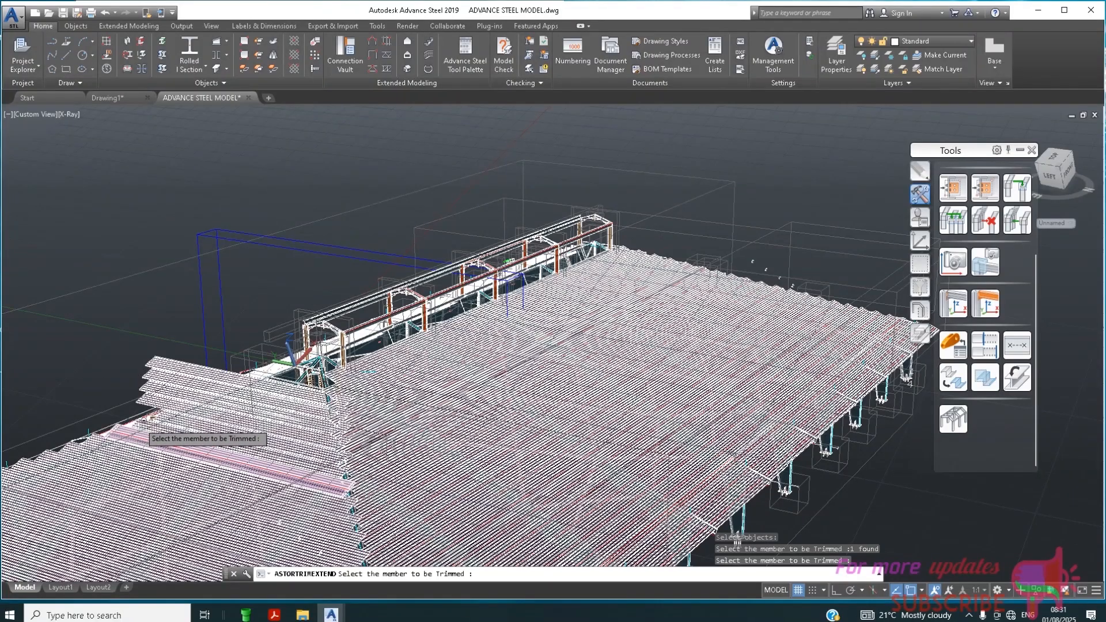
{"action": "left_click", "coordinate": [143, 400]}
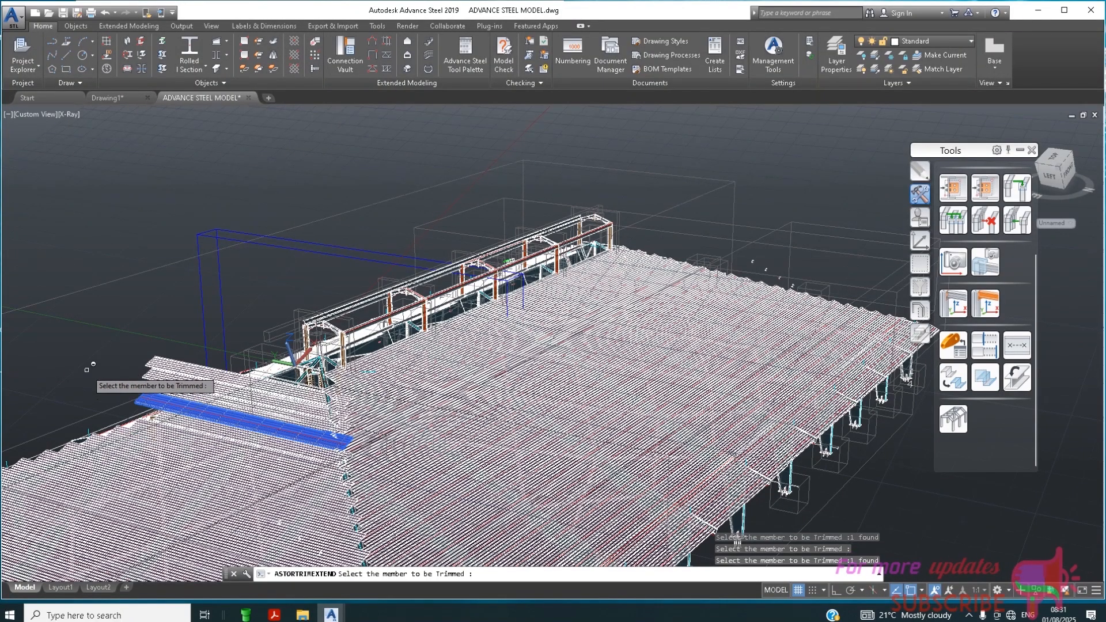
{"action": "key", "text": "Return"}
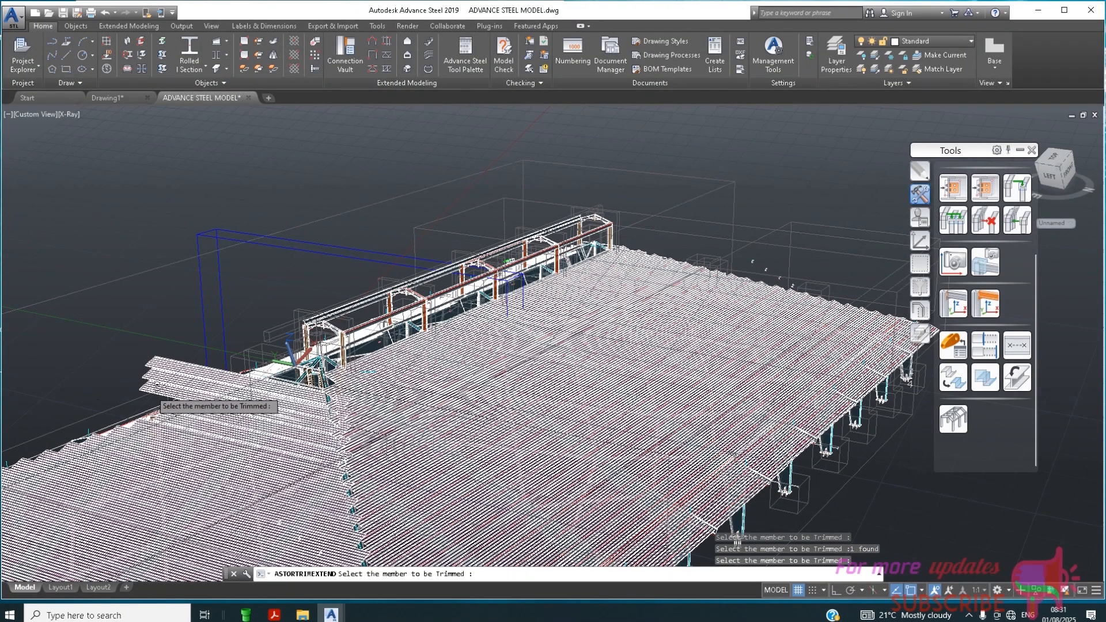
{"action": "left_click", "coordinate": [156, 383]}
{"action": "key", "text": "Return"}
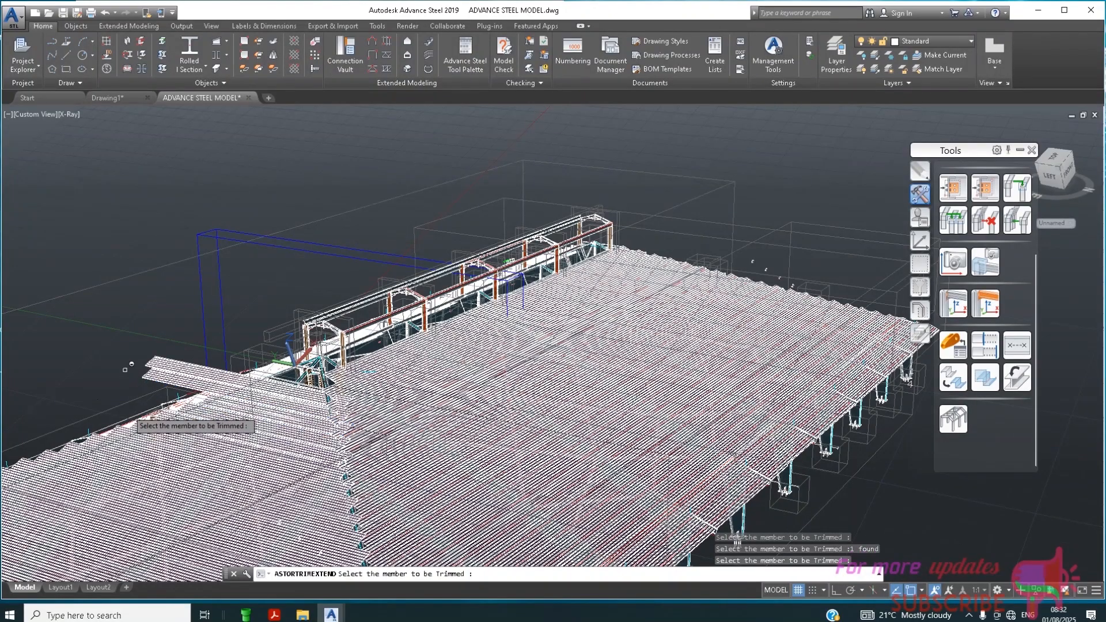
{"action": "left_click", "coordinate": [160, 374]}
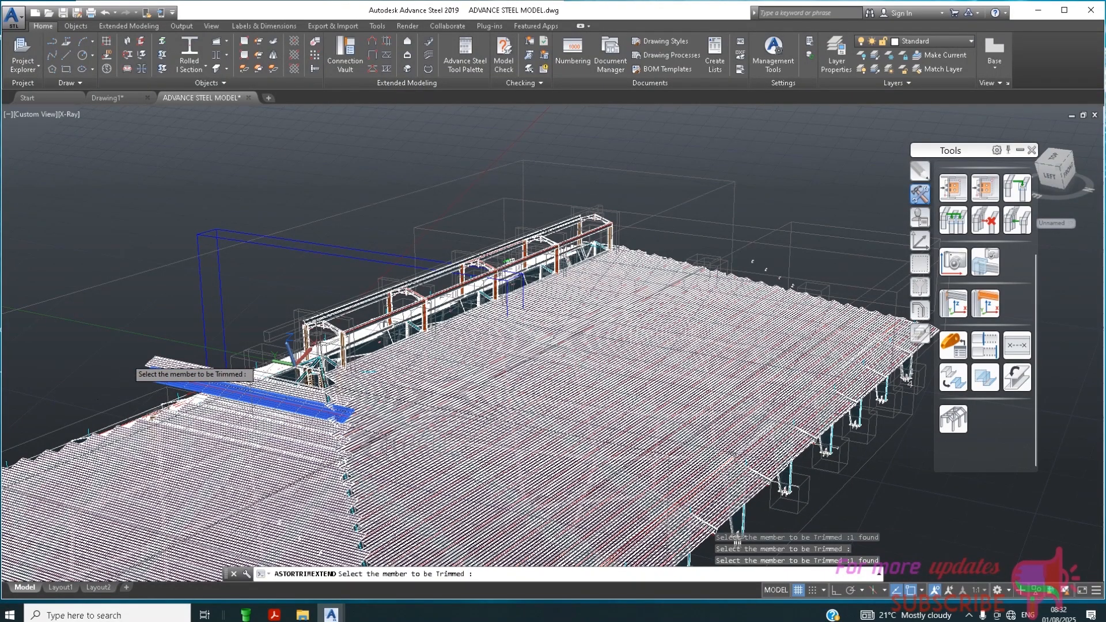
{"action": "key", "text": "Return"}
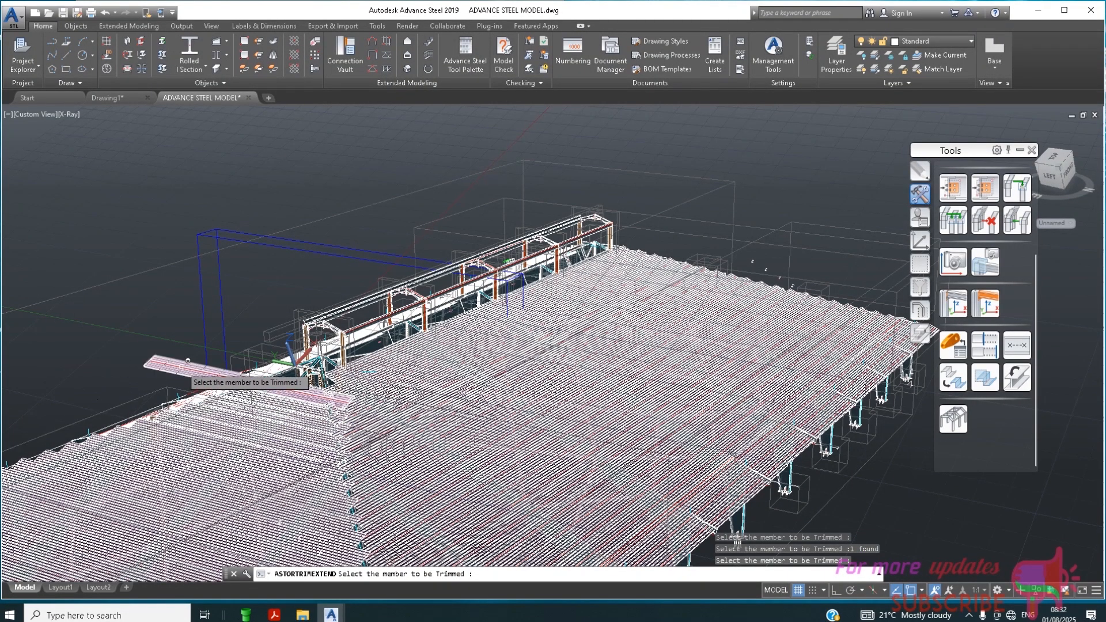
{"action": "left_click", "coordinate": [162, 367]}
{"action": "key", "text": "Return"}
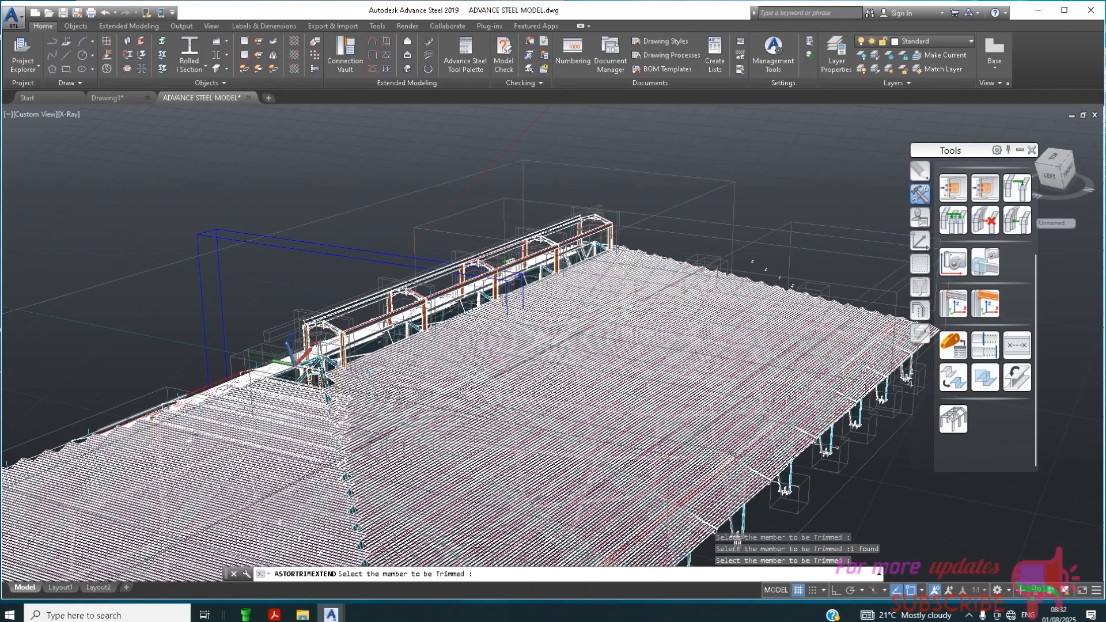
{"action": "scroll", "coordinate": [348, 505], "scroll_direction": "up", "scroll_amount": 2}
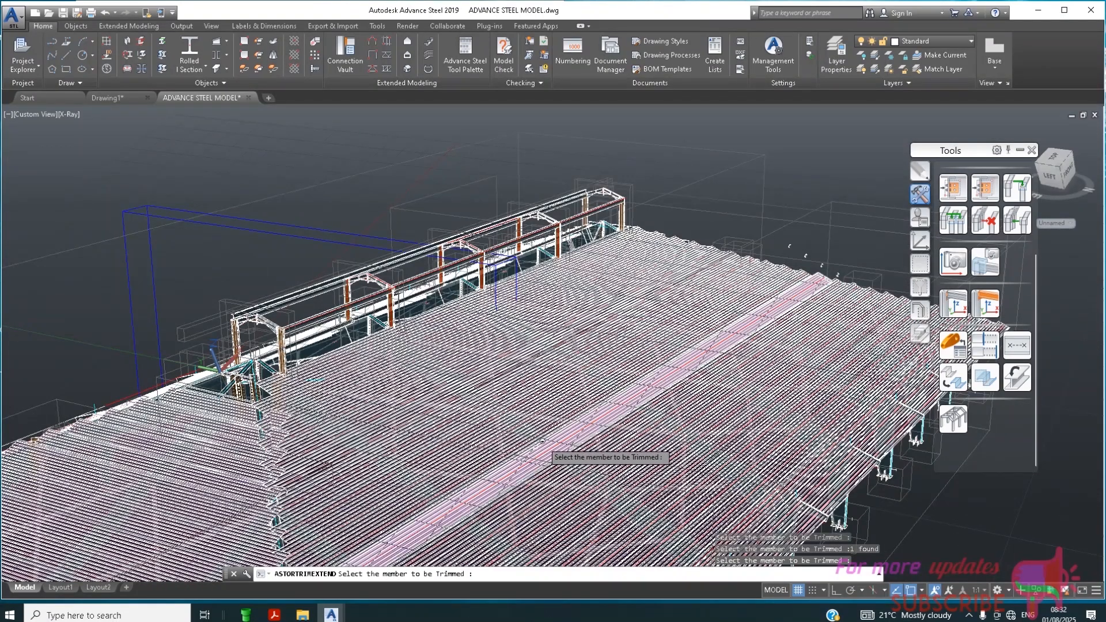
{"action": "scroll", "coordinate": [574, 306], "scroll_direction": "down", "scroll_amount": 3}
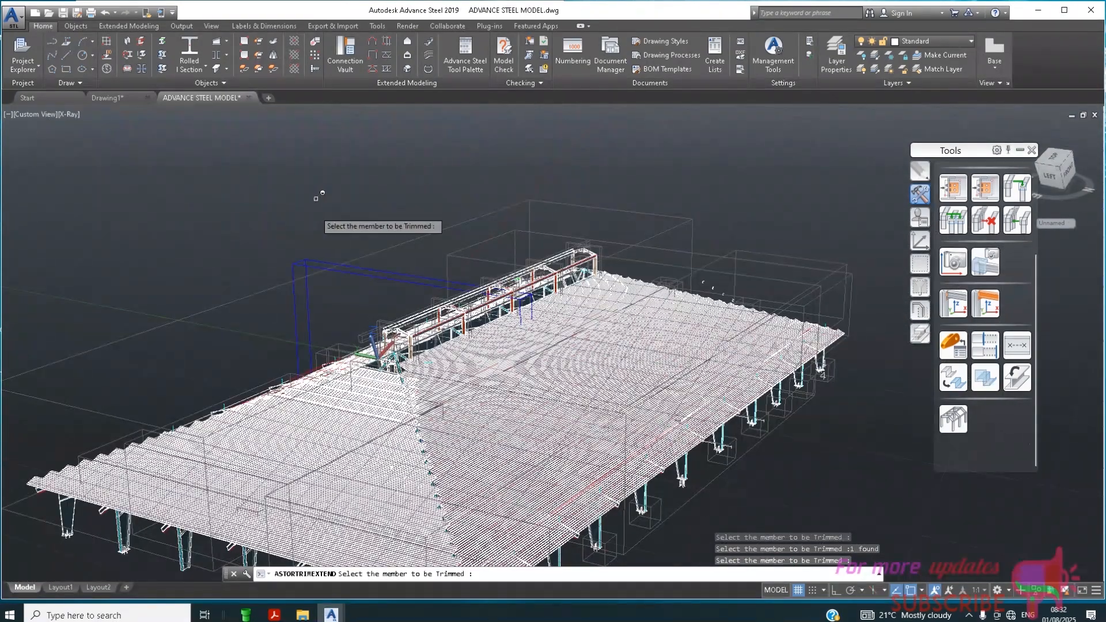
{"action": "key", "text": "Escape"}
Set up a System-mode trim with an overhanging upper end-slope cladding sheet and the hip rafter beside it as boundaries
{"action": "scroll", "coordinate": [435, 403], "scroll_direction": "up", "scroll_amount": 4}
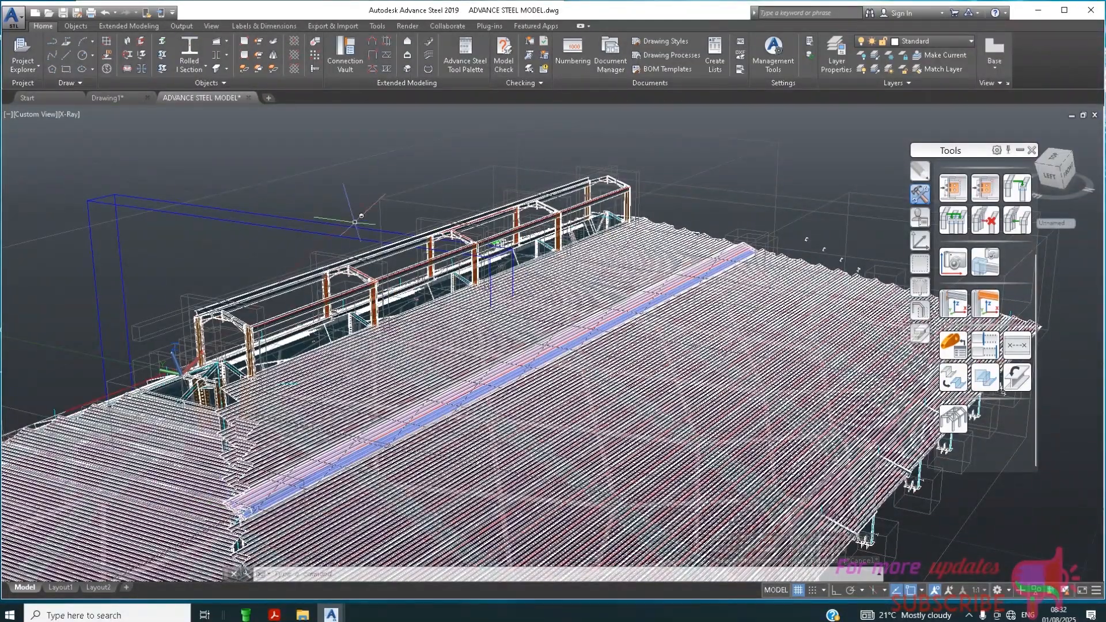
{"action": "scroll", "coordinate": [346, 241], "scroll_direction": "down", "scroll_amount": 1}
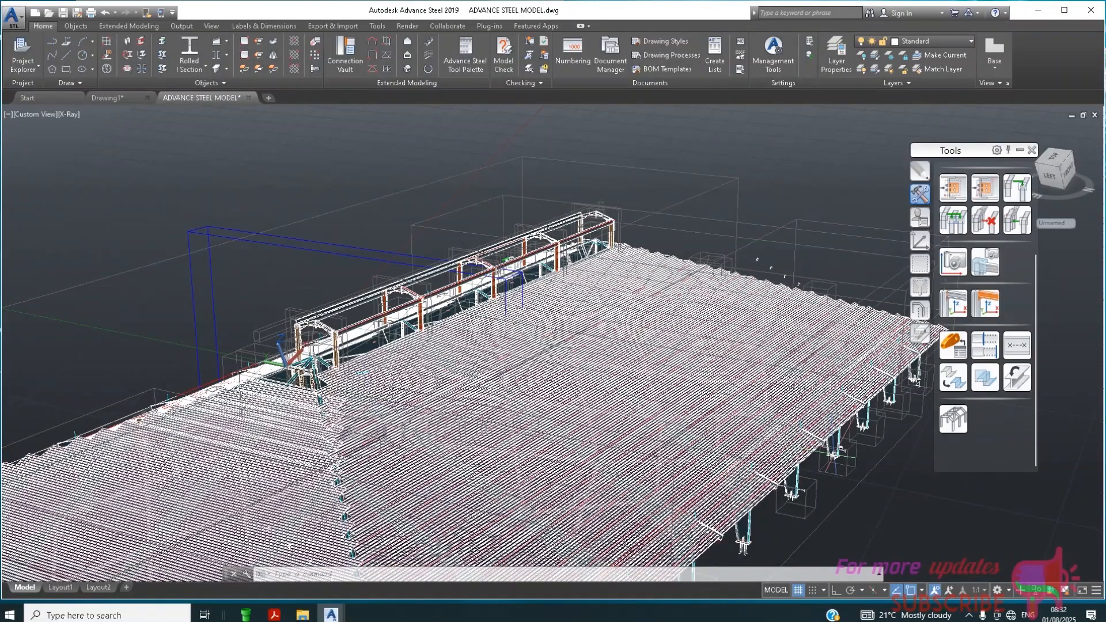
{"action": "left_click", "coordinate": [983, 347]}
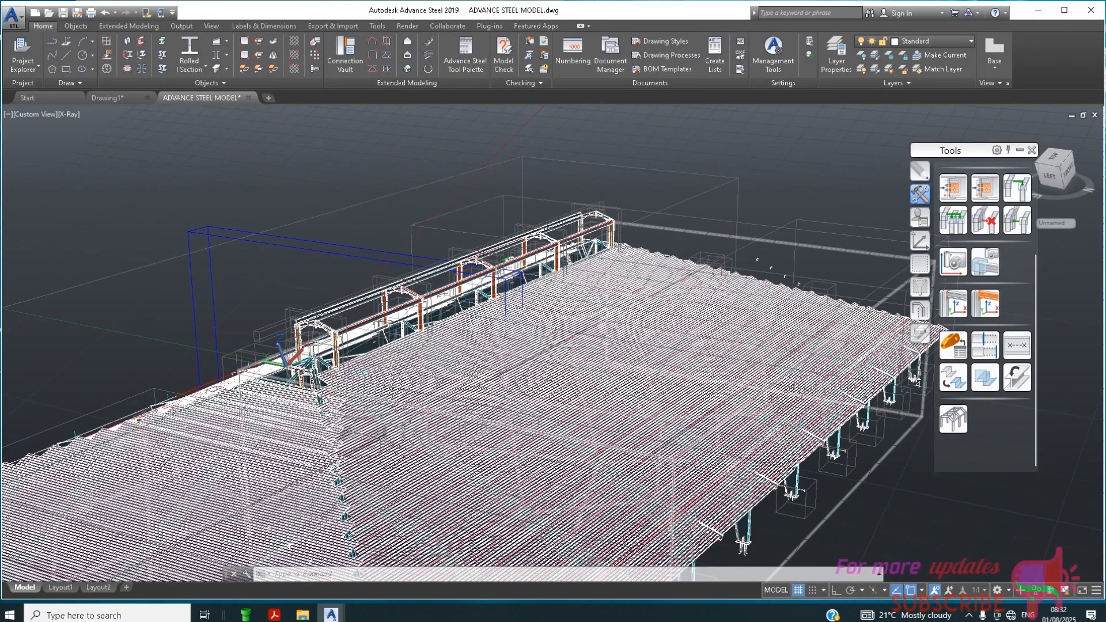
{"action": "left_click", "coordinate": [617, 571]}
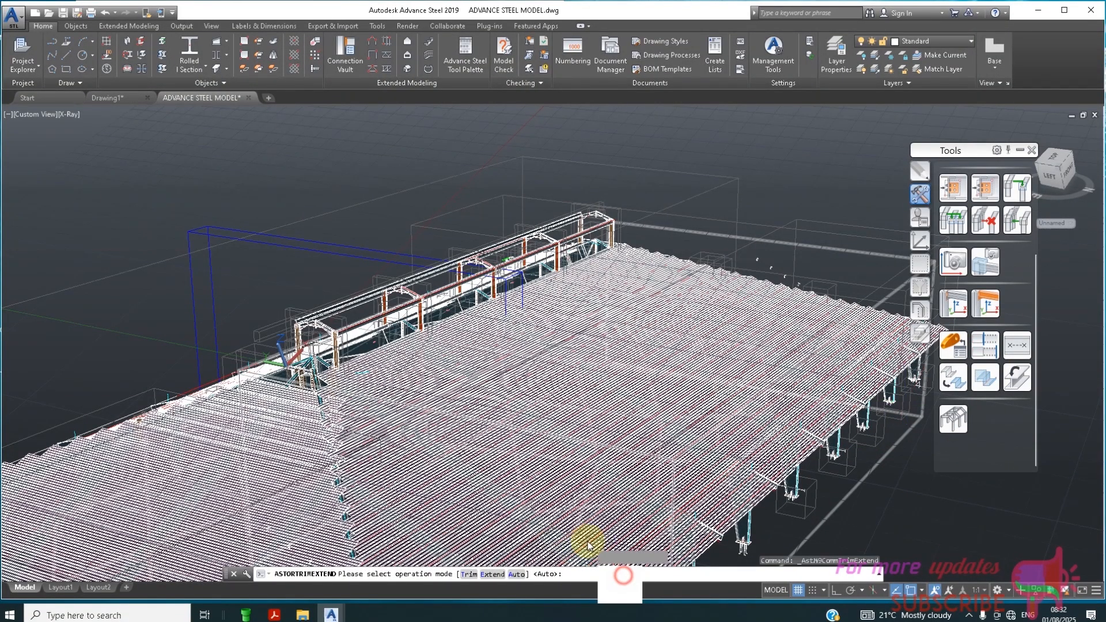
{"action": "left_click", "coordinate": [615, 572]}
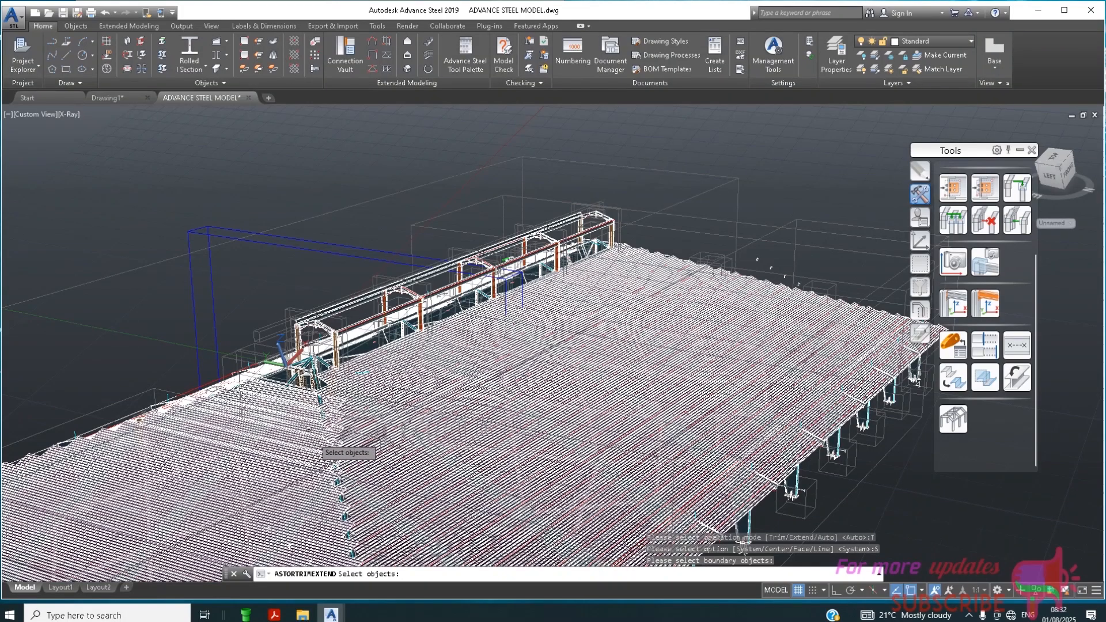
{"action": "left_click", "coordinate": [315, 437]}
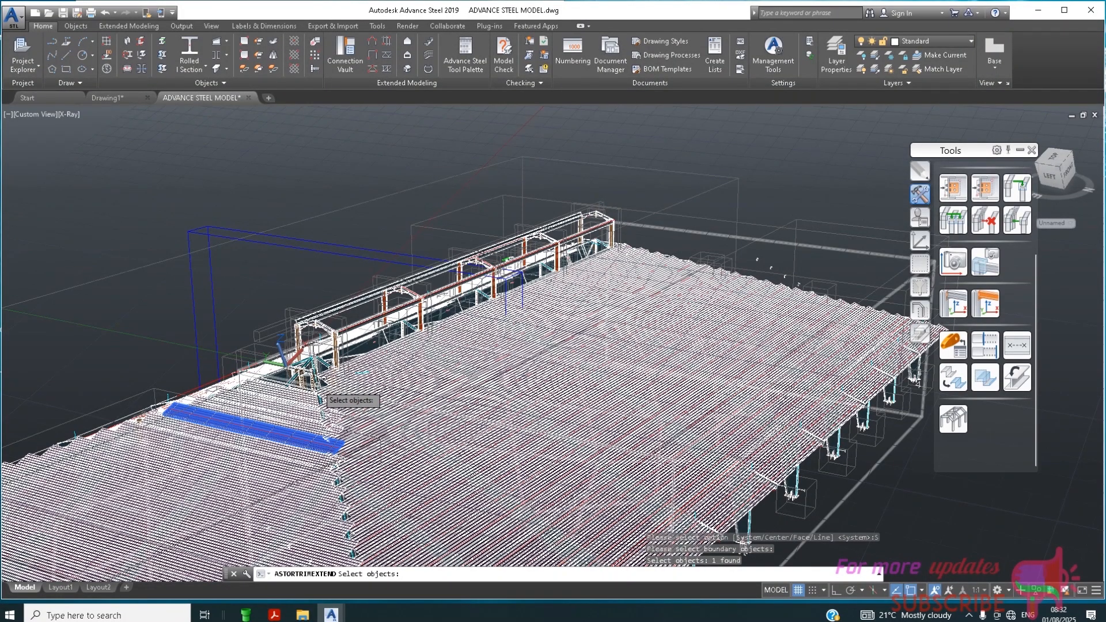
{"action": "left_click", "coordinate": [324, 392]}
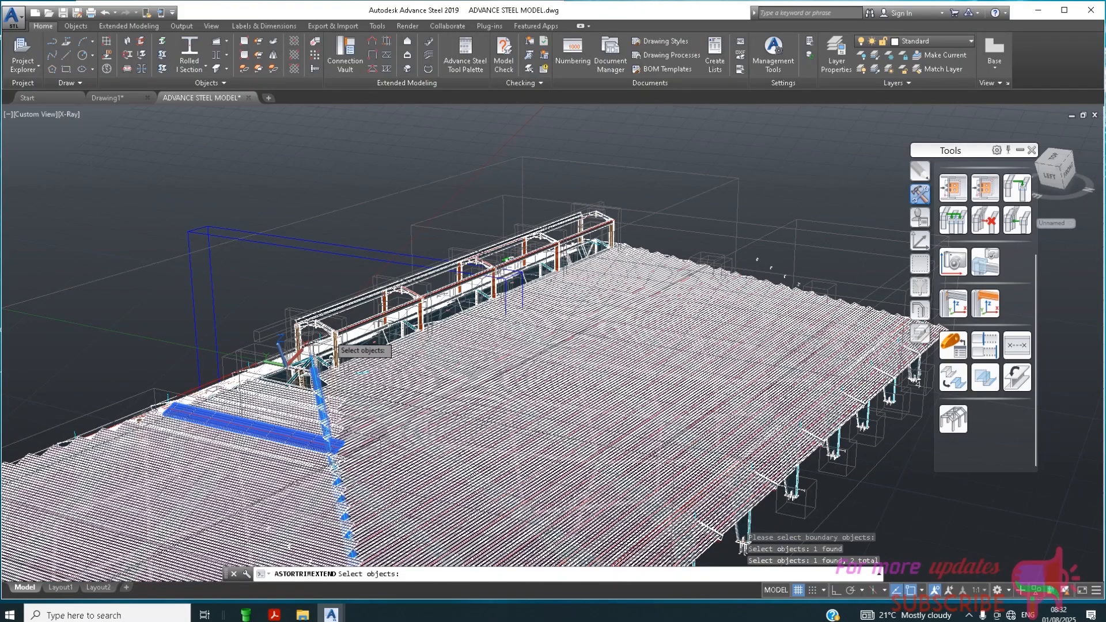
{"action": "key", "text": "Return"}
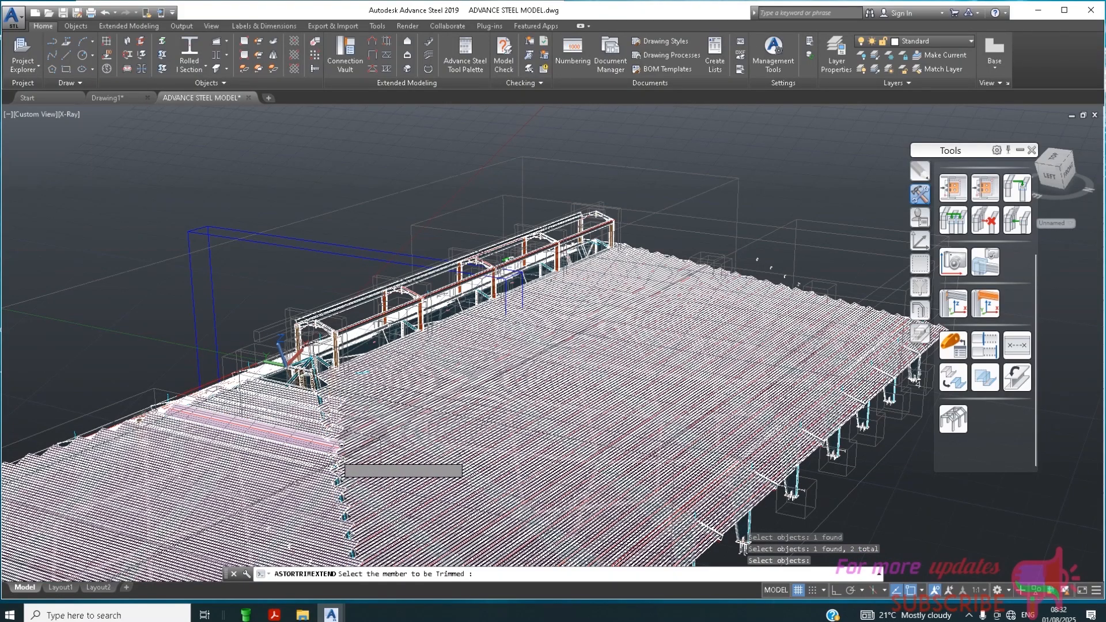
Try to trim the overhanging end of that end-slope sheet at the hip rafter, and undo the trim
{"action": "scroll", "coordinate": [346, 470], "scroll_direction": "up", "scroll_amount": 2}
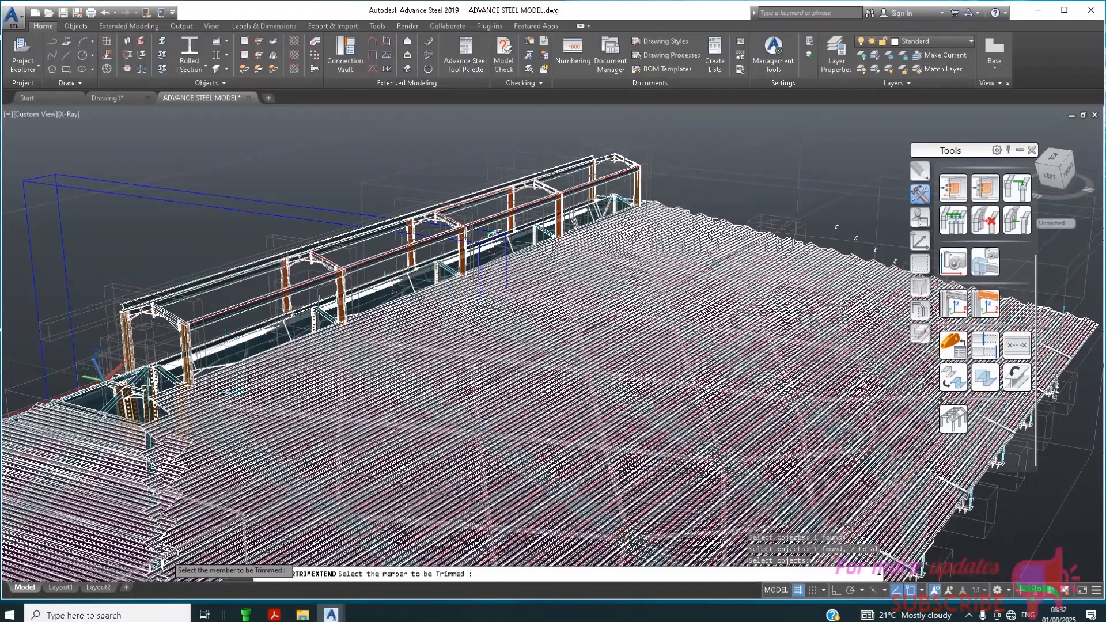
{"action": "left_click", "coordinate": [169, 546]}
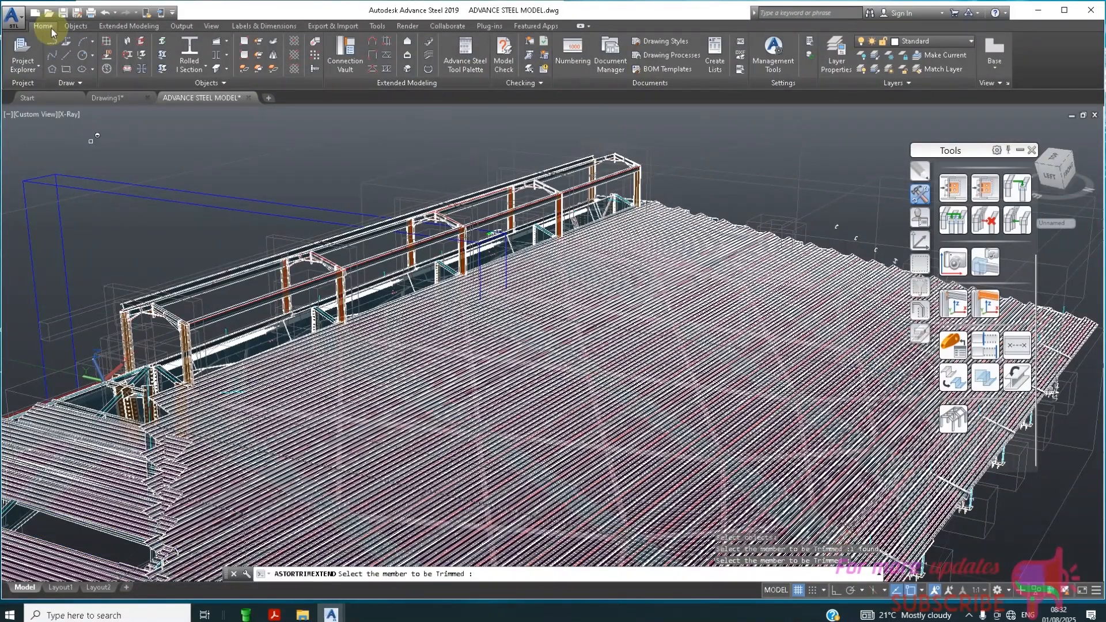
{"action": "scroll", "coordinate": [313, 400], "scroll_direction": "down", "scroll_amount": 2}
{"action": "left_click", "coordinate": [313, 401]}
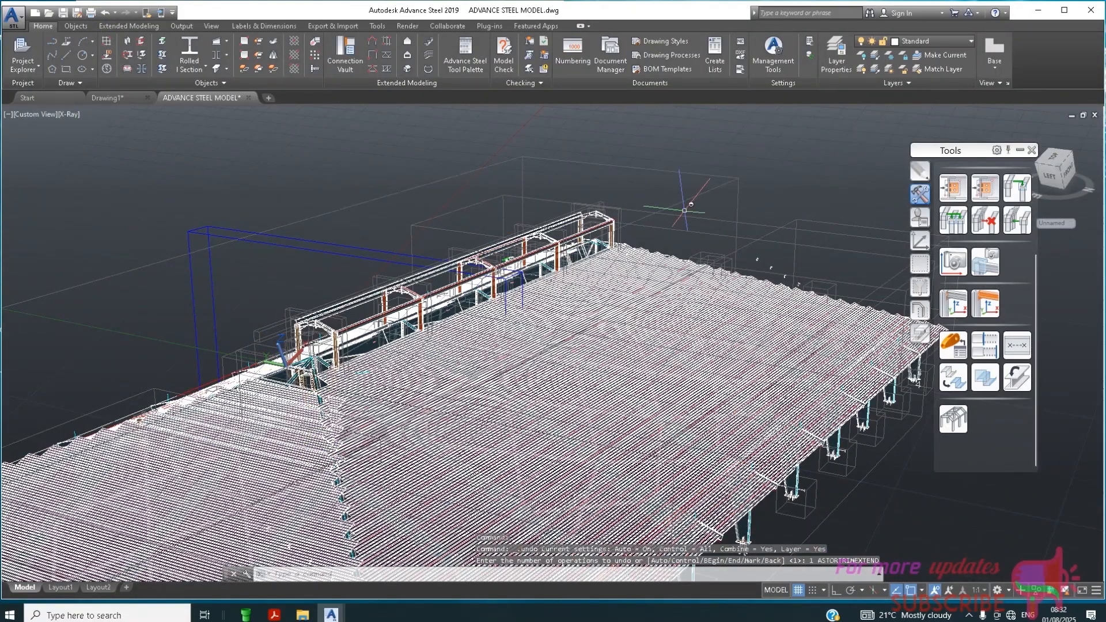
{"action": "scroll", "coordinate": [605, 167], "scroll_direction": "down", "scroll_amount": 3}
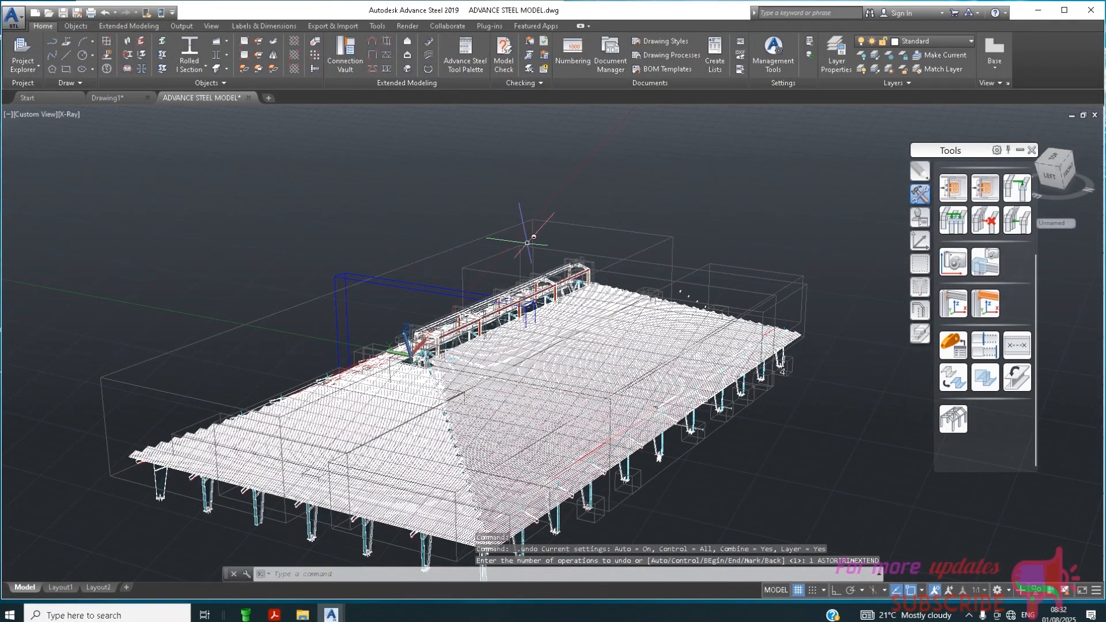
{"action": "mouse_move", "coordinate": [772, 461]}
{"action": "middle_mouse_down", "text": "shift"}
{"action": "mouse_move", "coordinate": [734, 438]}
{"action": "mouse_move", "coordinate": [686, 432]}
{"action": "mouse_move", "coordinate": [700, 448]}
{"action": "middle_mouse_up", "text": "shift"}
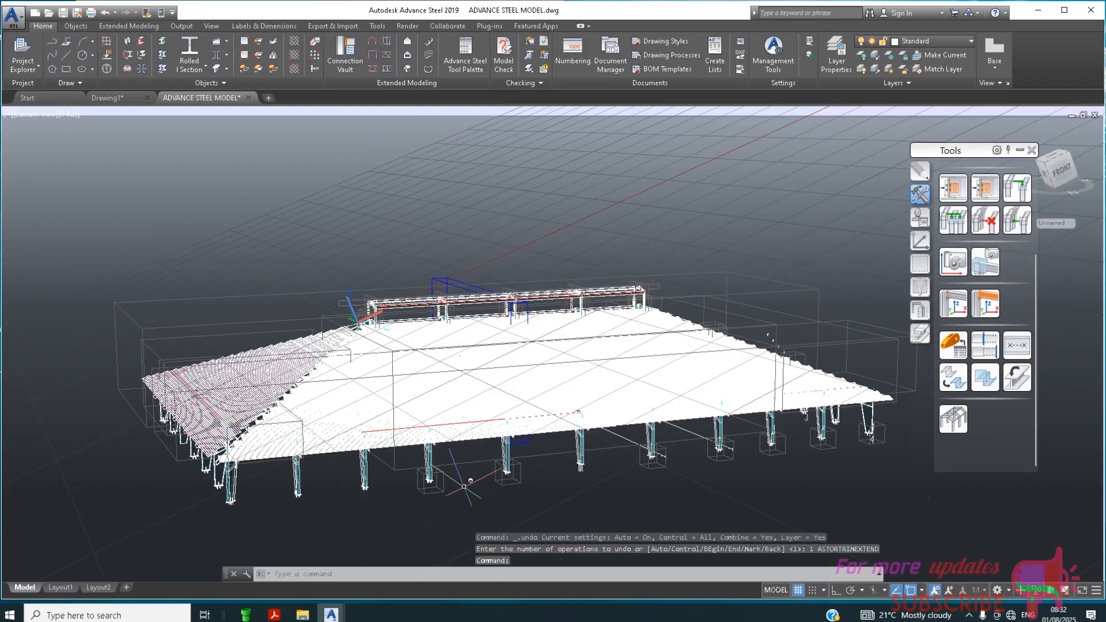
{"action": "middle_click_drag", "start_coordinate": [482, 494], "coordinate": [521, 505], "text": "shift"}
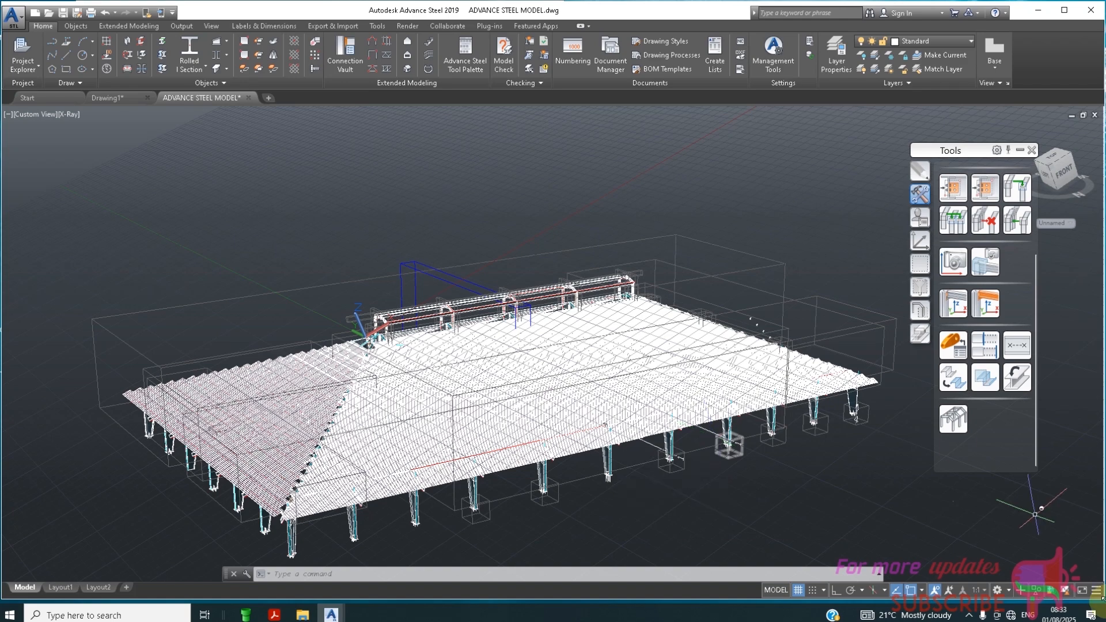
{"action": "left_click", "coordinate": [969, 615]}
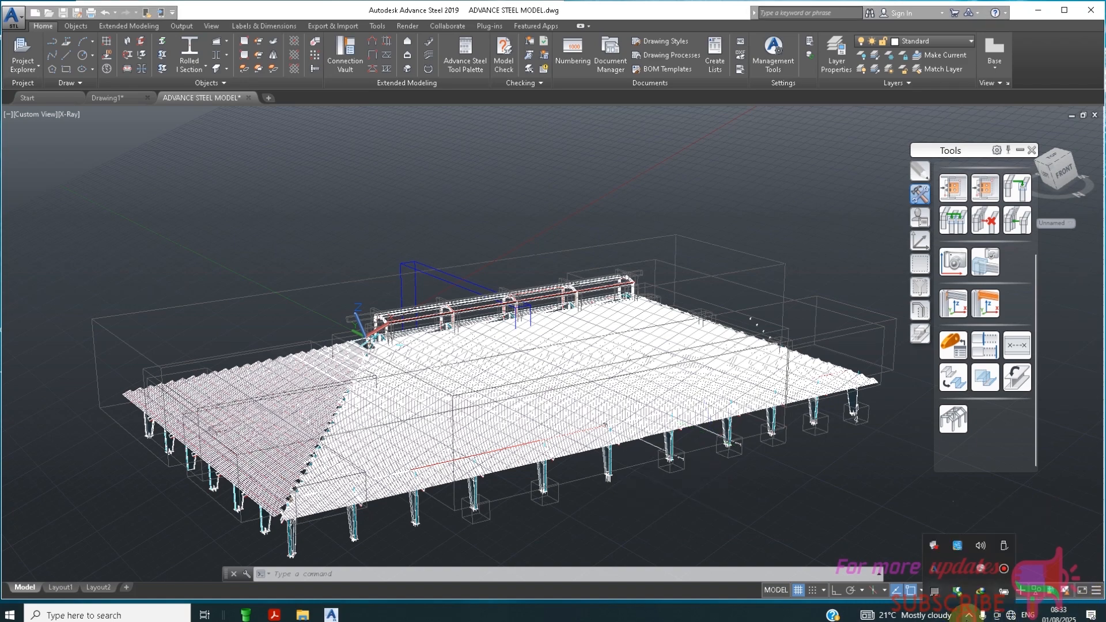
{"action": "left_click", "coordinate": [1005, 569]}
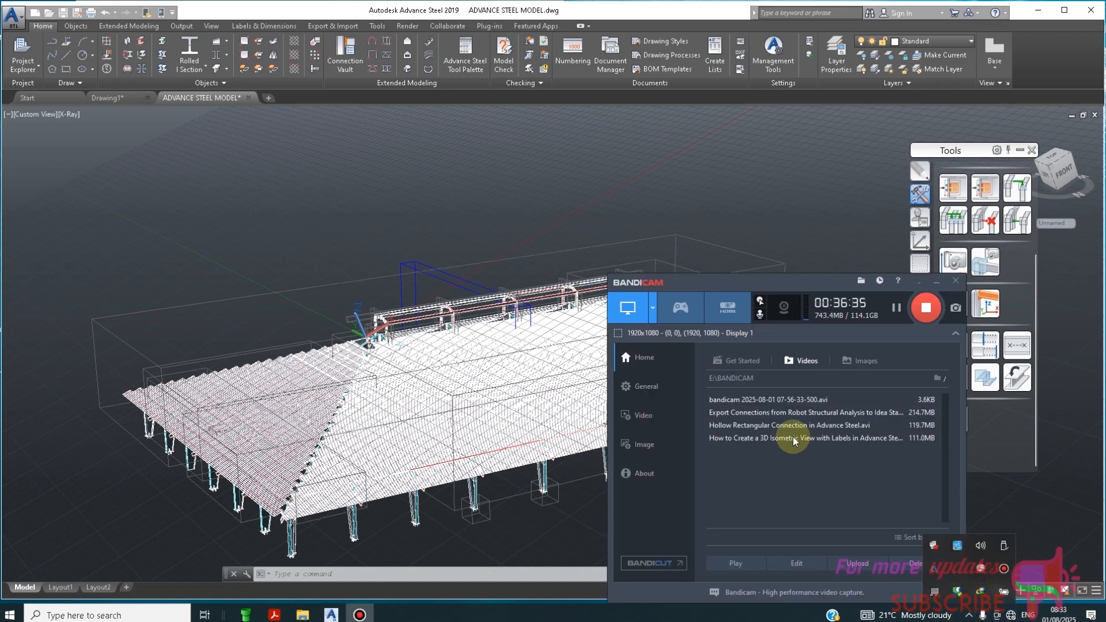